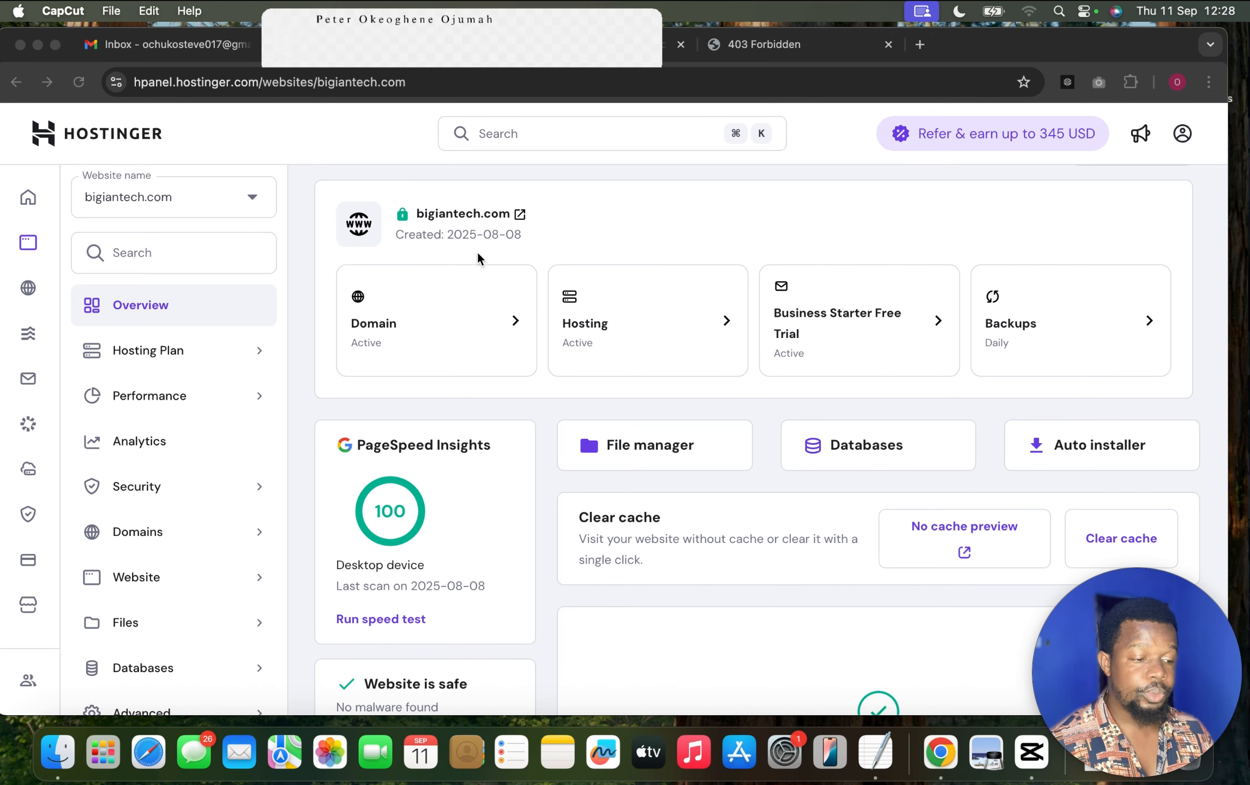
Step: Scroll through the bigiantech.com Overview page in hPanel
scroll(465, 253, down, 1)
scroll(463, 259, up, 3)
Step: Return to the hPanel bigiantech.com dashboard and try the File manager card, ending back on the dashboard
click(784, 46)
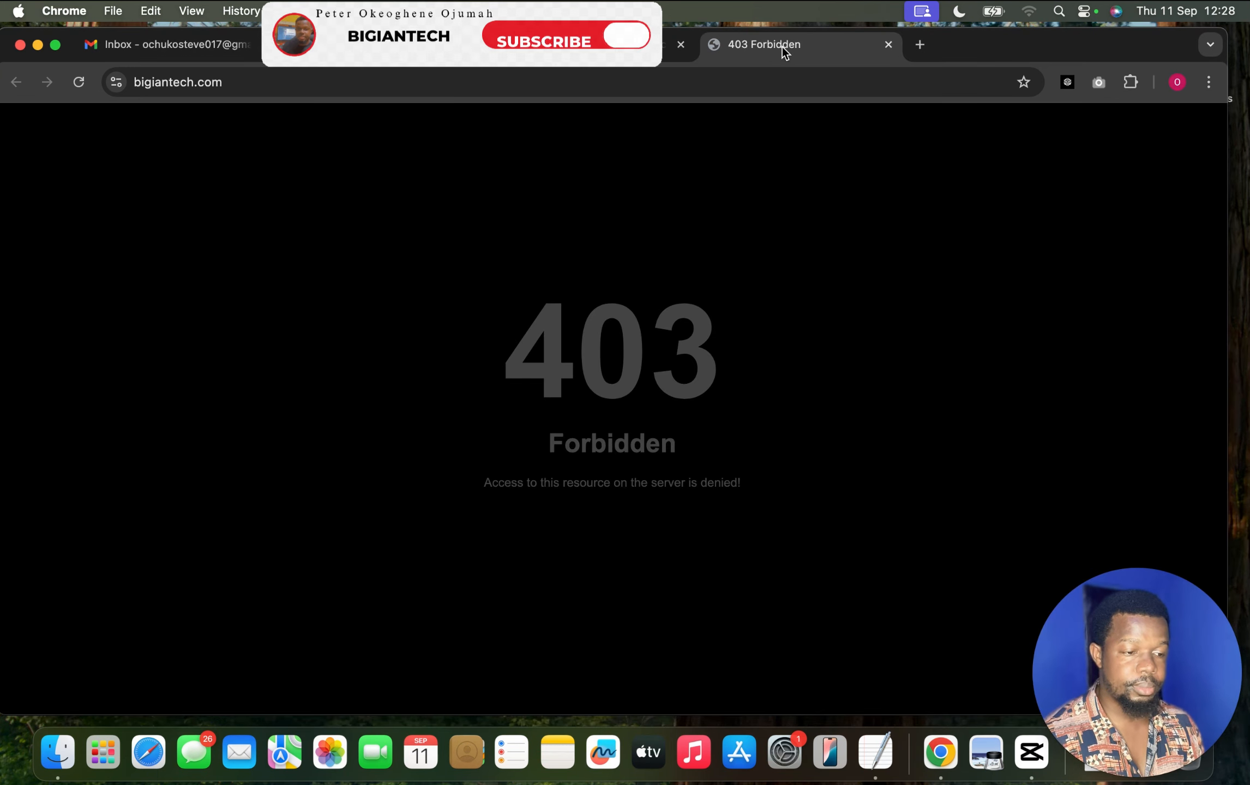
click(572, 45)
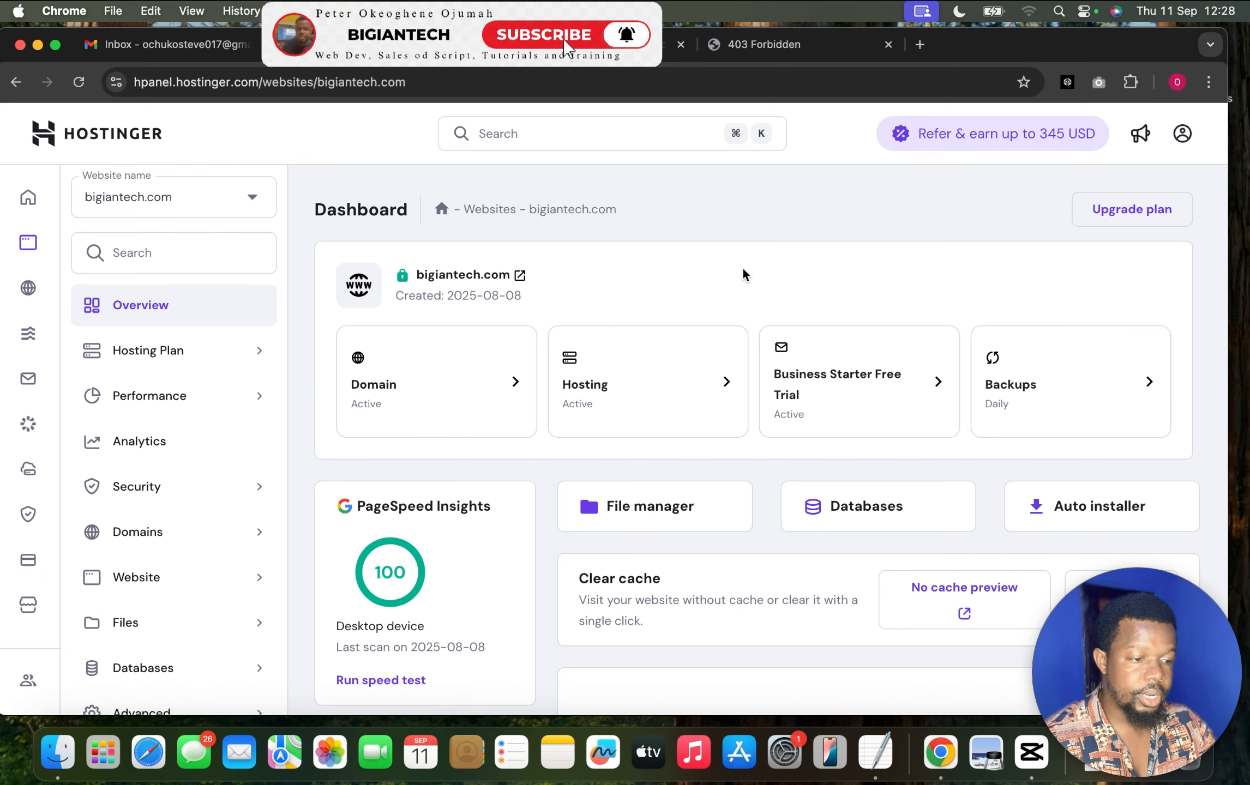
click(630, 506)
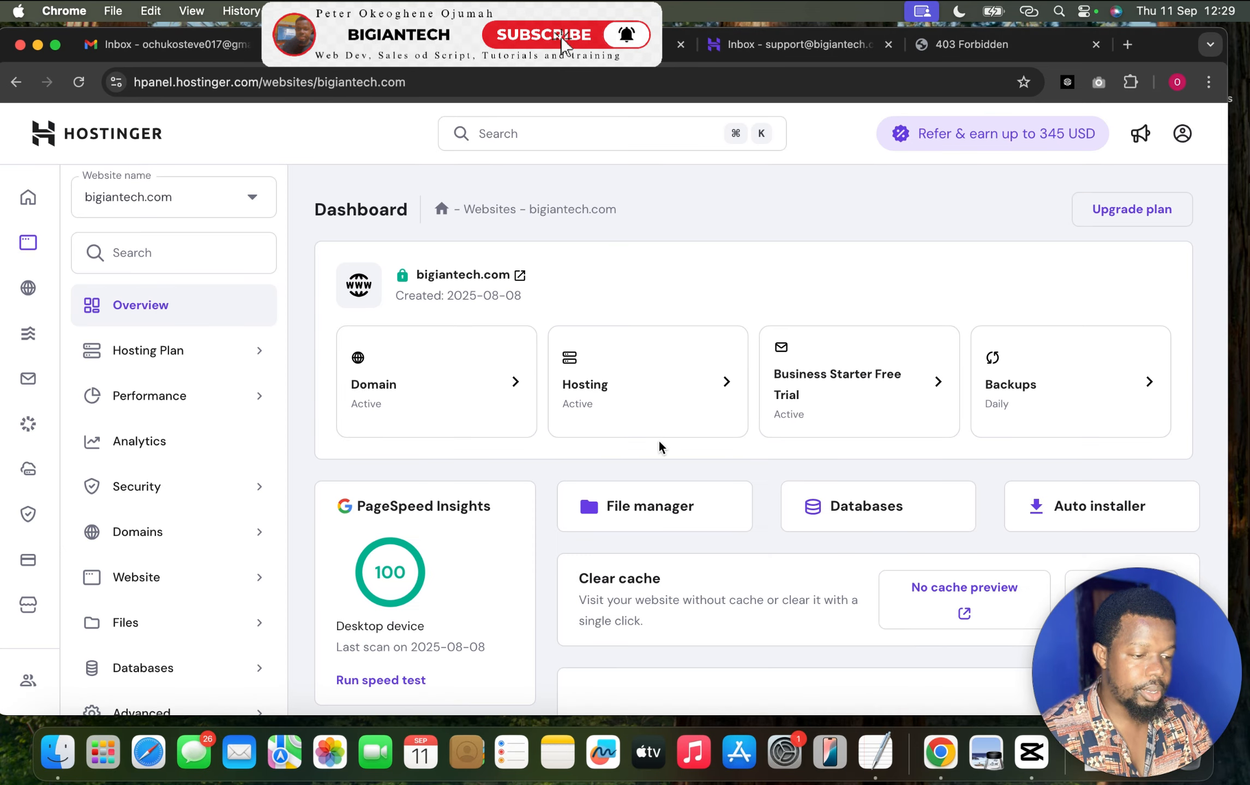
scroll(767, 510, down, 1)
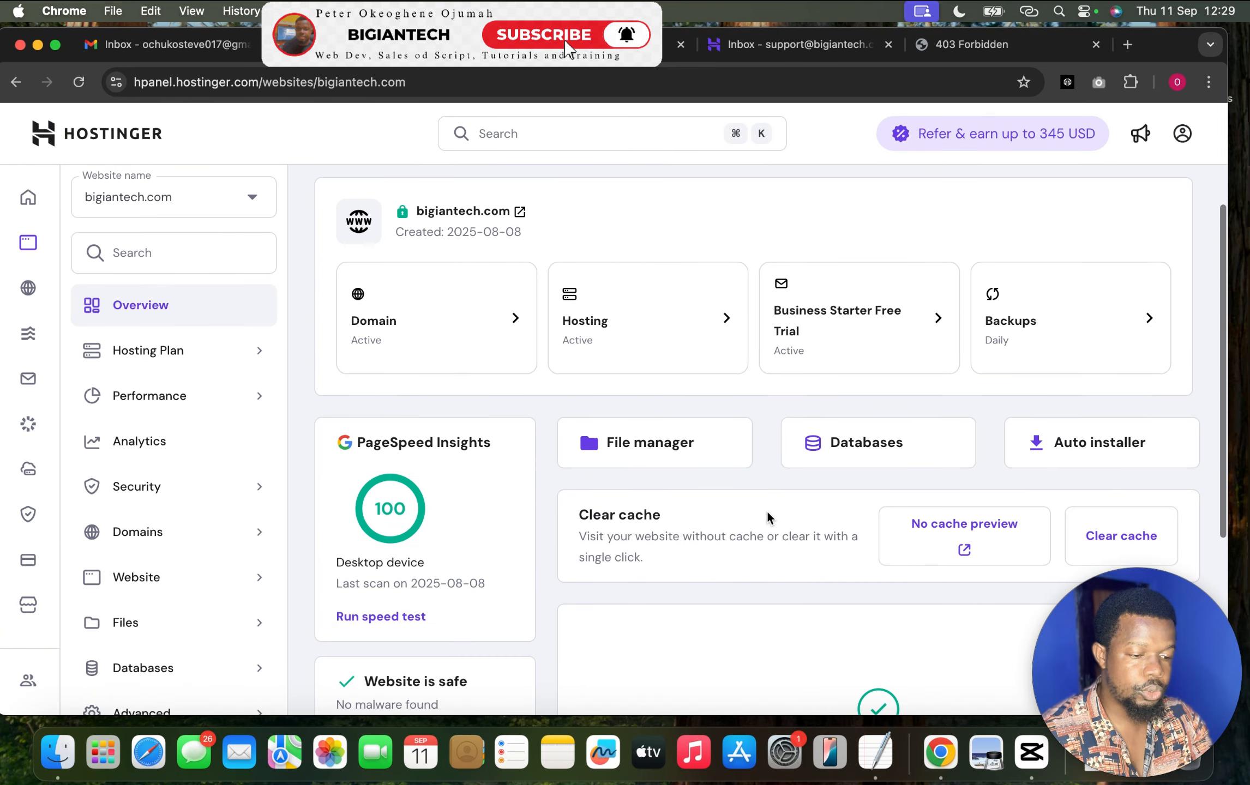
Step: Create the MySQL database flexhomedb with user flexhomeuser
click(860, 454)
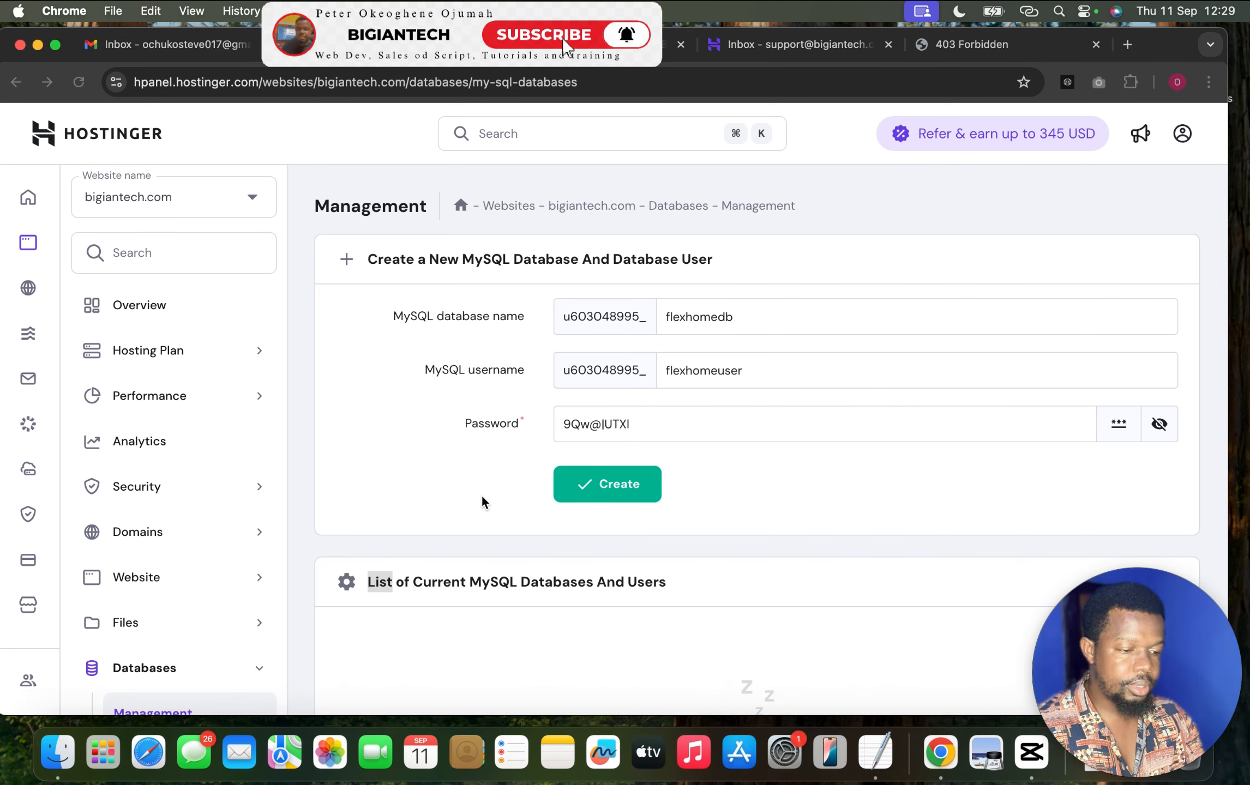
click(482, 496)
click(625, 484)
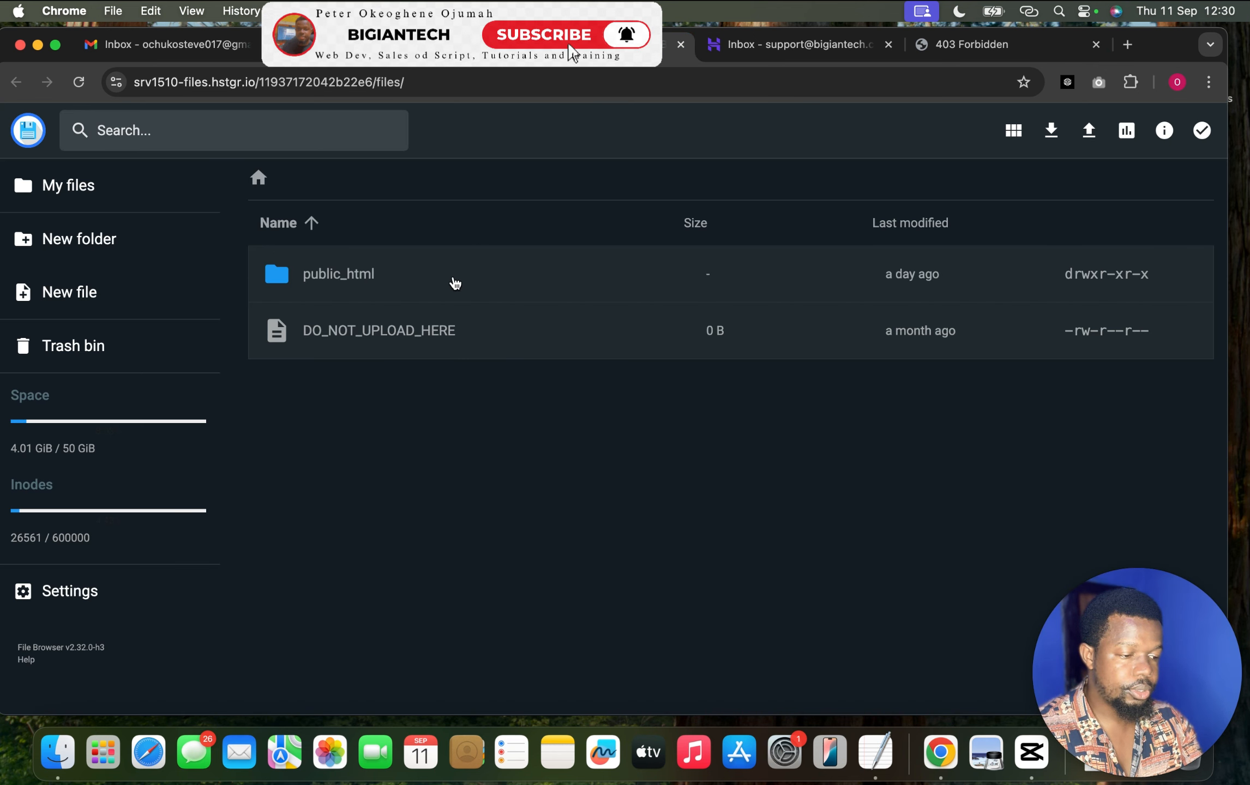
Step: Upload main.zip from the 'Flex home real estate website' folder into public_html
double_click(453, 277)
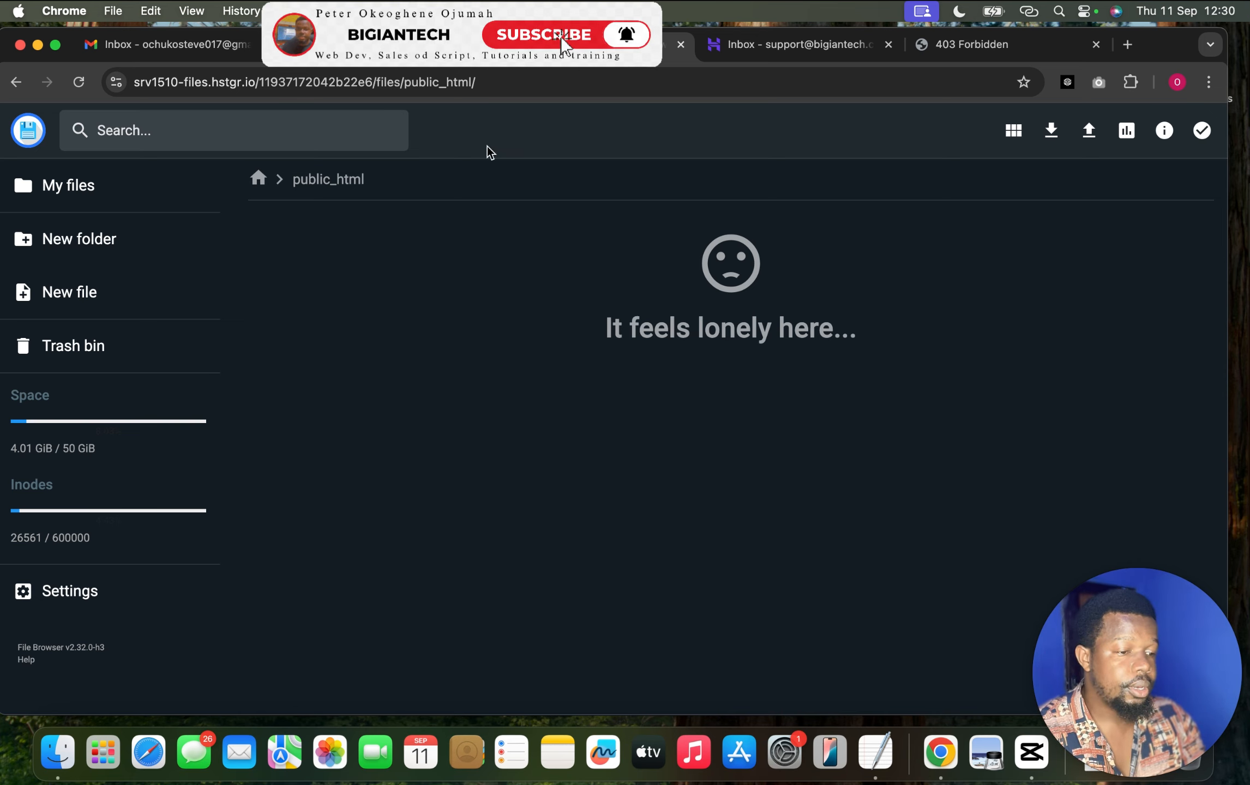
click(1089, 131)
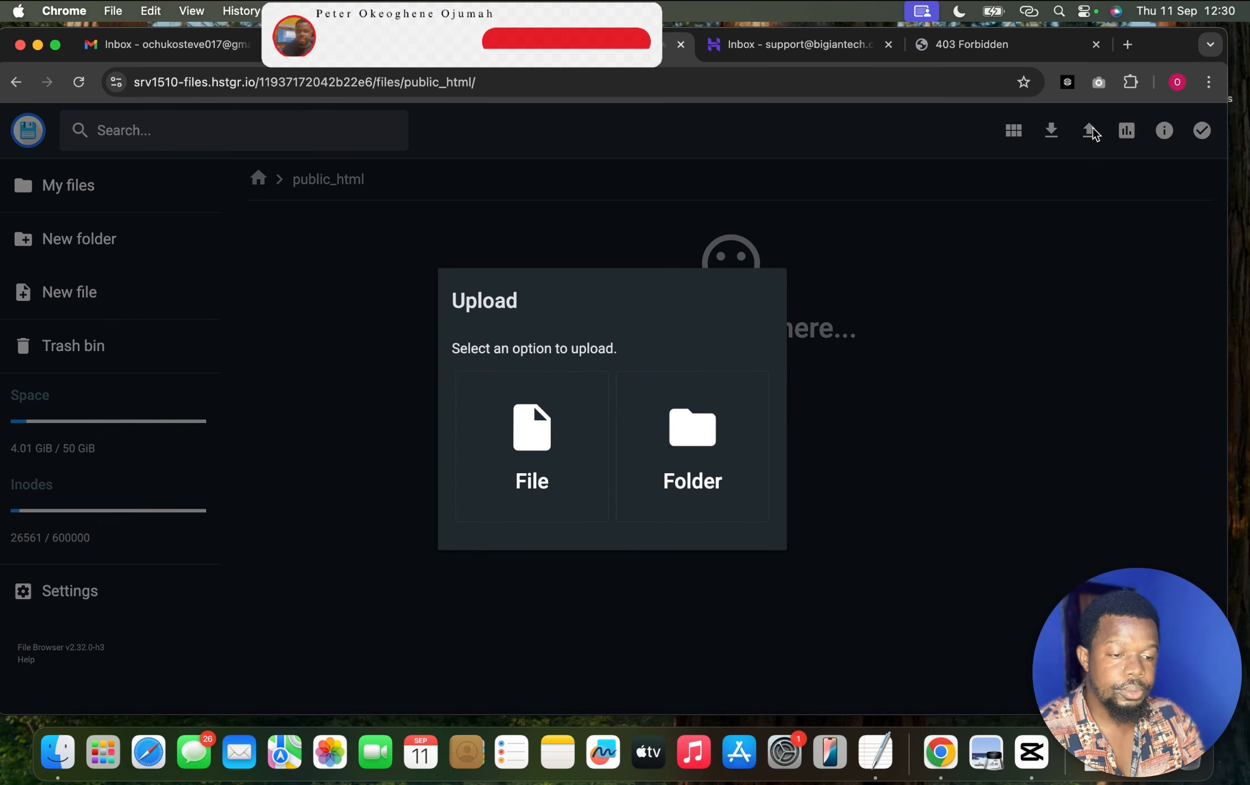
click(531, 448)
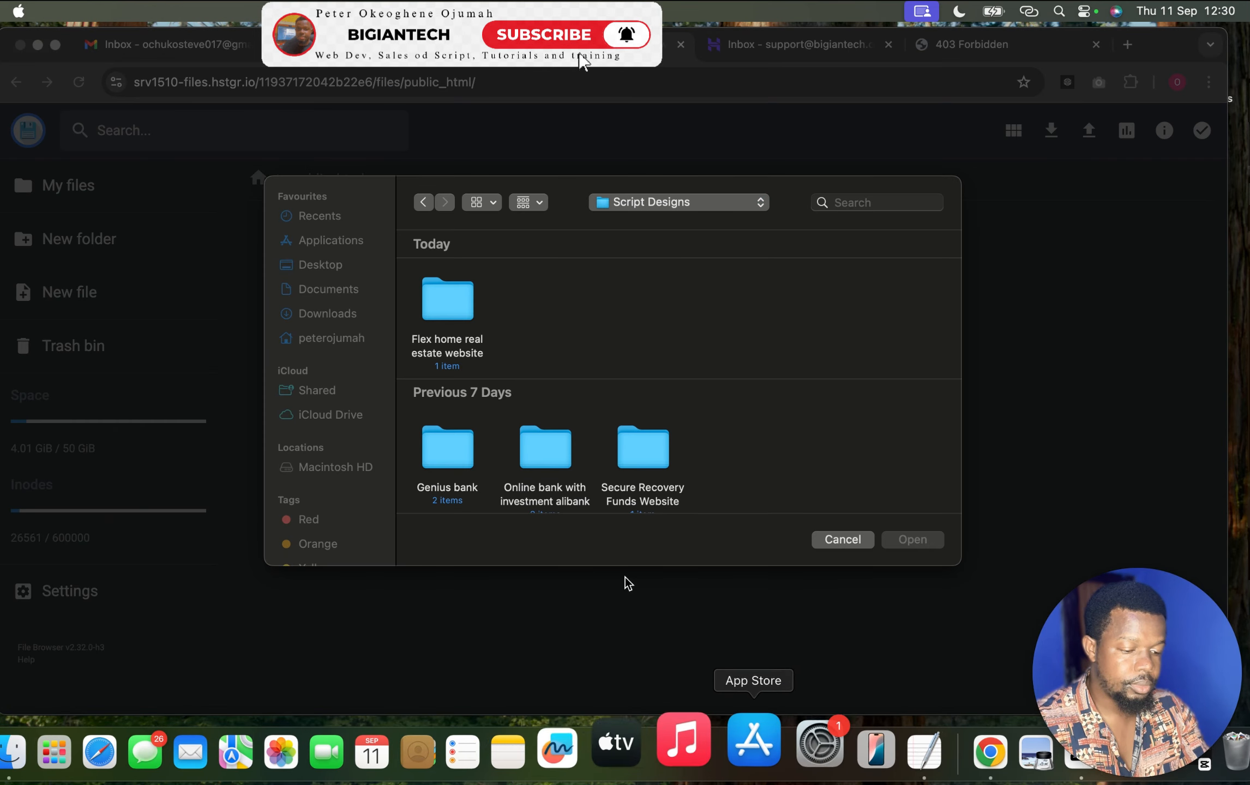
click(451, 320)
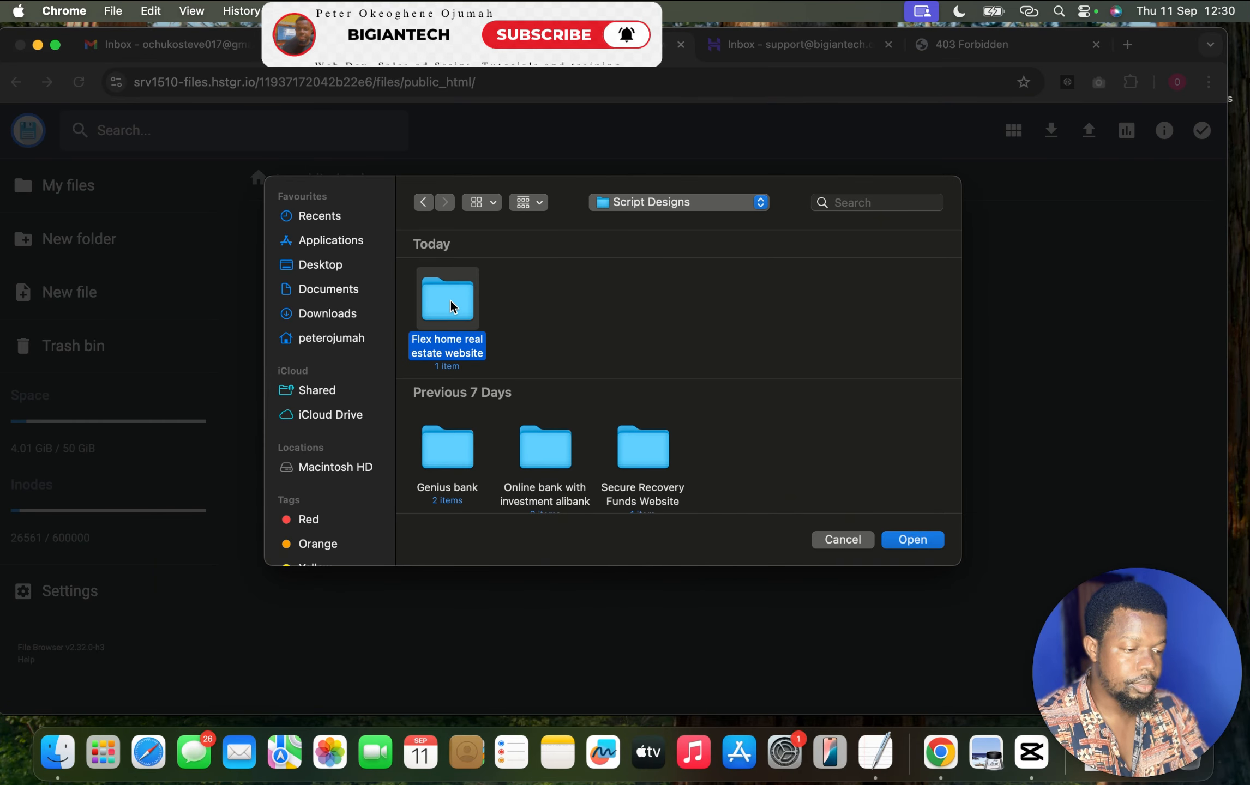
double_click(450, 299)
click(451, 307)
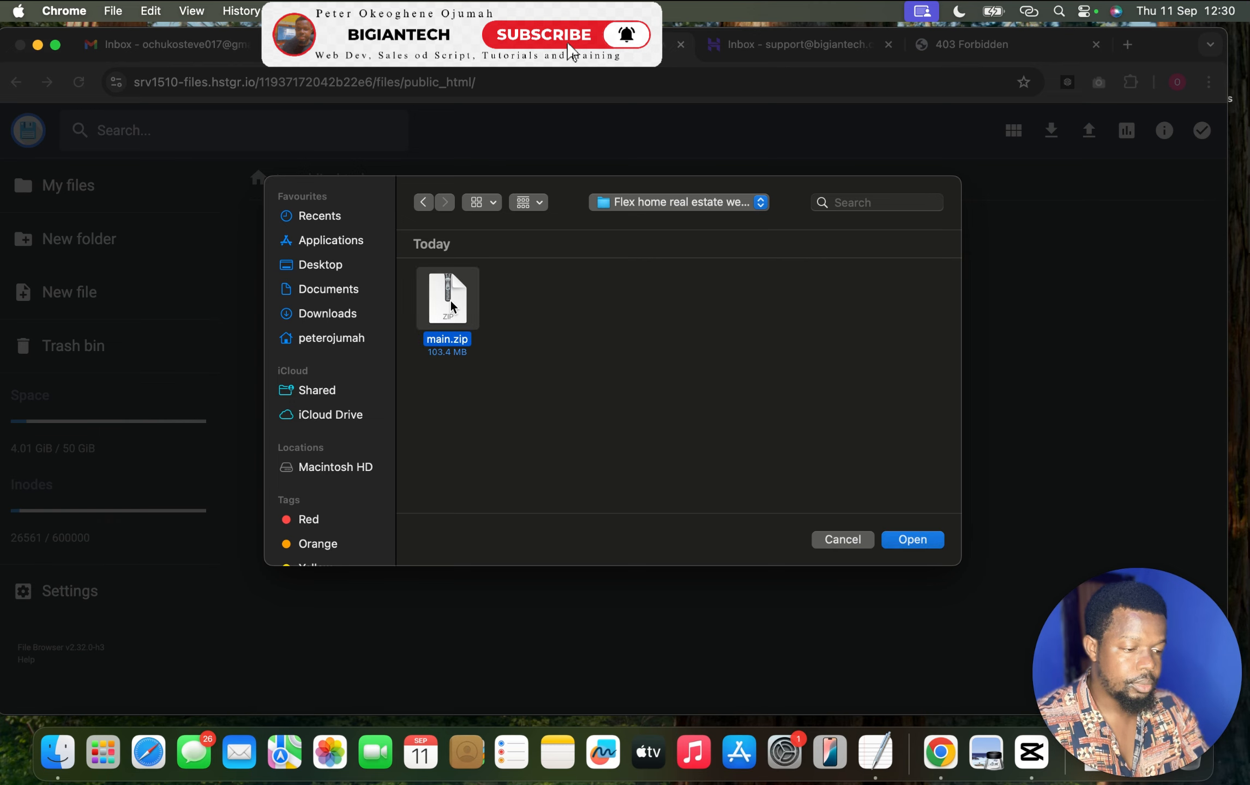
click(912, 540)
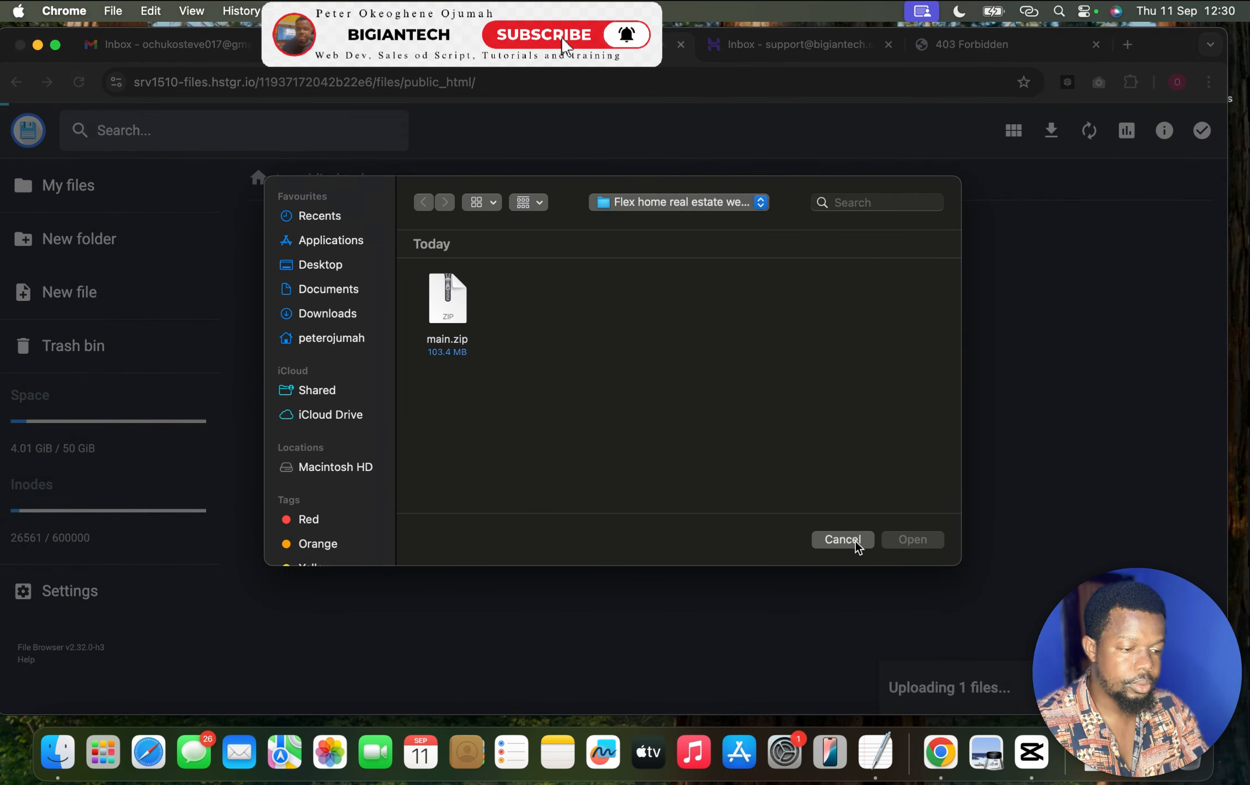
click(853, 540)
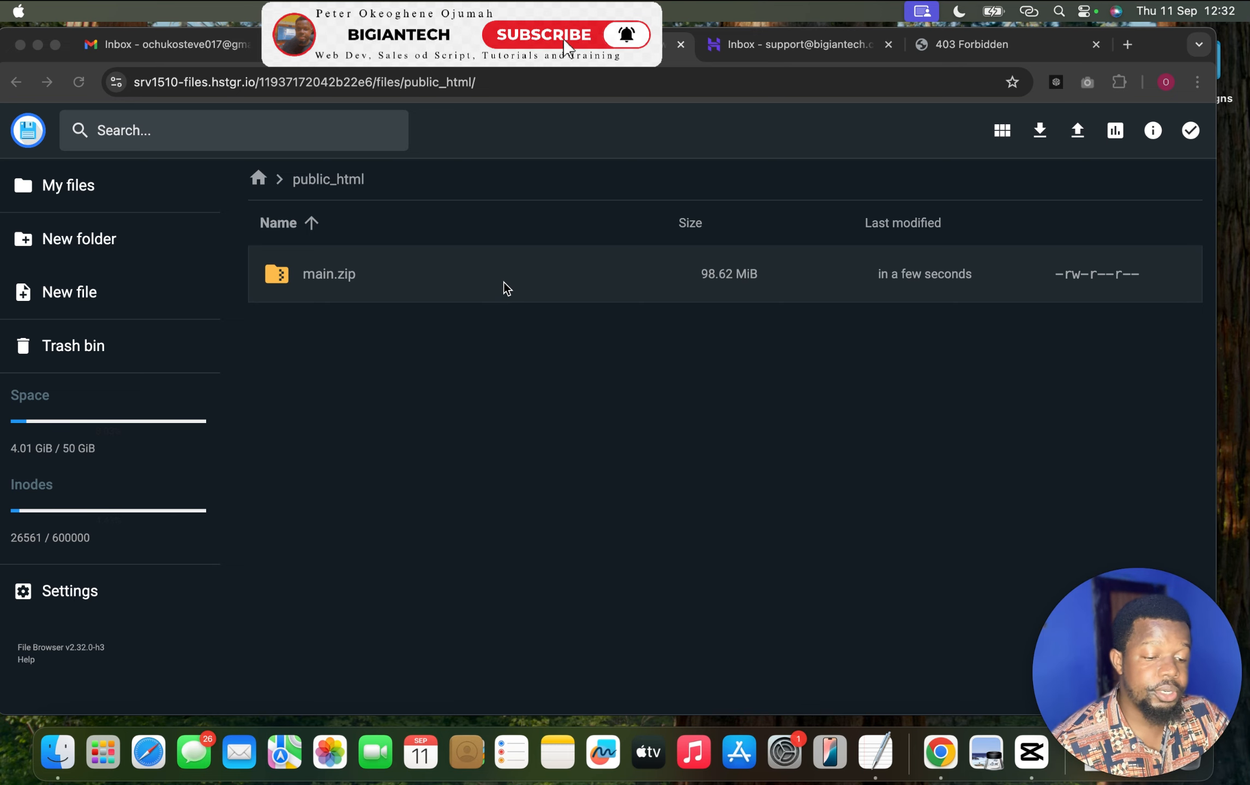
Step: Extract main.zip into a folder named 'new' inside public_html
right_click(473, 279)
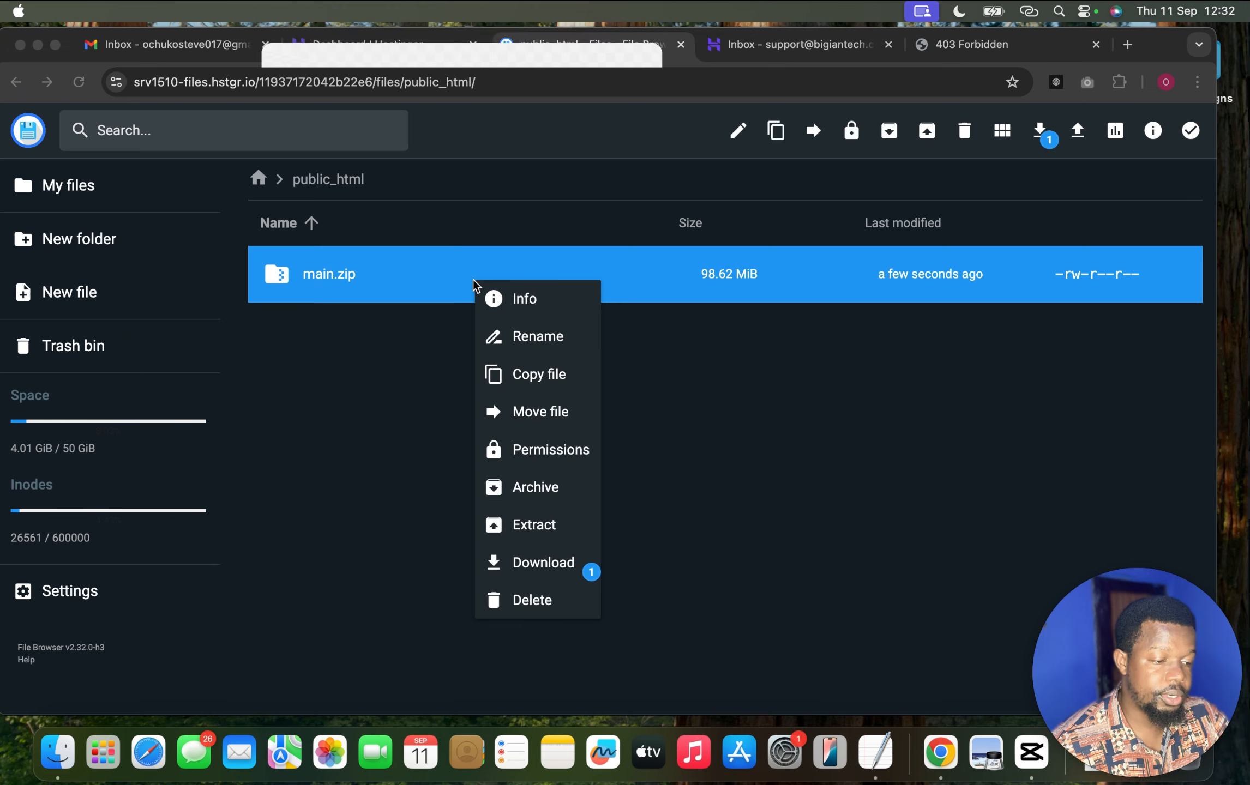
click(526, 527)
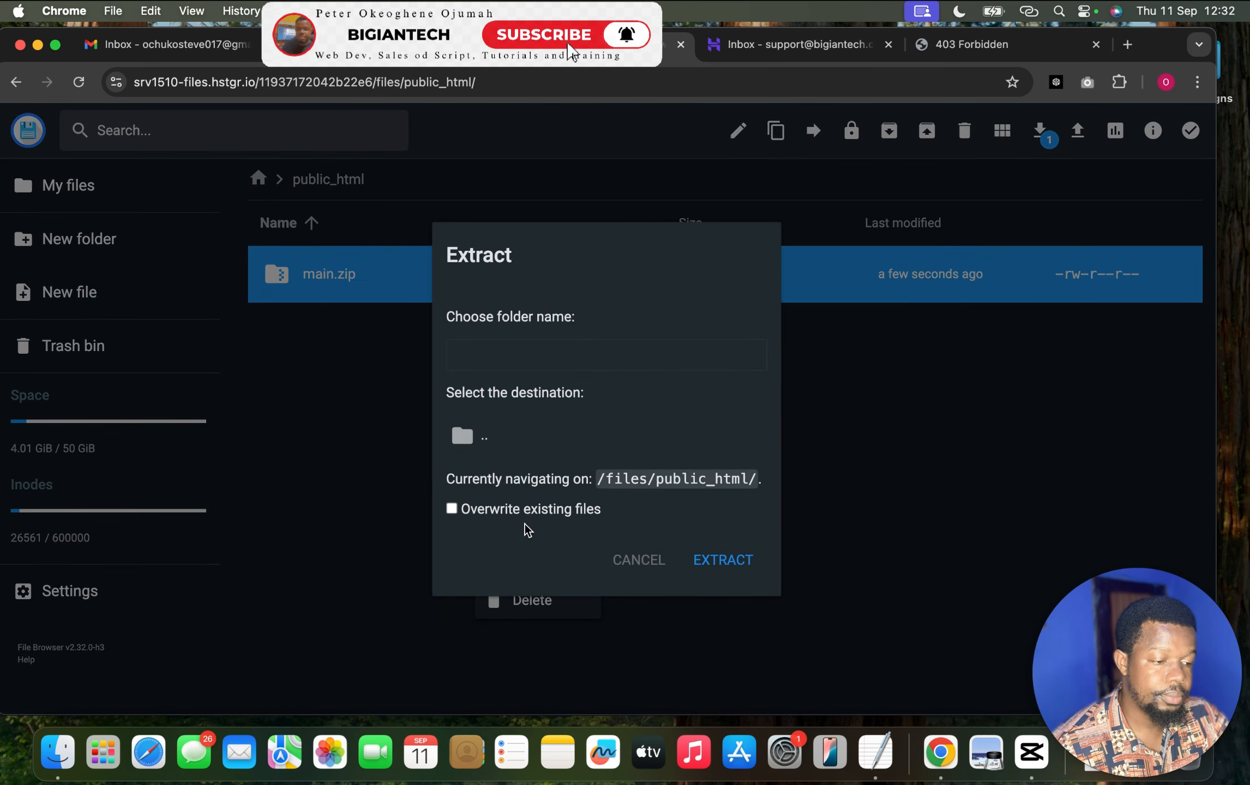
click(541, 364)
text(ghjfj)
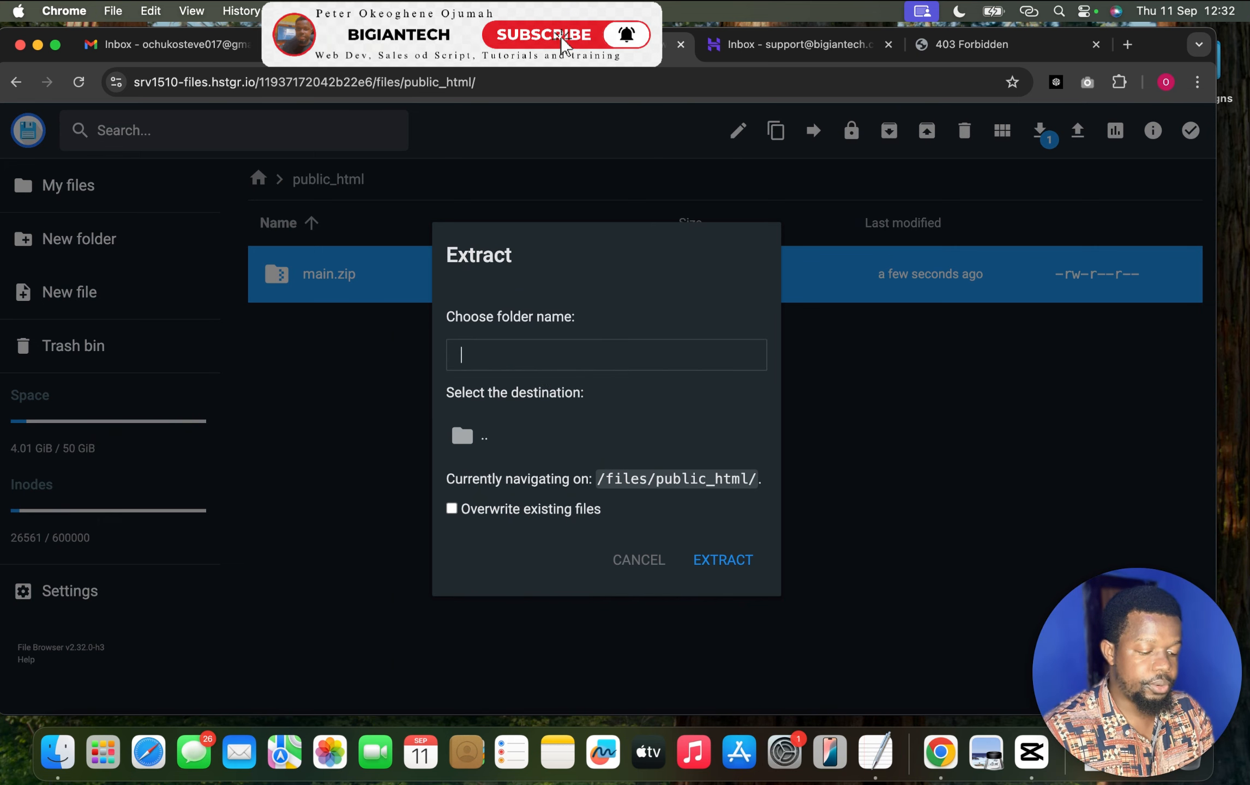
text(new)
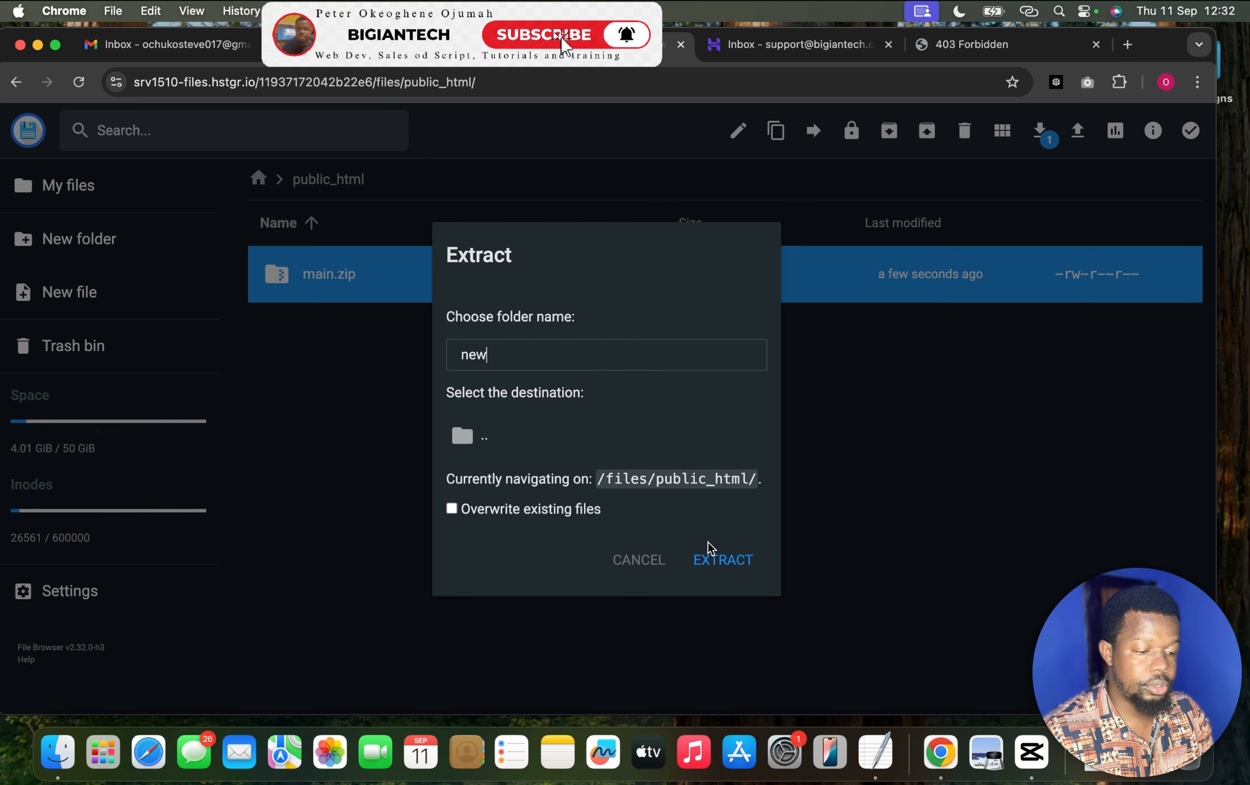
click(707, 564)
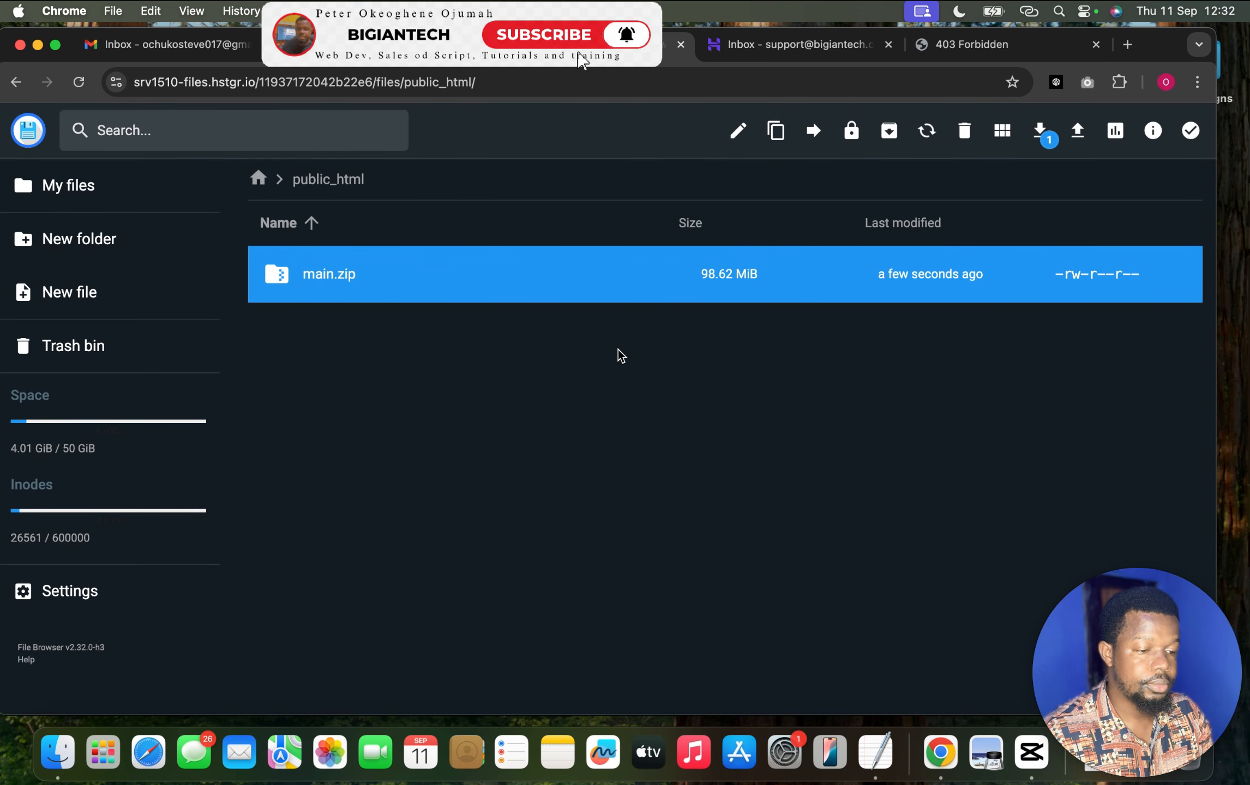
Step: Move all extracted Laravel files from the 'new' folder up into public_html
double_click(526, 283)
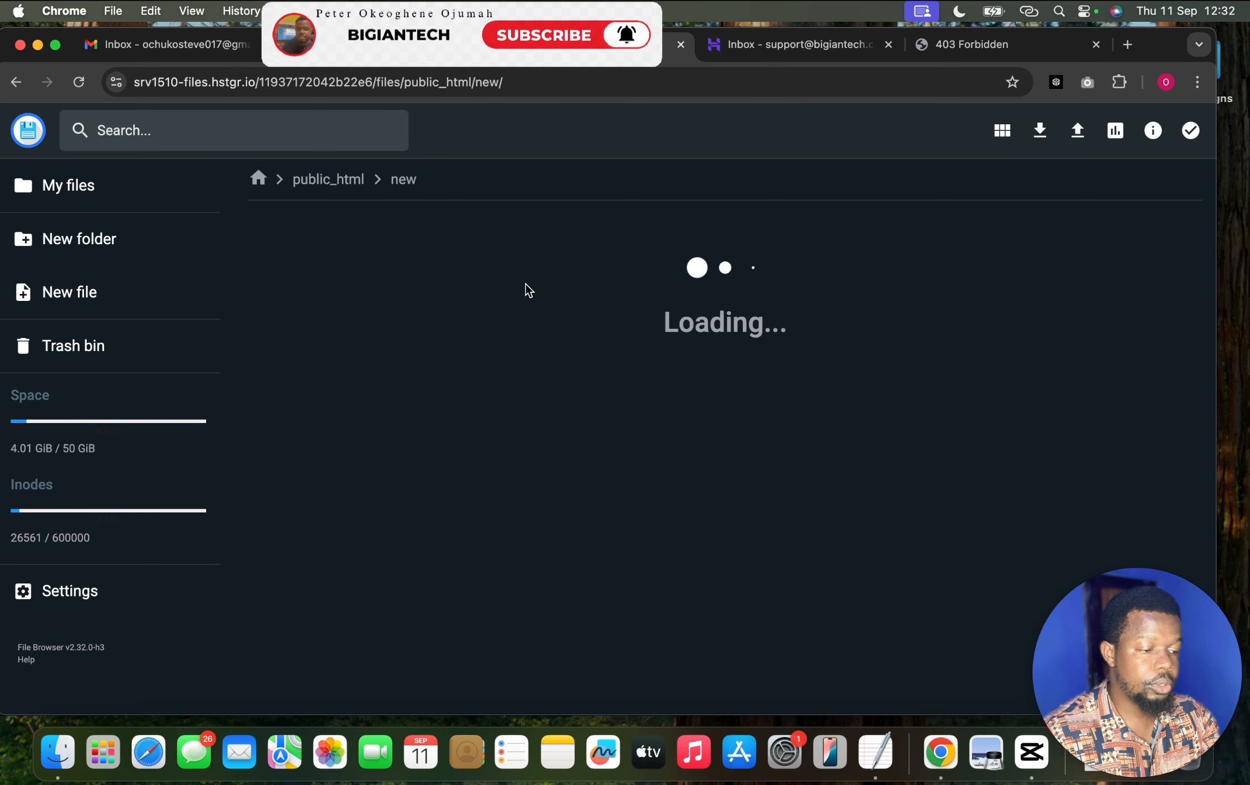
key(super+a)
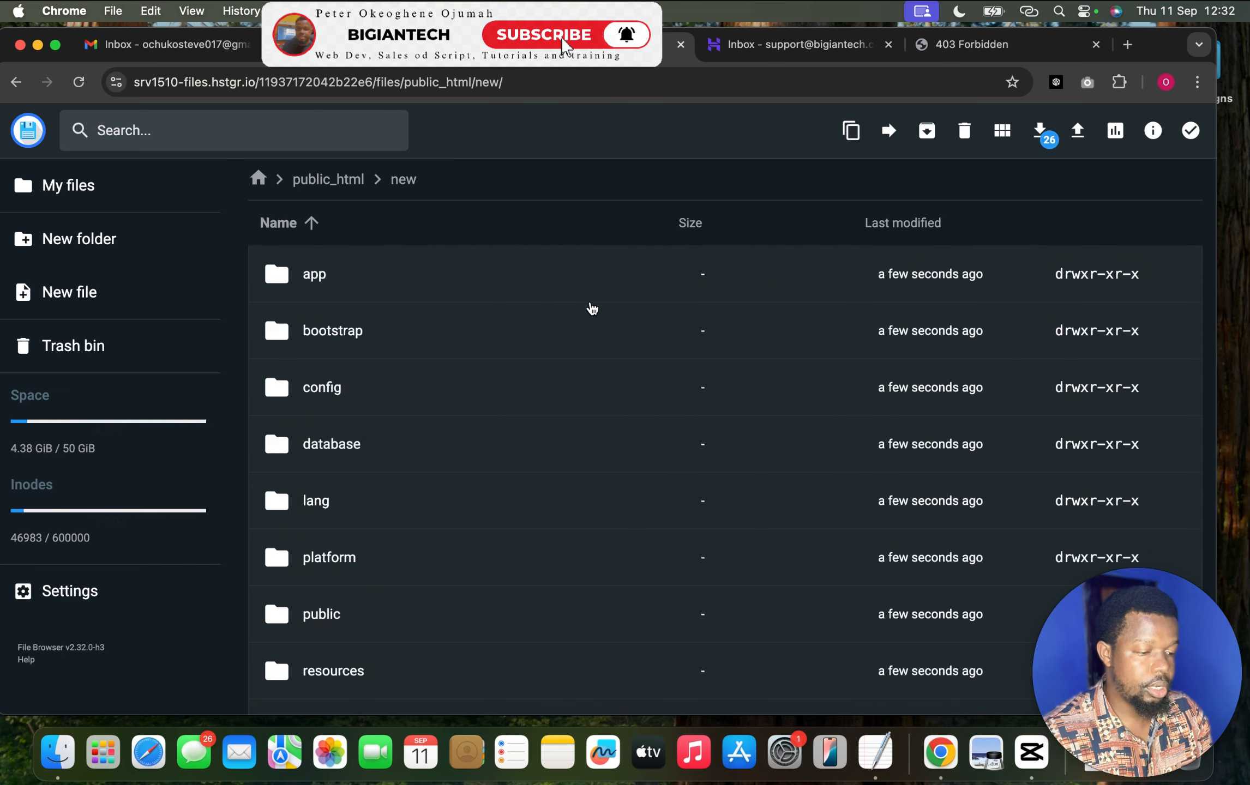
click(888, 133)
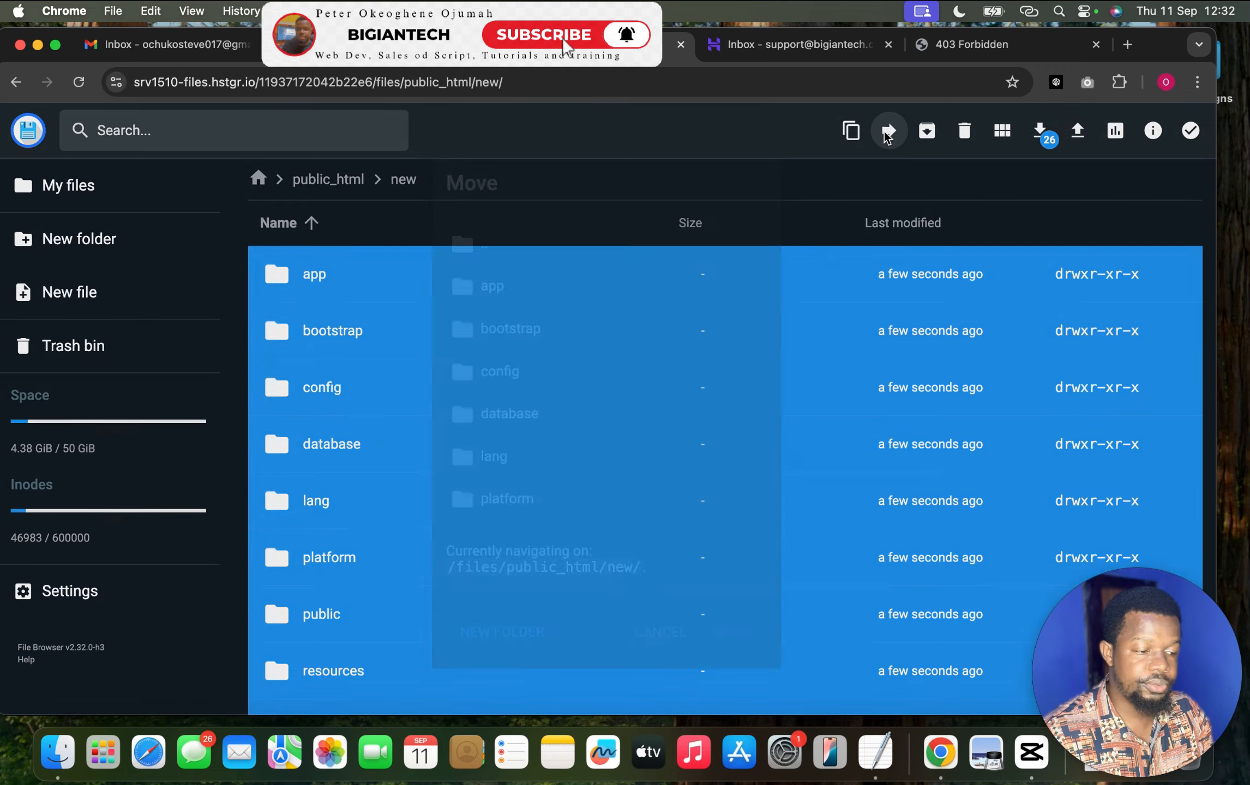
double_click(495, 246)
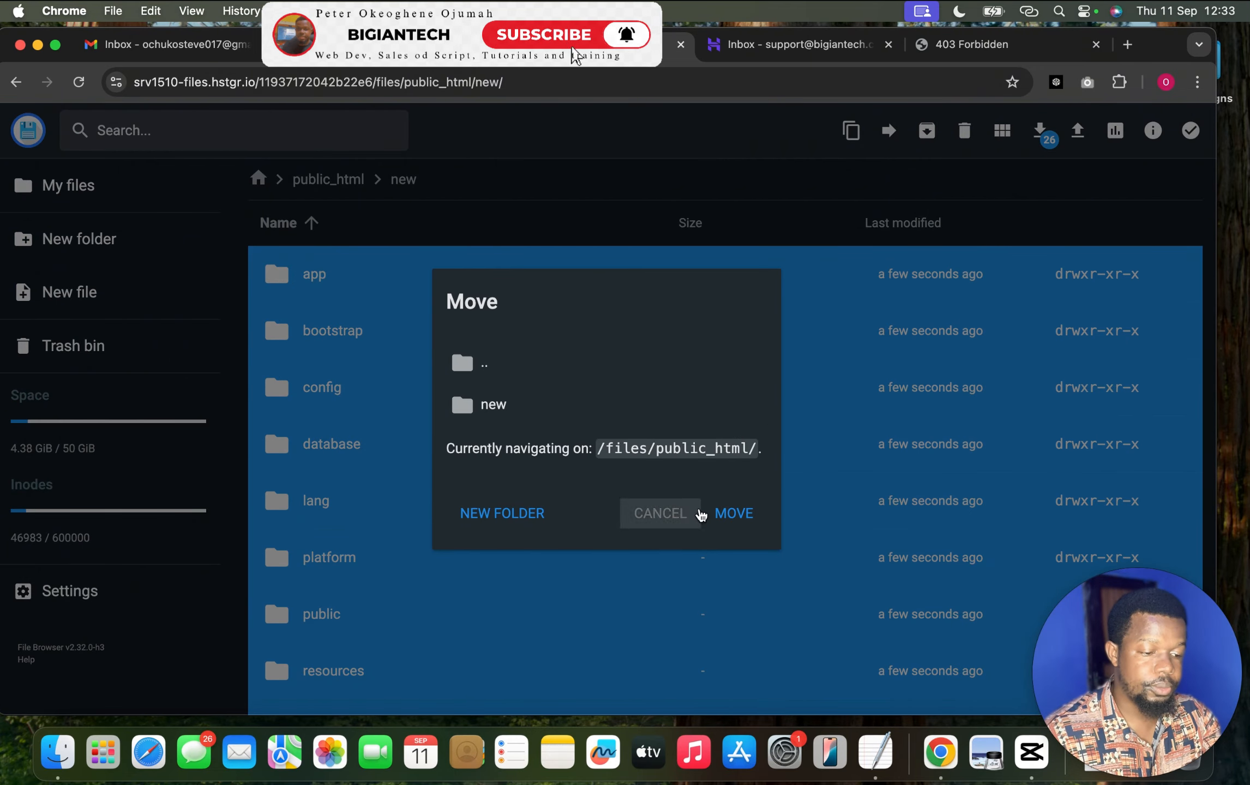
click(731, 514)
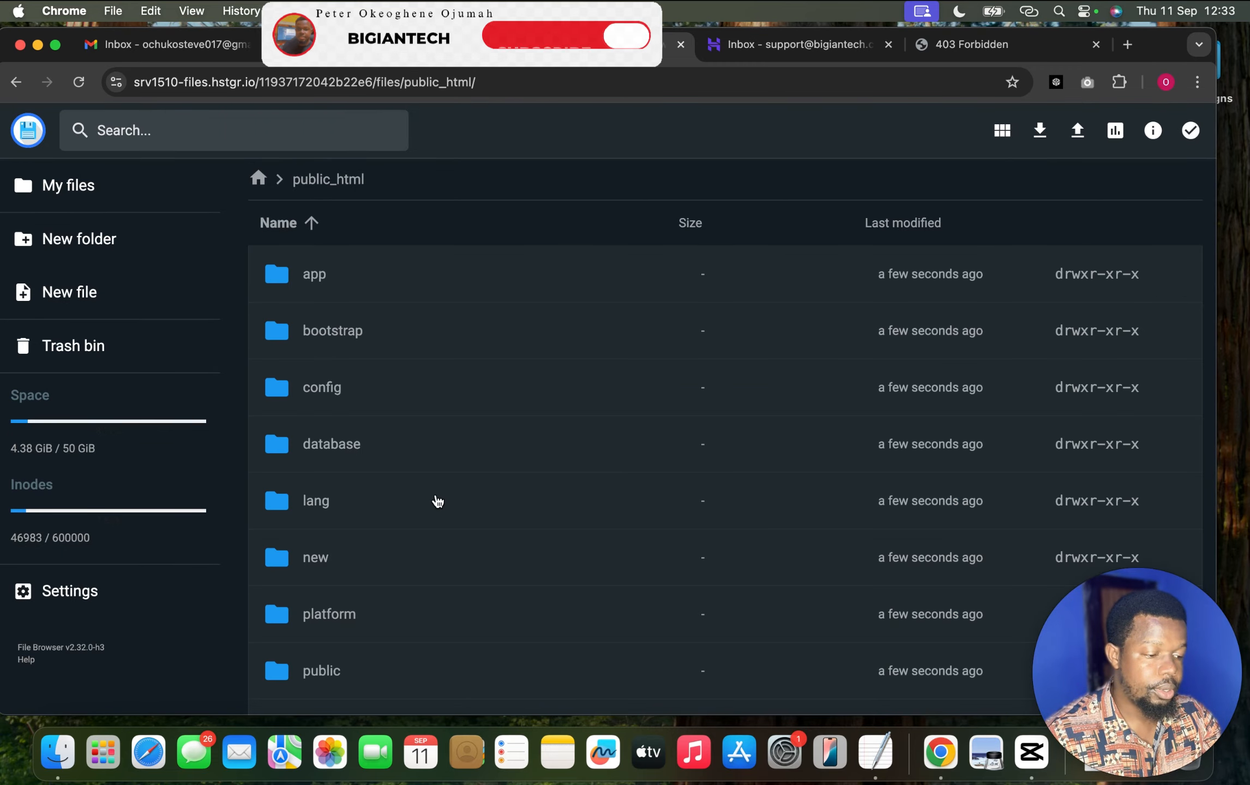
Step: Permanently delete the emptied 'new' folder, then view bigiantech.com's installation wizard
click(434, 558)
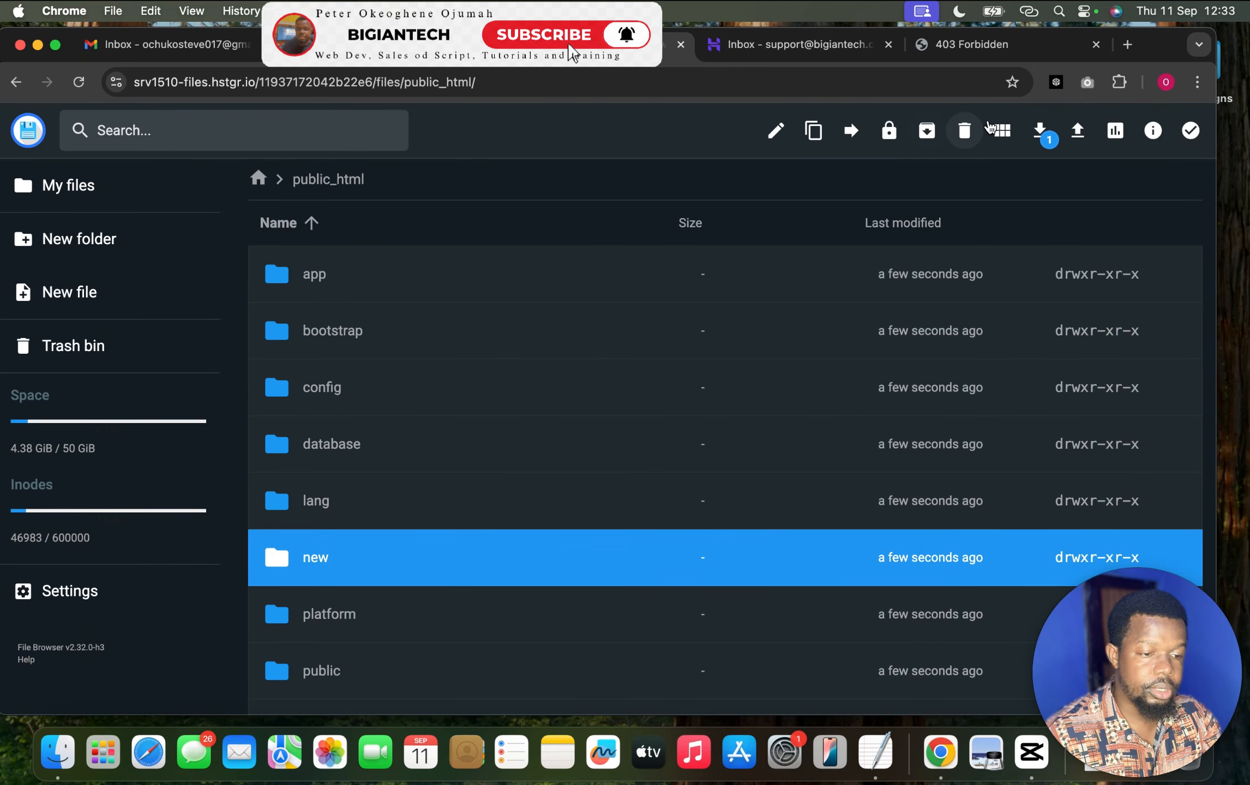
click(974, 139)
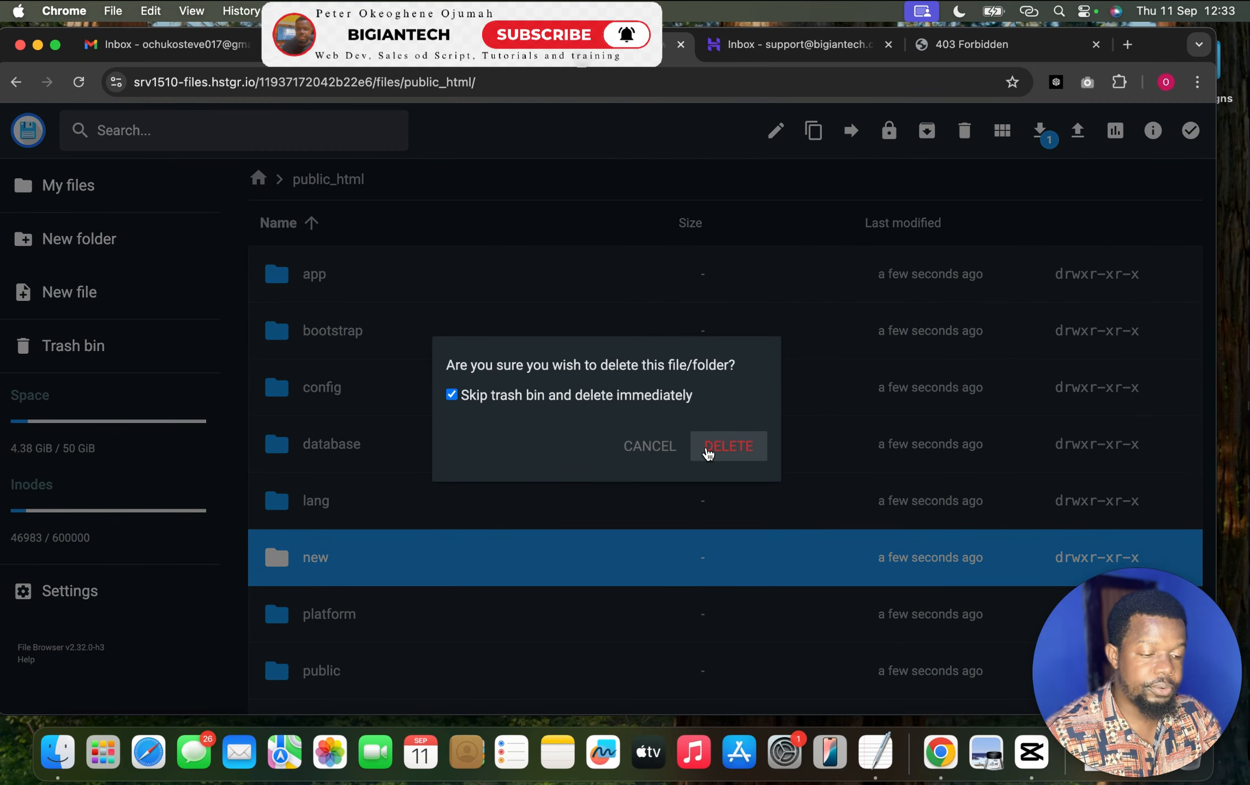
click(709, 452)
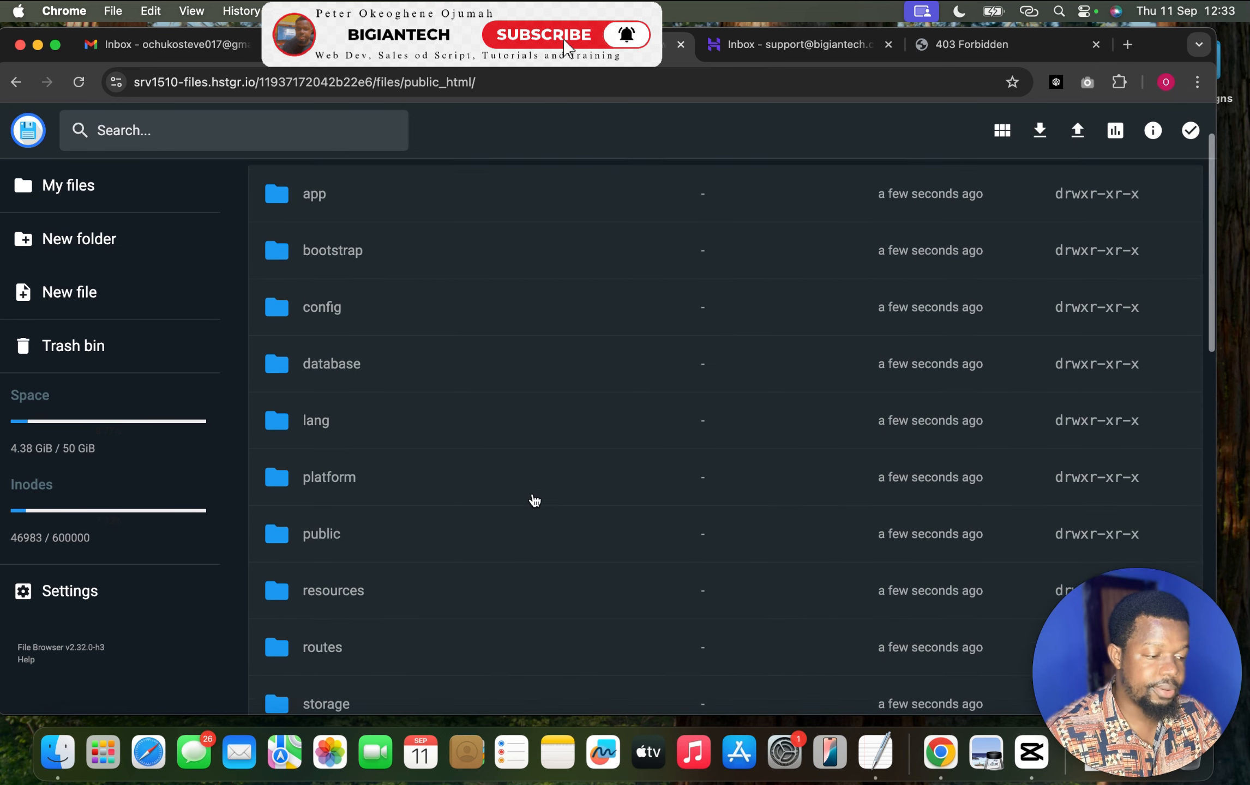
scroll(532, 500, down, 10)
scroll(535, 501, up, 2)
scroll(534, 501, up, 5)
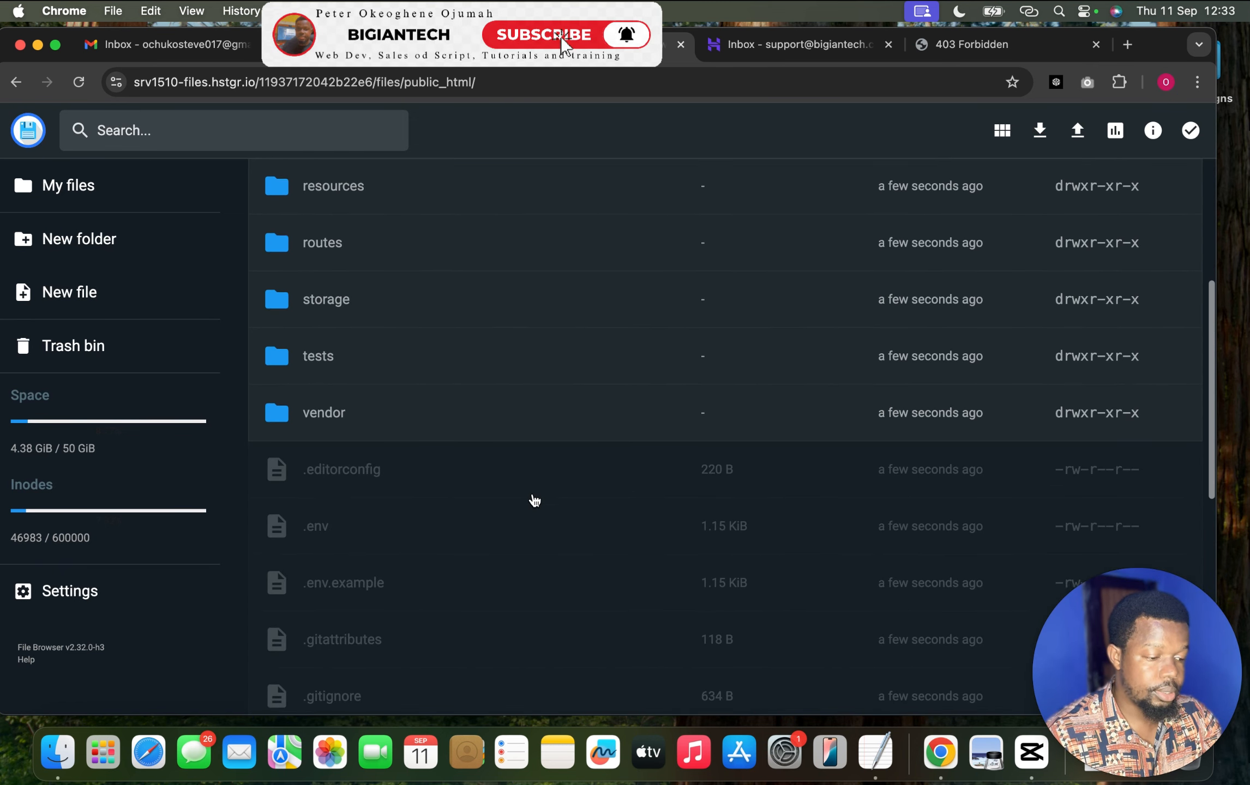
scroll(535, 501, down, 8)
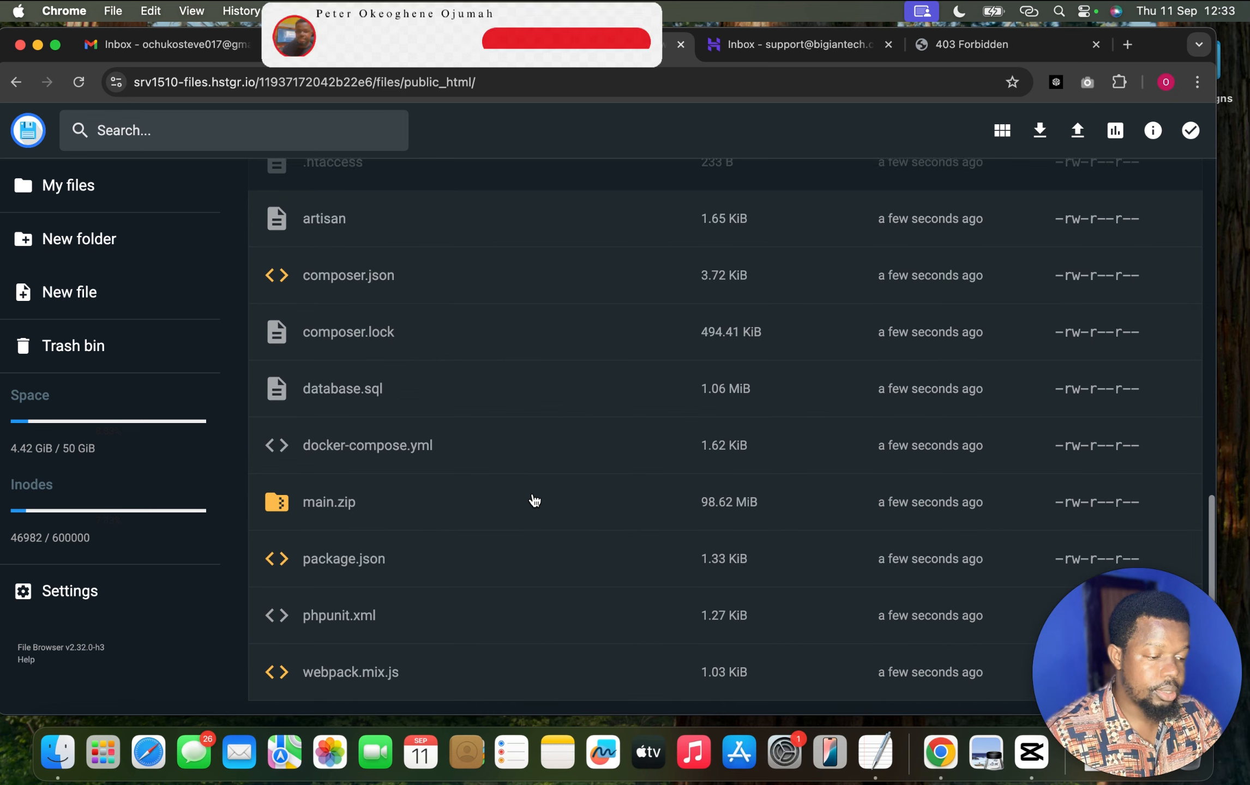
scroll(532, 500, up, 10)
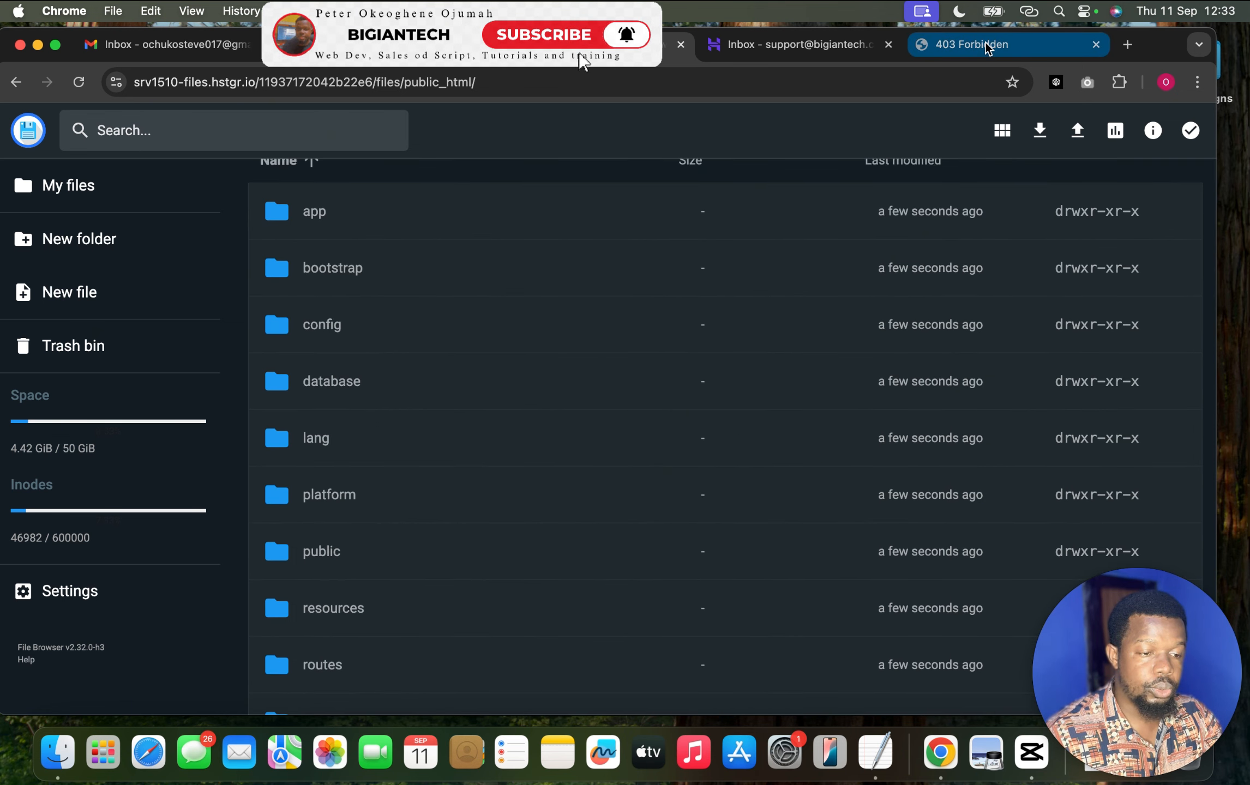
click(977, 45)
Step: Reload bigiantech.com and start the installer to reach Server Requirements, showing PHP 8.1.32
click(76, 84)
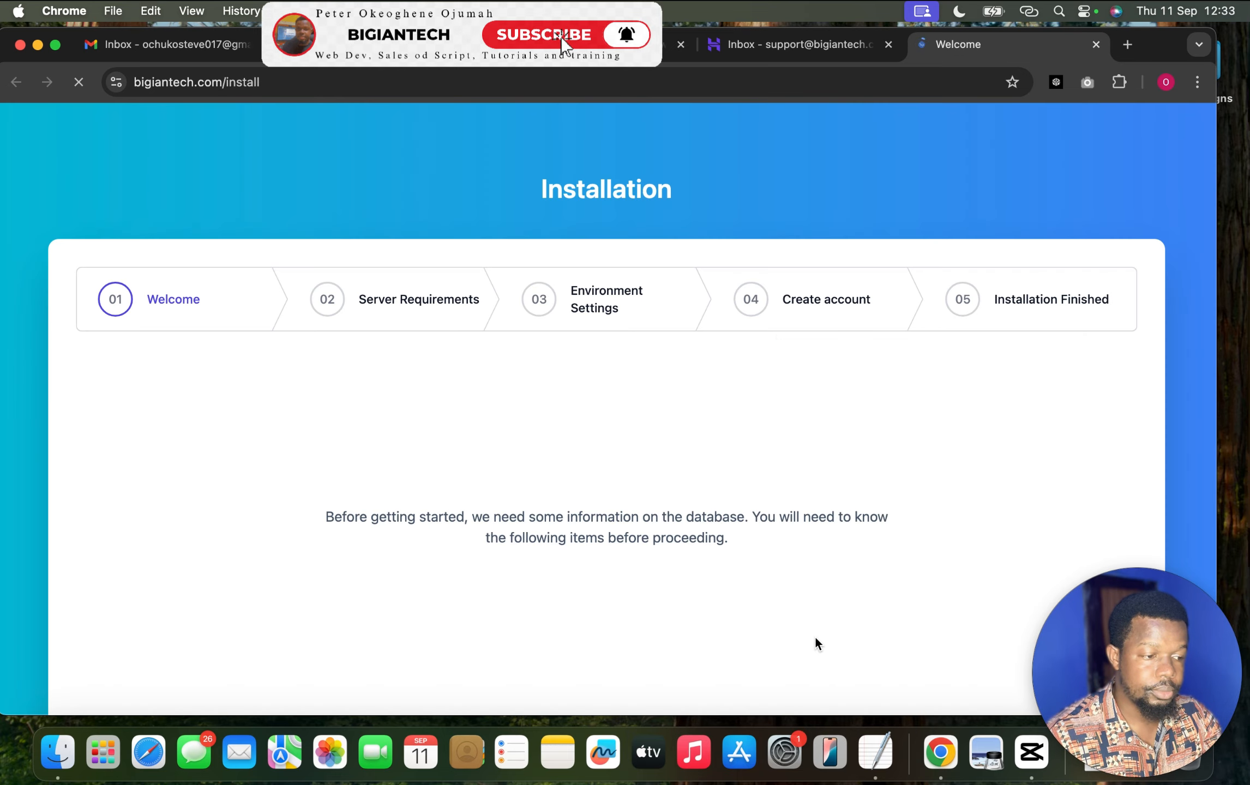
scroll(776, 523, down, 5)
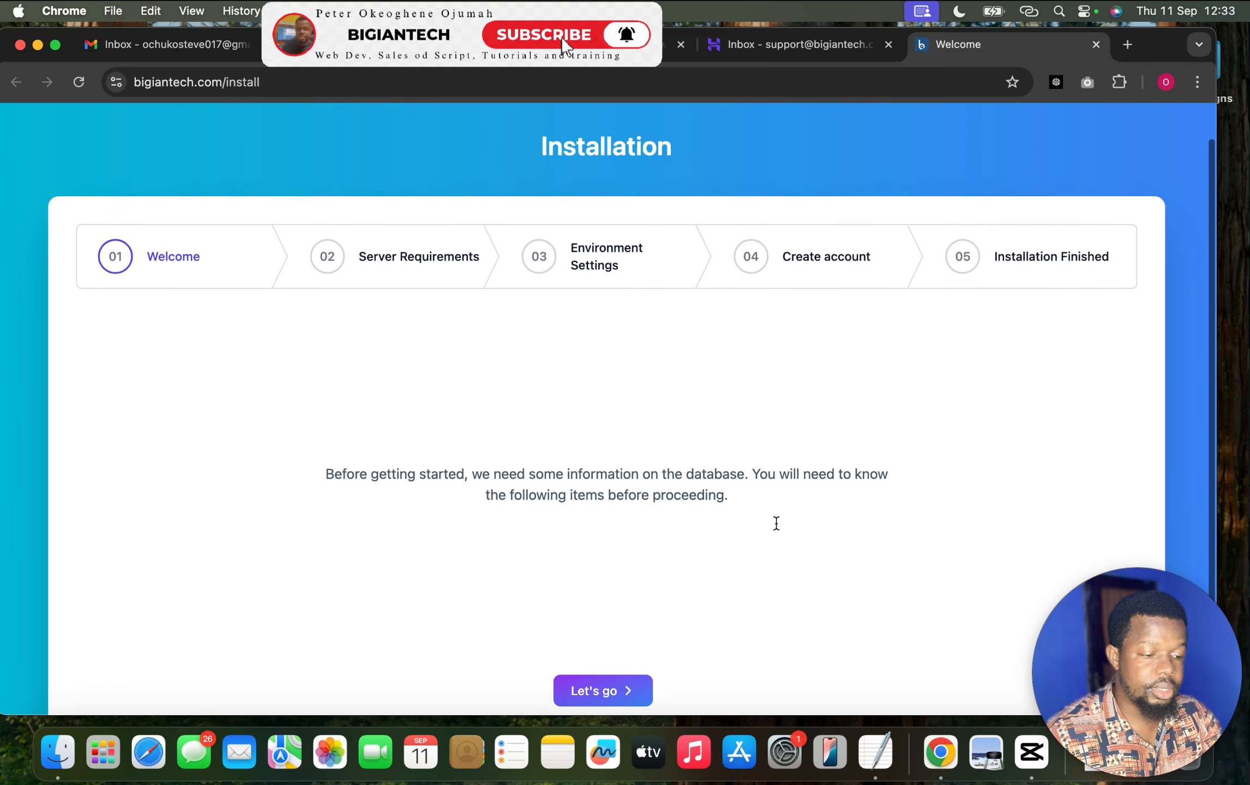
scroll(678, 442, up, 5)
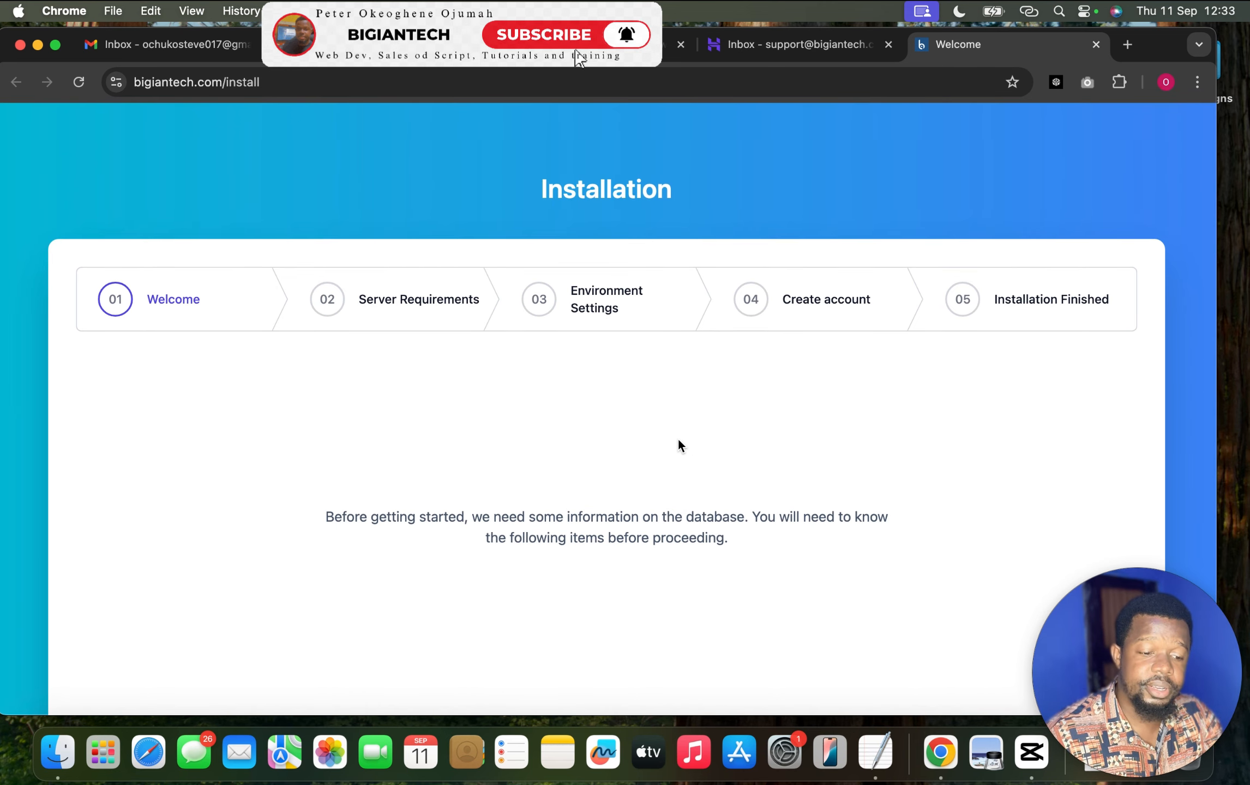
scroll(678, 446, down, 5)
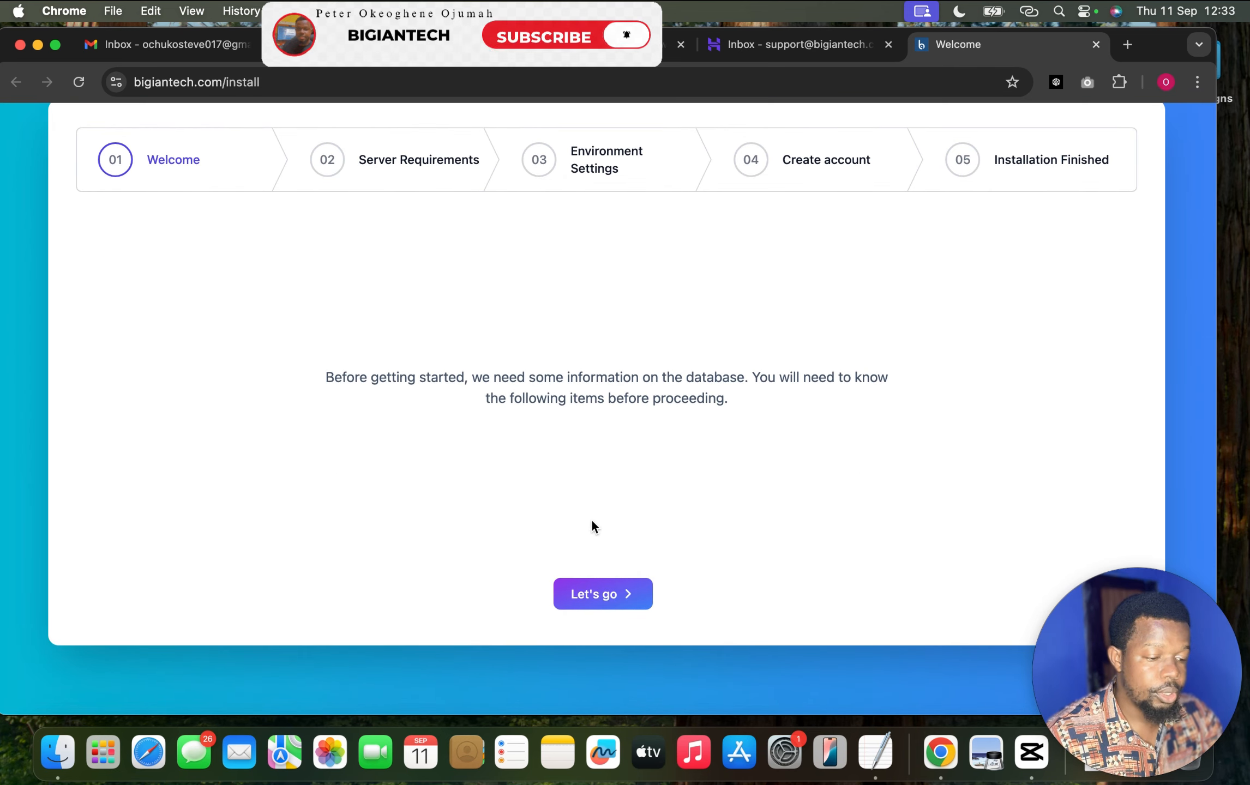
click(589, 593)
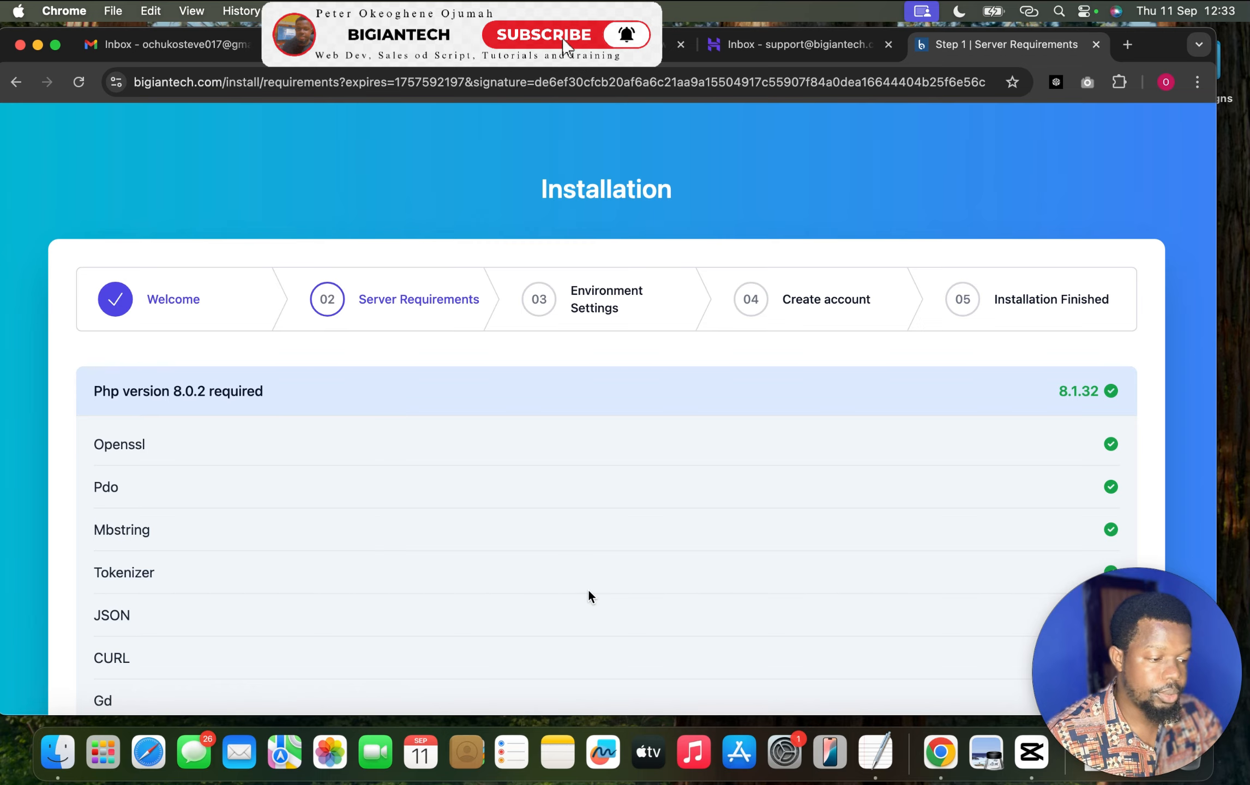
scroll(588, 591, down, 8)
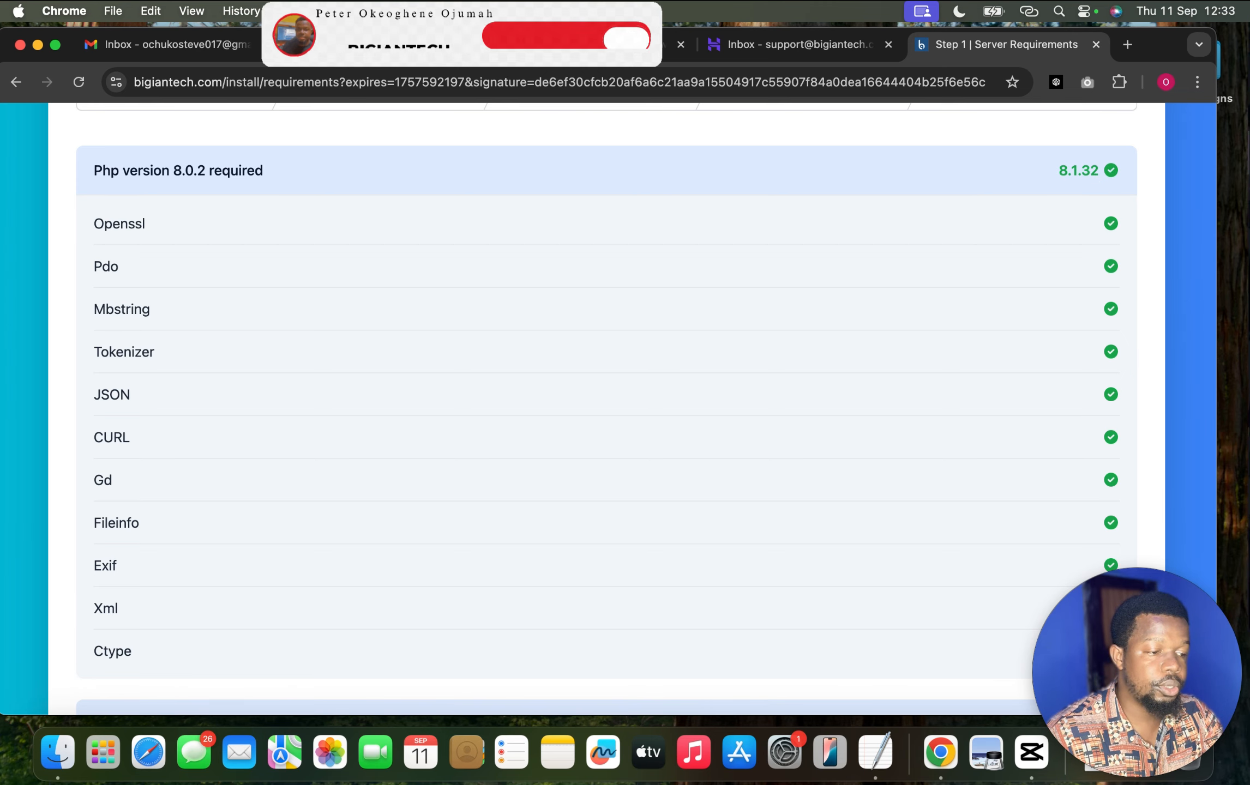
click(376, 48)
Step: Switch bigiantech.com to PHP 8.2 under Advanced > PHP Configuration and confirm
scroll(137, 493, down, 1)
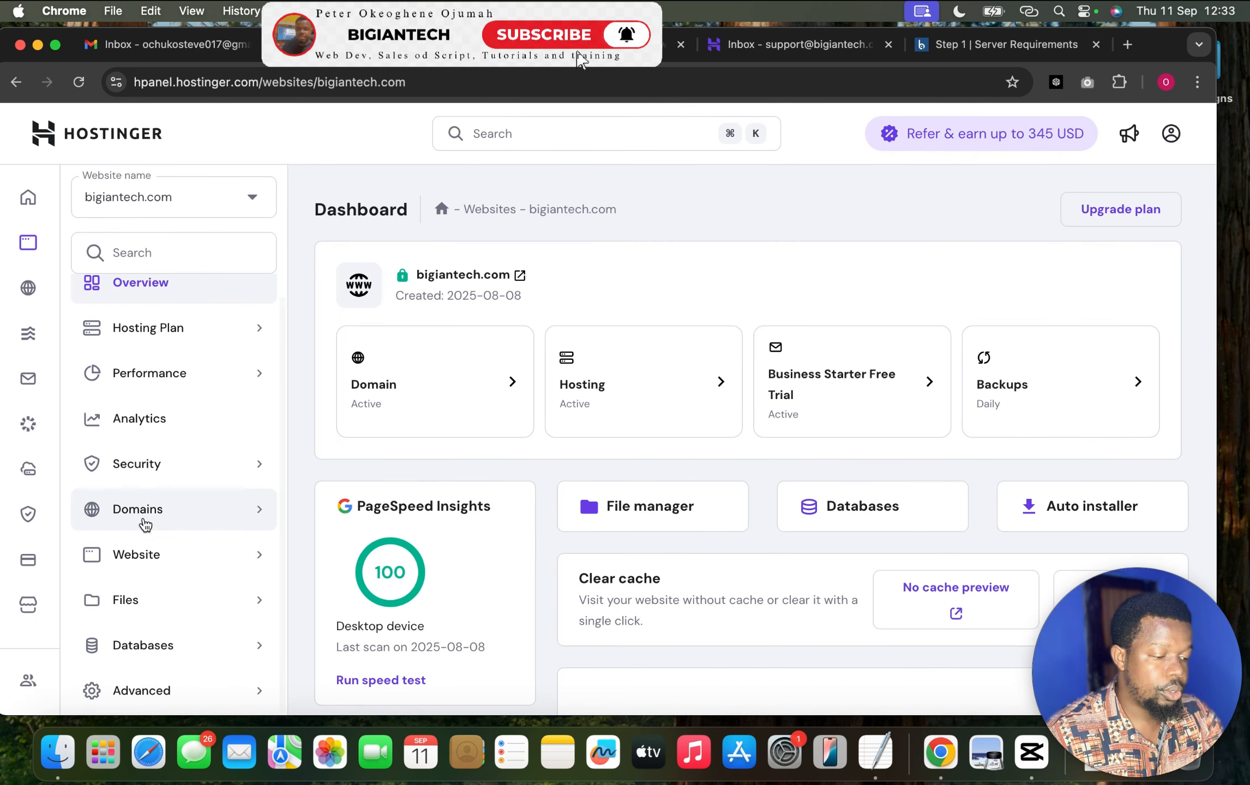
click(168, 692)
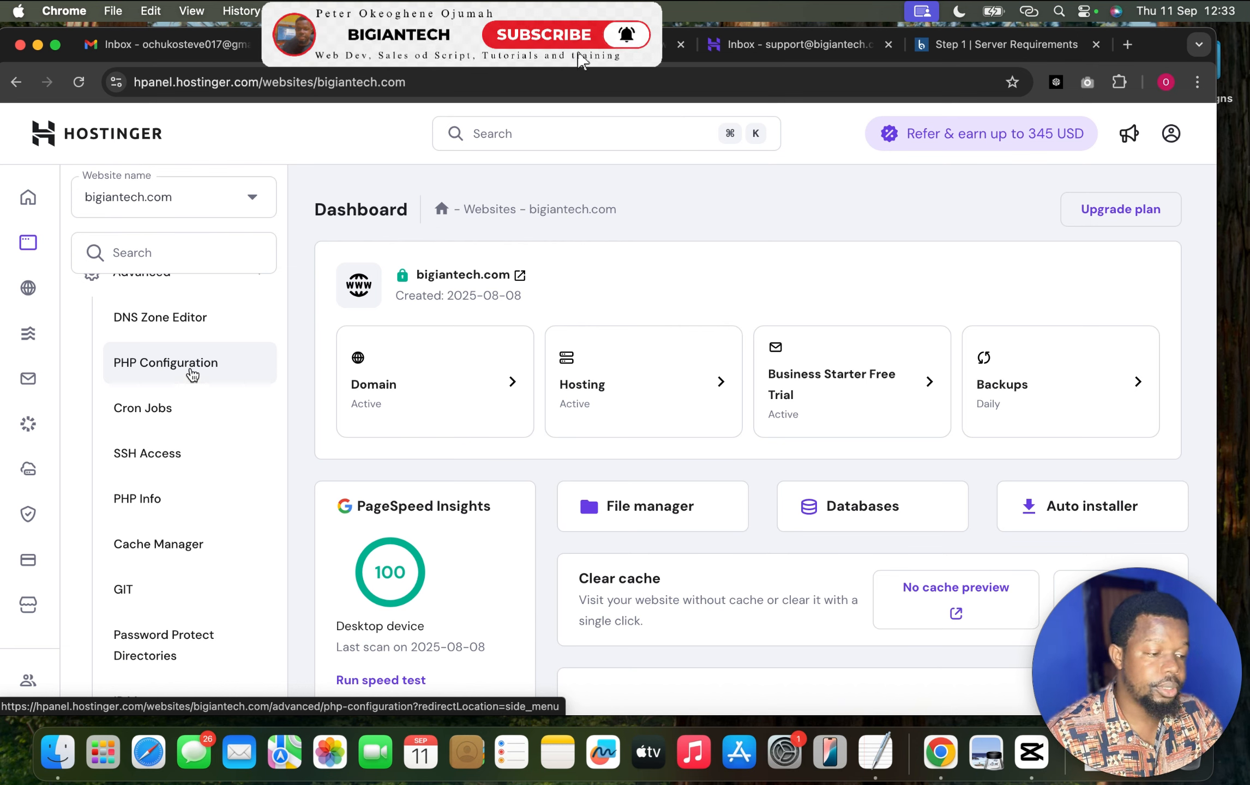
click(192, 374)
scroll(460, 502, down, 1)
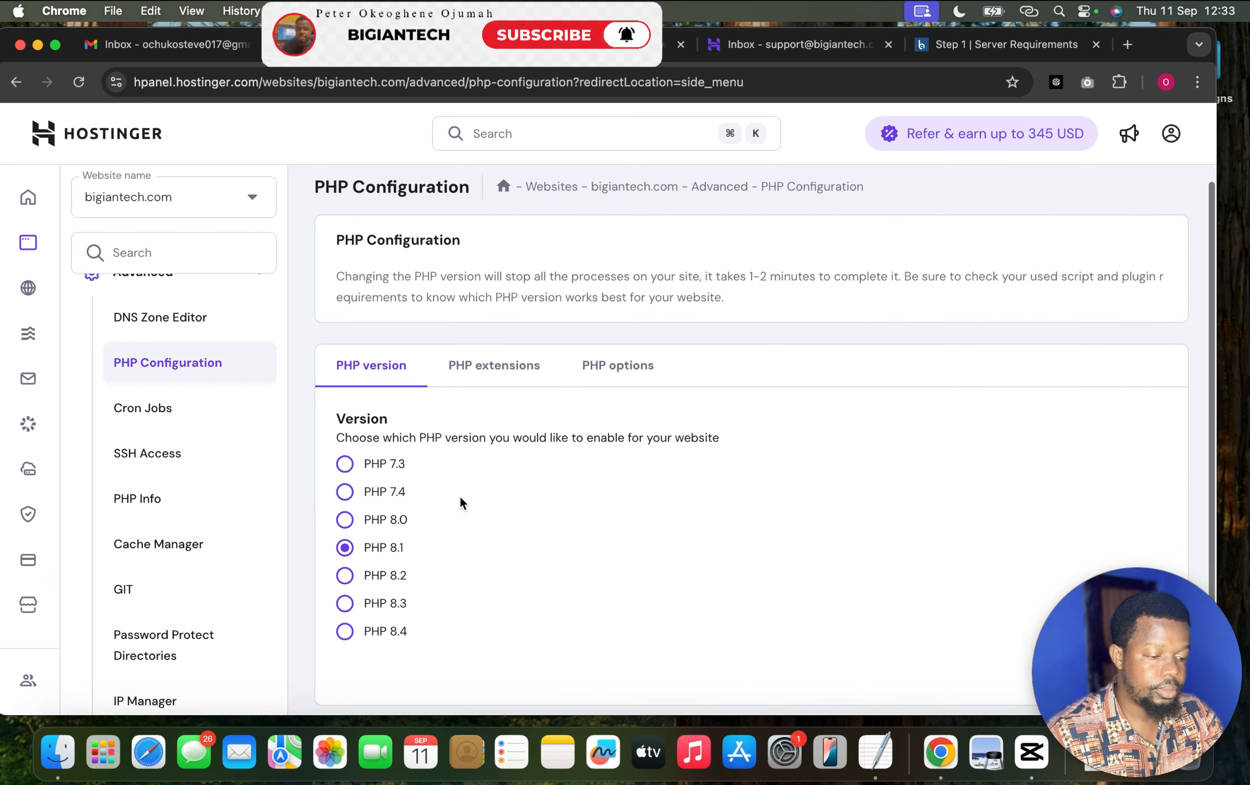
scroll(731, 511, down, 1)
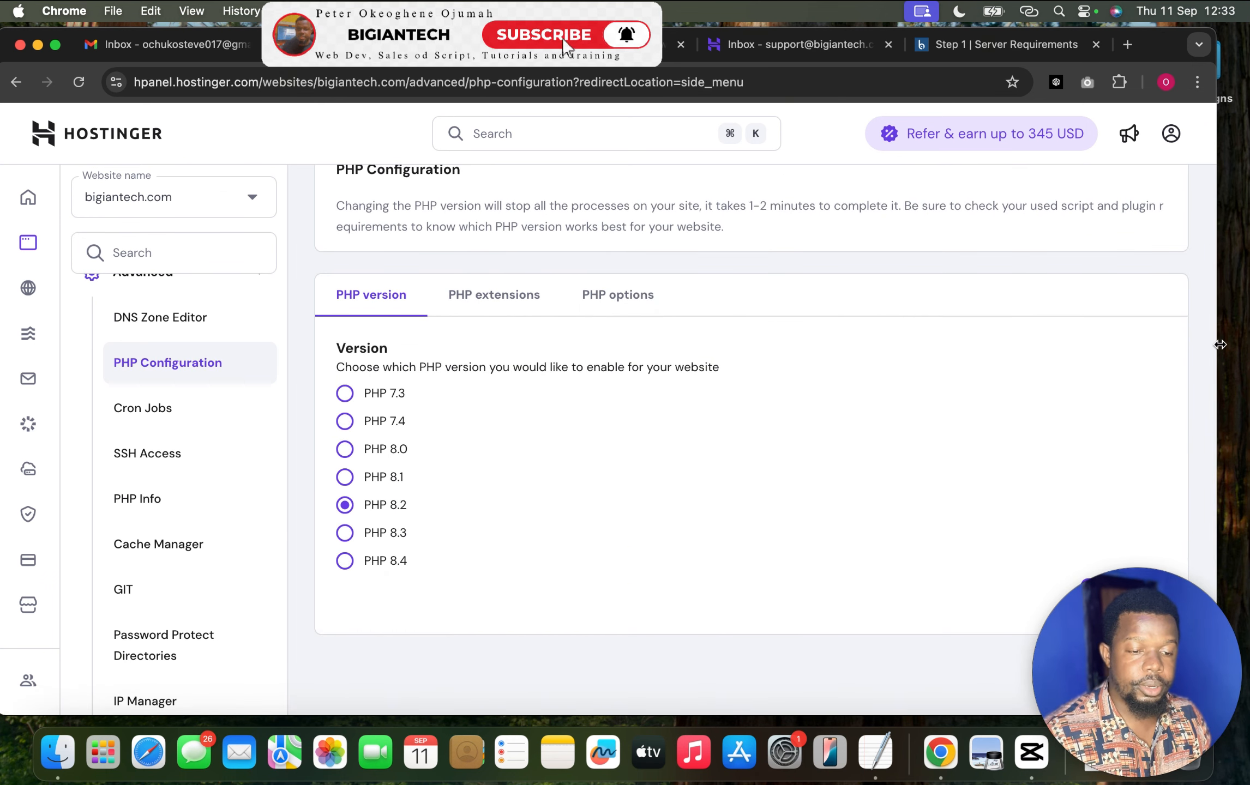
drag(1218, 345, 1086, 349)
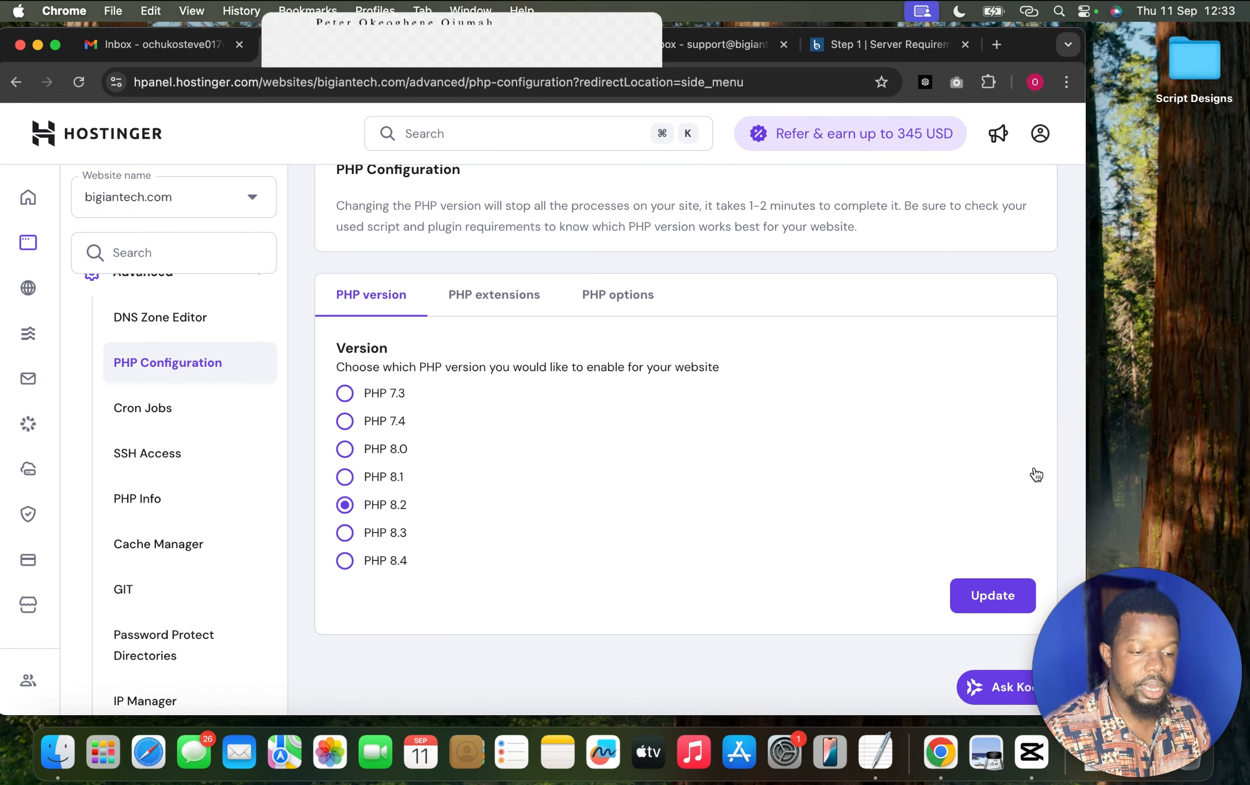
click(989, 597)
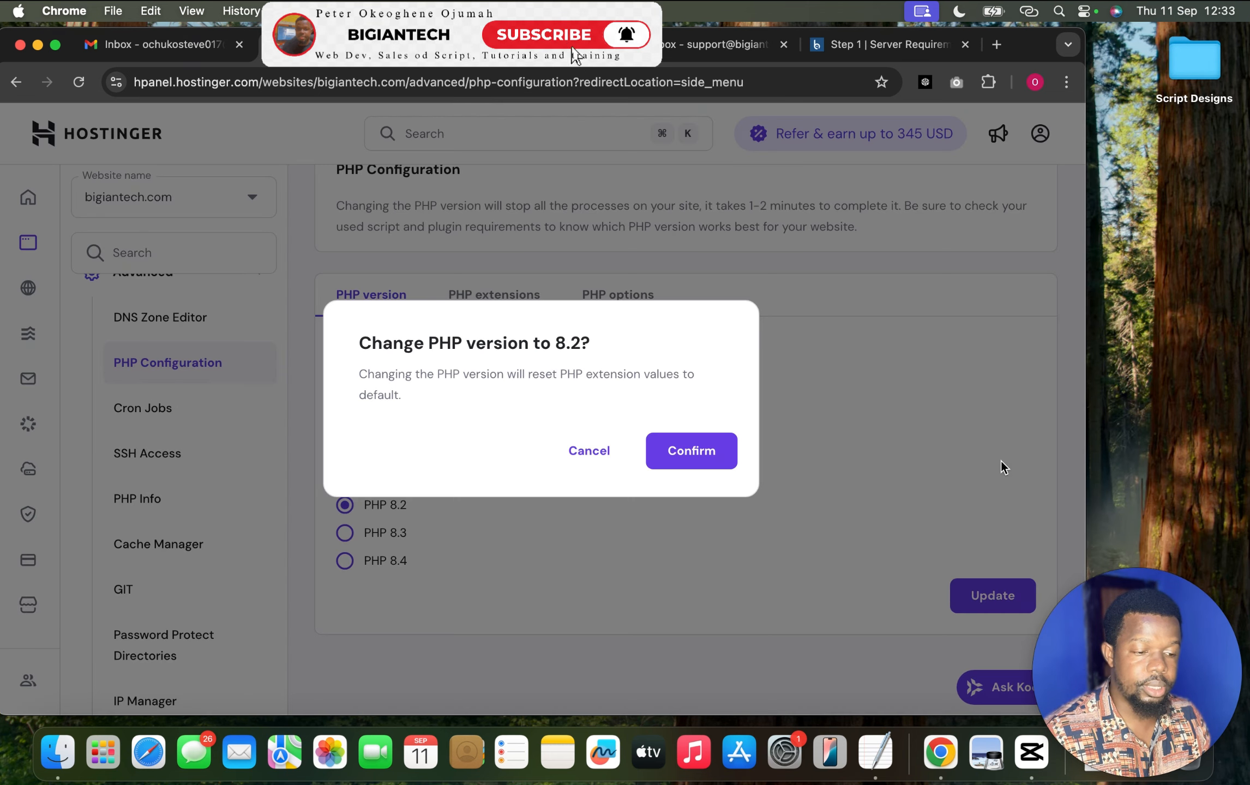
click(701, 452)
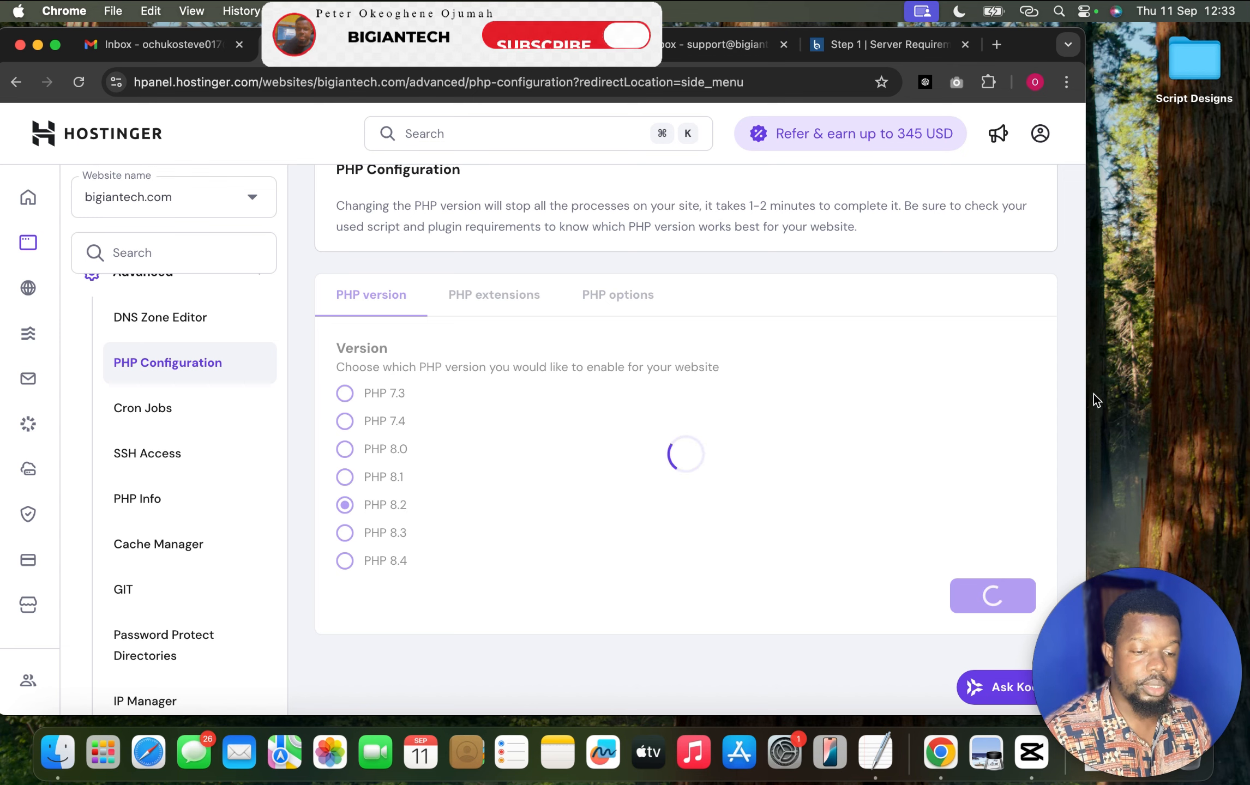
drag(1087, 400, 1207, 389)
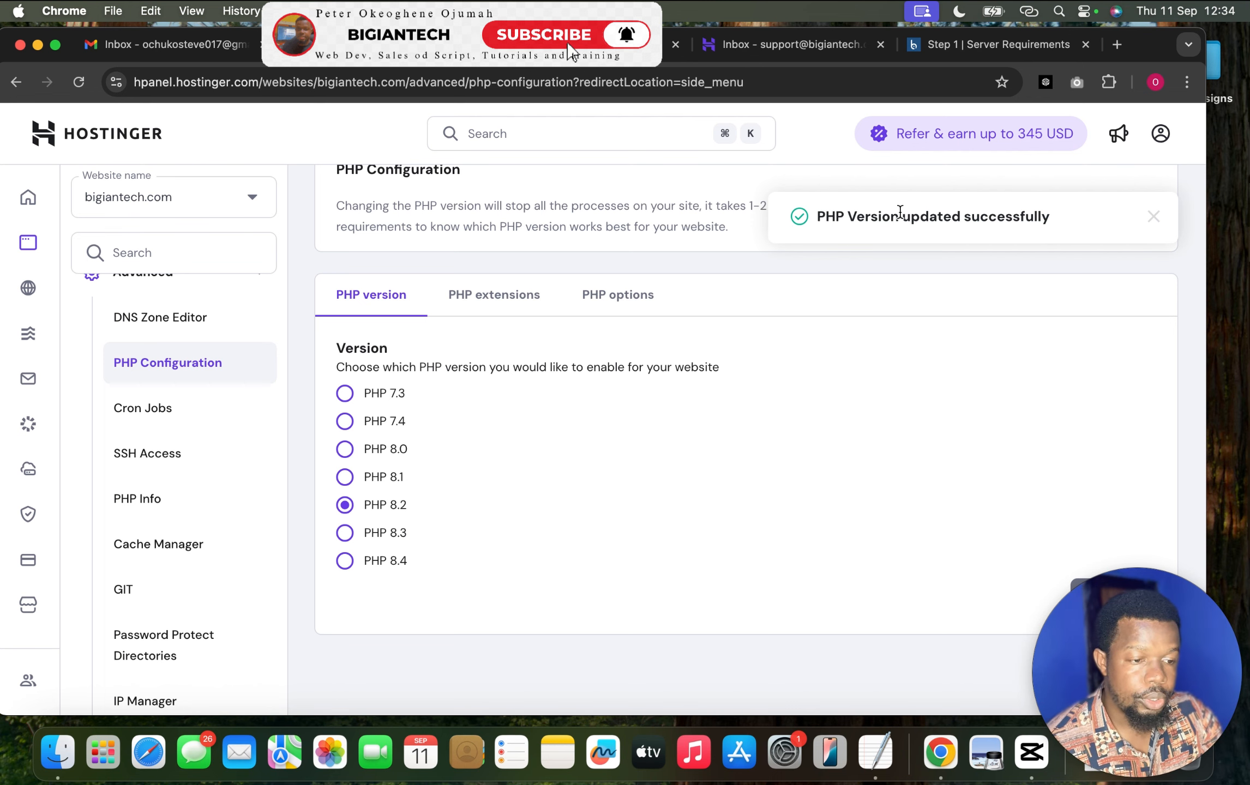
Step: Return to the installer's Server Requirements page and continue to Configure Environment
click(955, 47)
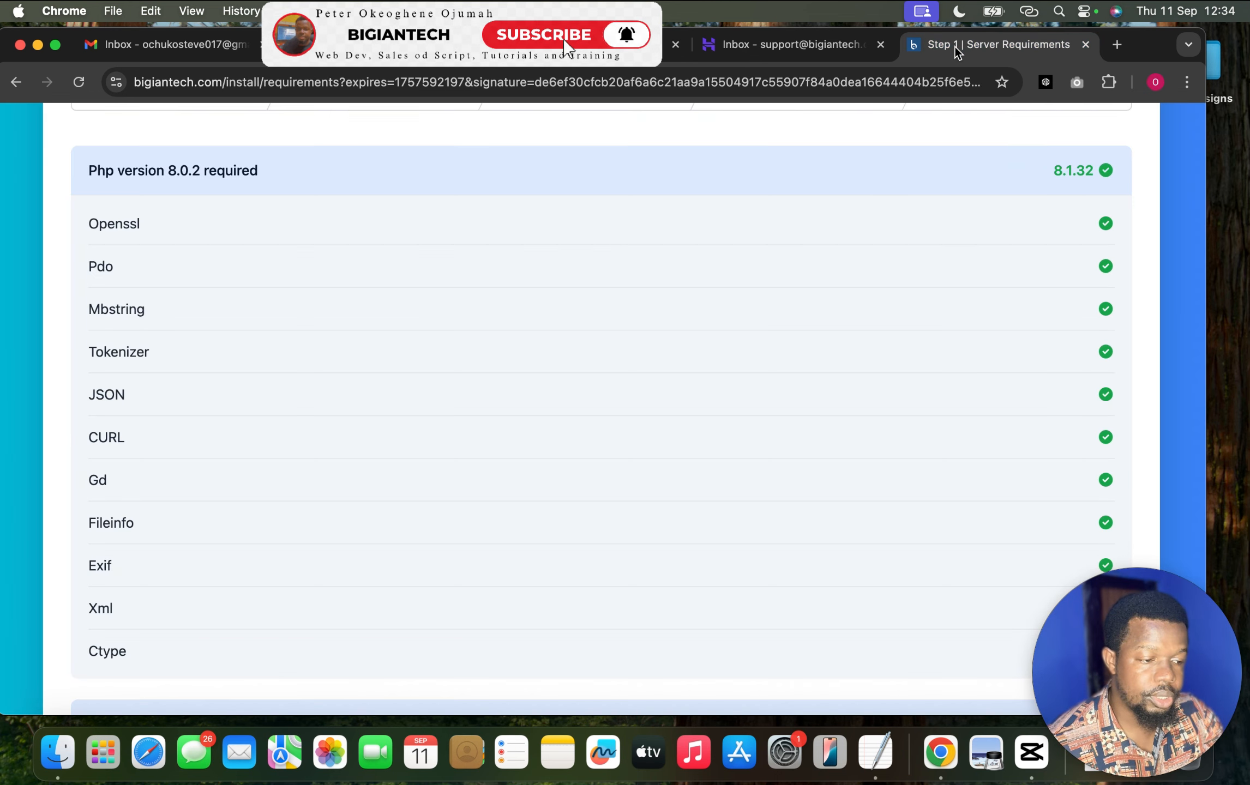
scroll(606, 257, down, 10)
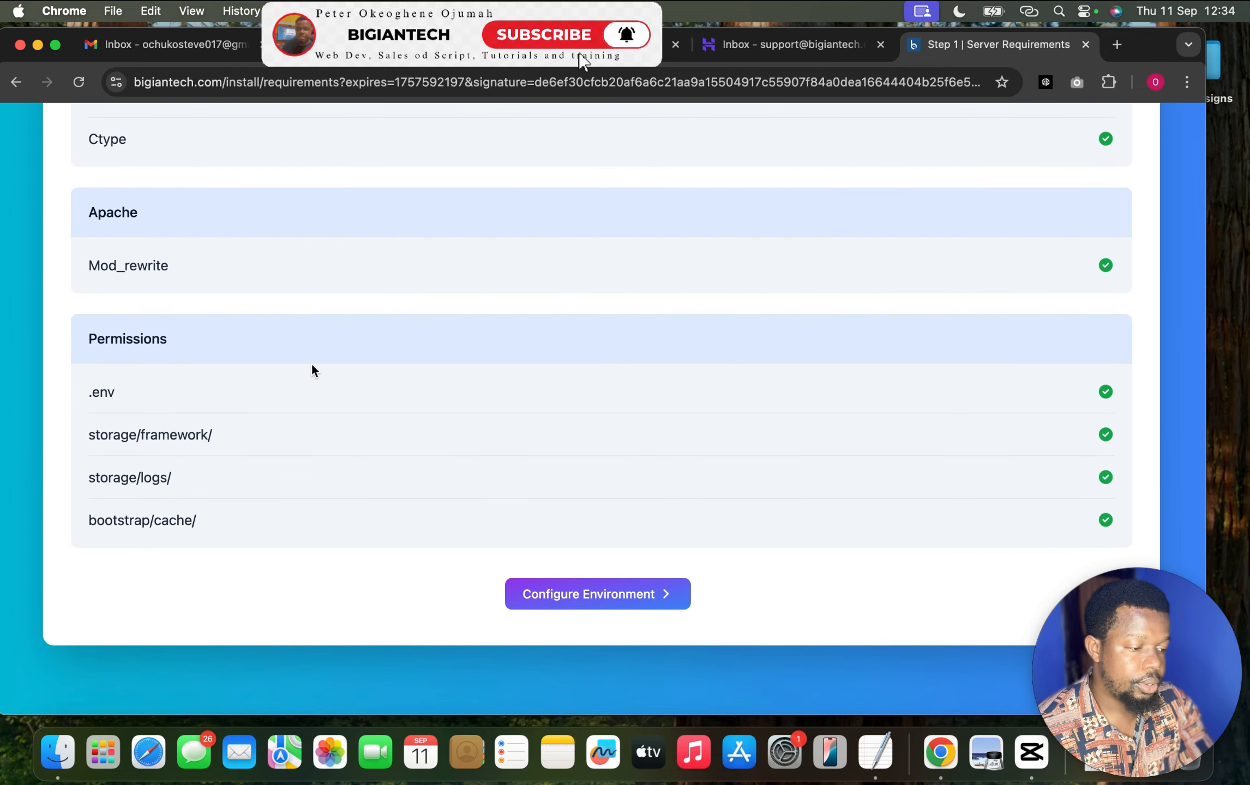
scroll(407, 393, up, 5)
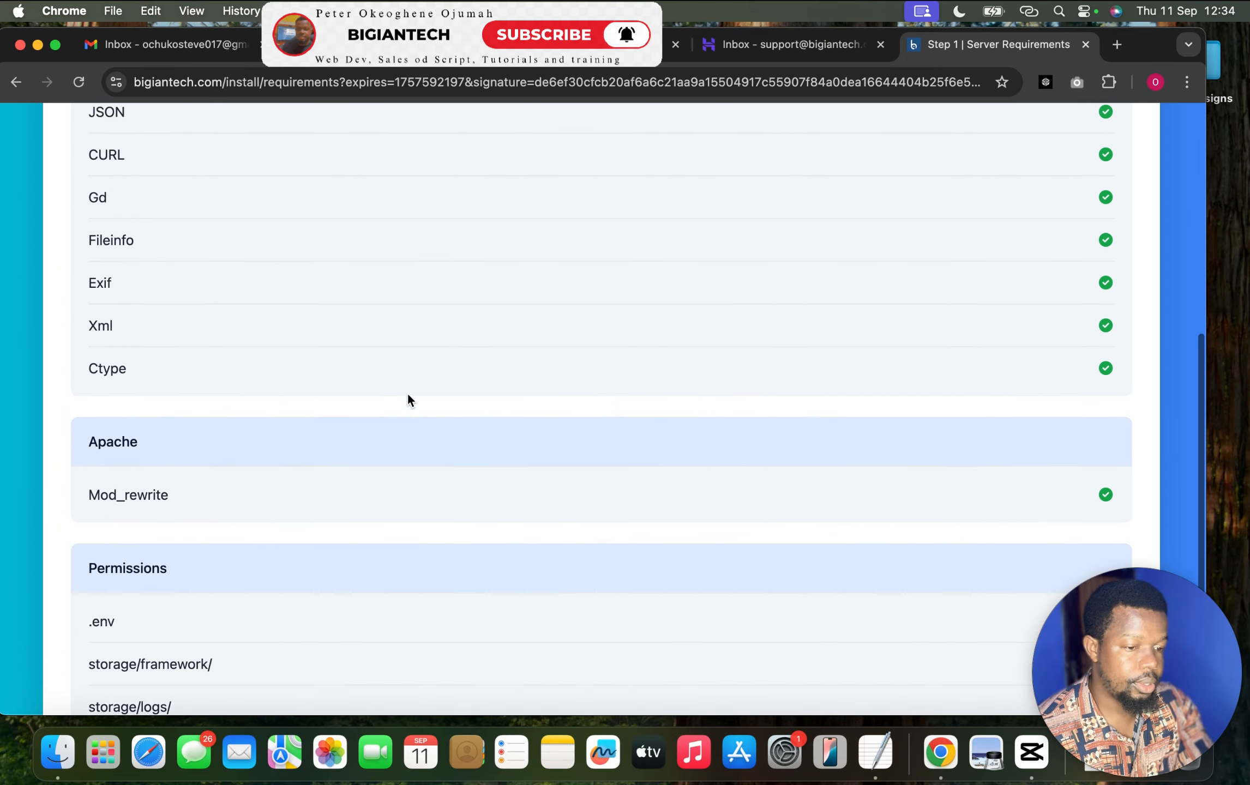
scroll(407, 393, down, 5)
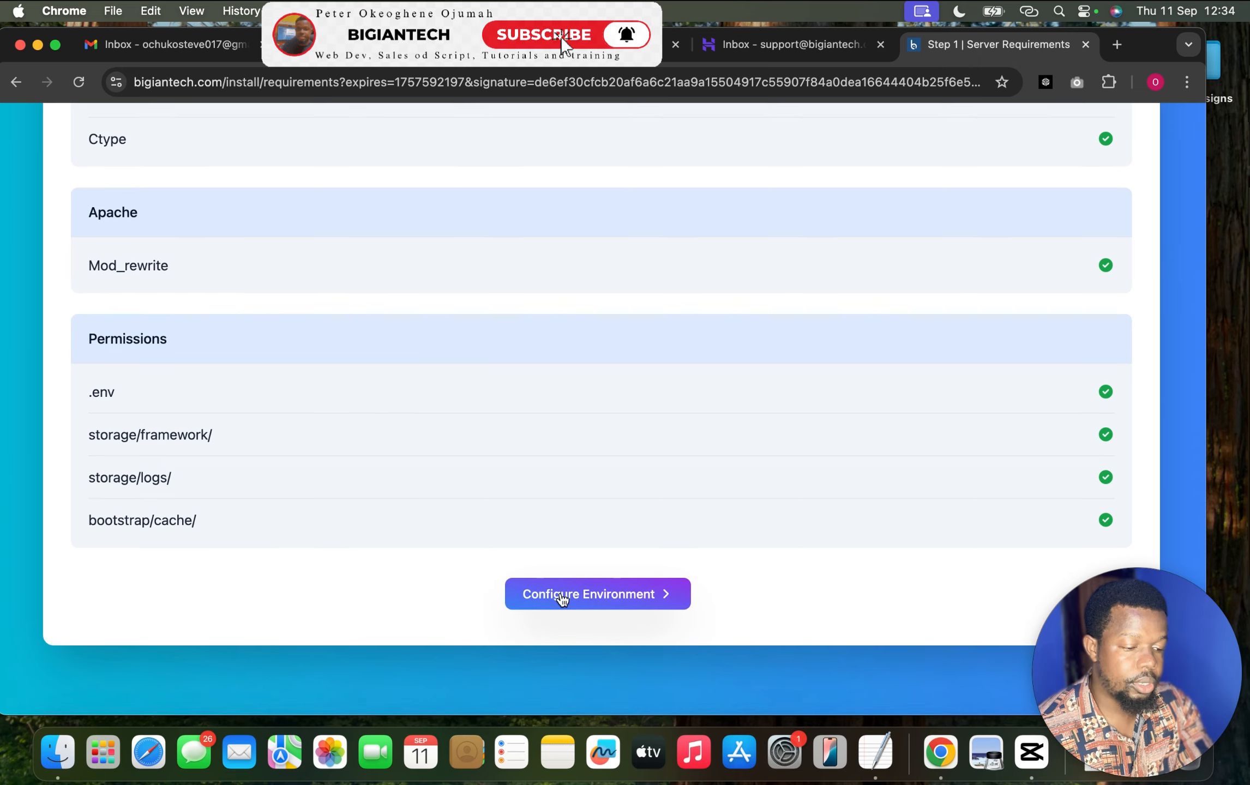
click(561, 595)
Step: Replace the default site title with 'Bigiantech Realtors'
scroll(559, 591, down, 2)
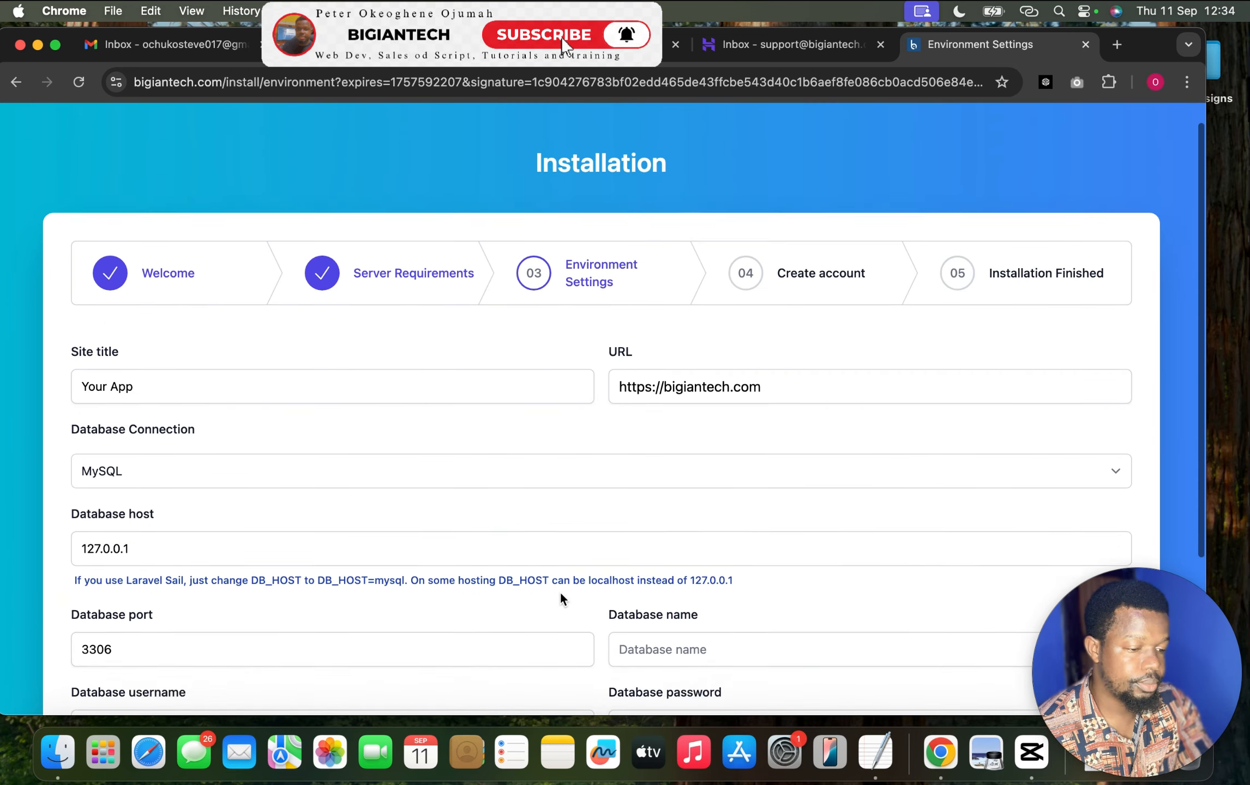
scroll(681, 454, down, 1)
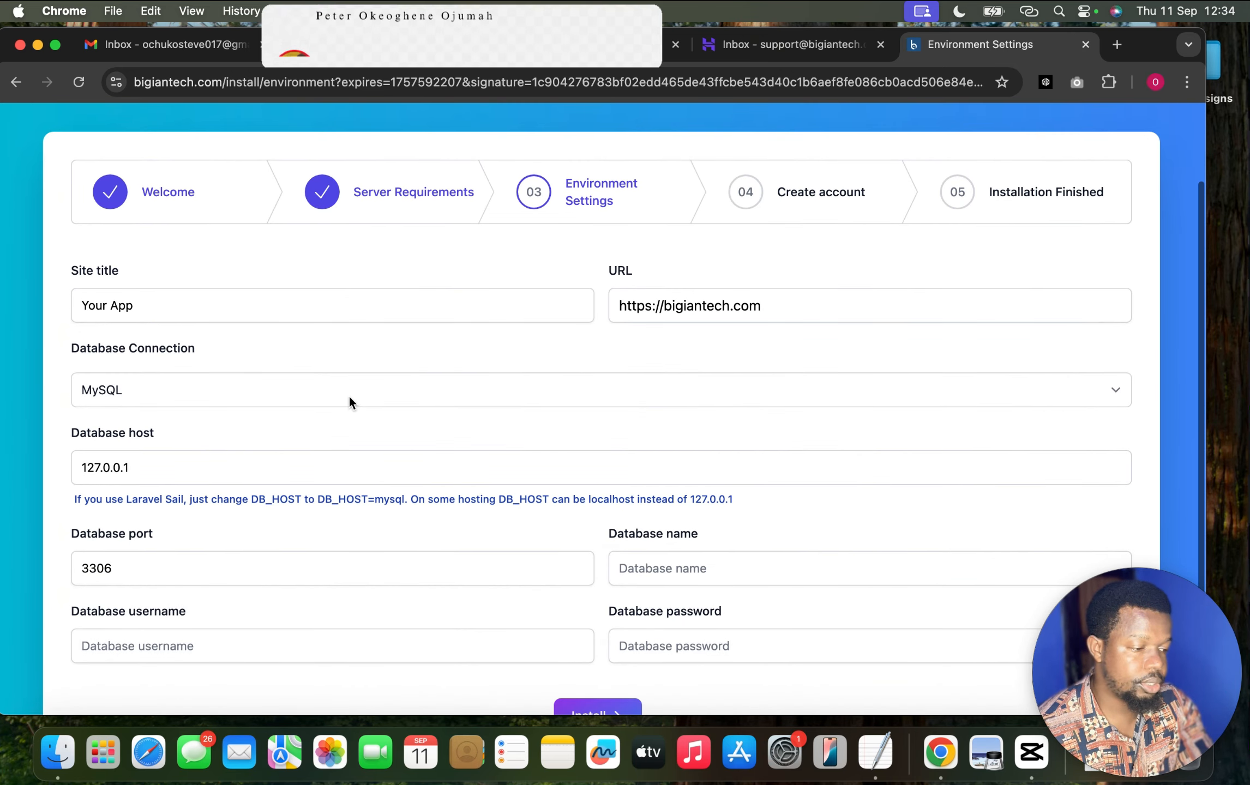
click(235, 299)
key(BackSpace)
key(BackSpace)
key(BackSpace)
key(BackSpace)
key(BackSpace)
key(BackSpace)
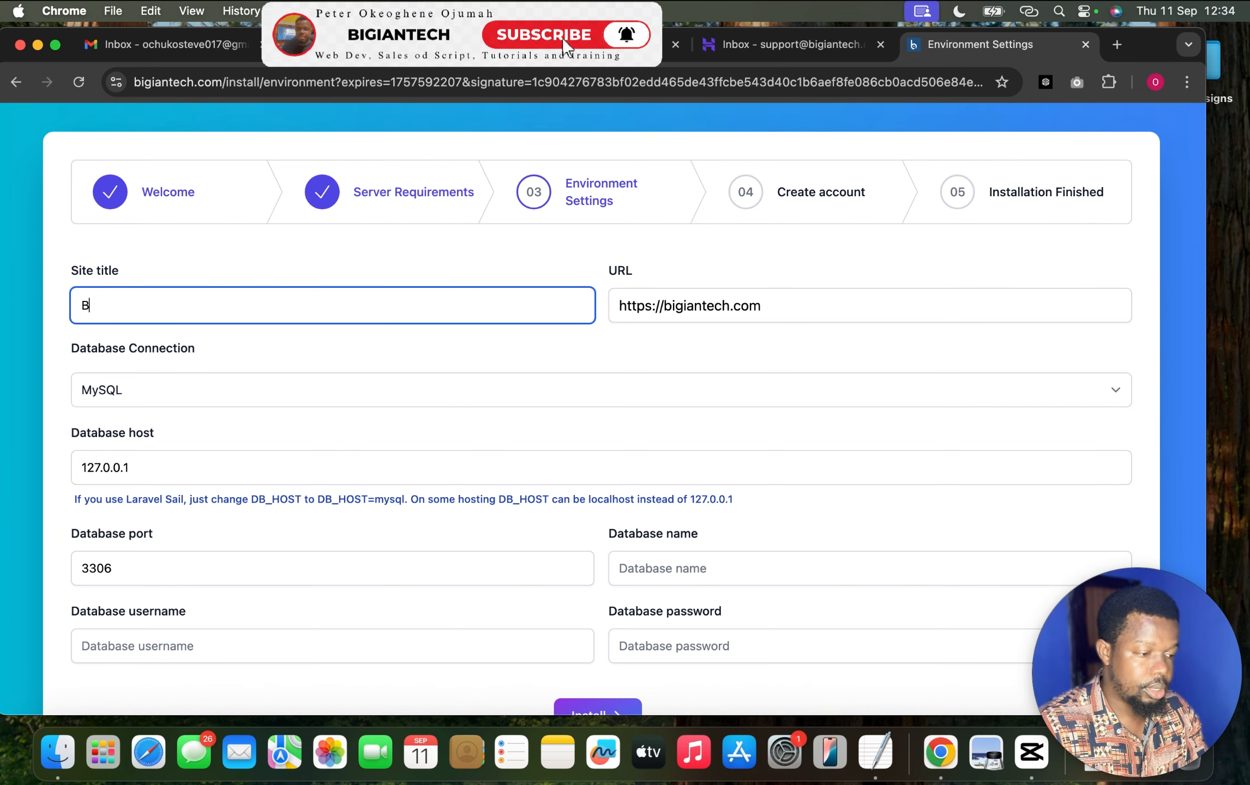
text(Bigizn)
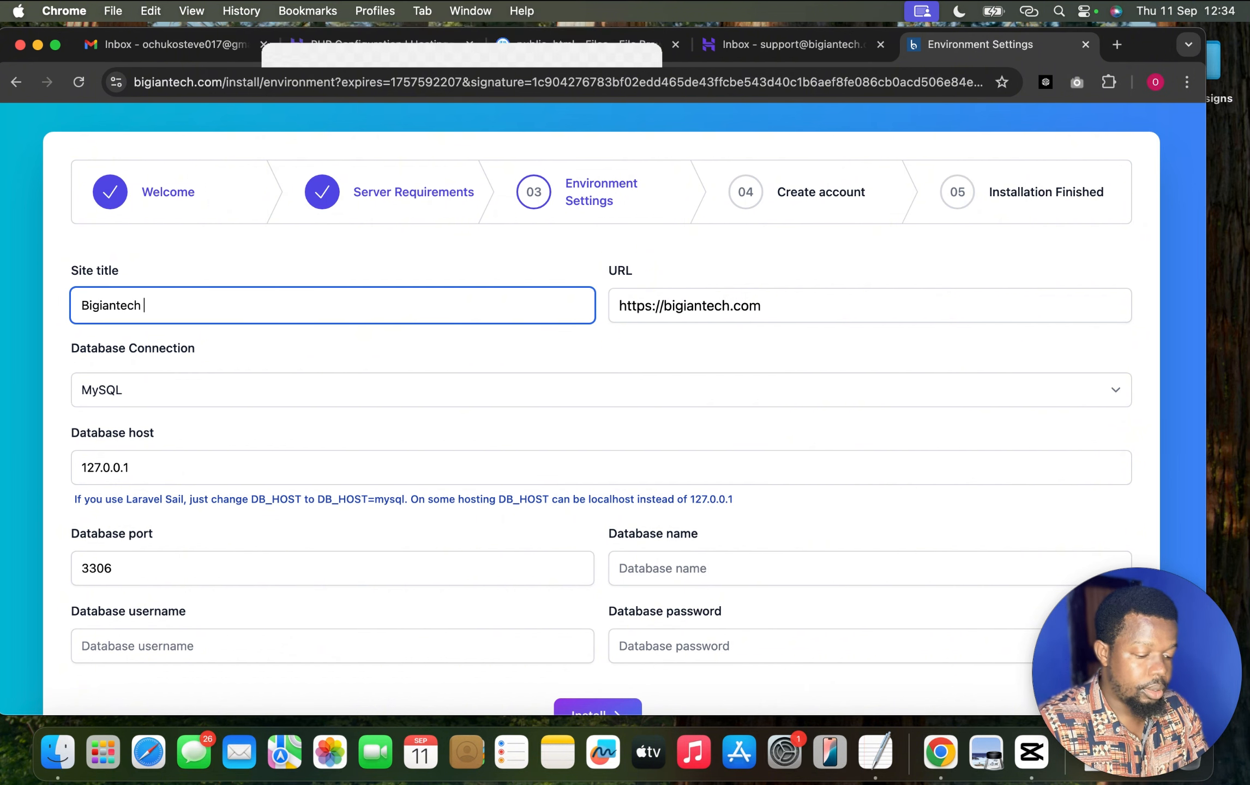
key(Caps_Lock)
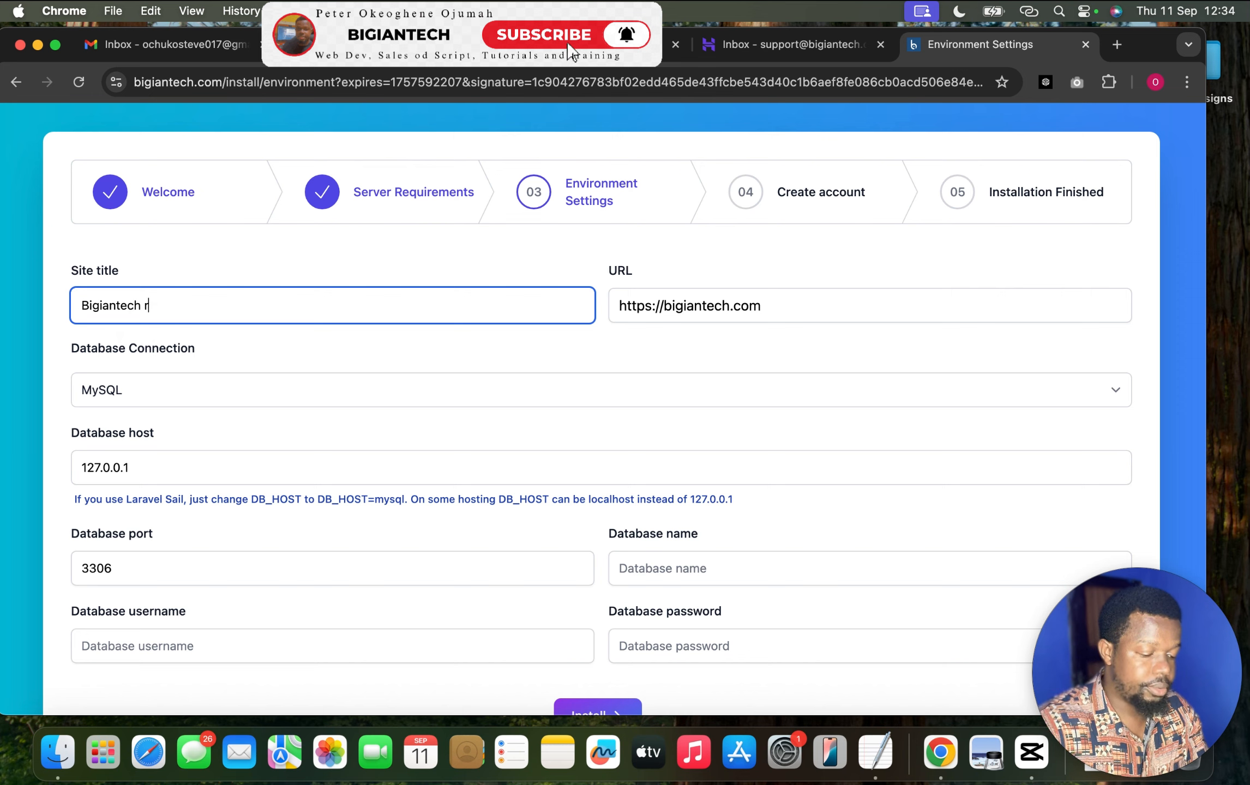
key(BackSpace)
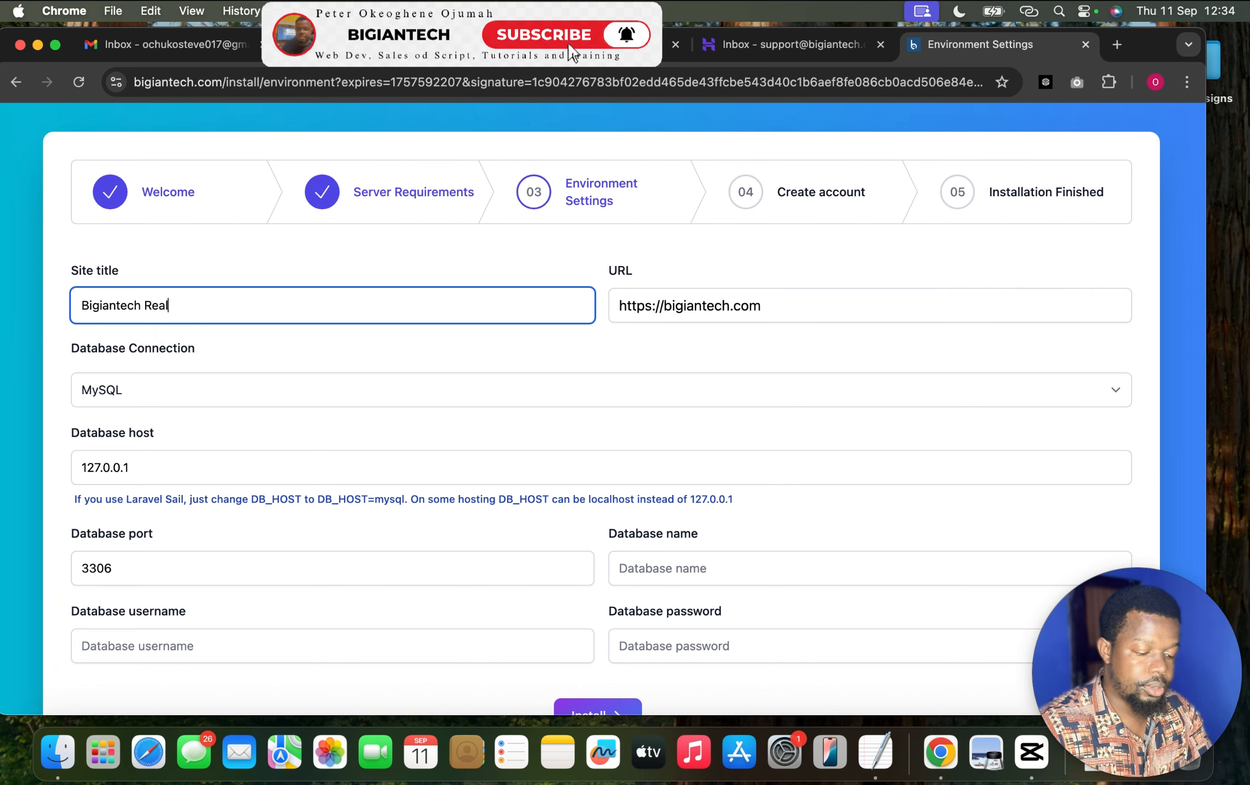
text(Realtors)
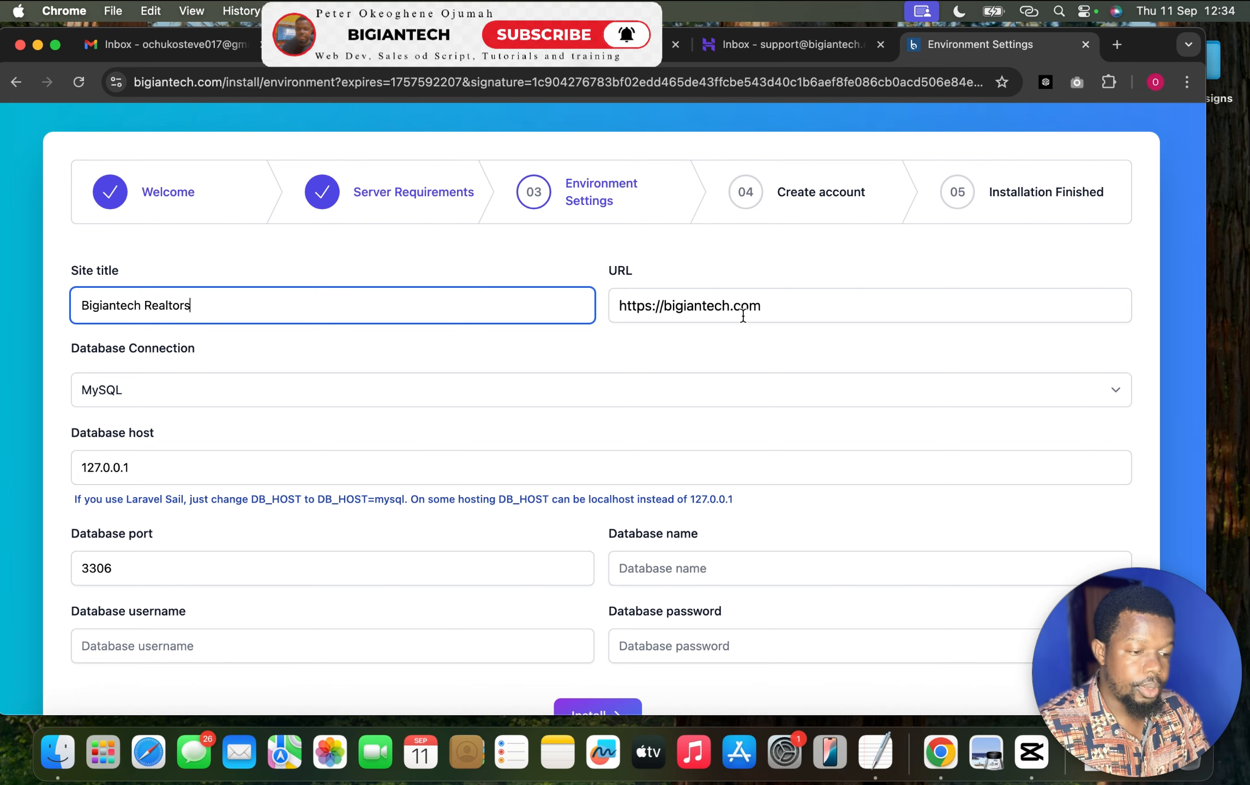
Step: Keep MySQL as the connection with host 127.0.0.1, and bring up the TextEdit credentials note
scroll(505, 388, down, 3)
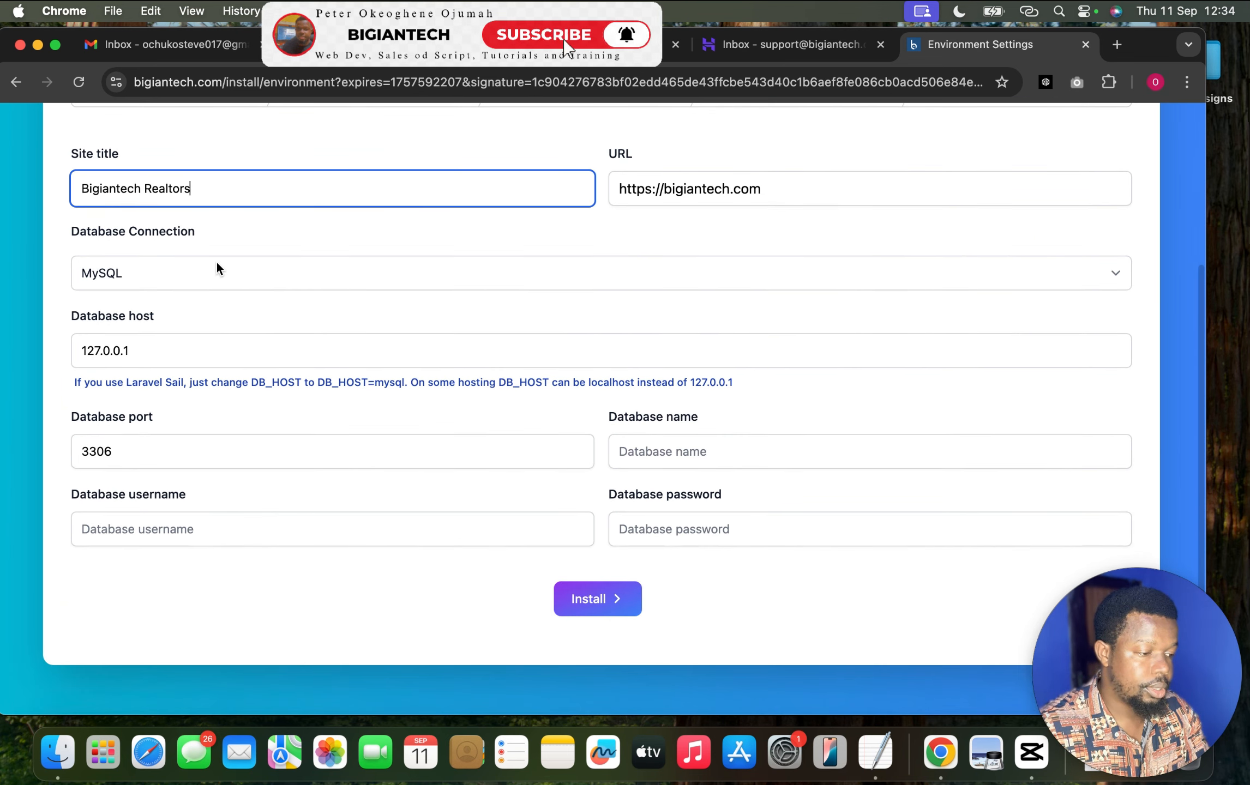
click(293, 285)
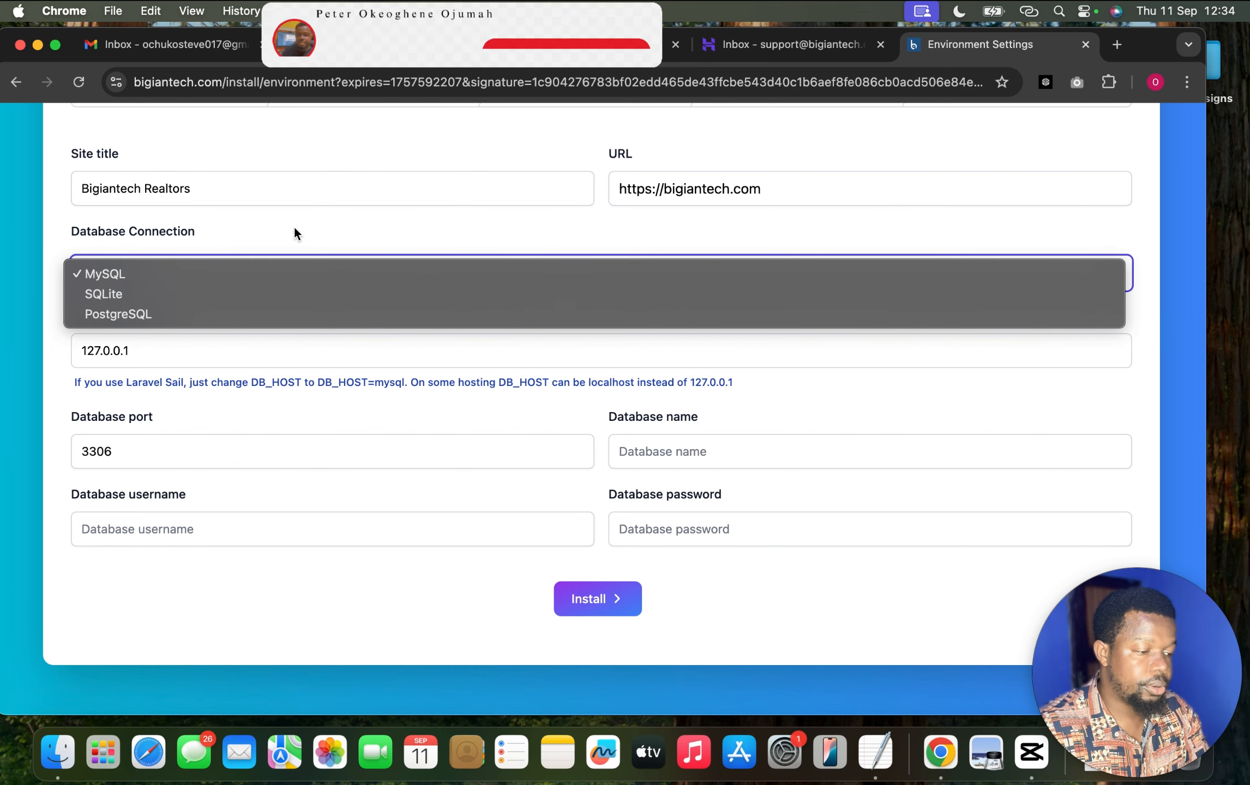
click(124, 271)
scroll(316, 301, down, 1)
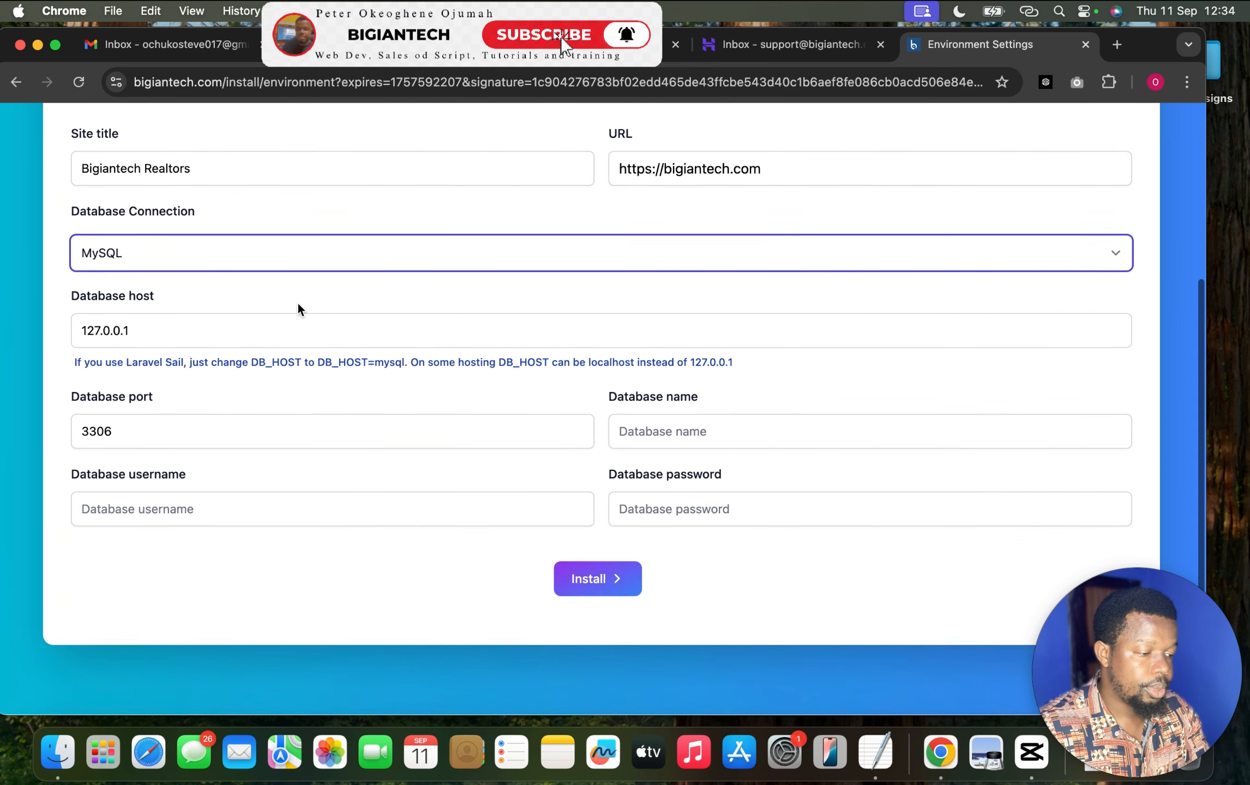
double_click(155, 328)
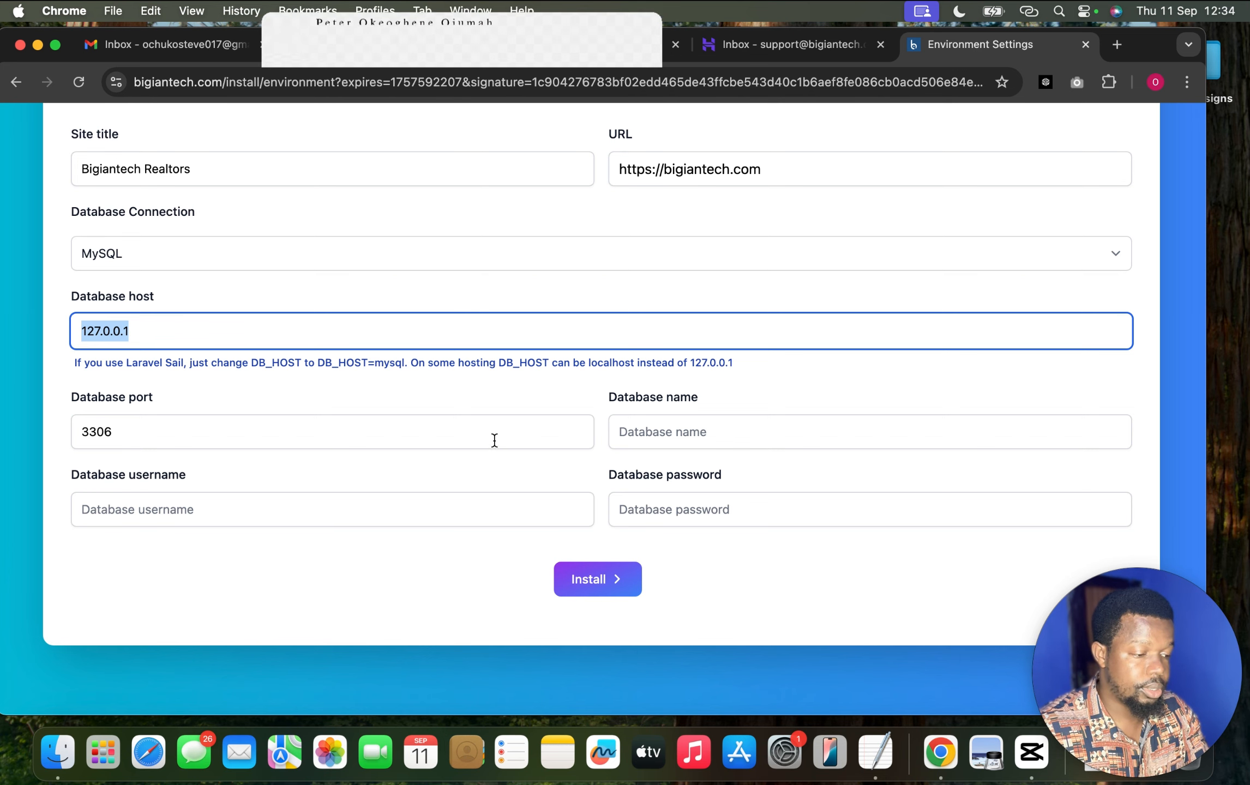
click(469, 402)
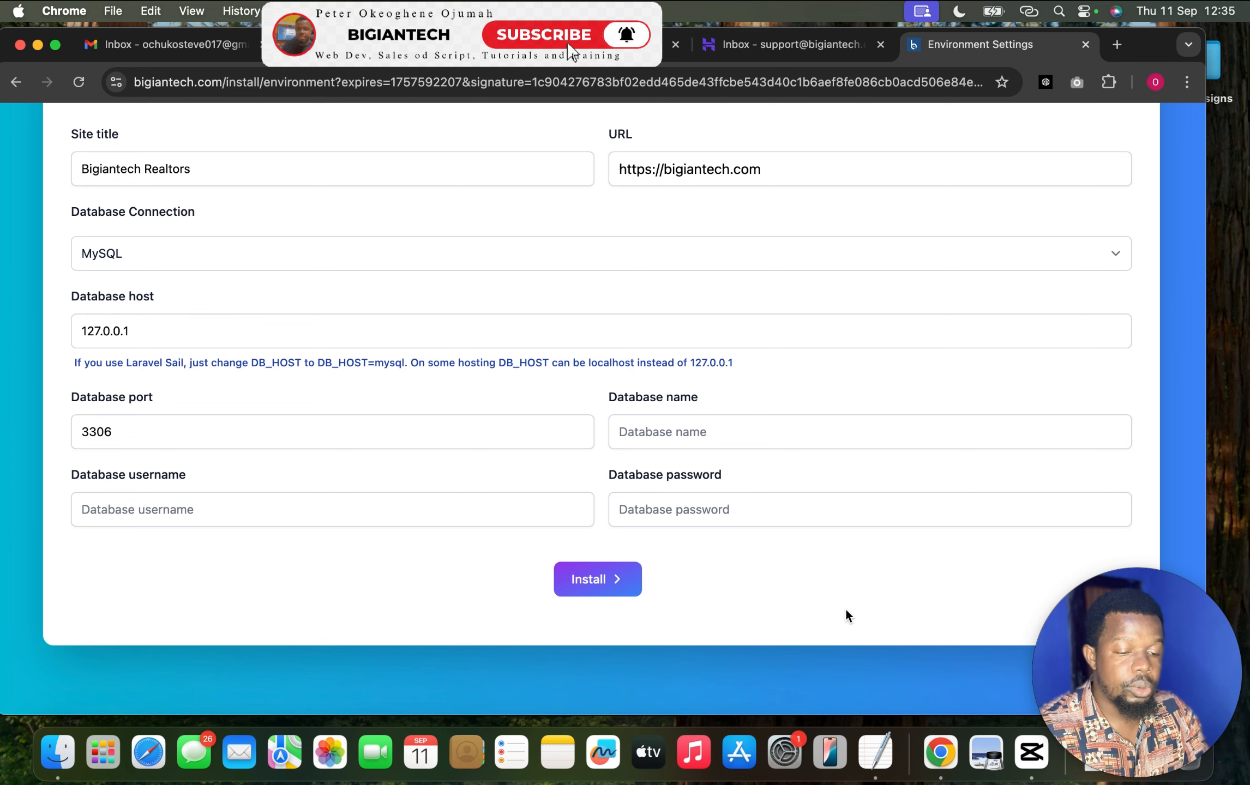
click(876, 742)
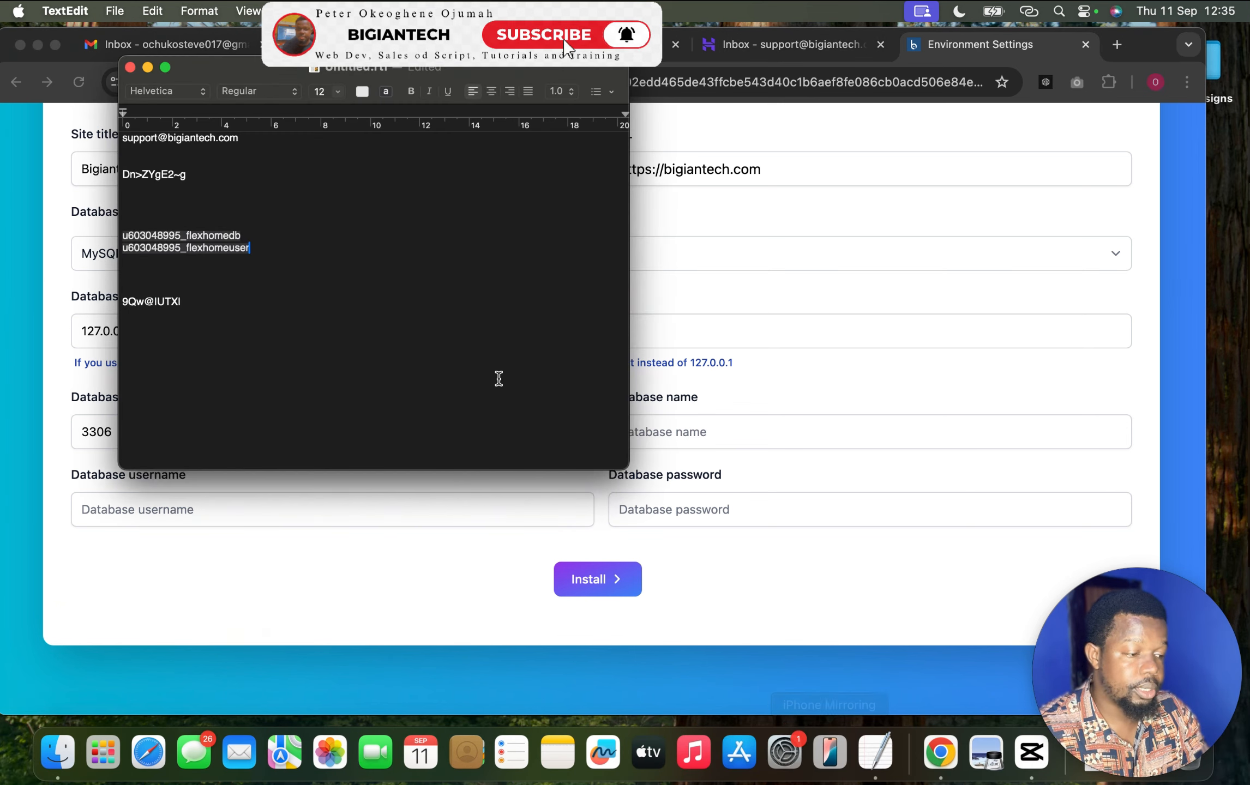
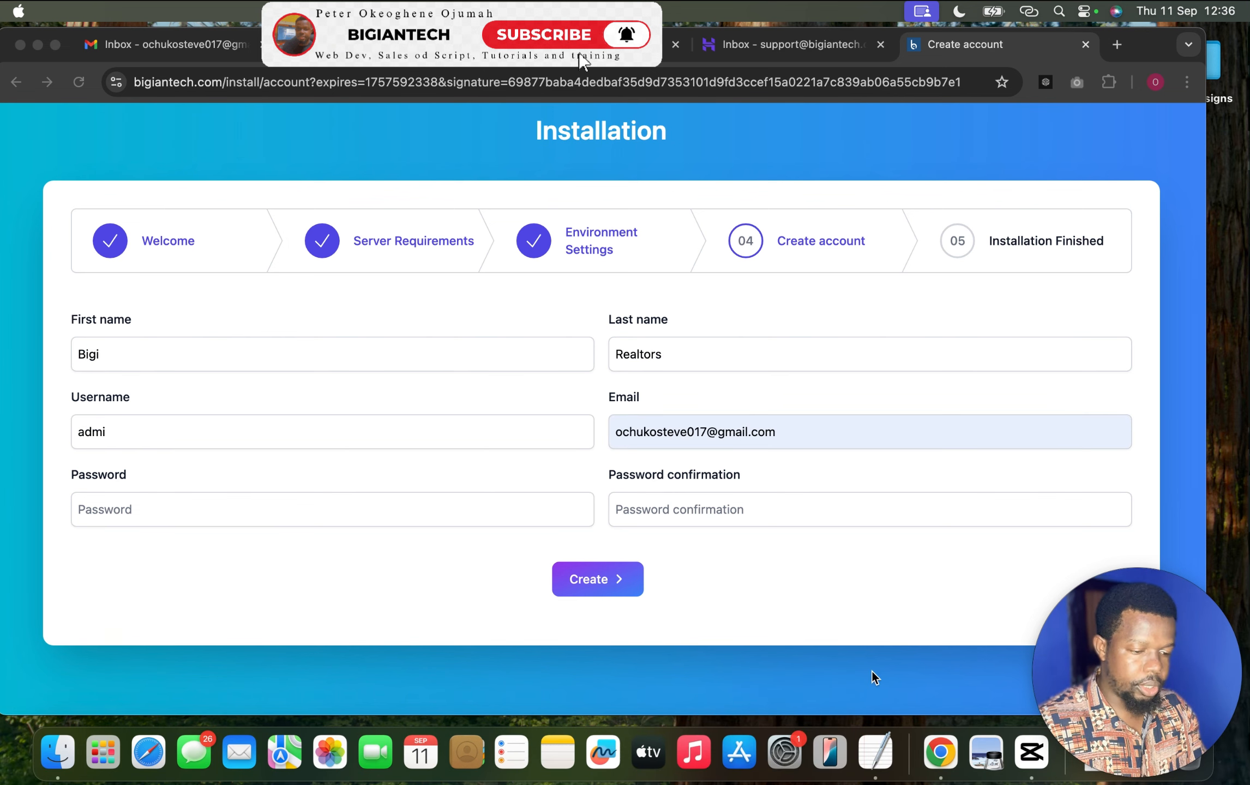
Step: Replace the autofilled e-mail with the site's support e-mail and edit the username
click(877, 747)
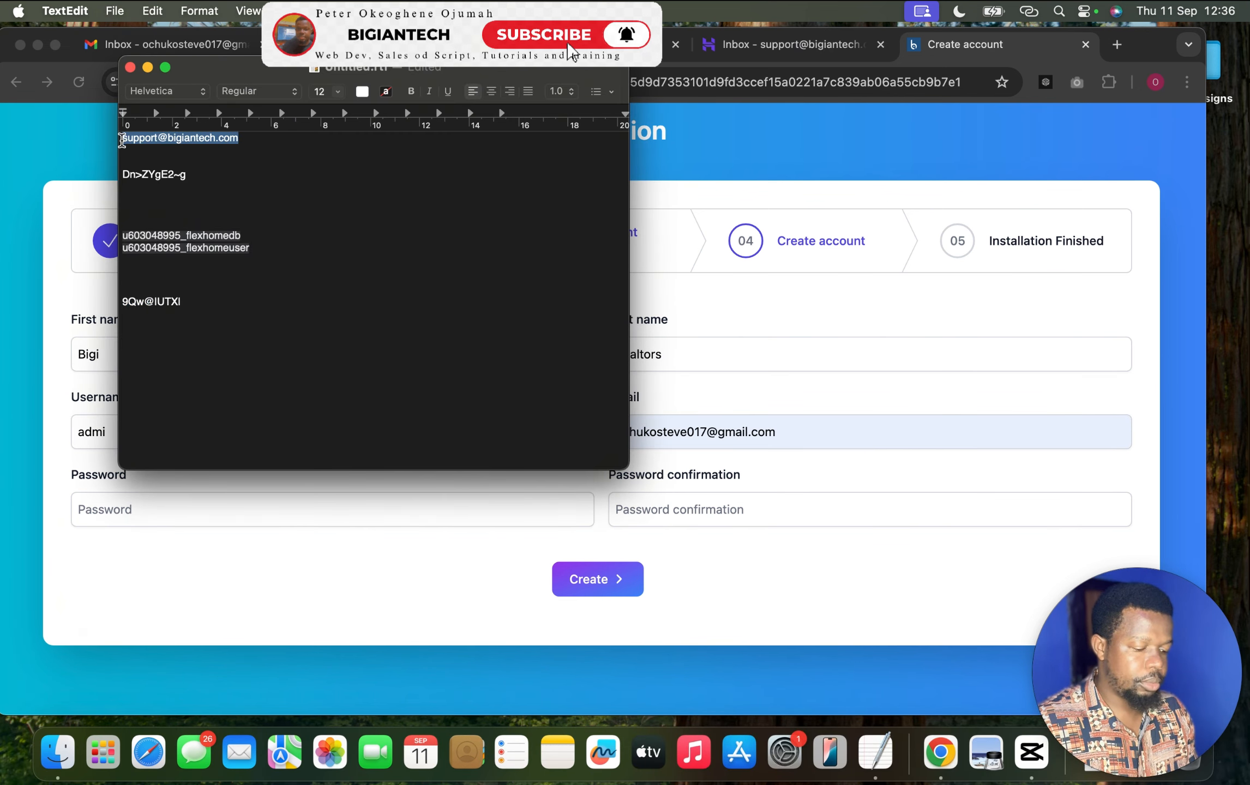
click(744, 450)
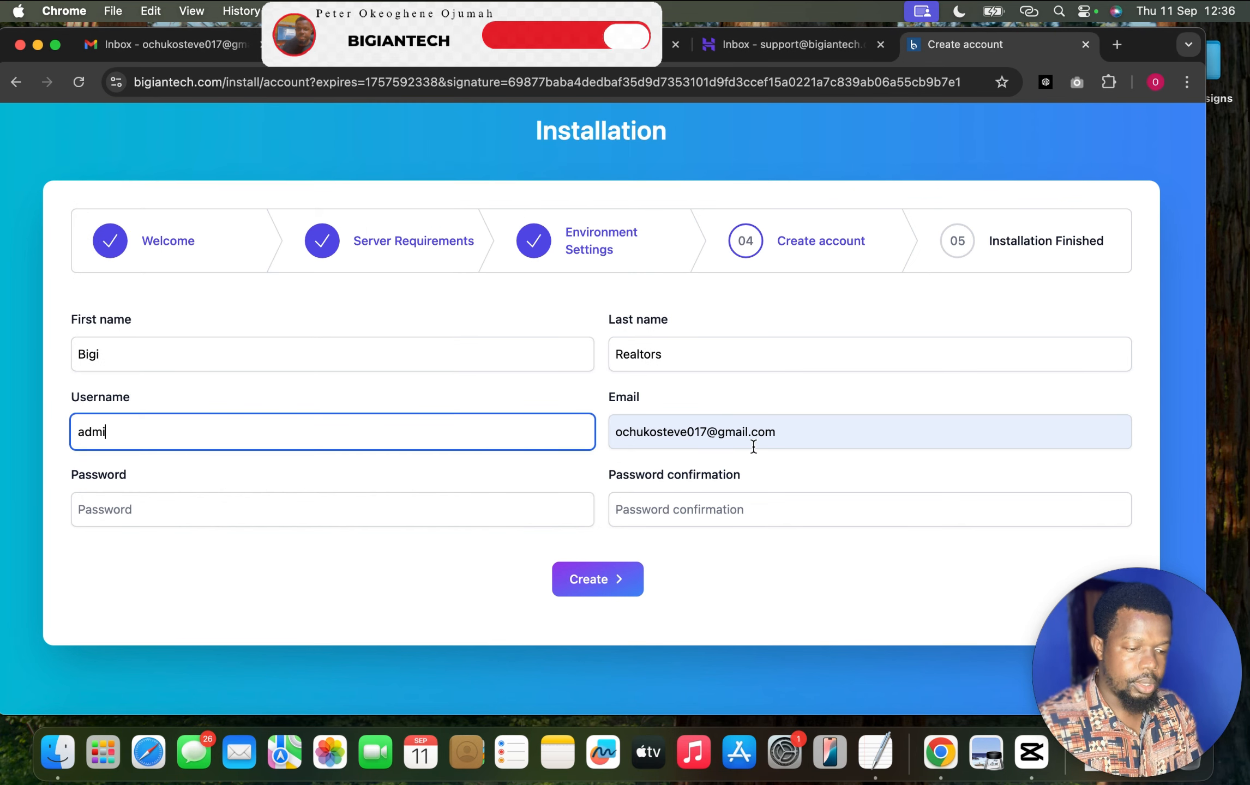
triple_click(756, 443)
key(super+v)
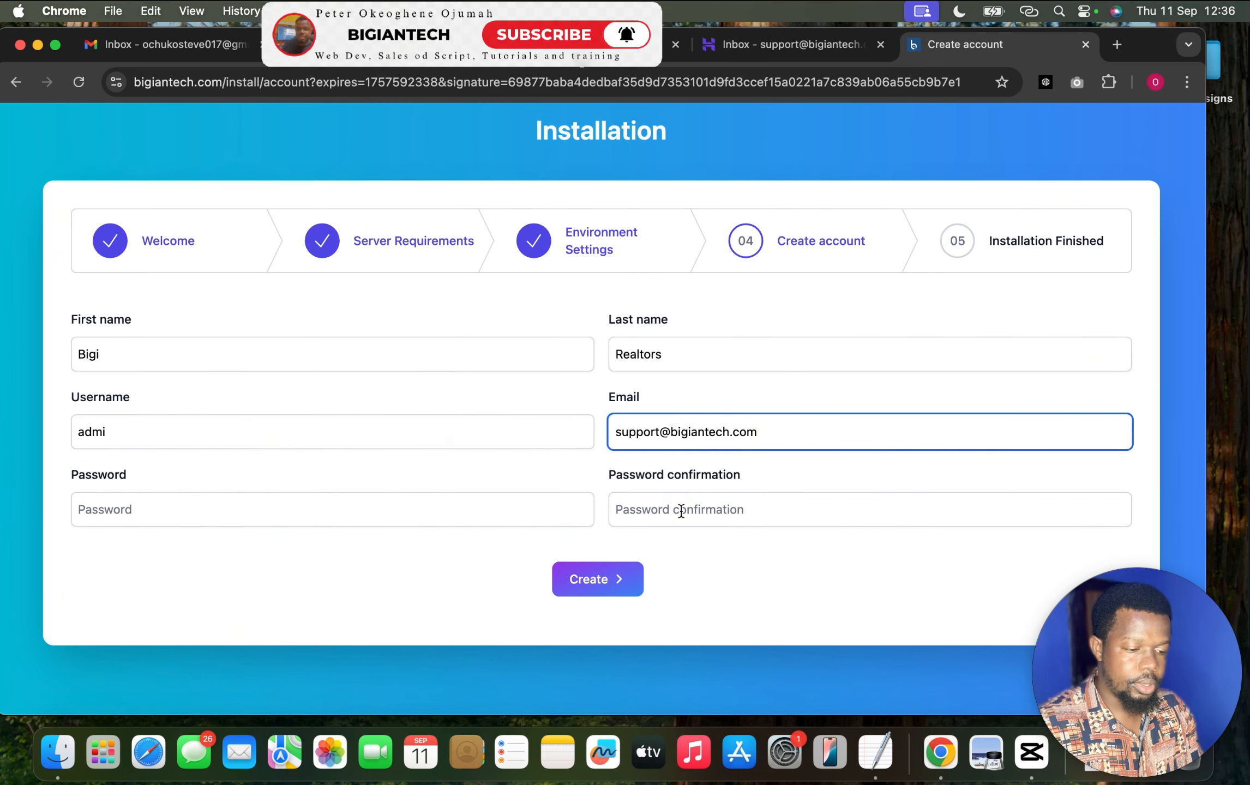
click(285, 436)
text(n)
click(343, 539)
Step: Enter the admin password and its confirmation, then submit the account form
click(308, 515)
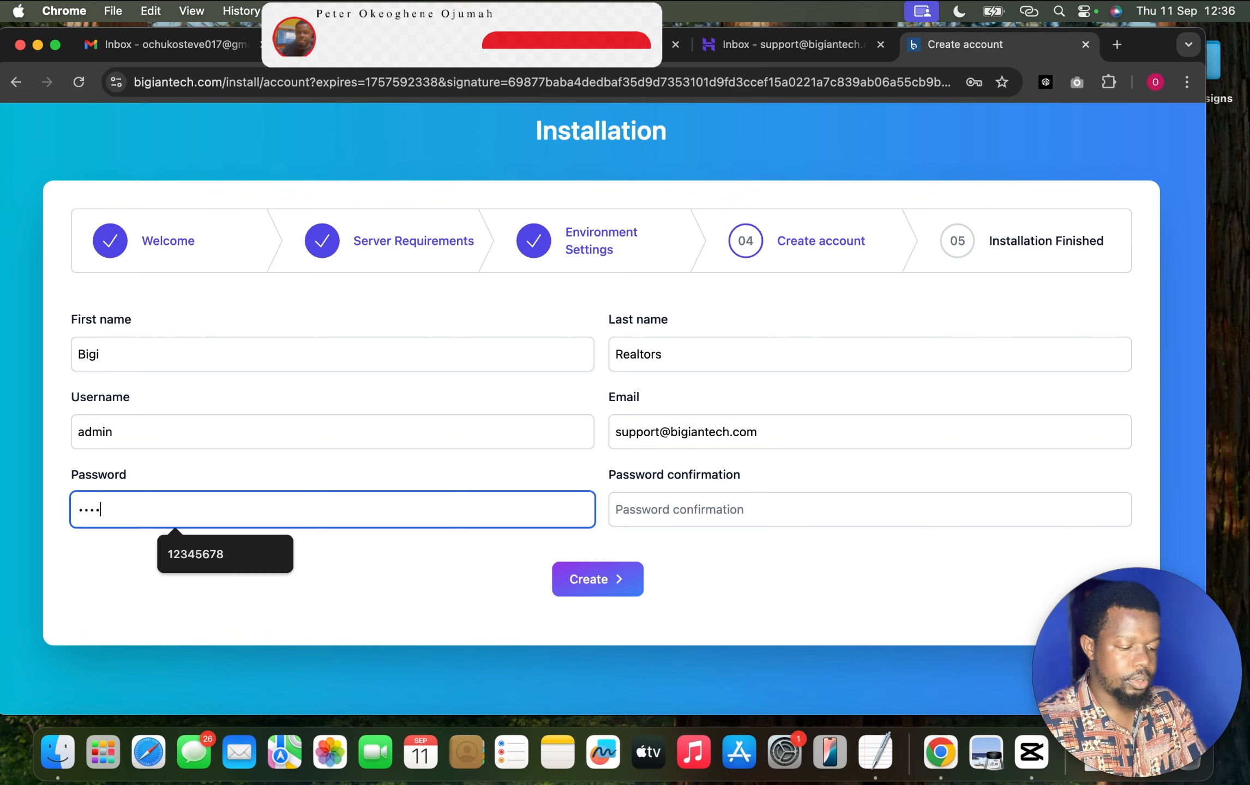
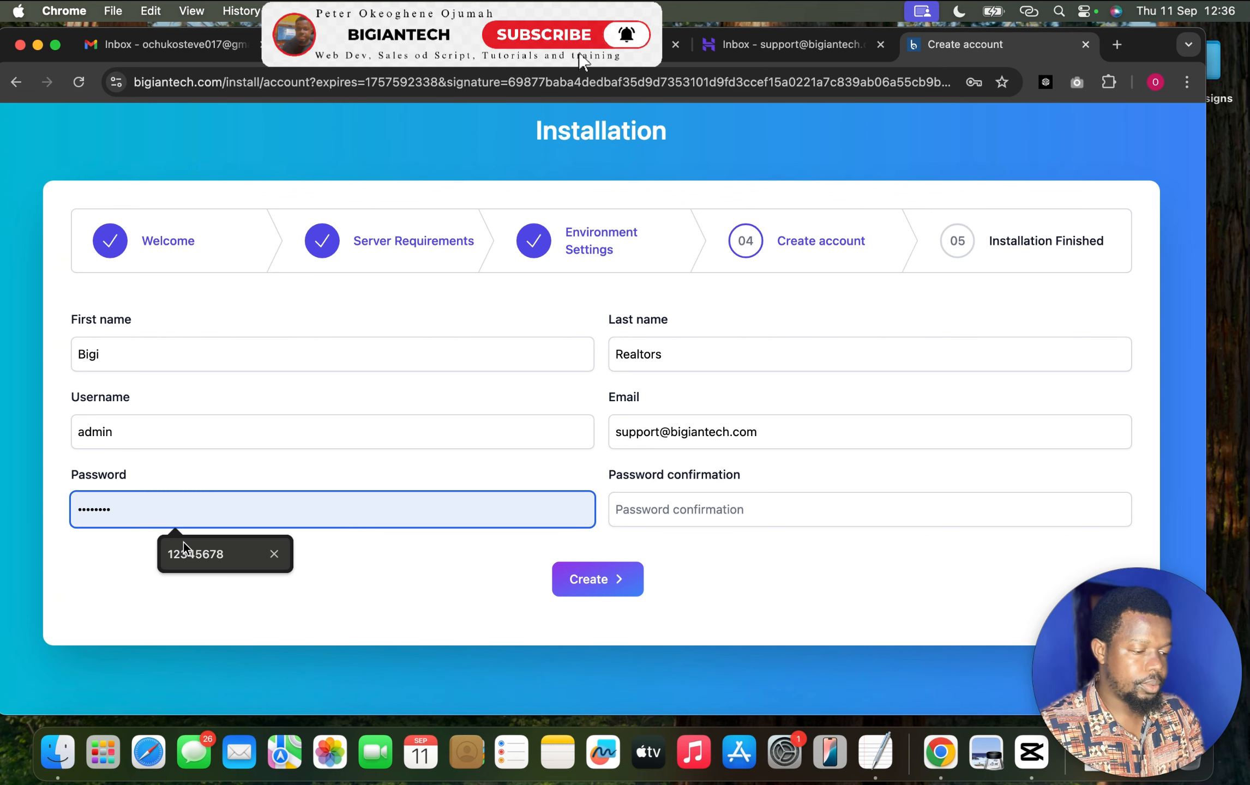
click(184, 543)
click(742, 516)
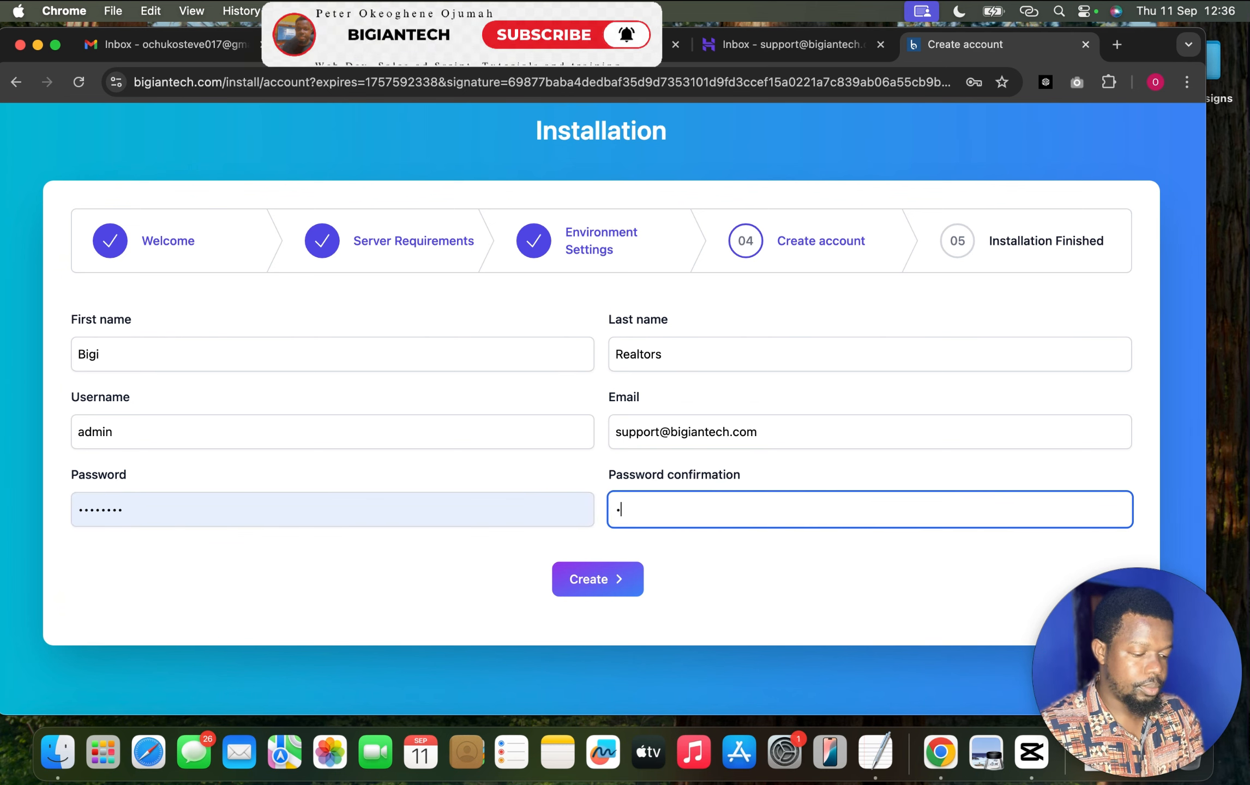
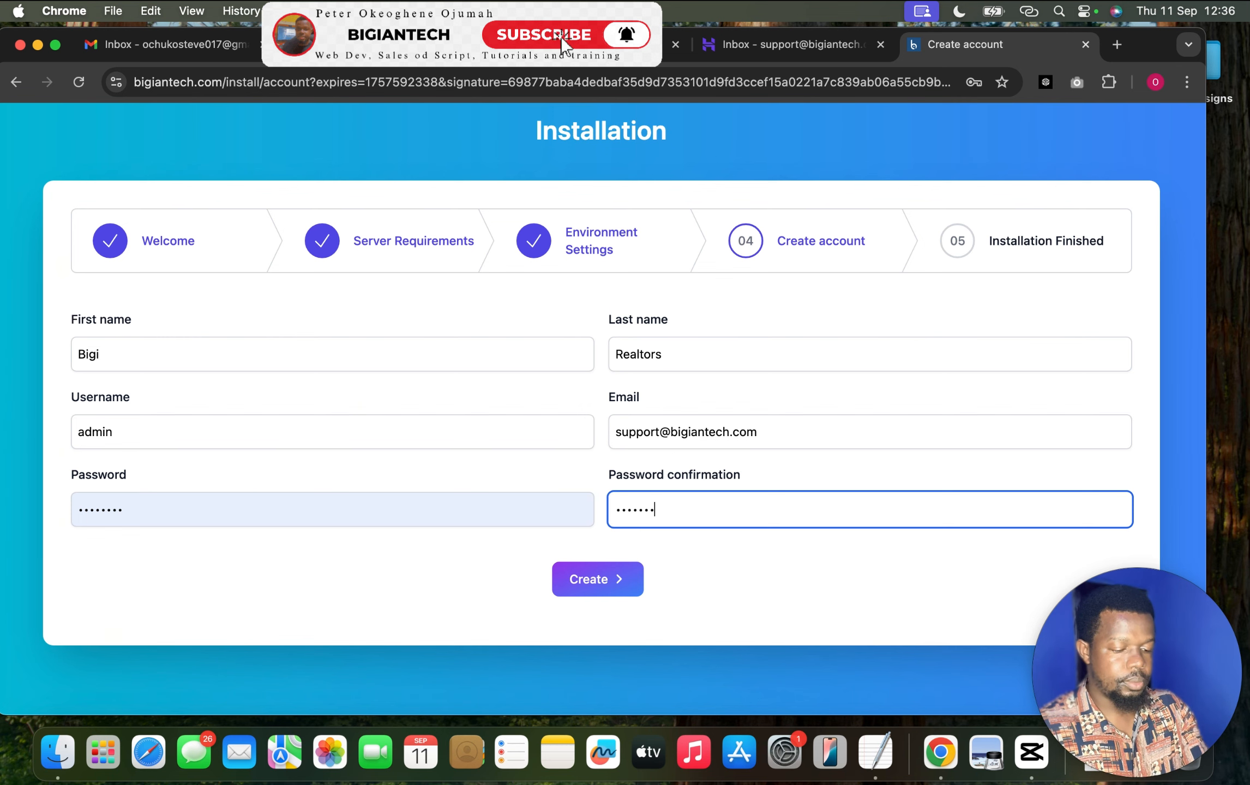
click(594, 578)
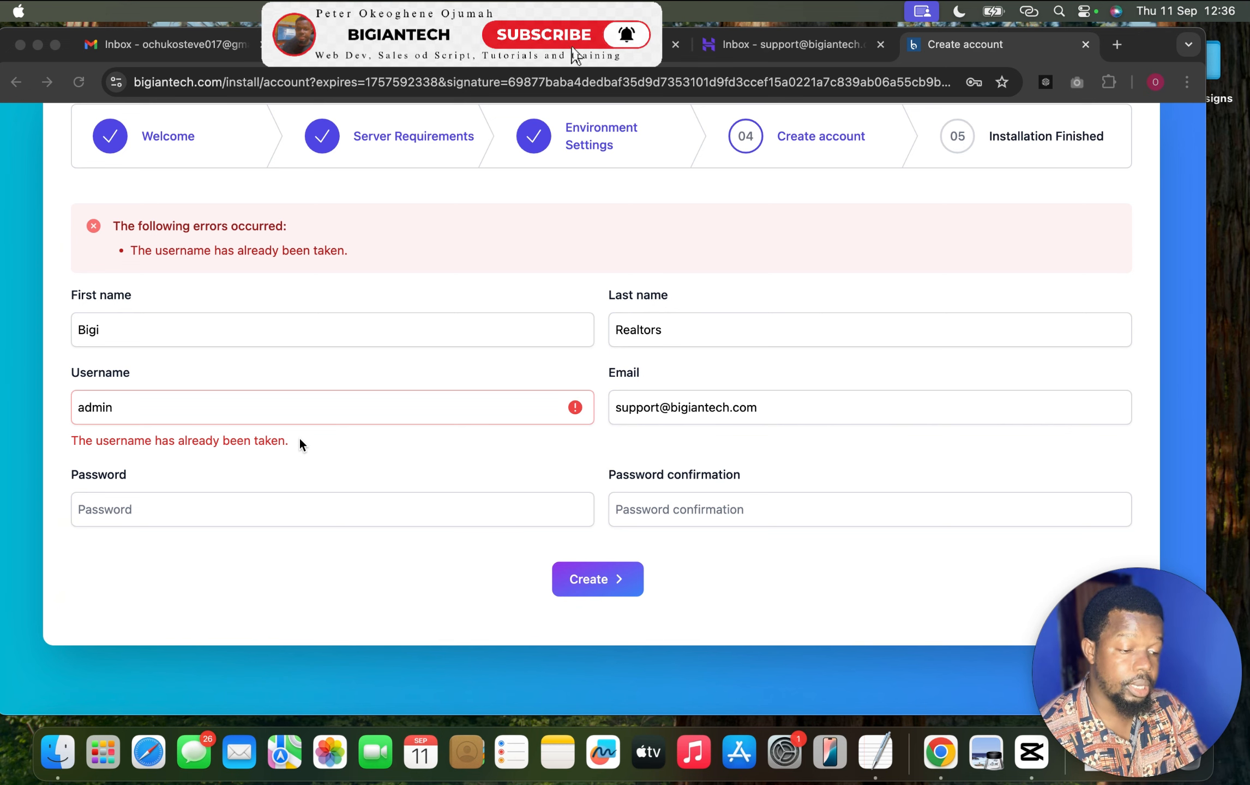
Step: Change the rejected username to 'adminbigi'
click(219, 404)
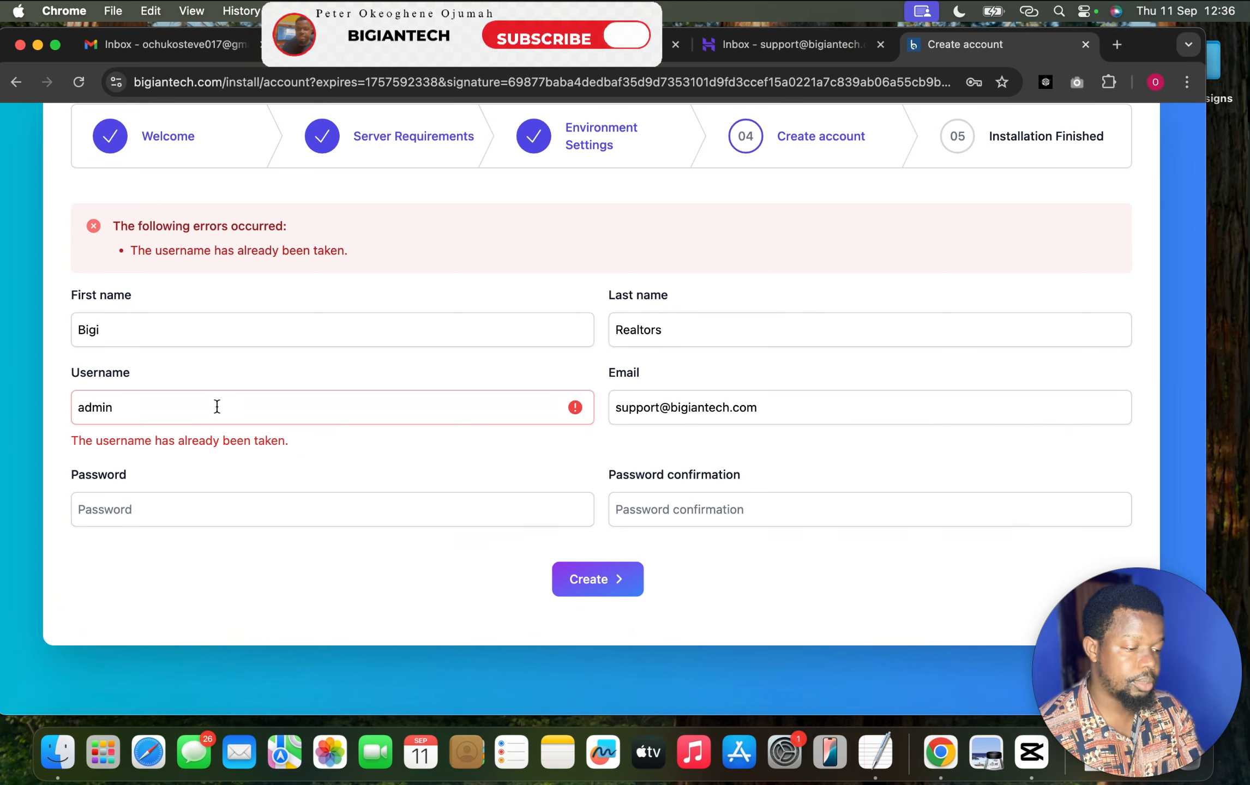
click(217, 406)
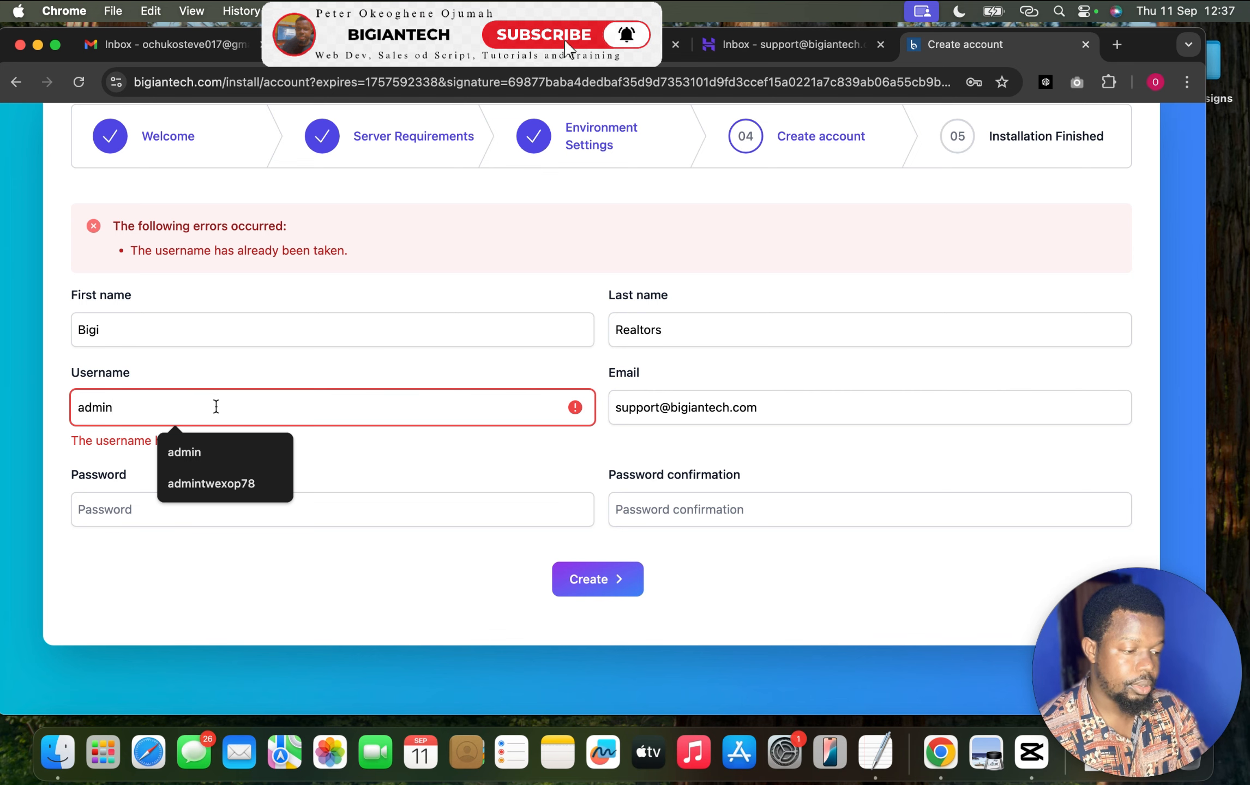
click(206, 443)
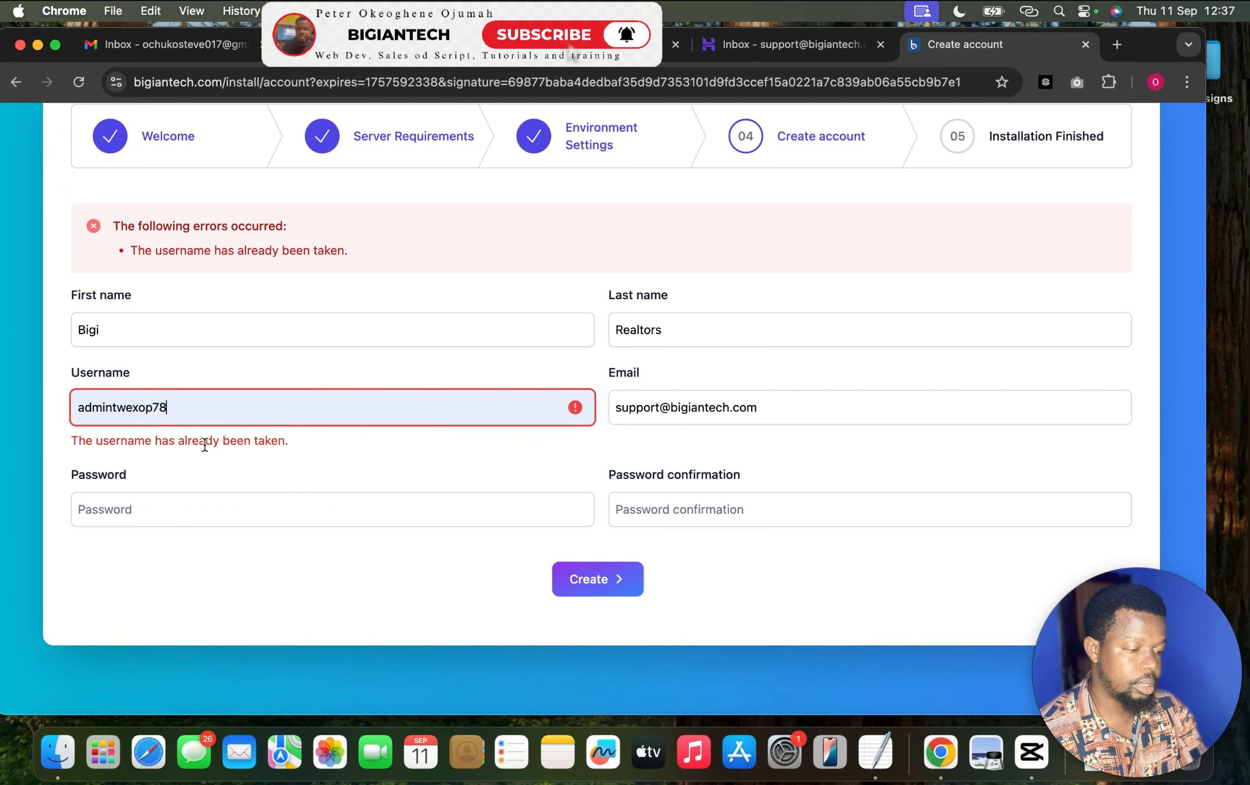
click(154, 407)
key(BackSpace)
key(BackSpace)
key(BackSpace)
key(BackSpace)
key(BackSpace)
key(BackSpace)
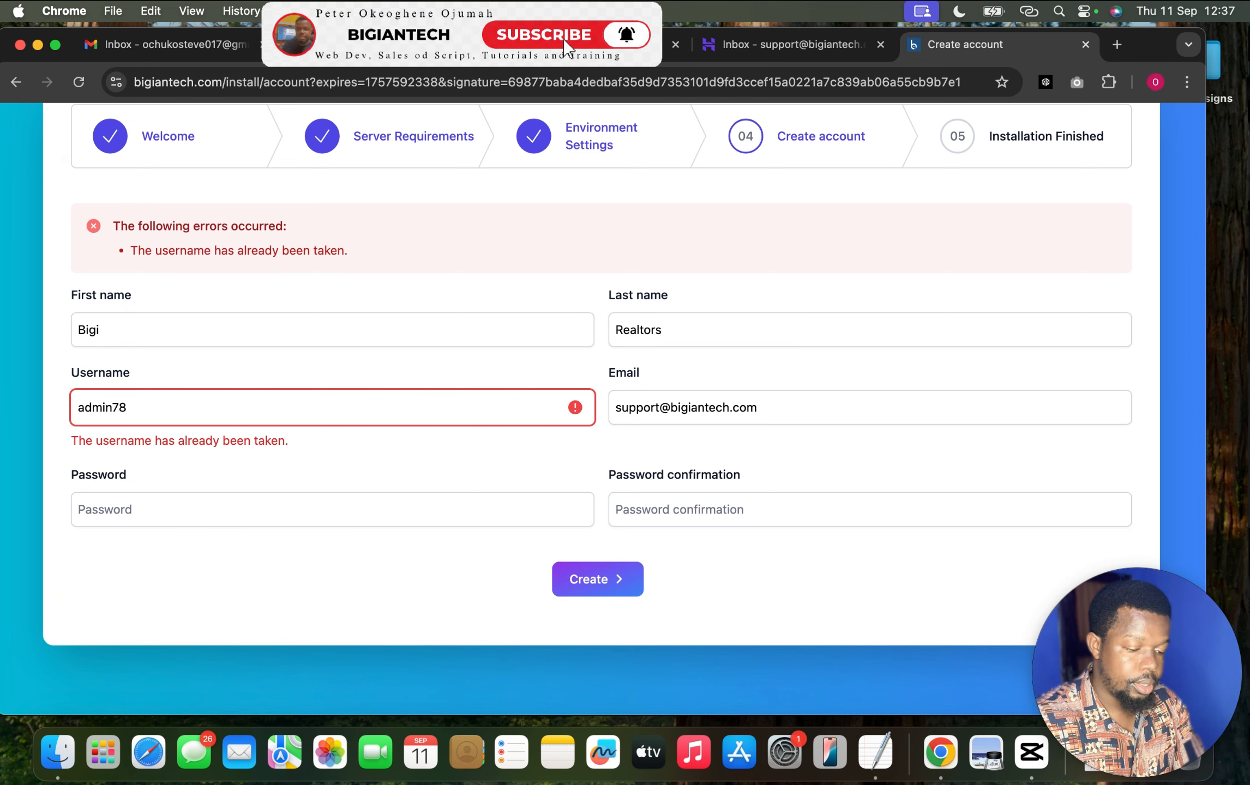
text(big)
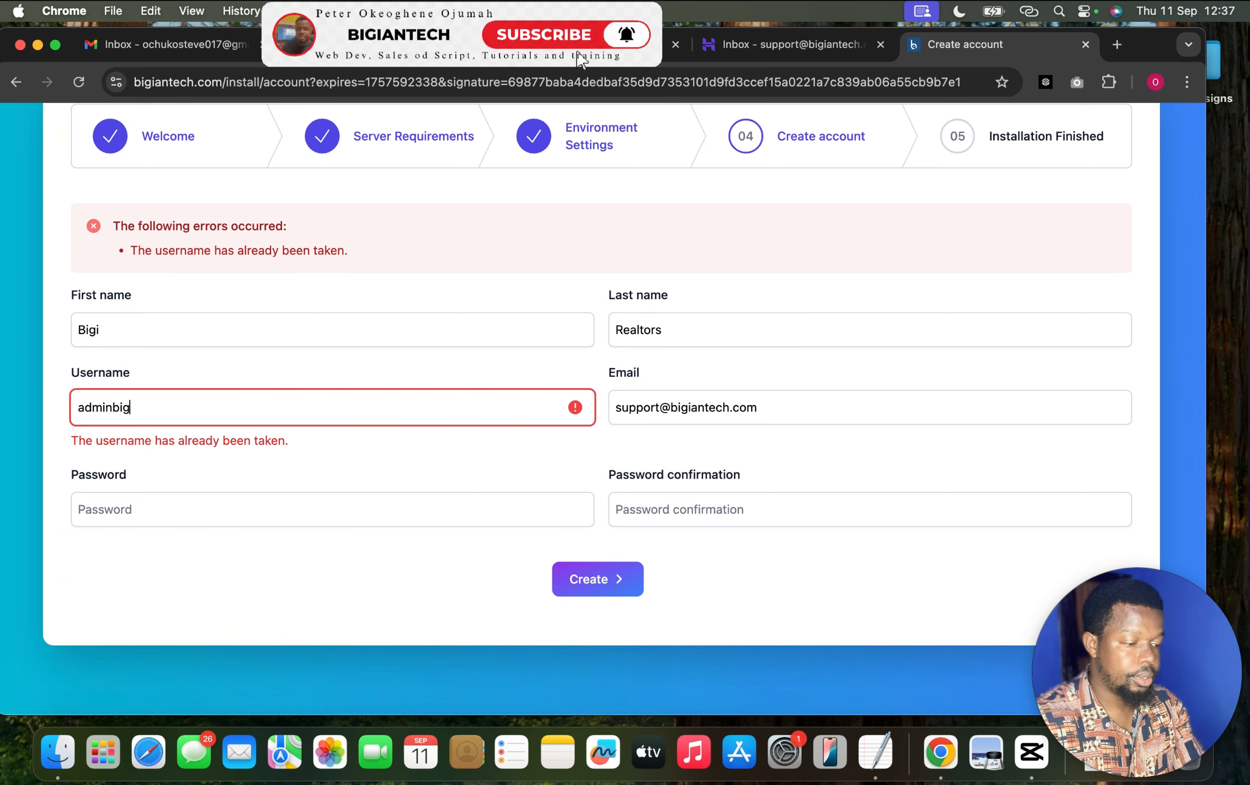
text(ii)
Step: Re-enter the password in both password fields and create the account
click(423, 511)
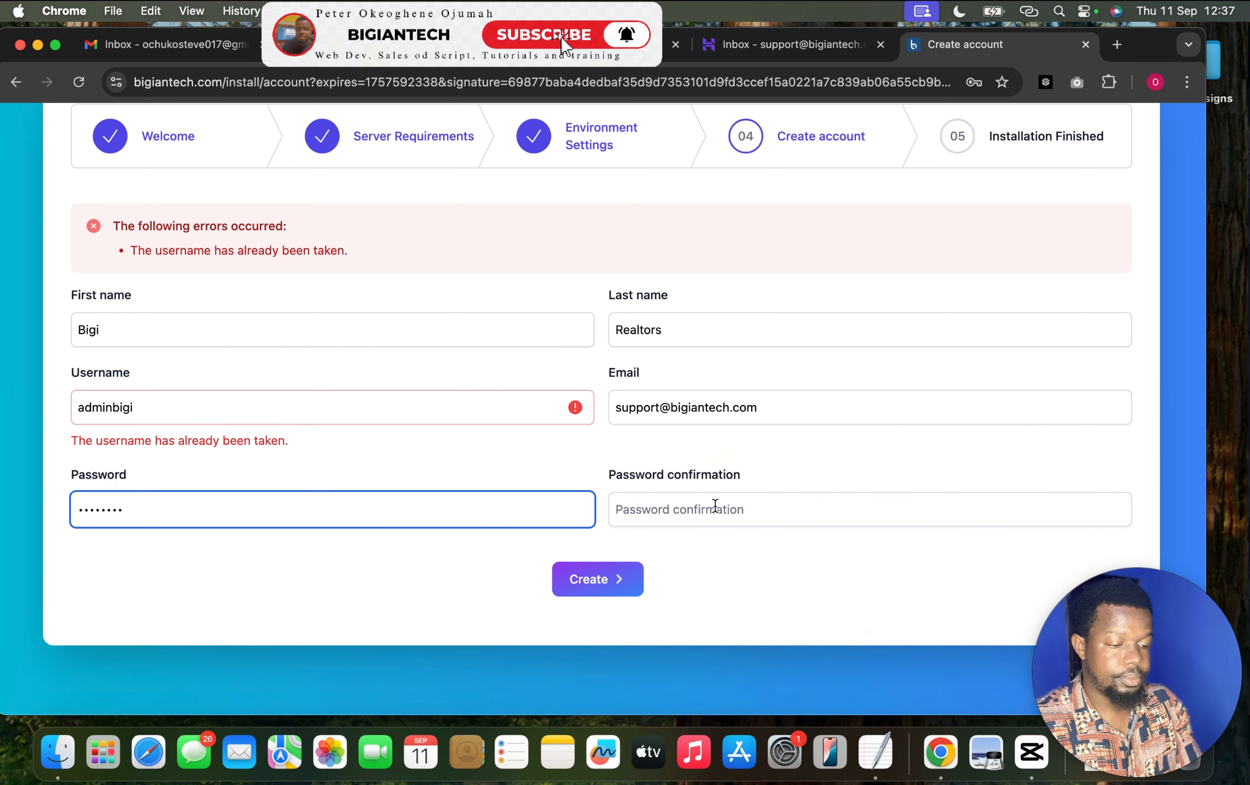
click(715, 506)
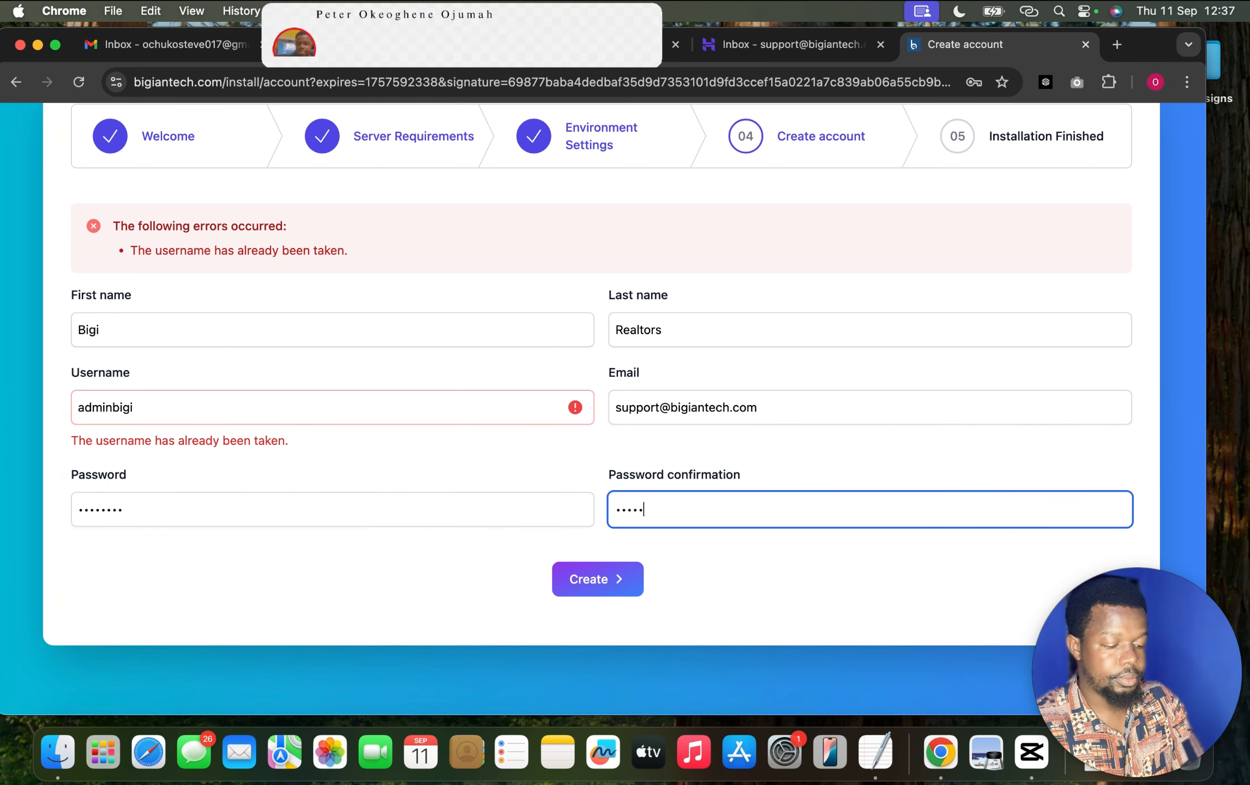
click(605, 592)
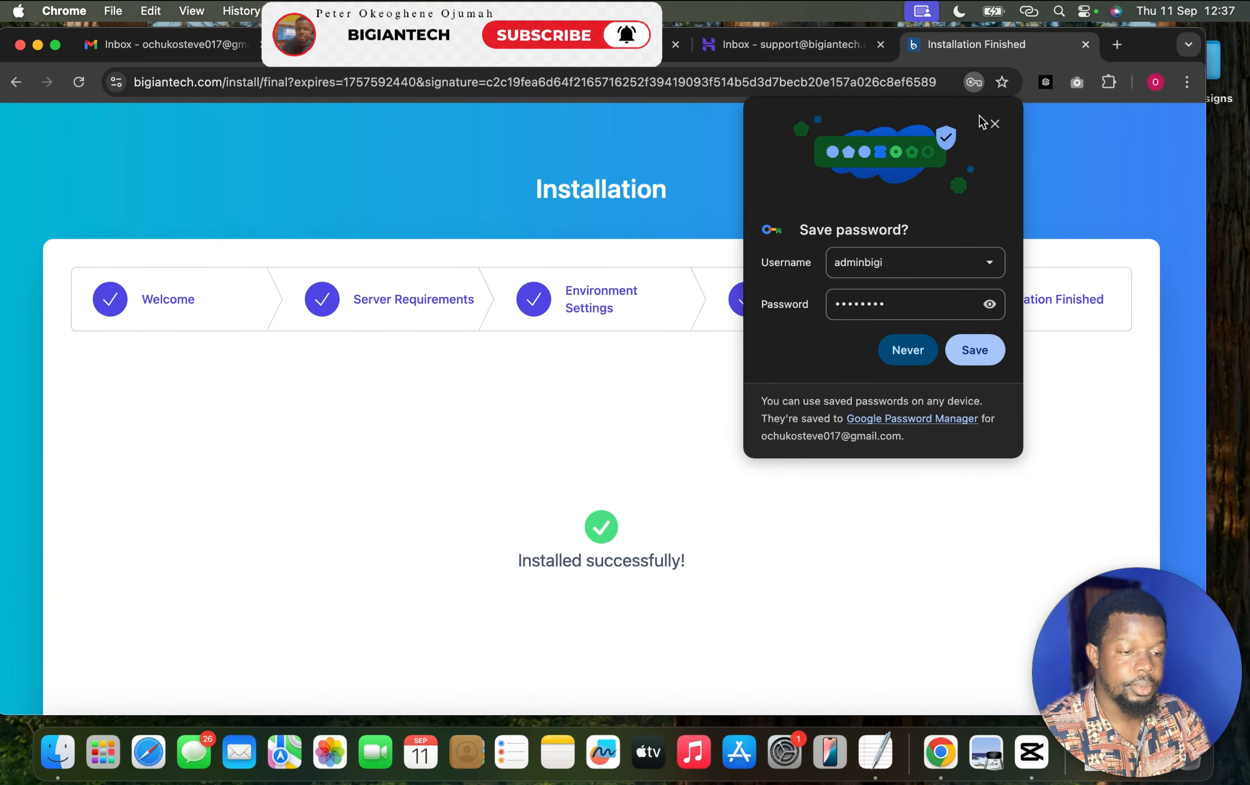
Step: Dismiss the save-password offer and exit the installer to the admin sign-in page
click(994, 125)
scroll(713, 436, down, 5)
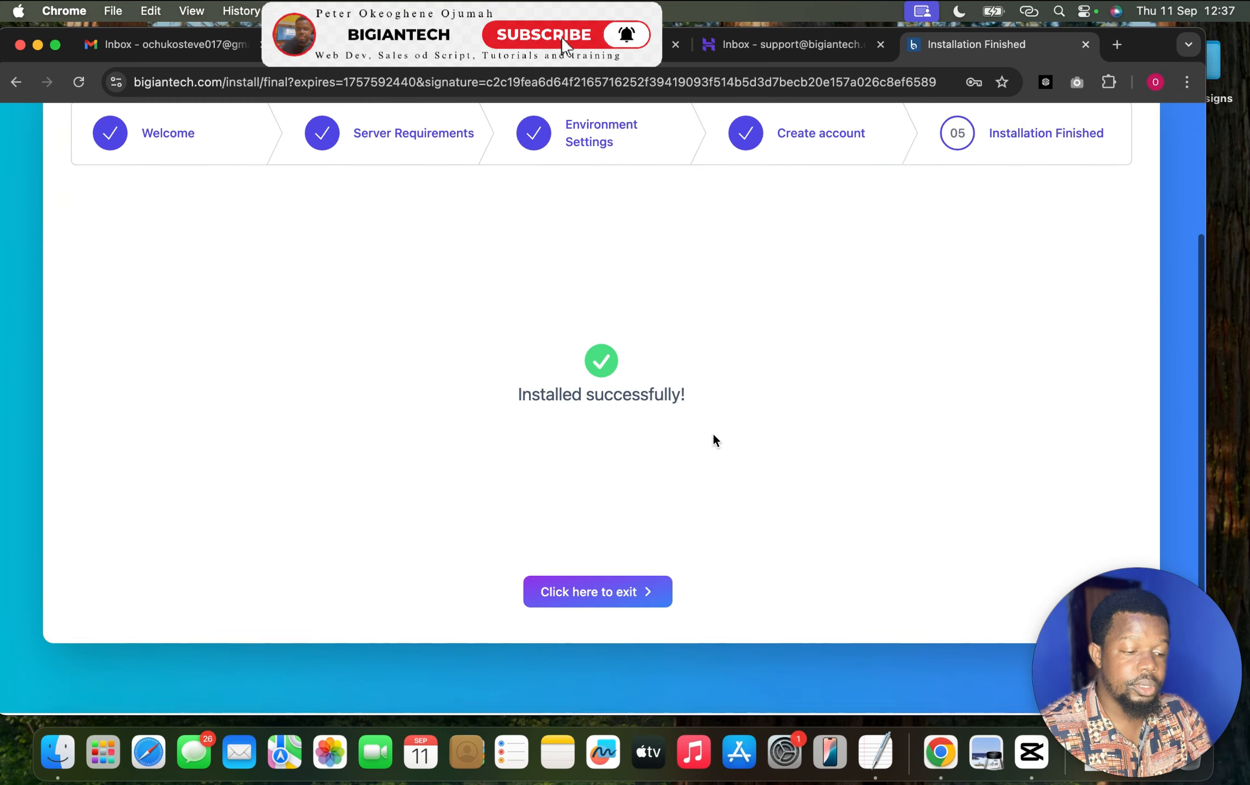
click(571, 605)
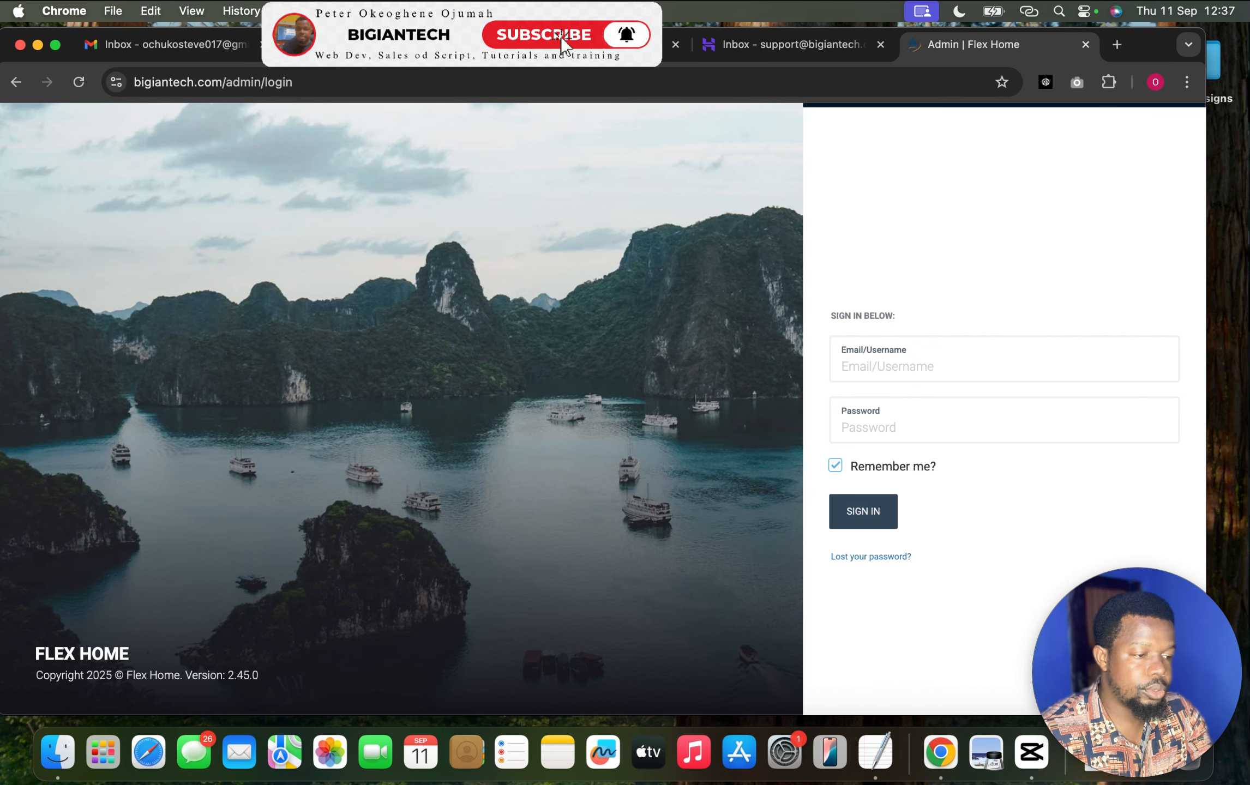
Step: Open the flexhomedb database in phpMyAdmin from hPanel's Overview and Databases pages
click(582, 59)
scroll(193, 358, up, 5)
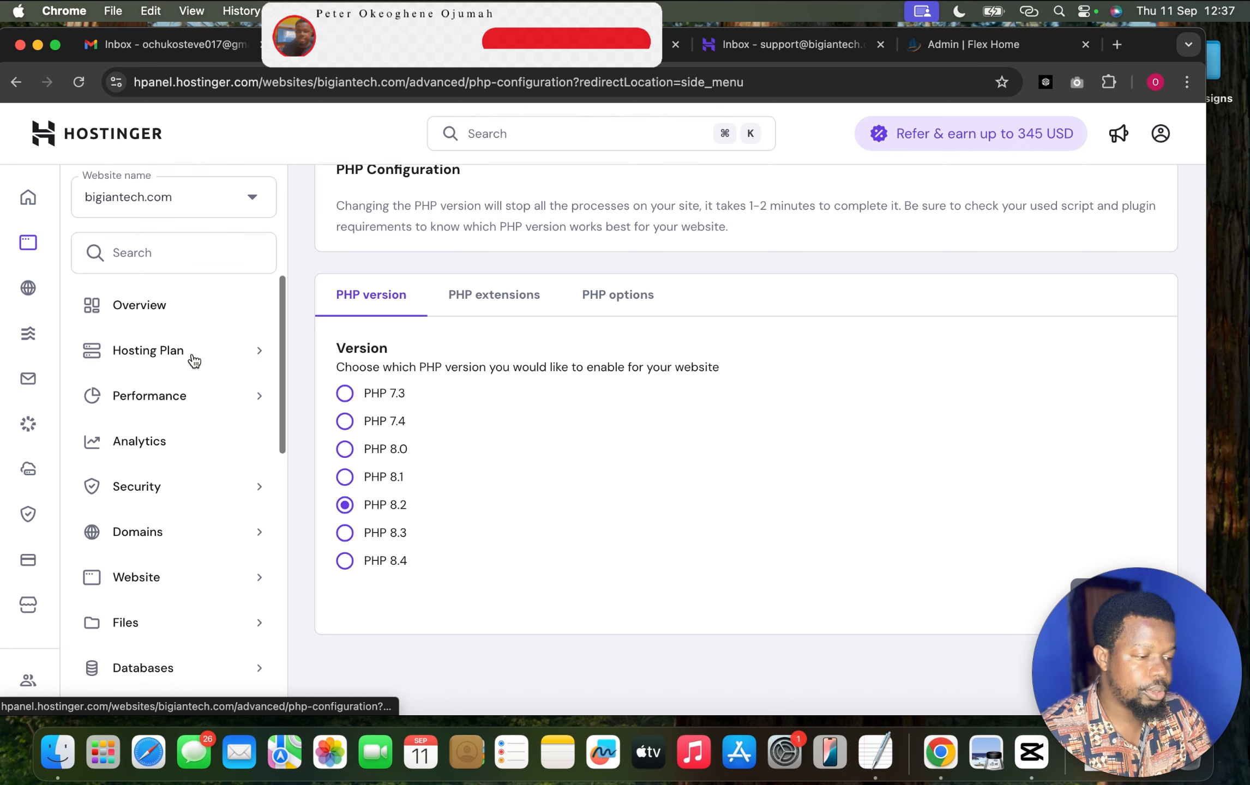
click(185, 323)
scroll(529, 352, down, 4)
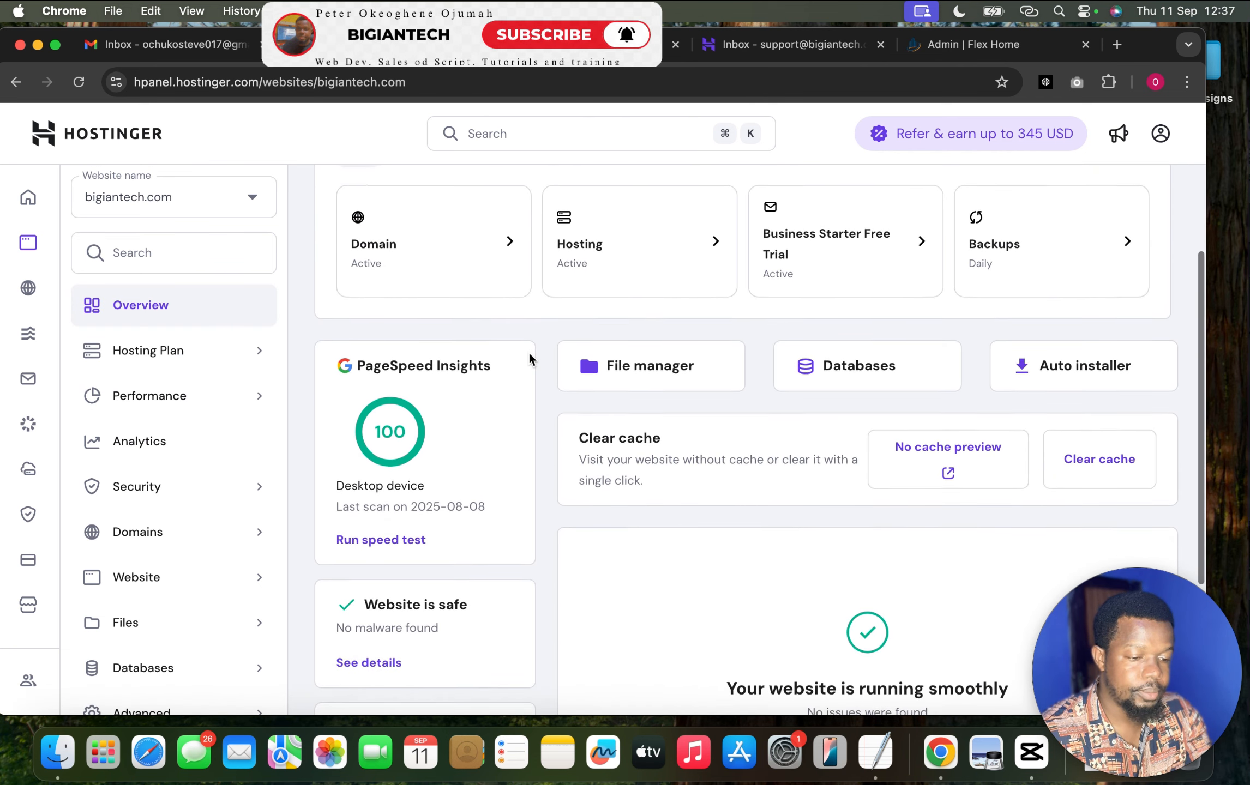
click(817, 365)
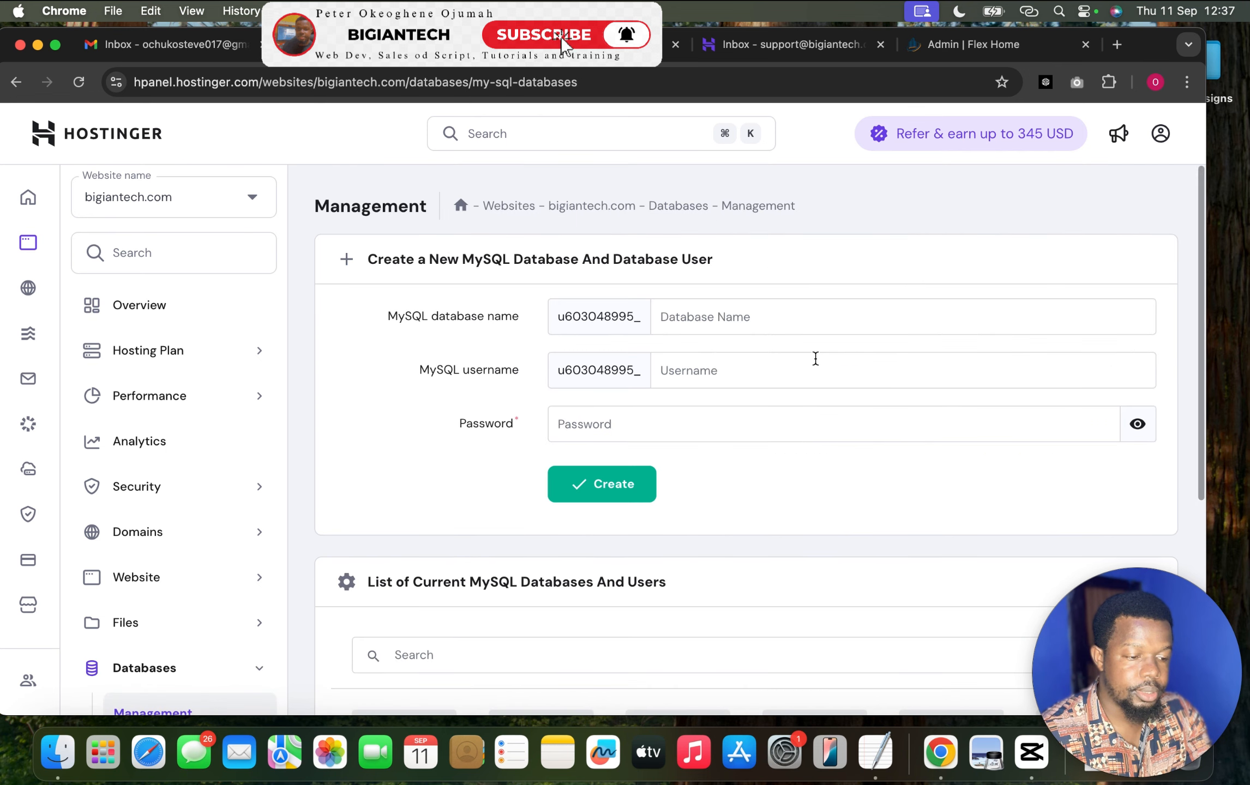
scroll(815, 357, down, 5)
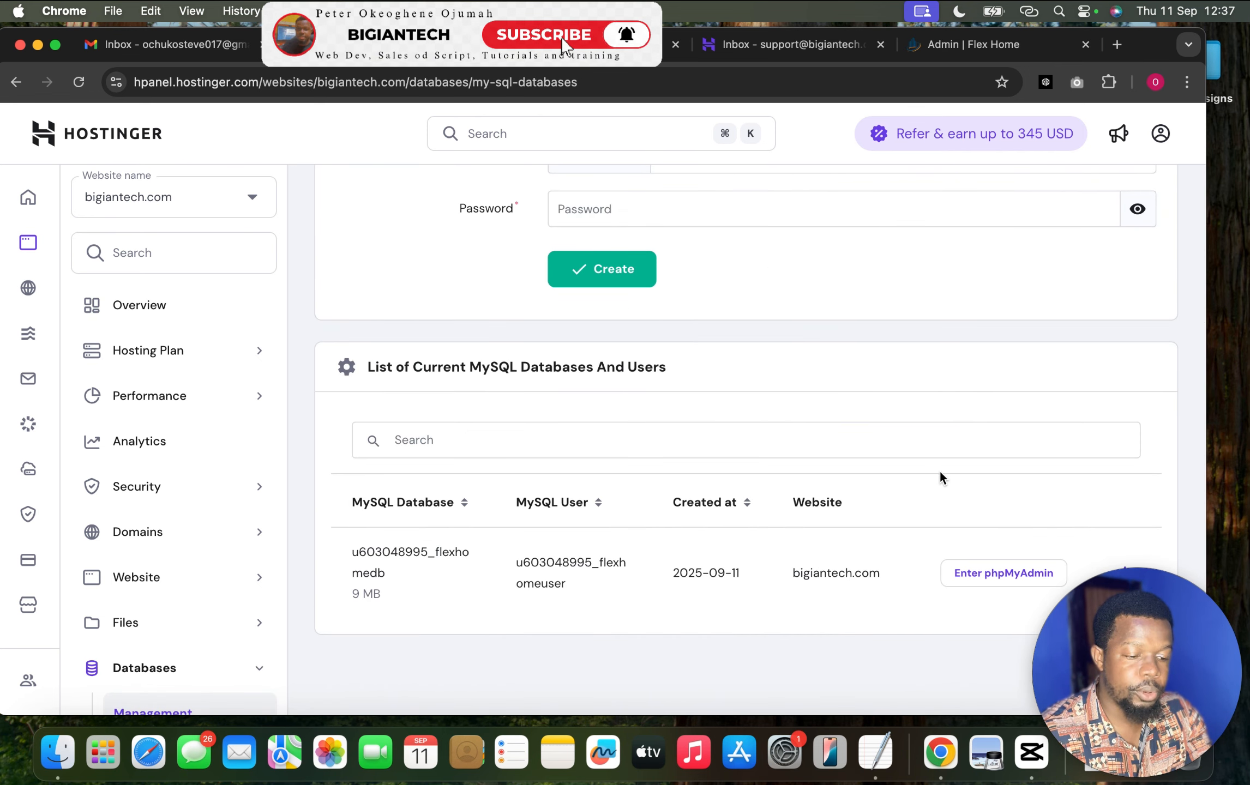
click(982, 574)
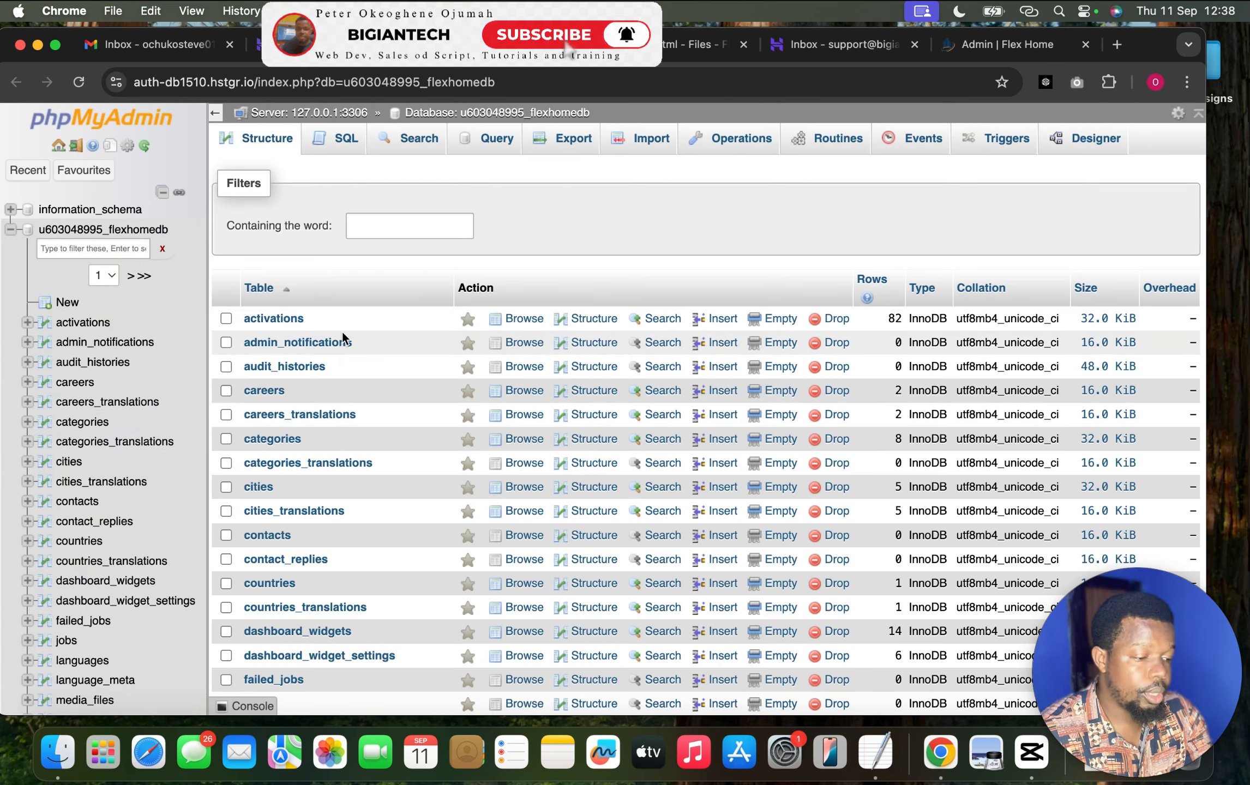
Step: Browse the users table's single admin row, then open the empty admin_notifications table
scroll(305, 379, down, 2)
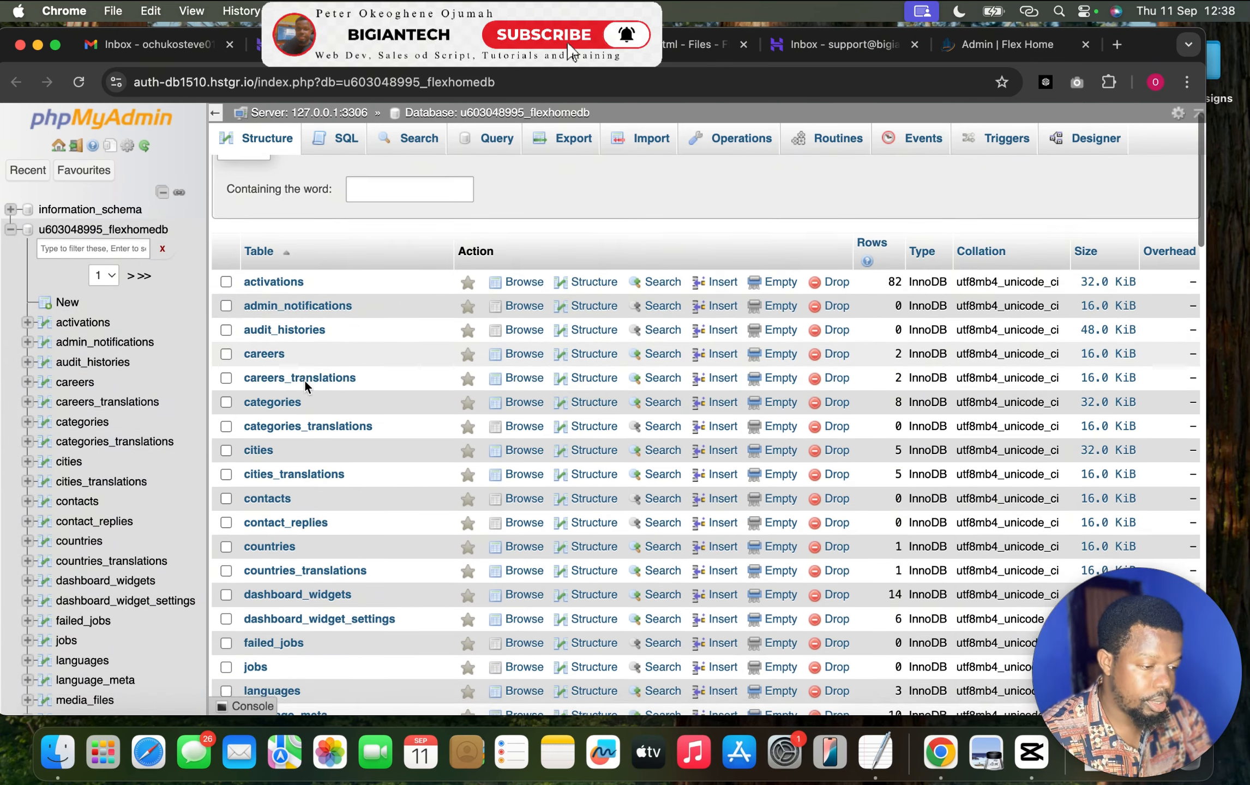
scroll(315, 385, down, 5)
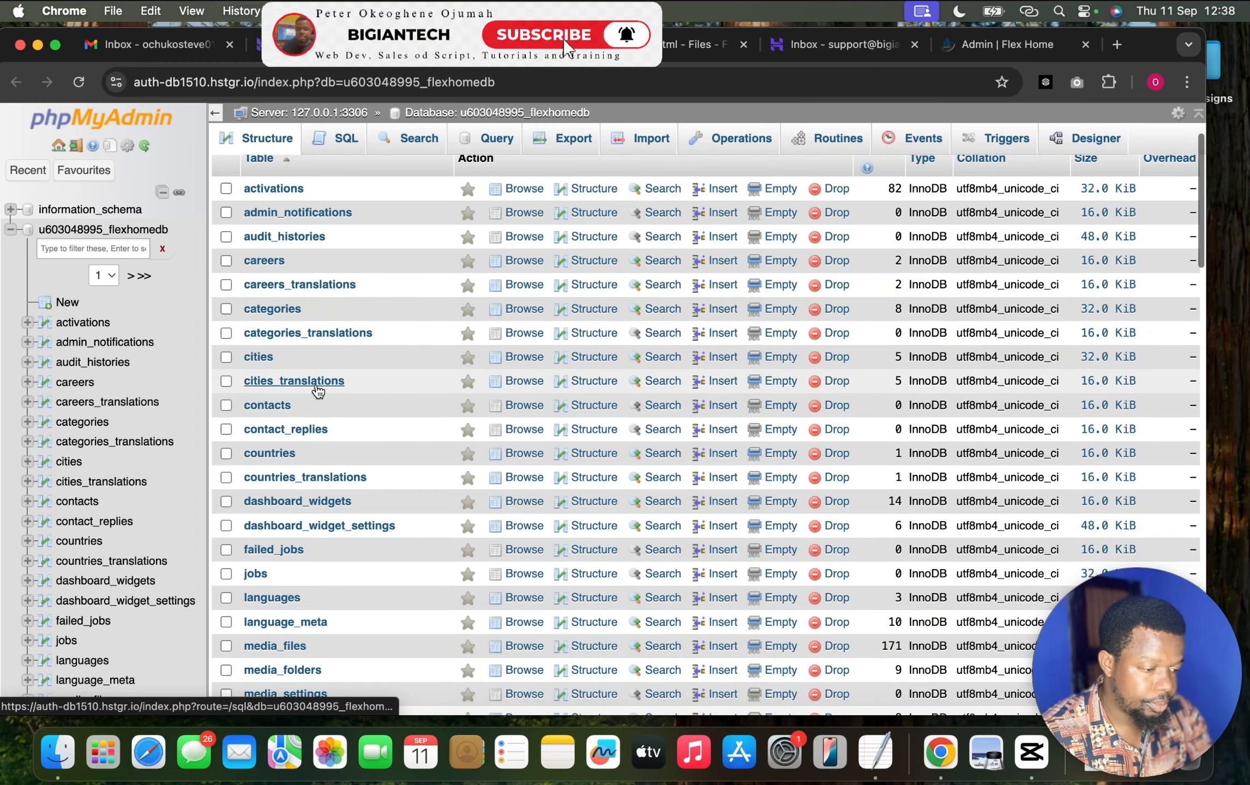
scroll(318, 391, down, 15)
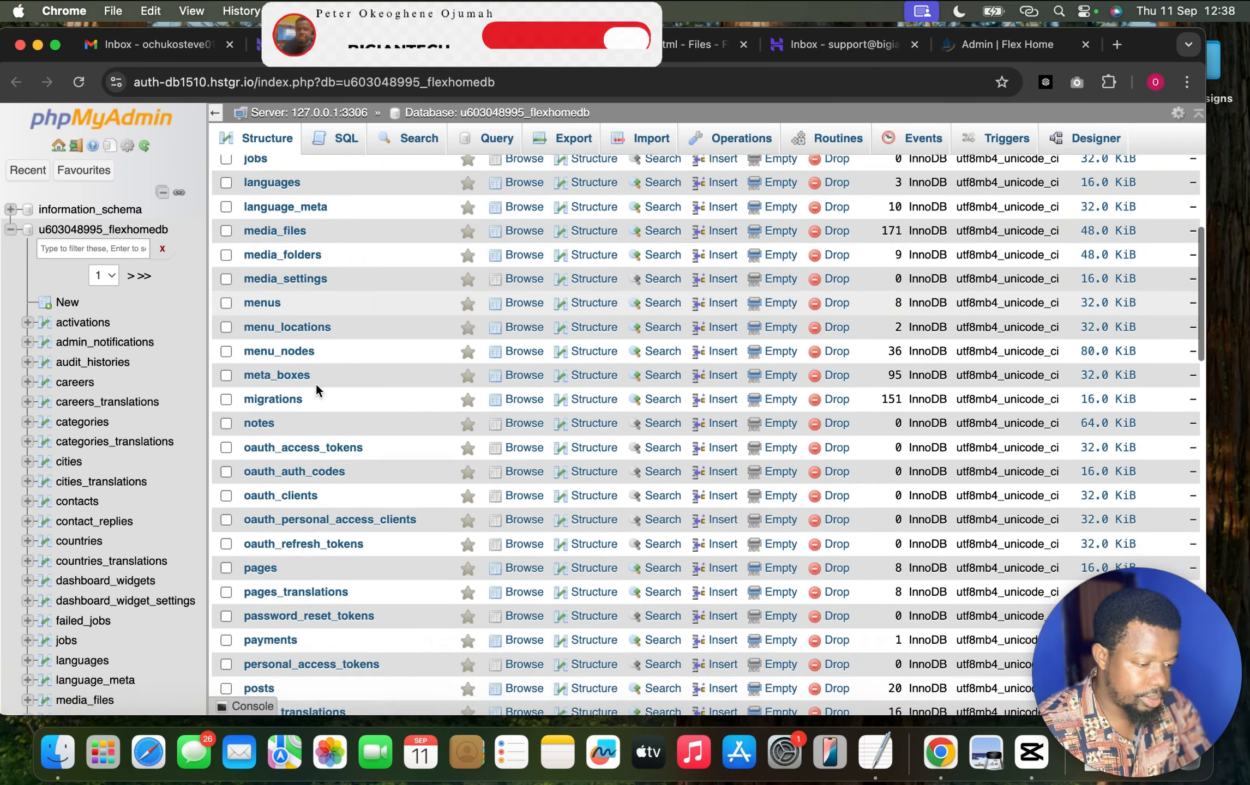
scroll(315, 392, down, 20)
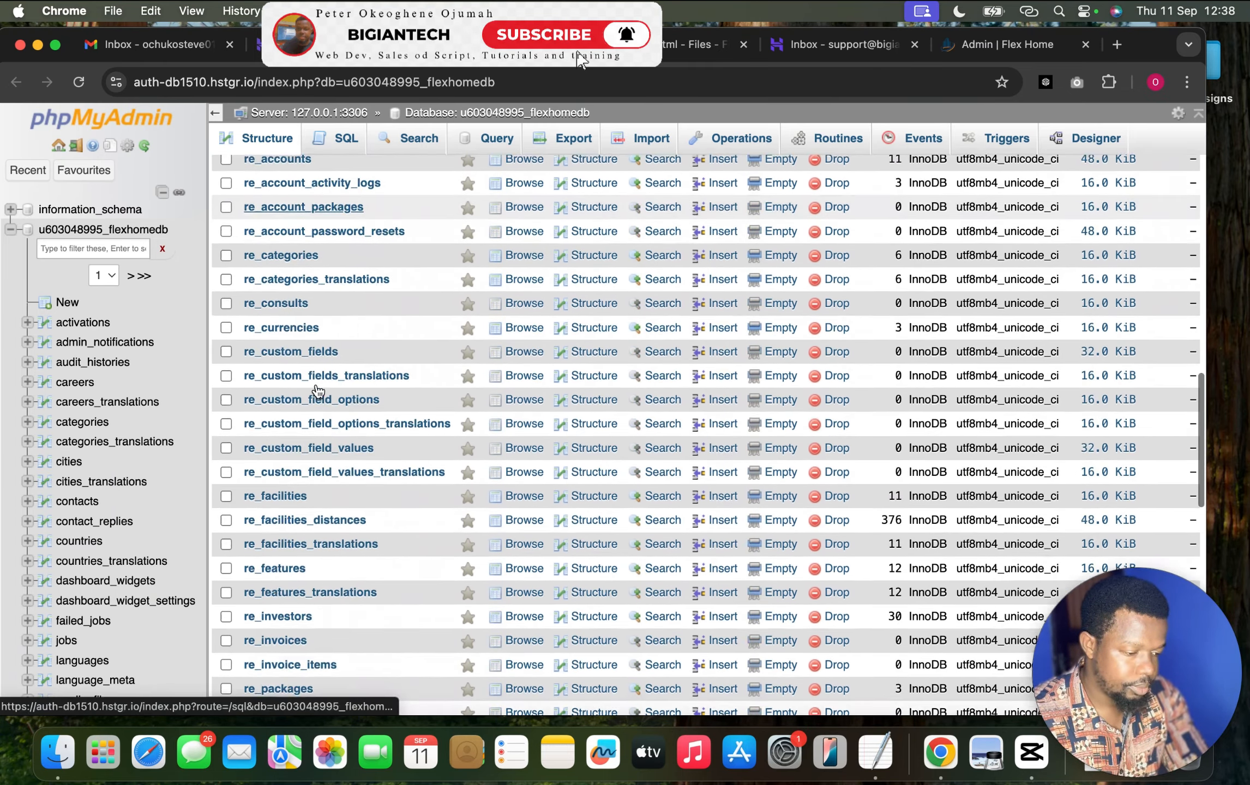
scroll(315, 388, down, 8)
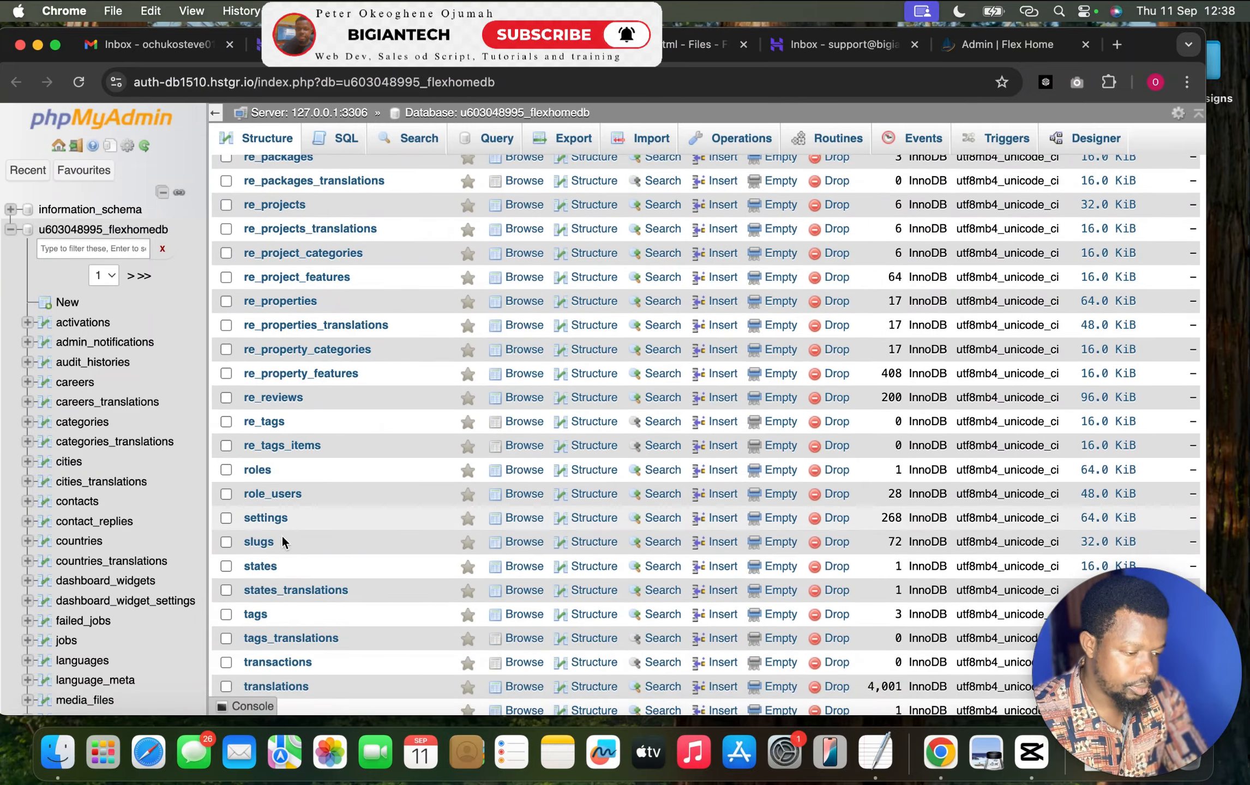
scroll(273, 551, down, 3)
scroll(273, 551, down, 4)
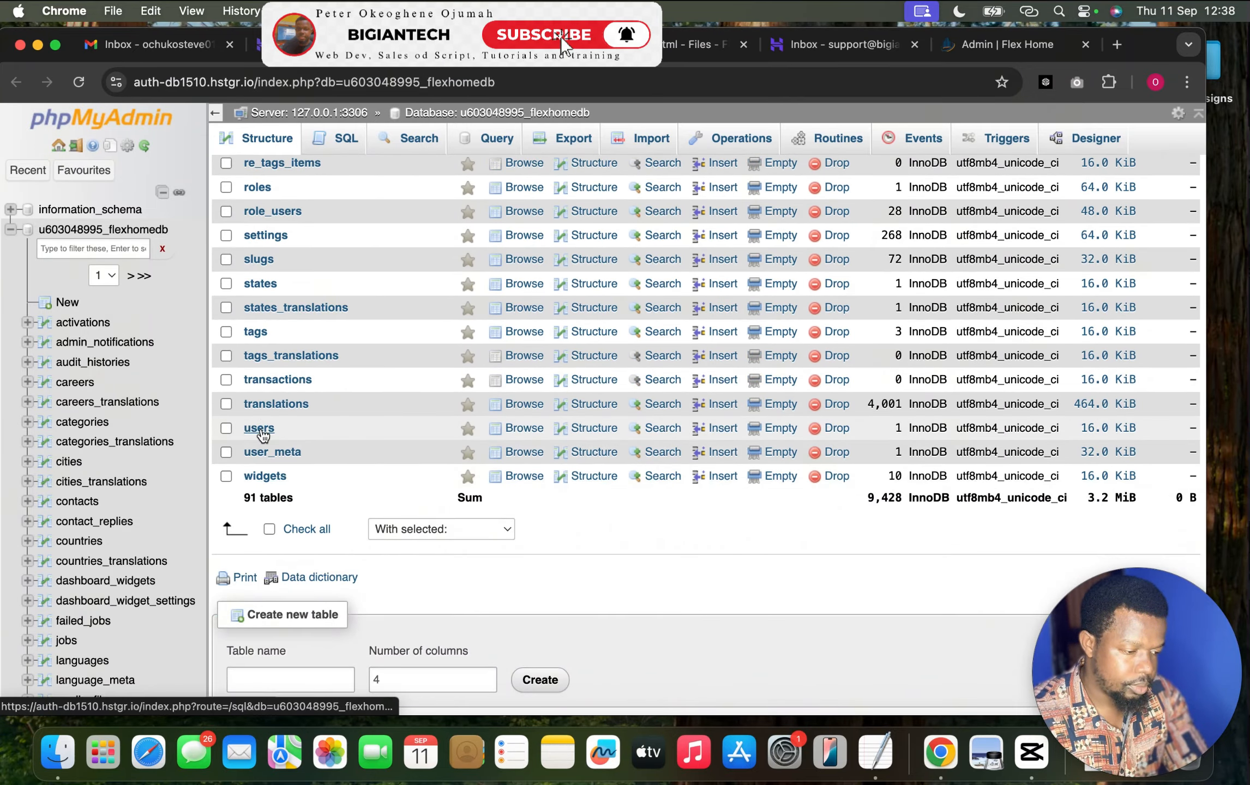
click(263, 434)
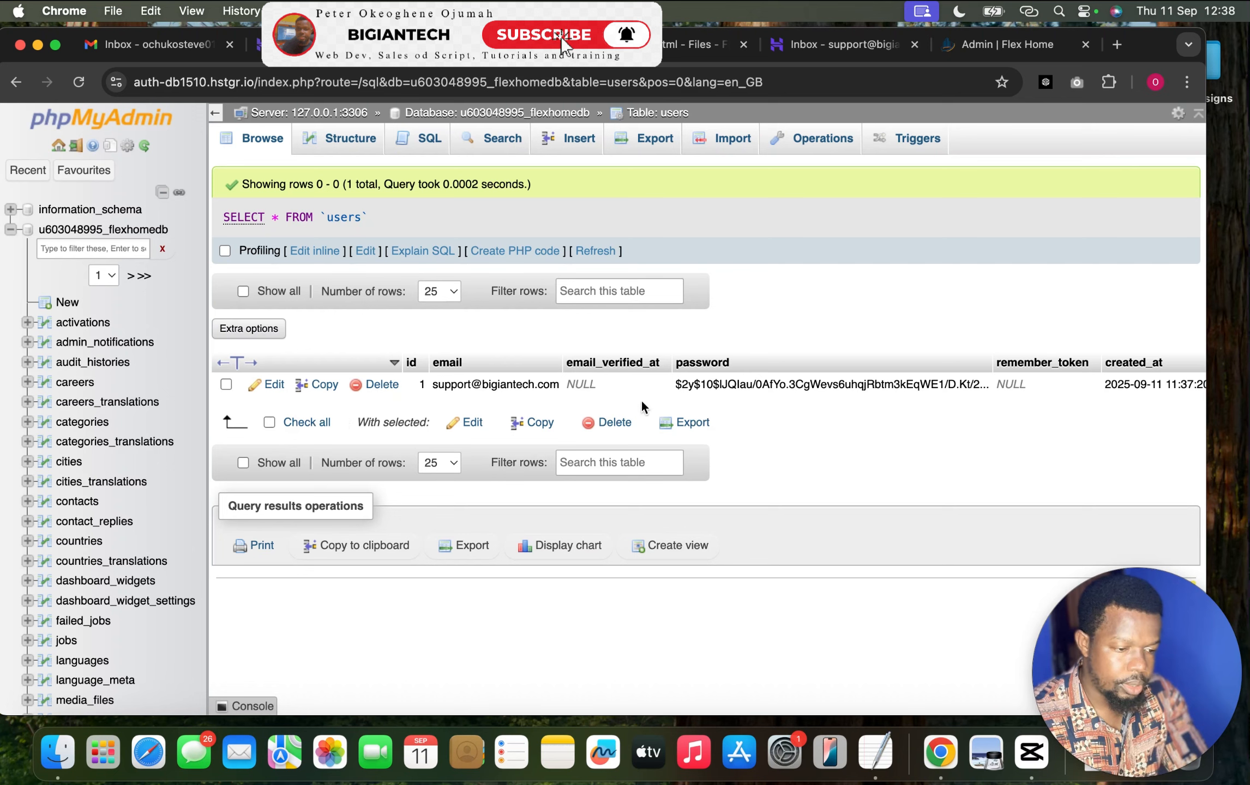
scroll(658, 384, right, 10)
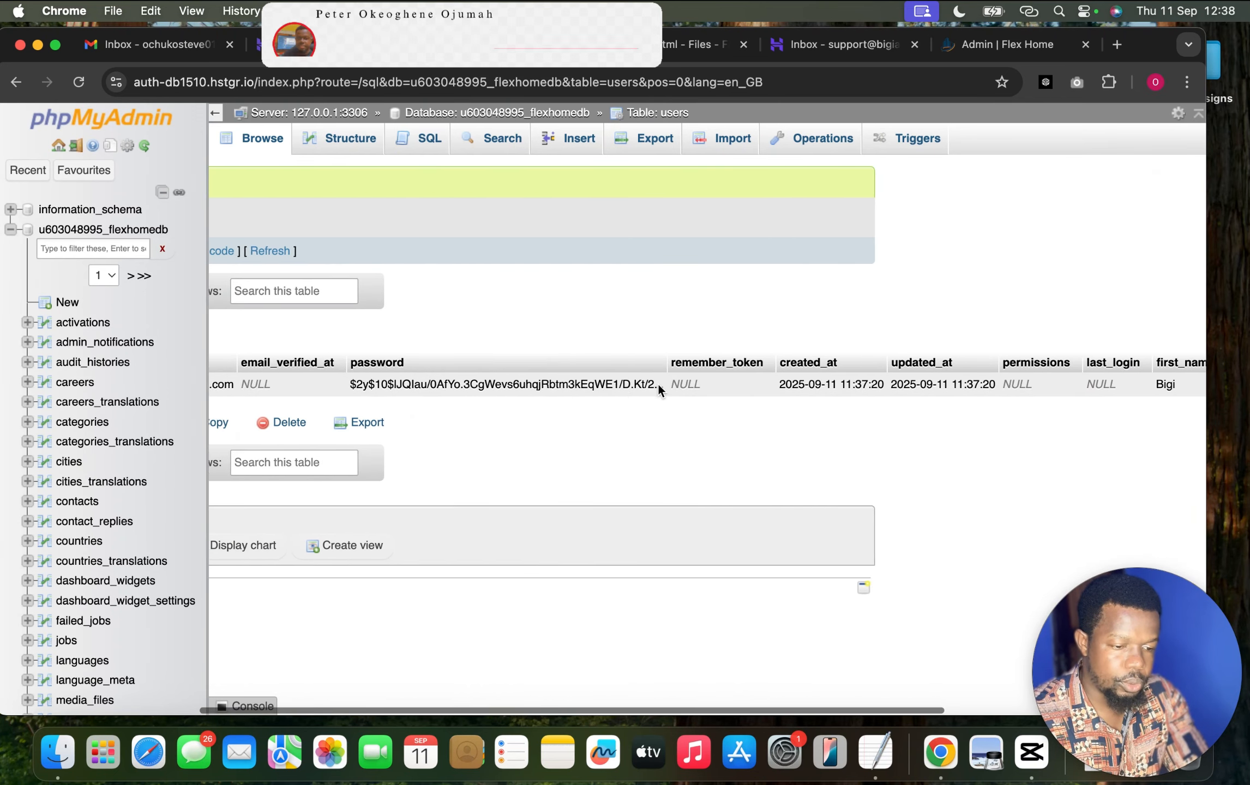
scroll(658, 384, left, 10)
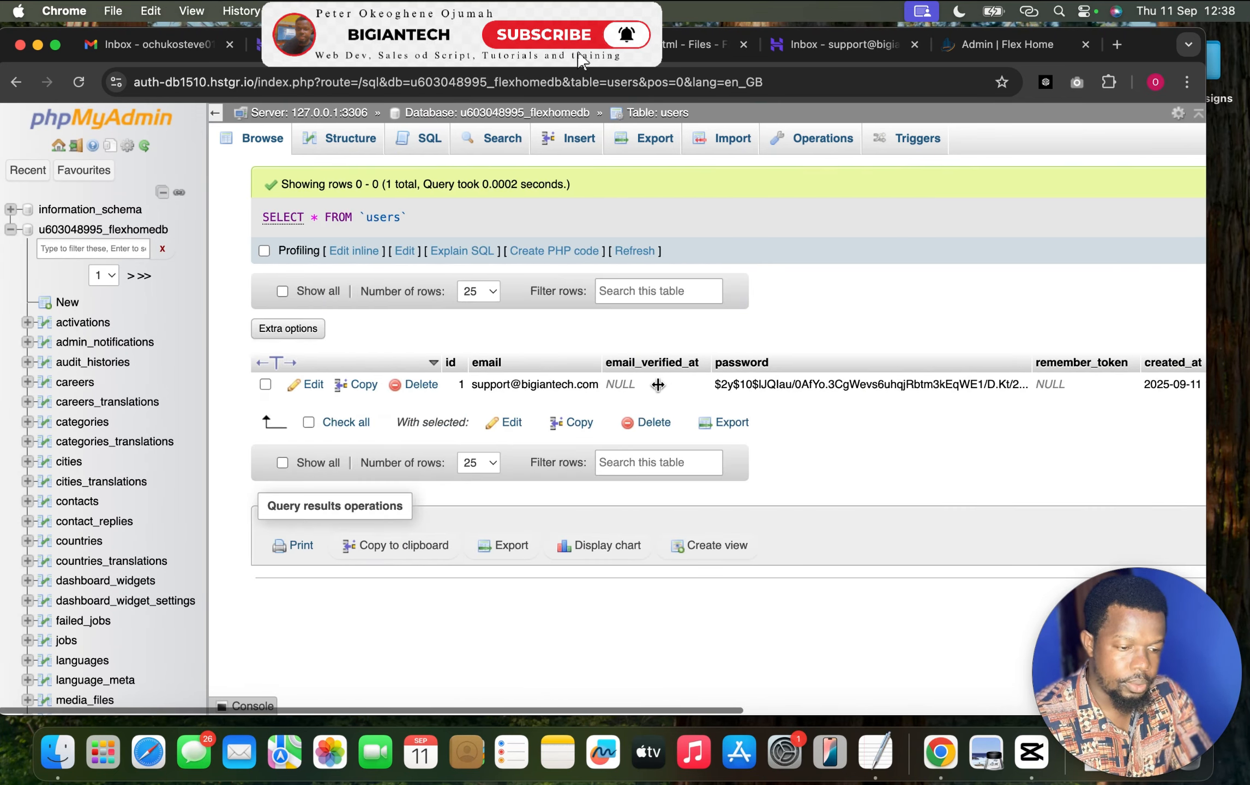
click(95, 344)
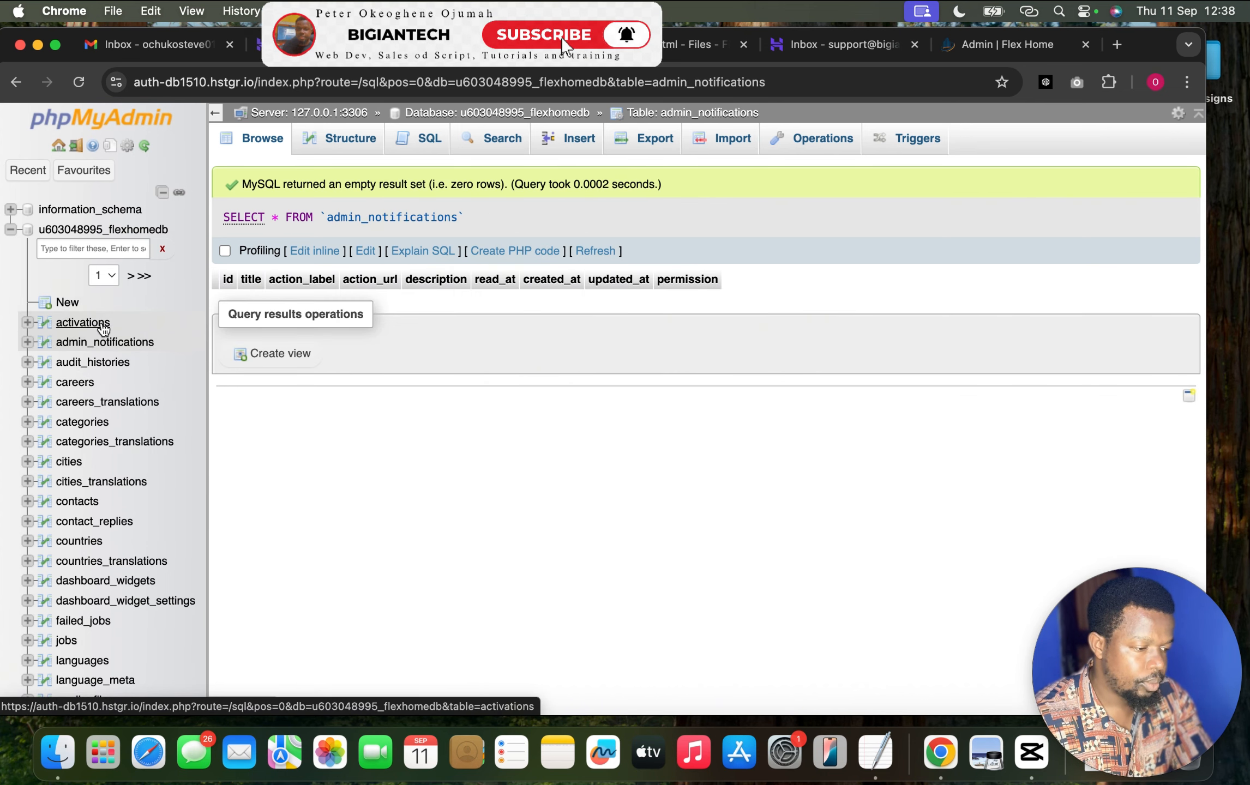
Step: Sign in with the saved password and postpone the Quick Setup Wizard to reach the dashboard
click(983, 48)
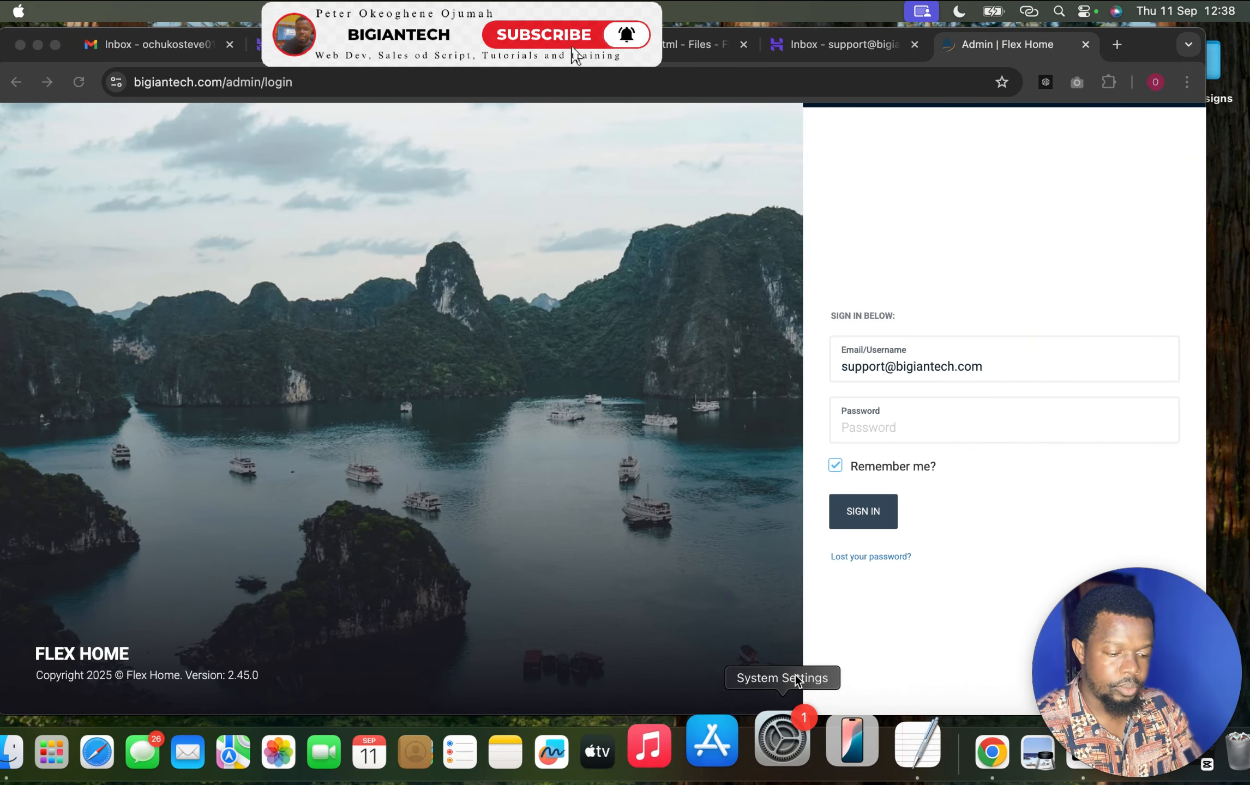
click(958, 428)
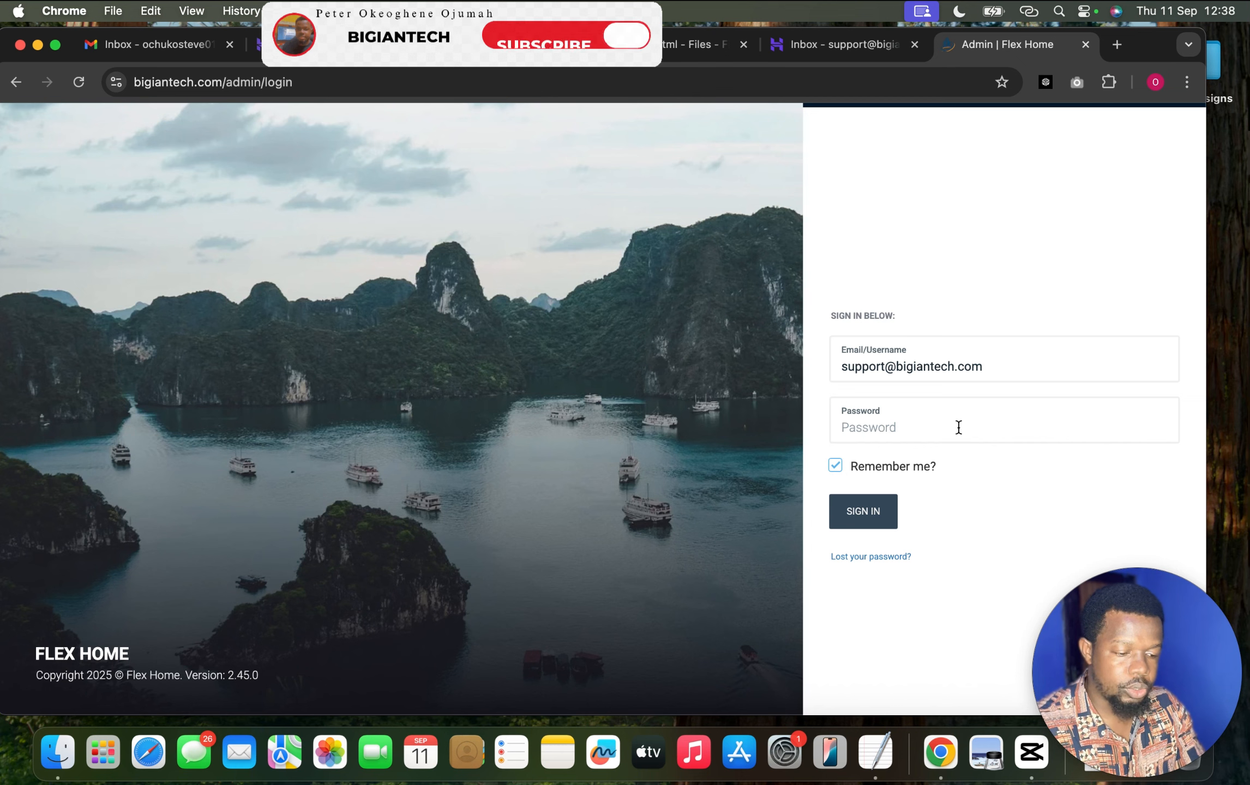
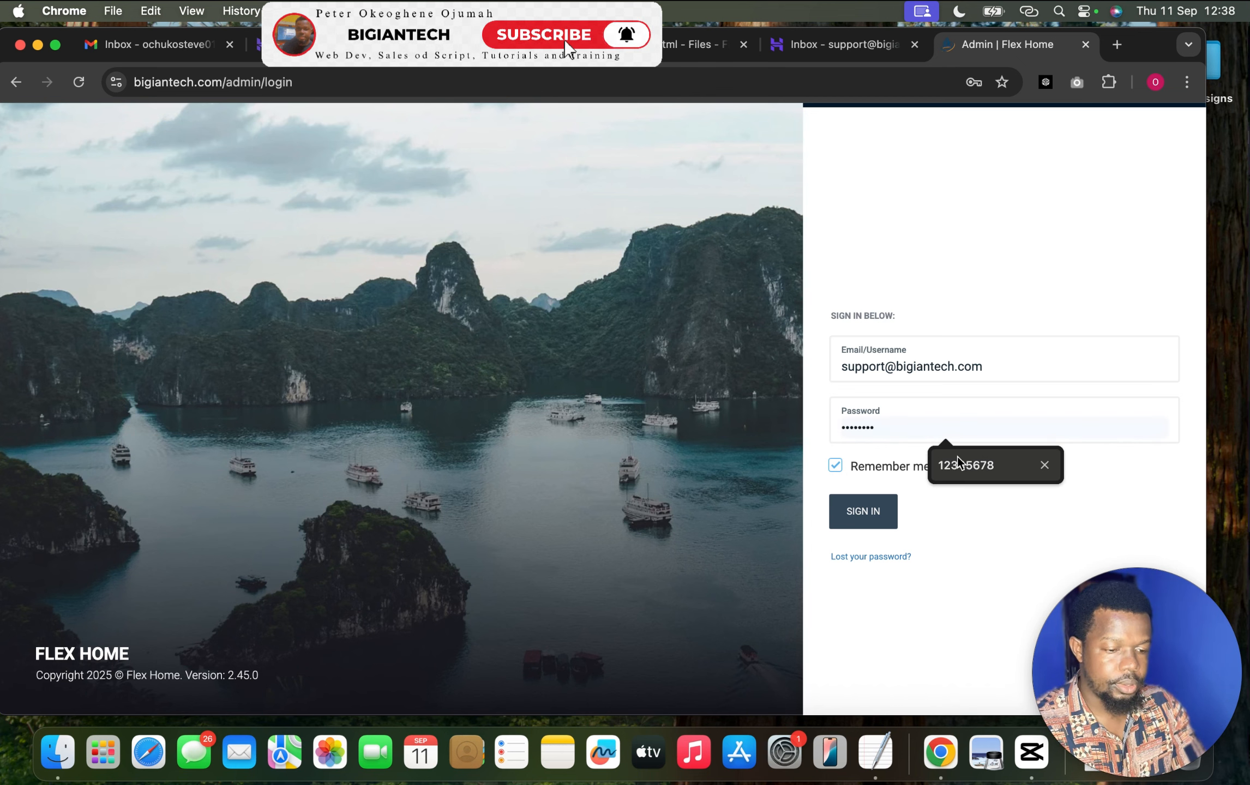
click(958, 465)
click(875, 513)
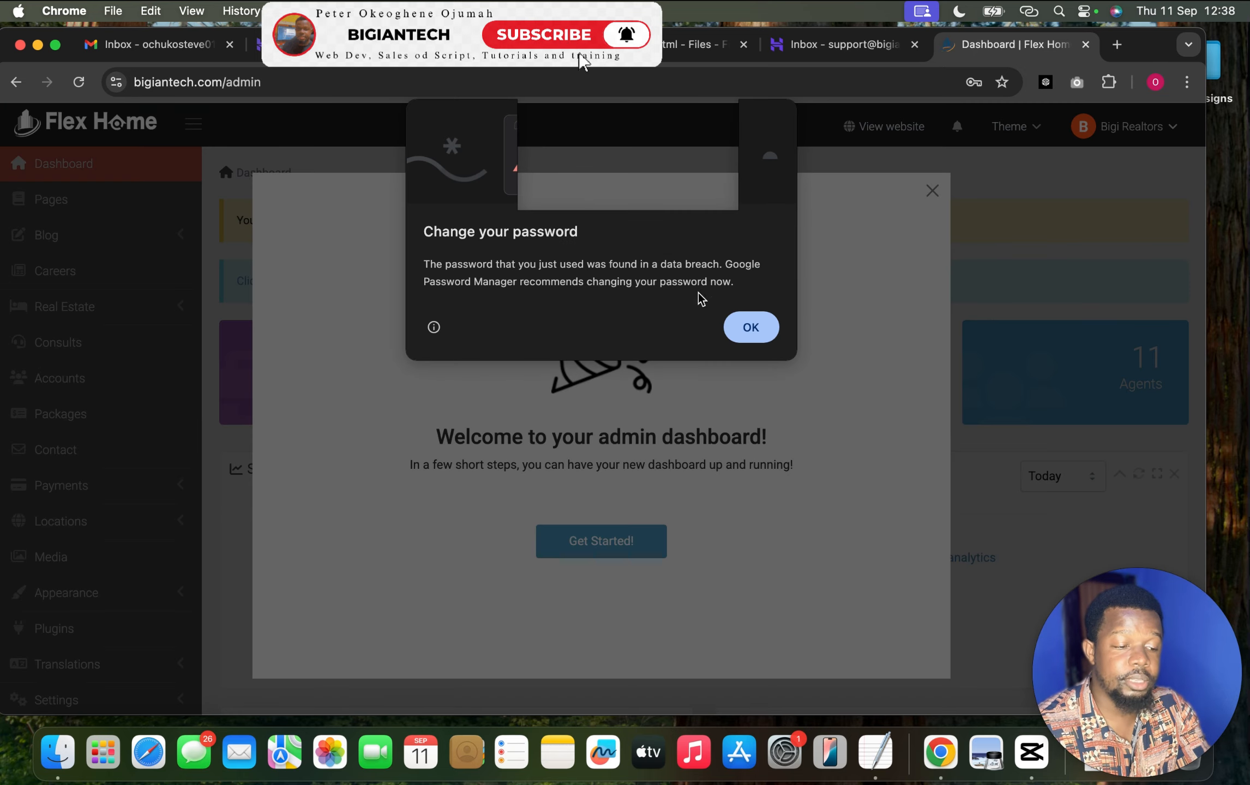
click(750, 327)
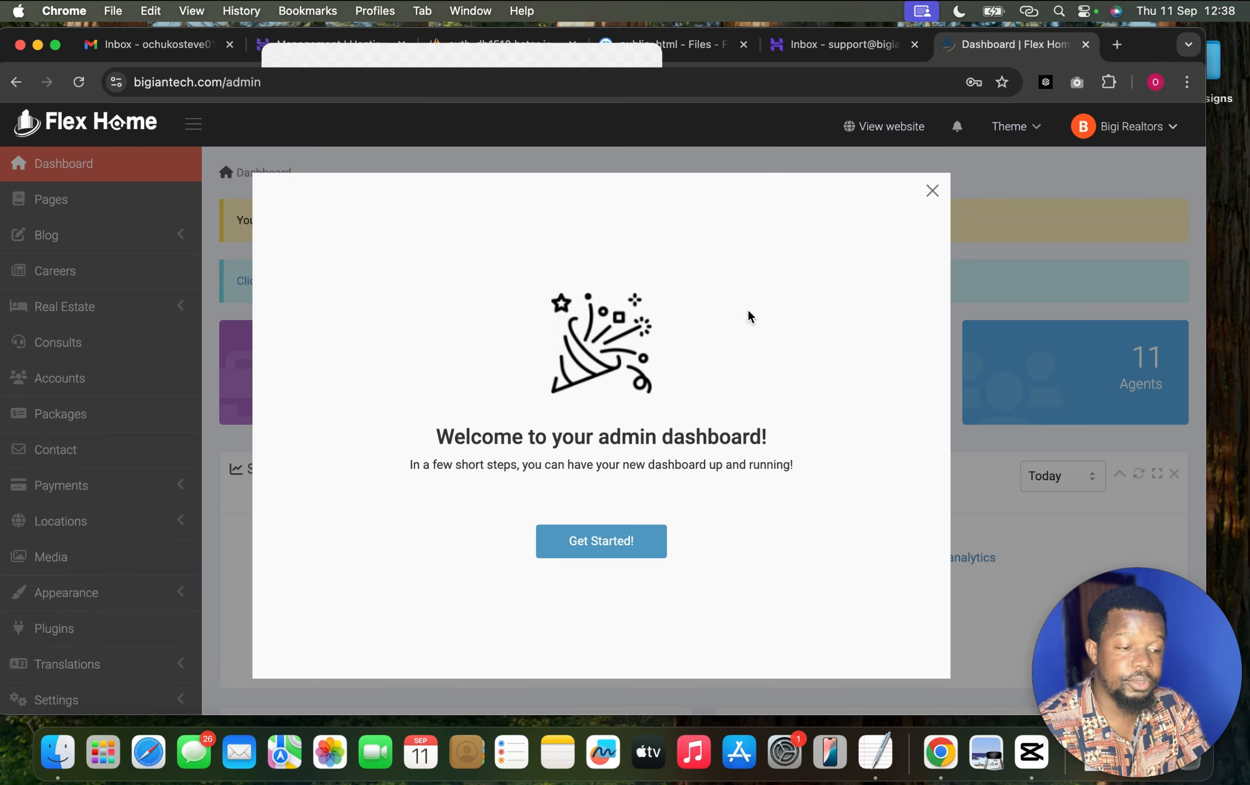
click(932, 191)
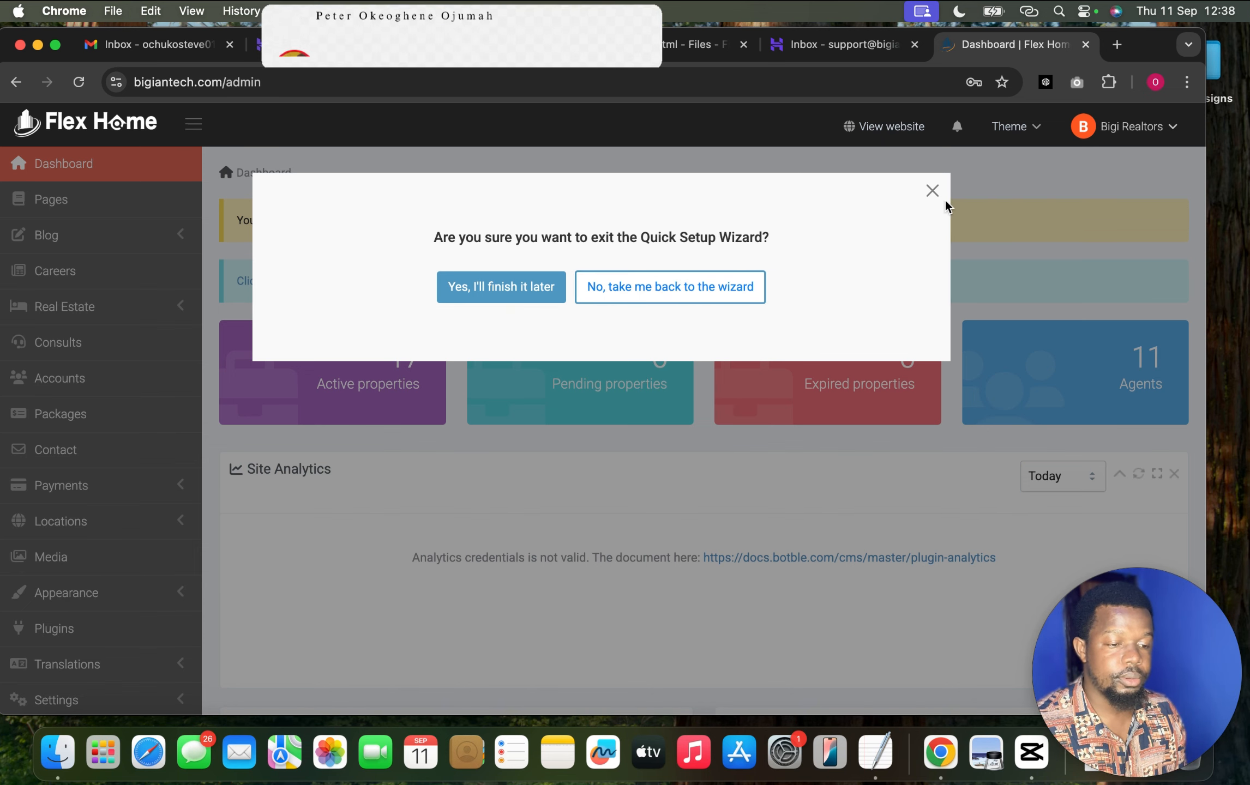
click(933, 191)
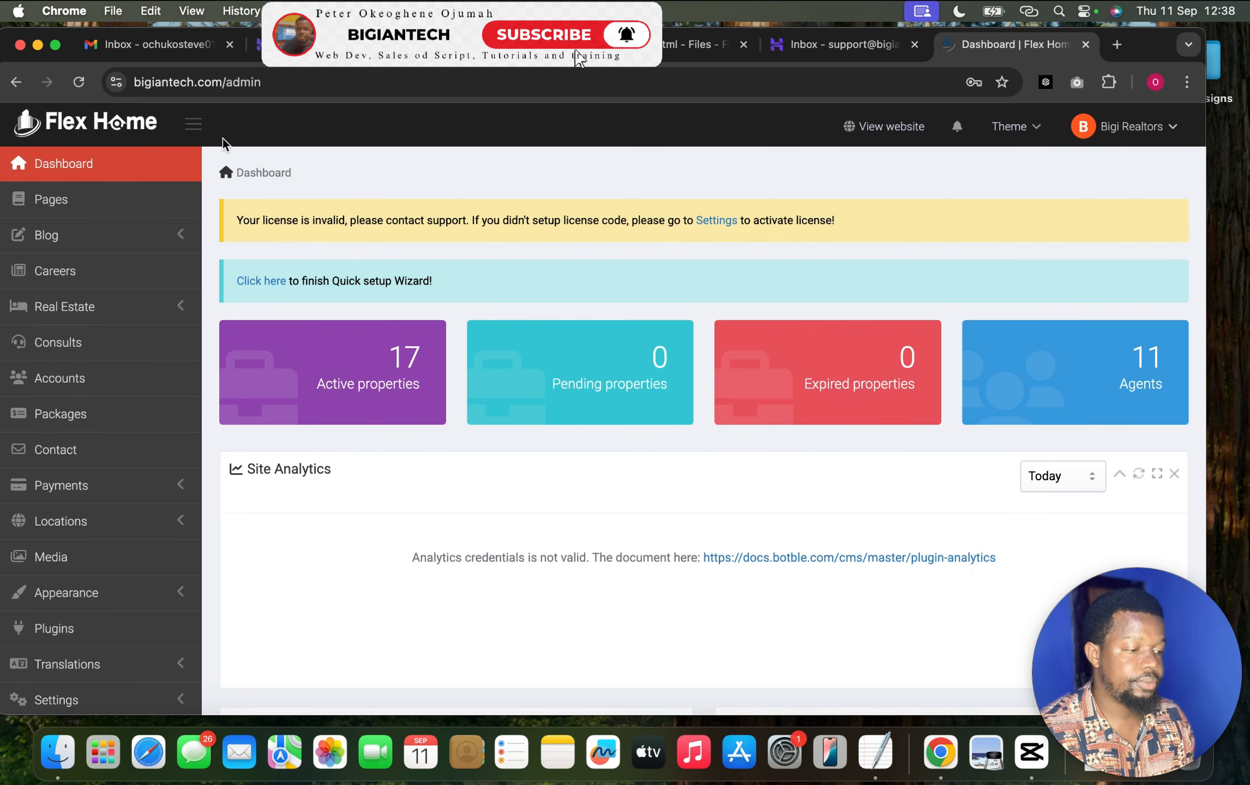
drag(223, 82, 131, 92)
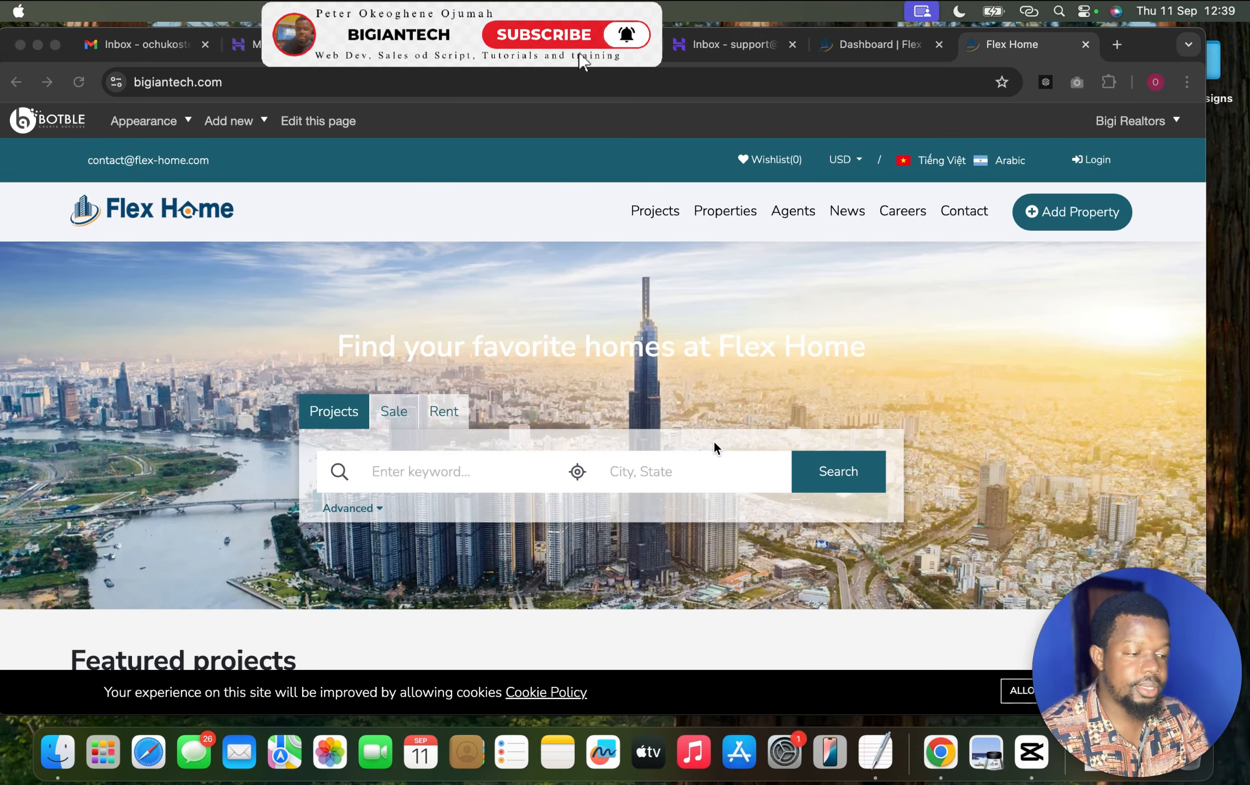
Step: Scroll the bigiantech.com homepage through projects, listings and news, then back up
scroll(714, 443, down, 10)
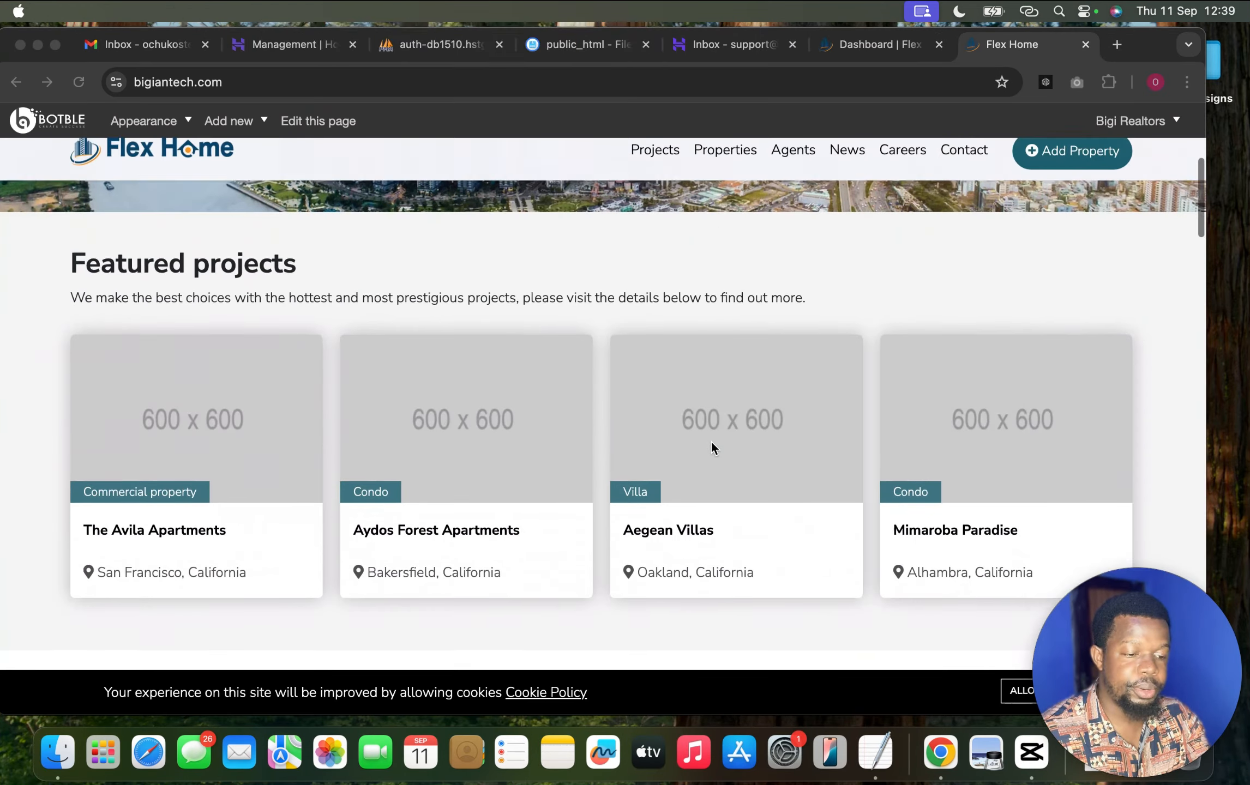
scroll(711, 448, down, 15)
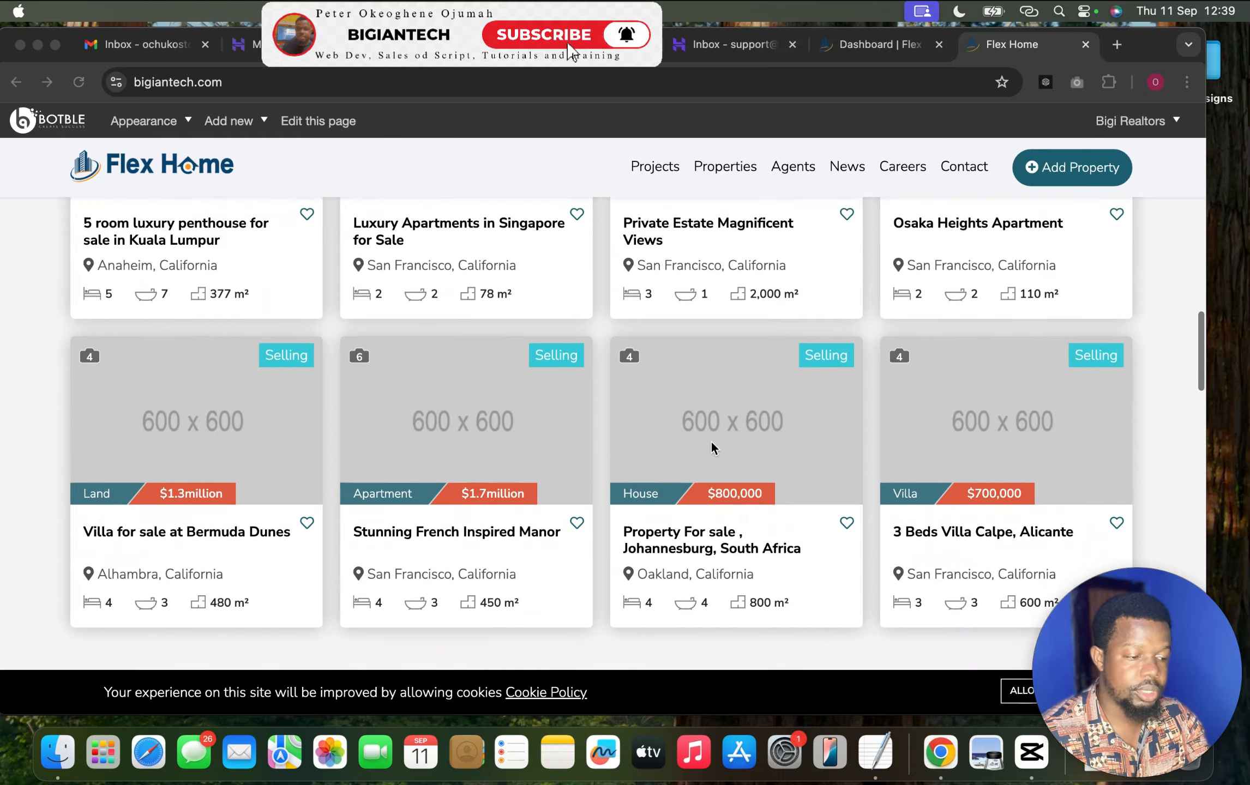
scroll(711, 448, down, 15)
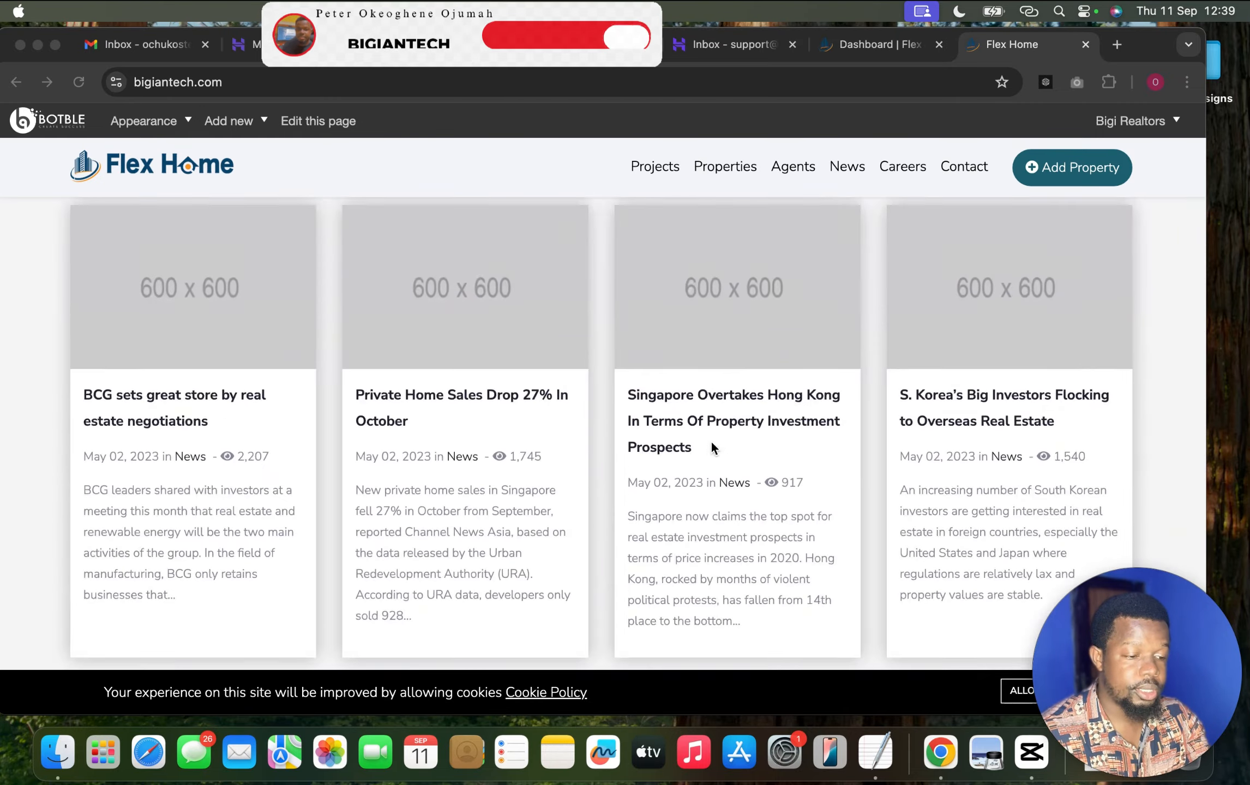
scroll(711, 443, up, 20)
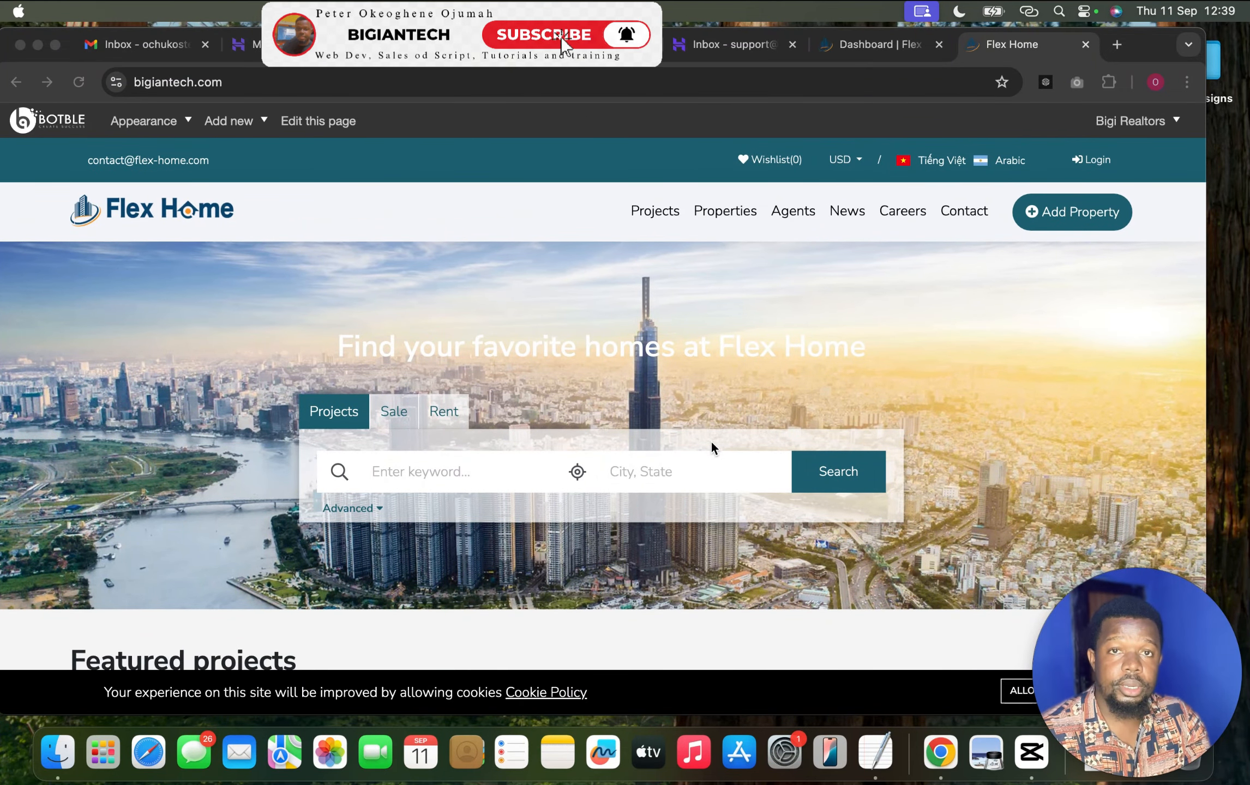
Step: Return to the admin dashboard and open Settings > General
click(853, 48)
scroll(103, 480, down, 10)
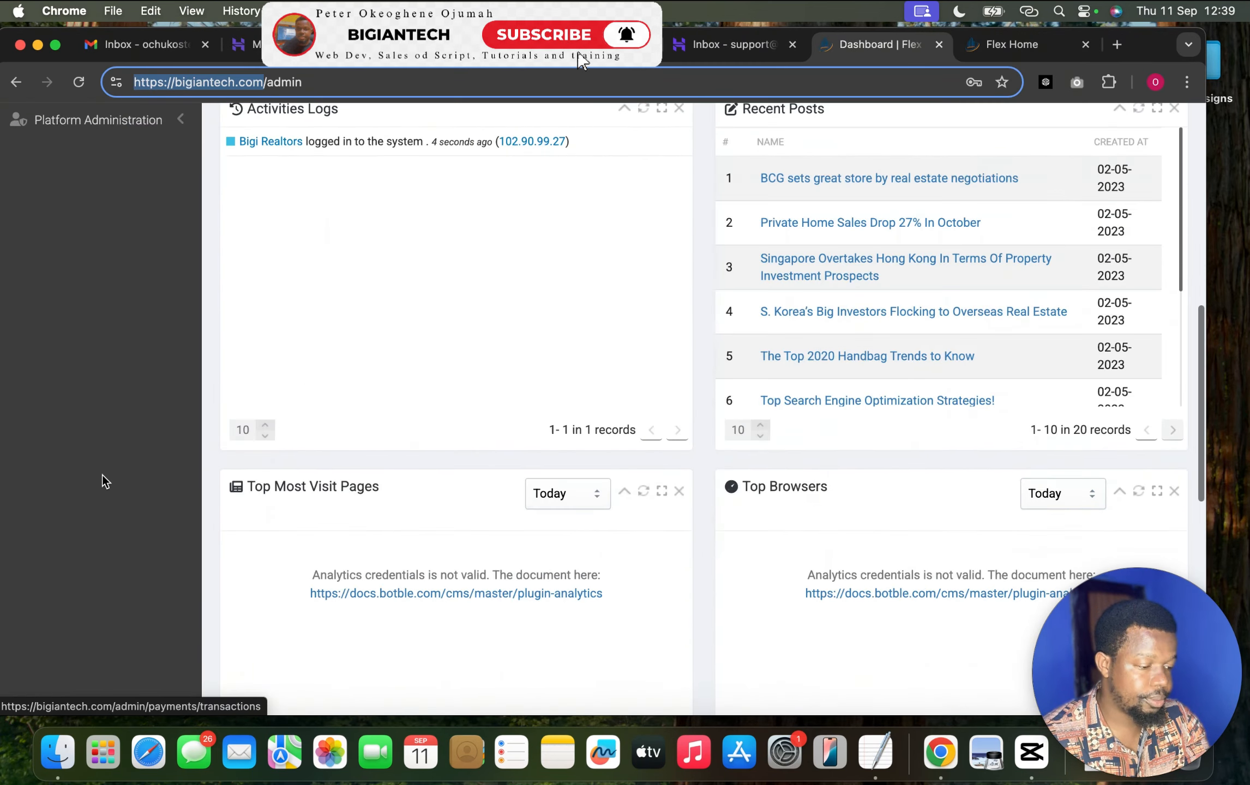
scroll(101, 475, up, 10)
scroll(102, 474, down, 6)
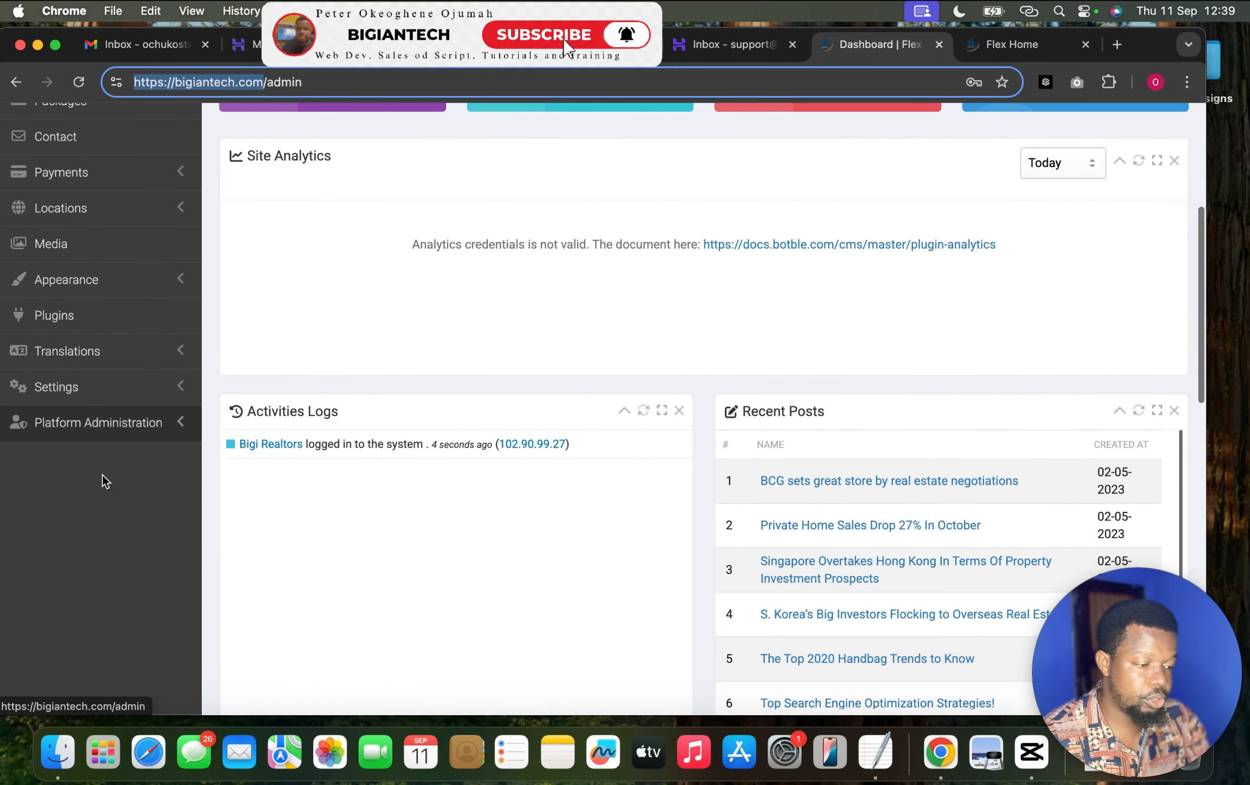
click(162, 399)
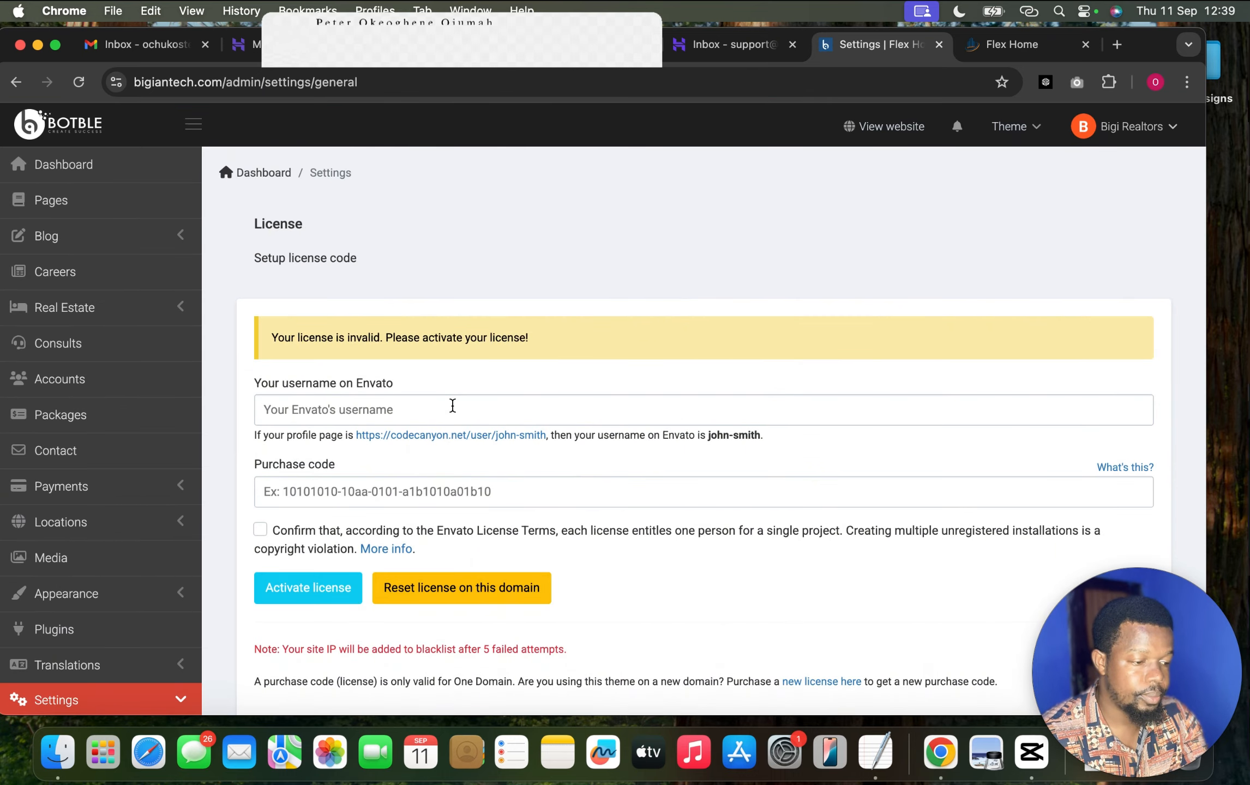
scroll(434, 426, down, 2)
scroll(434, 424, down, 5)
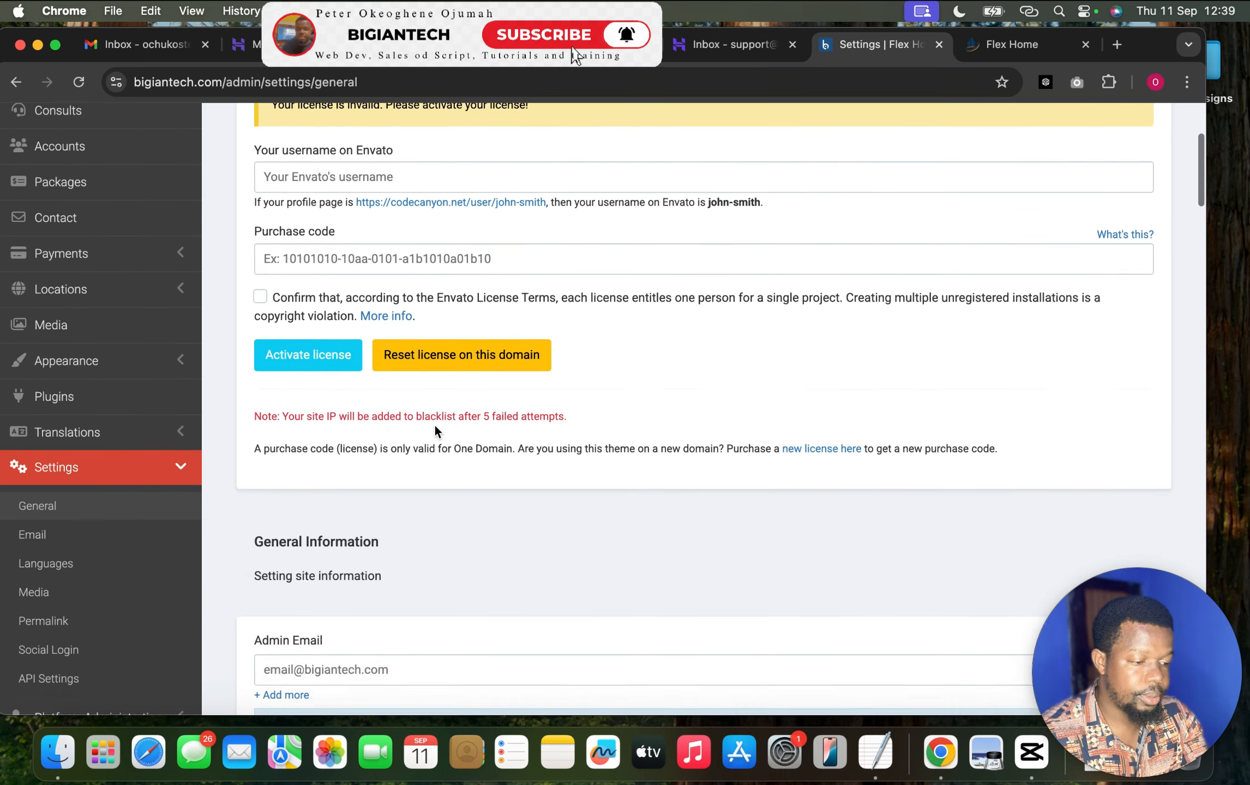
scroll(435, 424, up, 7)
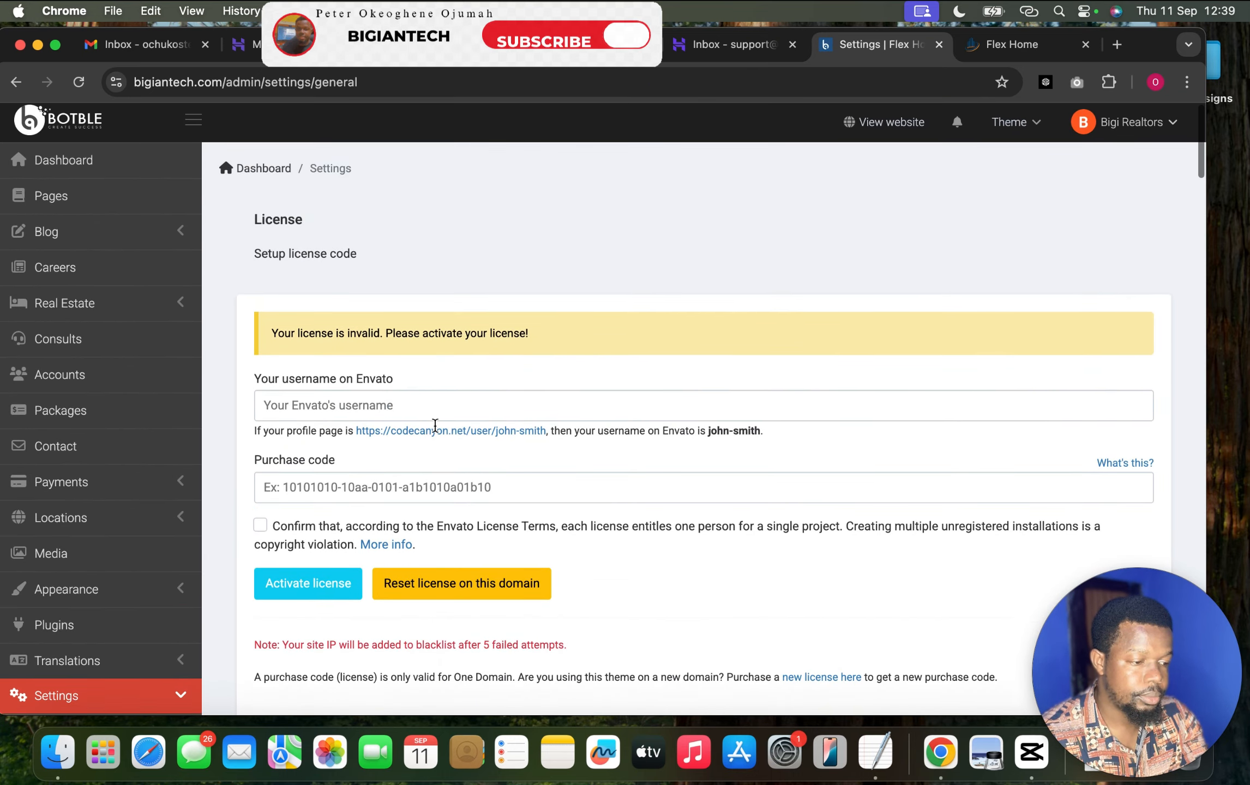
scroll(435, 424, down, 8)
scroll(435, 424, down, 10)
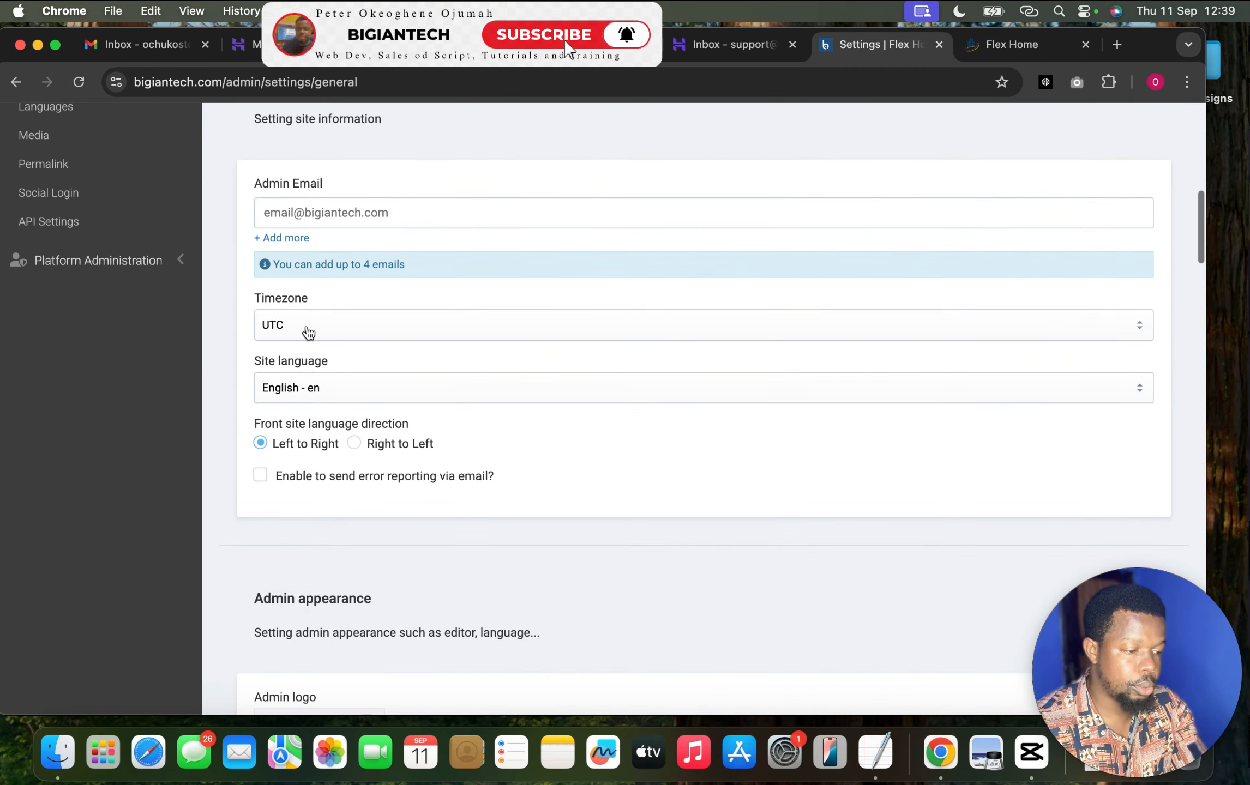
click(347, 217)
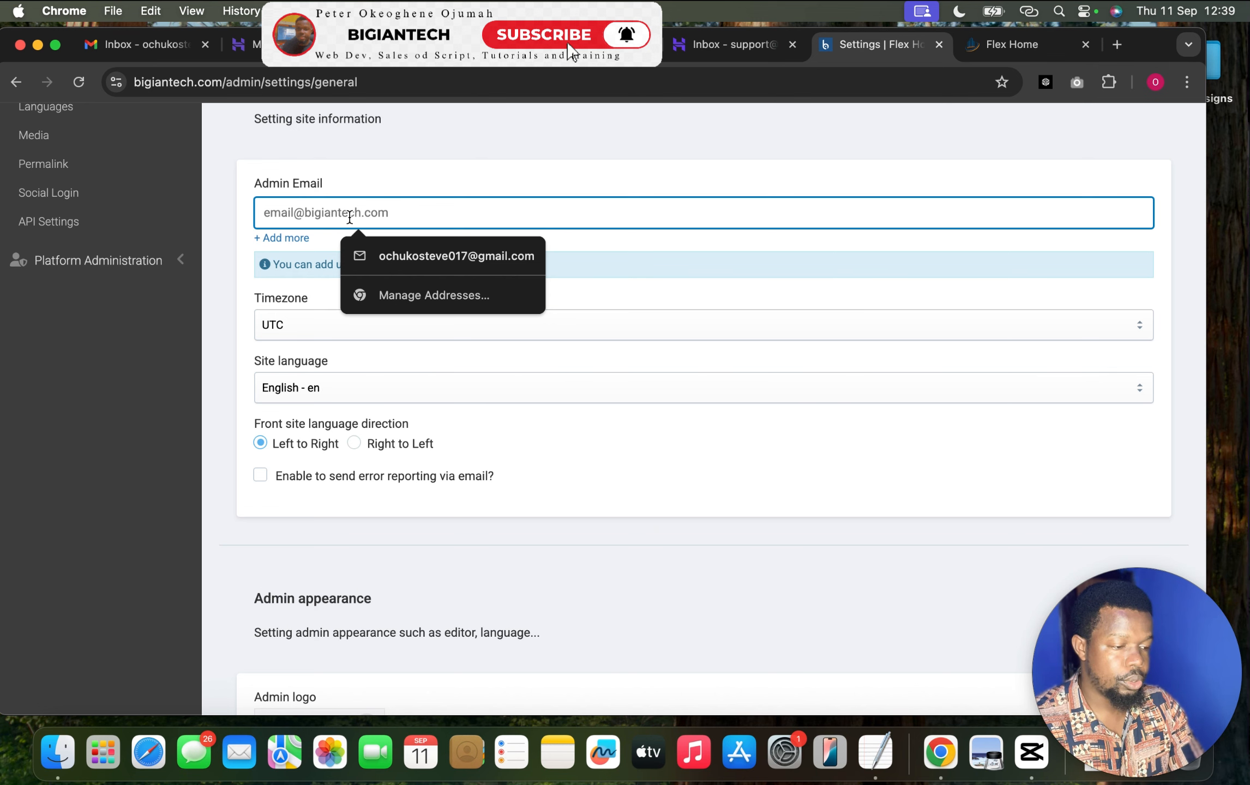
text(https://bigiantech.com/)
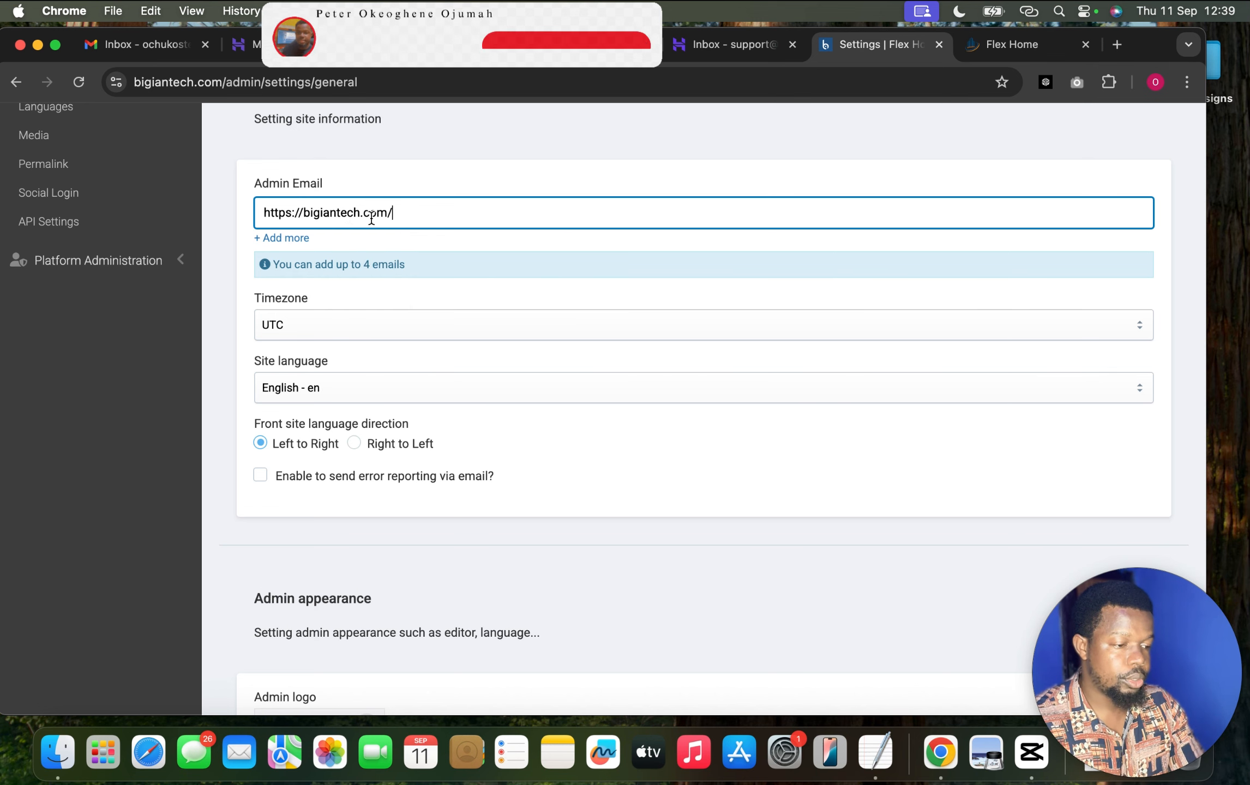
click(874, 746)
key(super+c)
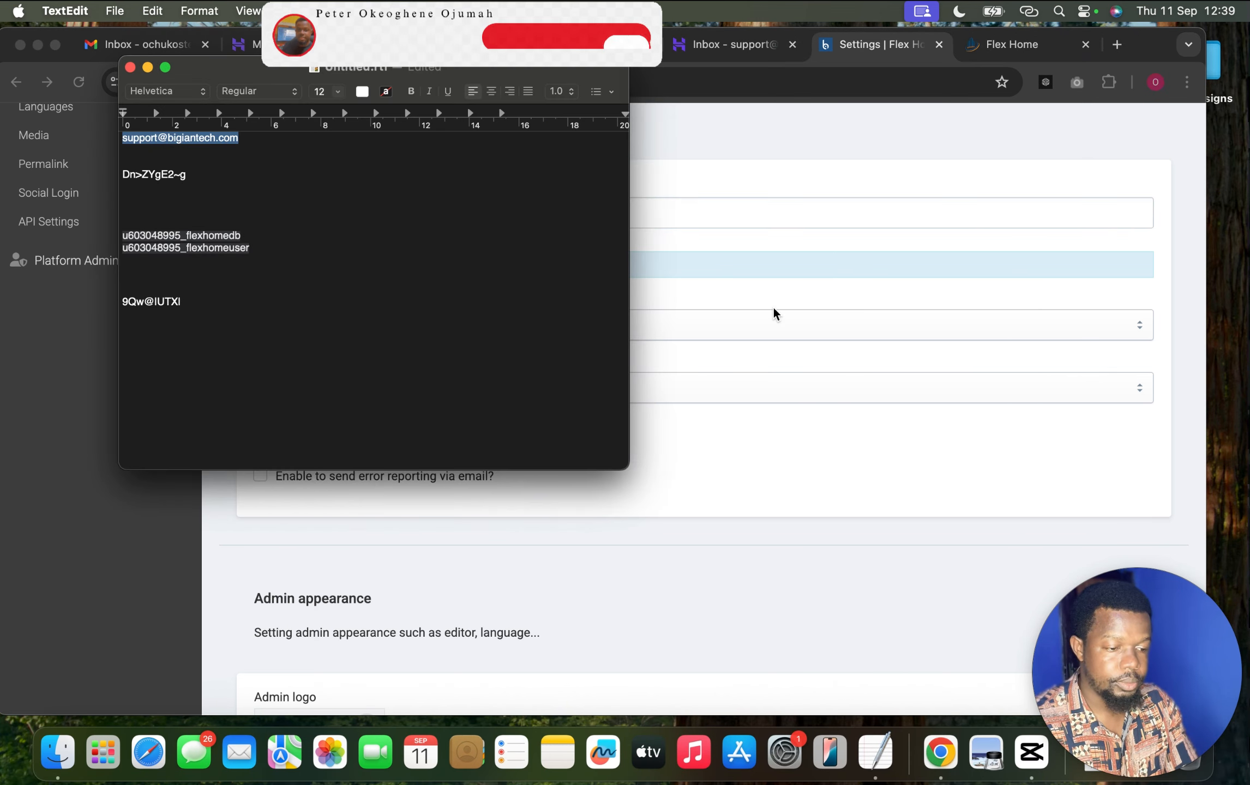
click(769, 285)
key(super+a)
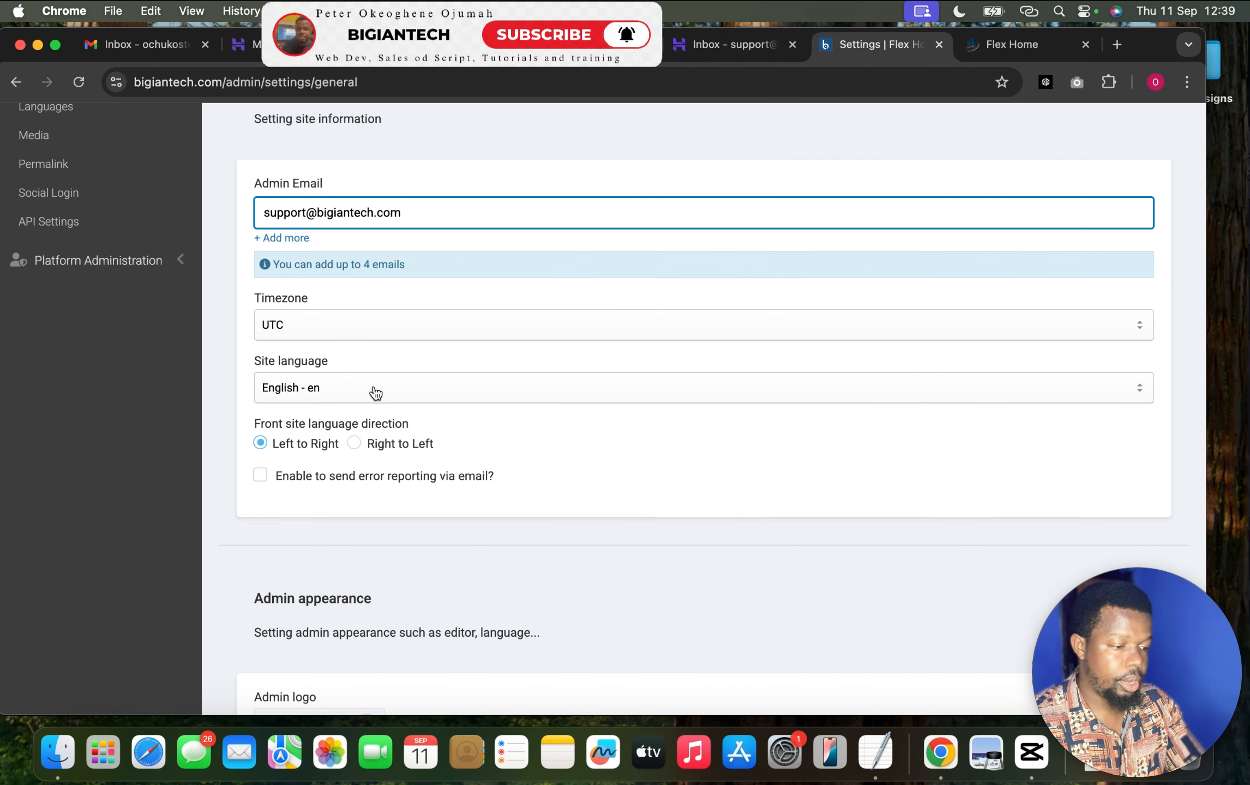
scroll(461, 484, down, 2)
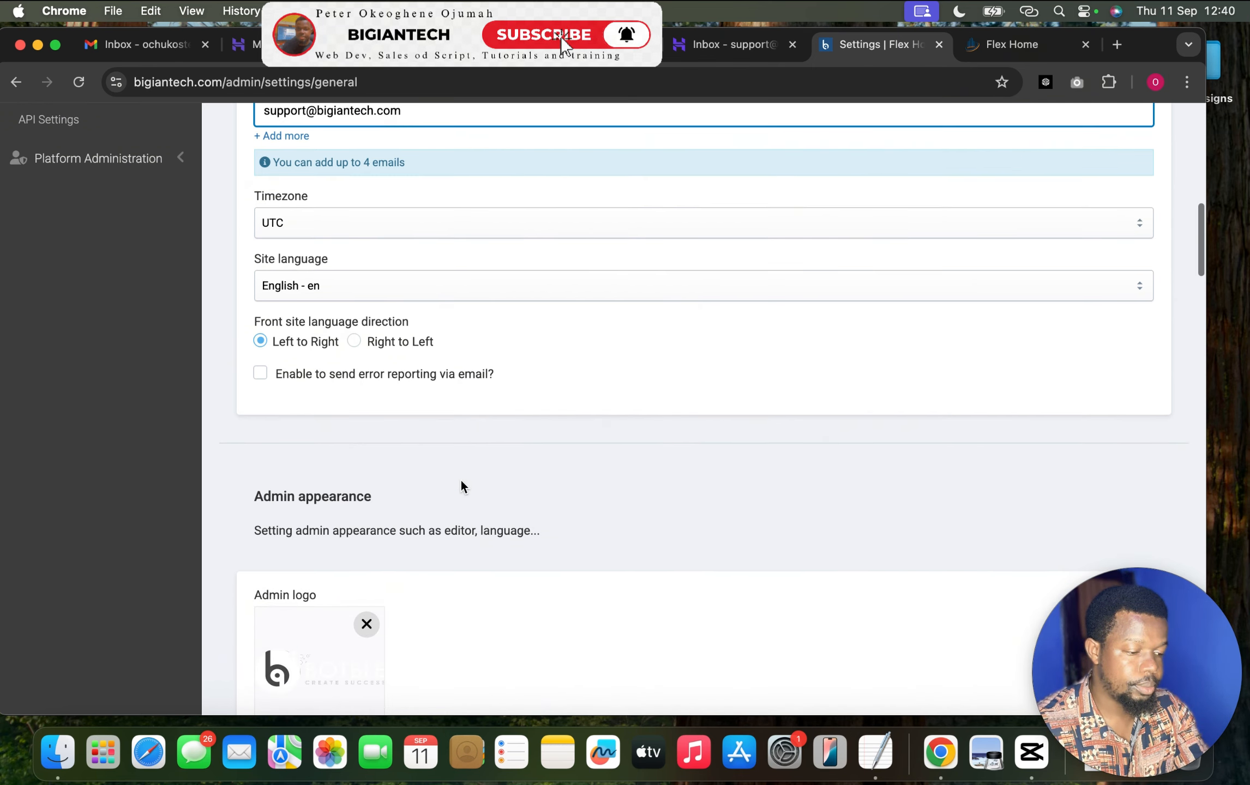
scroll(461, 481, up, 3)
scroll(461, 486, down, 2)
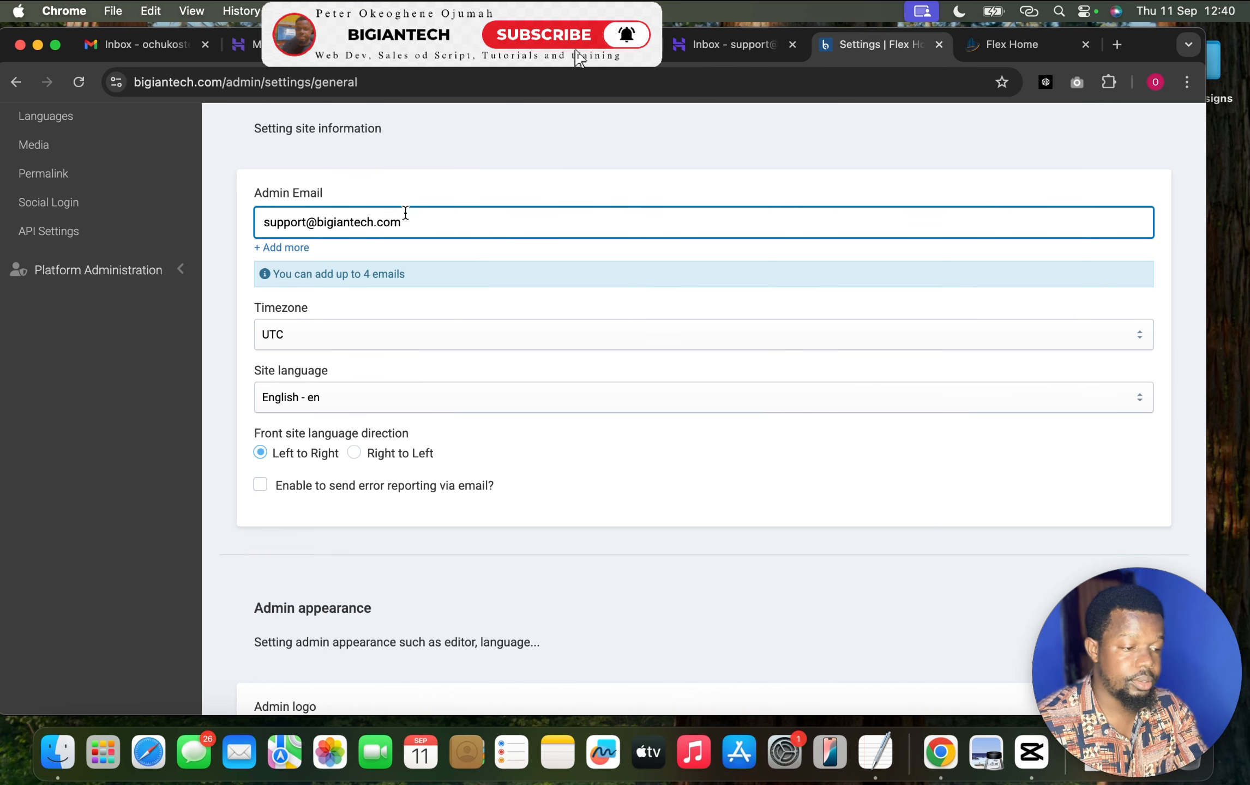
key(BackSpace)
key(BackSpace)
key(BackSpace)
key(BackSpace)
key(BackSpace)
key(BackSpace)
key(BackSpace)
key(BackSpace)
key(BackSpace)
key(BackSpace)
key(BackSpace)
key(BackSpace)
key(BackSpace)
key(BackSpace)
key(BackSpace)
key(BackSpace)
key(BackSpace)
key(BackSpace)
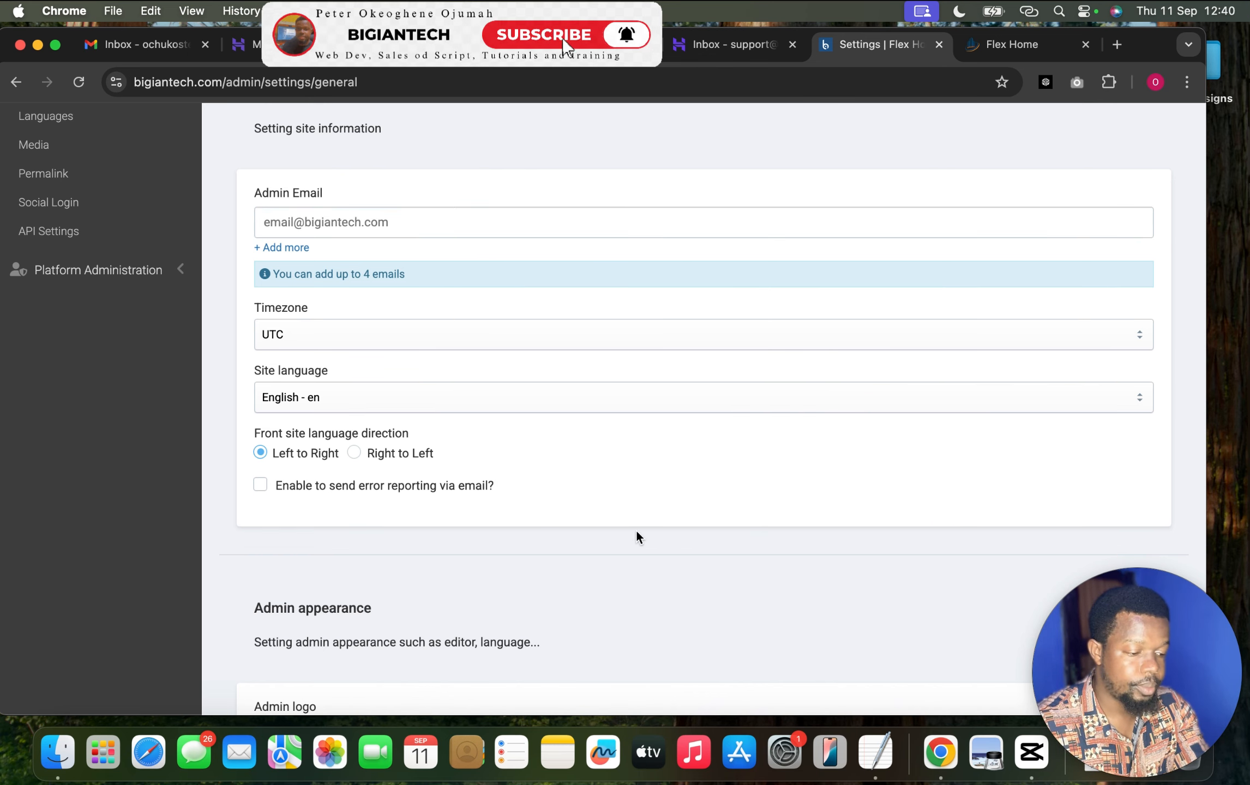
scroll(636, 530, down, 10)
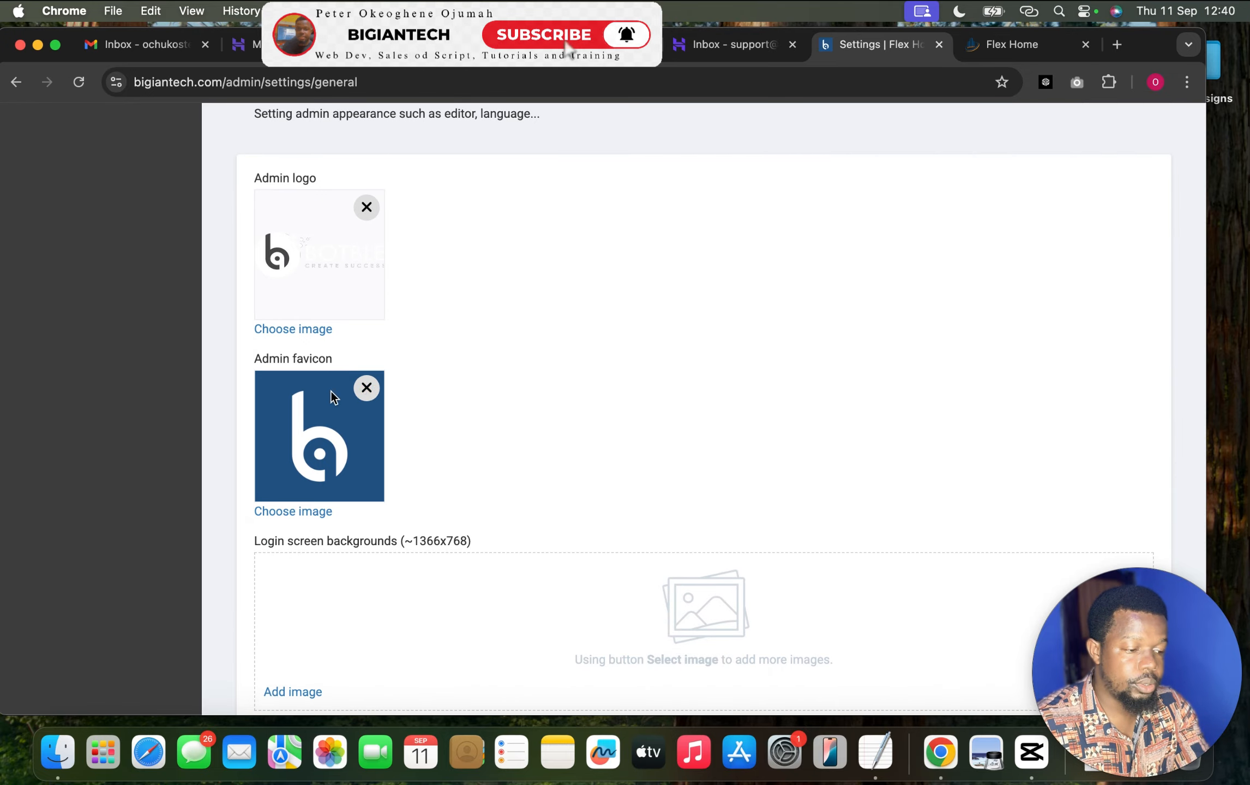
Step: Overwrite the Admin title 'Flex Home' with 'Bigi Homes Realtors' in General settings
scroll(467, 422, down, 8)
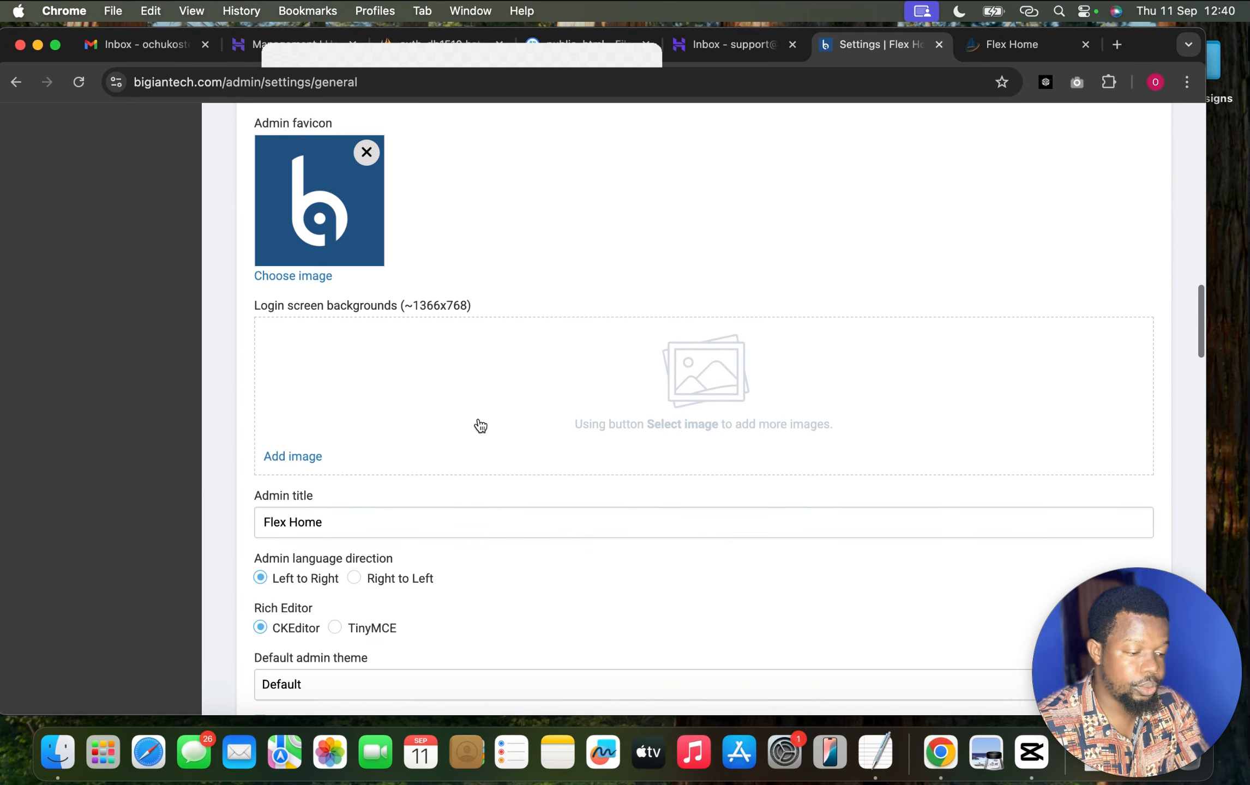
scroll(479, 423, down, 2)
scroll(489, 296, up, 1)
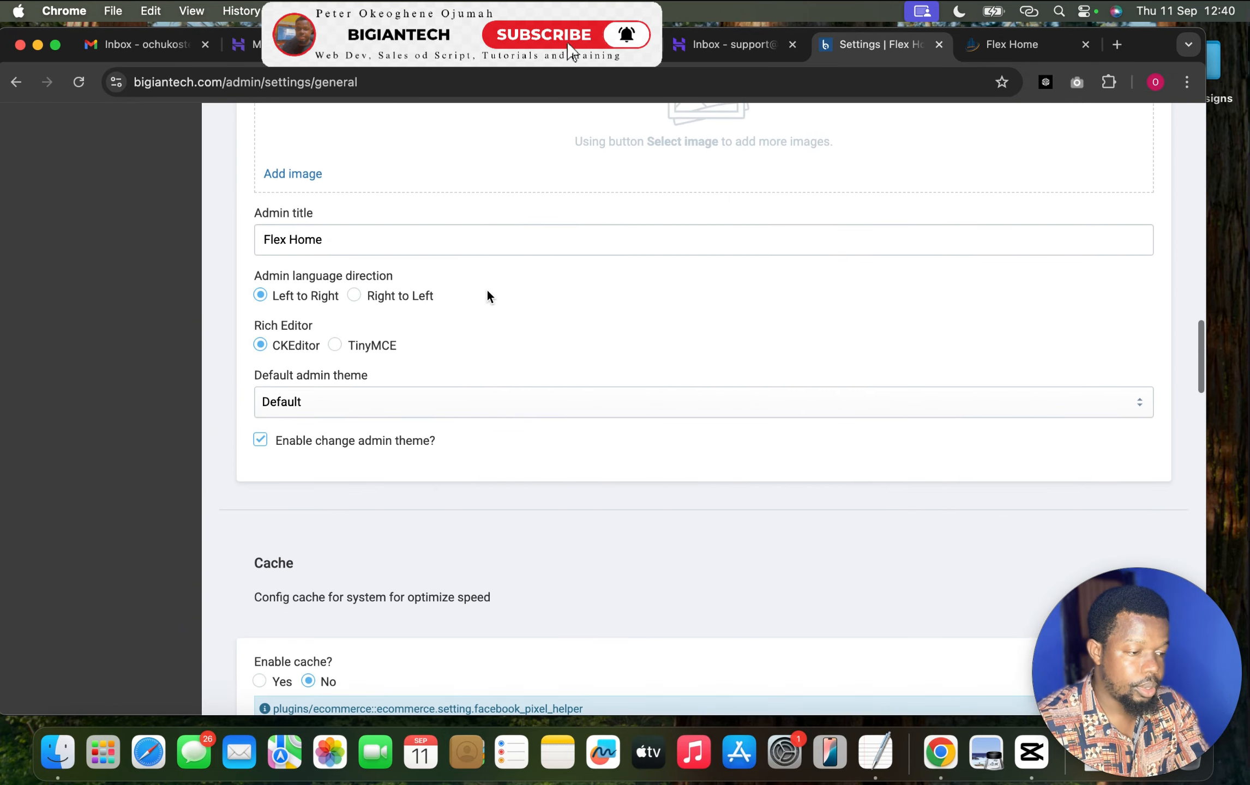
click(377, 270)
key(super+a)
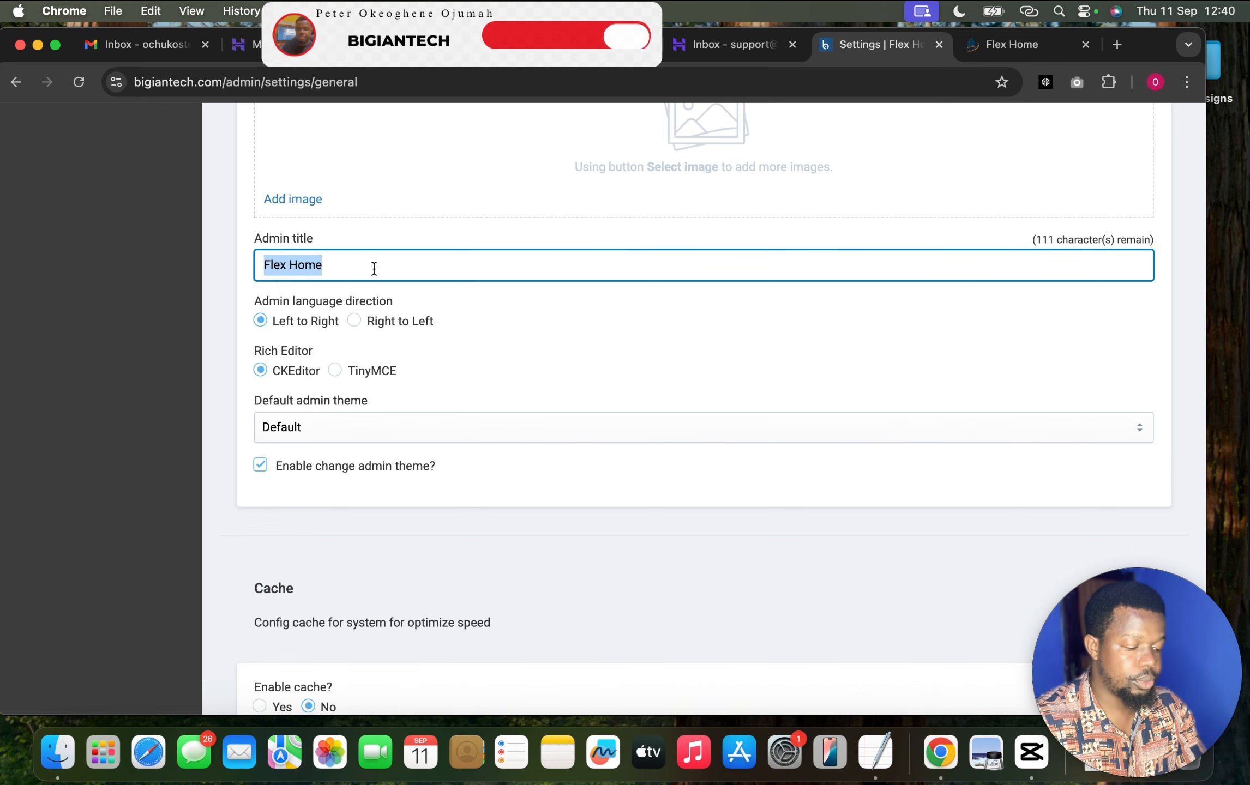
text(Bi)
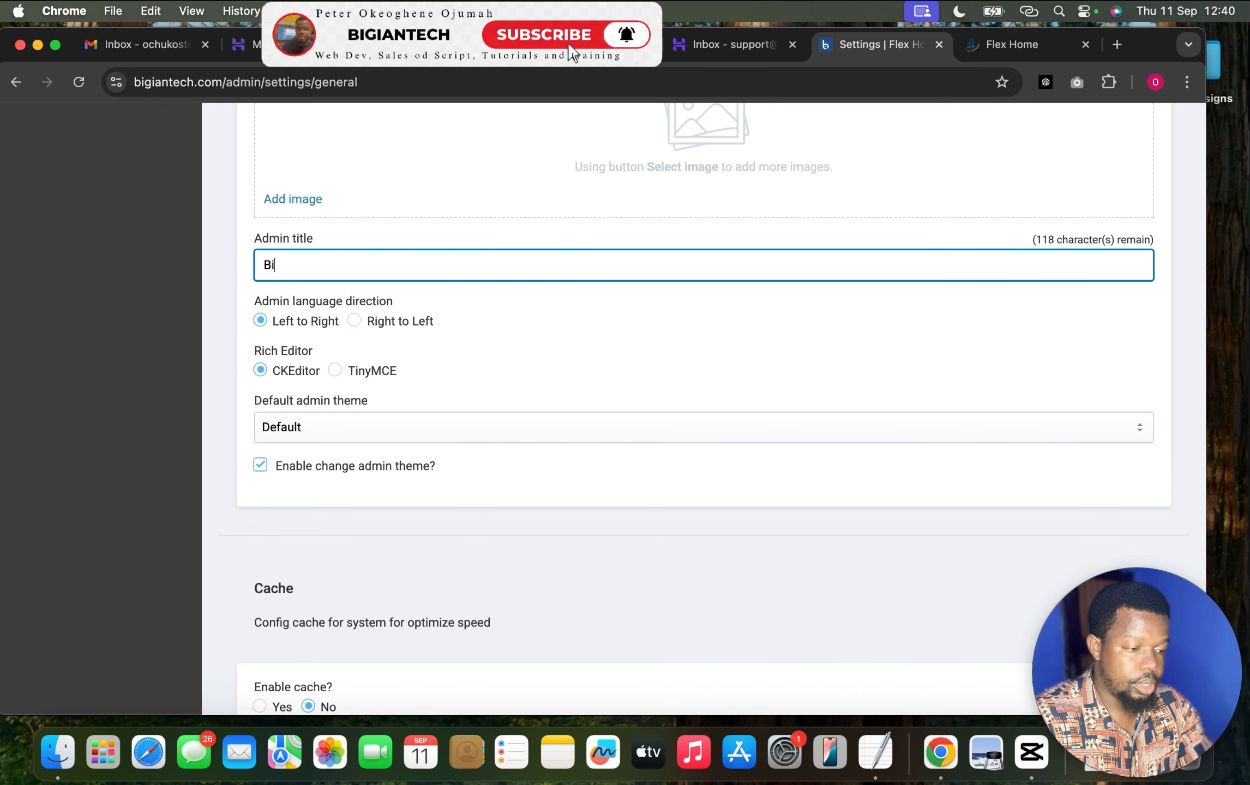
text(gi Ho)
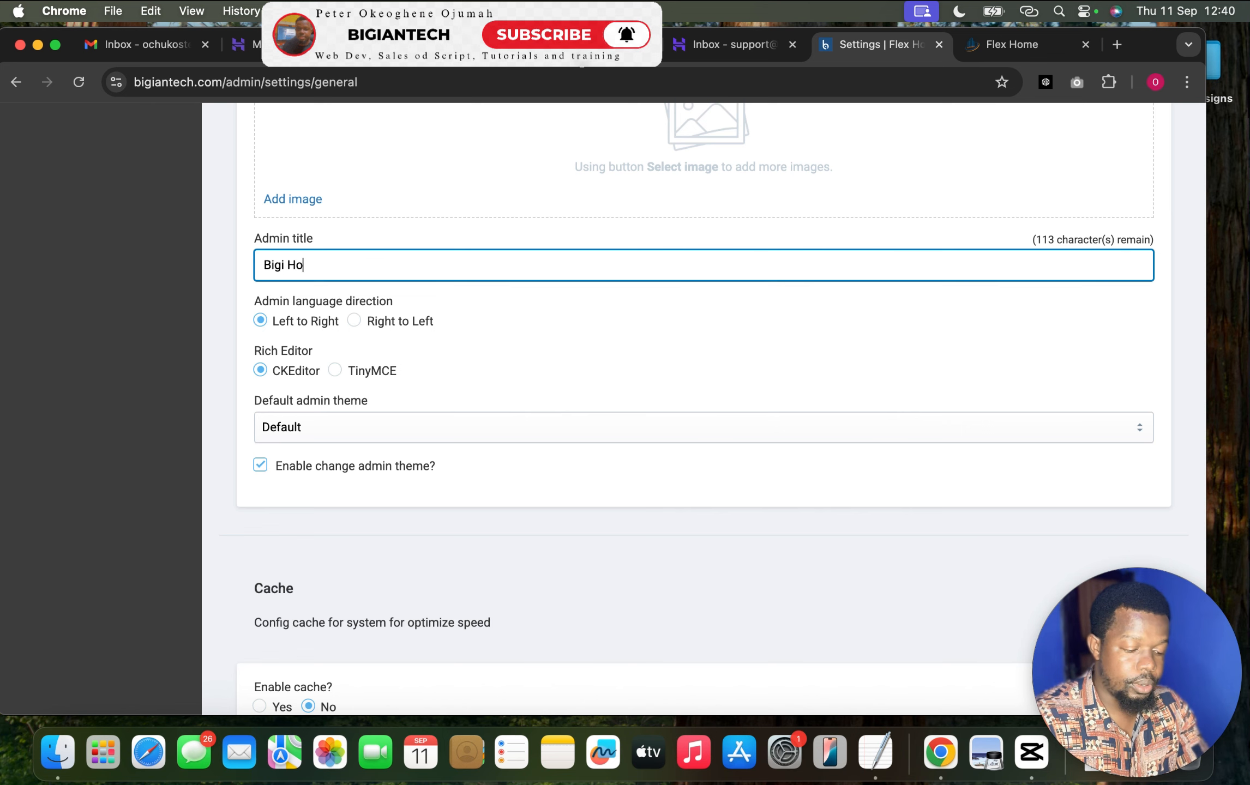
text(mes Real)
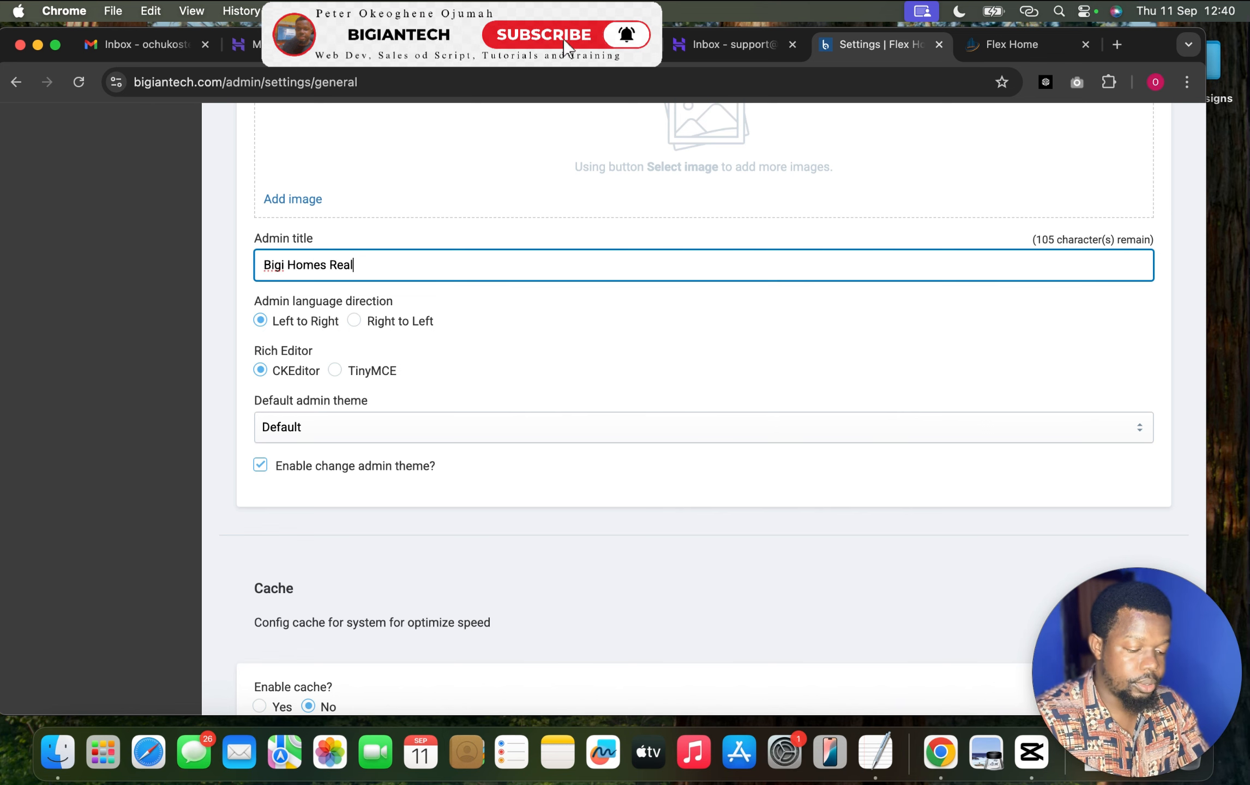
text(tors)
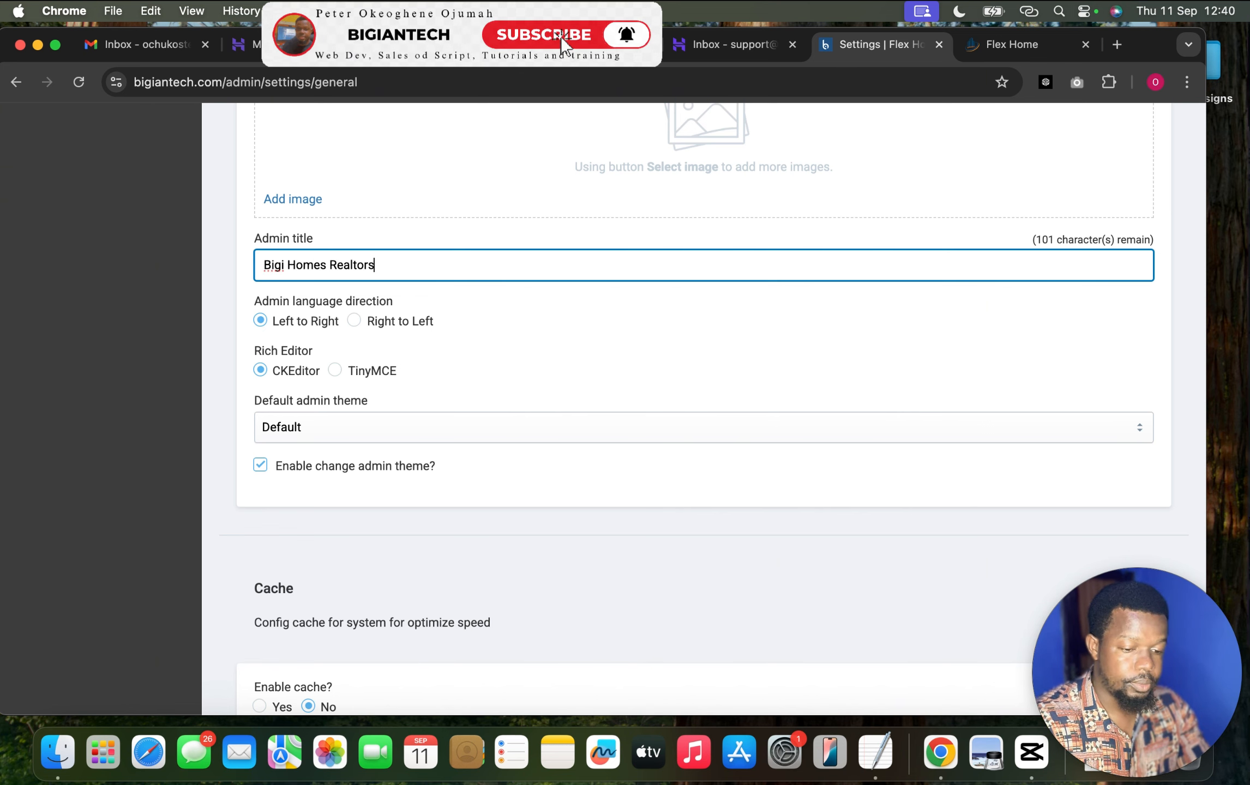
scroll(465, 304, down, 3)
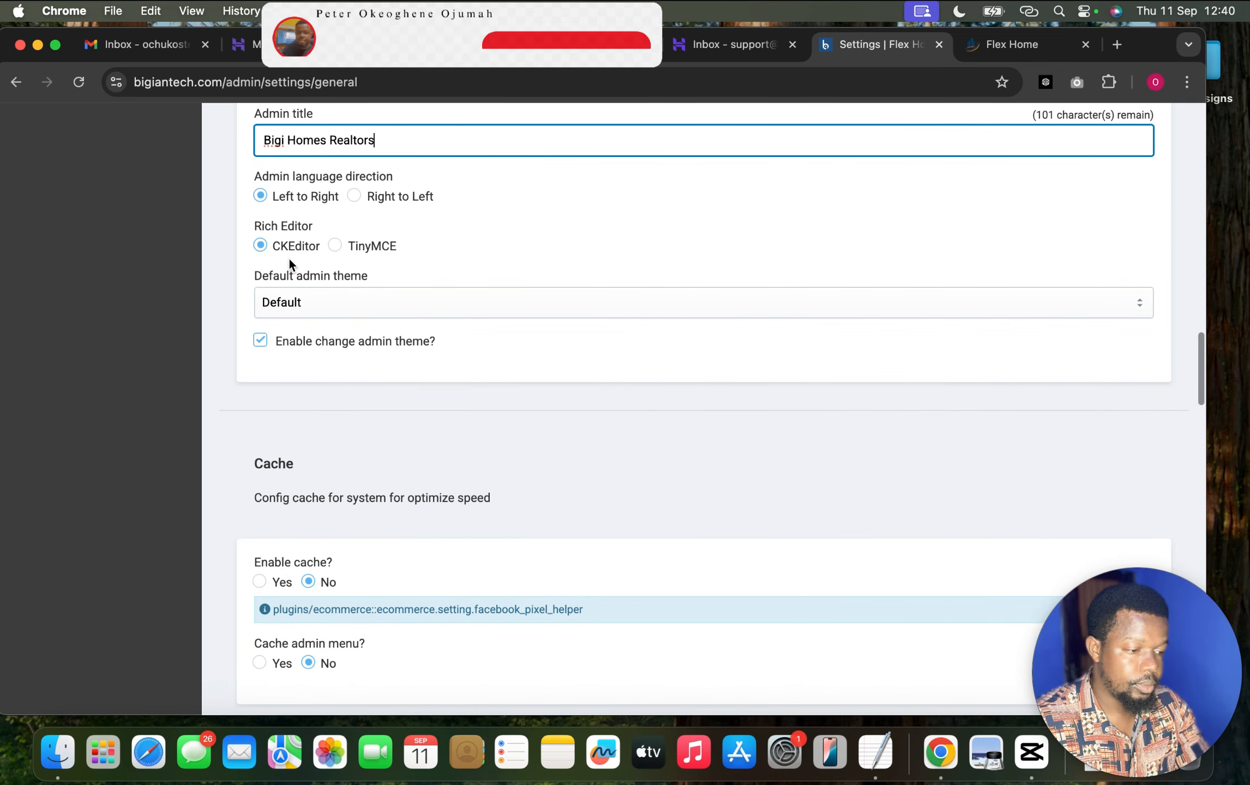
scroll(498, 294, down, 5)
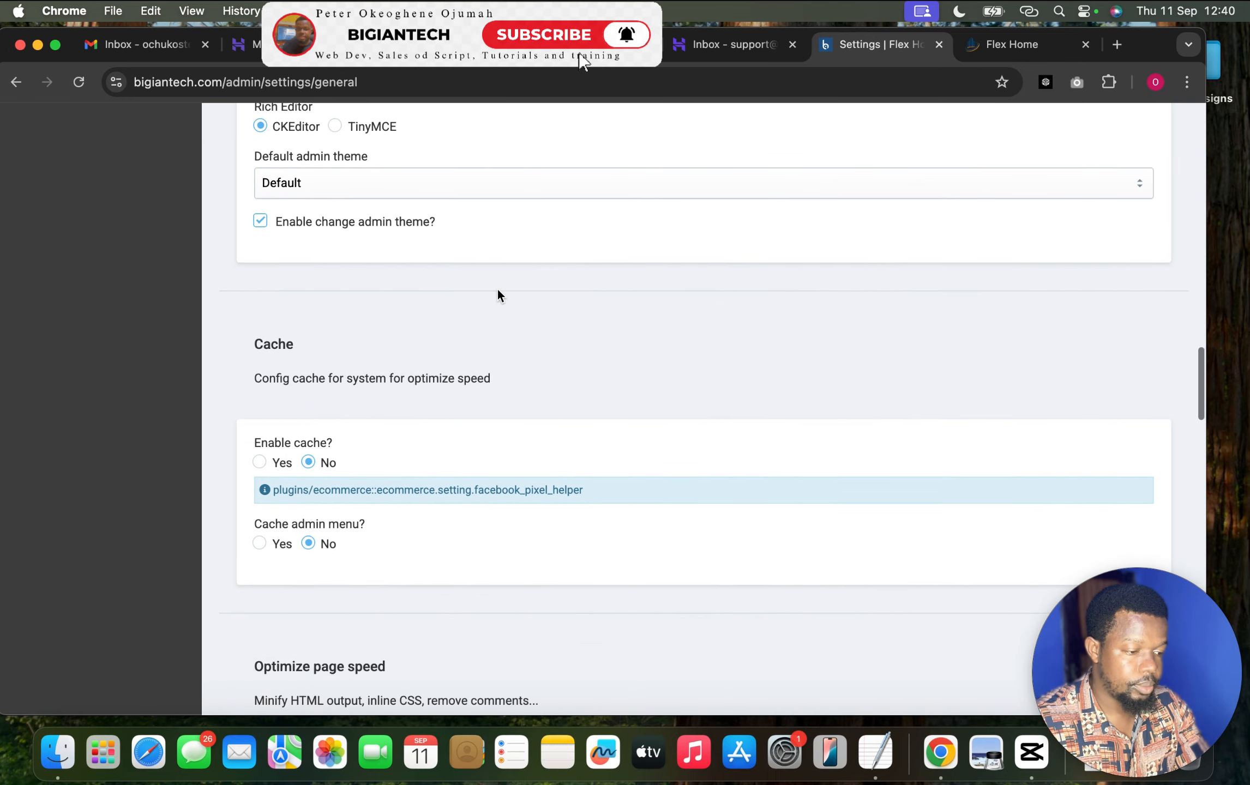
Step: Set both Enable cache and Cache admin menu to Yes under Cache settings
scroll(498, 295, down, 1)
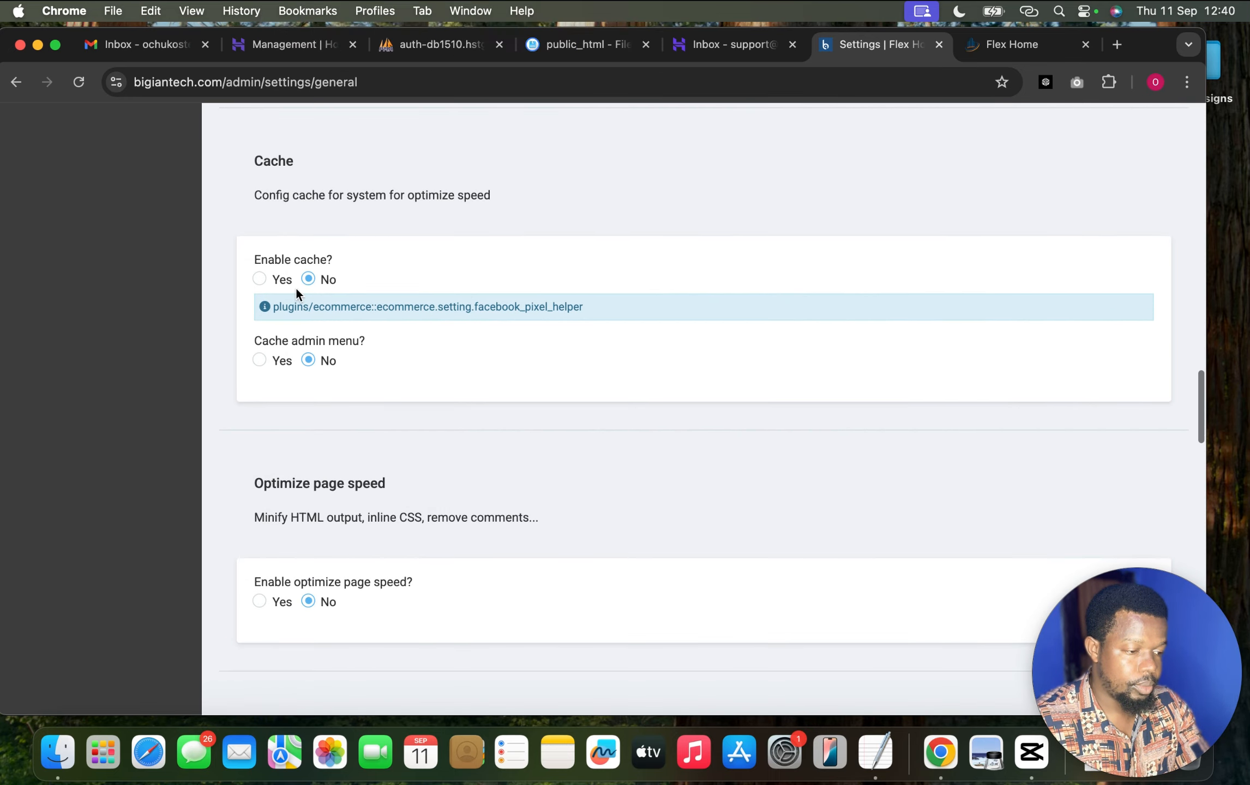
click(261, 280)
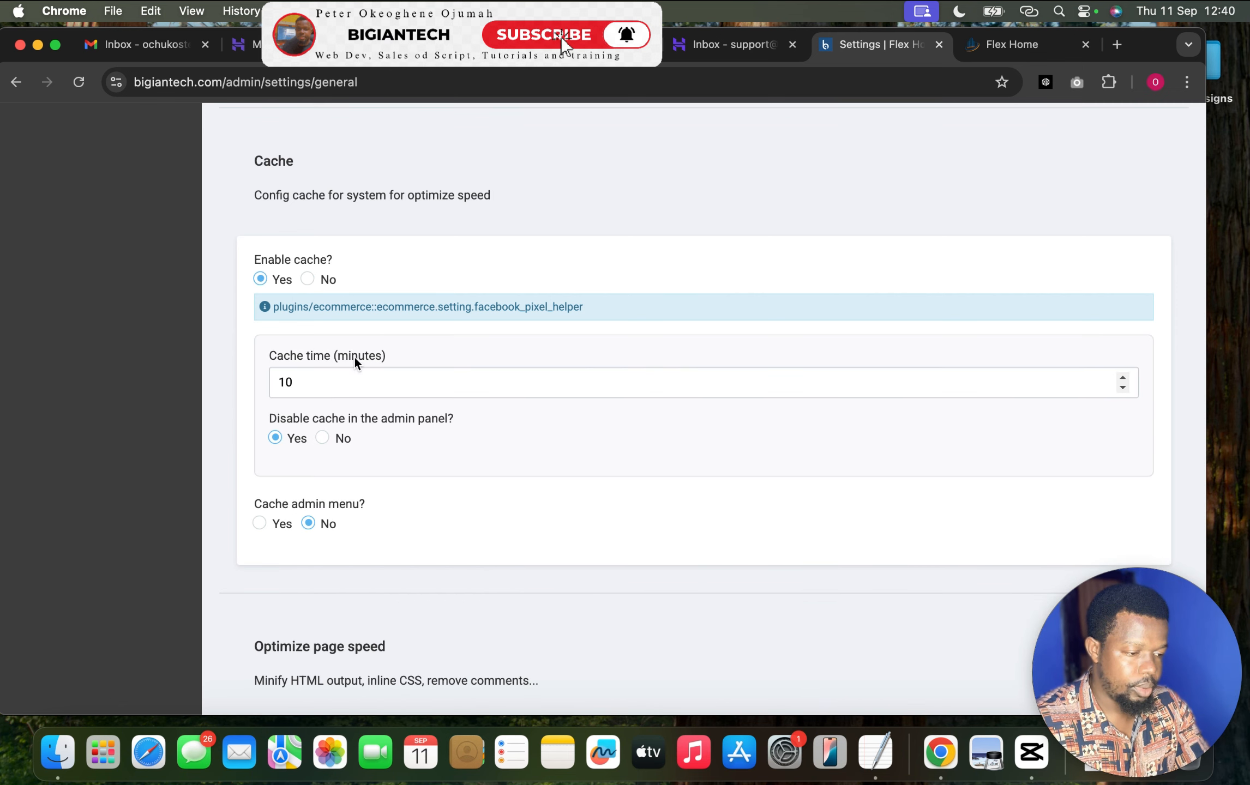
scroll(436, 235, down, 4)
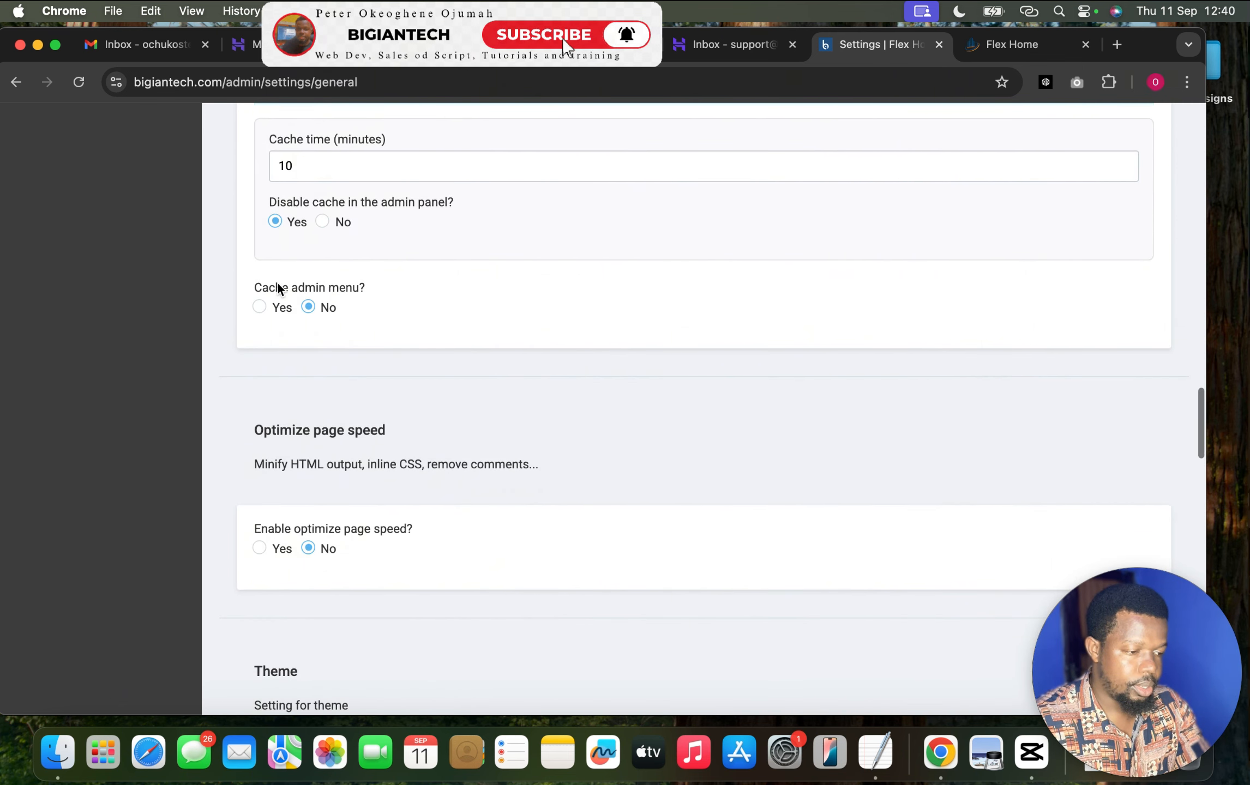
click(261, 308)
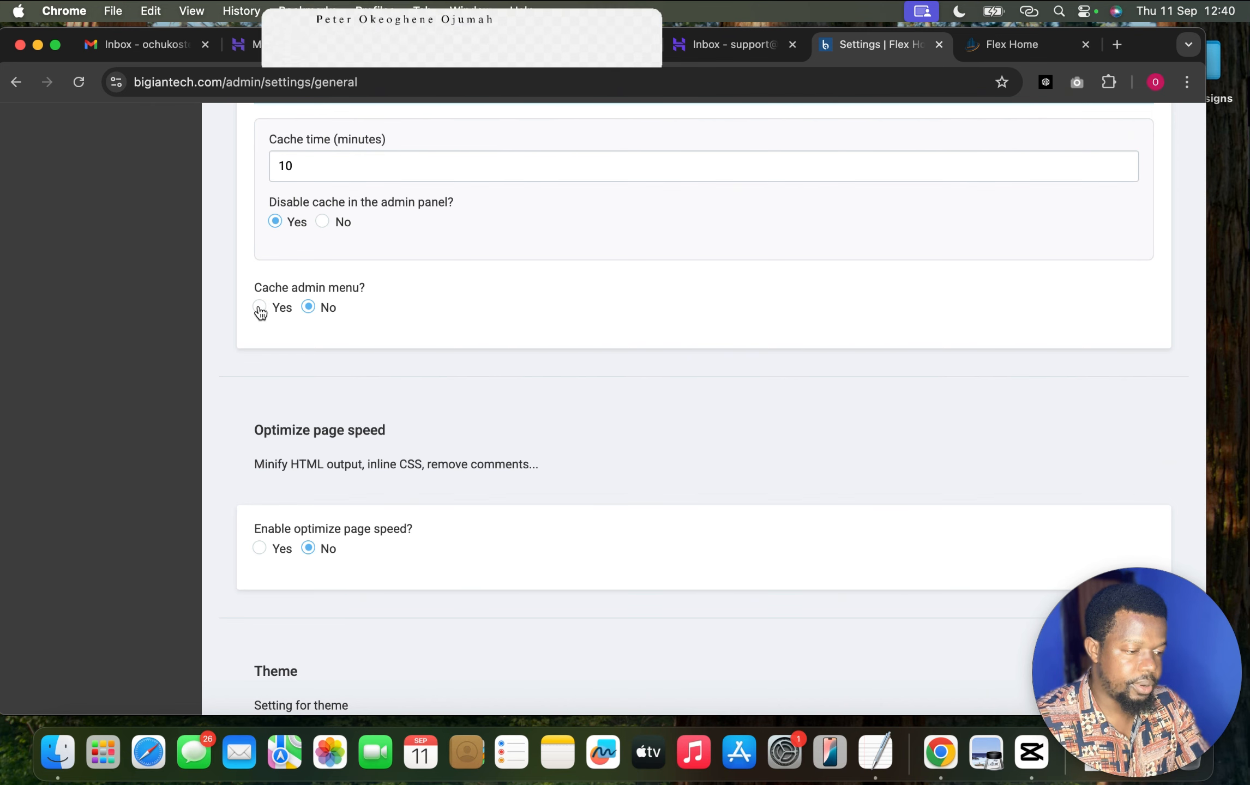
scroll(434, 330, down, 5)
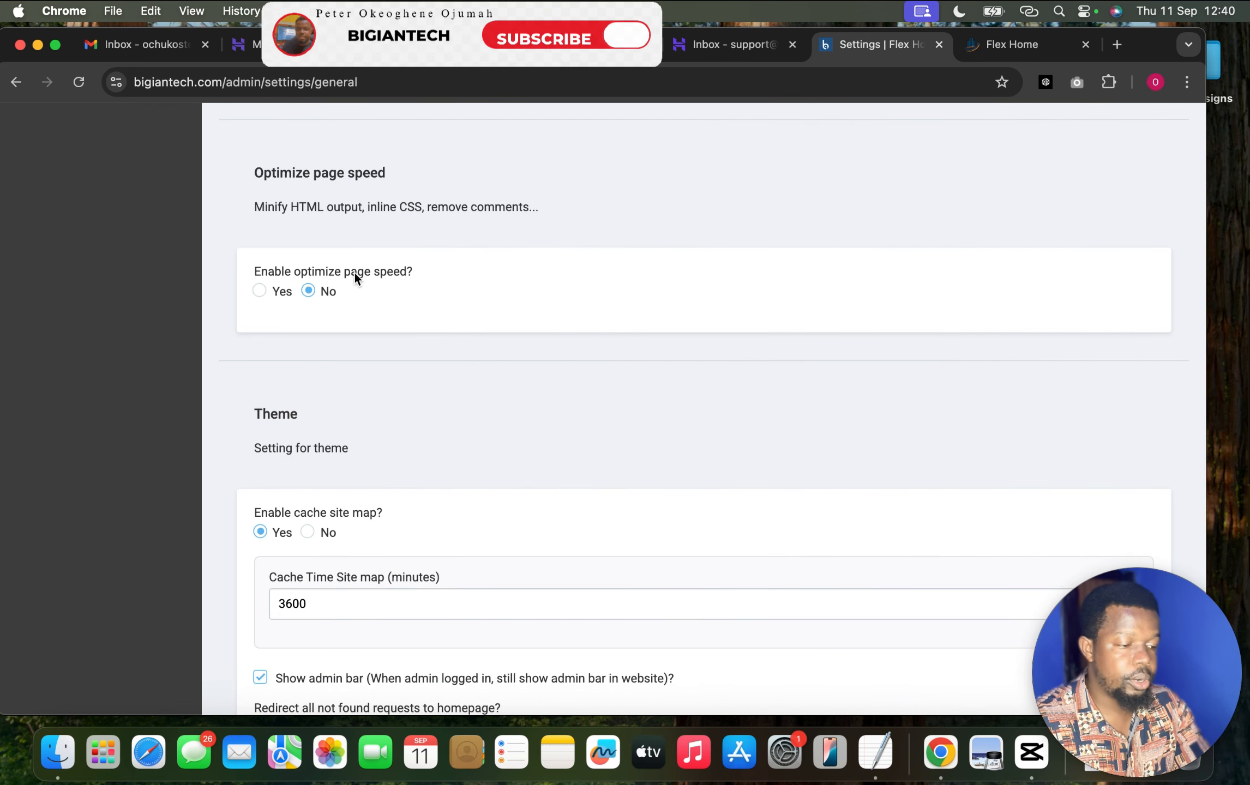
click(261, 292)
scroll(381, 334, down, 2)
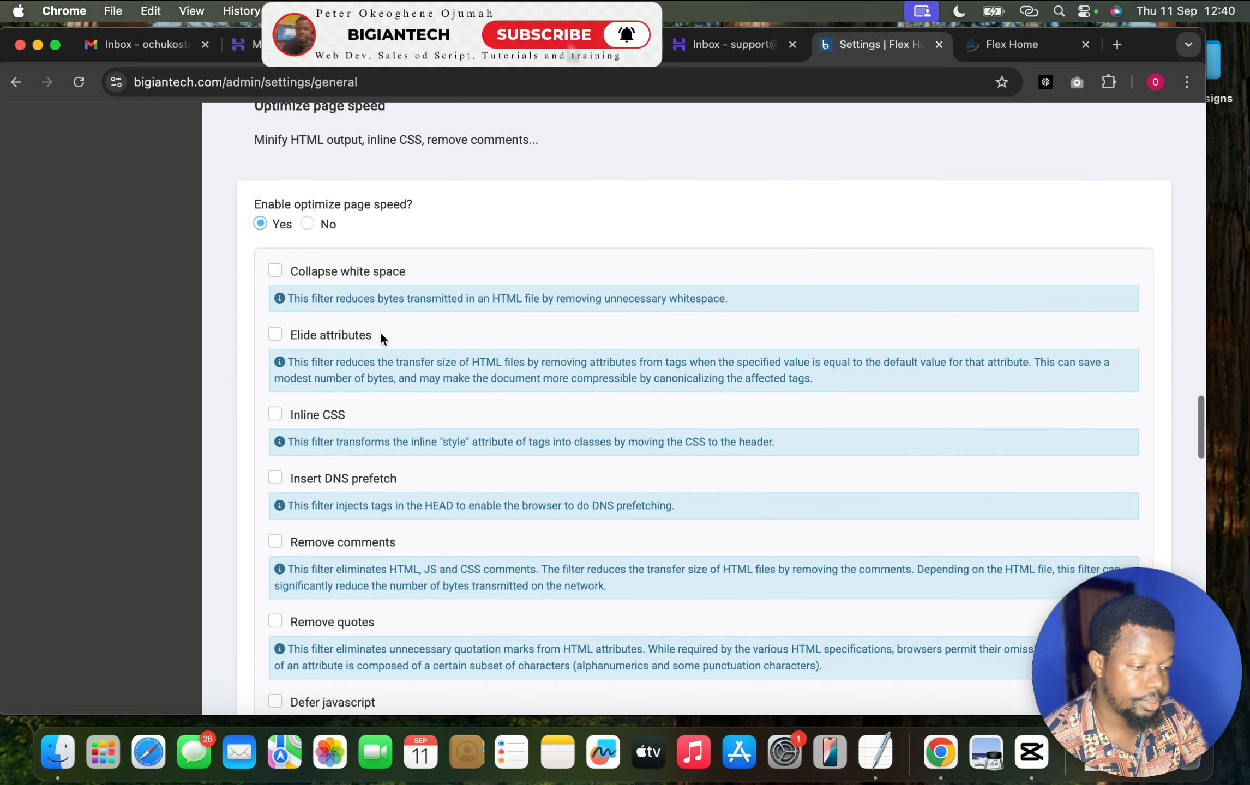
scroll(445, 242, down, 5)
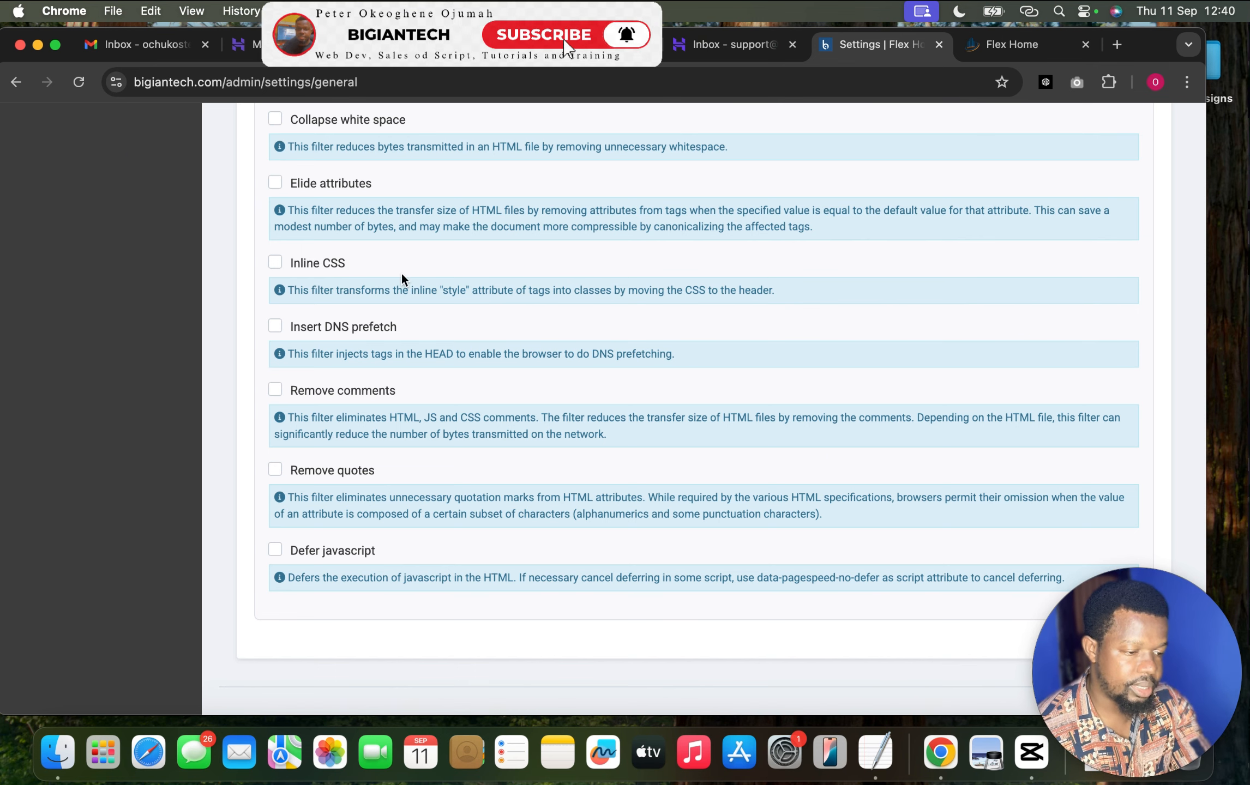
scroll(447, 361, up, 3)
scroll(447, 364, up, 1)
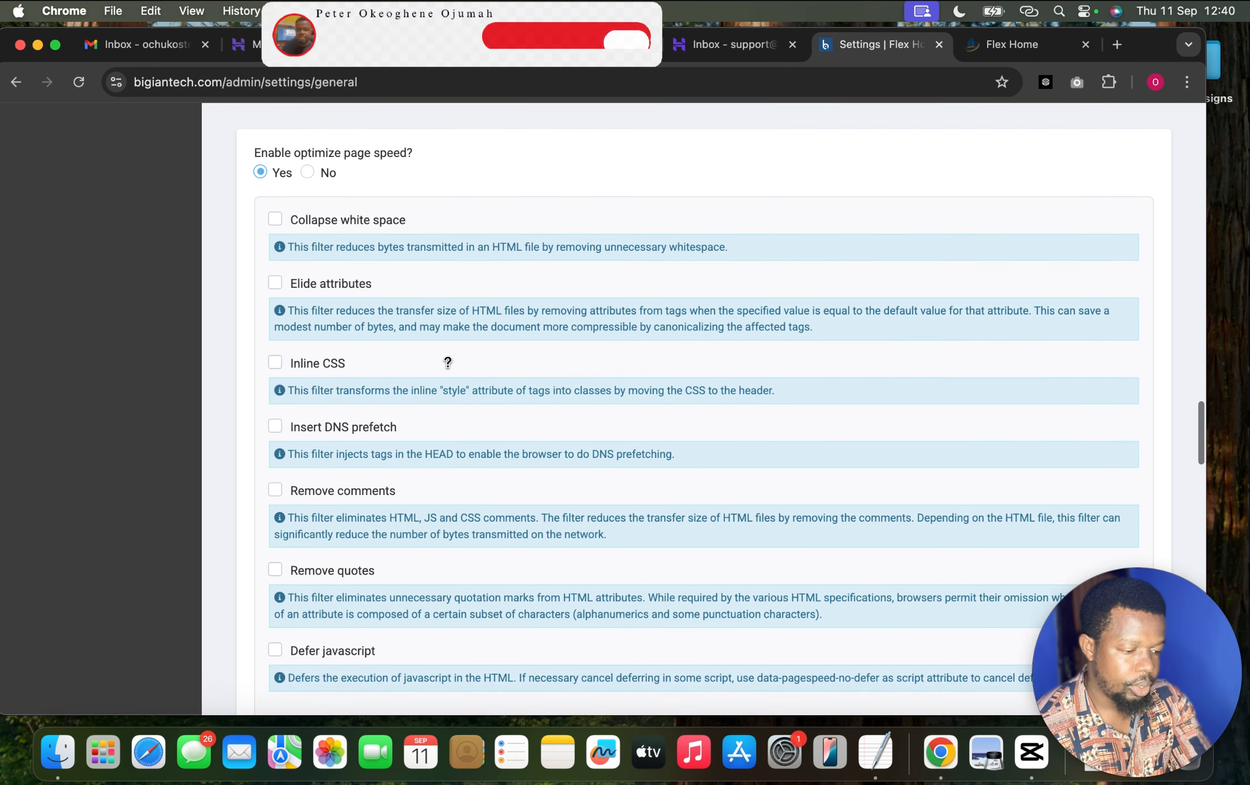
scroll(448, 363, down, 4)
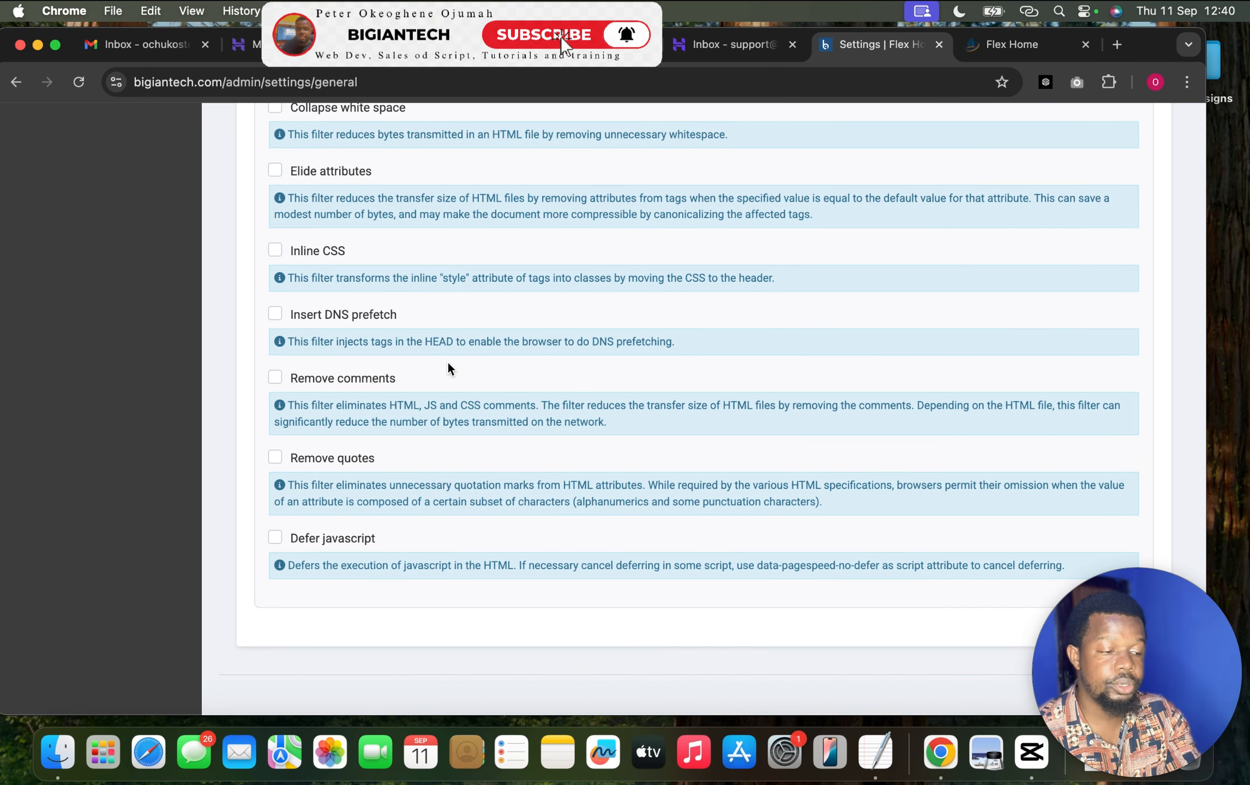
scroll(447, 362, up, 7)
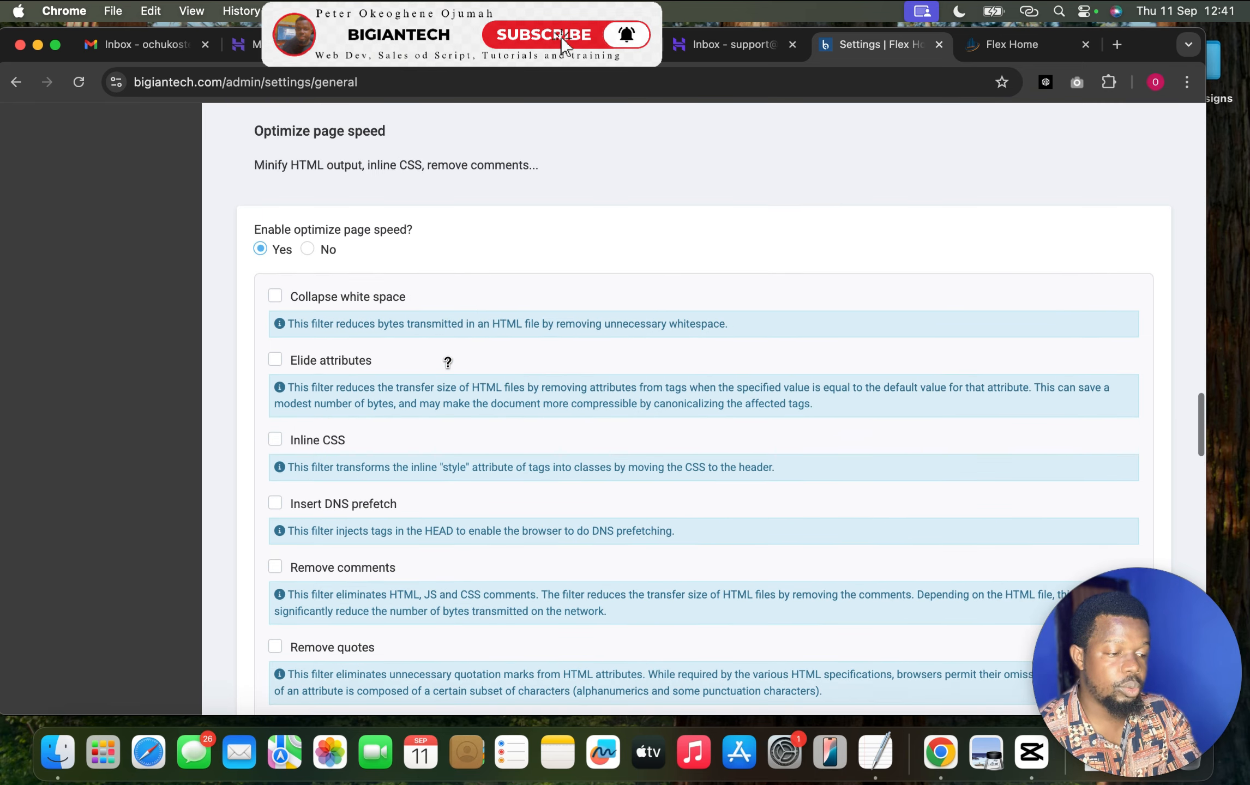
scroll(447, 362, up, 3)
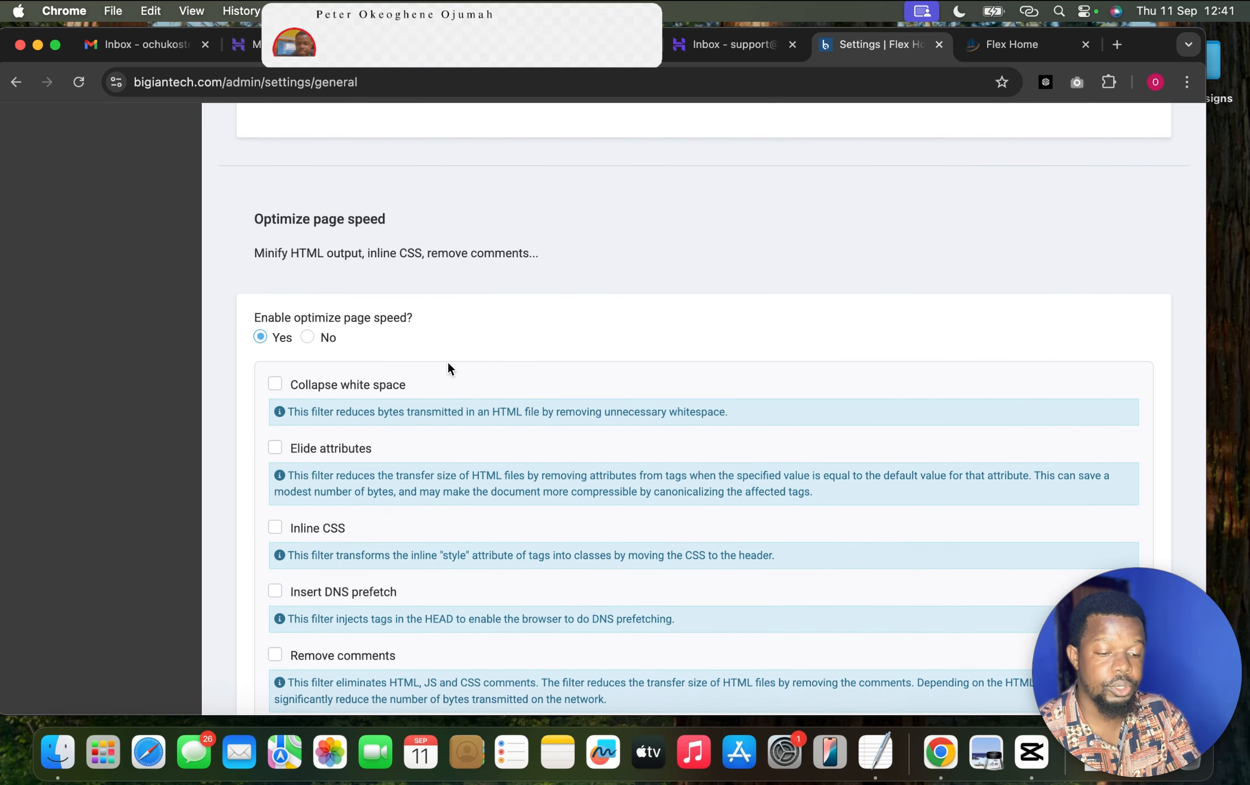
scroll(449, 369, down, 2)
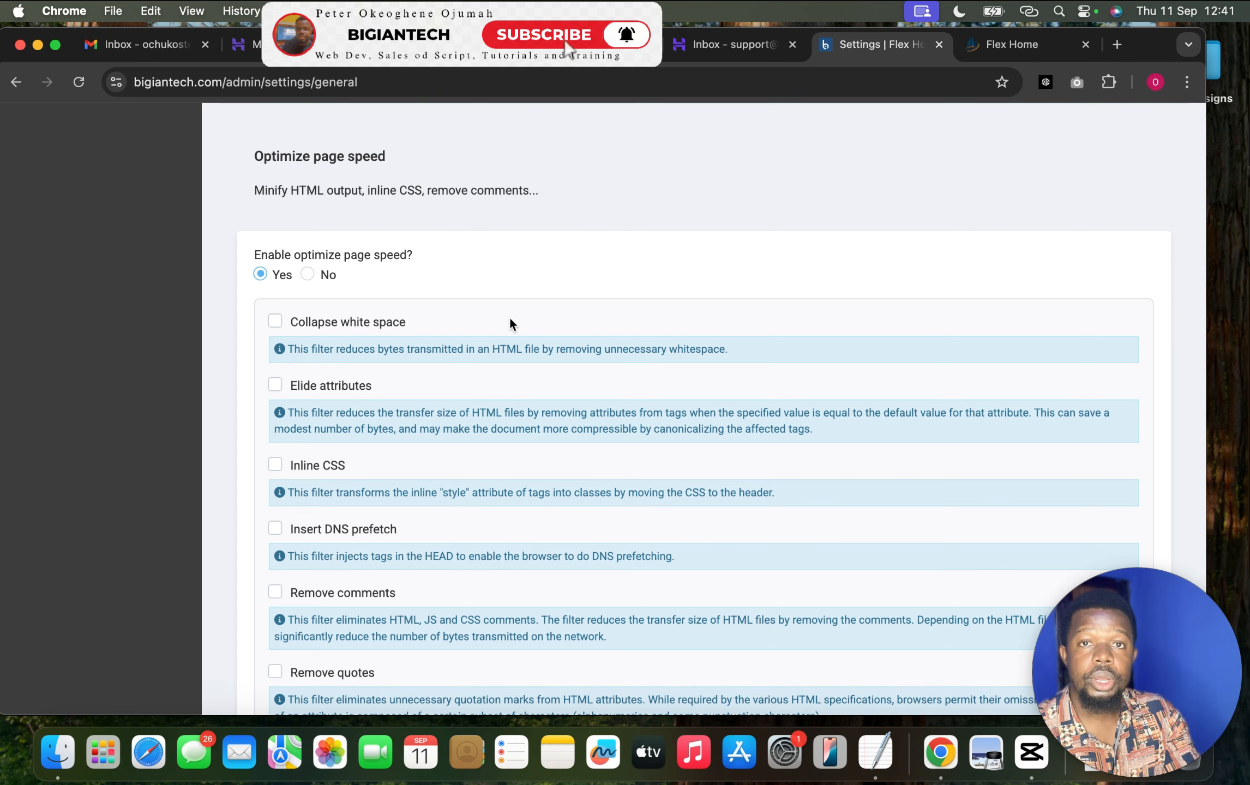
scroll(510, 323, down, 5)
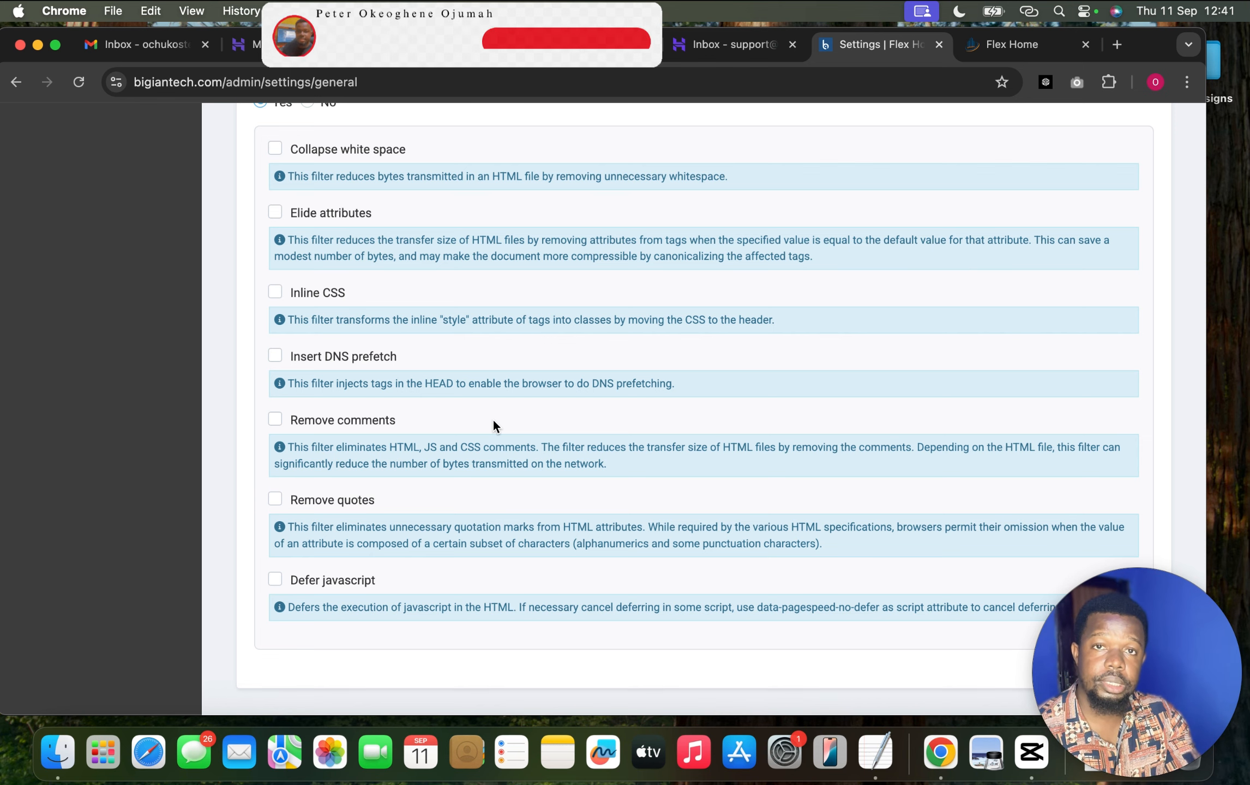
scroll(493, 421, up, 3)
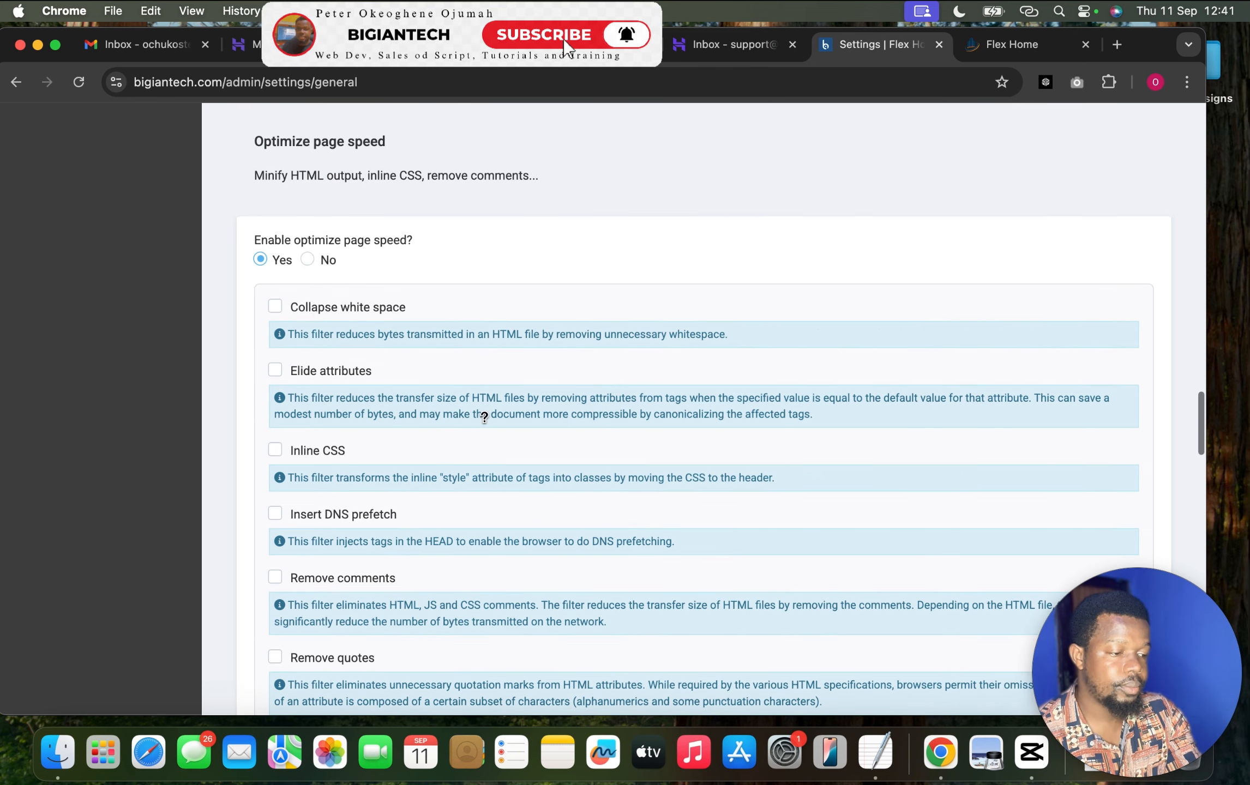
click(309, 260)
scroll(309, 259, down, 5)
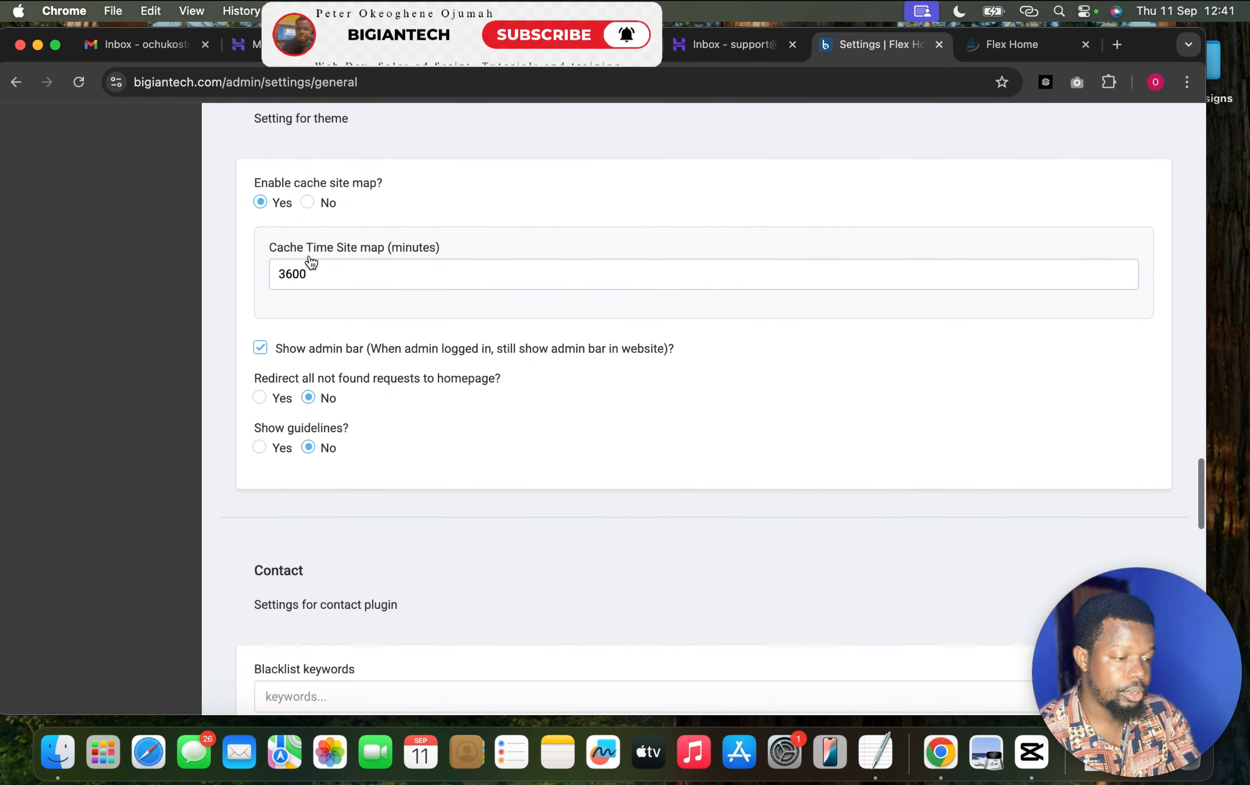
scroll(403, 194, up, 1)
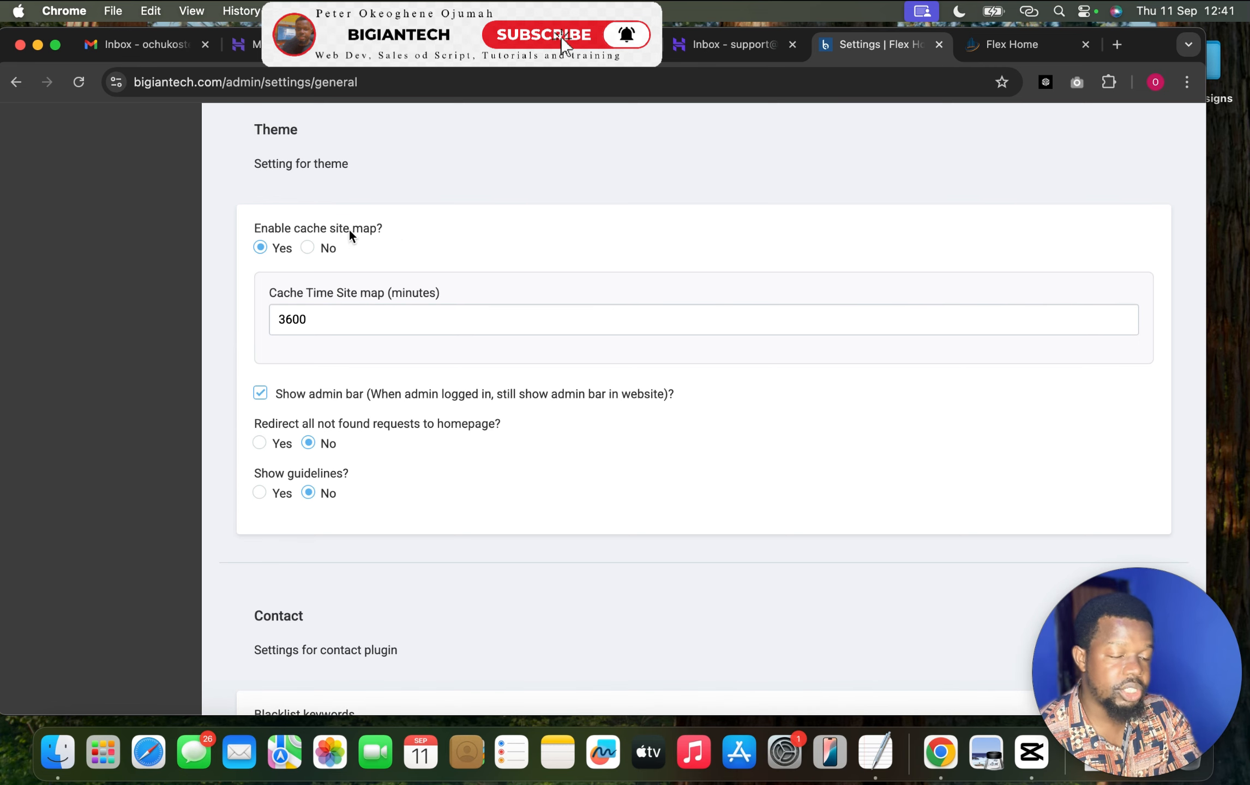
scroll(418, 250, down, 5)
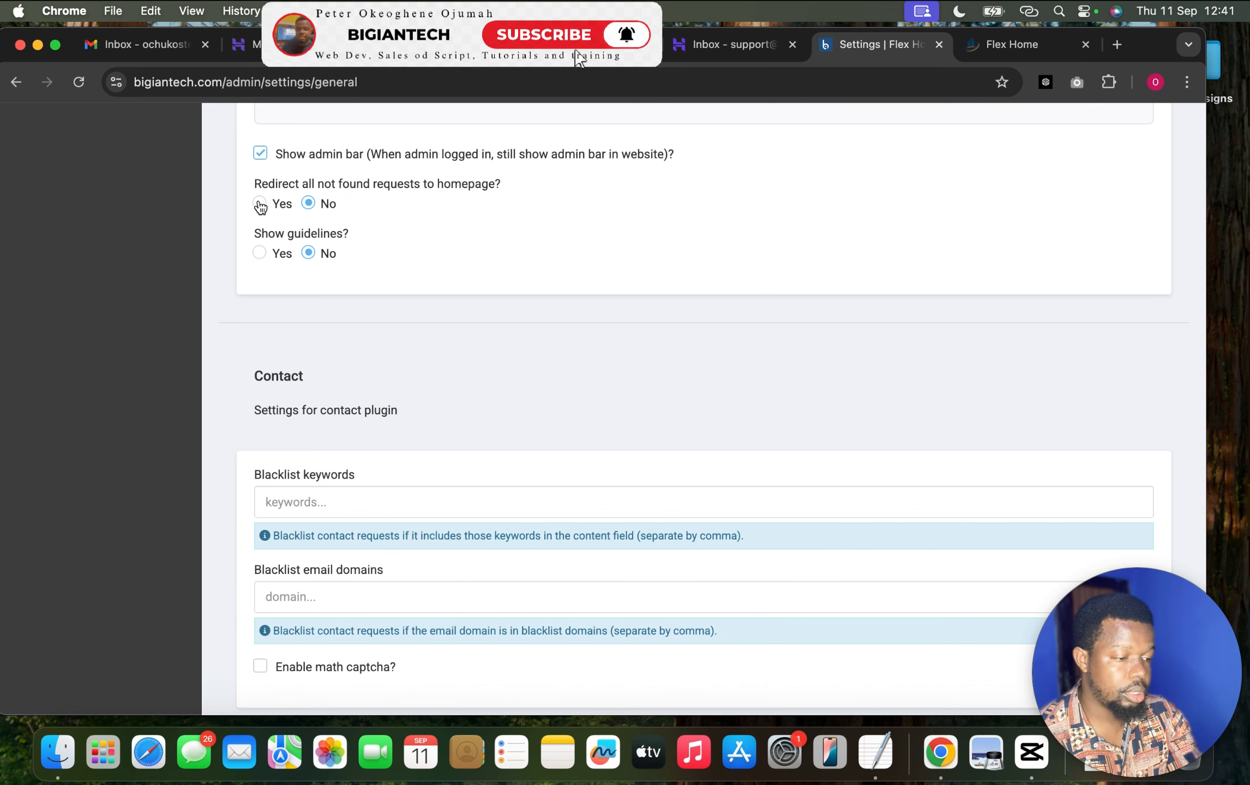
scroll(461, 279, down, 3)
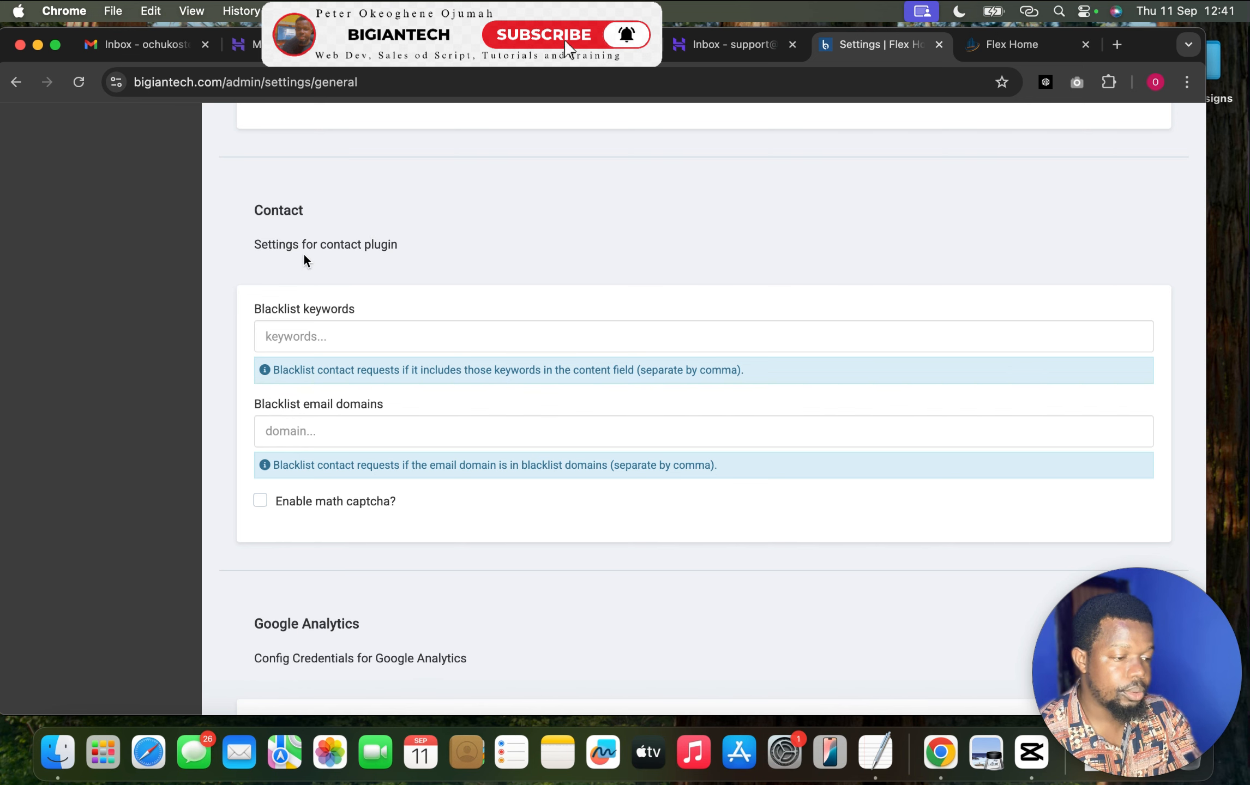
scroll(394, 328, down, 2)
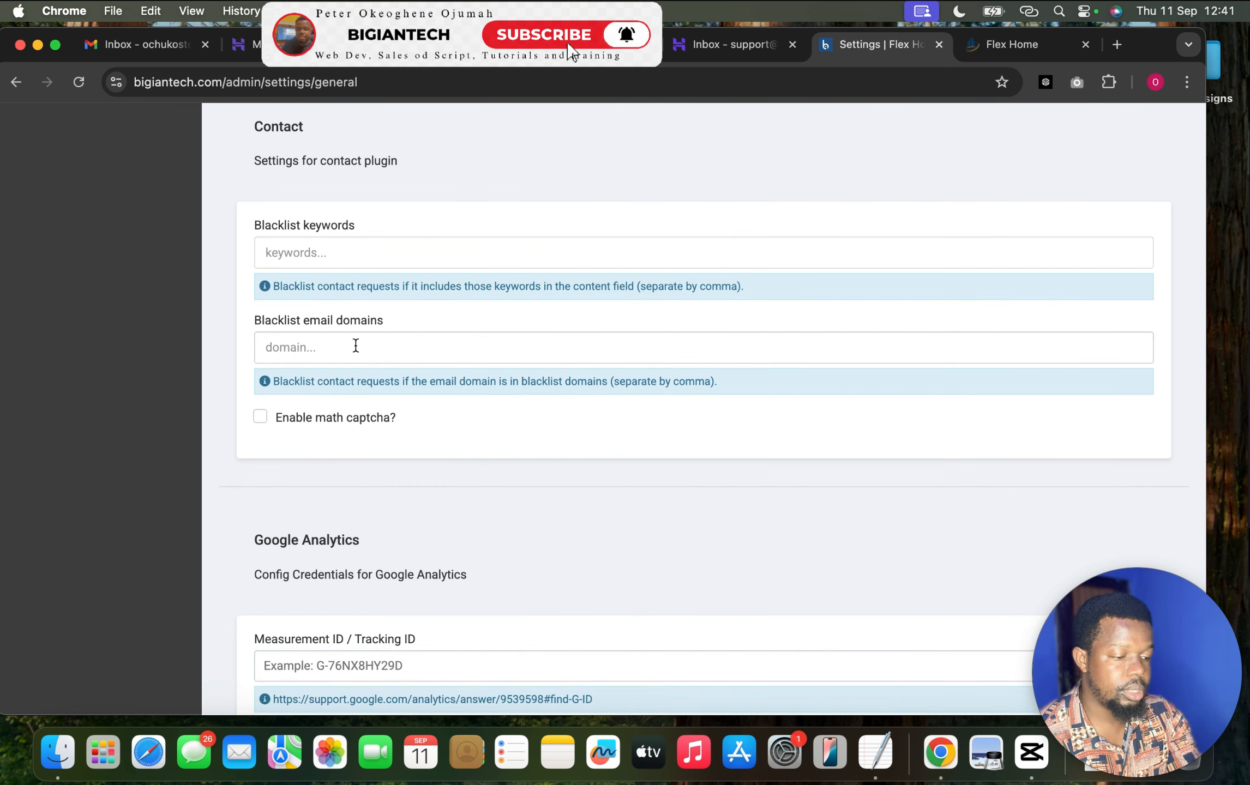
scroll(407, 406, down, 4)
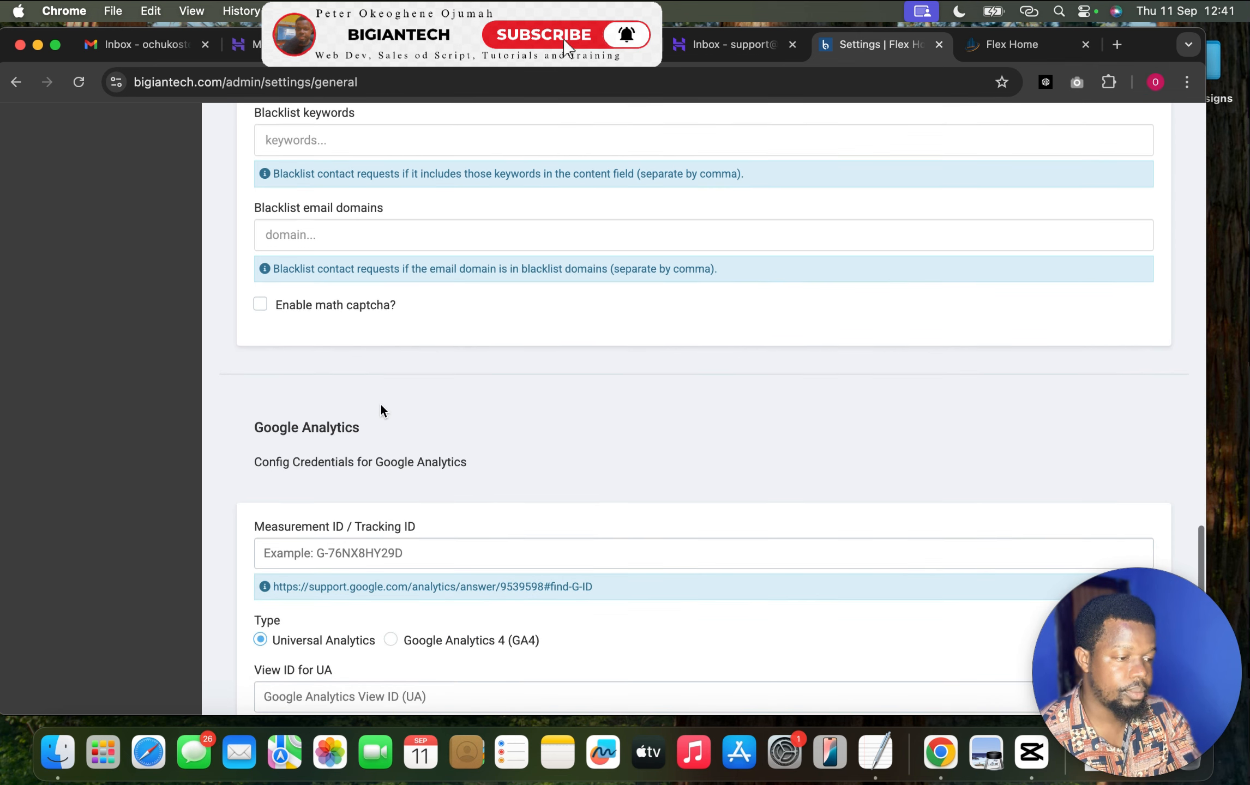
scroll(376, 402, up, 2)
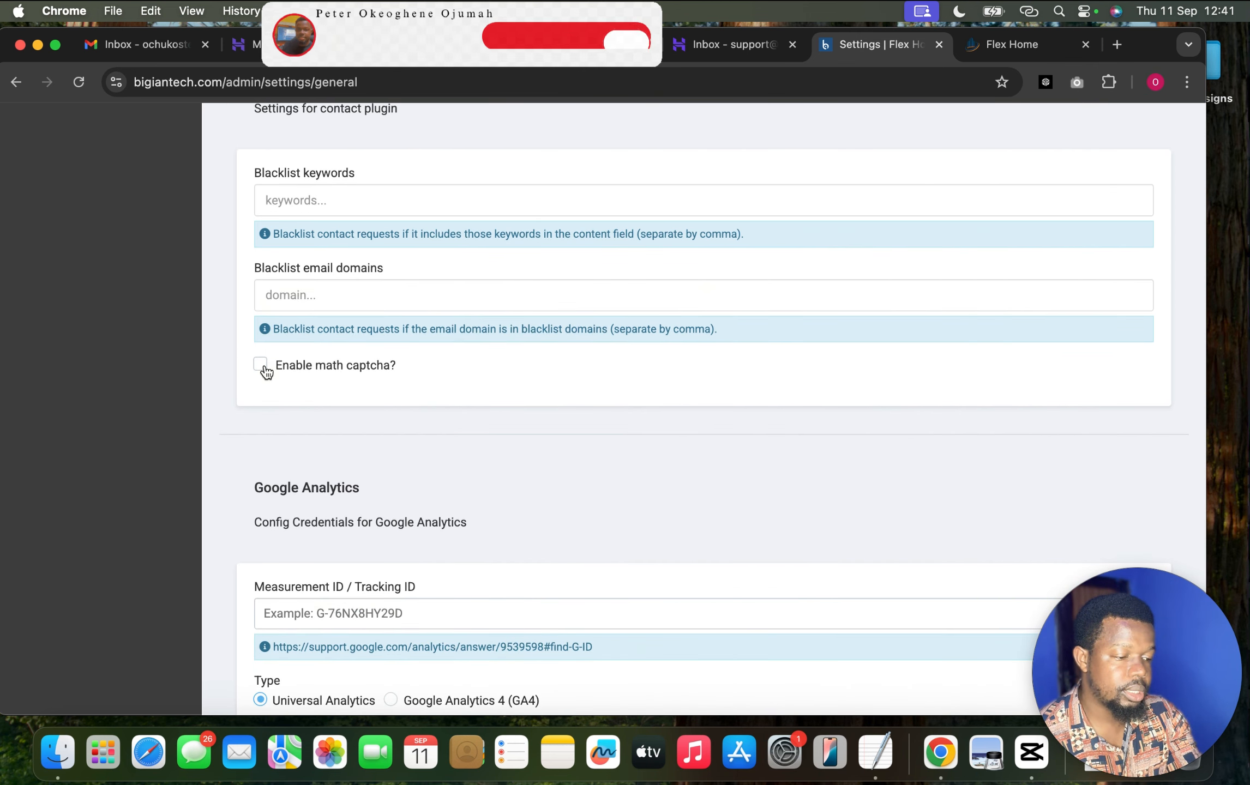
Step: Tick 'Enable math captcha?' for contact forms and scroll down to the Captcha section
click(265, 370)
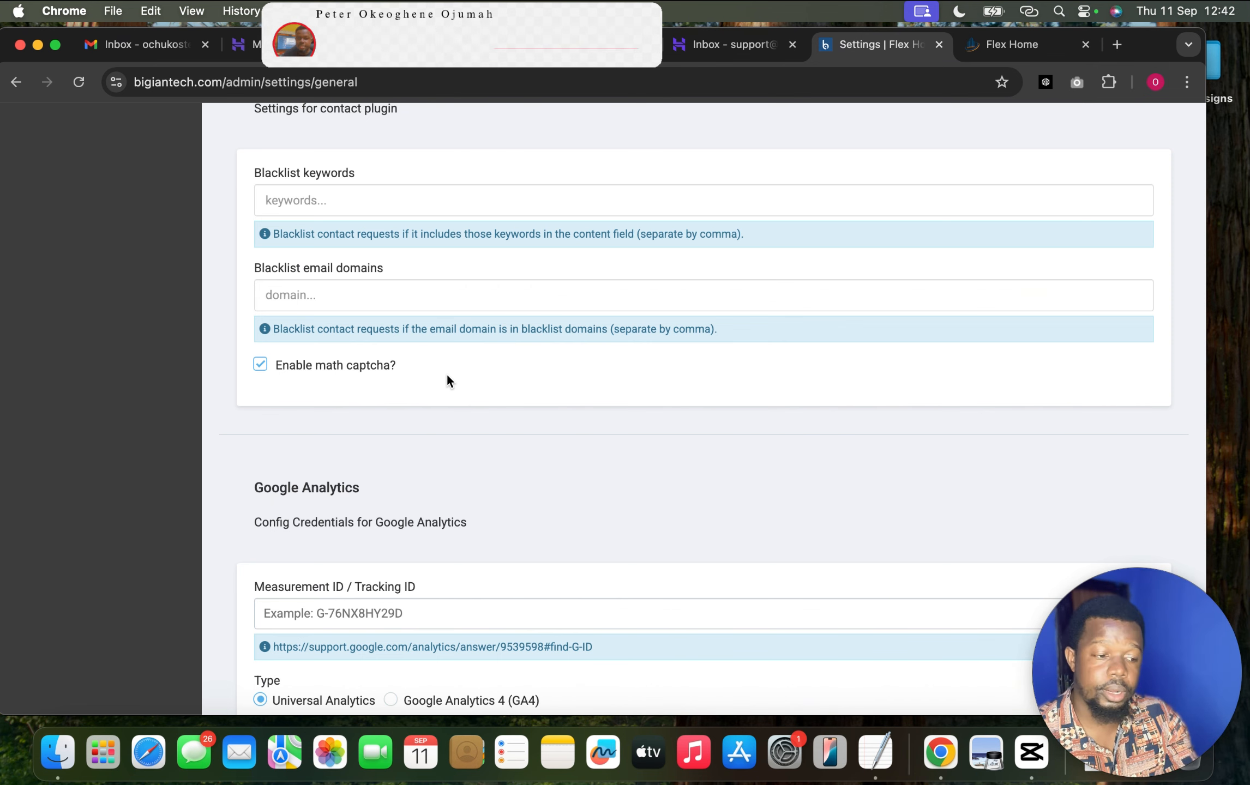
scroll(446, 376, down, 7)
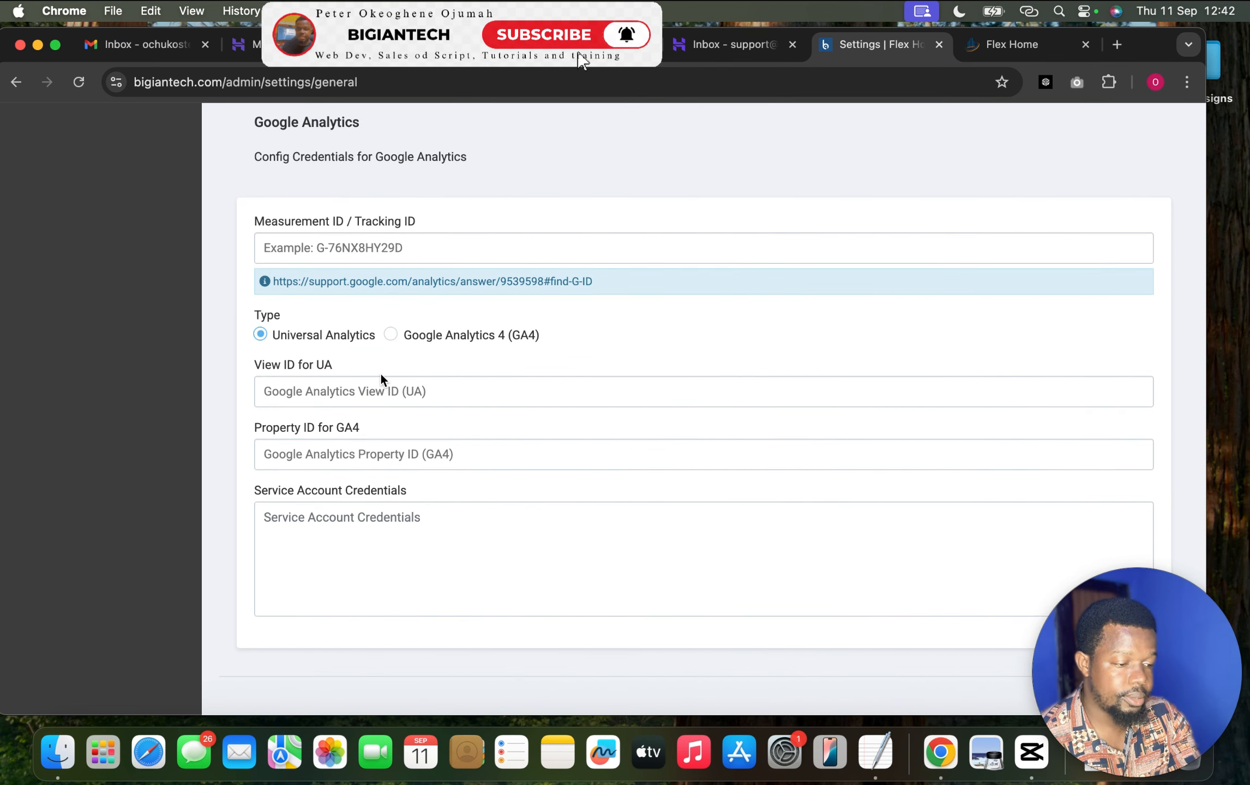
scroll(382, 380, up, 1)
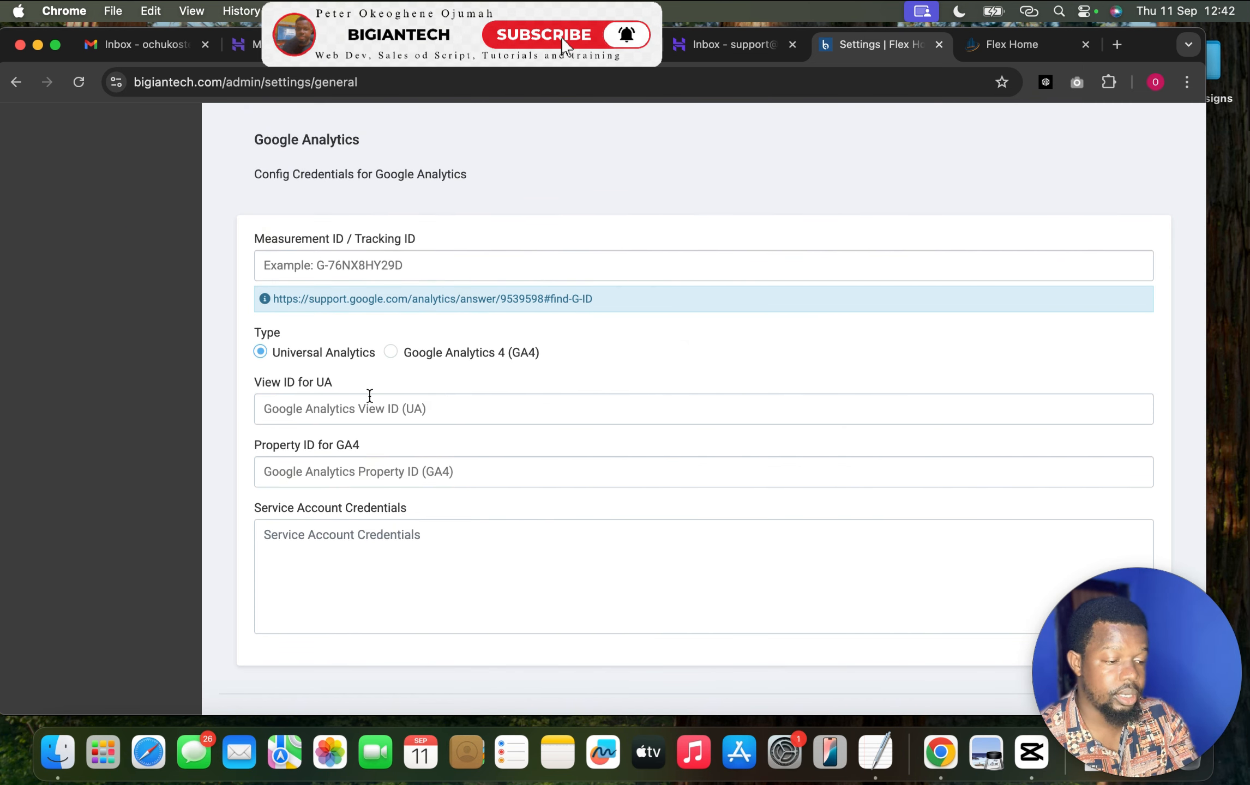
scroll(383, 415, down, 2)
scroll(383, 417, down, 15)
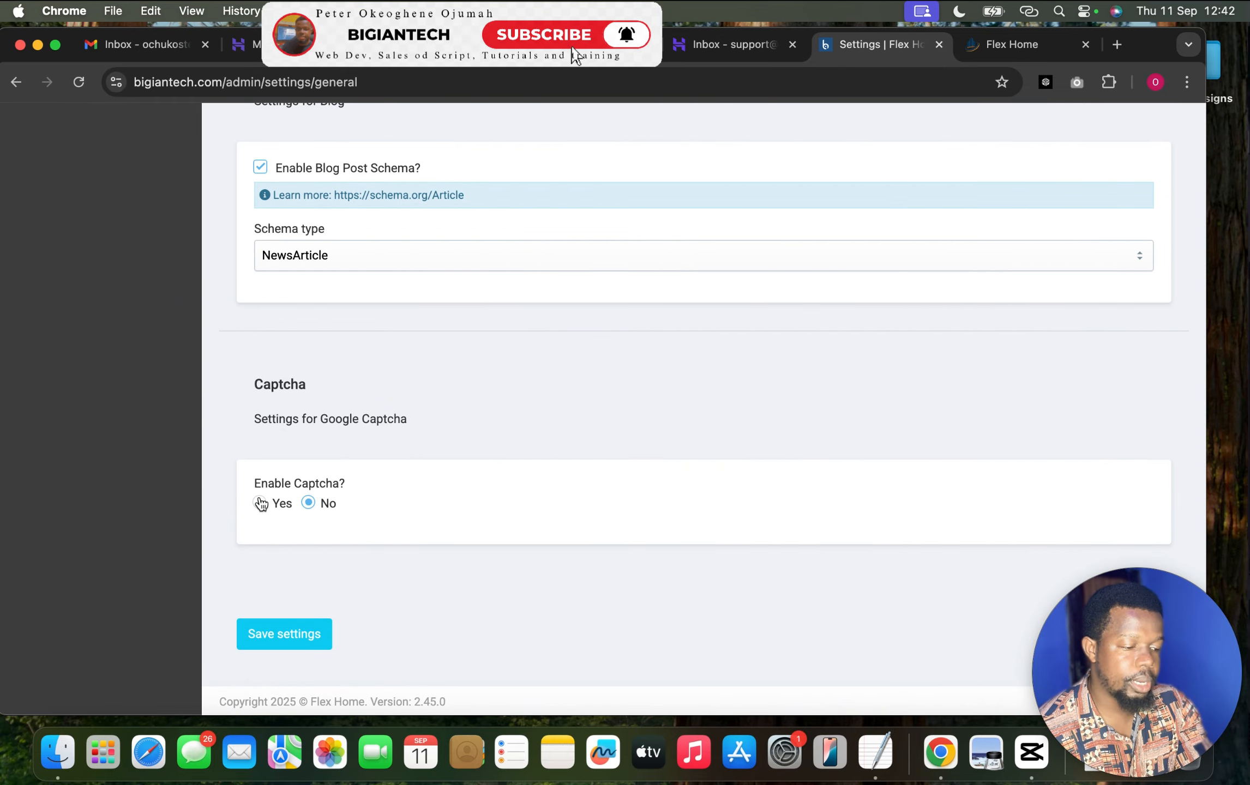
Step: Toggle Enable Captcha to Yes to preview its options, then set it back to No
click(261, 504)
scroll(416, 539, down, 4)
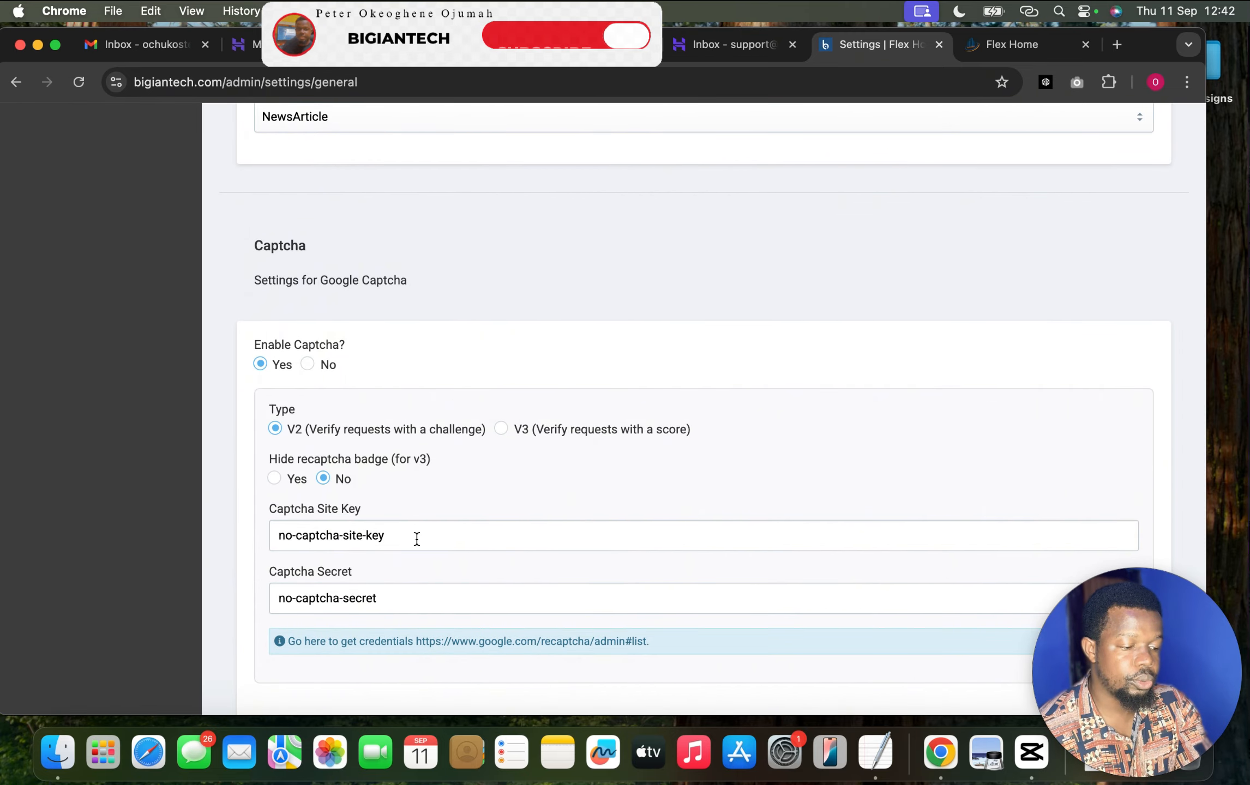
click(306, 320)
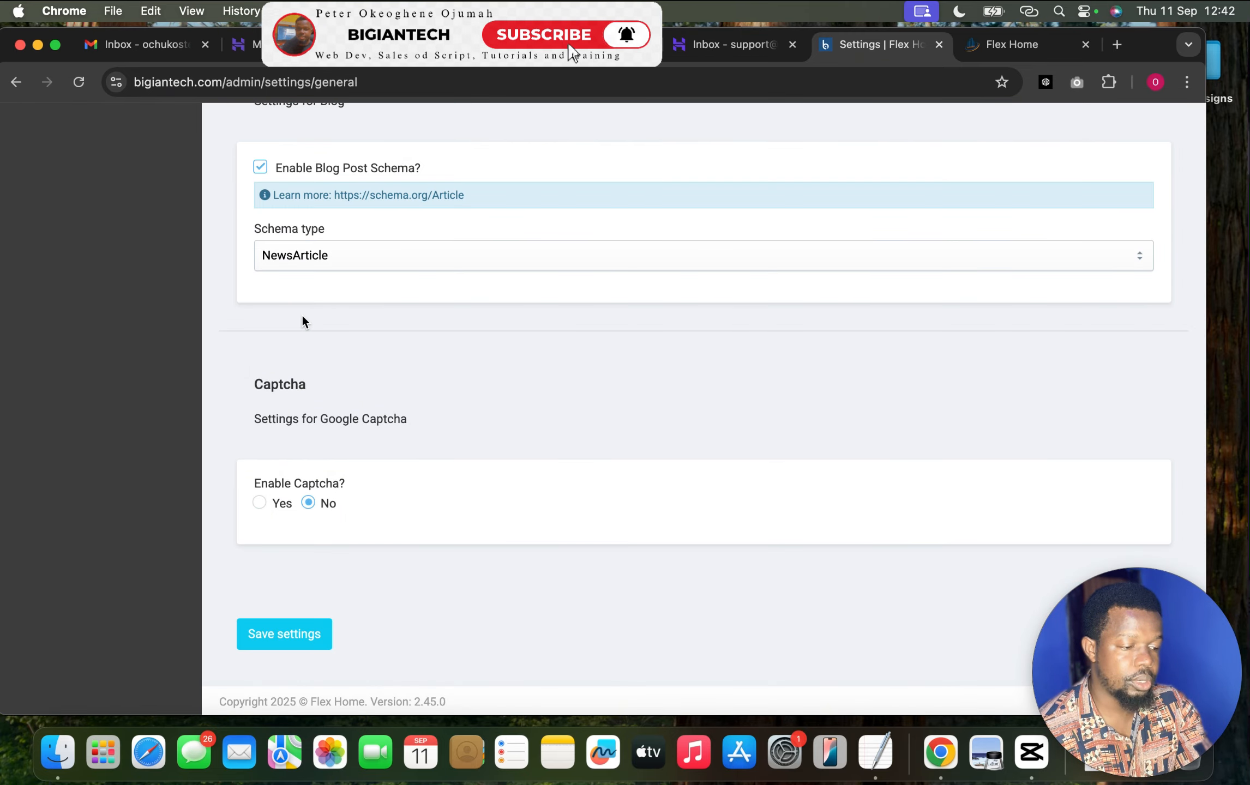
scroll(344, 424, up, 10)
scroll(344, 423, up, 10)
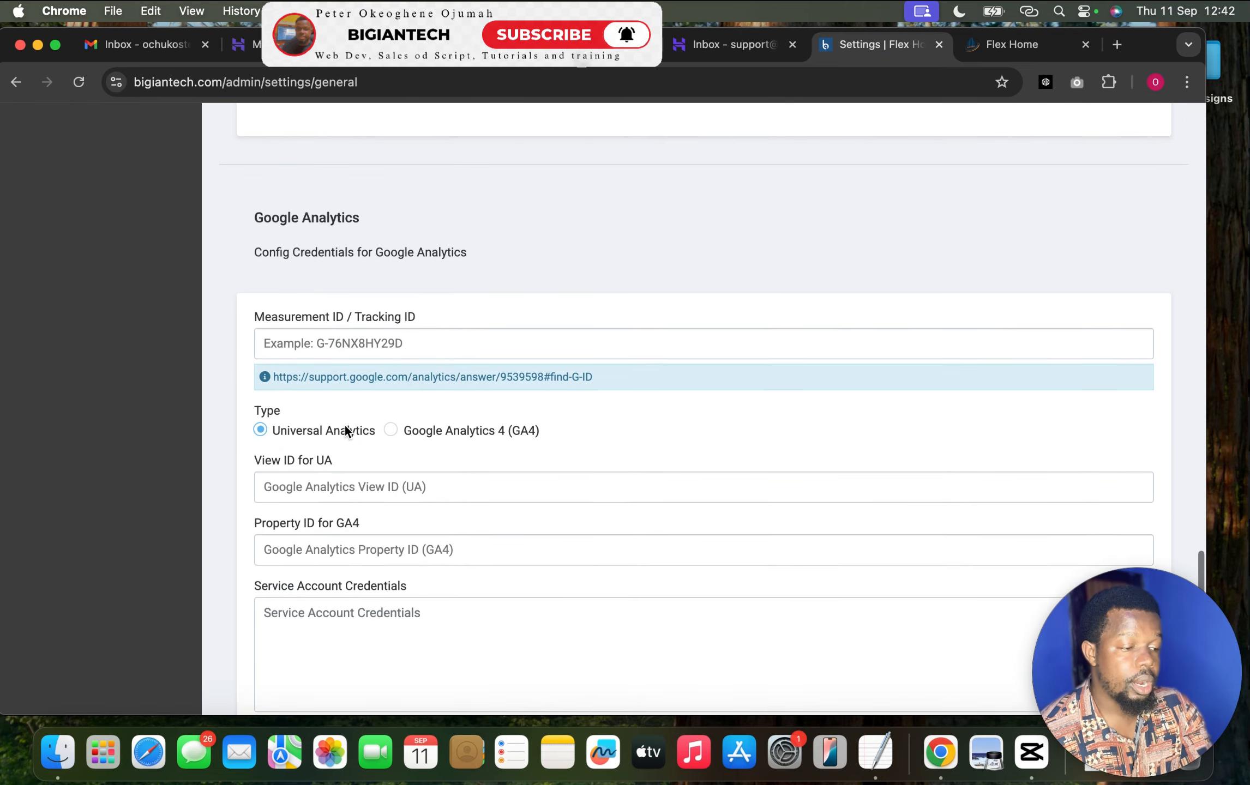
scroll(338, 437, down, 17)
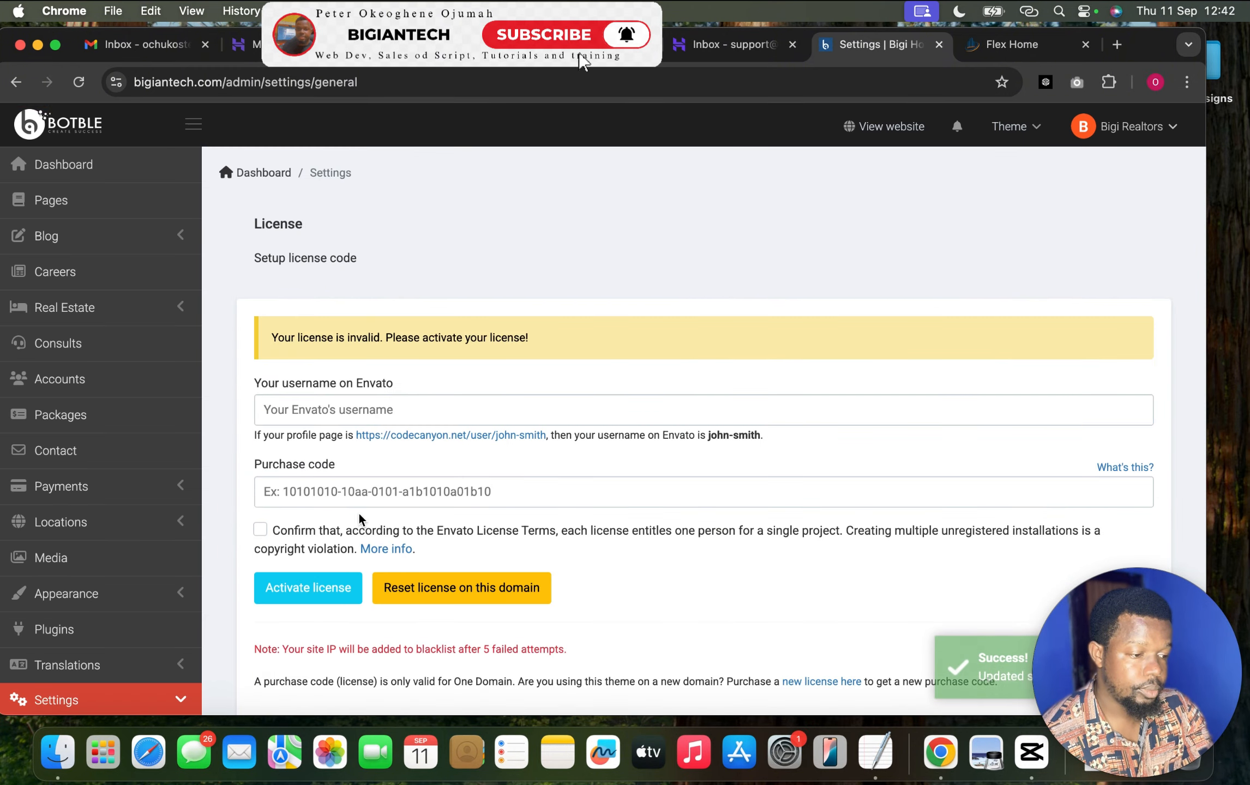
scroll(277, 510, down, 5)
scroll(156, 566, down, 3)
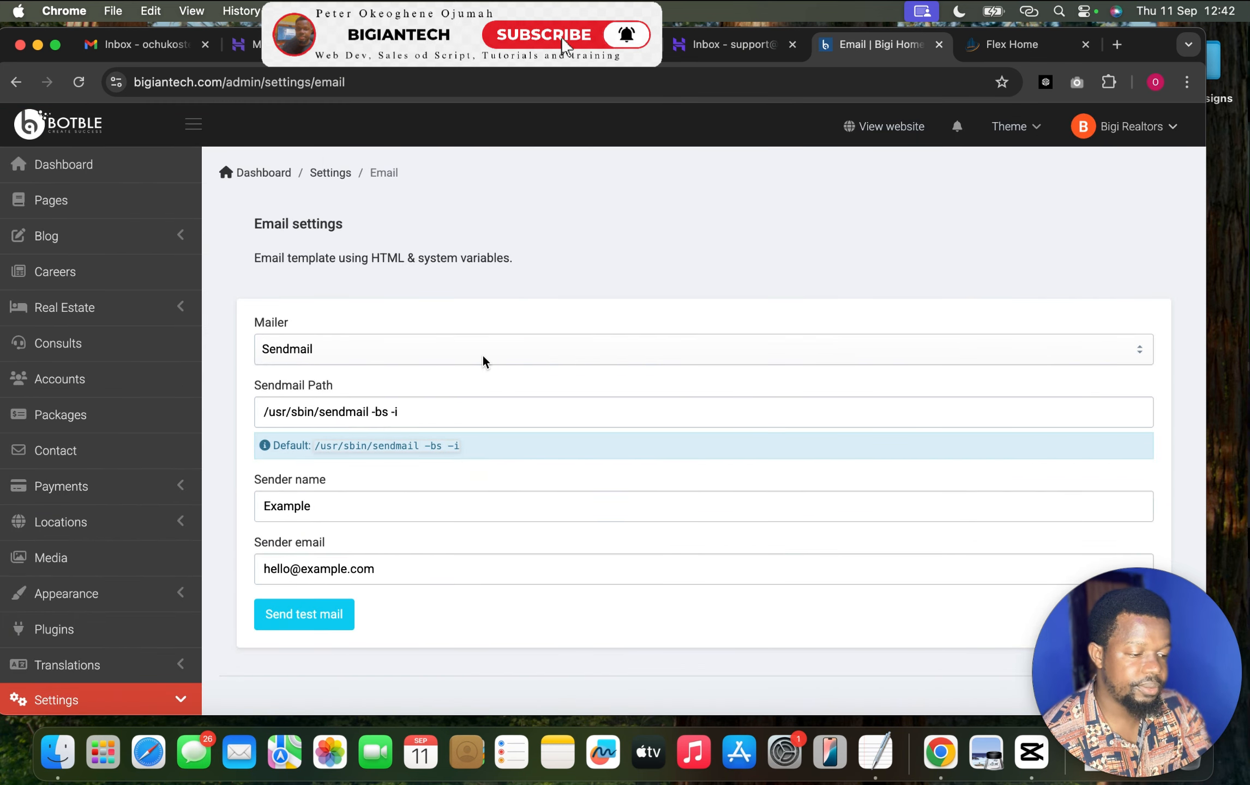
Step: Switch the mailer to SMTP and set the port to 465
click(404, 350)
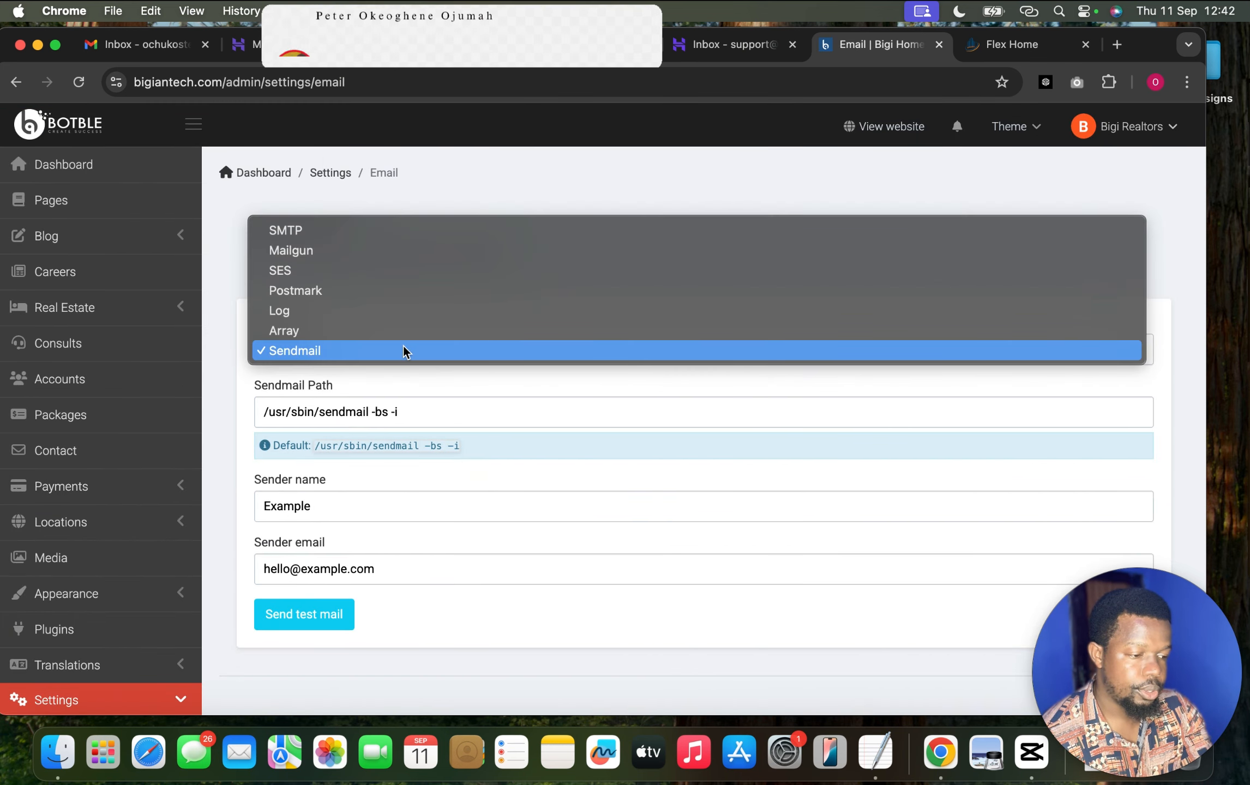
click(374, 230)
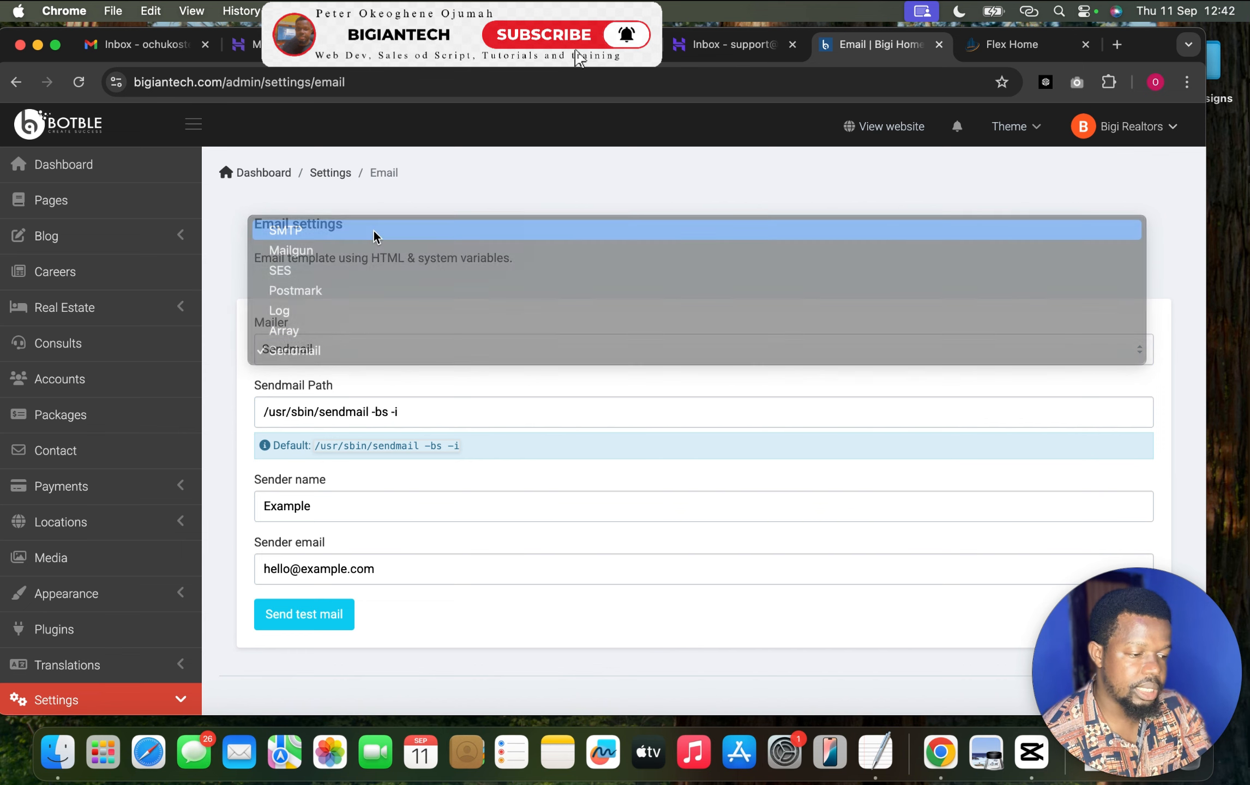
scroll(430, 349, down, 1)
scroll(431, 350, down, 3)
click(350, 304)
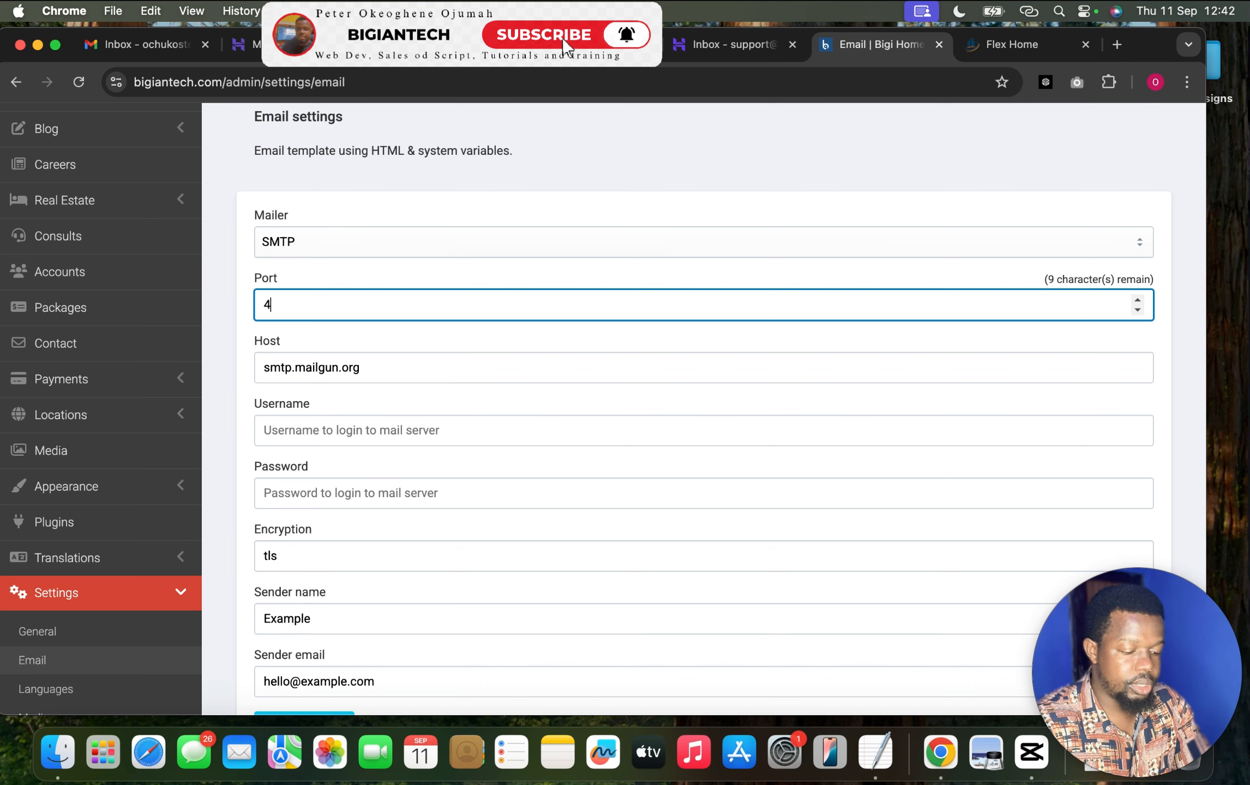
text(465)
Step: Change the mail host to smtp.hostinger.com and bring up the credentials notes in TextEdit
click(375, 364)
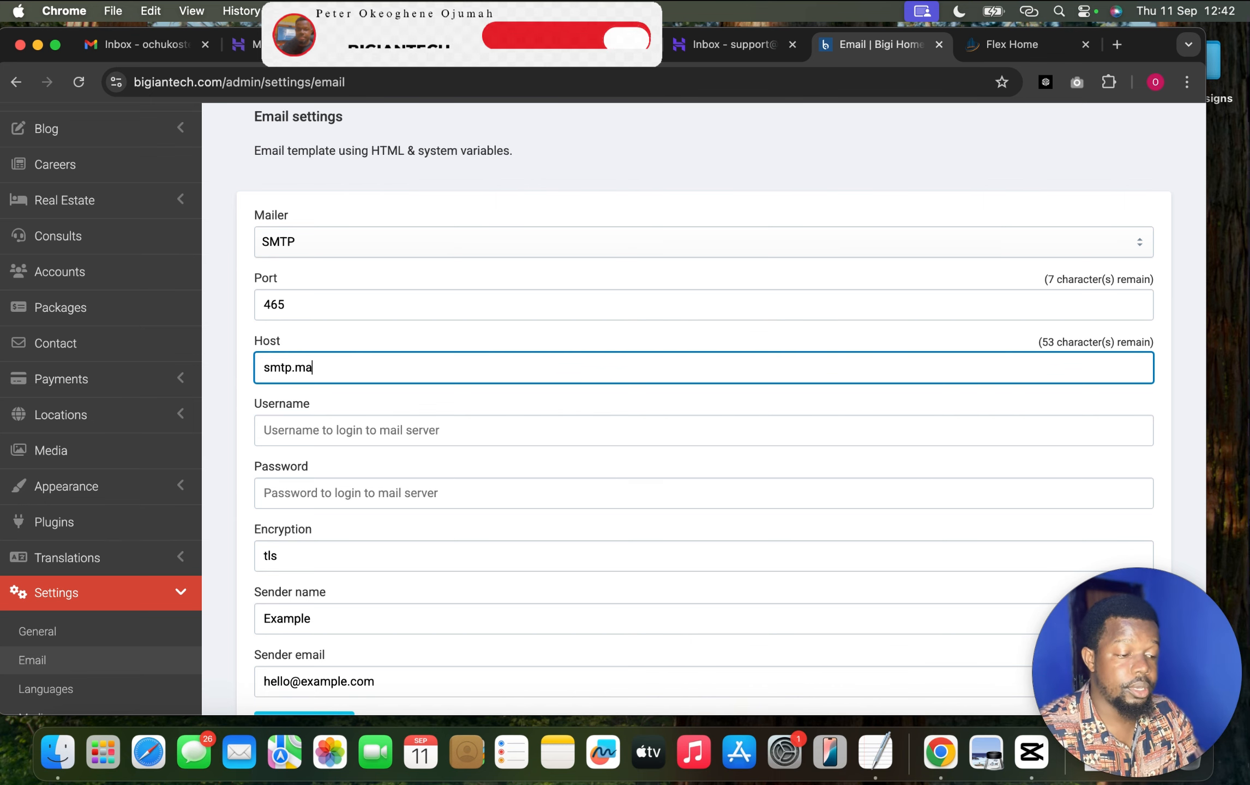
key(BackSpace)
key(BackSpace)
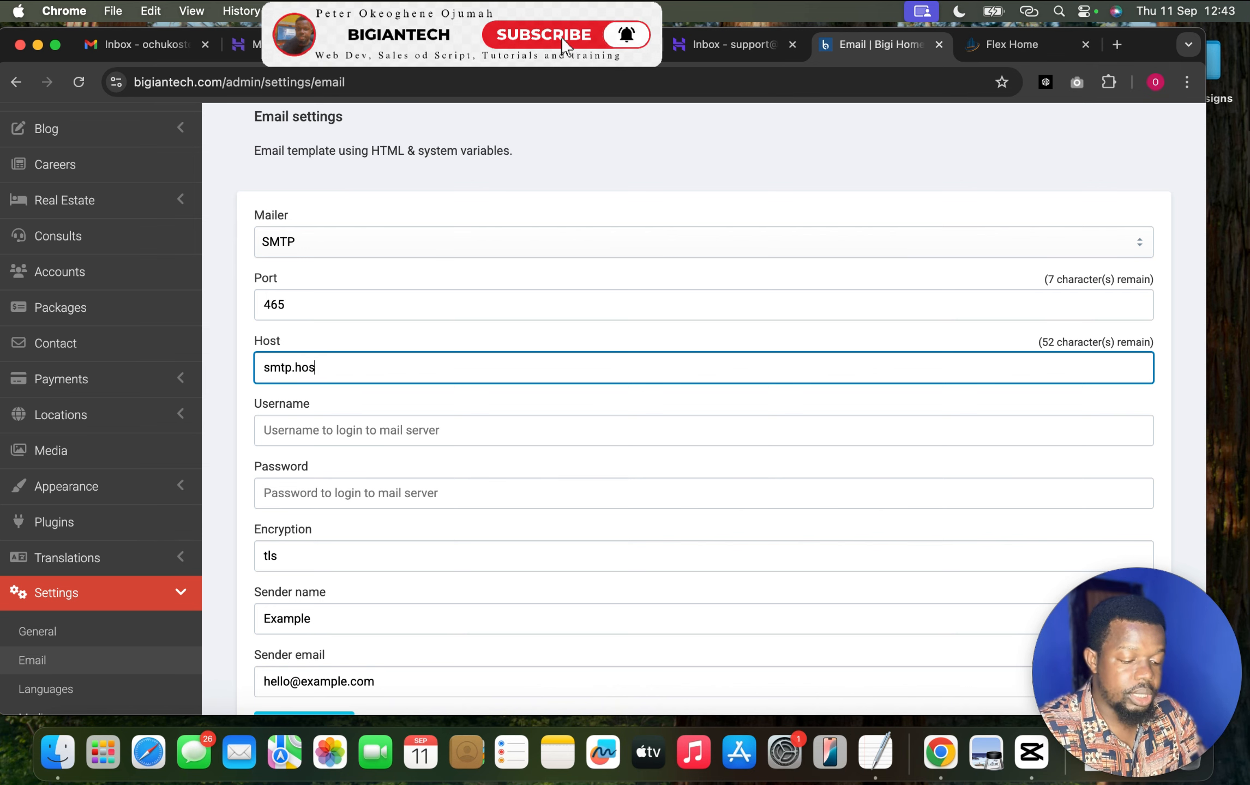
text(tinger.com)
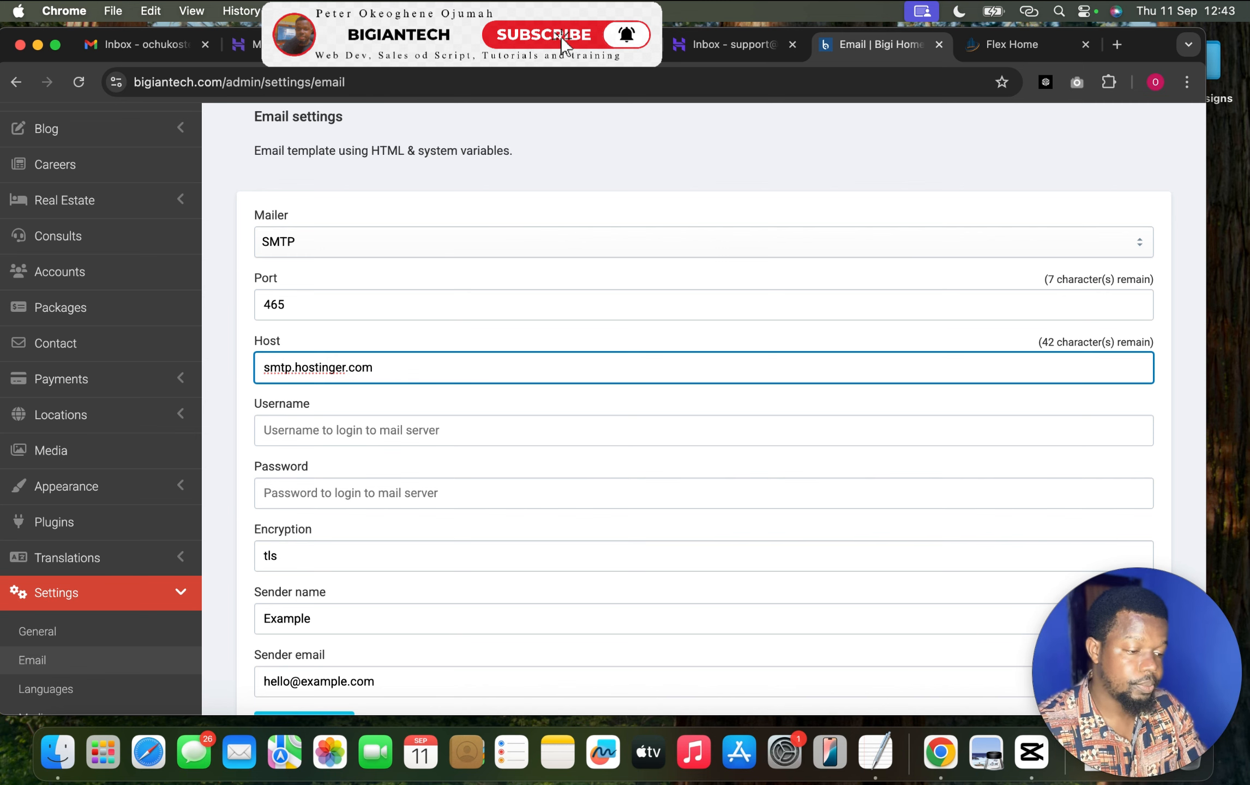
scroll(704, 414, down, 2)
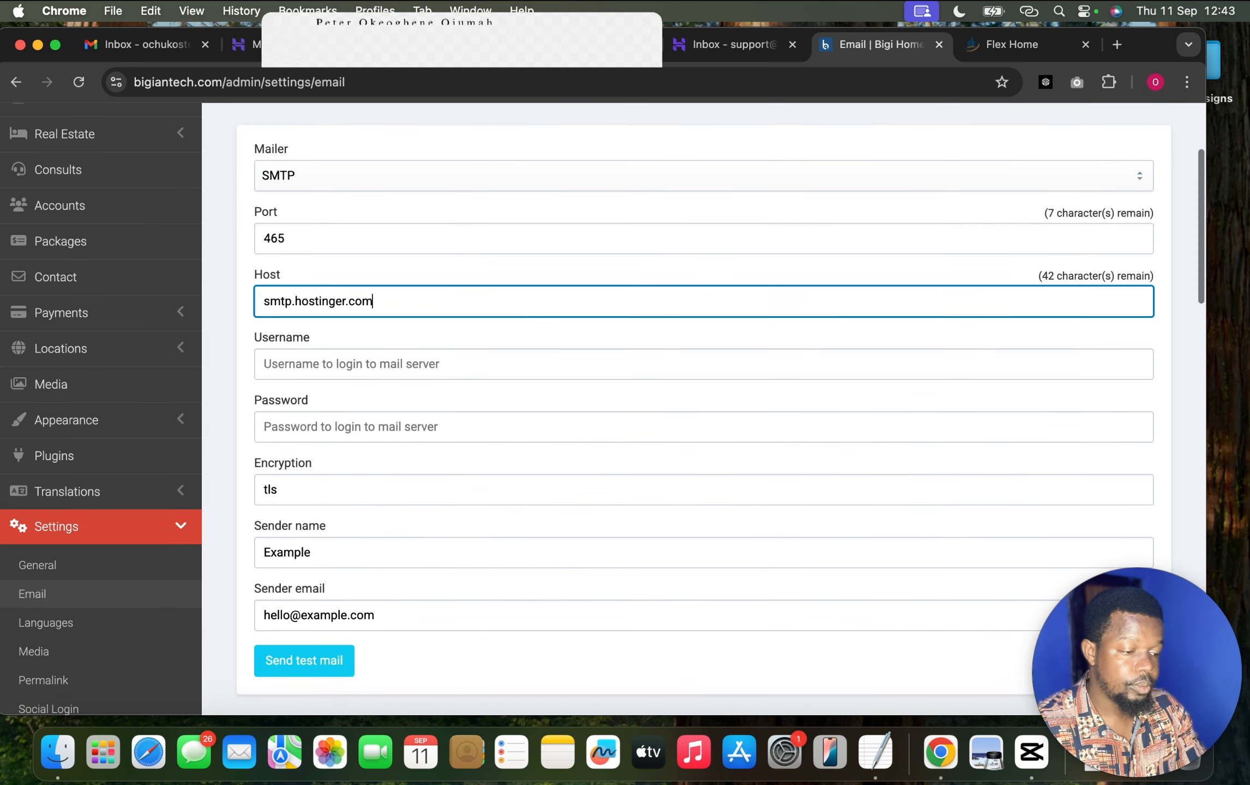
click(877, 740)
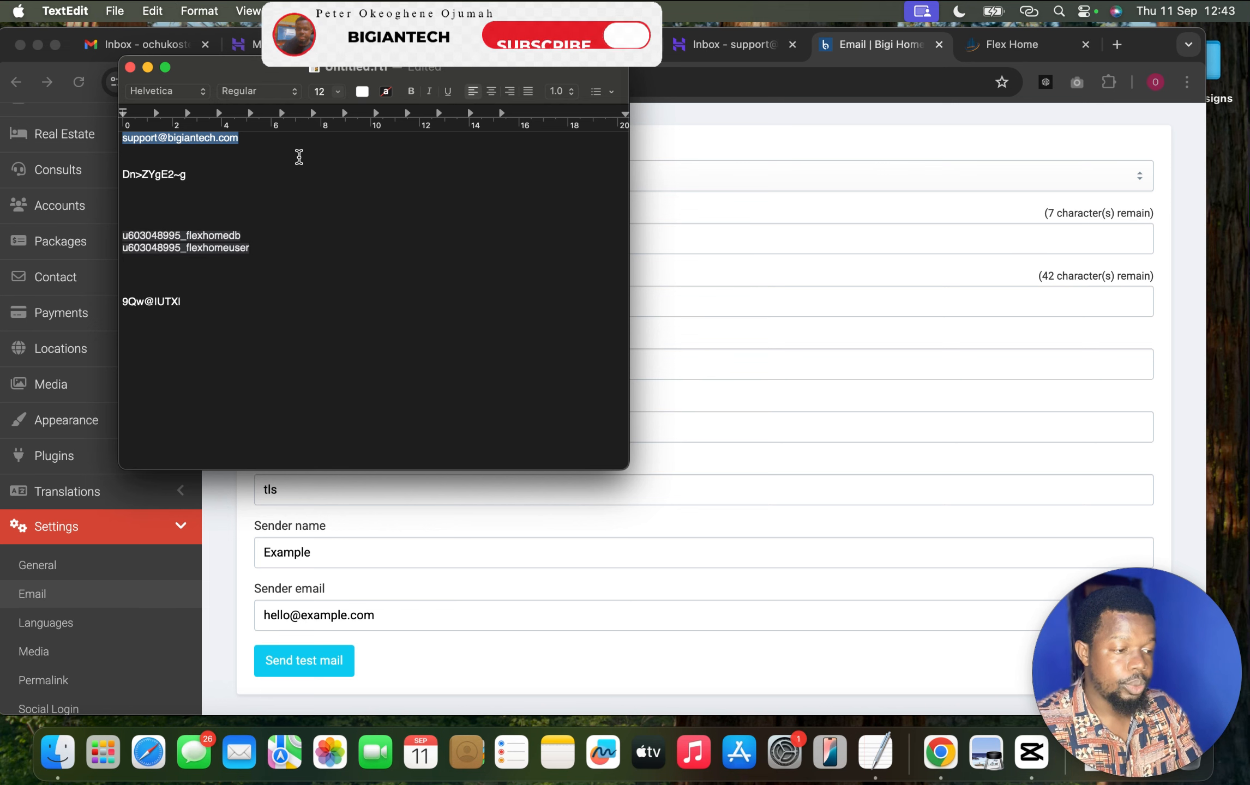
Step: Paste the mailbox address as the SMTP username and enter the mailbox password from the notes
key(super+Tab)
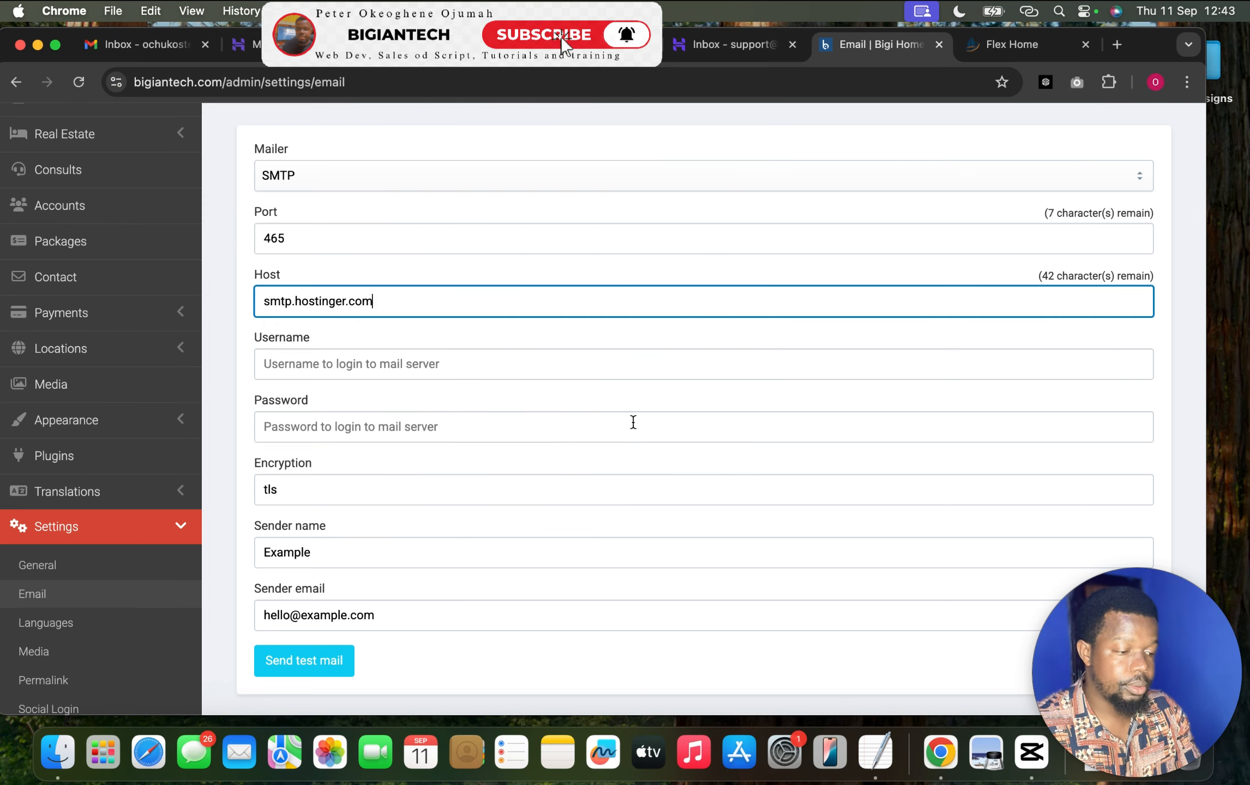
click(451, 361)
key(super+v)
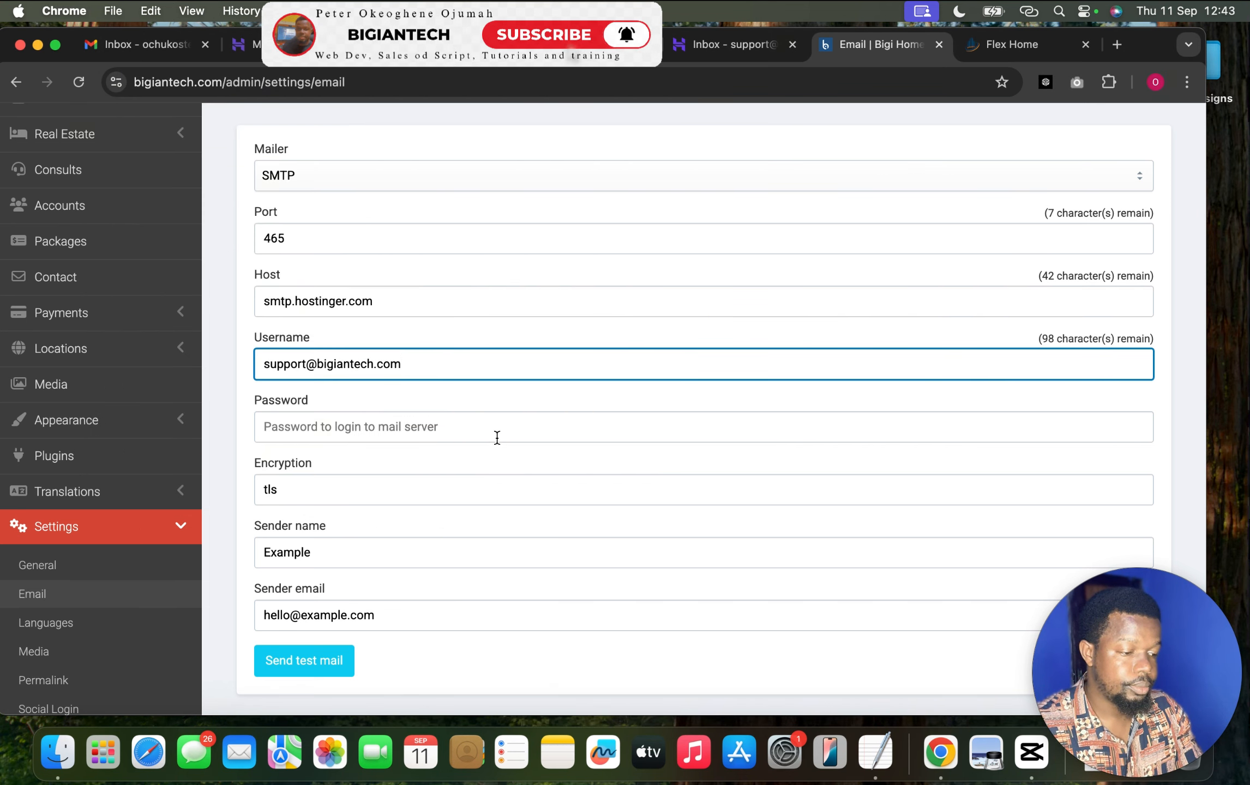
click(876, 753)
drag(224, 181, 117, 167)
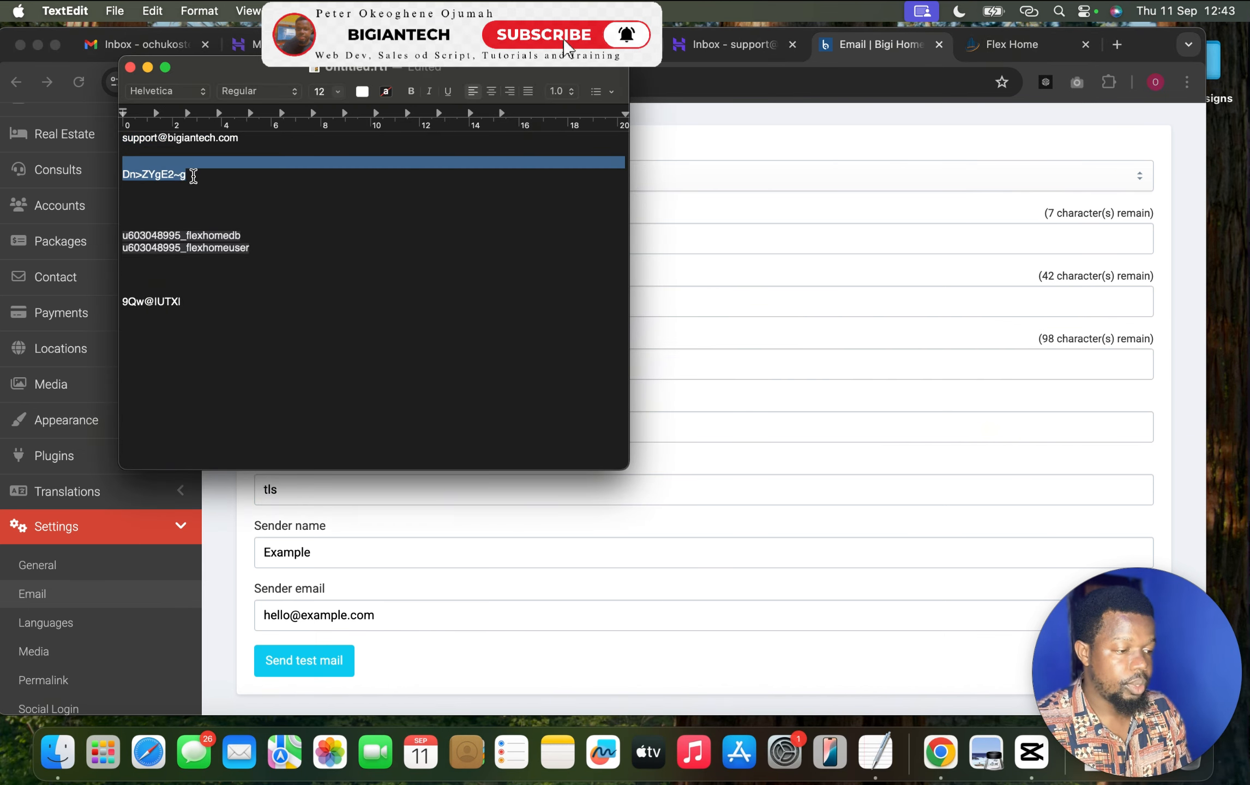
double_click(192, 176)
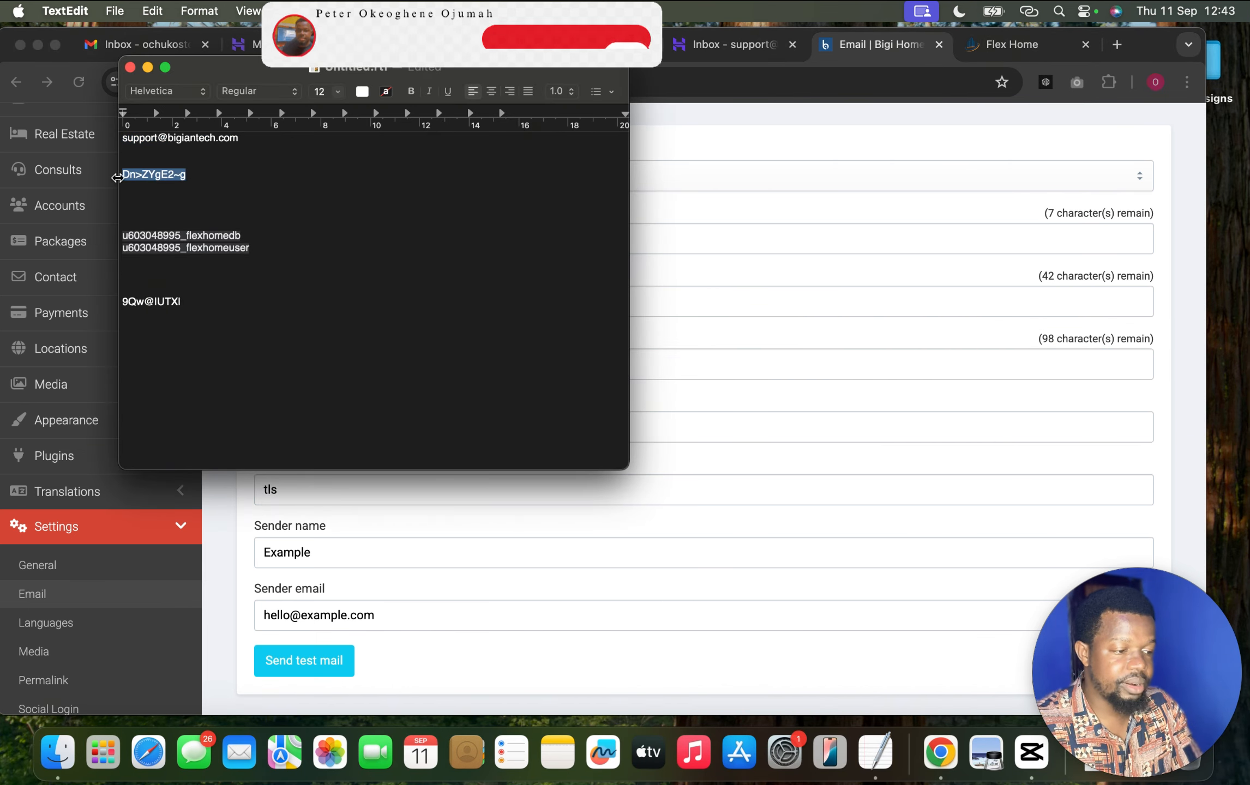
click(681, 461)
click(614, 436)
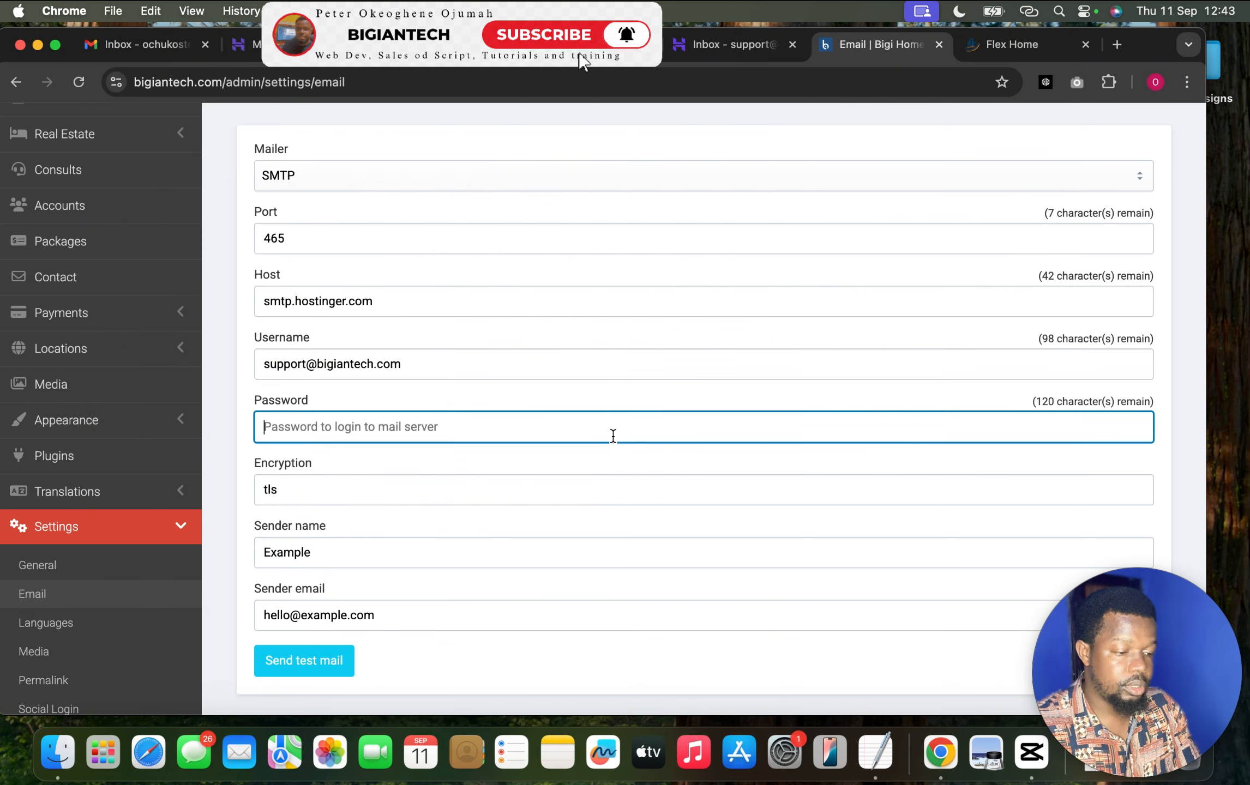
text(**********)
scroll(613, 436, down, 3)
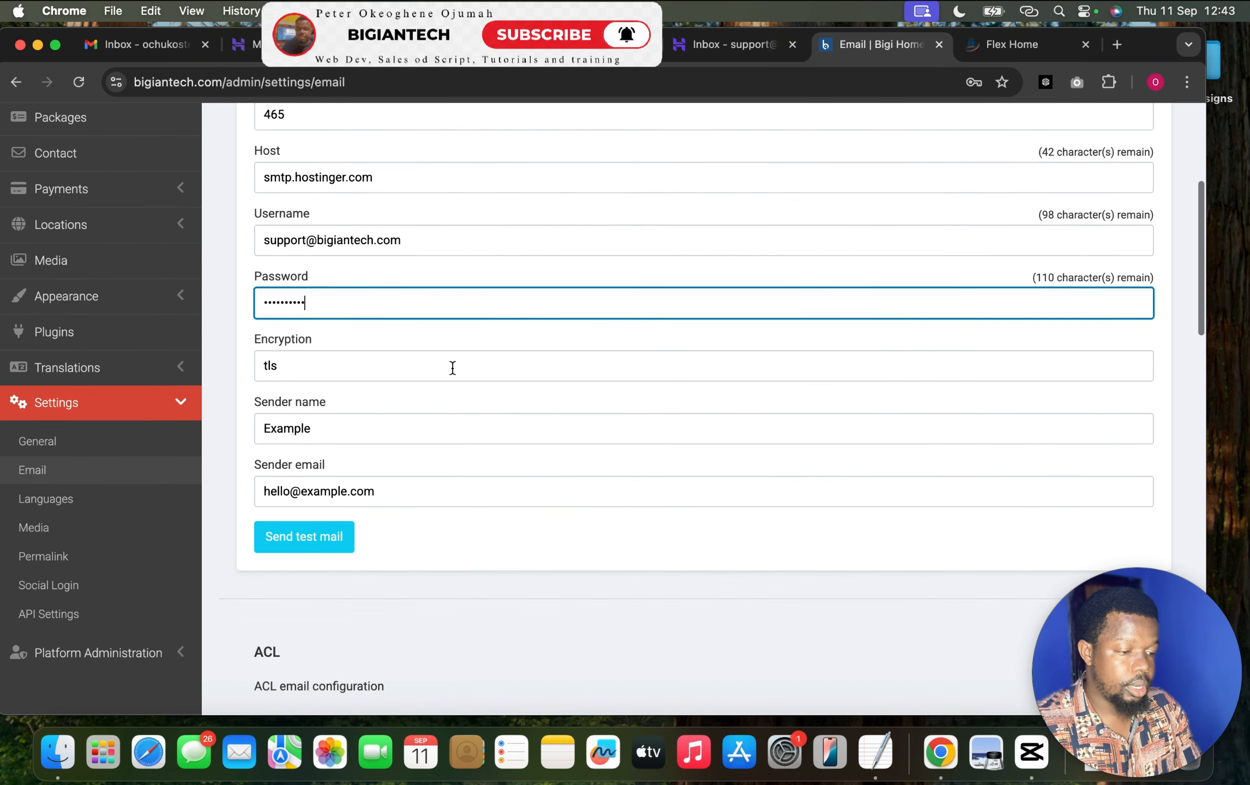
Step: Set encryption to ssl and the sender name to 'Bigi Homes Realtor'
click(453, 366)
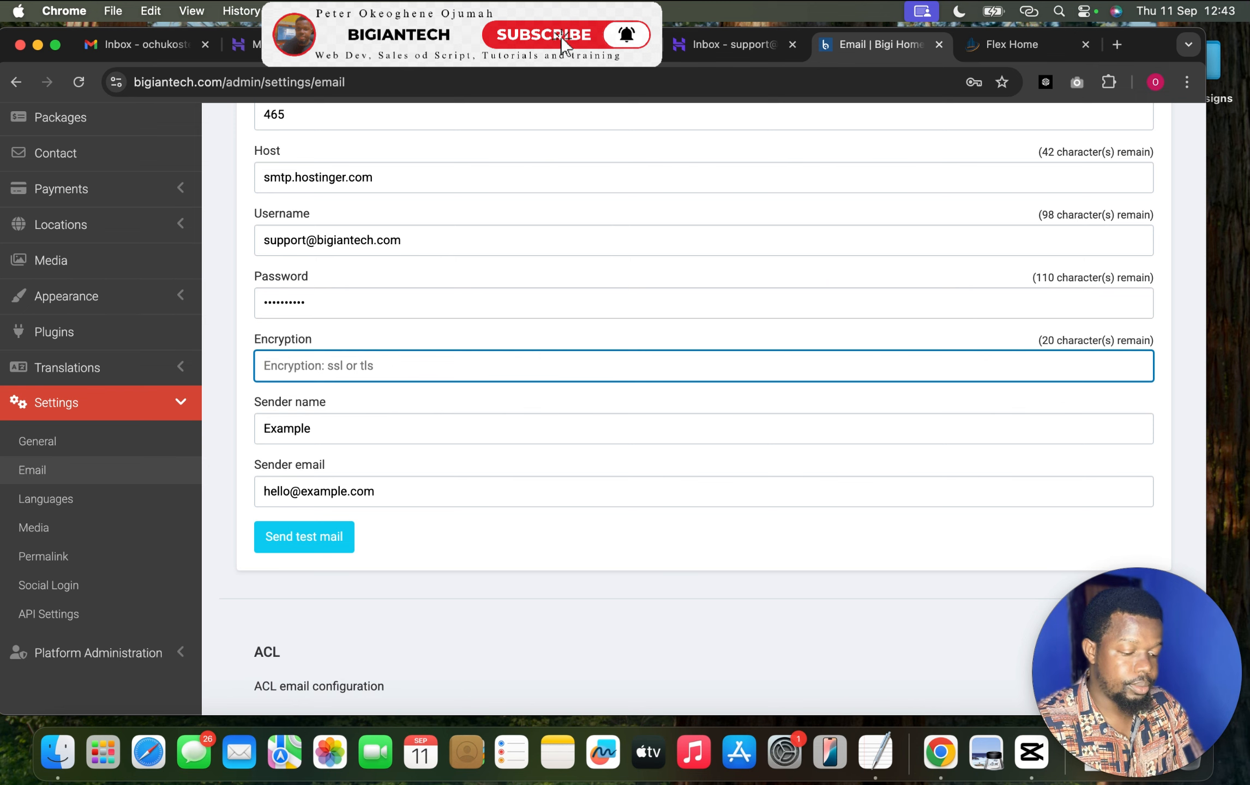
text(ssl)
click(454, 434)
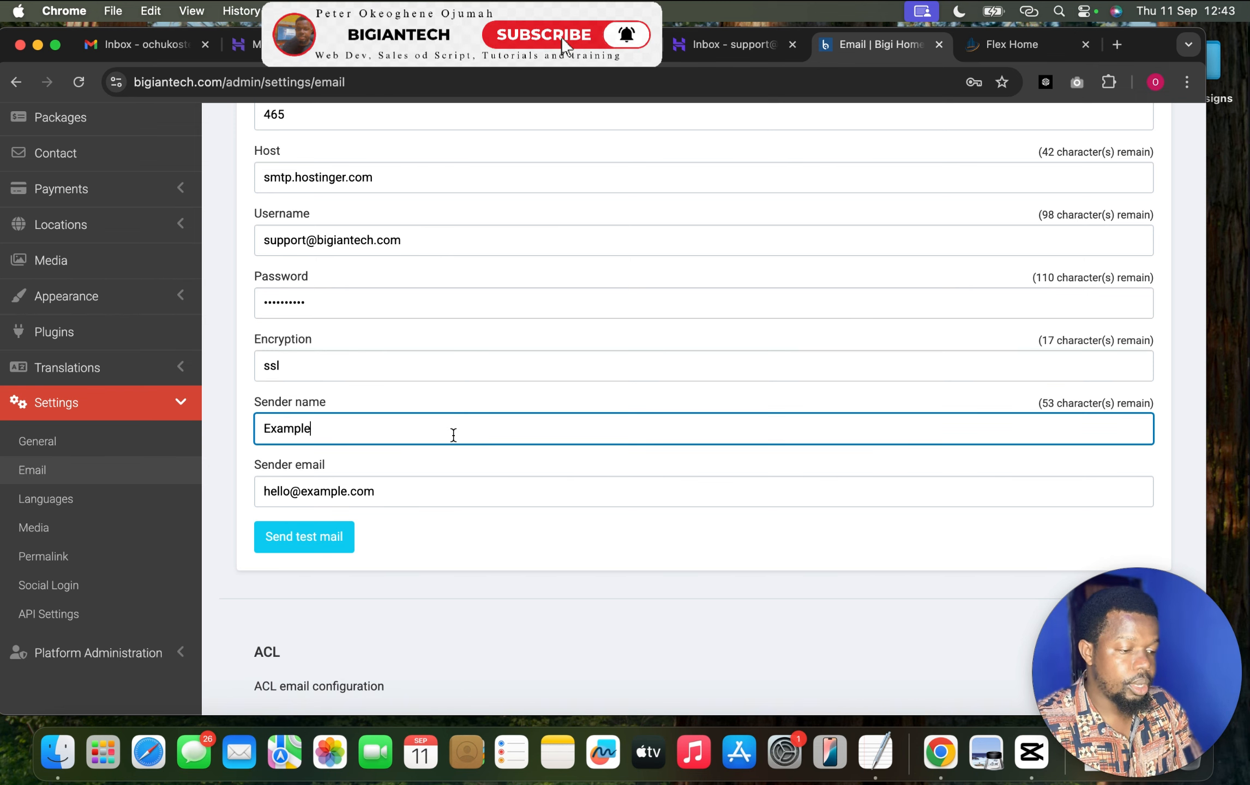
key(BackSpace)
key(BackSpace)
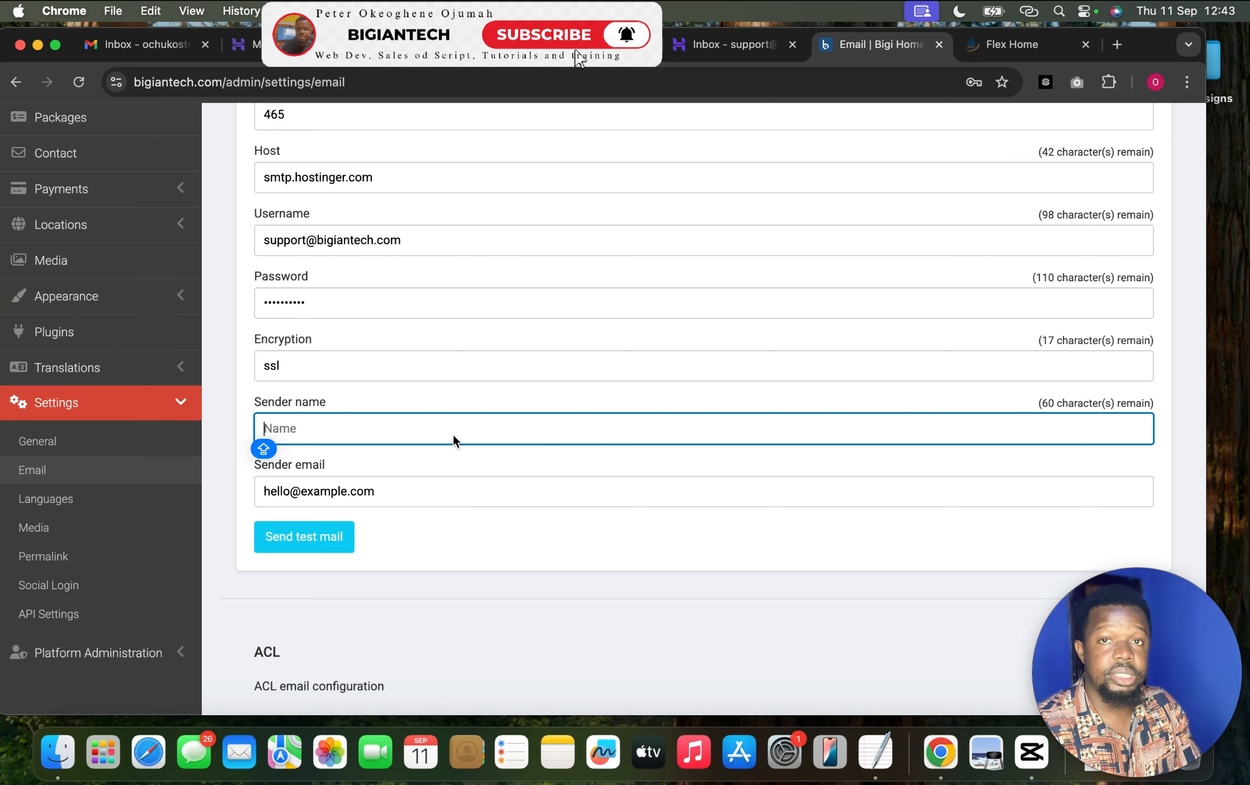
text(Bigi Homes Re)
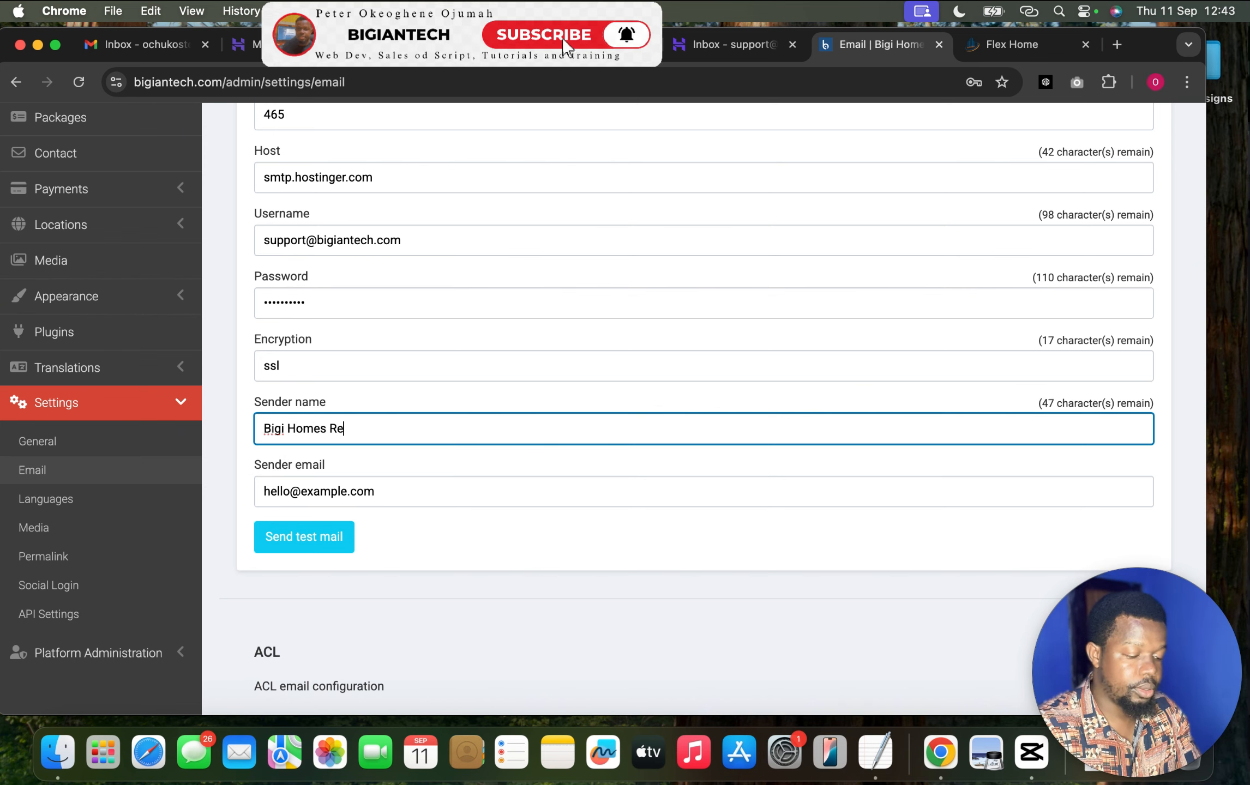
text(altor)
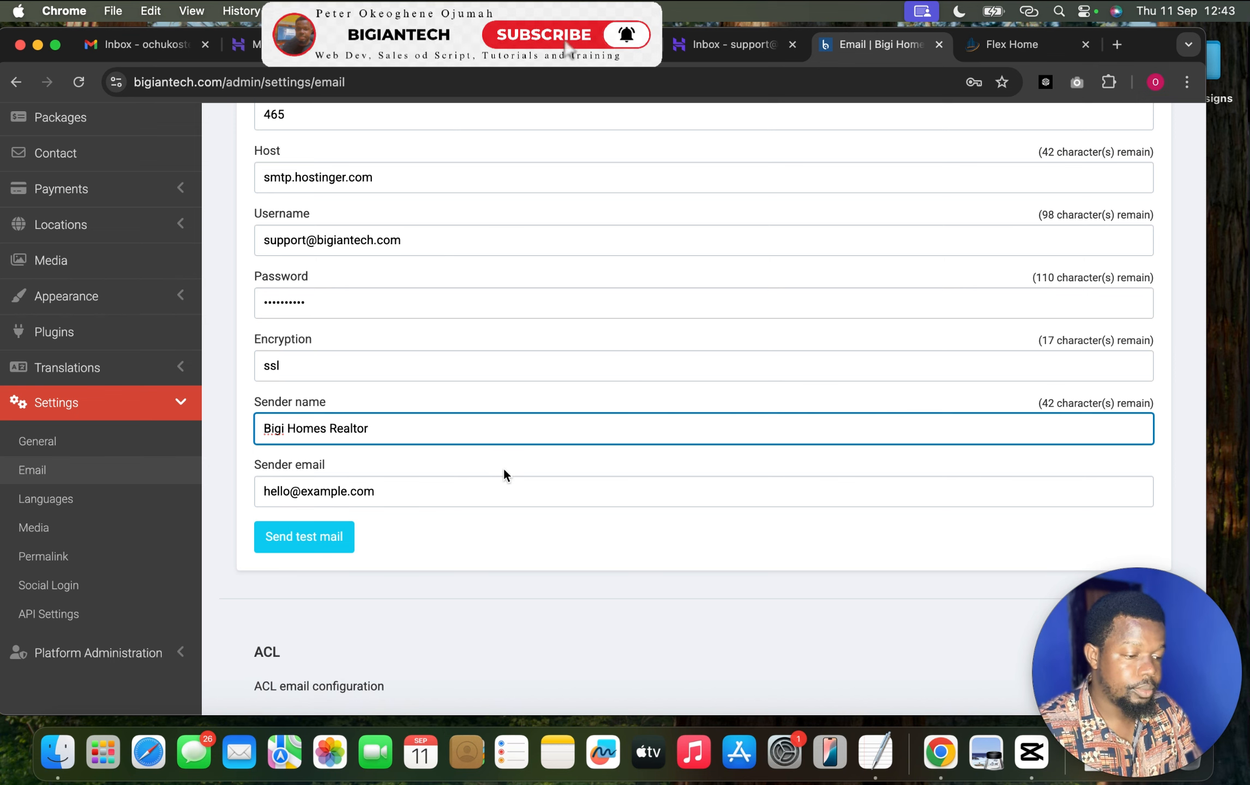
Step: Replace the default sender email with the mailbox address copied from the notes
key(Tab)
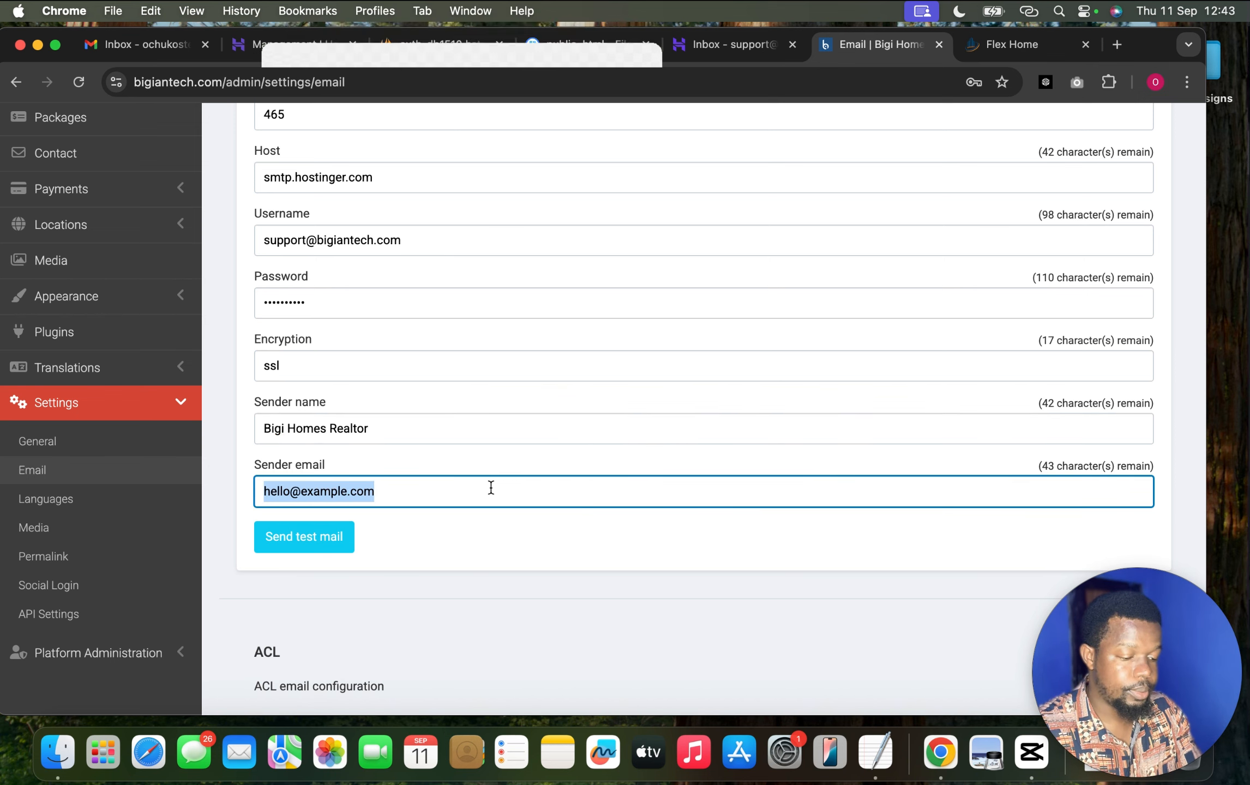
click(875, 753)
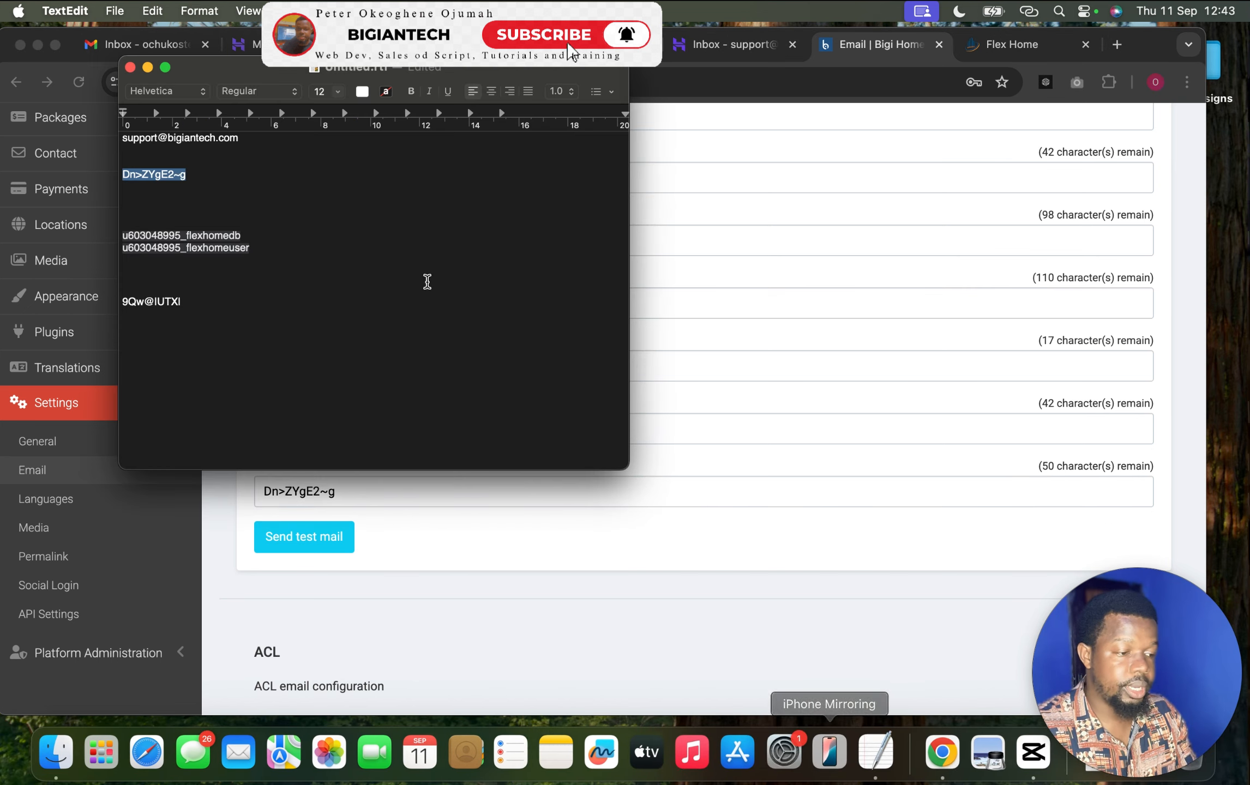
triple_click(250, 138)
key(super+c)
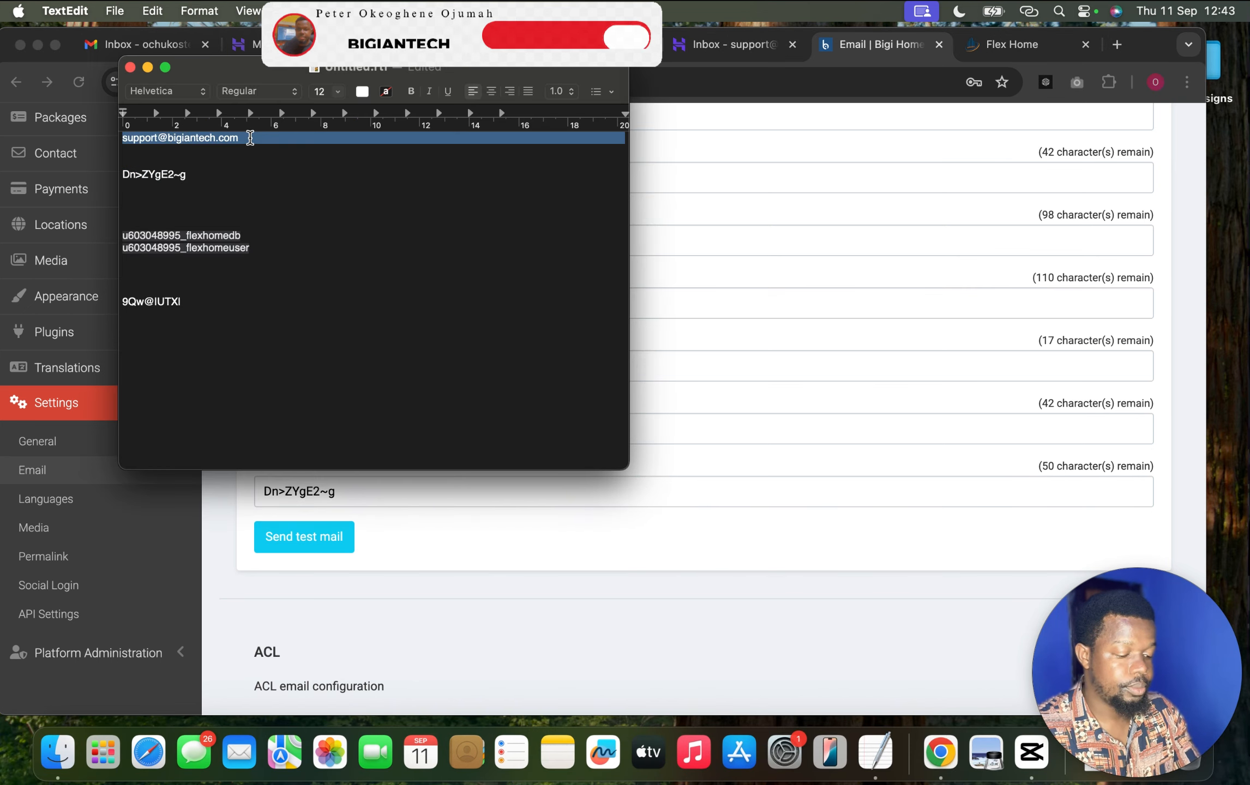
click(670, 495)
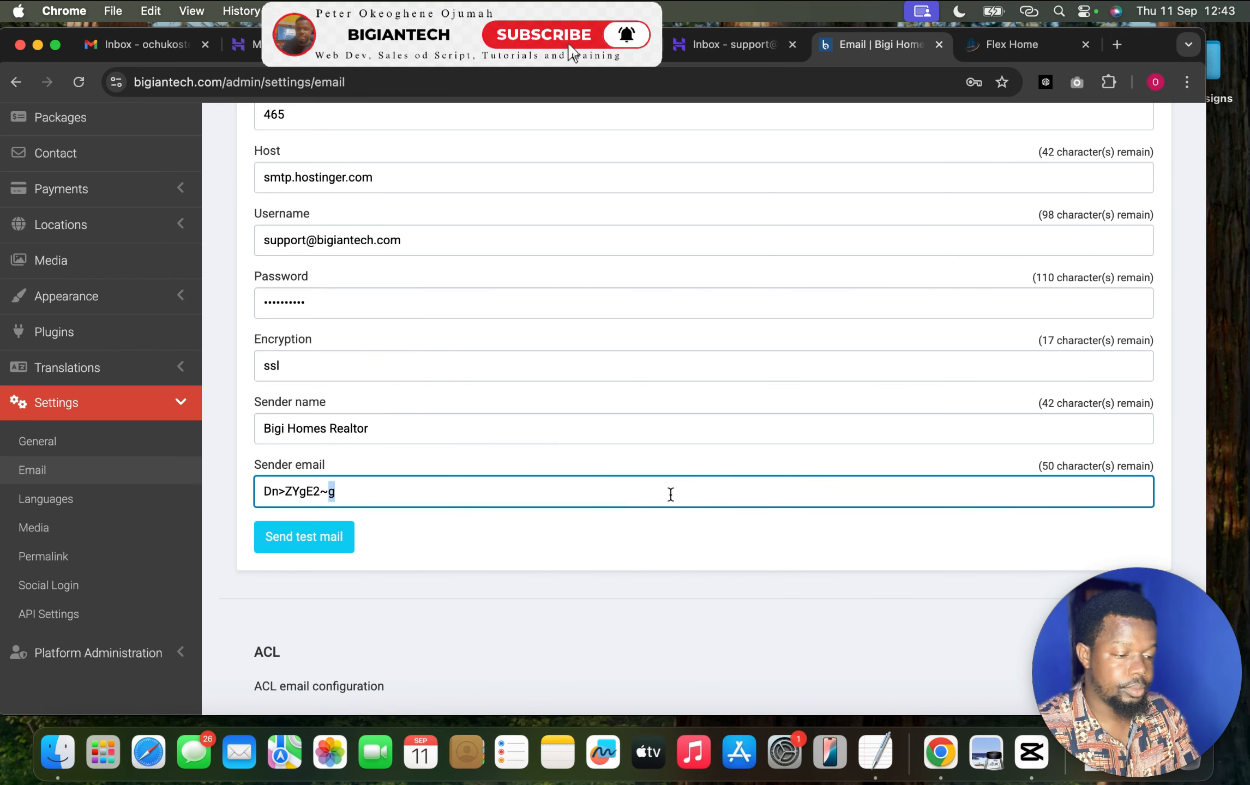
key(super+v)
scroll(670, 495, up, 2)
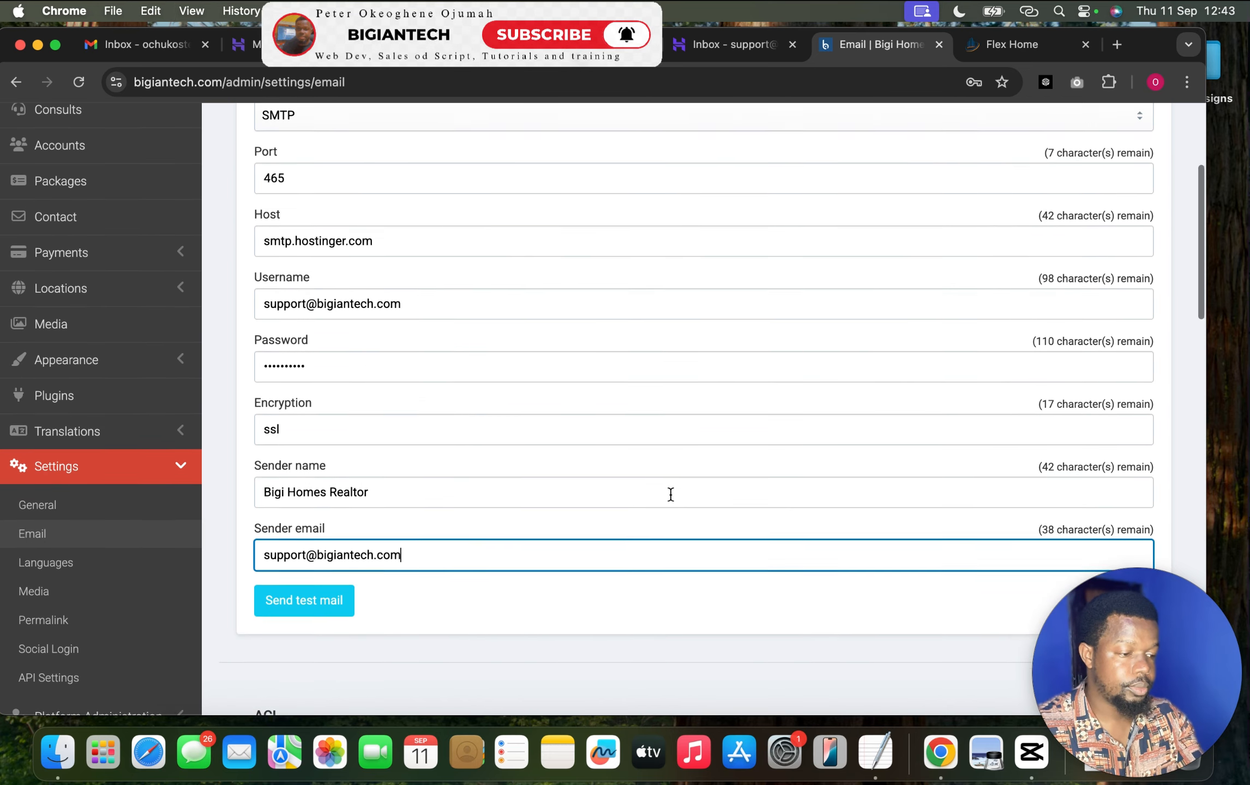
scroll(670, 495, up, 3)
Step: Save the SMTP settings and send a test mail to your Gmail address
scroll(670, 494, down, 5)
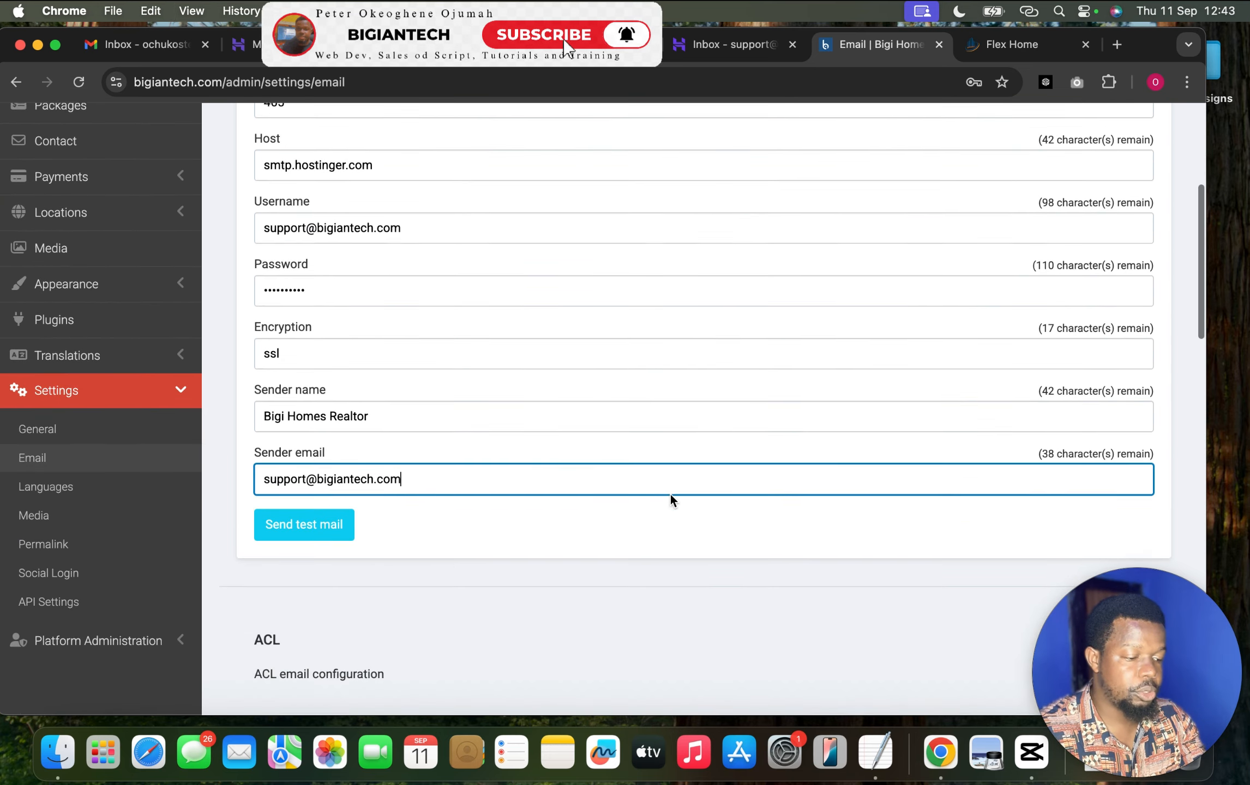
scroll(499, 513, down, 3)
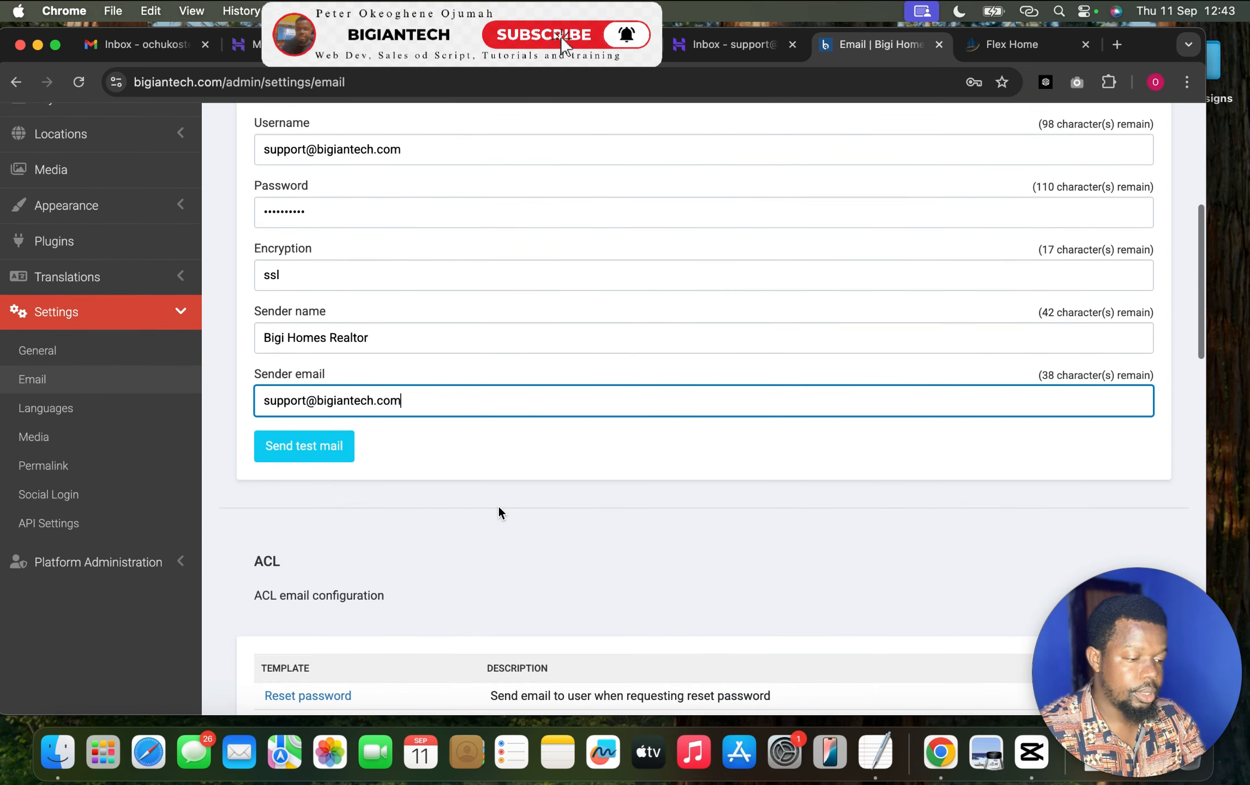
scroll(498, 513, down, 1)
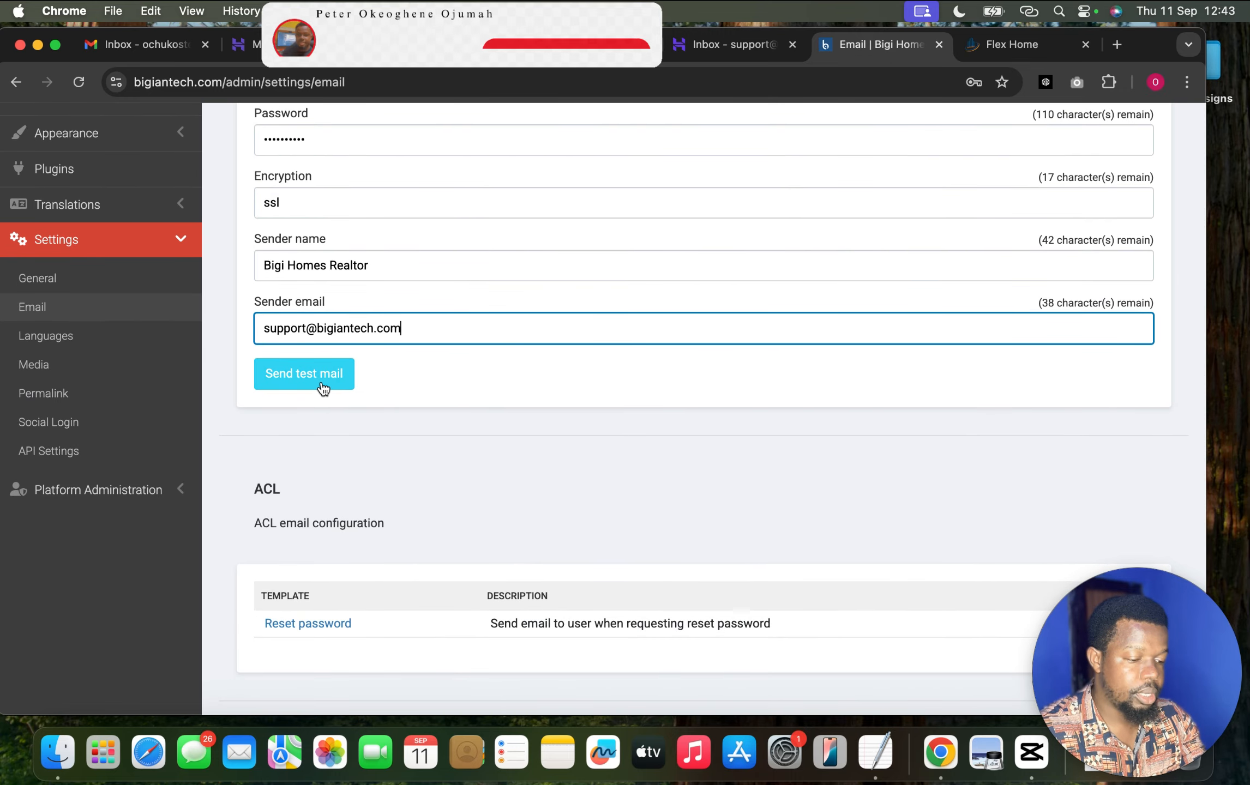
click(318, 390)
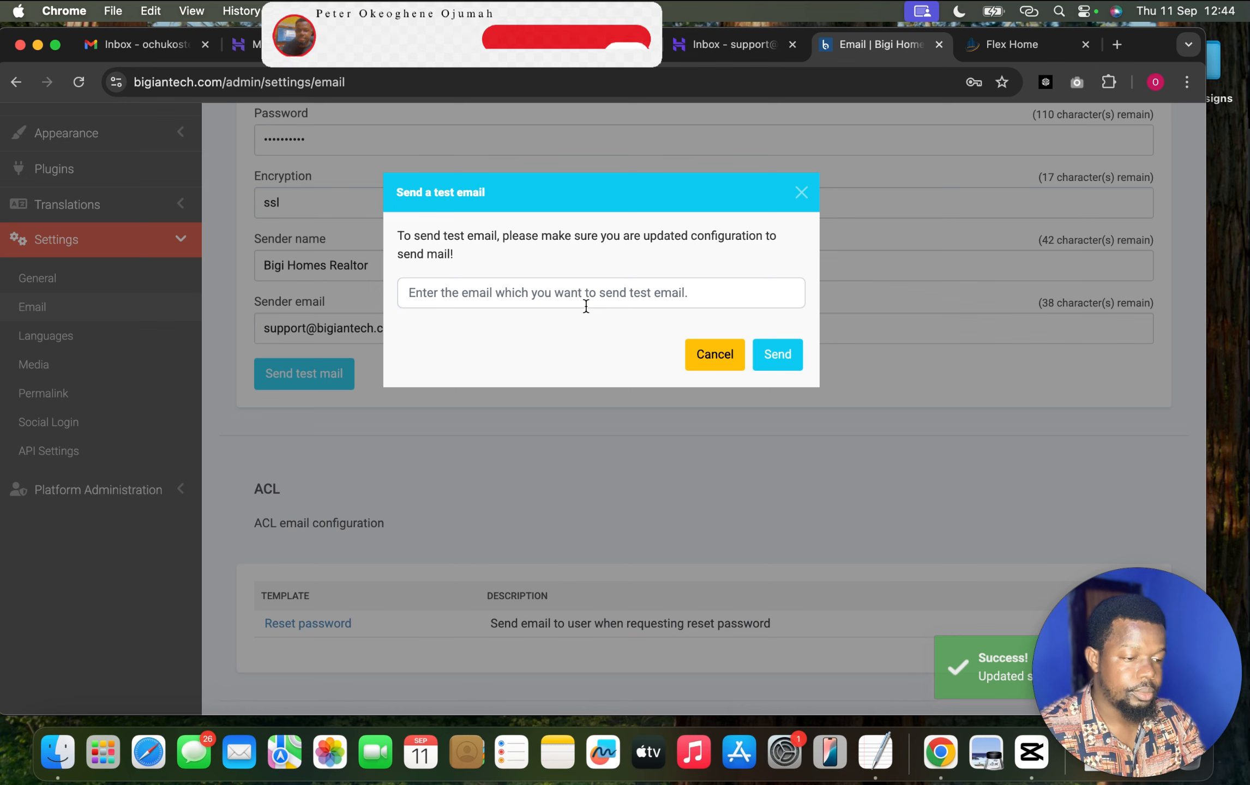
click(587, 301)
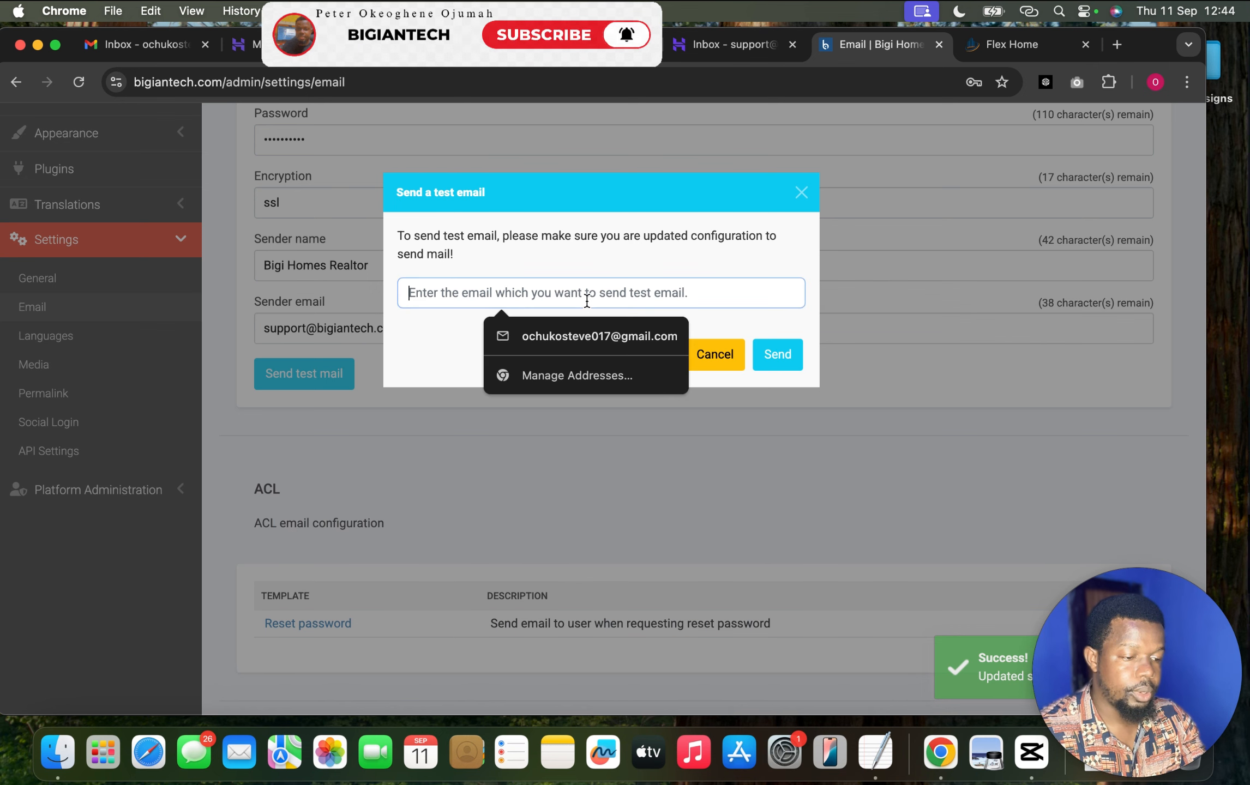
click(566, 347)
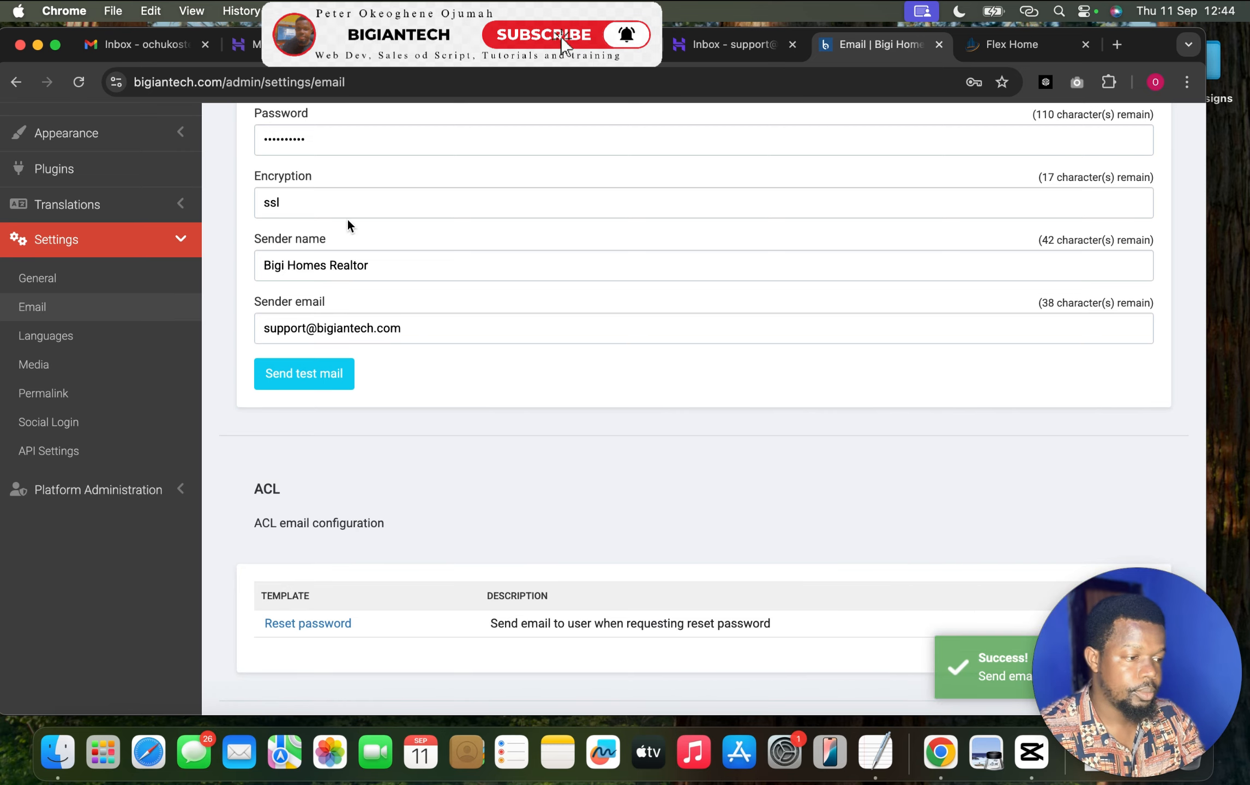
click(169, 53)
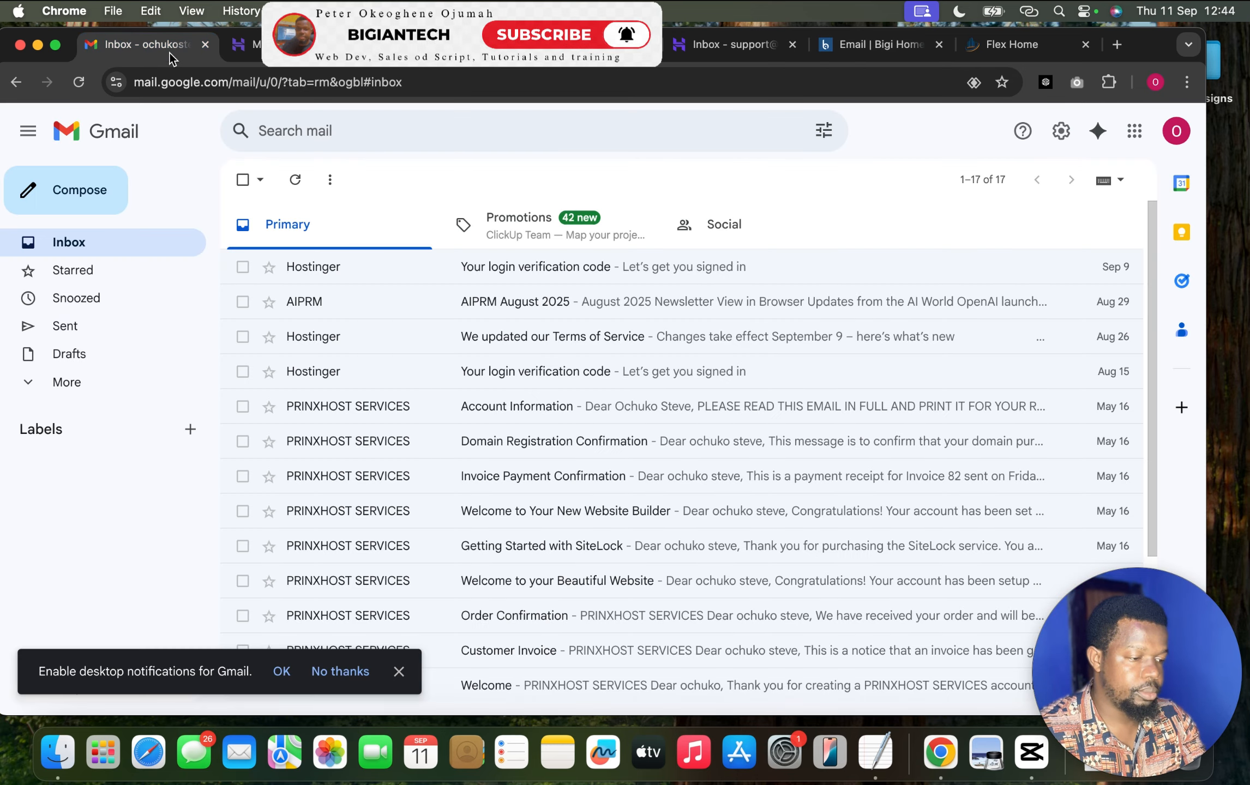
Step: Refresh Gmail, open the Test email from Bigi Homes Realtor, and return to the inbox
click(298, 181)
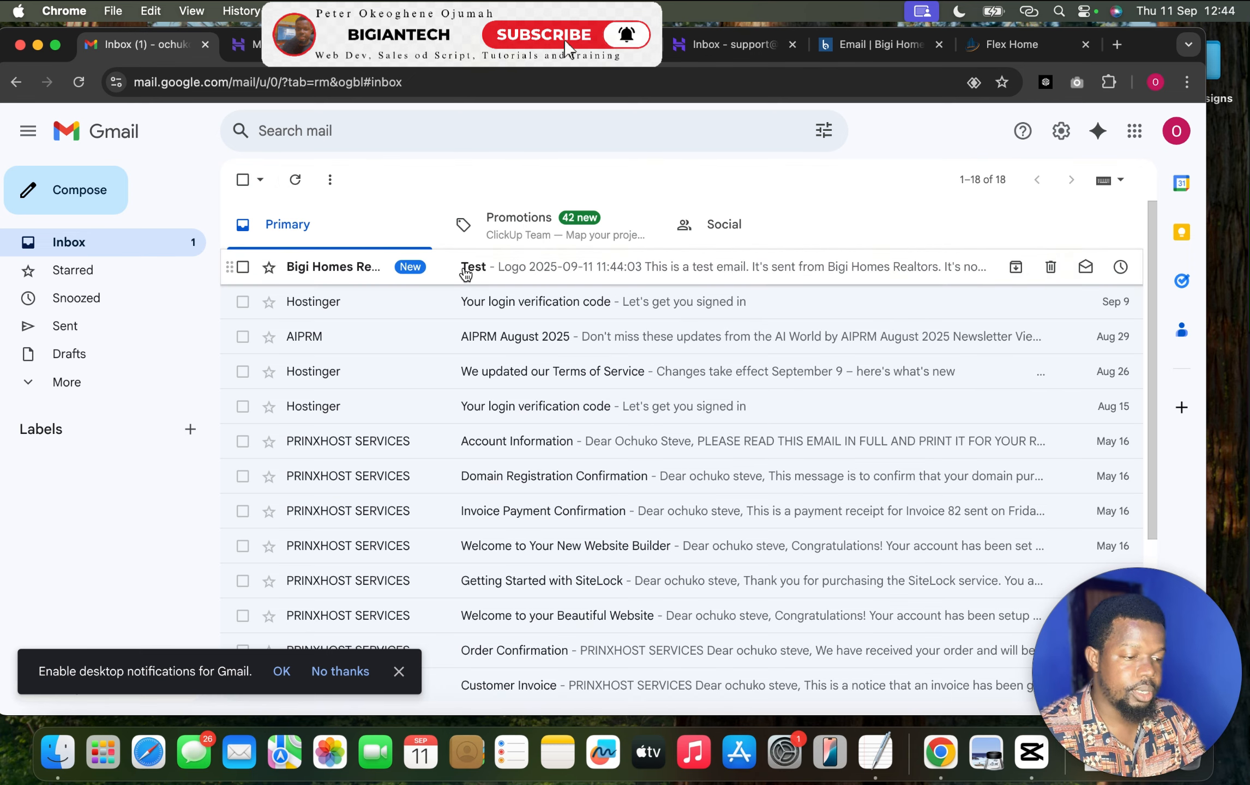
click(465, 270)
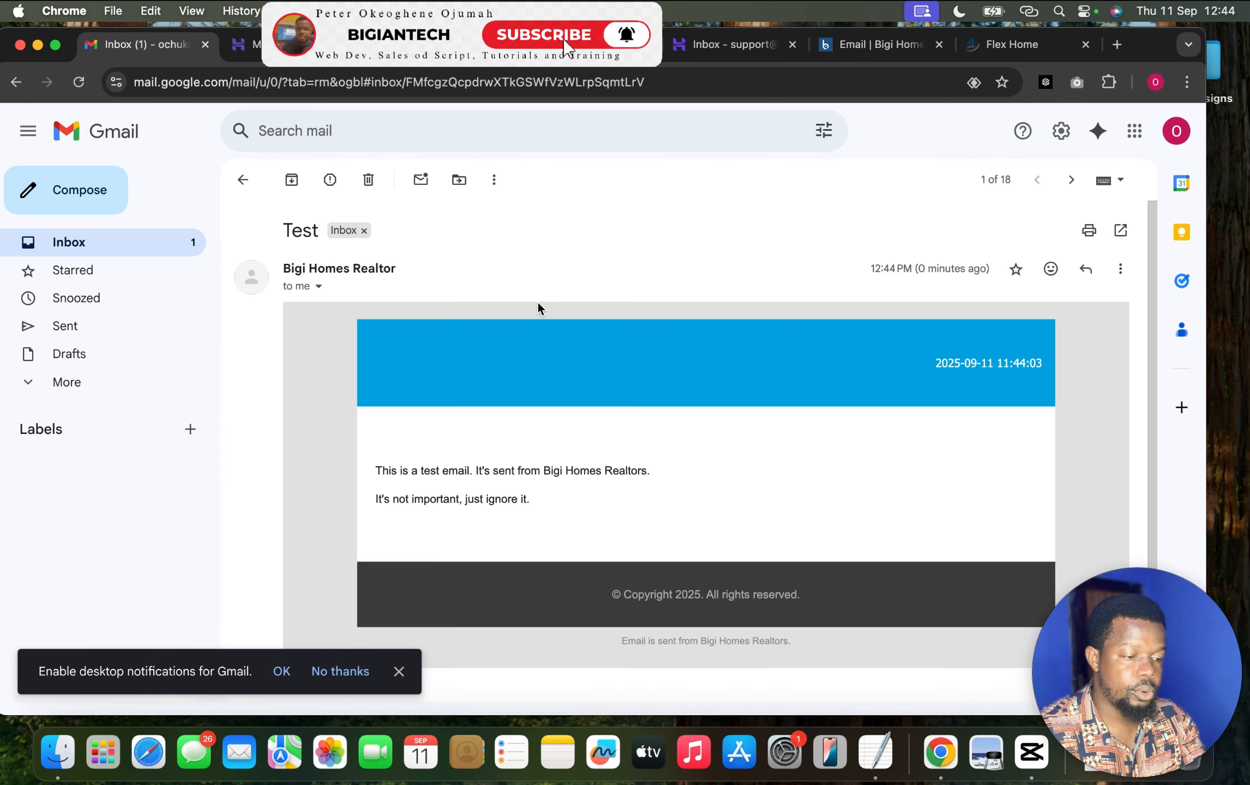
click(243, 181)
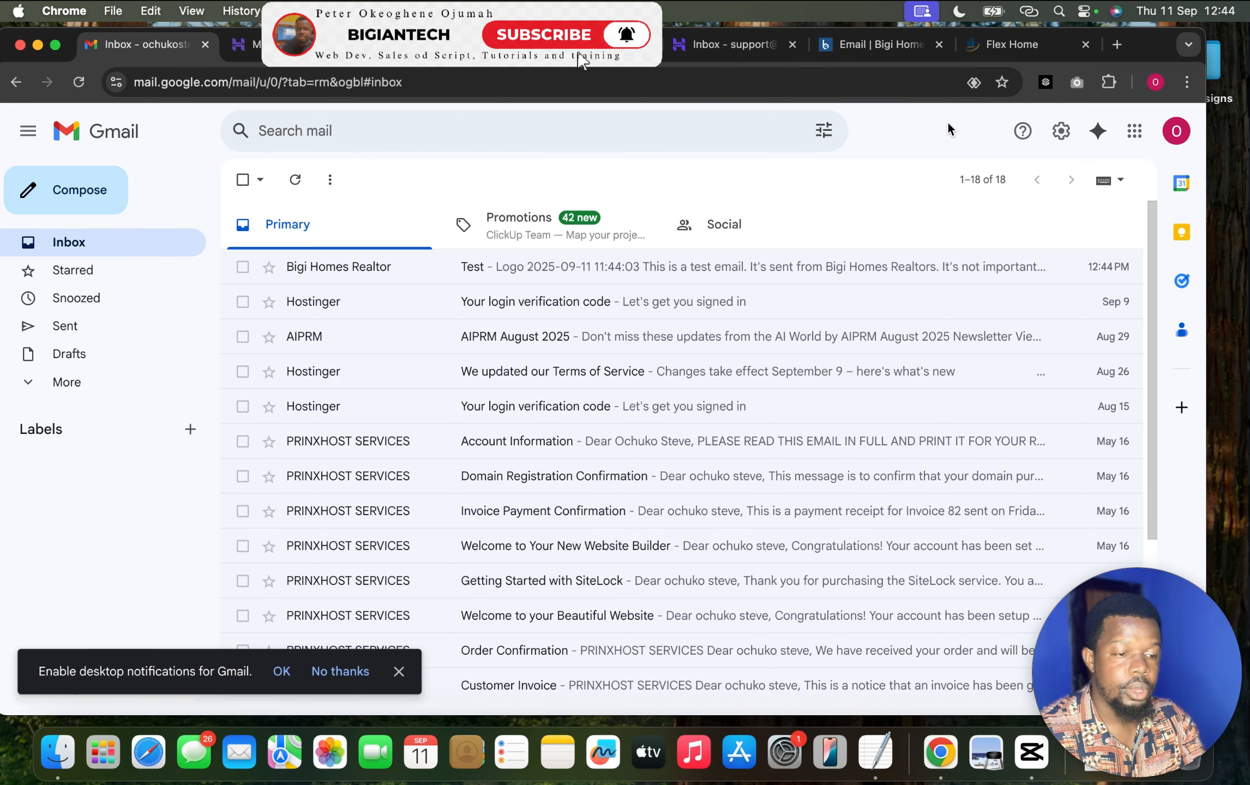
Step: Look over the Languages settings, opening the language dropdown and closing it without adding one
click(875, 44)
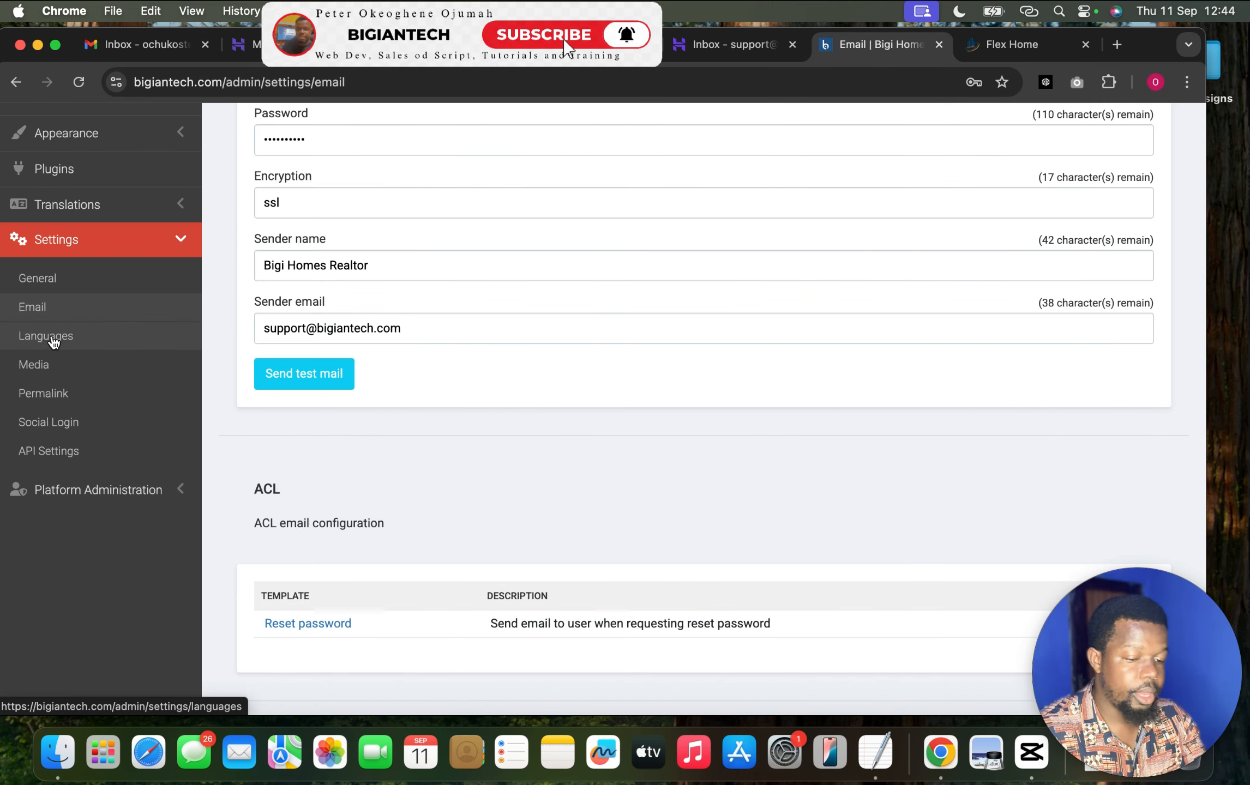
scroll(545, 415, down, 1)
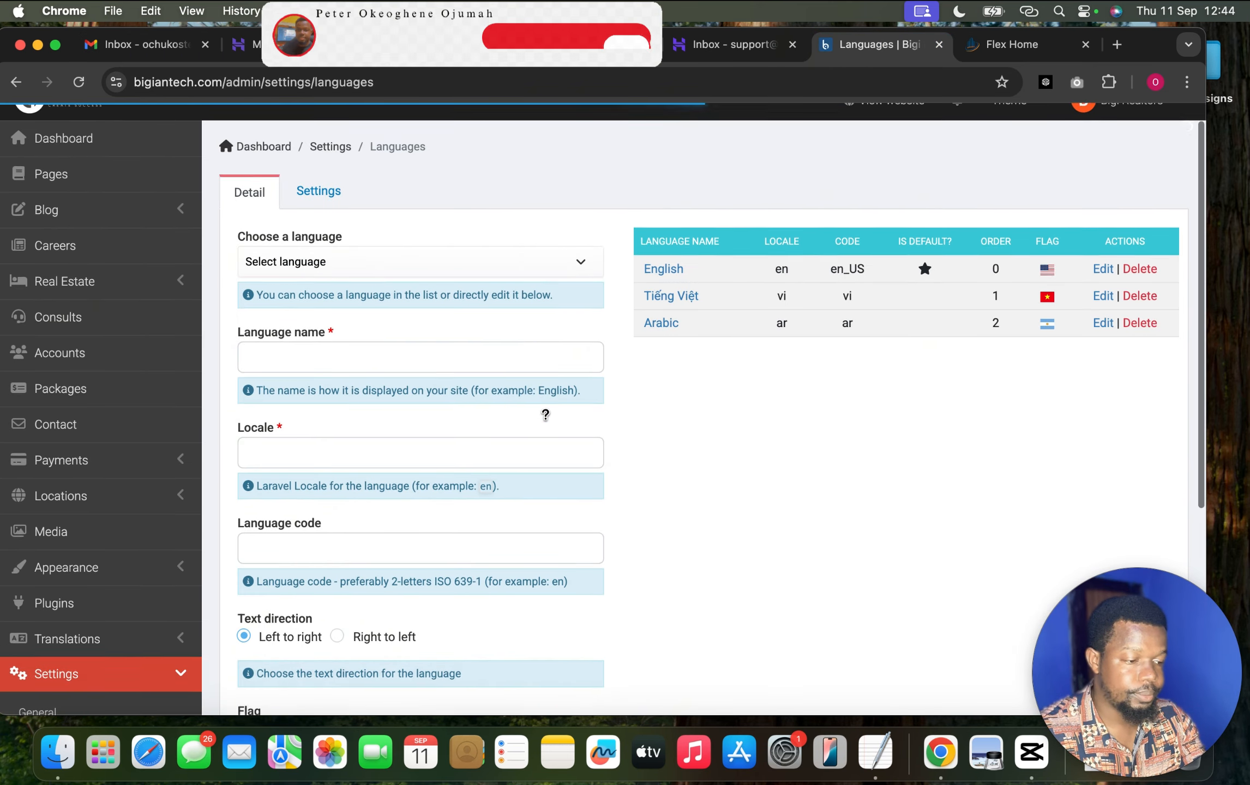
scroll(546, 415, up, 1)
scroll(545, 415, down, 1)
click(414, 275)
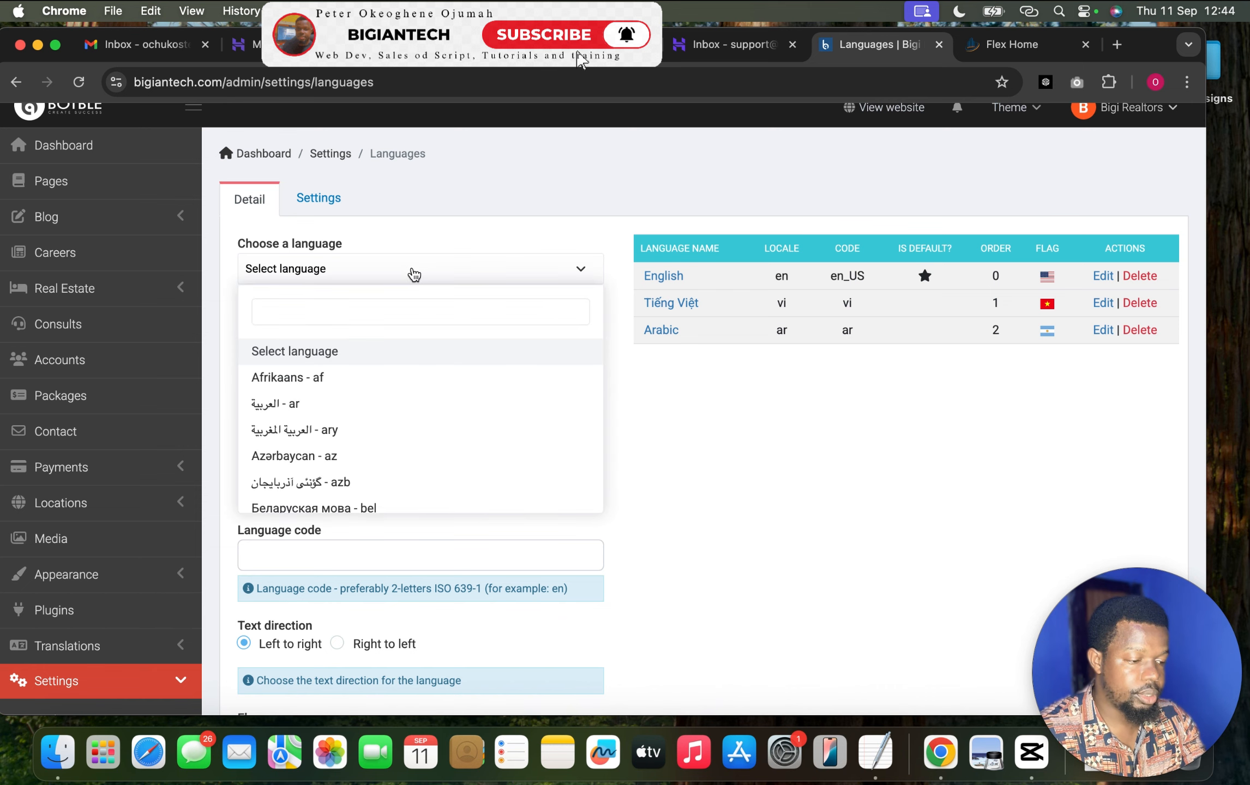
click(508, 221)
scroll(509, 221, down, 6)
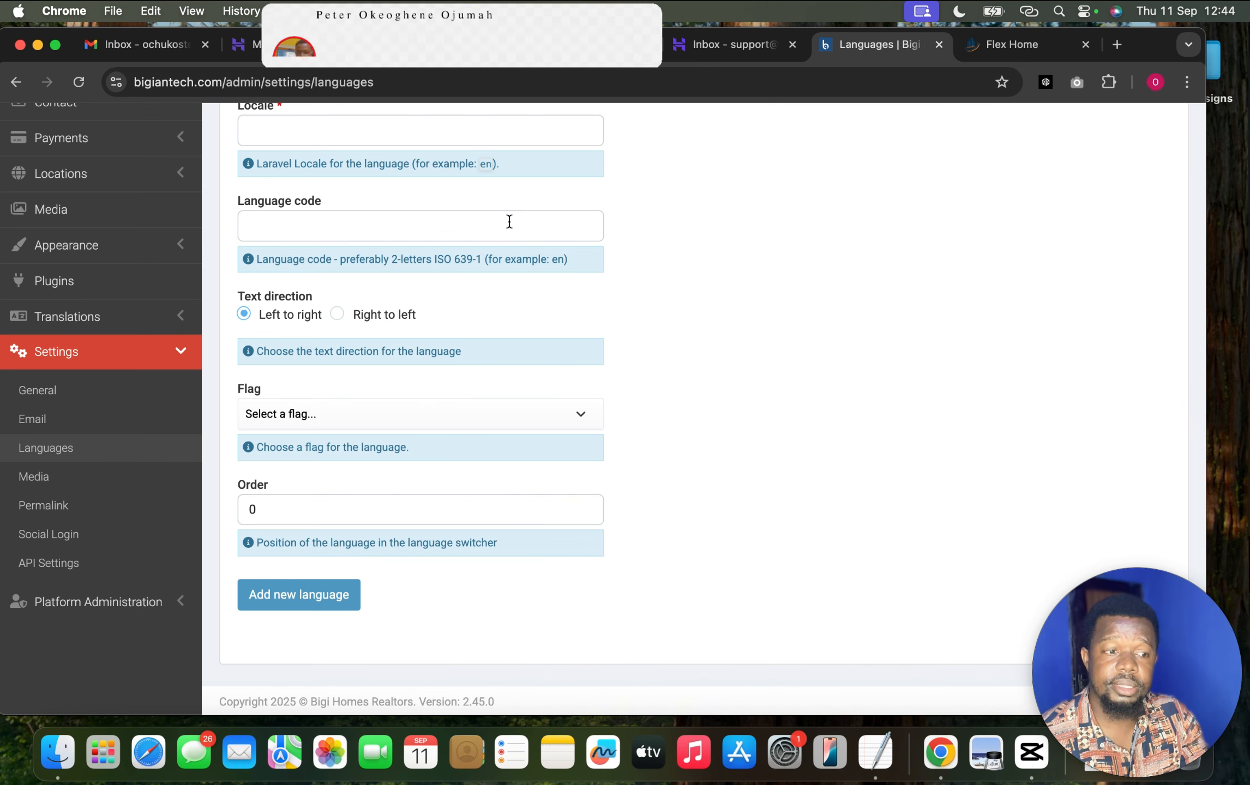
scroll(673, 354, up, 3)
scroll(673, 355, down, 3)
scroll(673, 356, up, 1)
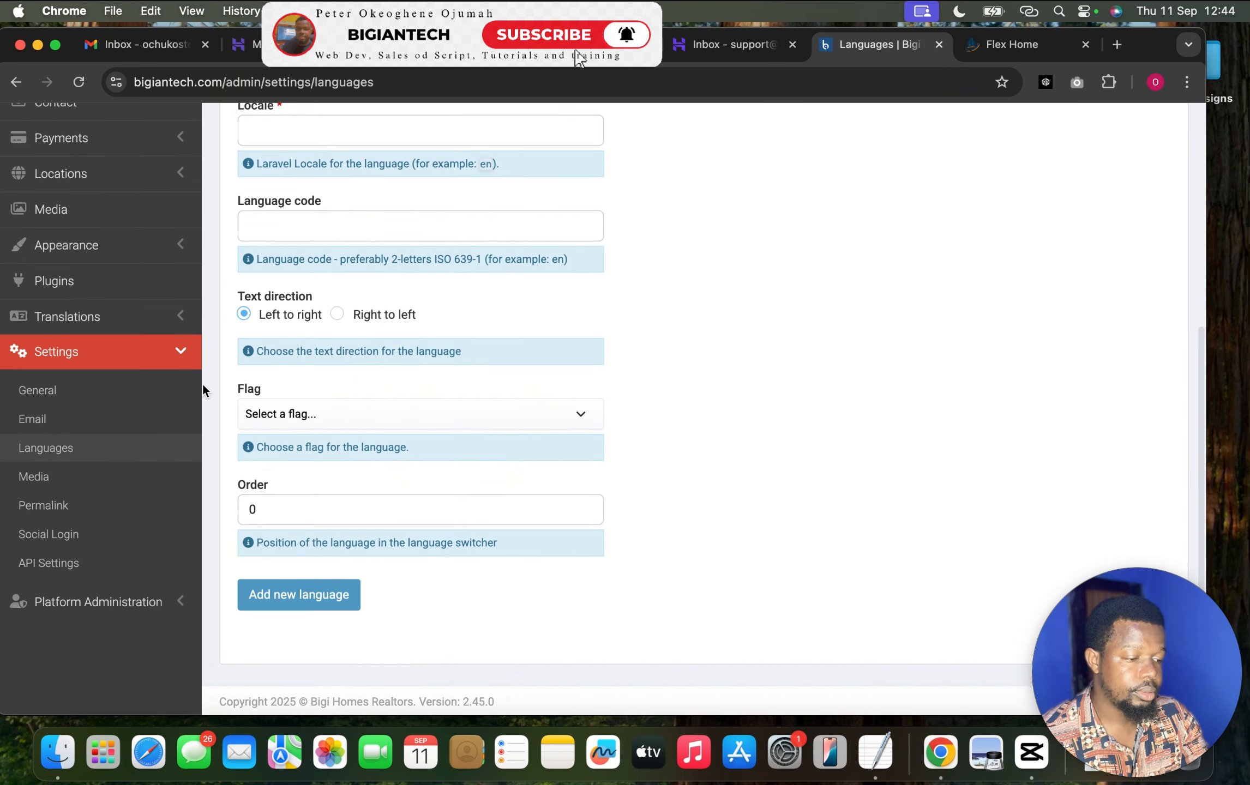
Step: Browse the Media settings, then go to the Permalink settings listing the URL prefixes
click(42, 481)
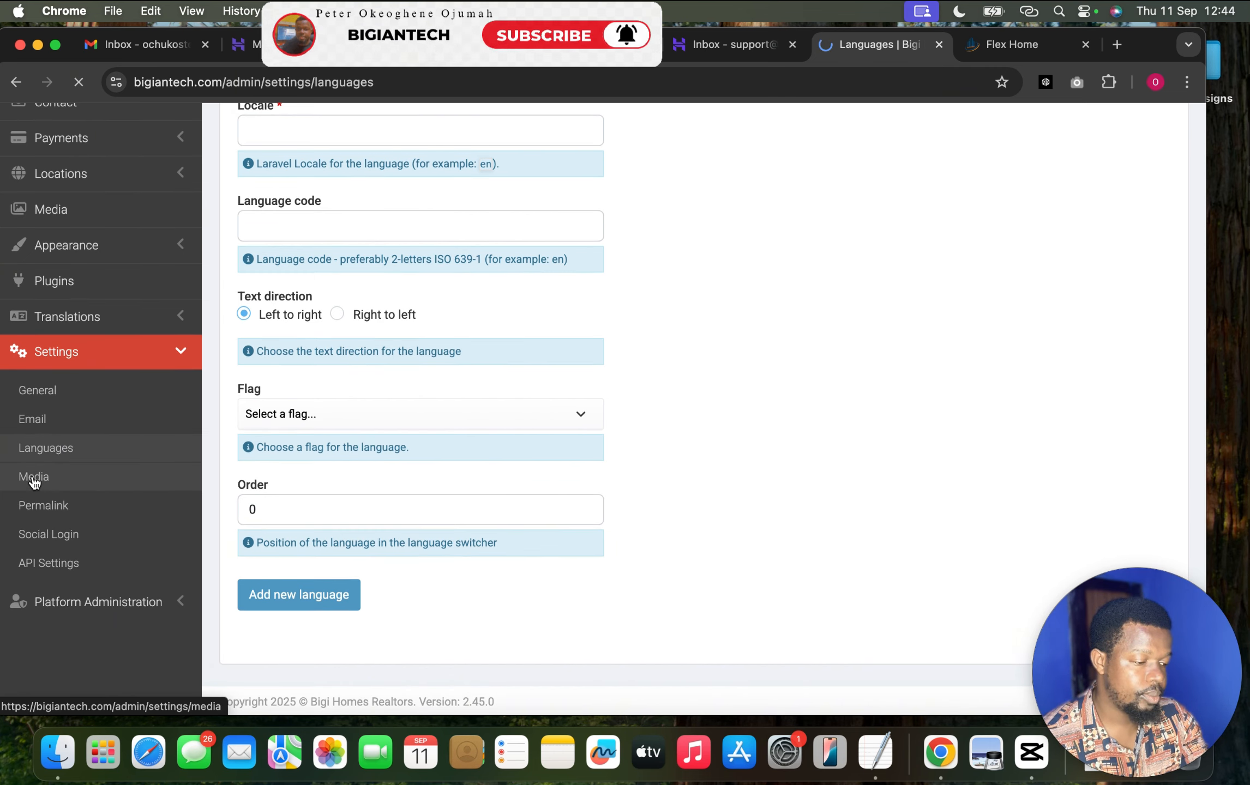
scroll(416, 469, down, 7)
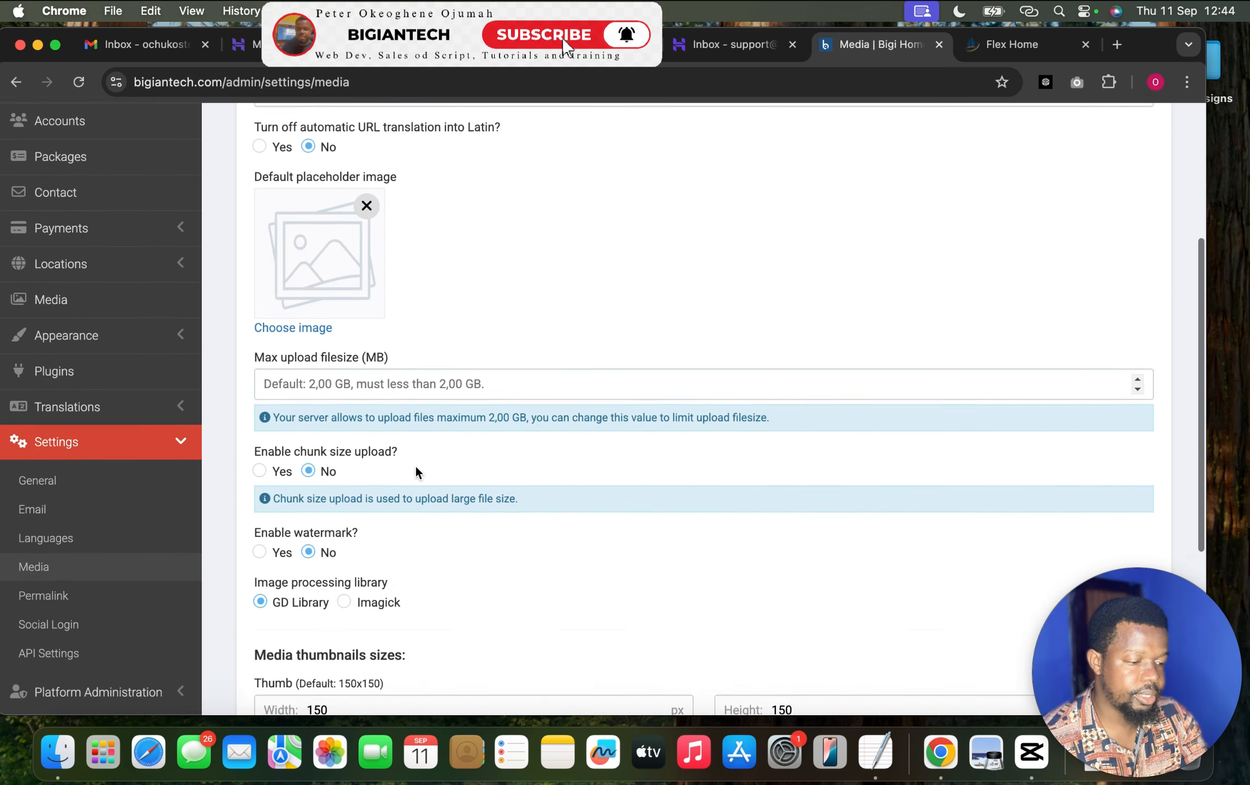
scroll(415, 465, down, 3)
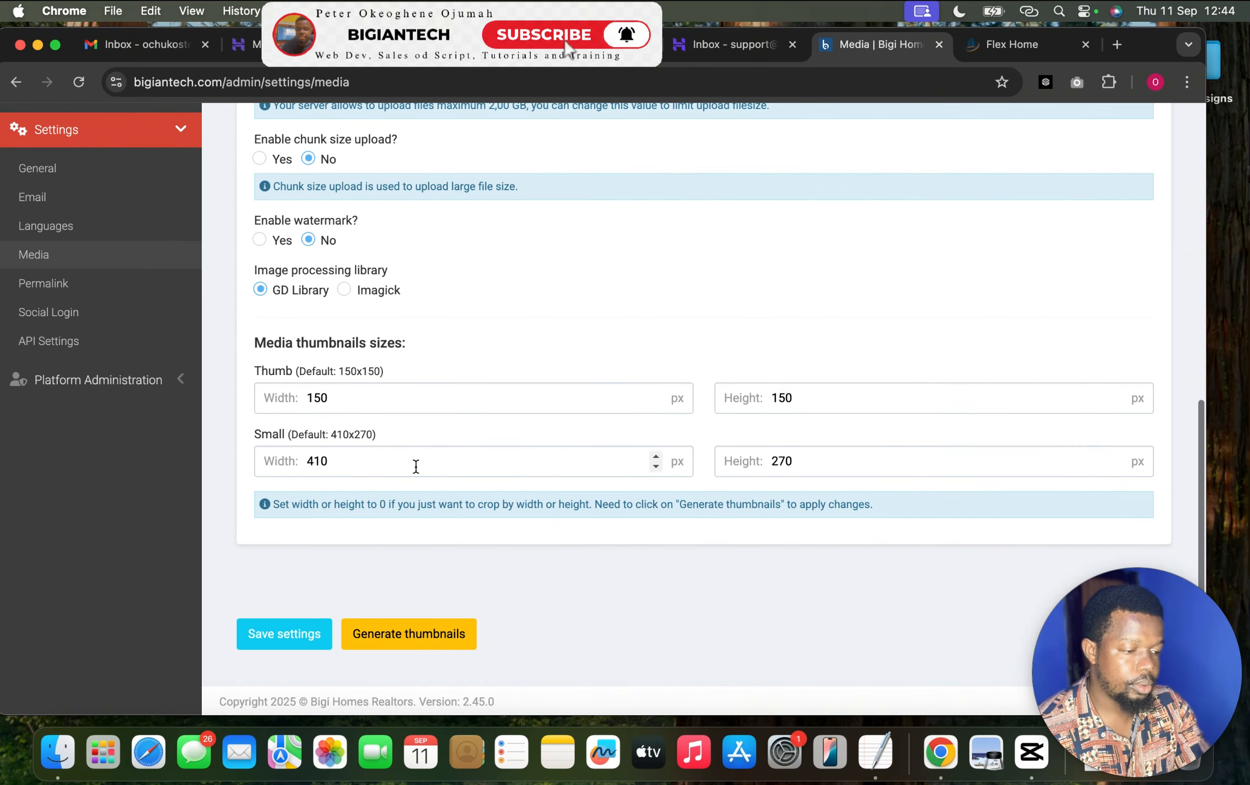
click(40, 283)
scroll(396, 369, down, 8)
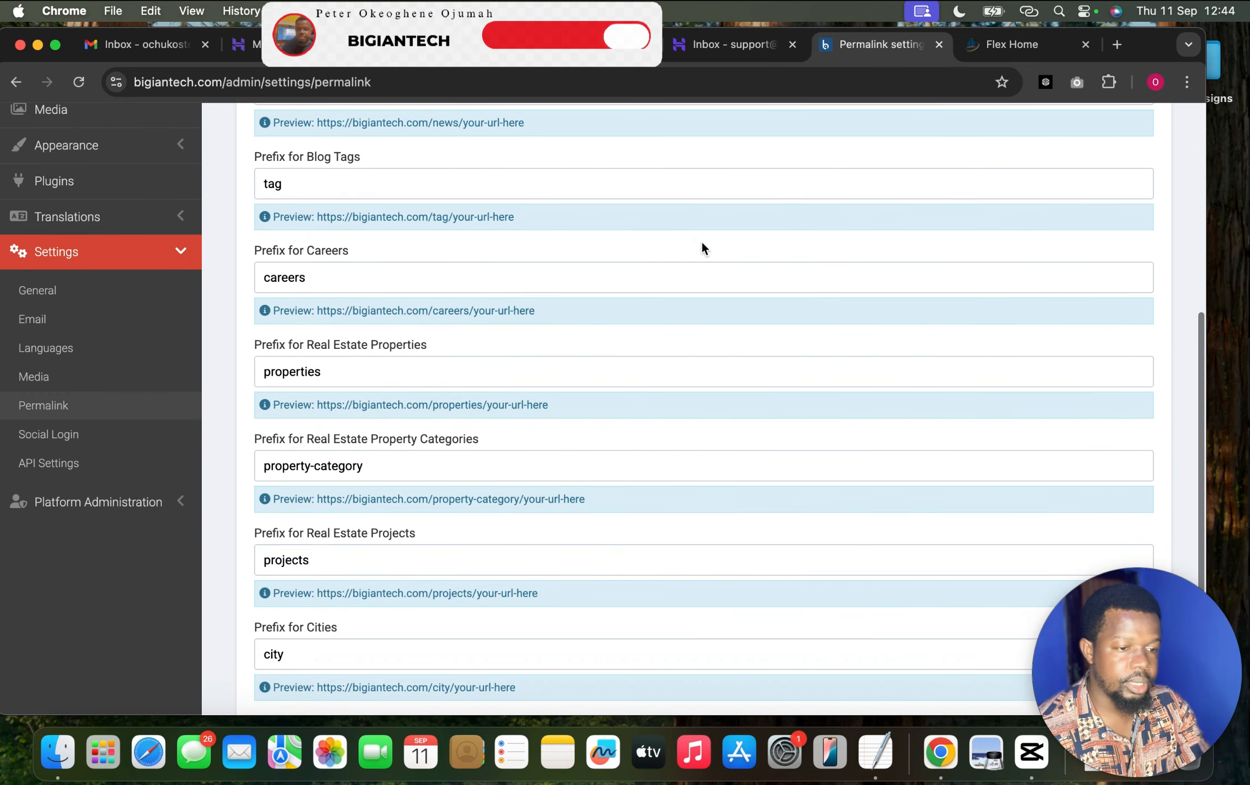
Step: Scroll the live homepage past Featured projects to Properties by locations (Alhambra, Oakland)
click(987, 45)
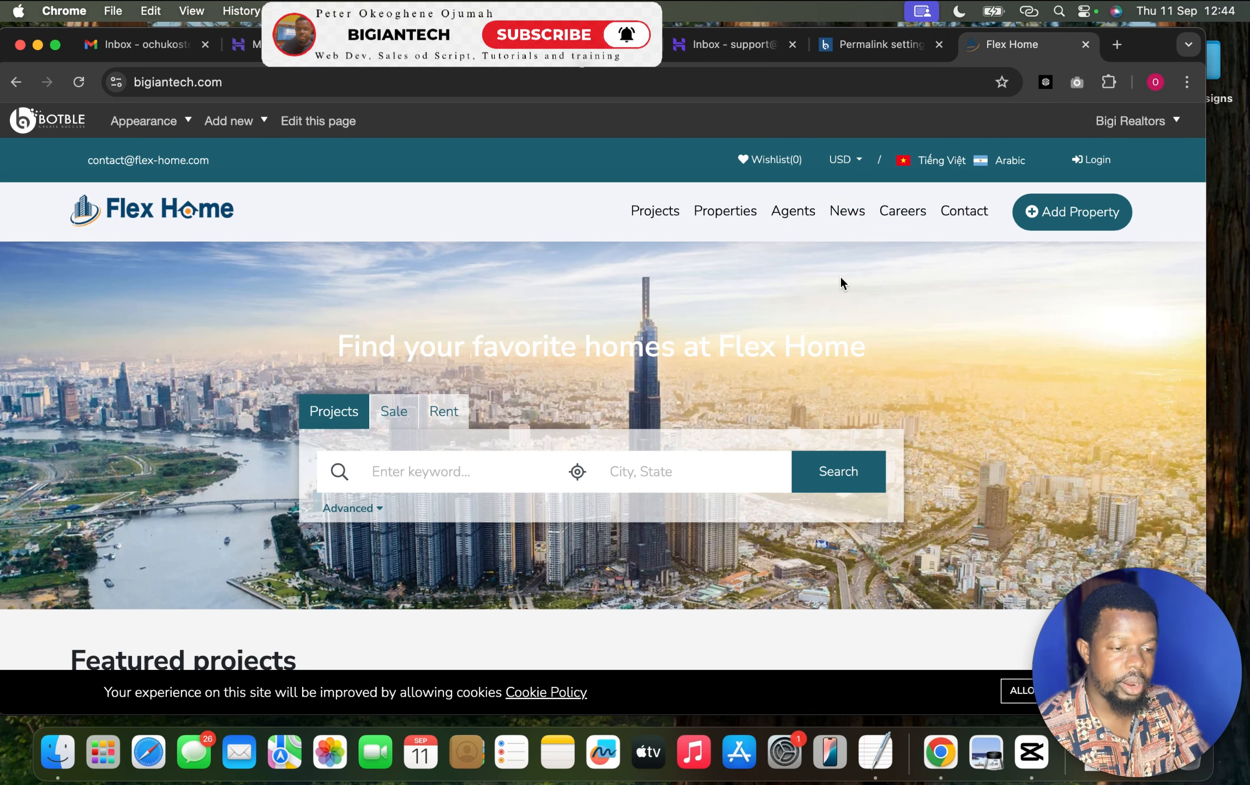
scroll(840, 276, down, 3)
scroll(840, 276, up, 3)
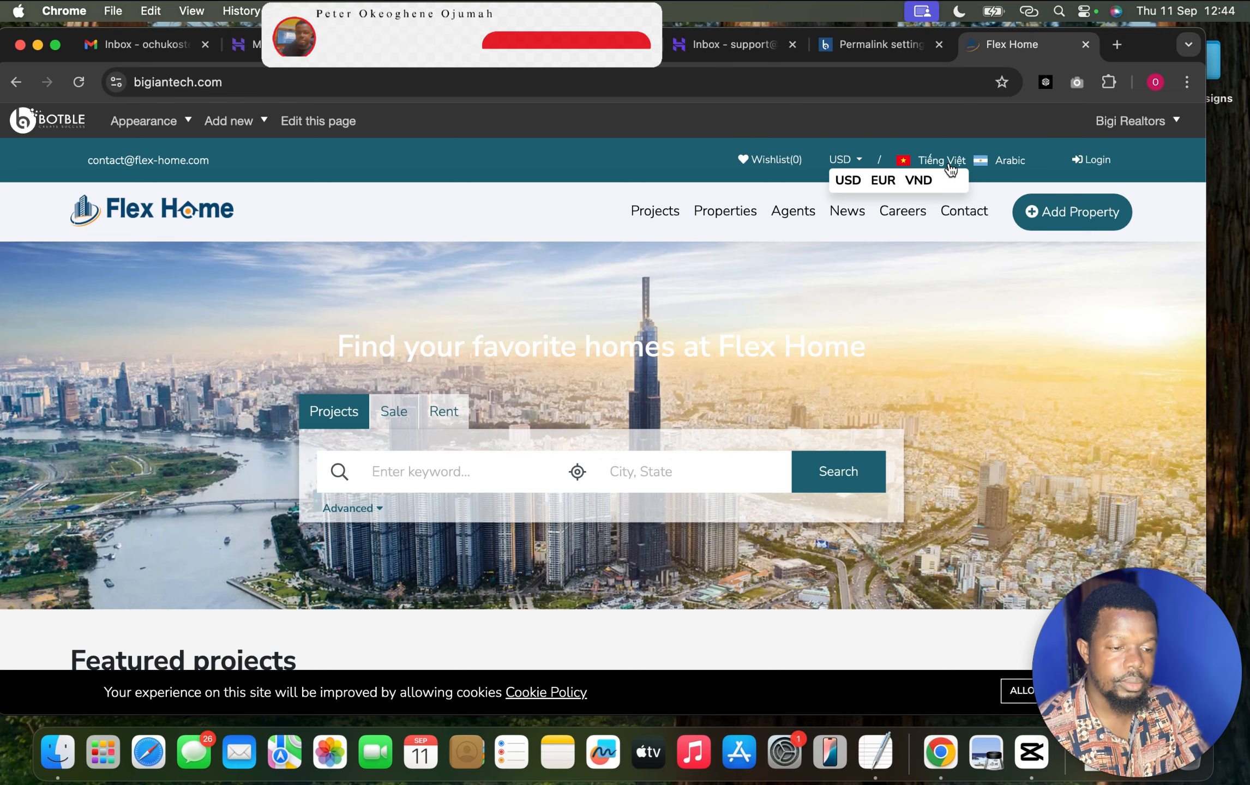
scroll(698, 267, down, 15)
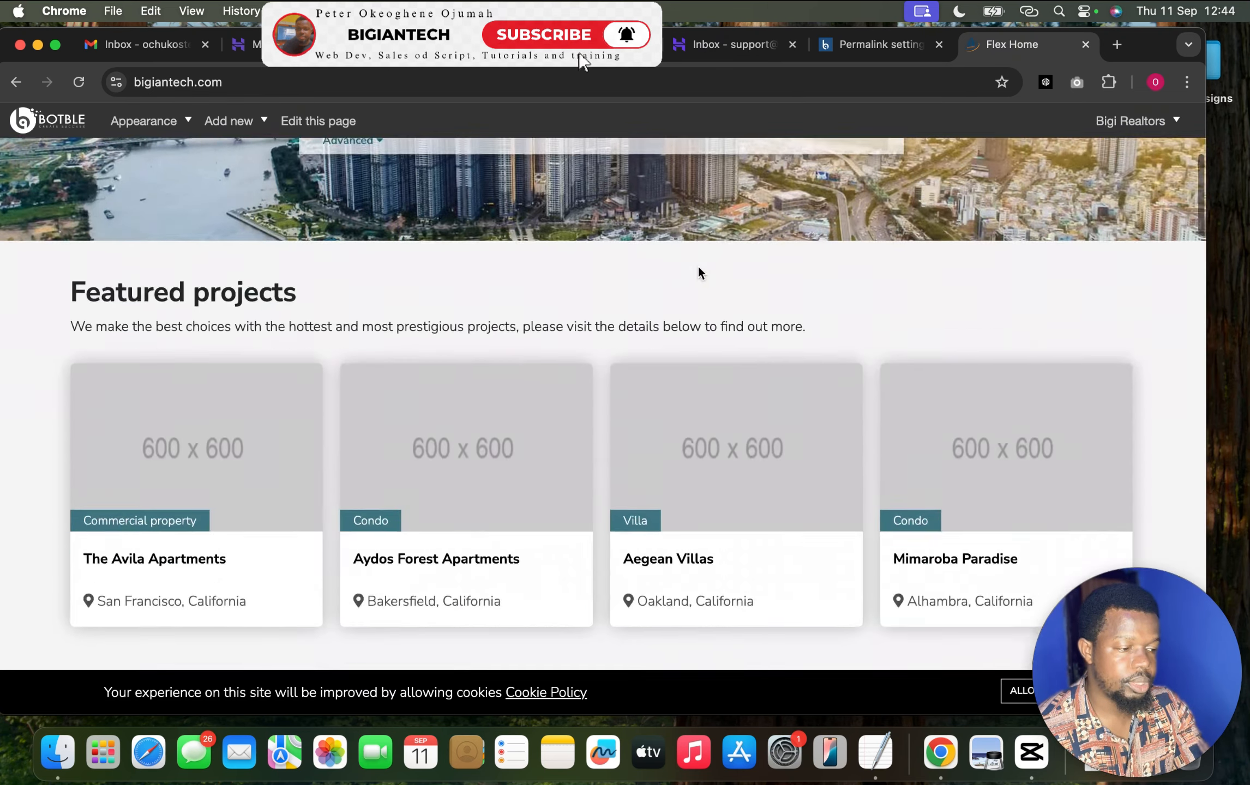
scroll(698, 266, up, 3)
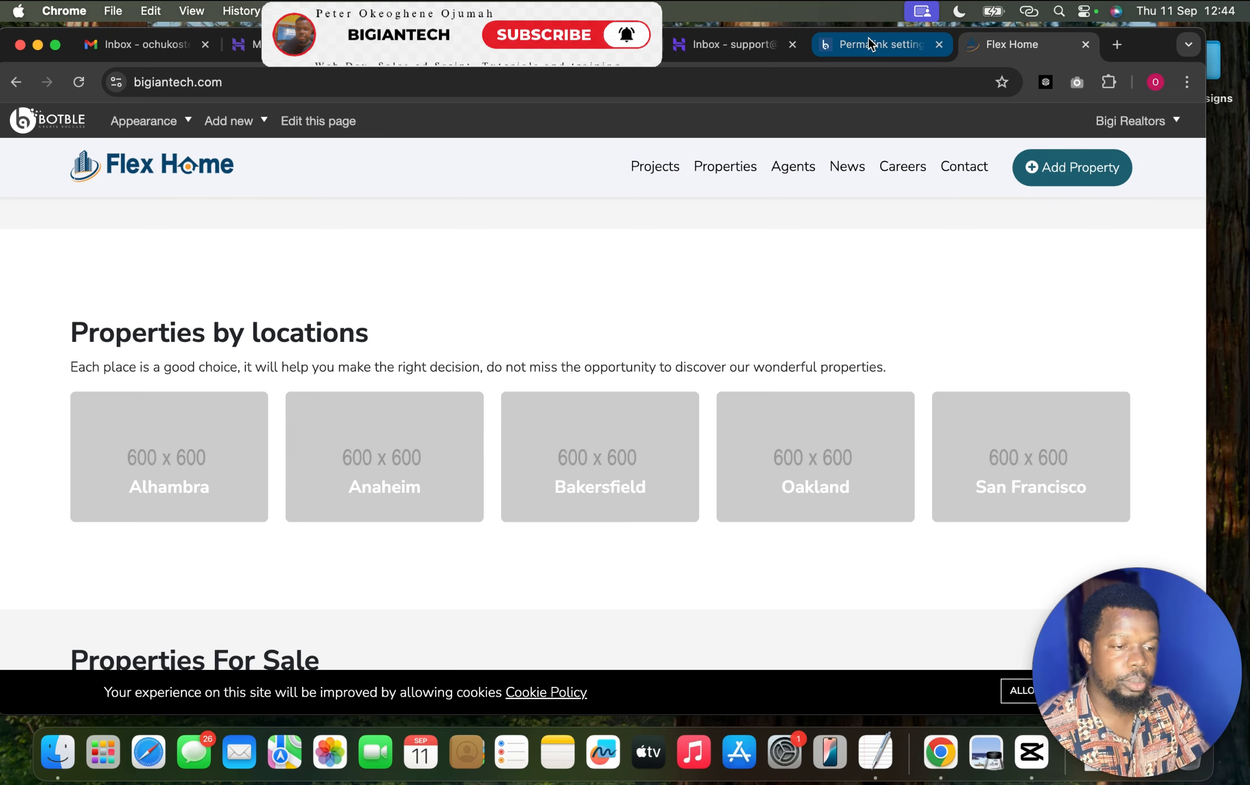
Step: Review the Social Login settings, turning Enable? on to see options, then back off
click(871, 43)
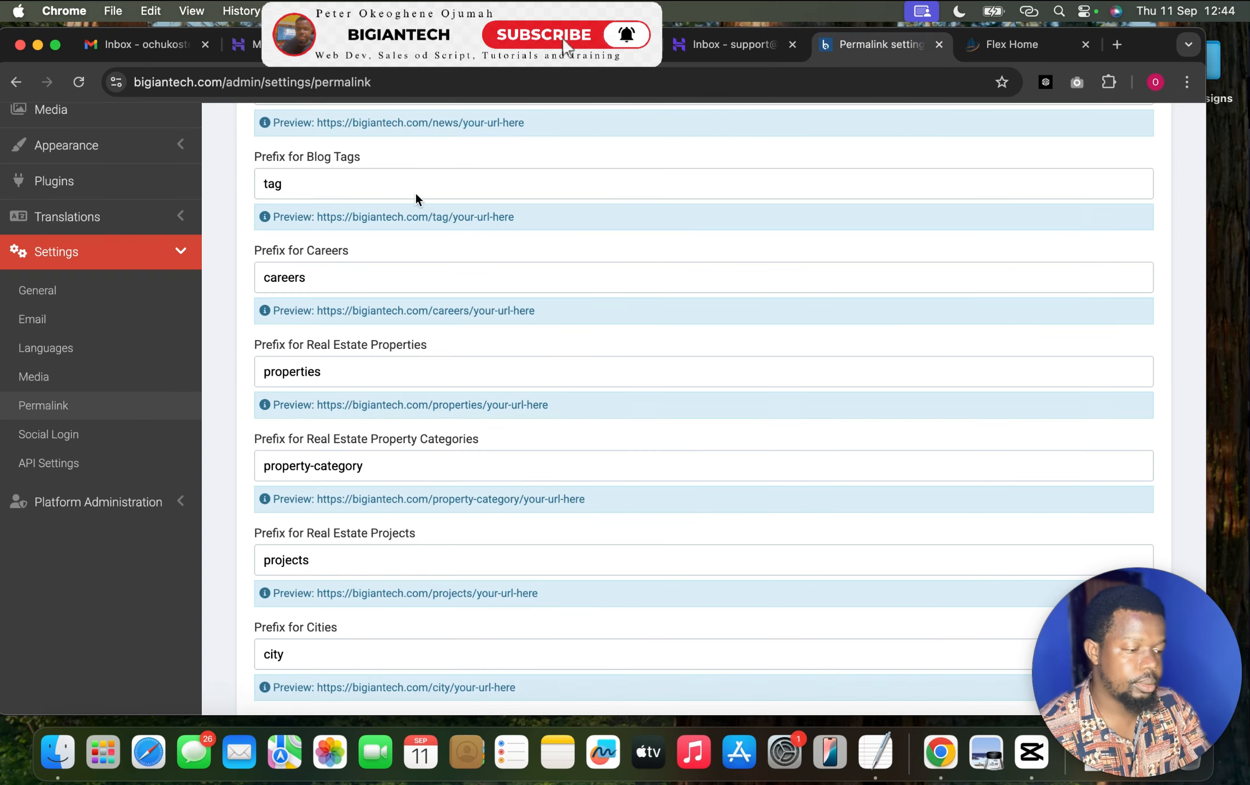
click(48, 435)
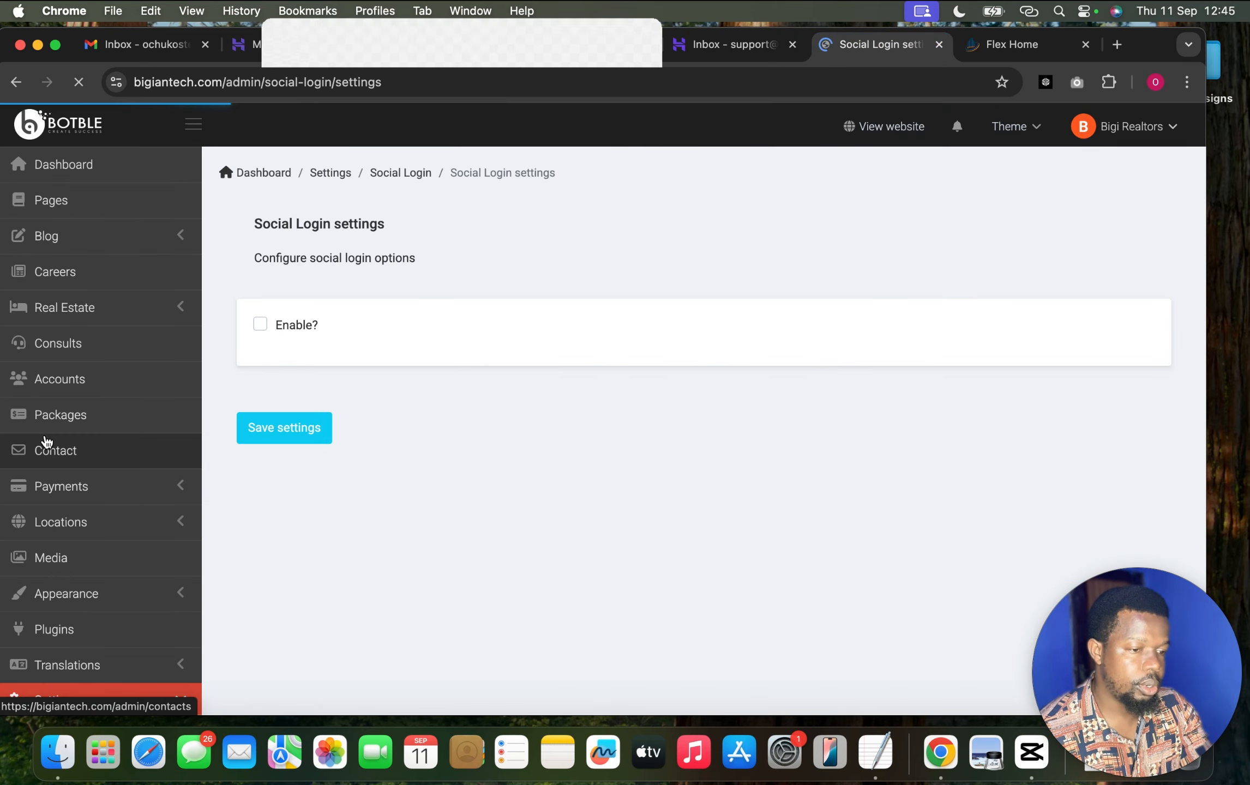
click(266, 329)
scroll(356, 405, down, 5)
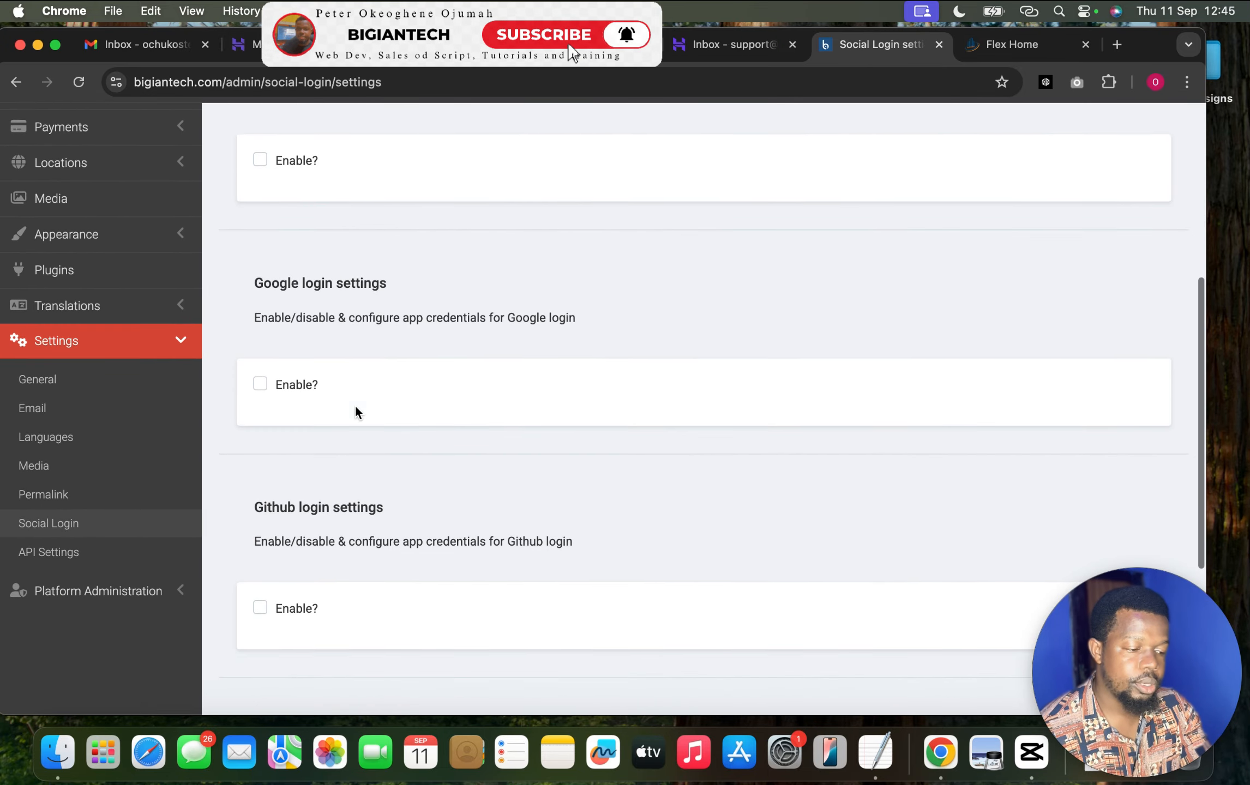
scroll(354, 410, up, 10)
click(260, 325)
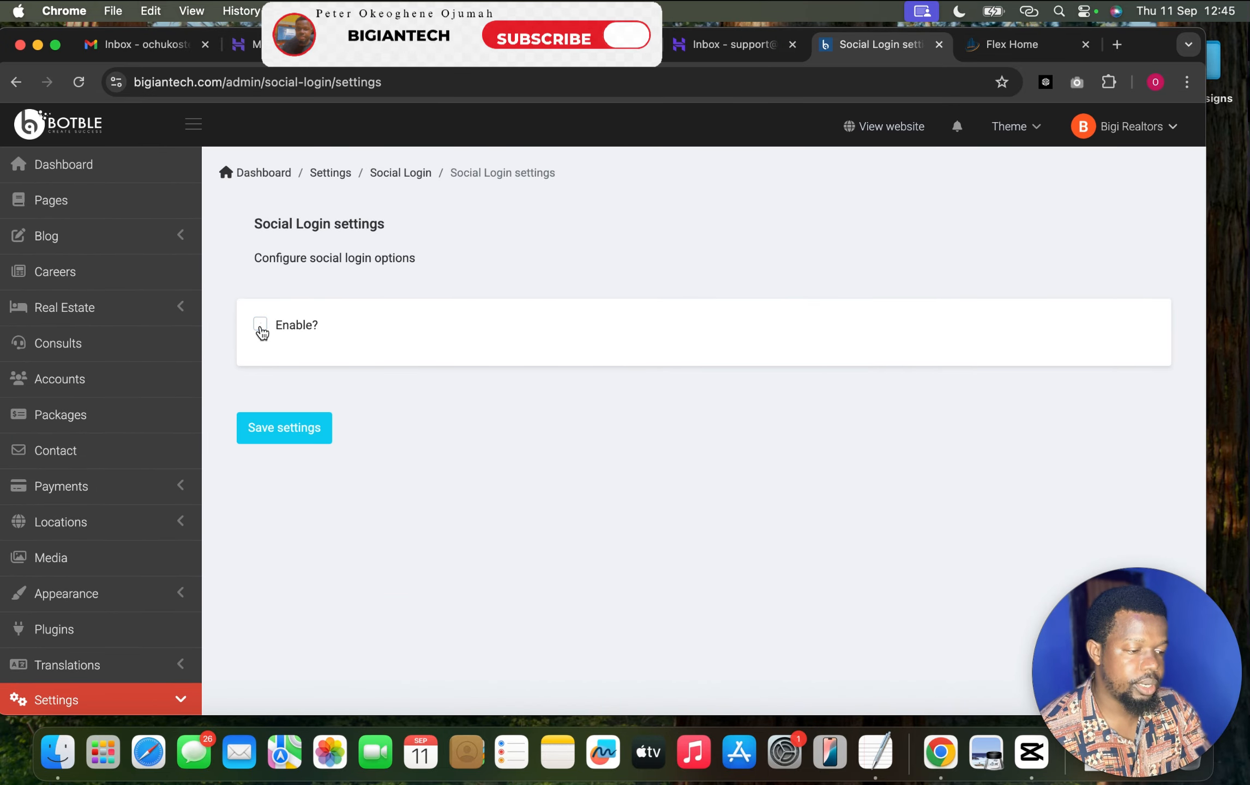
scroll(23, 479, down, 5)
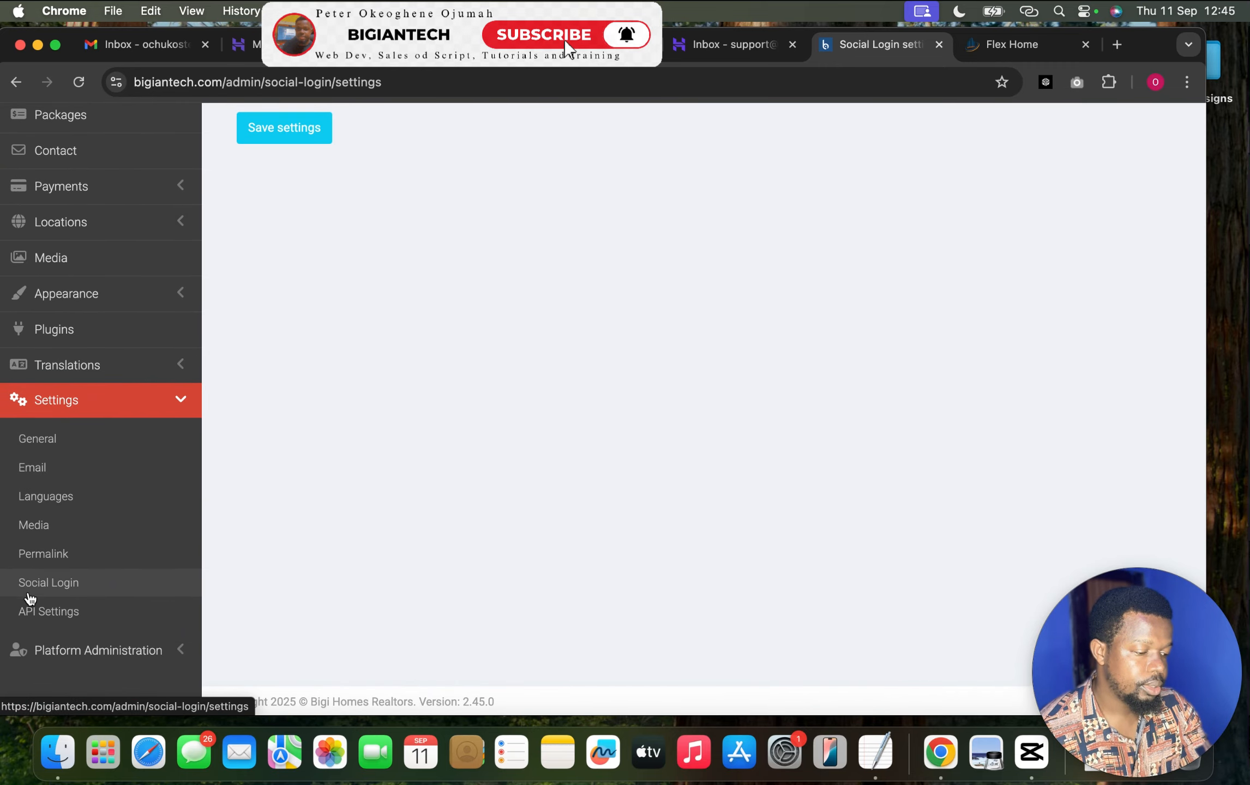
Step: Check the API Settings show API enabled as Yes, and expand Platform Administration in the sidebar
click(30, 613)
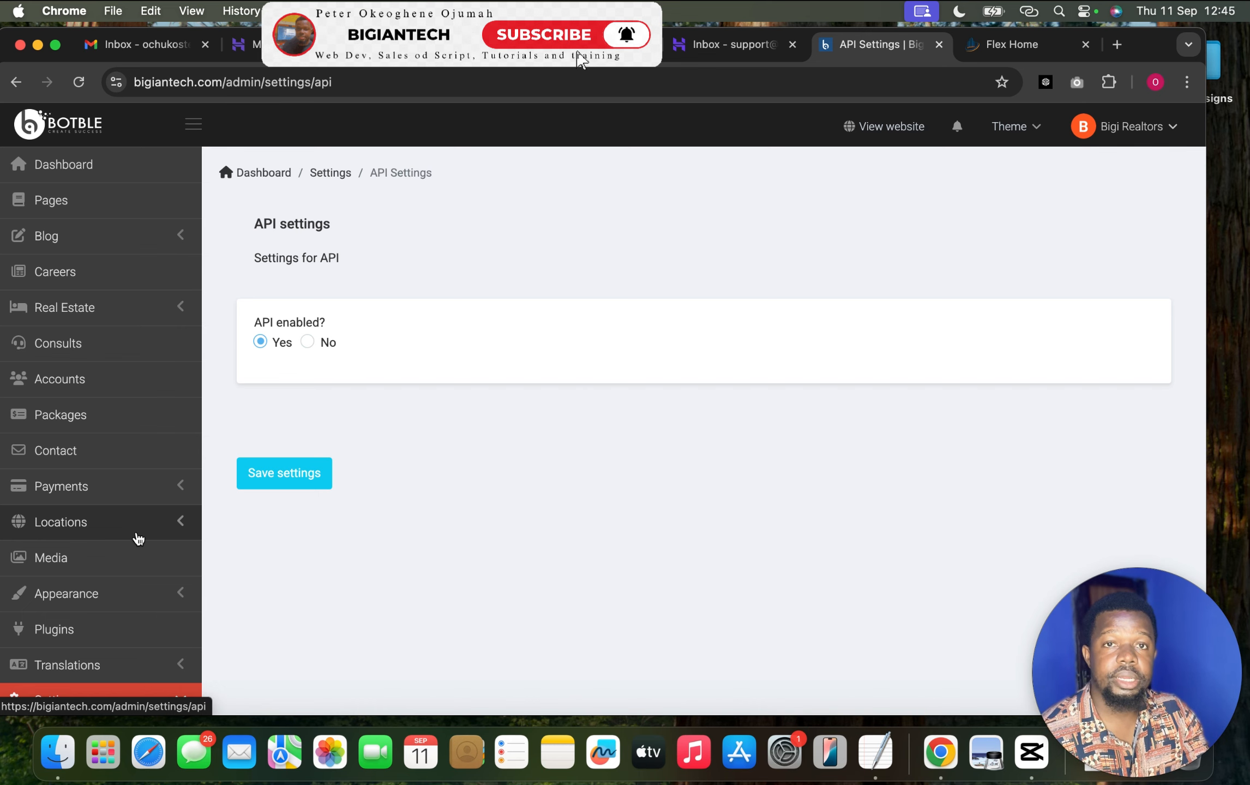
scroll(138, 538, down, 5)
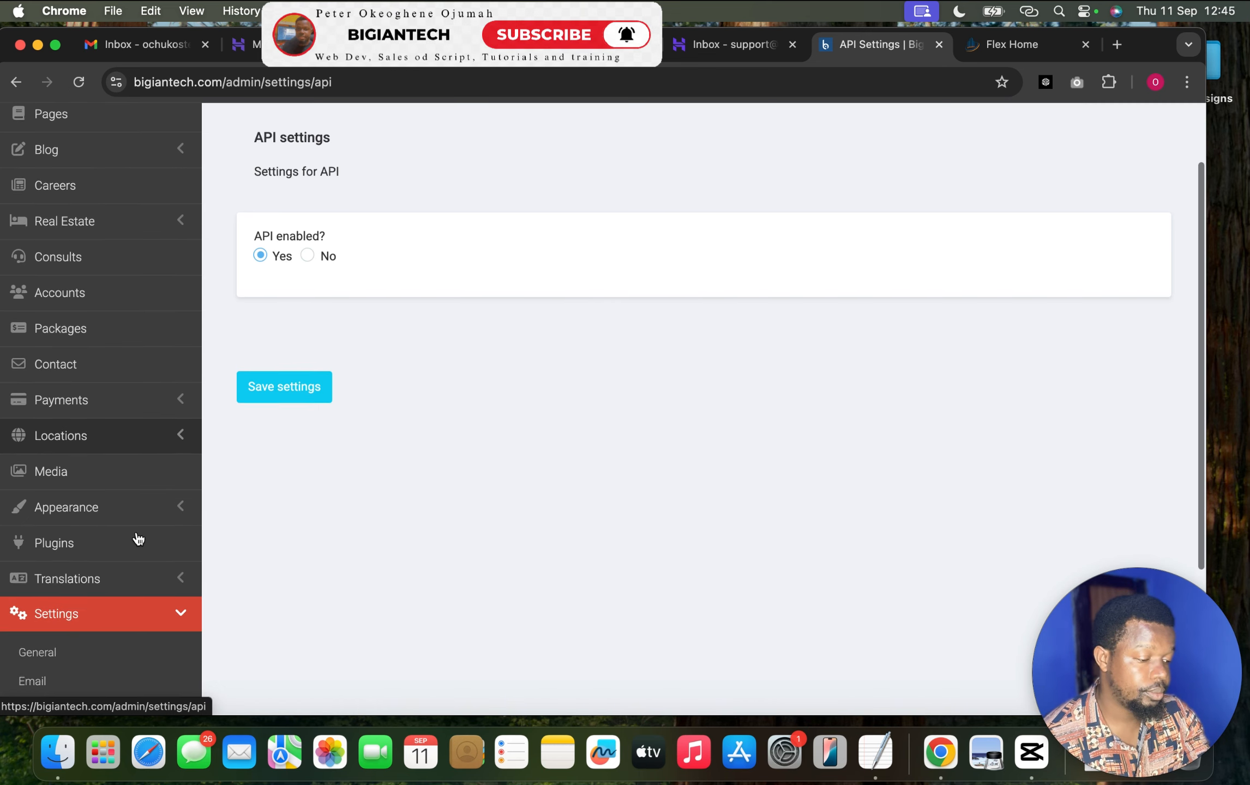
scroll(138, 539, down, 2)
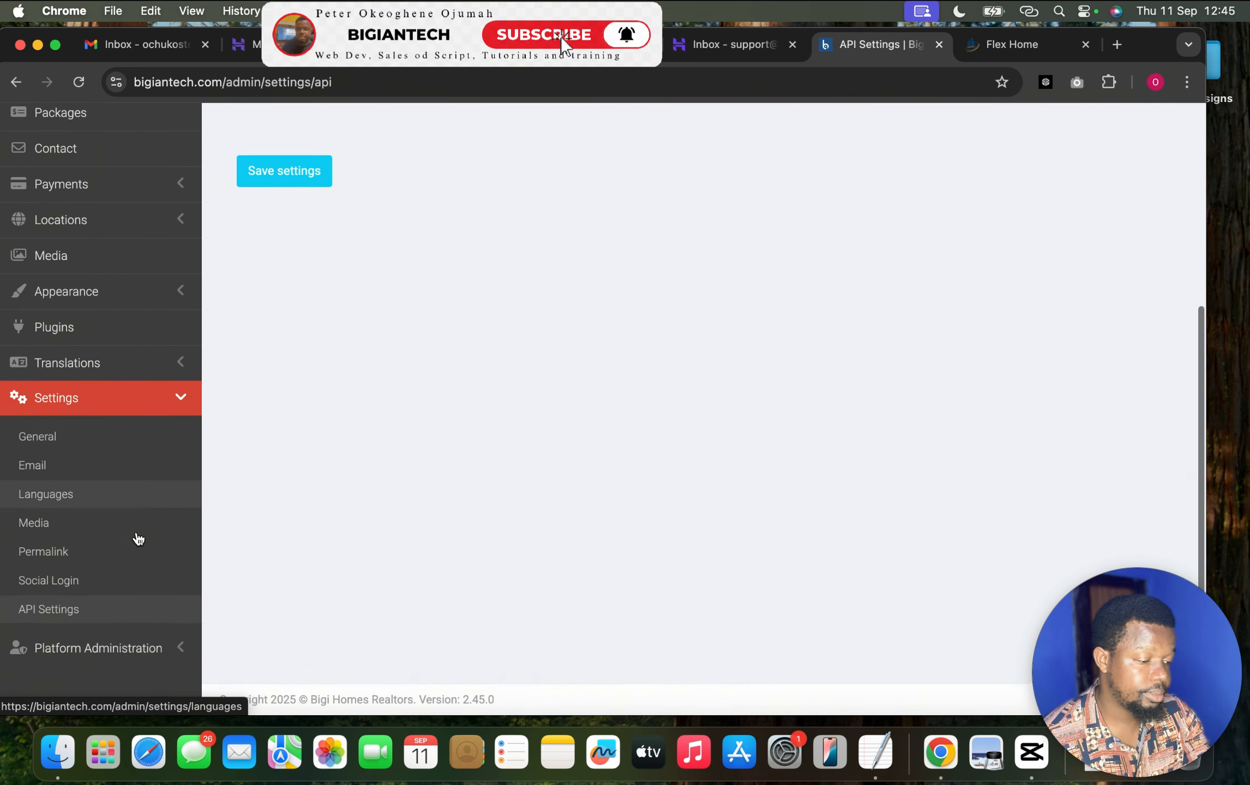
click(165, 649)
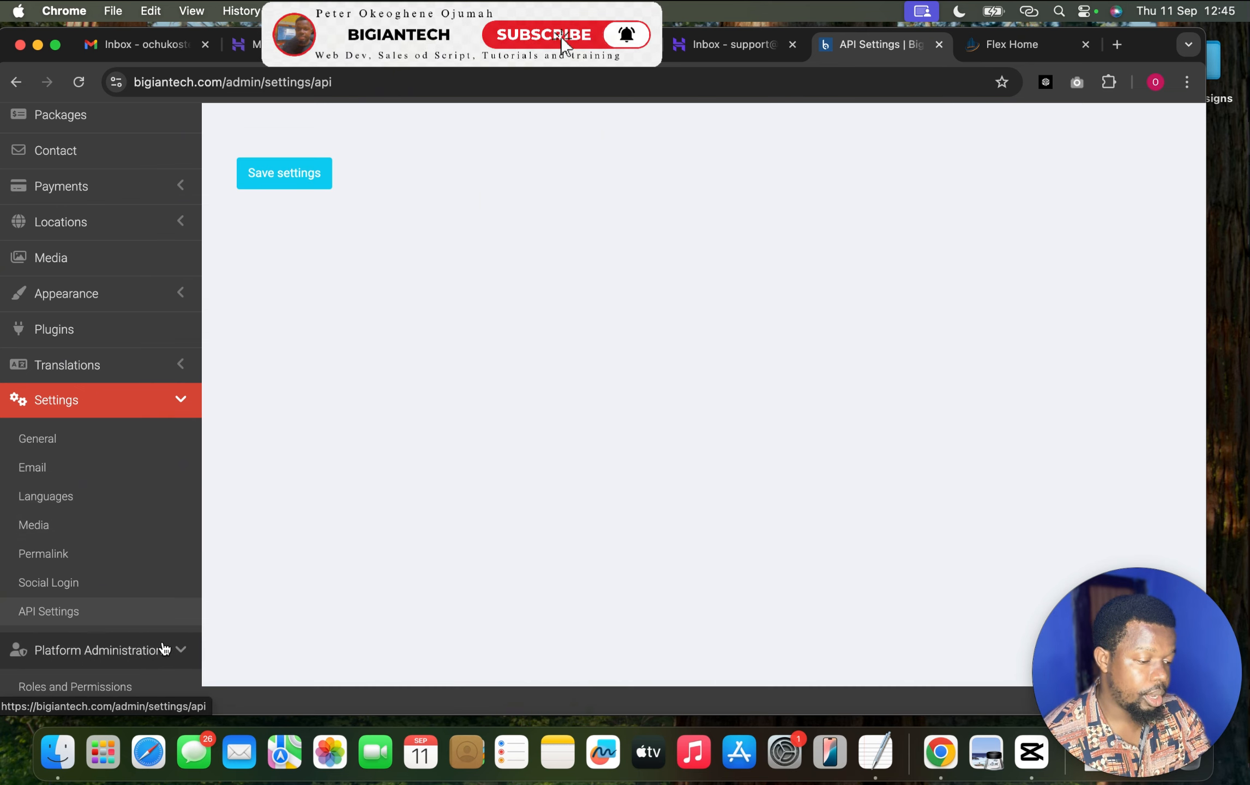
scroll(164, 649, down, 5)
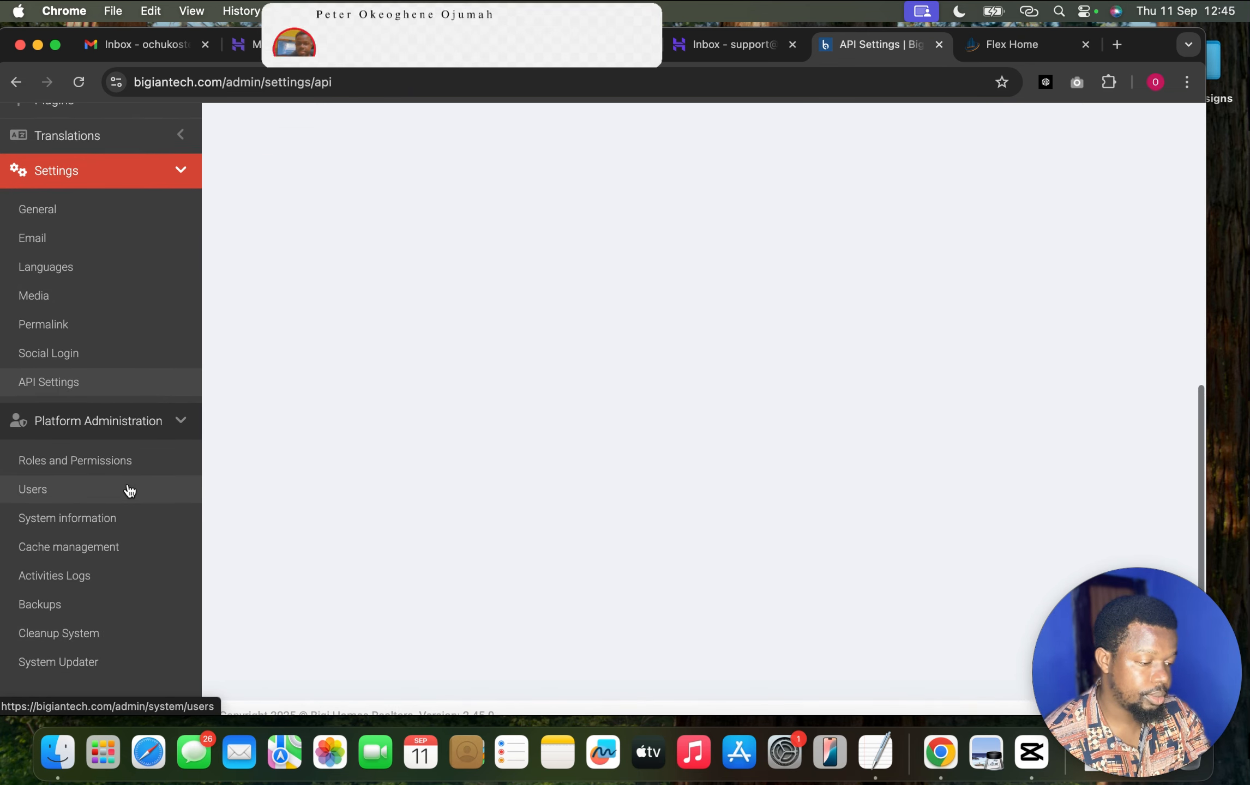
Step: Browse the sidebar, folding Platform Administration and expanding then collapsing the Settings pages list
scroll(60, 476, down, 1)
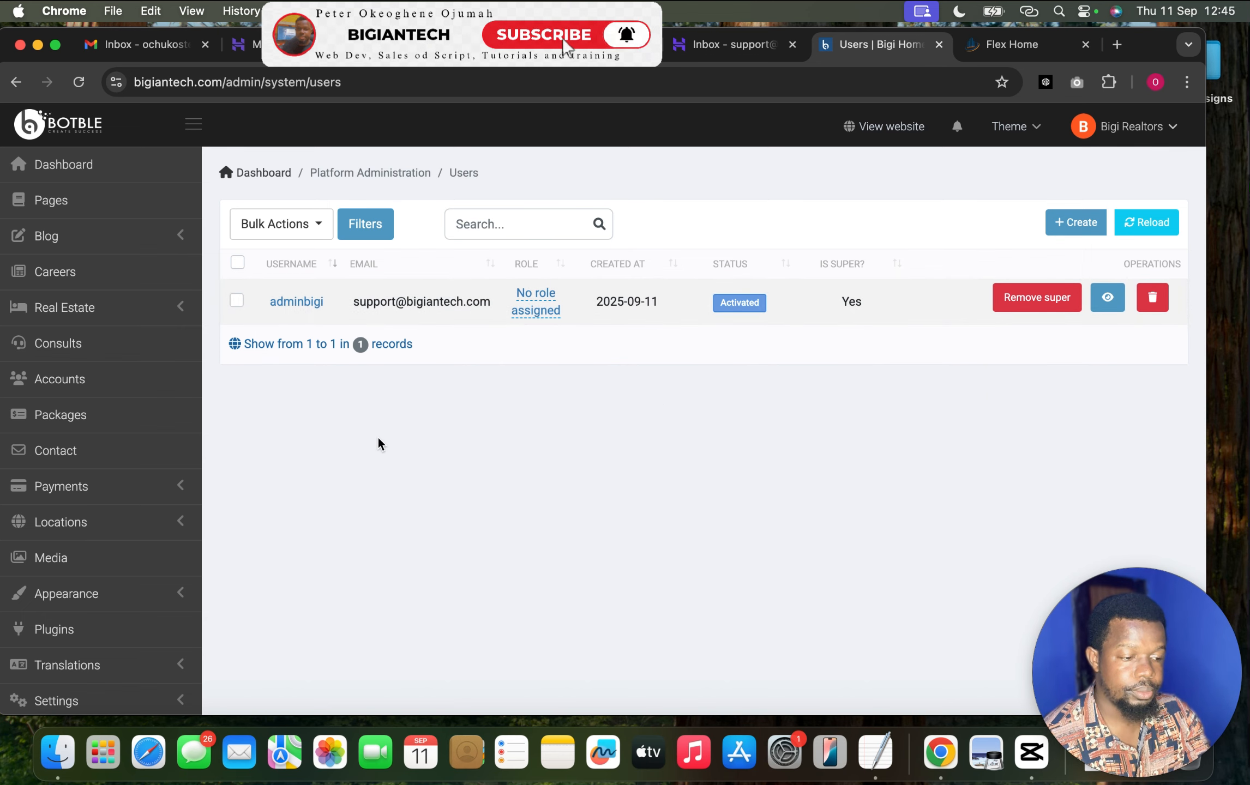
scroll(87, 598, down, 8)
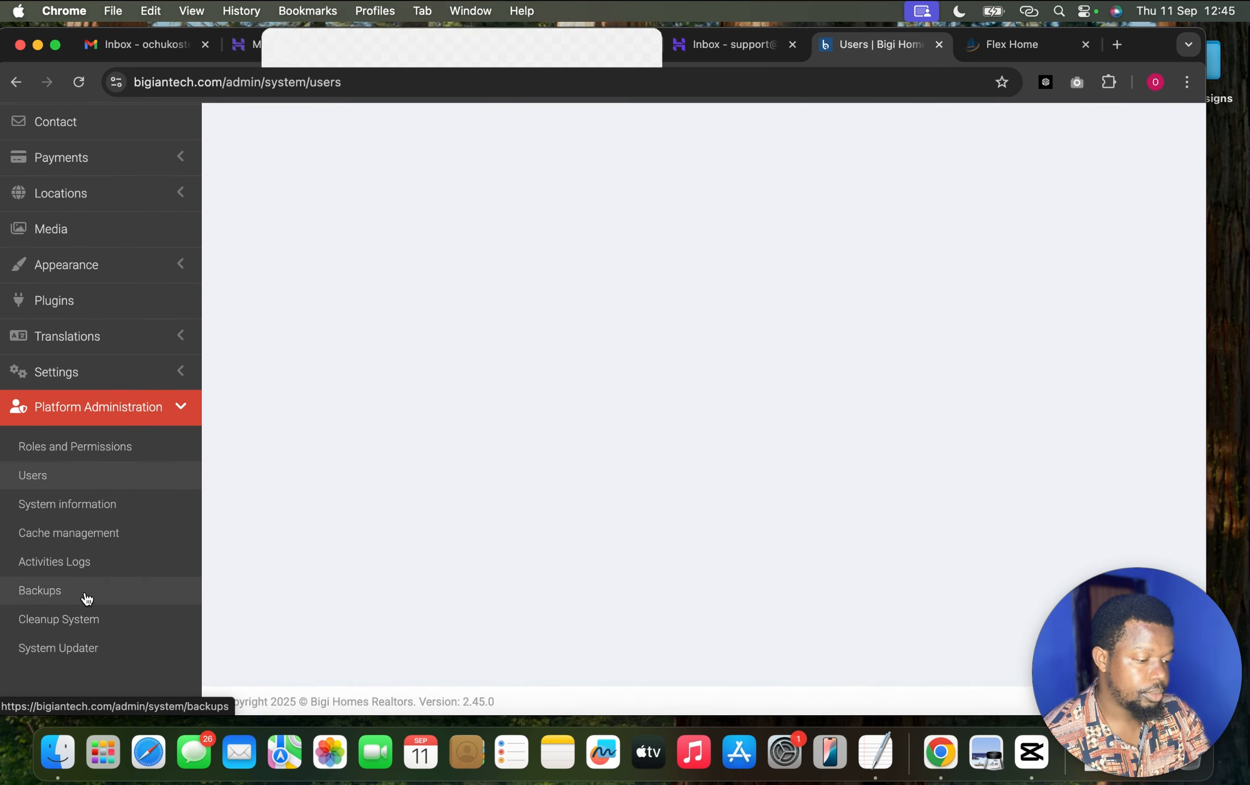
scroll(87, 598, up, 6)
scroll(87, 599, up, 3)
scroll(86, 597, down, 5)
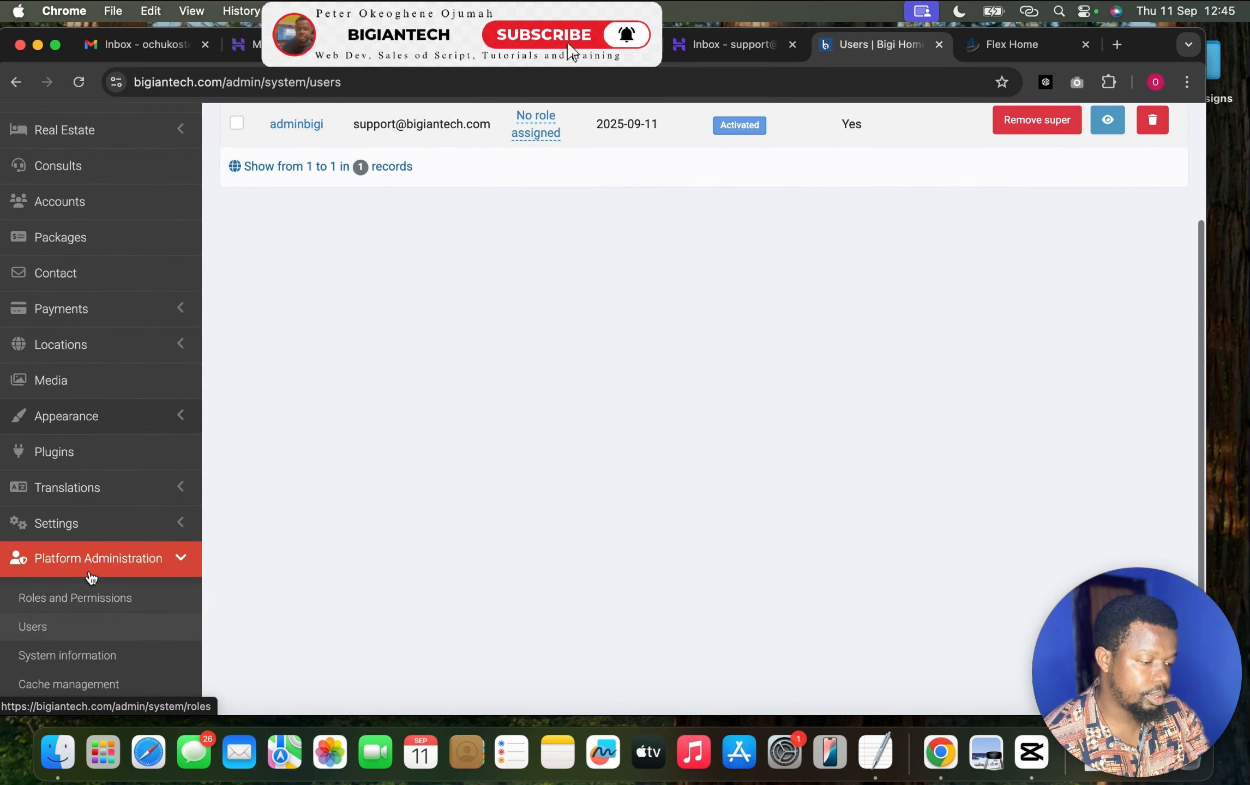
click(148, 558)
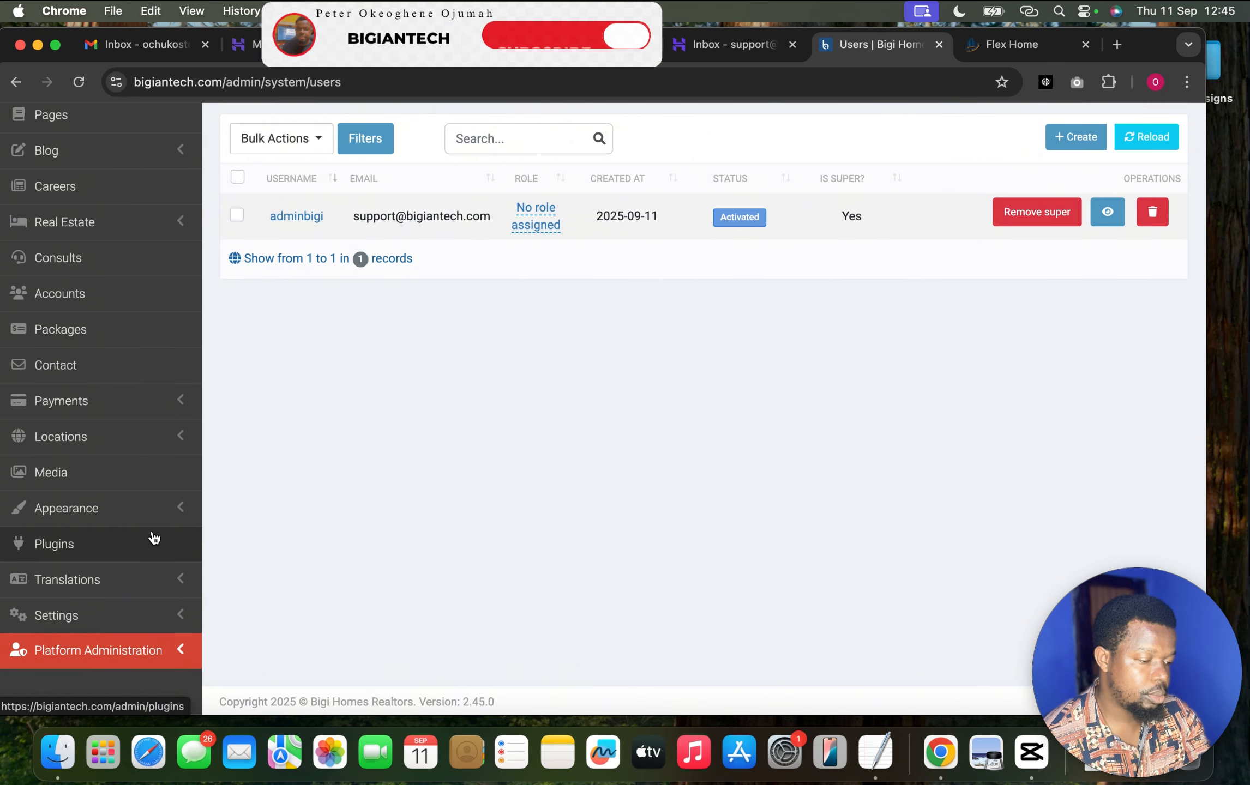
click(100, 617)
scroll(101, 616, down, 4)
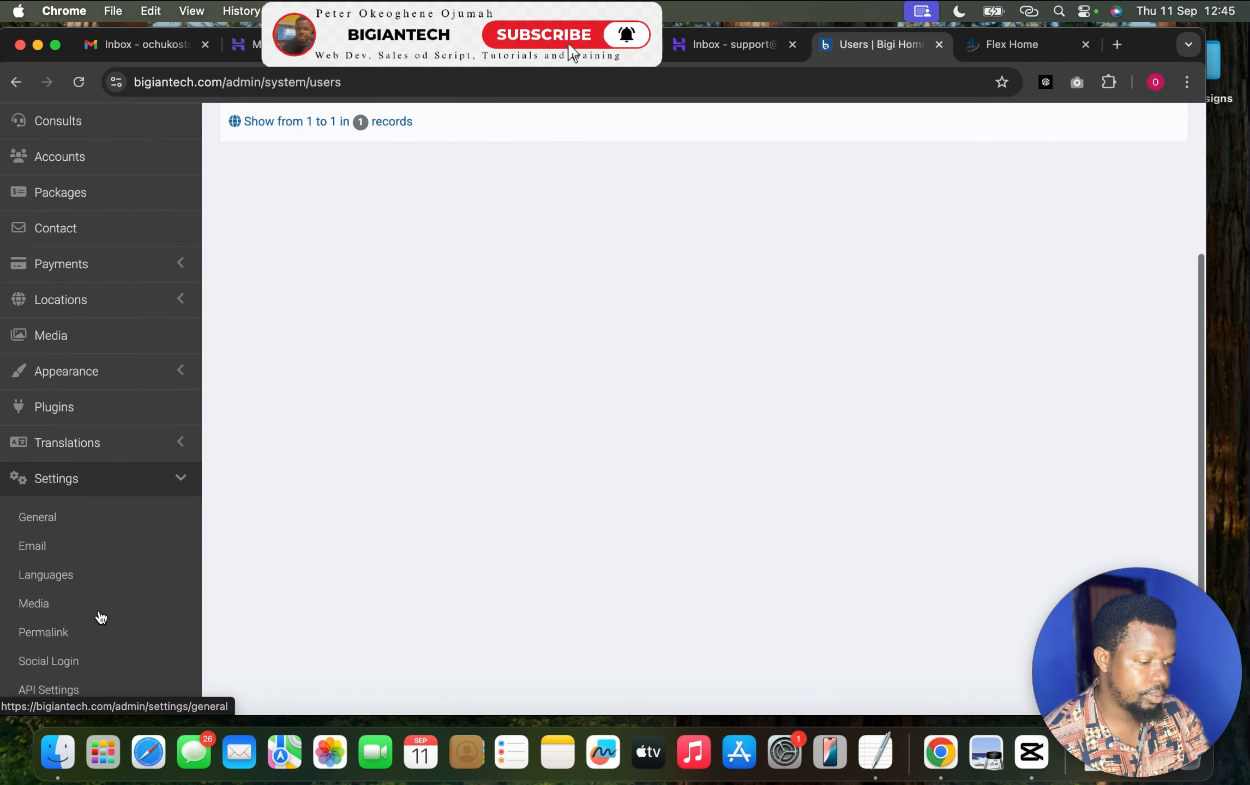
click(151, 412)
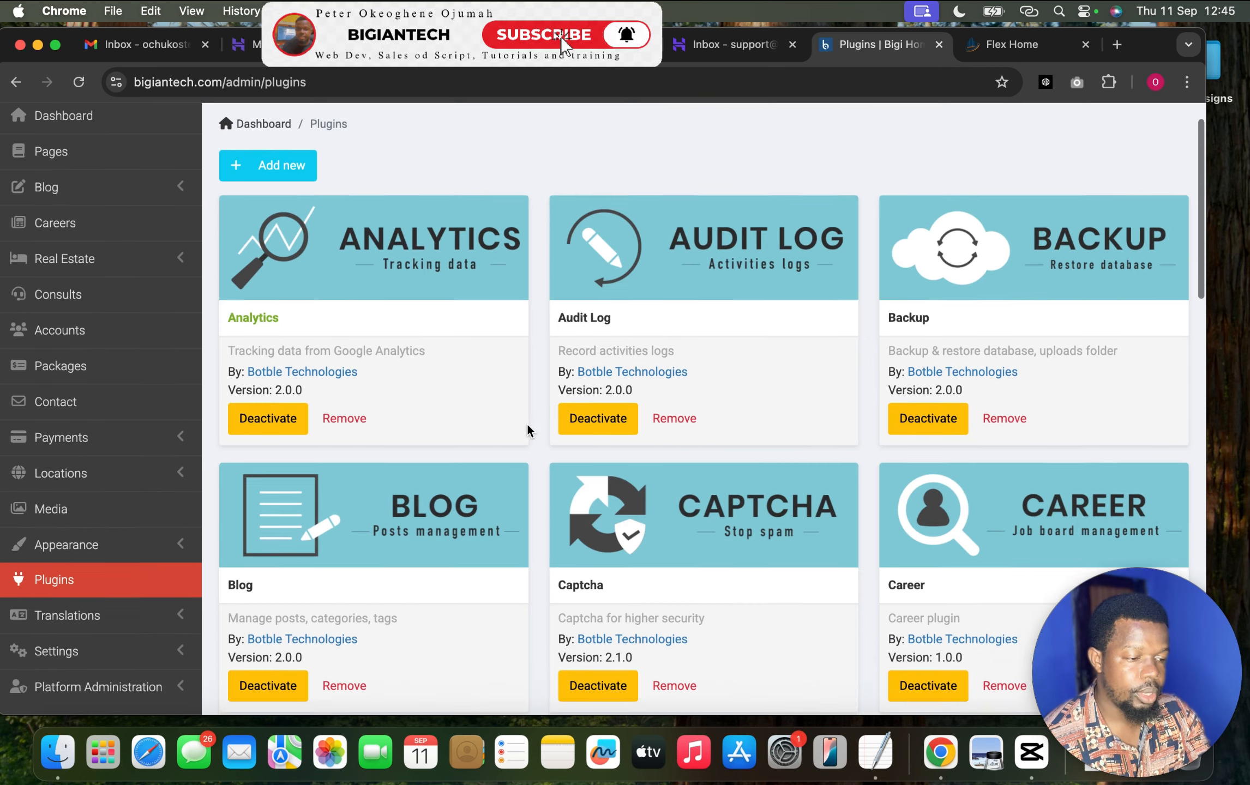
Step: Scroll through the installed plugin cards, from Analytics through Translation, all active
scroll(526, 423, down, 3)
scroll(538, 343, down, 15)
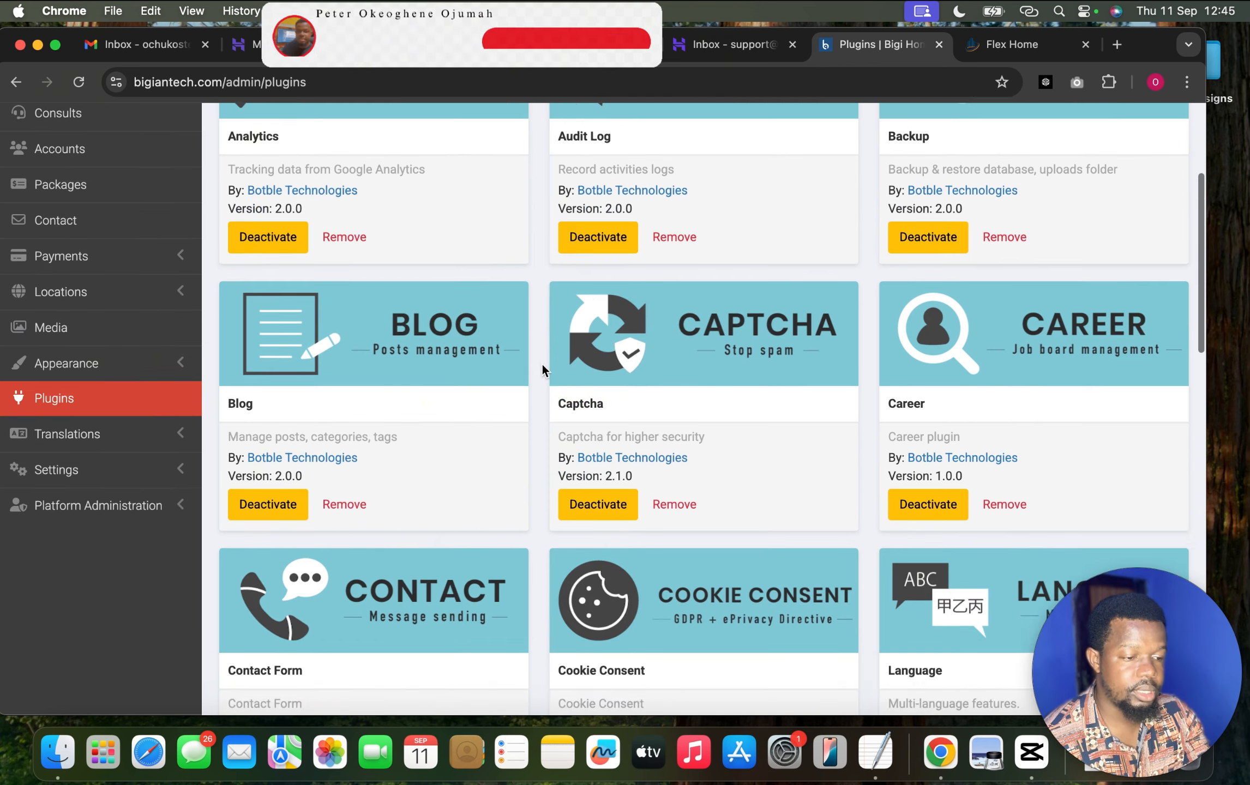
scroll(543, 369, down, 4)
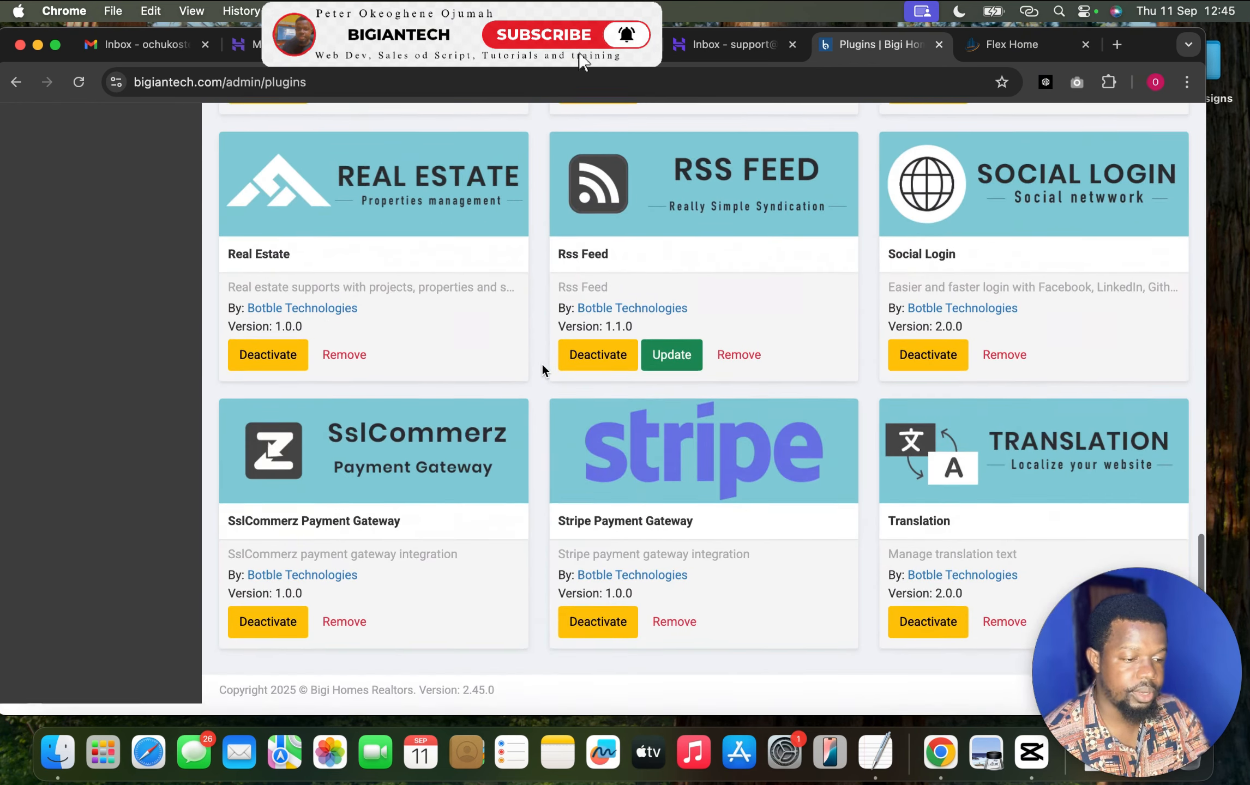
scroll(542, 368, up, 2)
scroll(542, 363, up, 2)
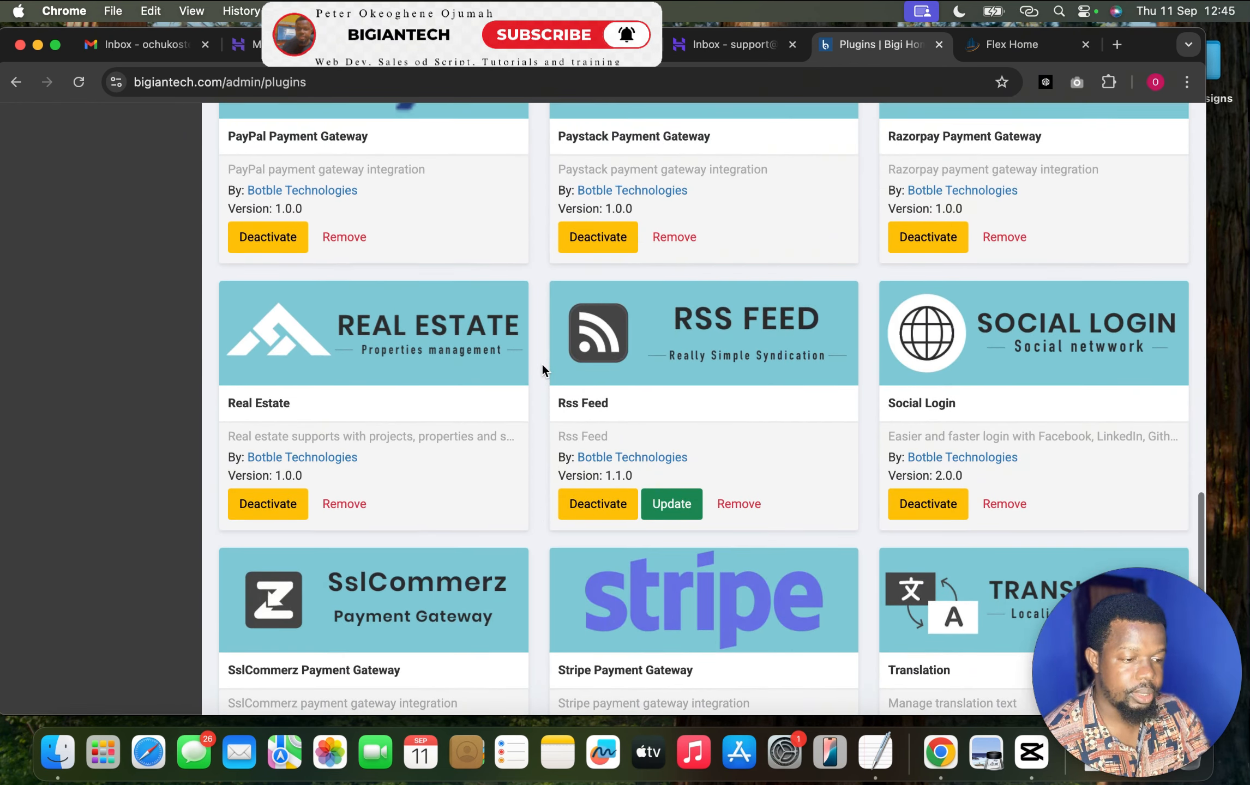
scroll(766, 444, down, 4)
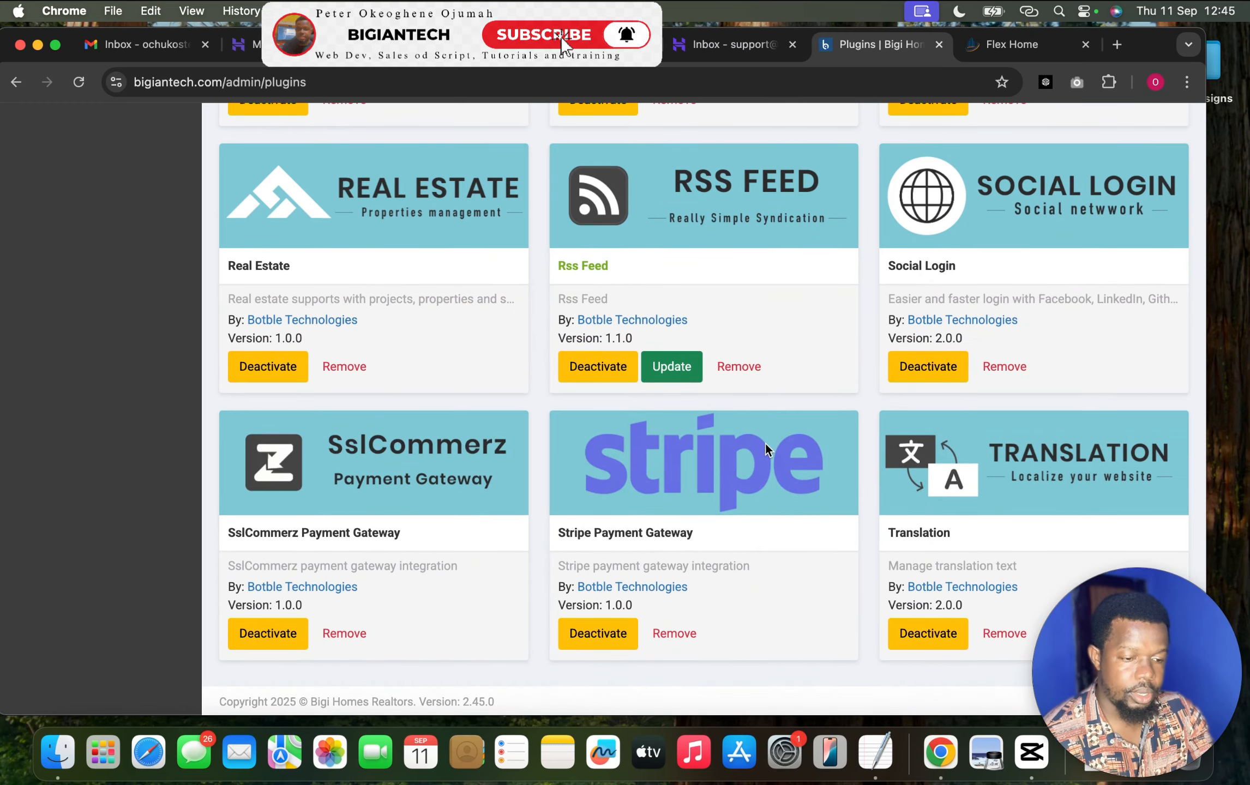
scroll(766, 443, up, 1)
scroll(765, 444, down, 1)
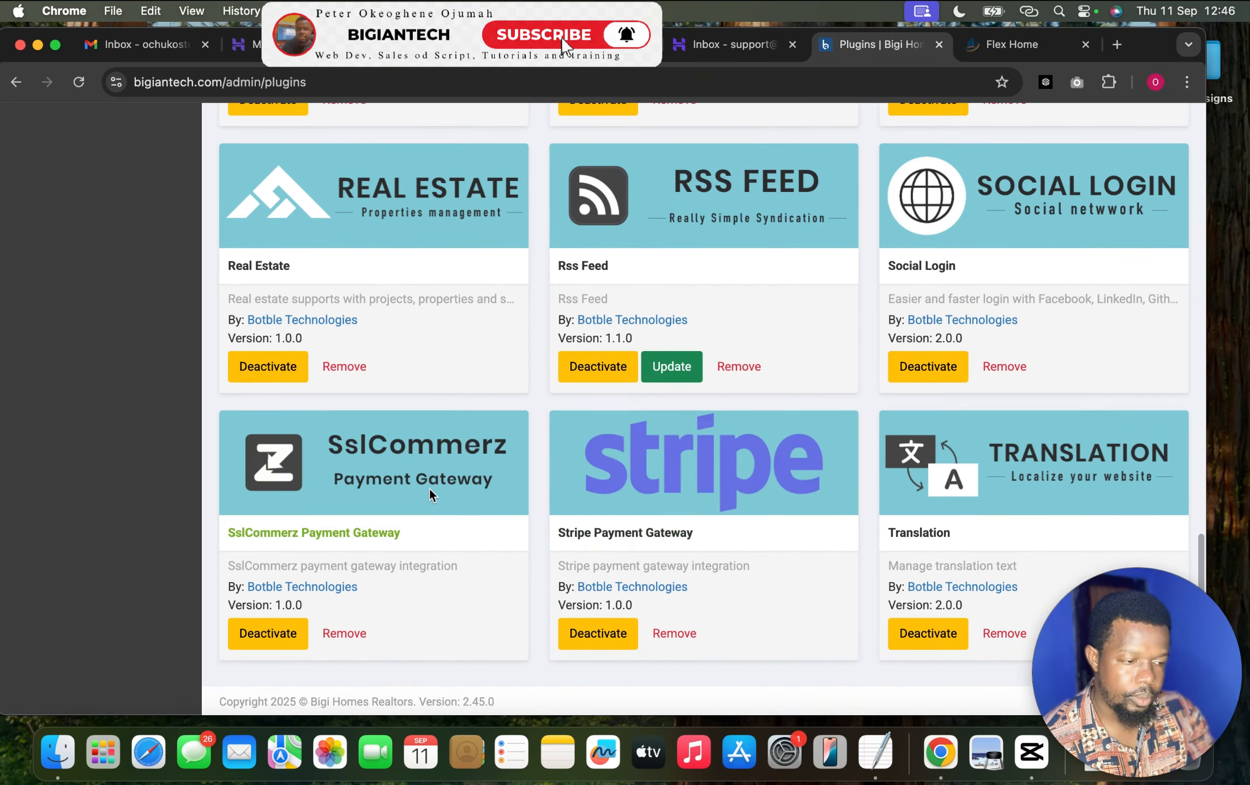
scroll(397, 465, up, 15)
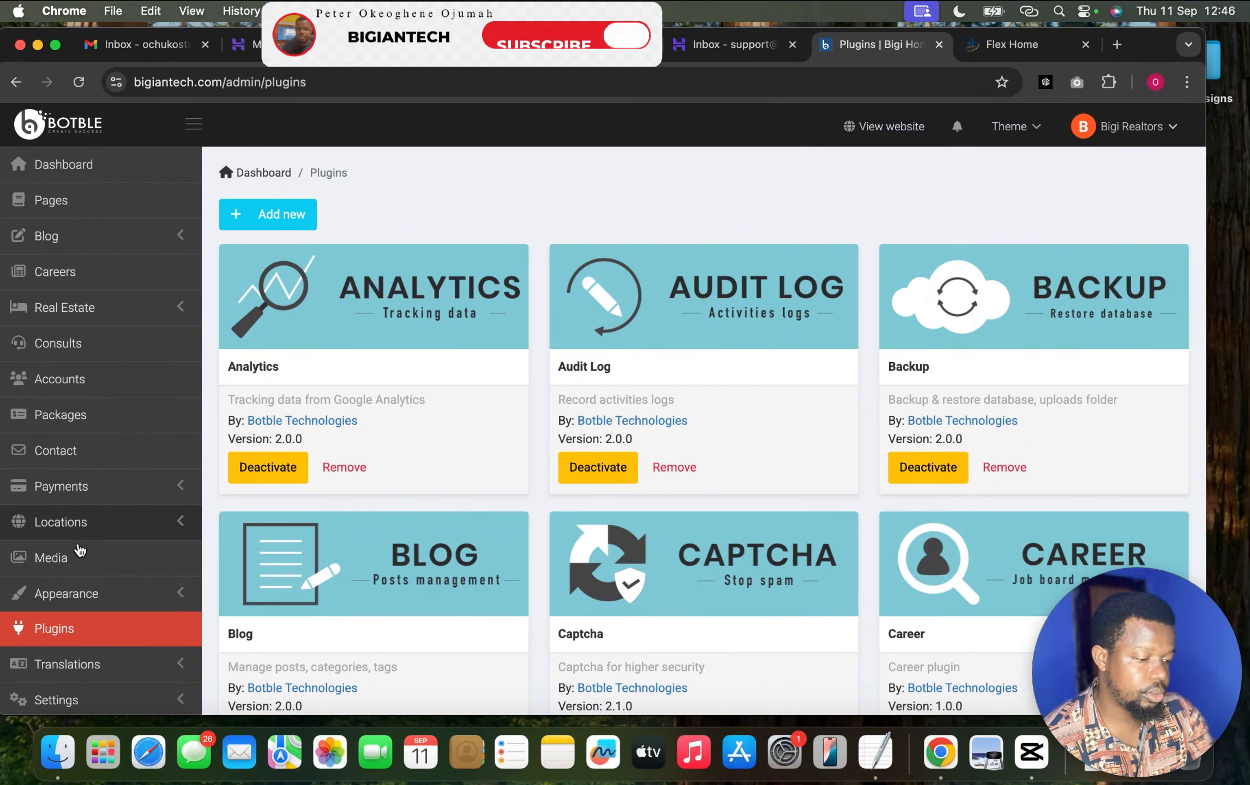
scroll(78, 548, down, 1)
Step: Check the active Flex Home theme under Appearance > Themes, then view the live homepage
click(103, 553)
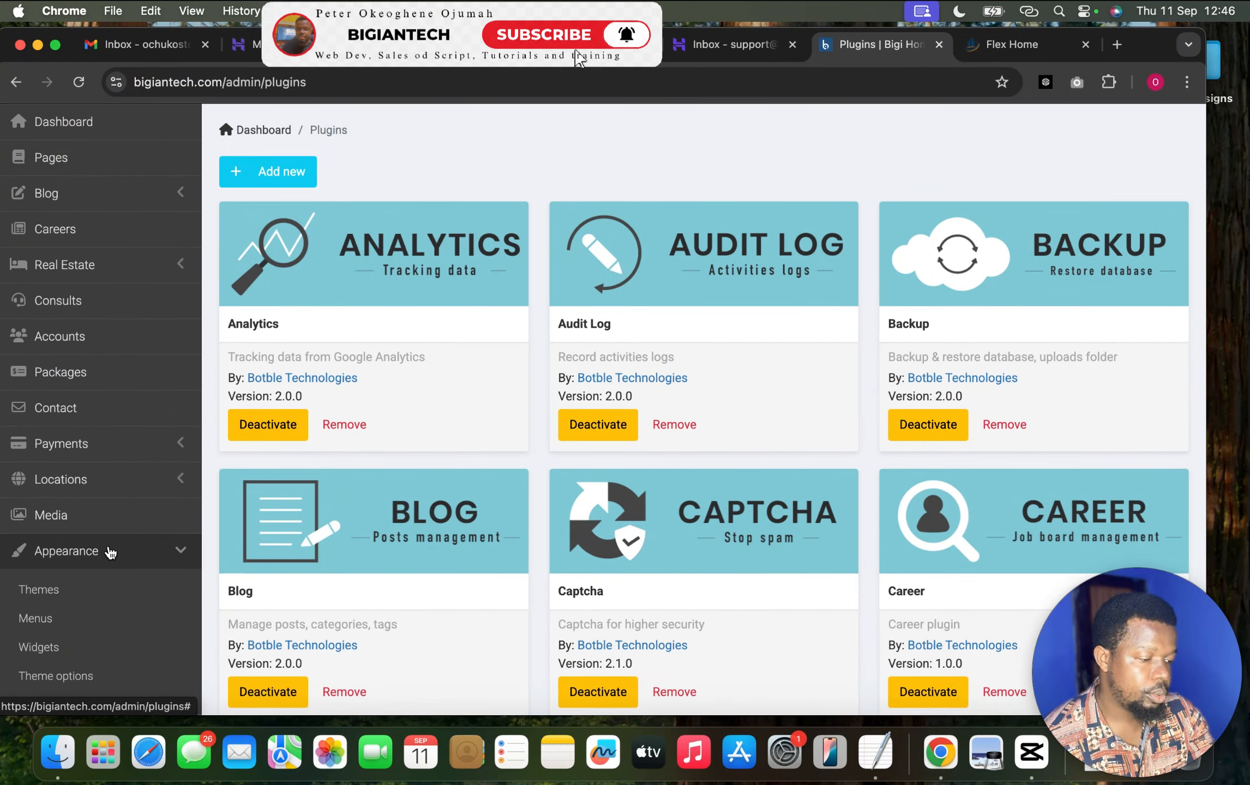
scroll(106, 550, down, 3)
click(47, 454)
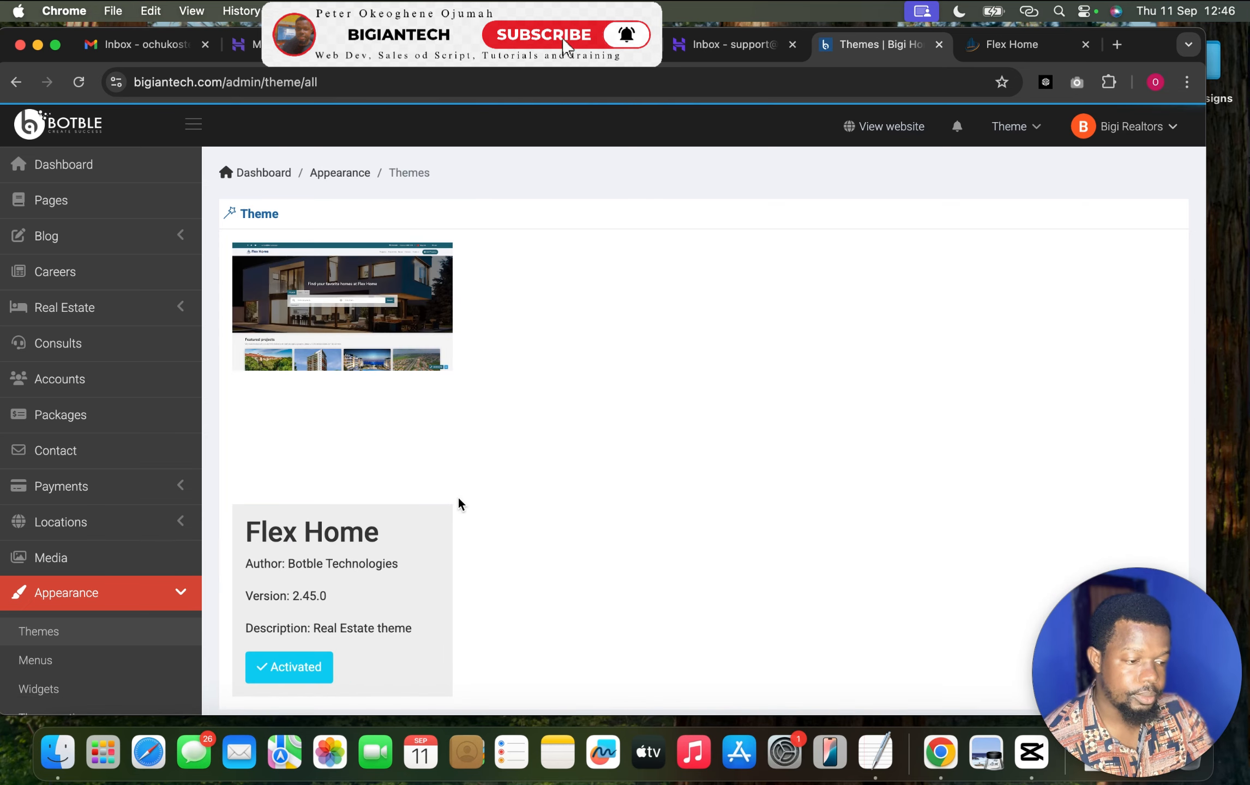
scroll(458, 497, down, 6)
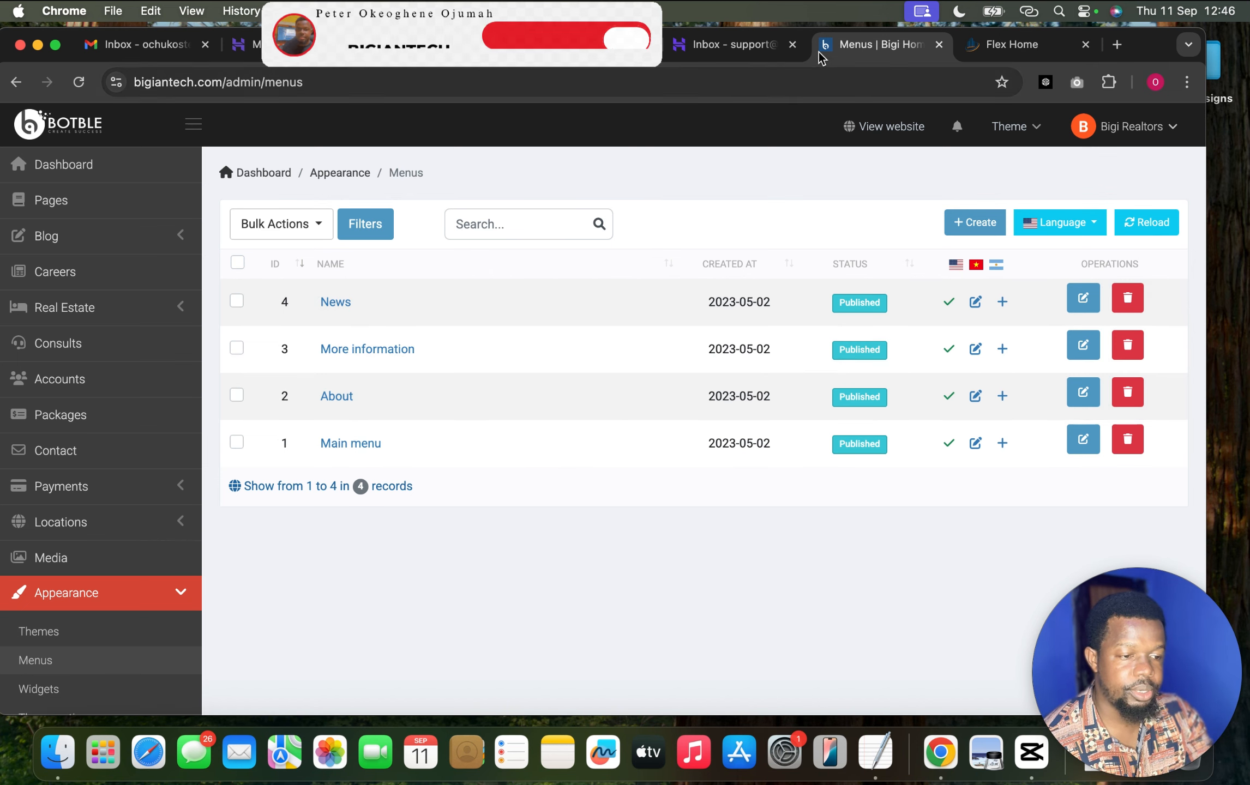
click(1001, 42)
scroll(837, 240, up, 10)
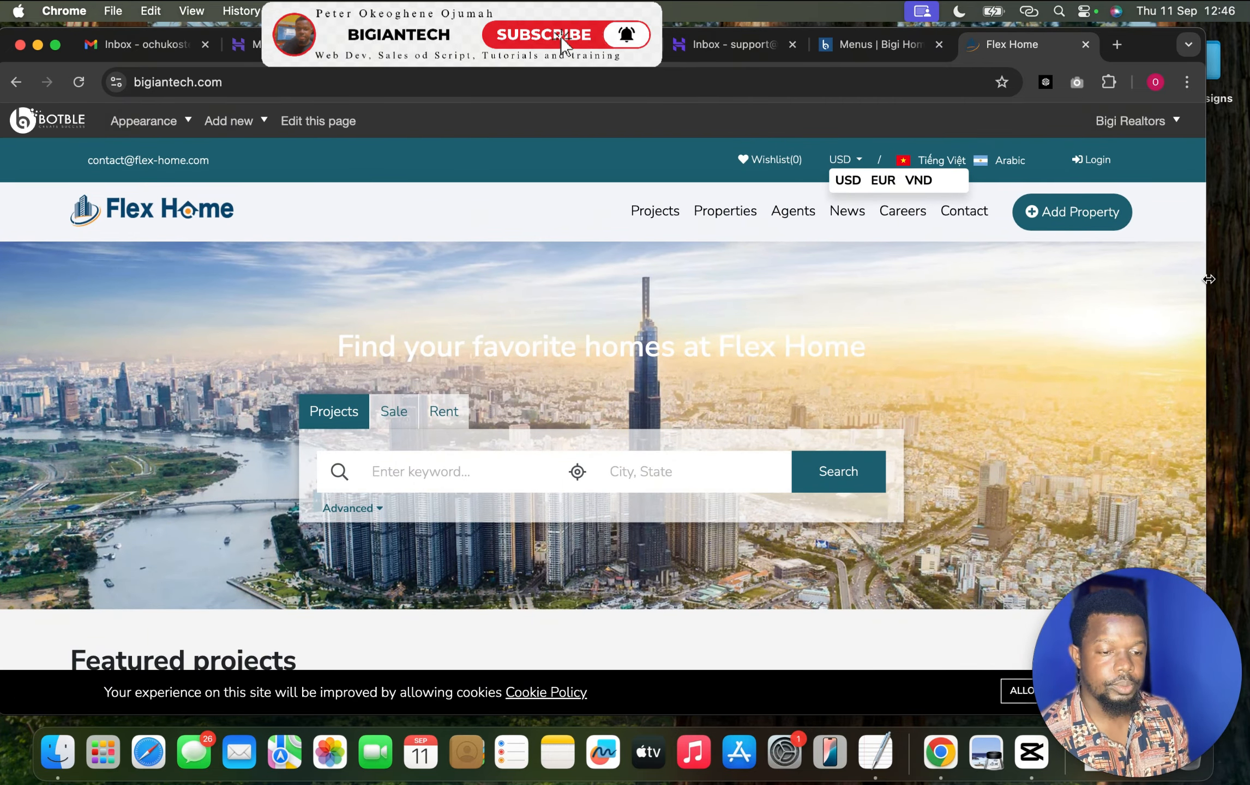
Step: Preview the homepage at mobile width, toggling its hamburger menu, then restore the desktop width
drag(1209, 279, 500, 297)
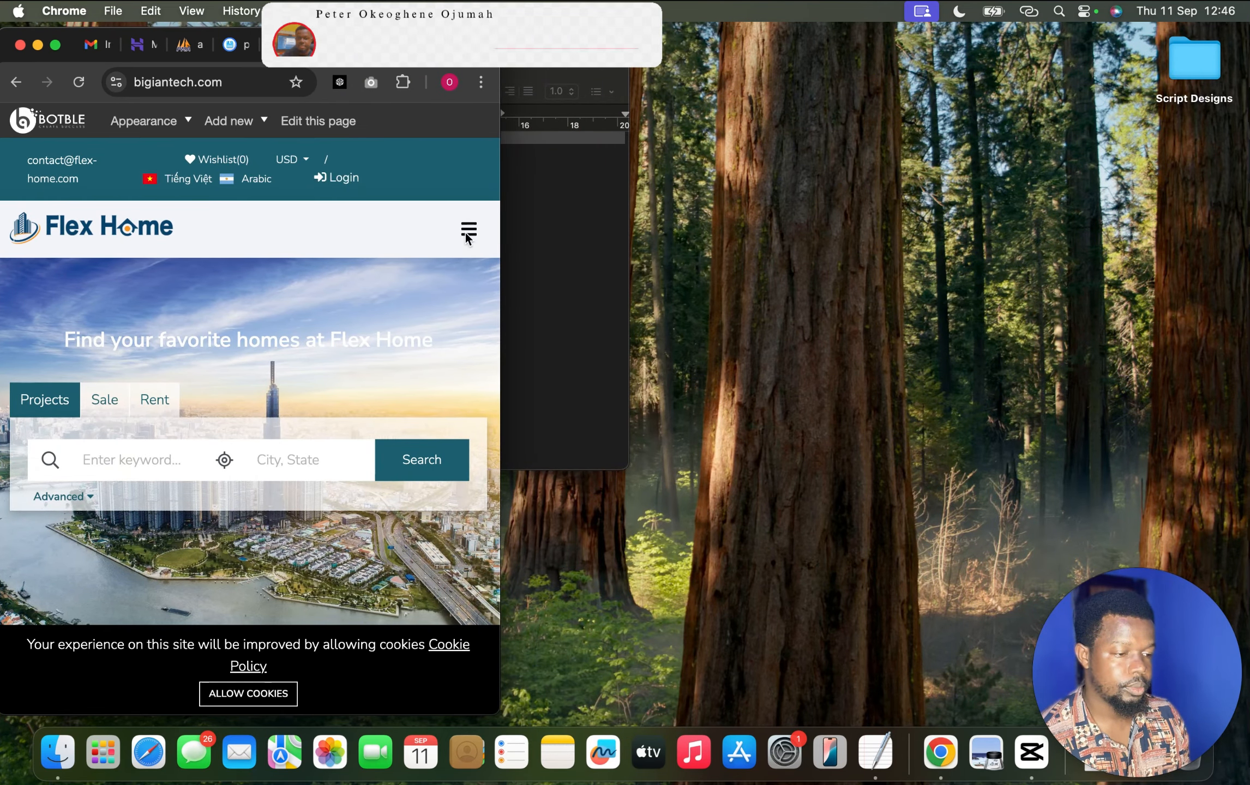
click(467, 233)
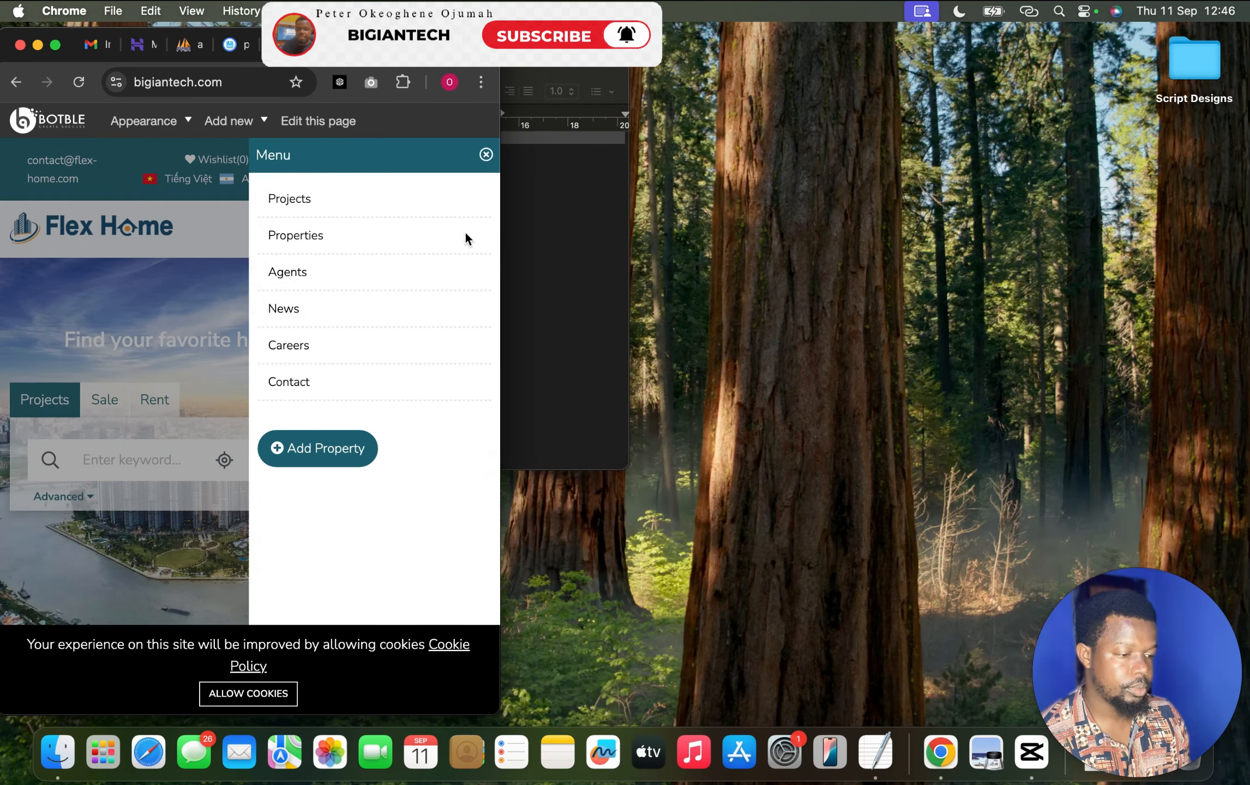
click(486, 156)
drag(501, 188, 1198, 217)
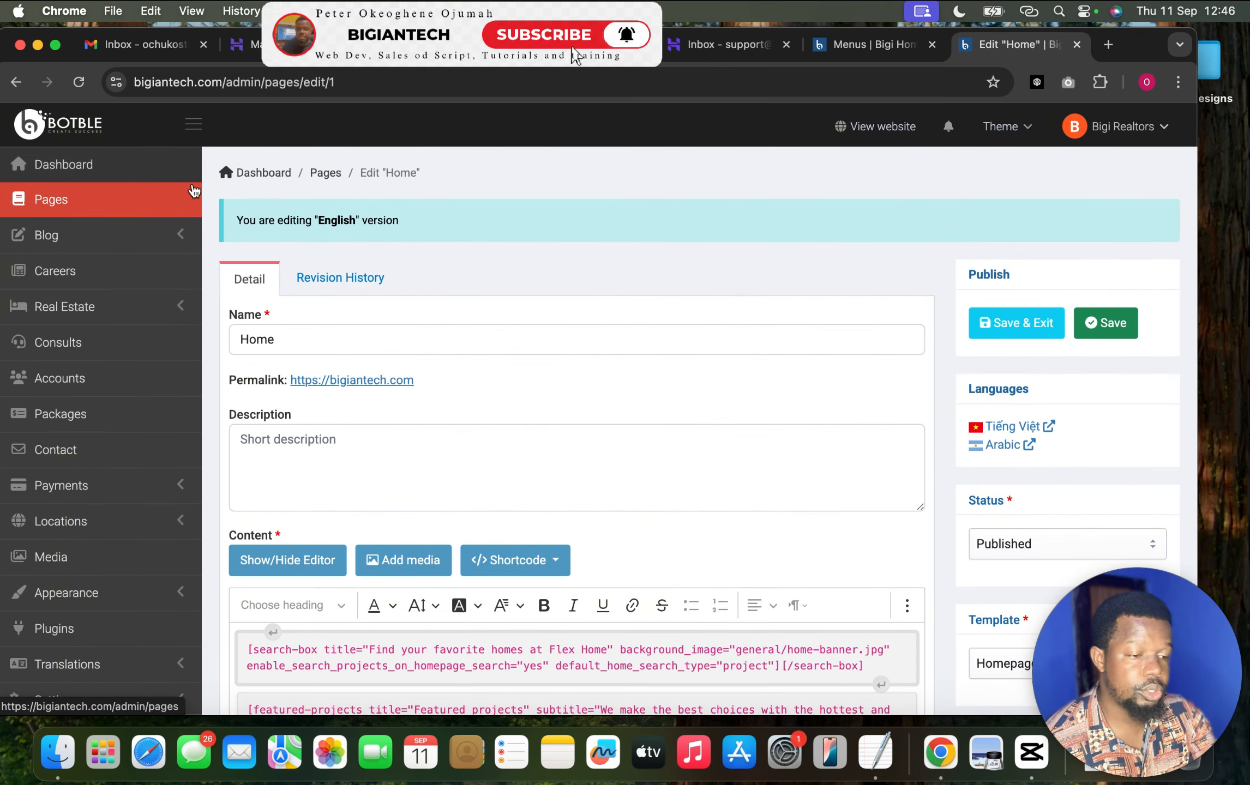
Step: Glance at the live homepage, then open the Home page for editing from the admin
click(907, 117)
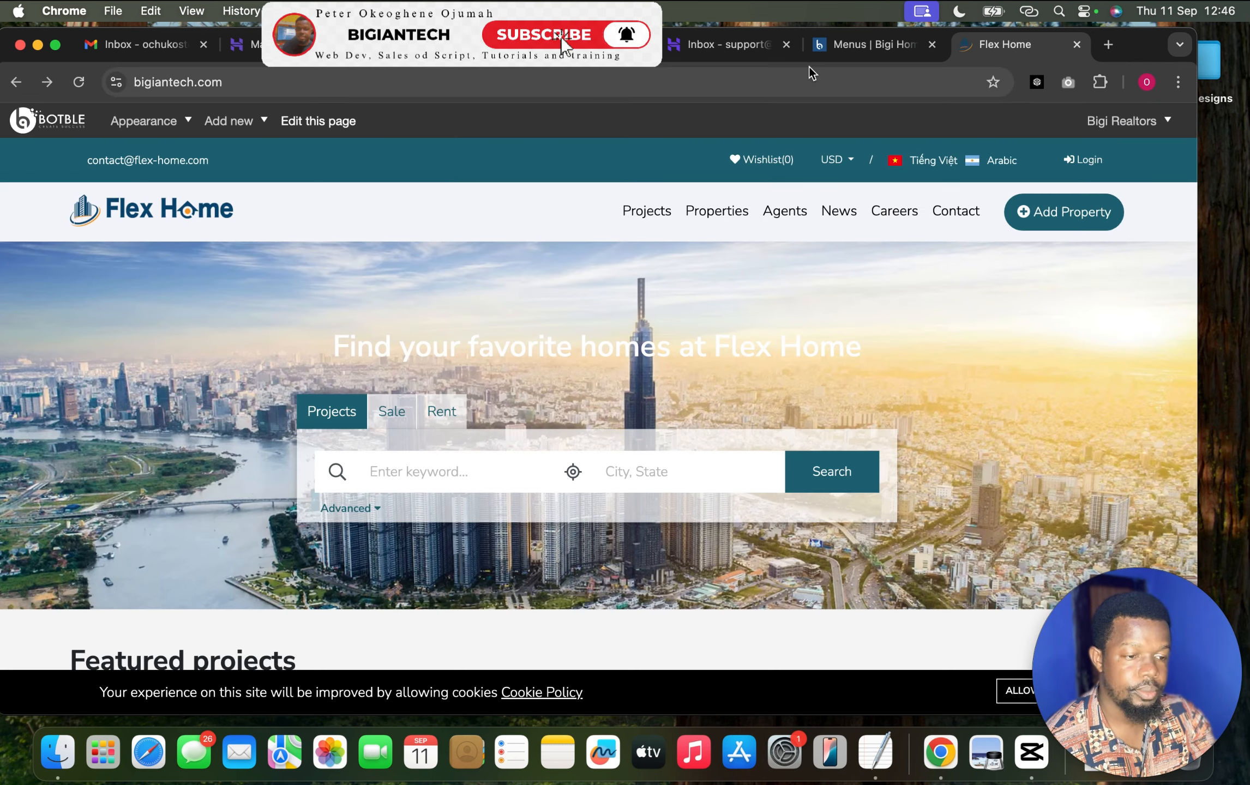
click(847, 49)
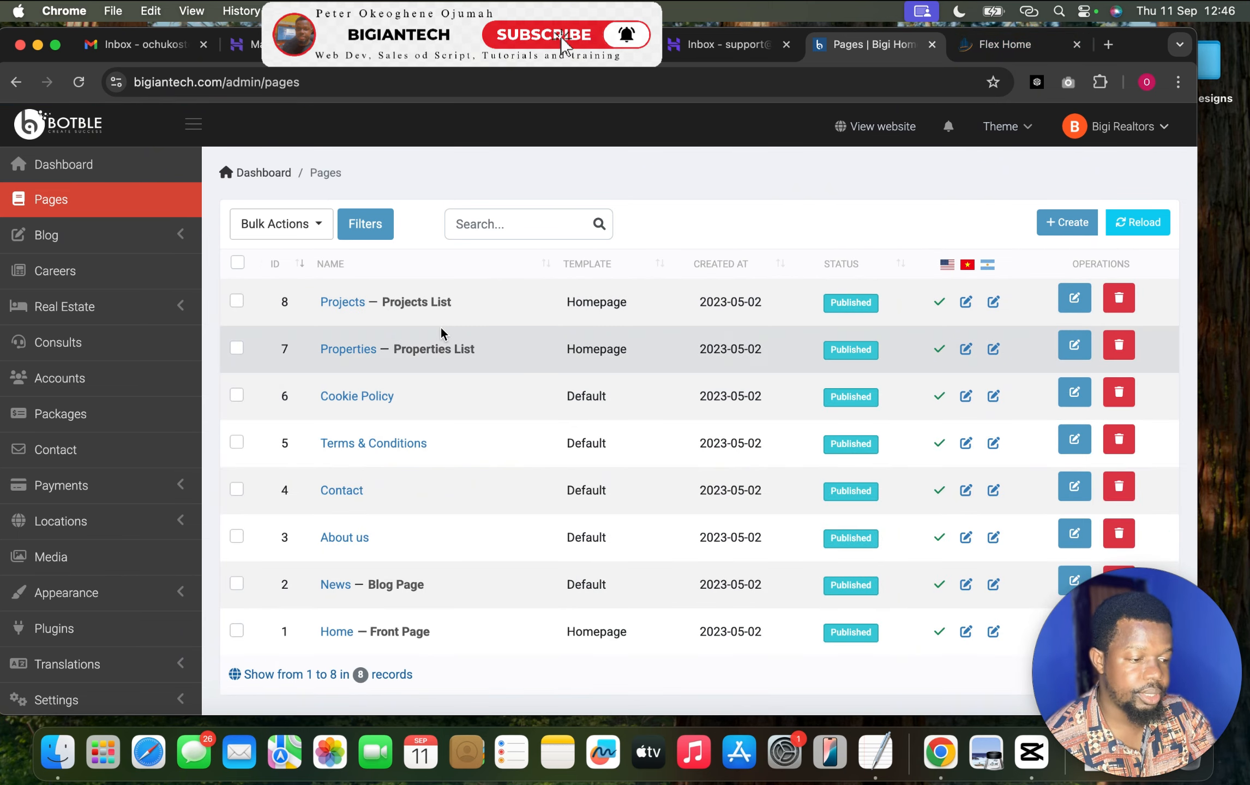
scroll(425, 398, down, 2)
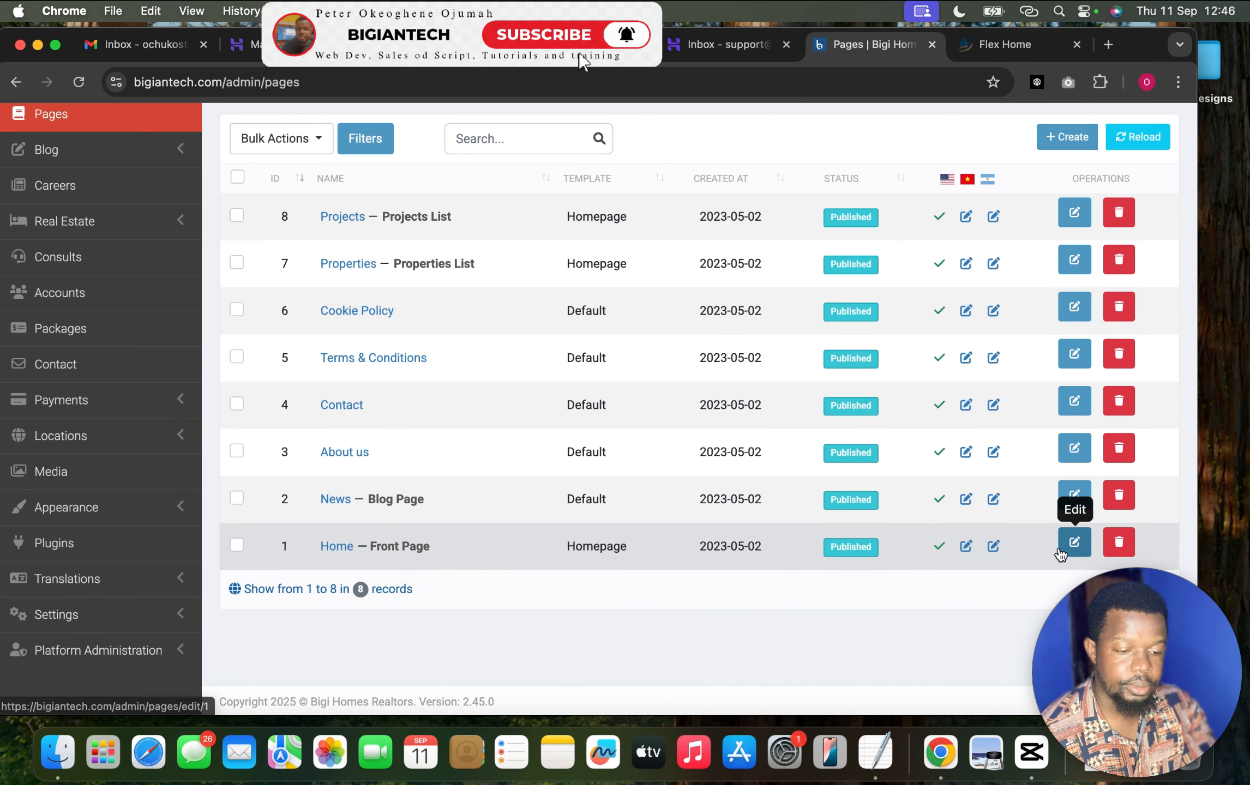
click(1064, 549)
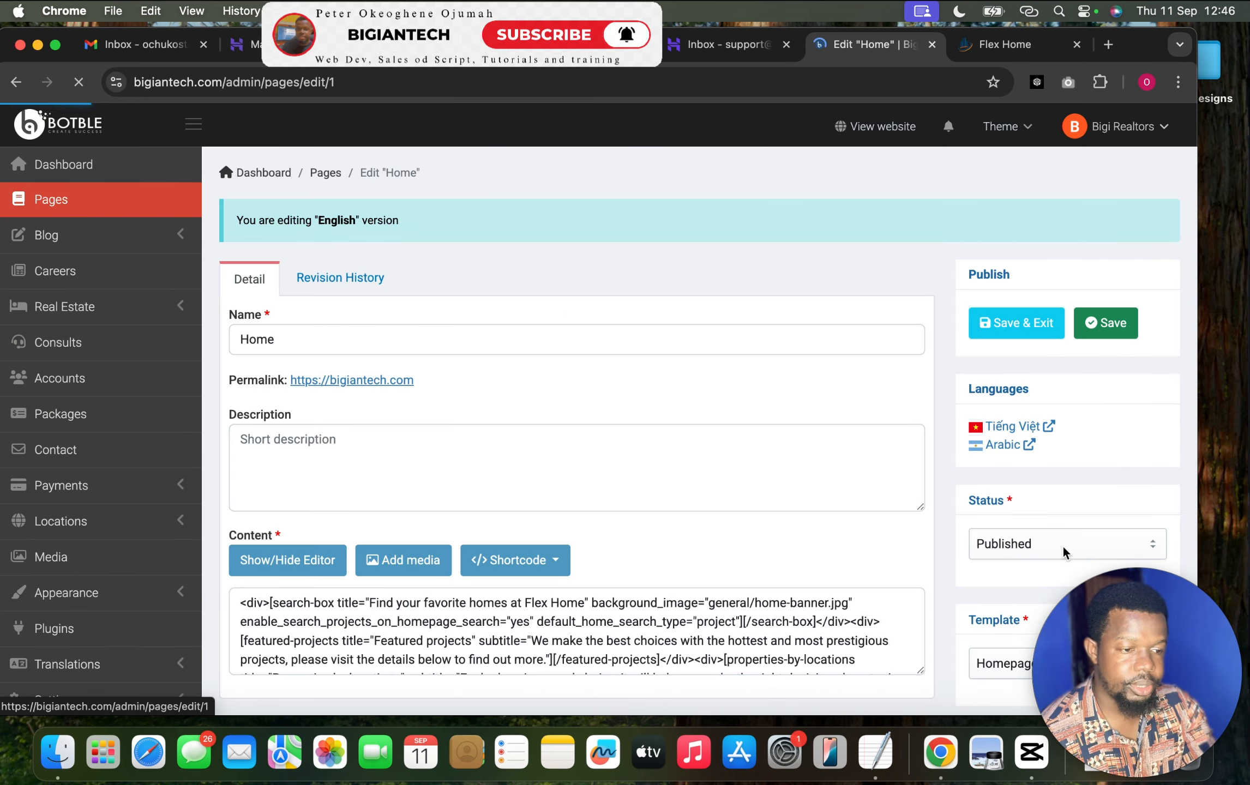
Step: Scroll the Home page shortcodes and compare the 'Find your favorite homes at Flex Home' title with the live site
scroll(692, 545, down, 5)
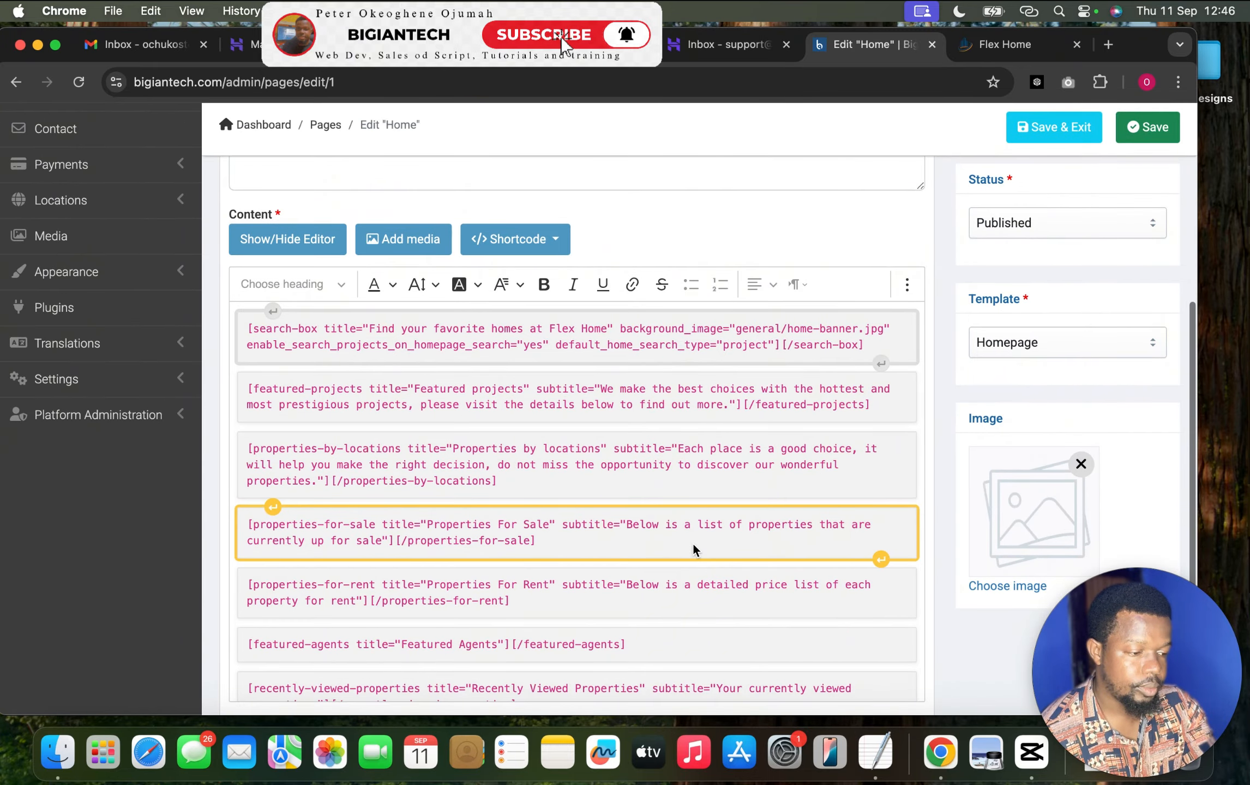
scroll(693, 542, up, 6)
scroll(693, 543, down, 2)
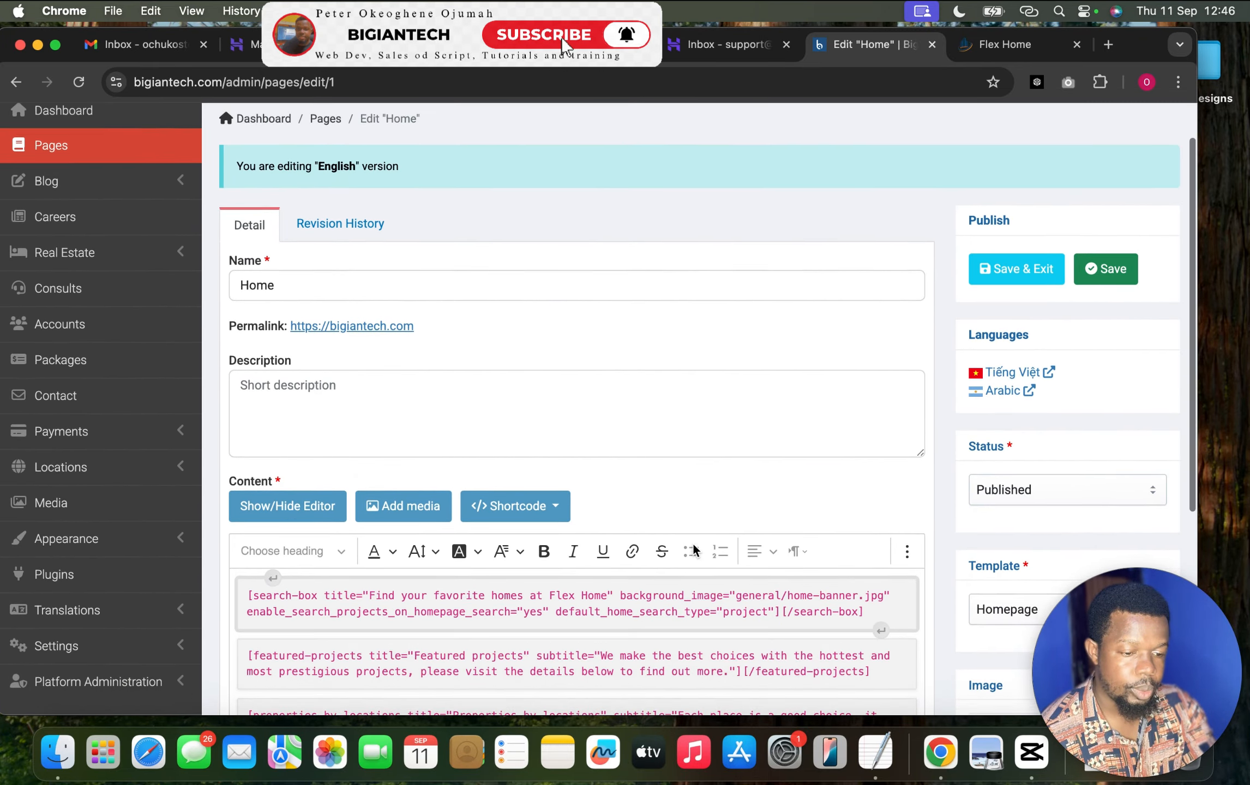
scroll(693, 544, down, 2)
scroll(694, 589, up, 2)
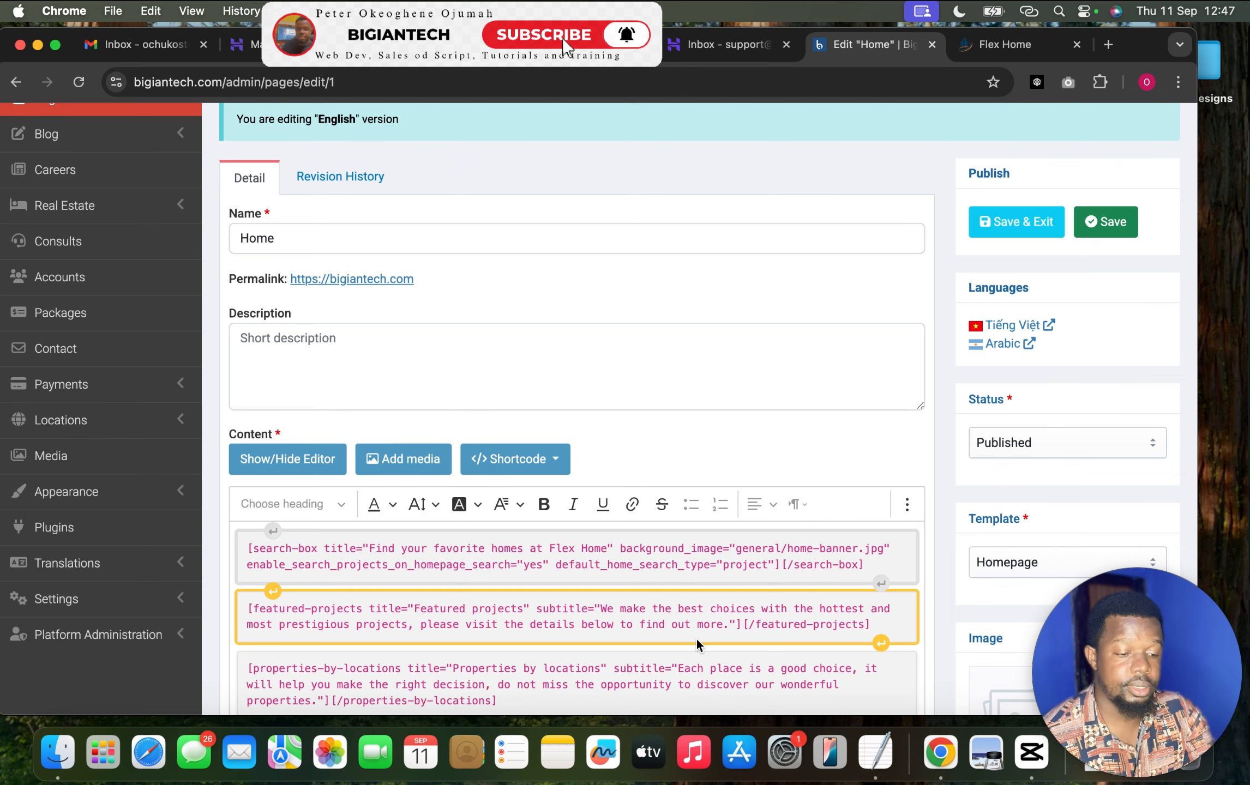
scroll(696, 638, down, 2)
scroll(908, 462, down, 5)
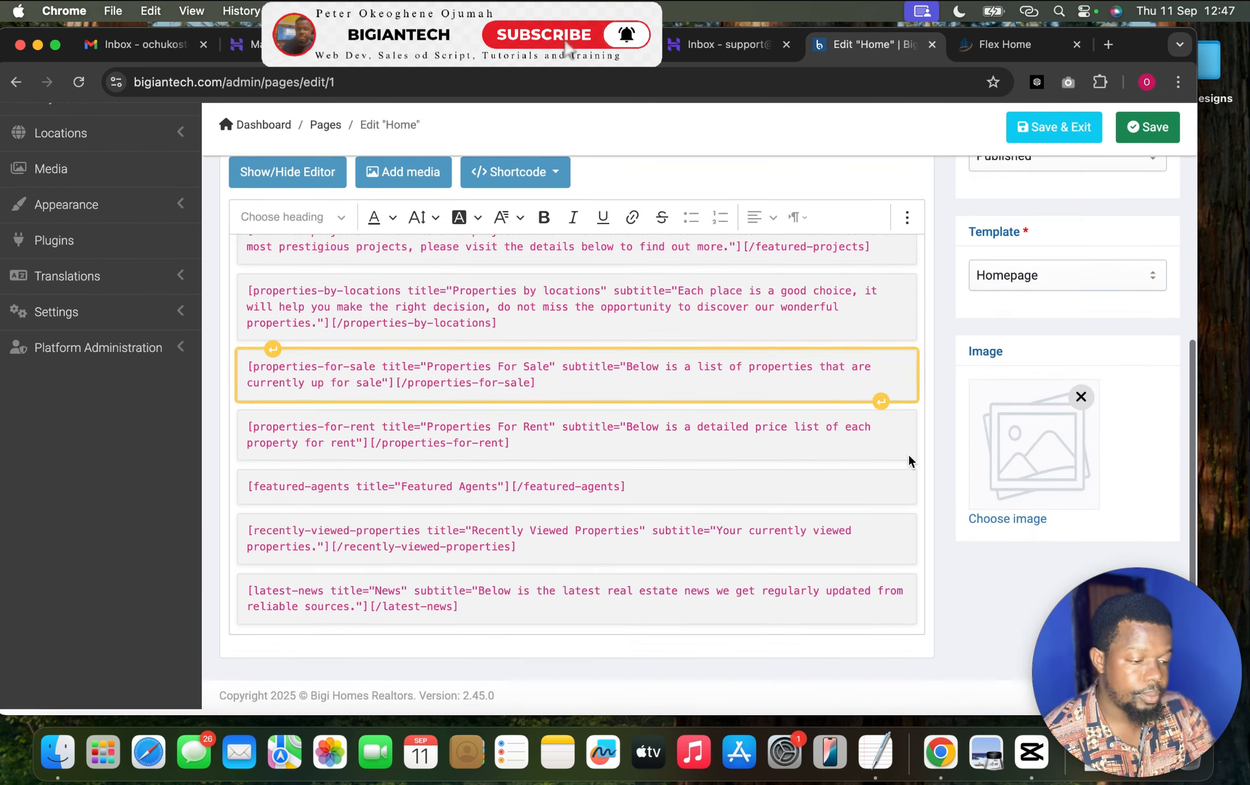
scroll(505, 480, up, 2)
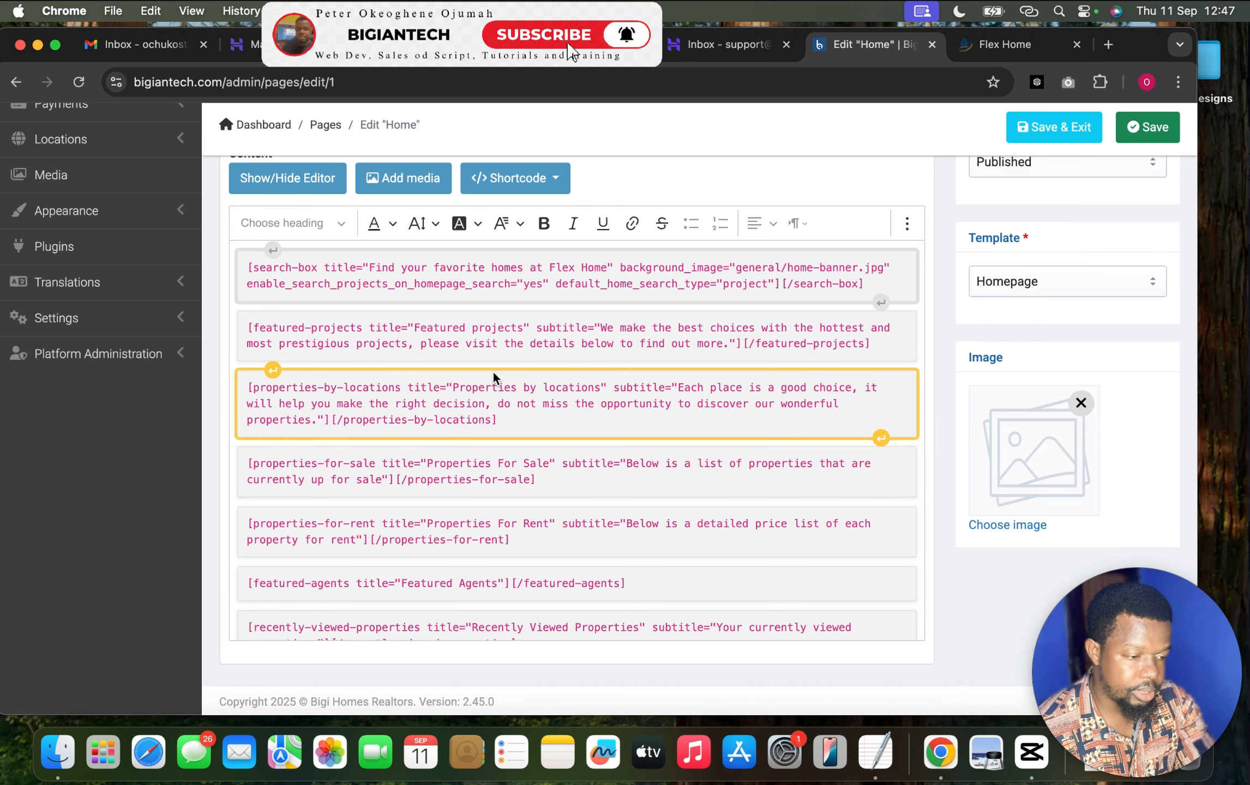
scroll(496, 382, up, 1)
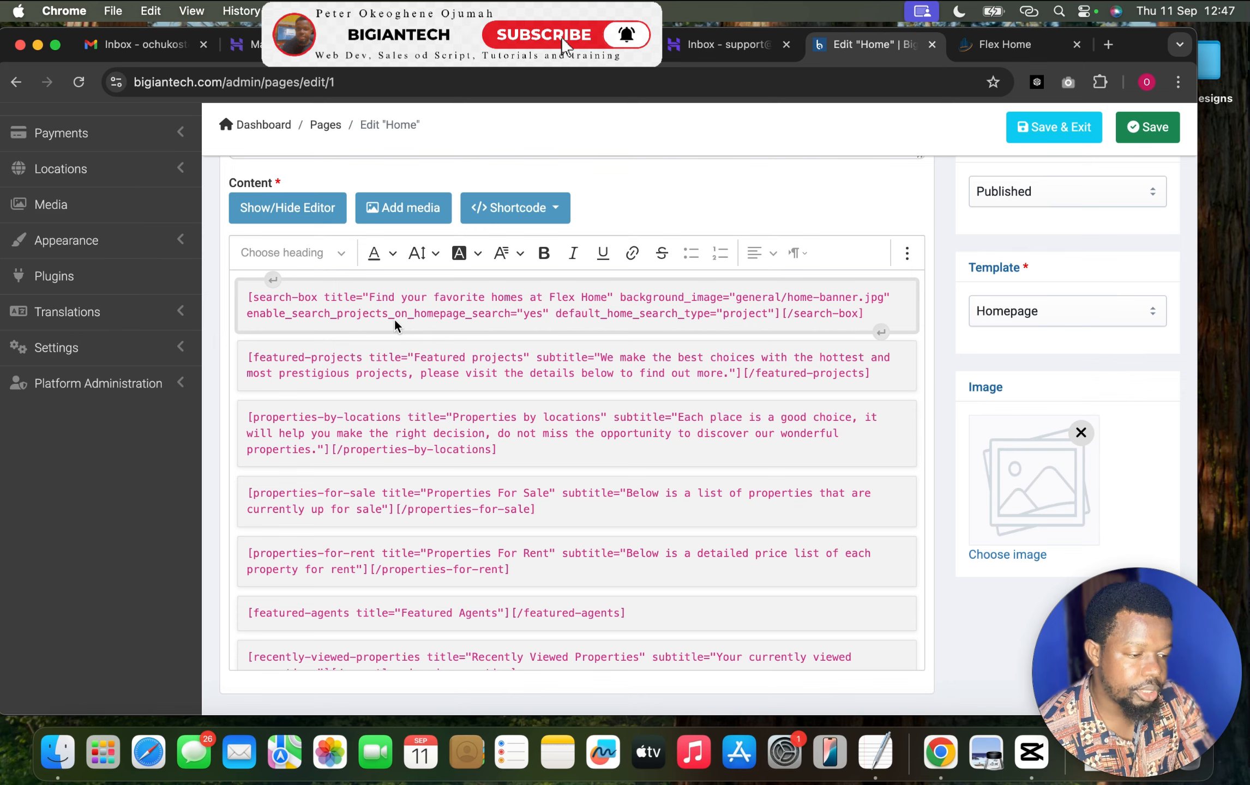
click(507, 312)
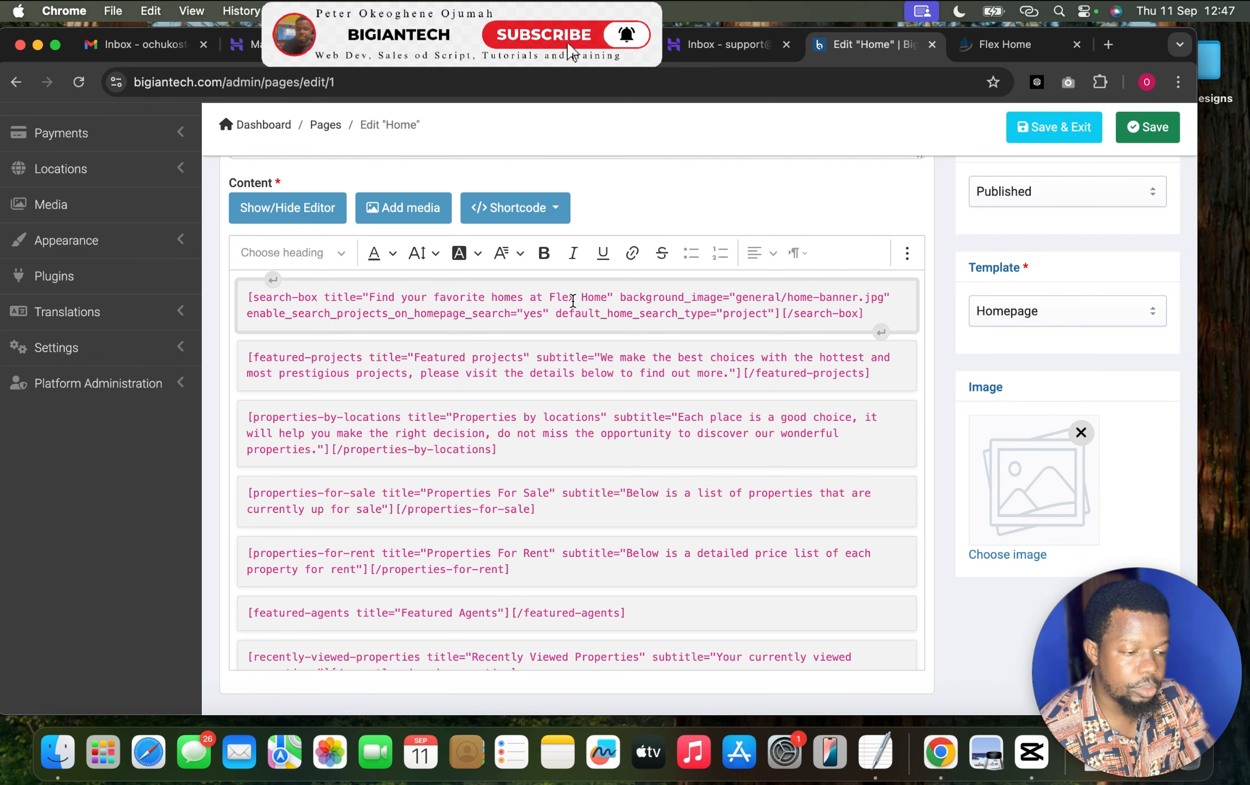
click(984, 51)
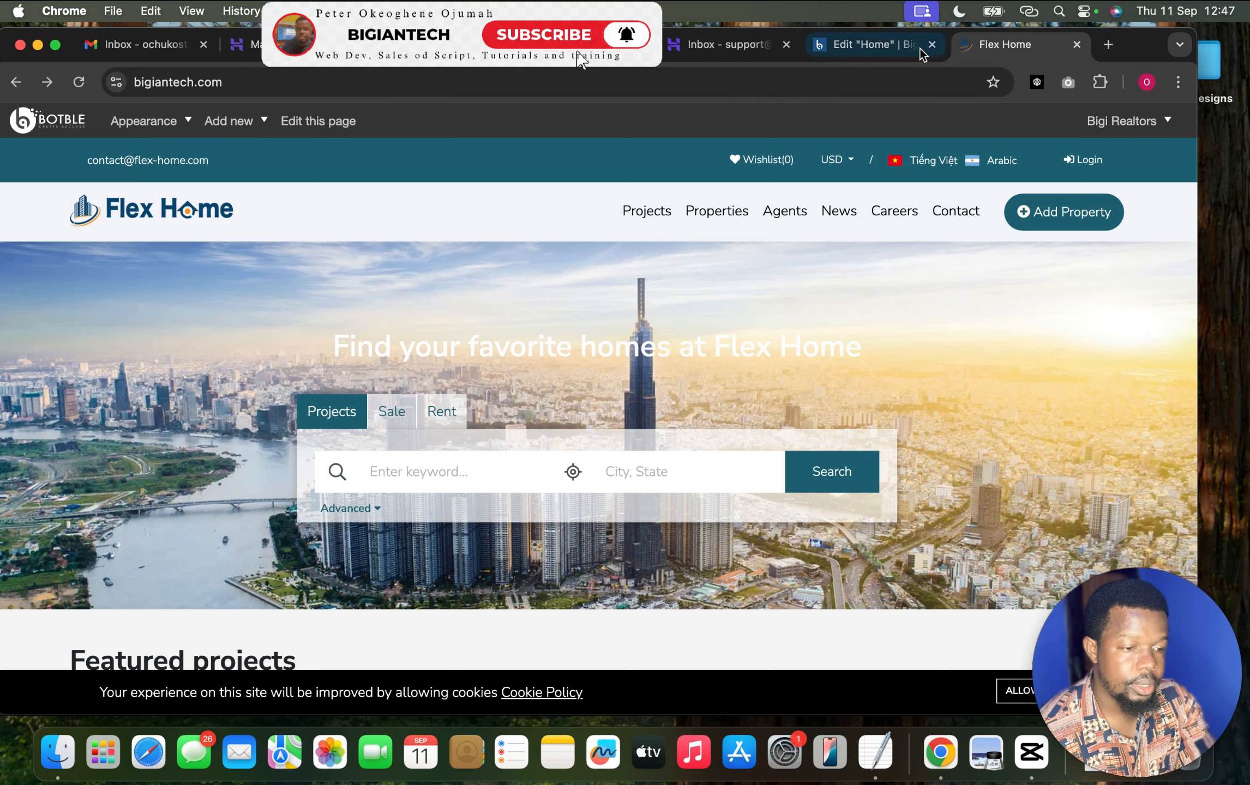
click(888, 48)
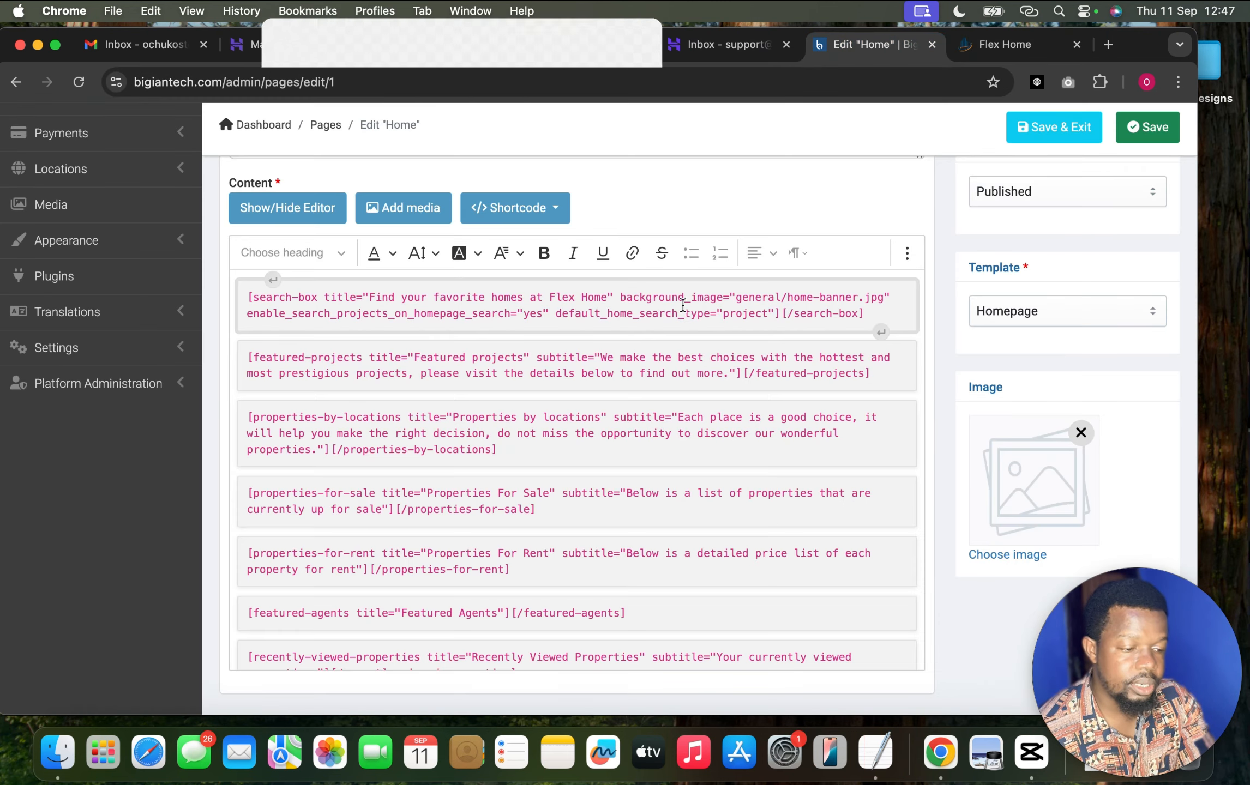
Step: Replace 'Flex Home' with 'Bigi Homes Realtors' in the search-box shortcode title and apply it
click(607, 298)
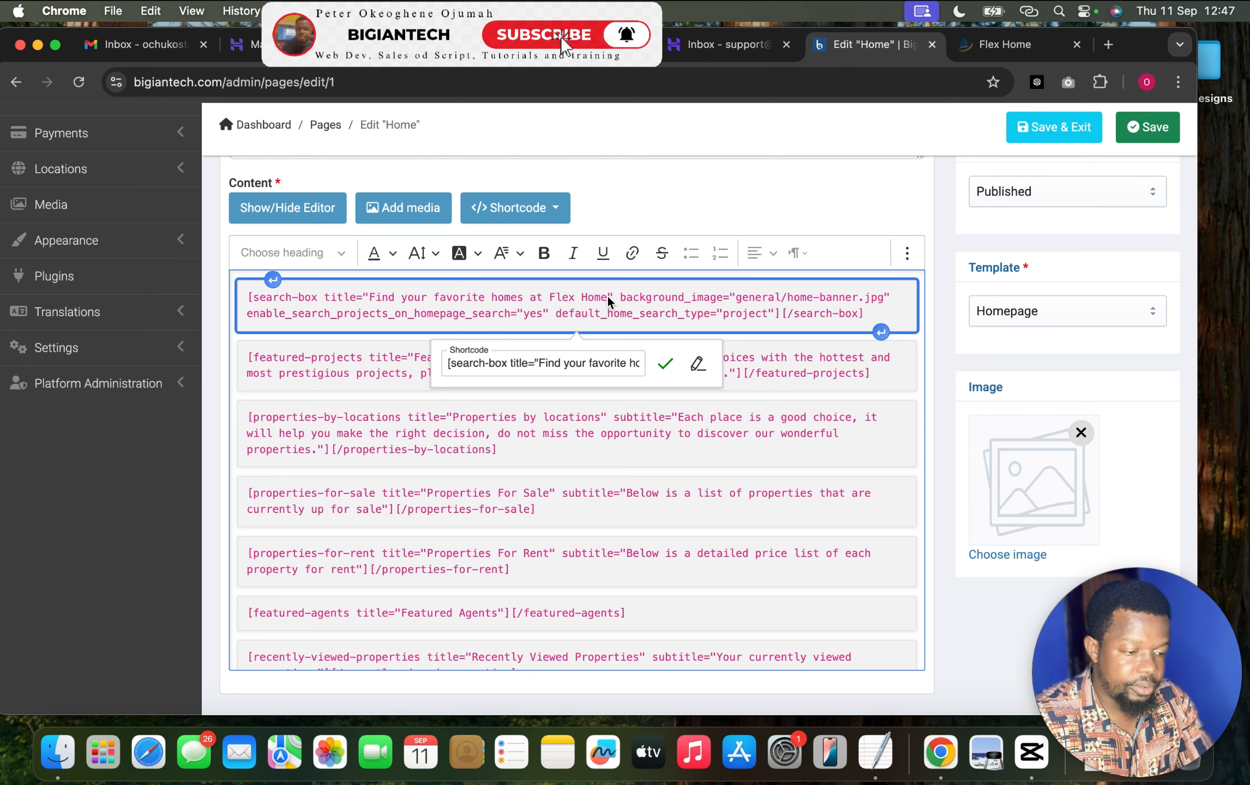
key(BackSpace)
key(super+z)
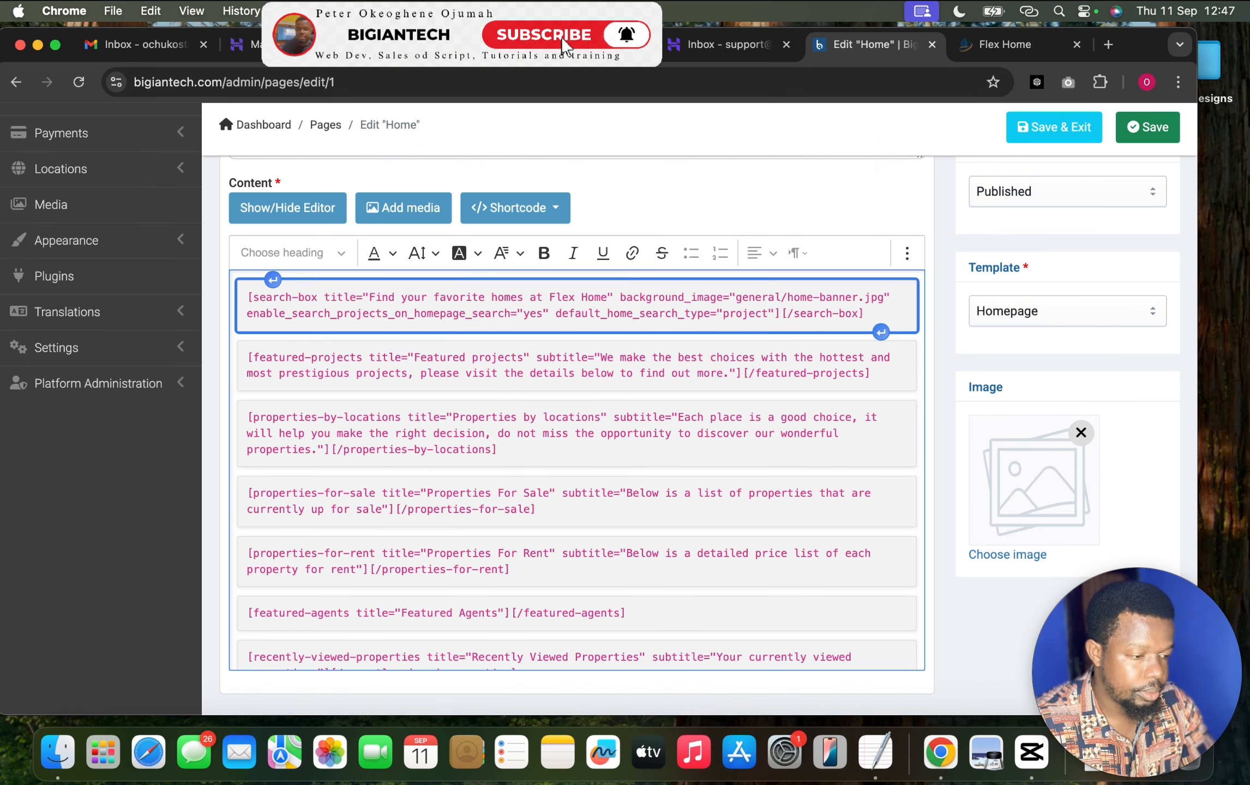
click(601, 302)
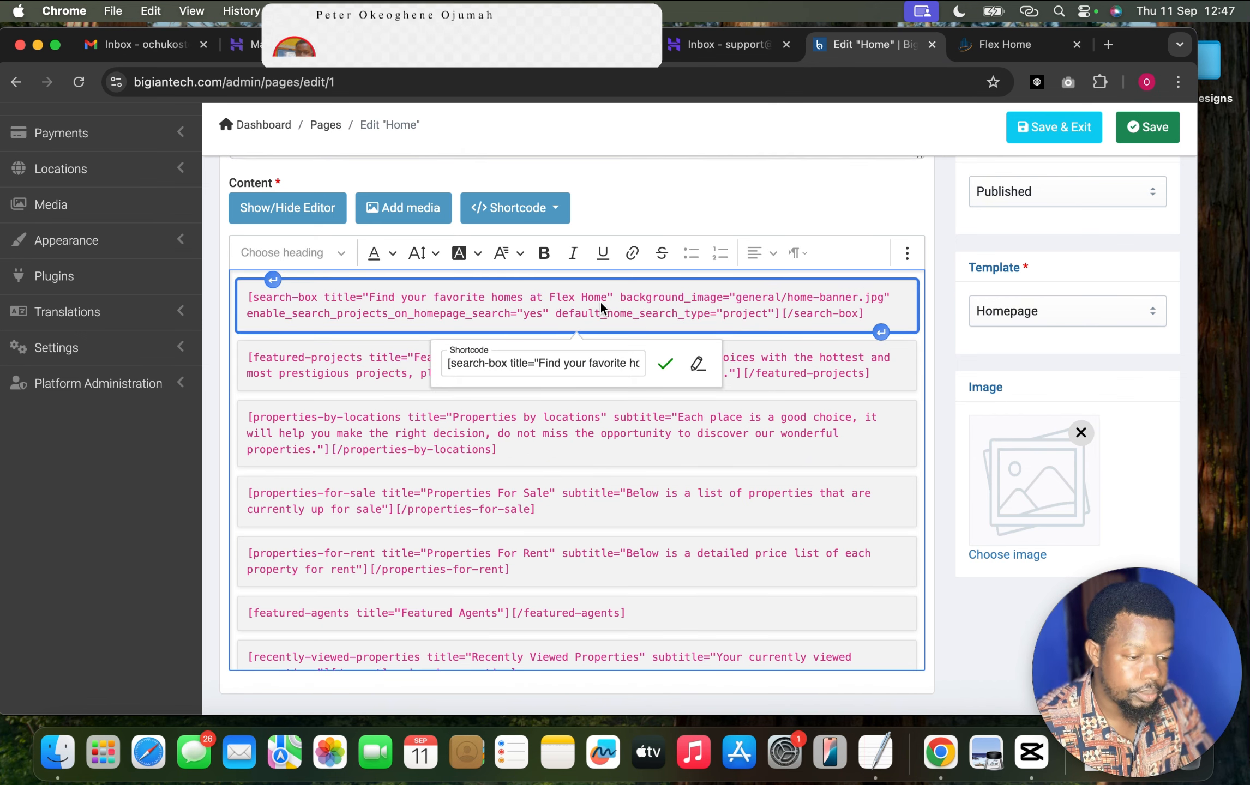
click(697, 364)
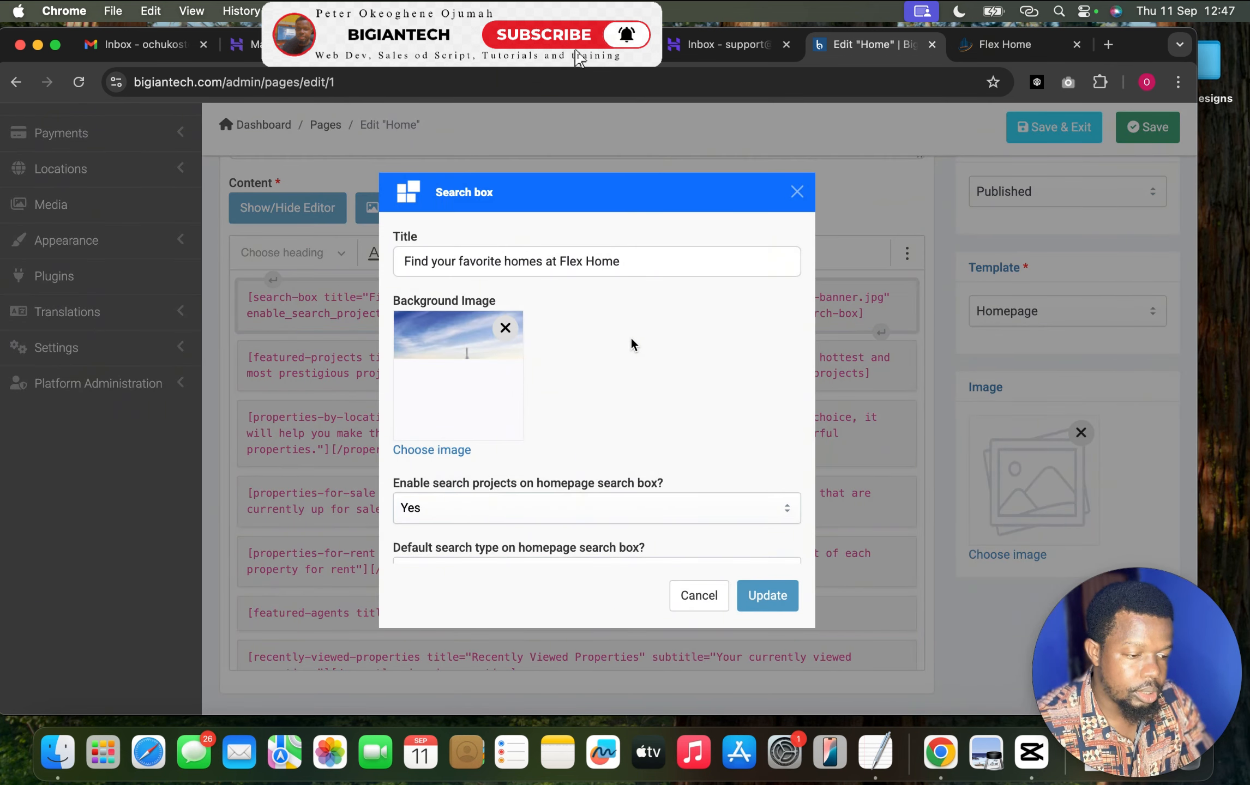
click(632, 262)
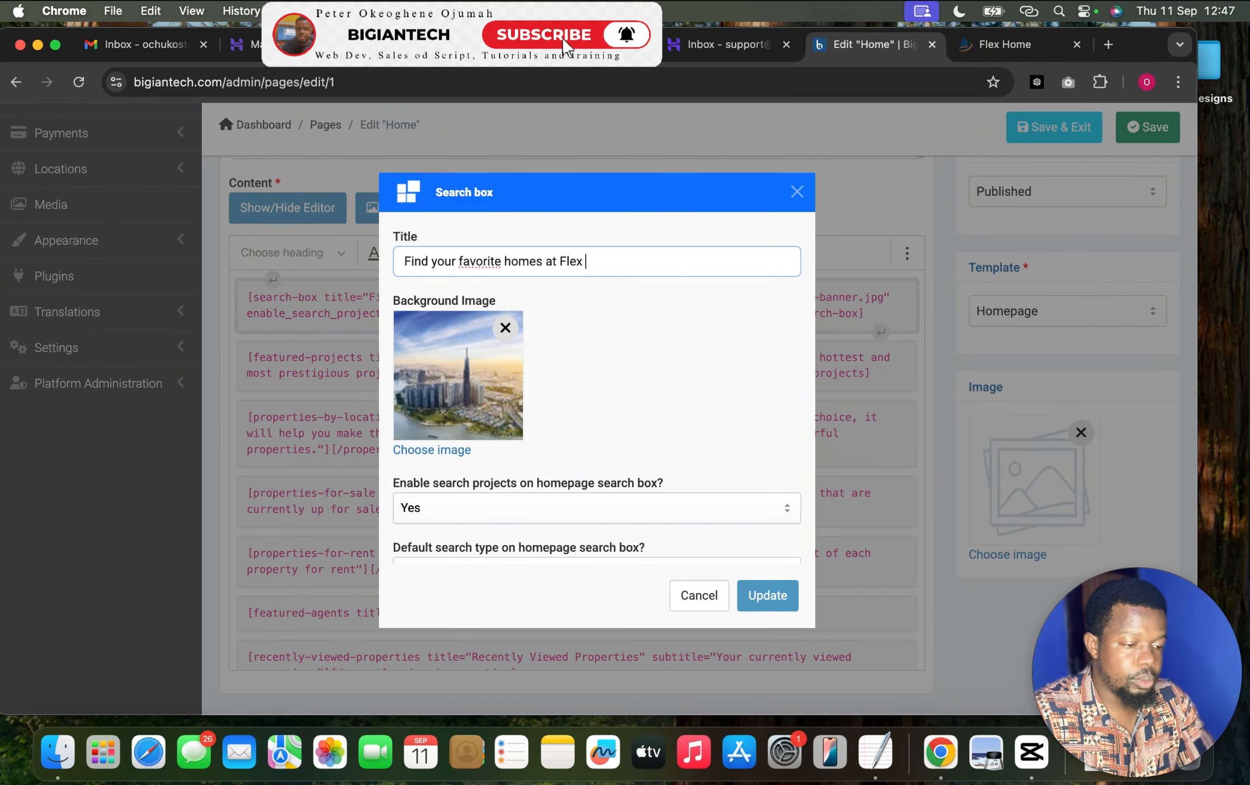
key(BackSpace)
key(BackSpace)
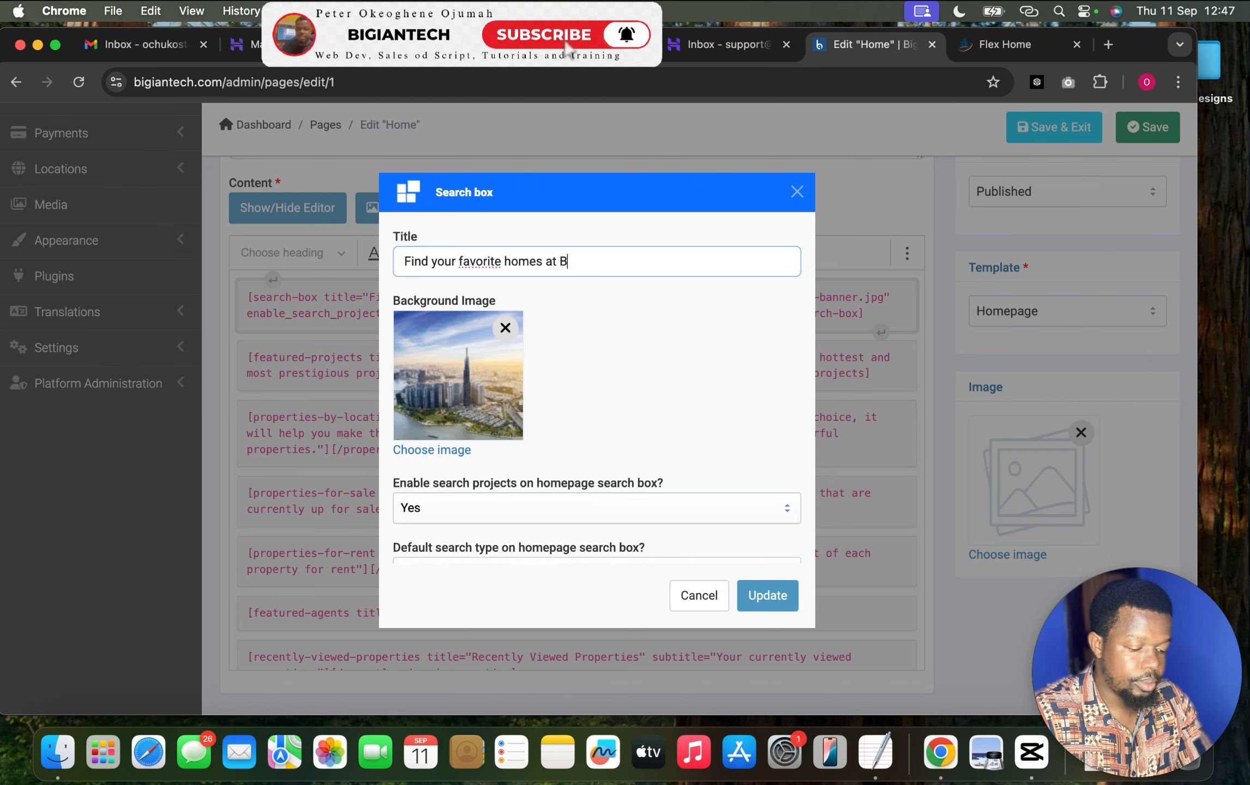
text(Bigi Homes ReA)
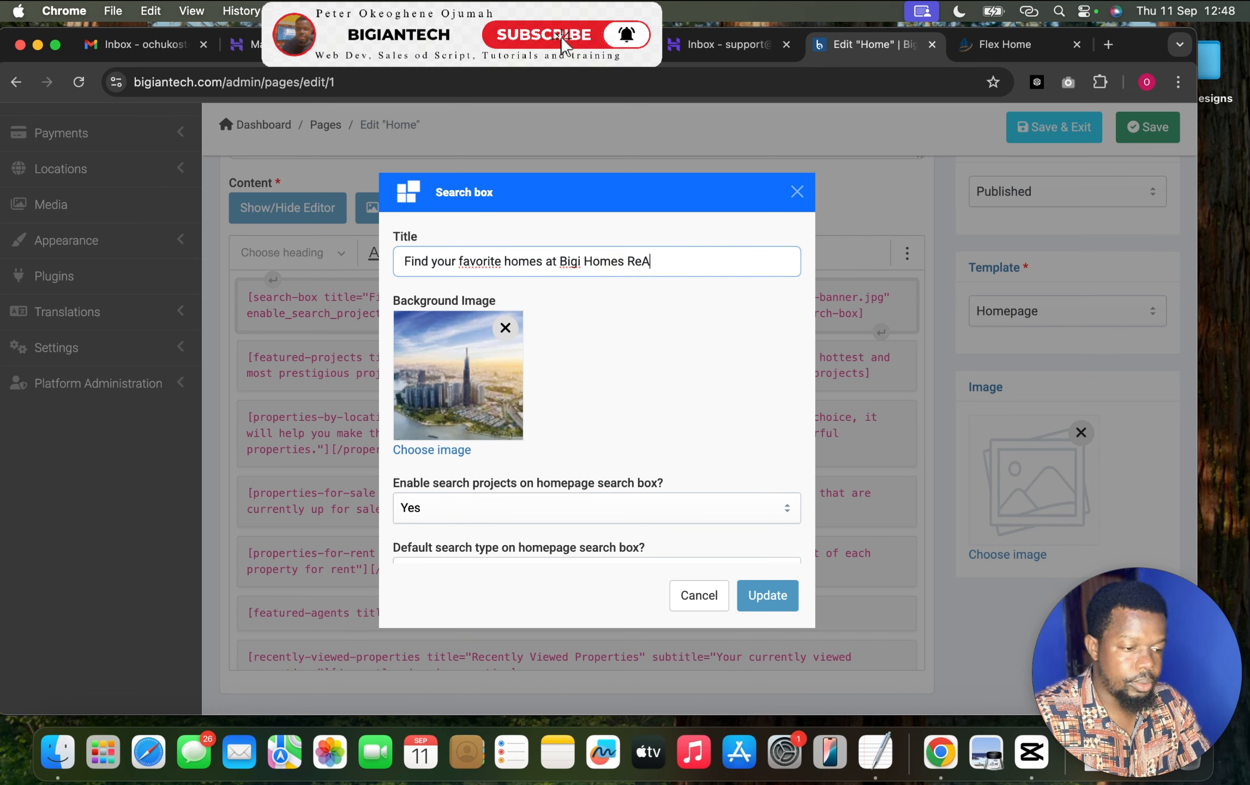
key(BackSpace)
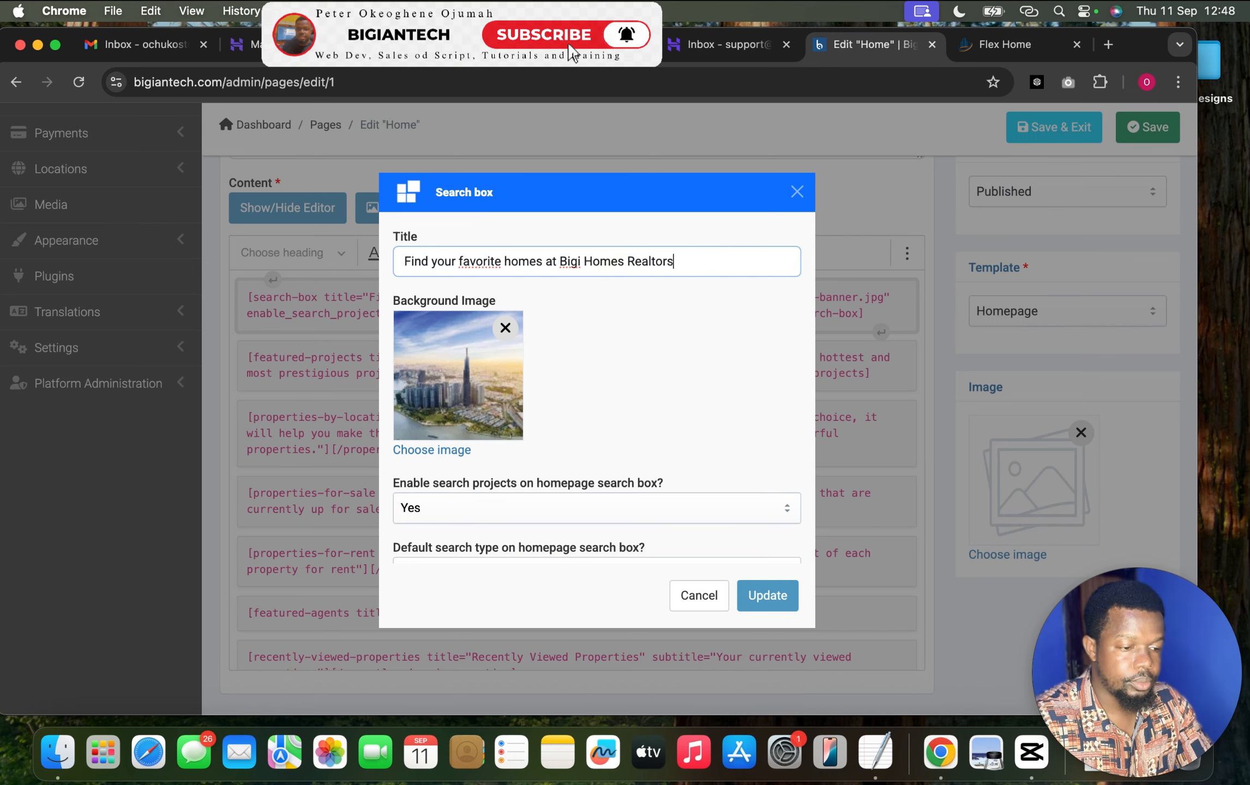
scroll(728, 390, down, 2)
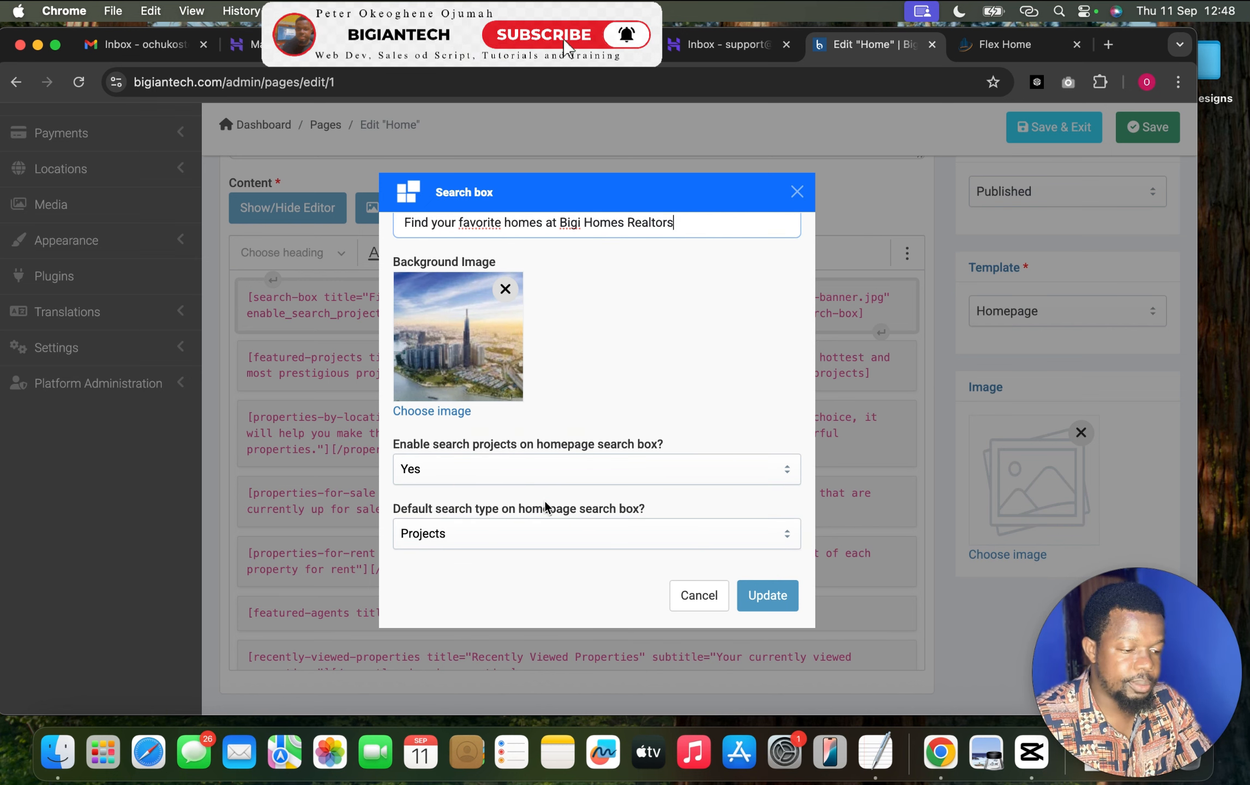
click(764, 604)
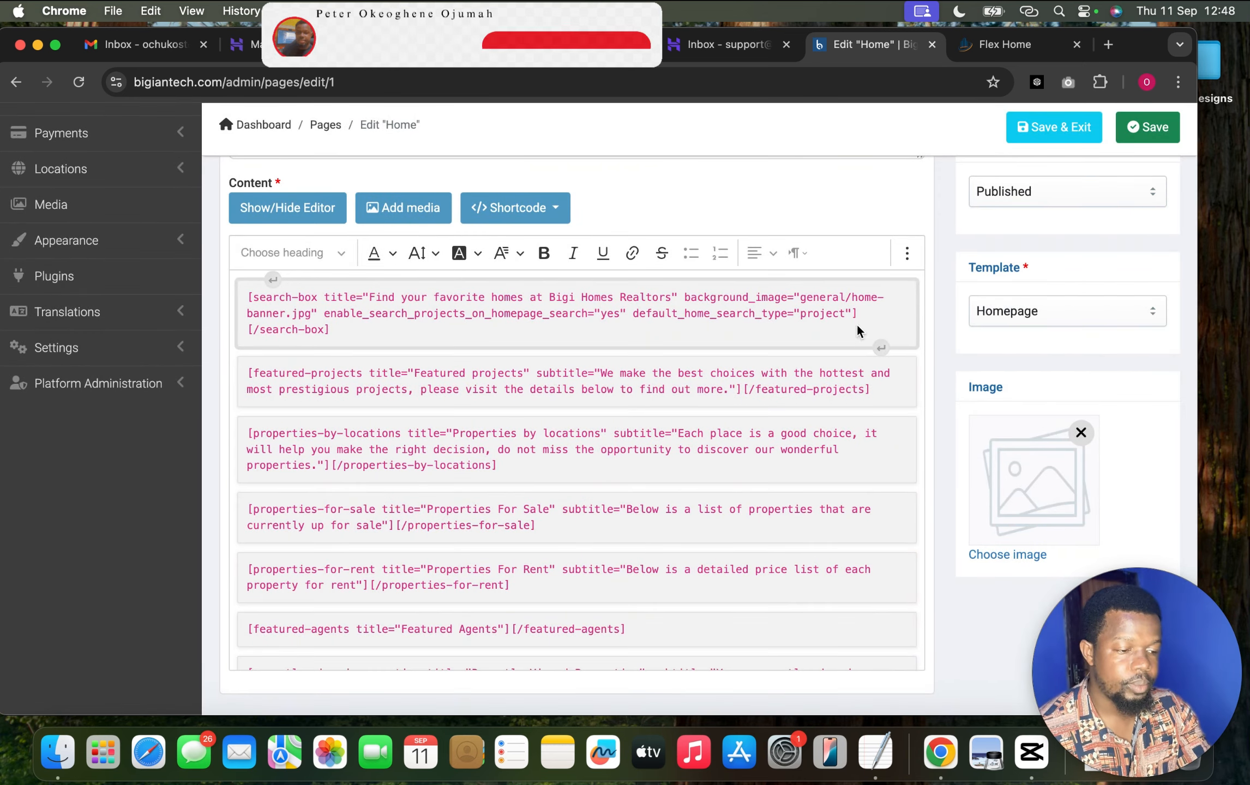
Step: Inspect the Featured projects shortcode settings without changes, then save the Home page
click(575, 384)
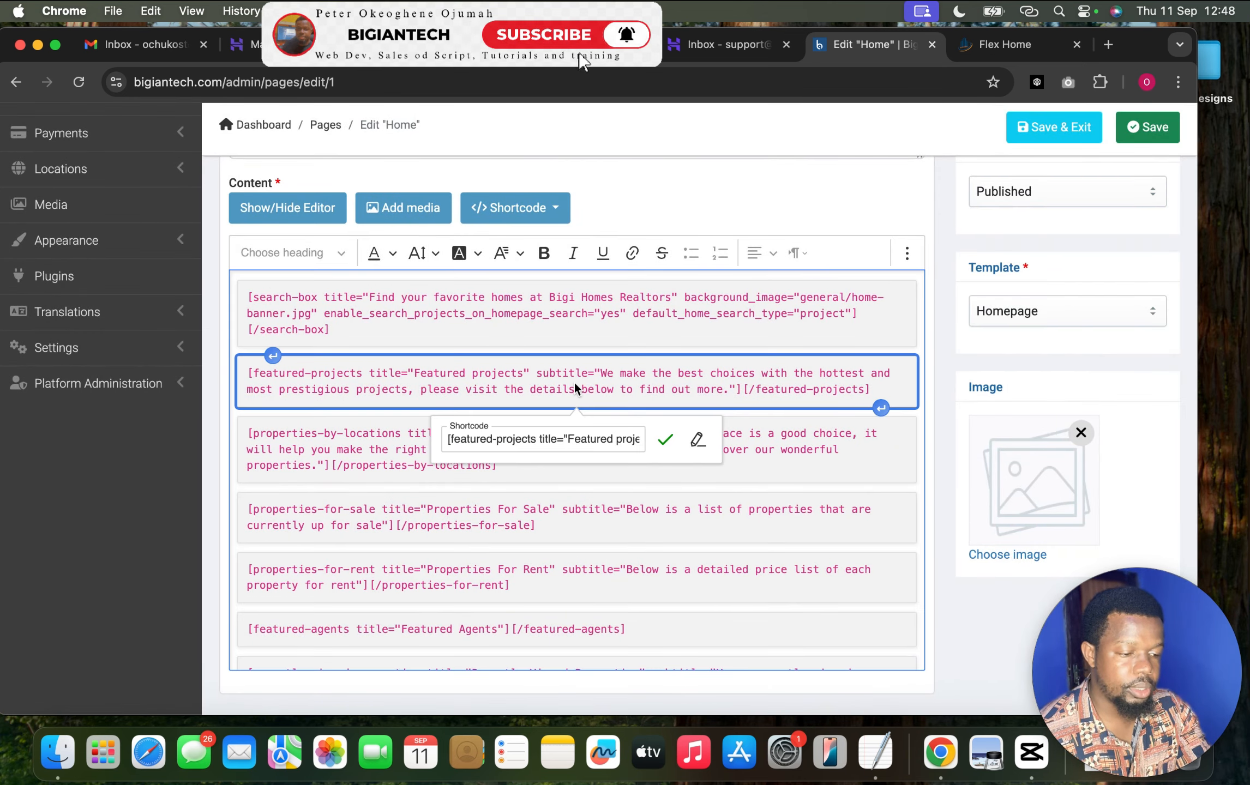
click(698, 441)
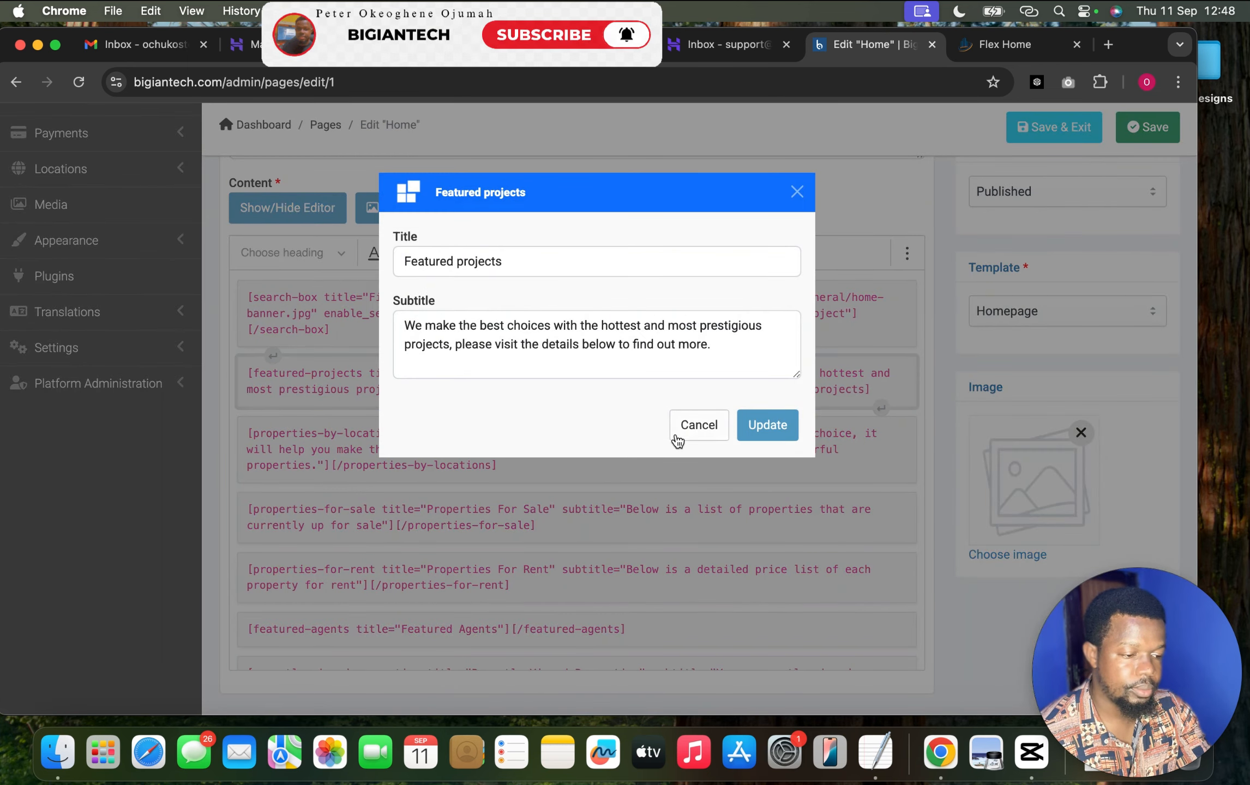
click(697, 420)
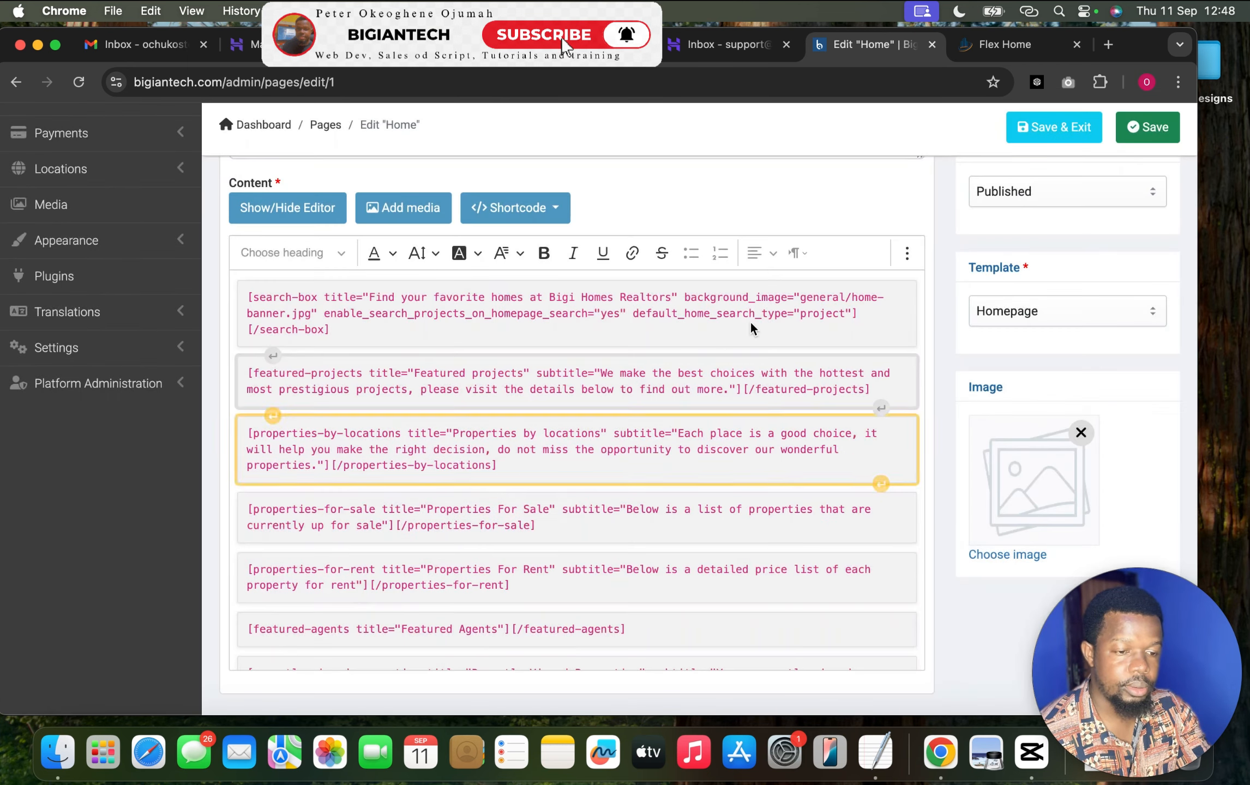
click(1158, 123)
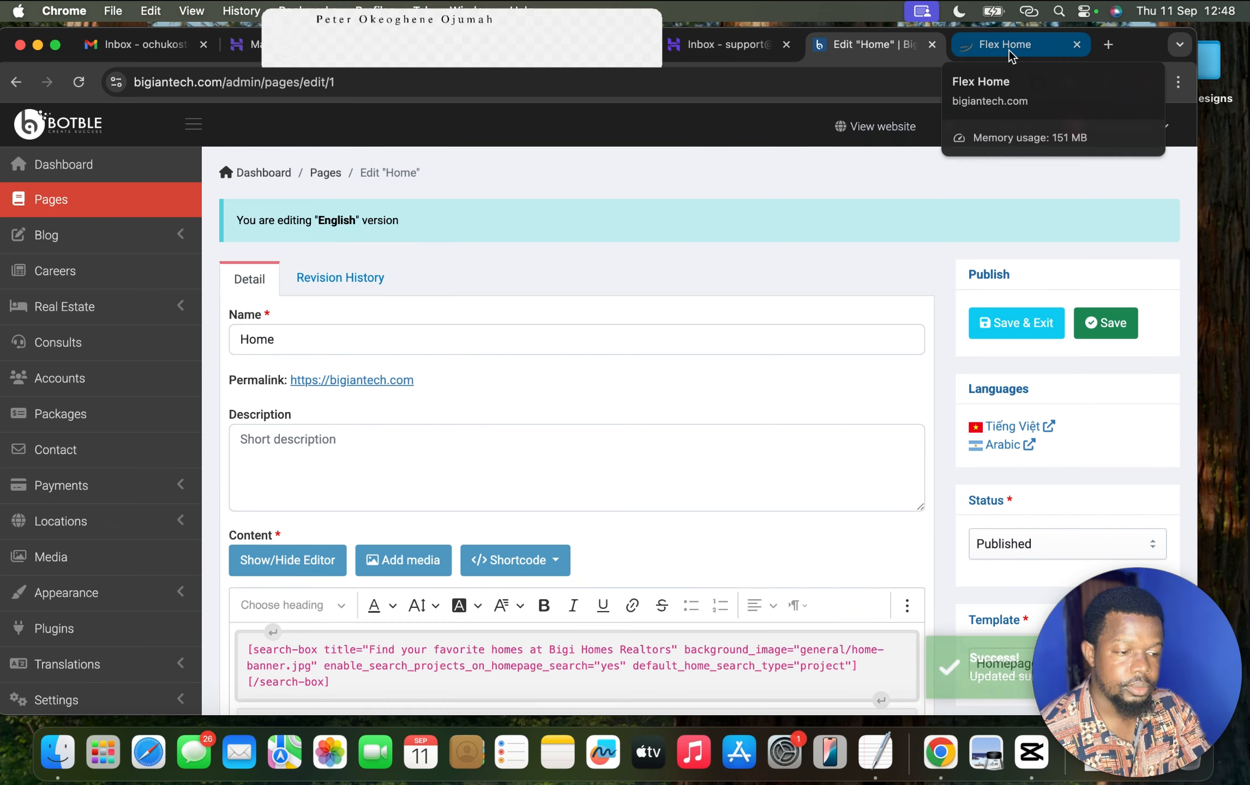
Step: Confirm the live homepage banner shows the Bigi Homes Realtors title, then return to the editor
click(1009, 50)
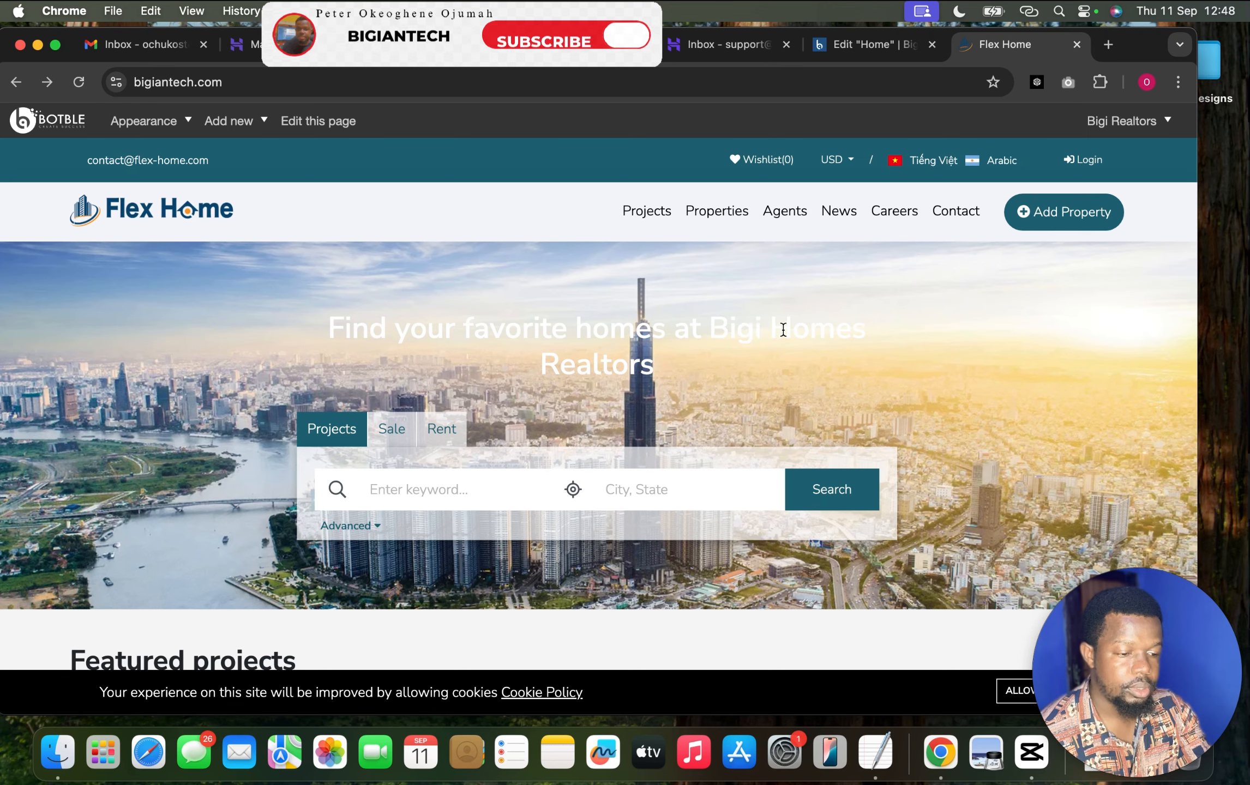
click(850, 49)
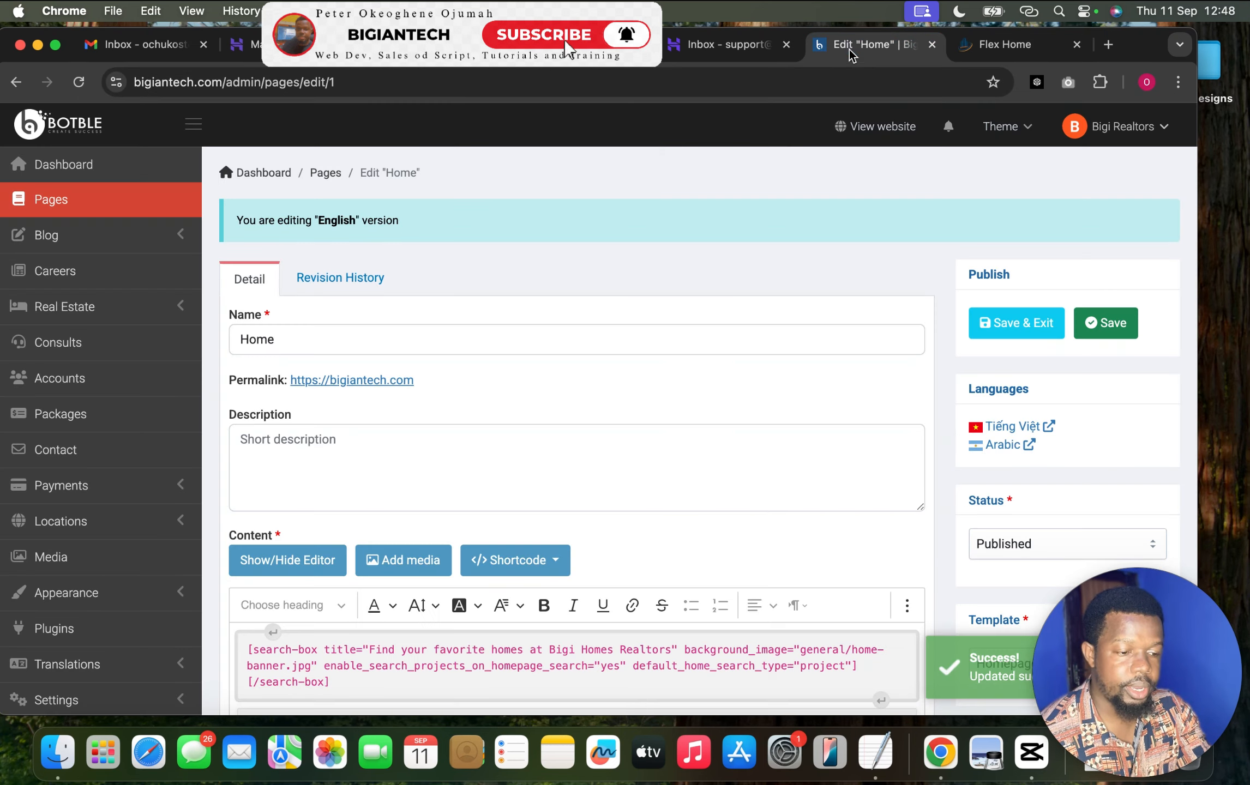
scroll(874, 377, down, 3)
scroll(874, 377, down, 4)
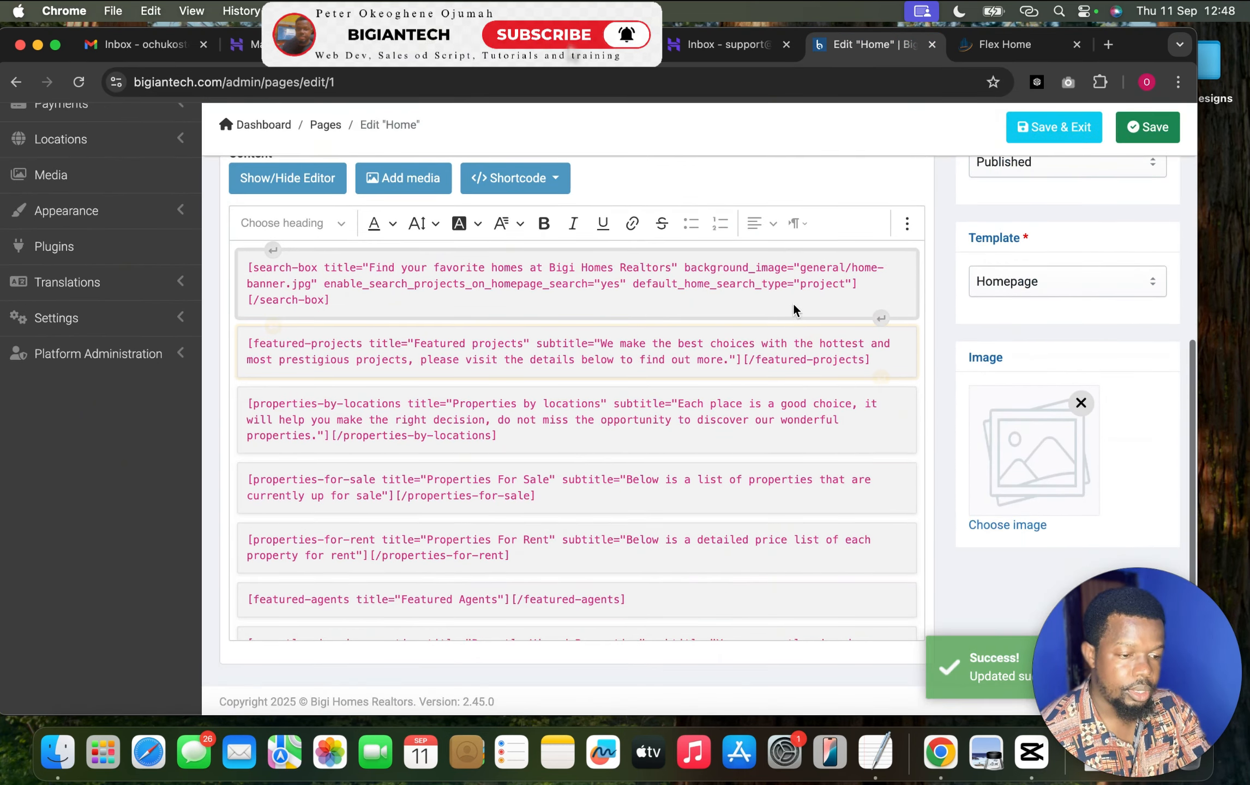
Step: Verify the search-box shortcode title reads 'Find your favorite homes at Bigi Homes Realtors'
click(793, 288)
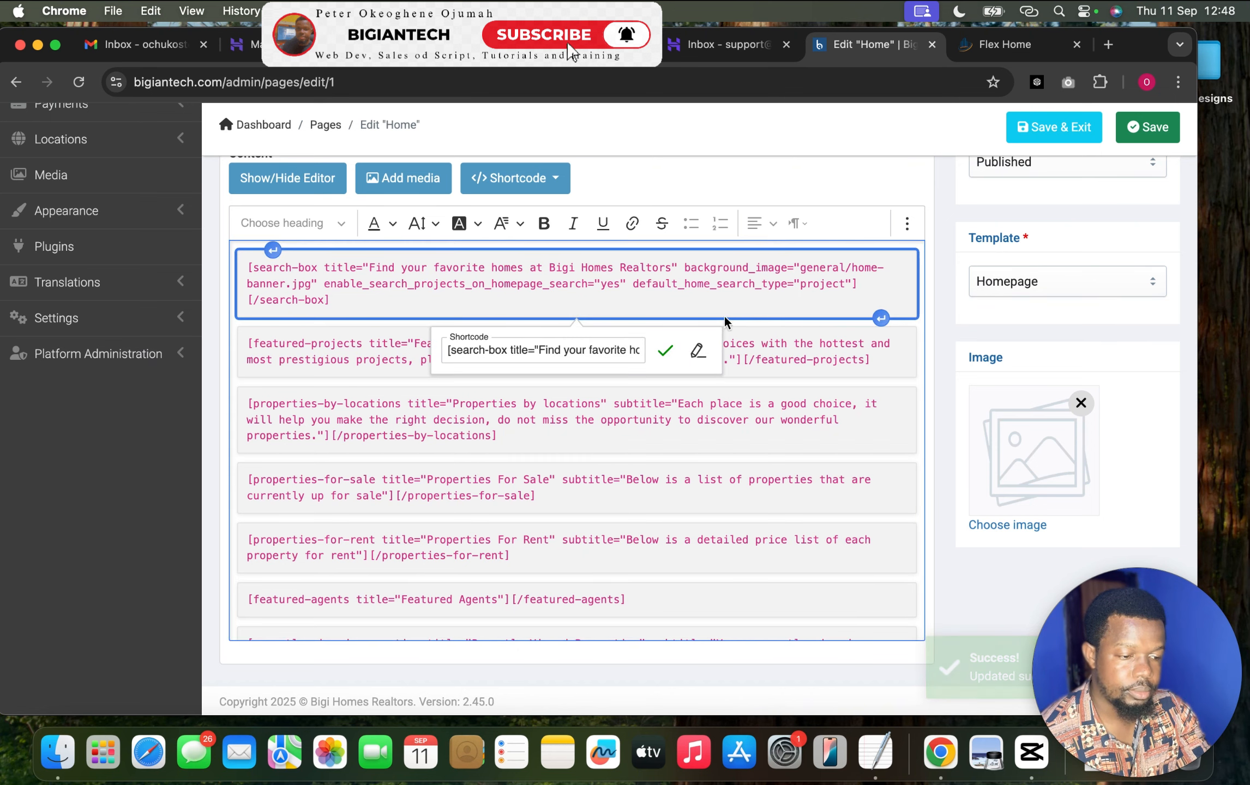
click(696, 347)
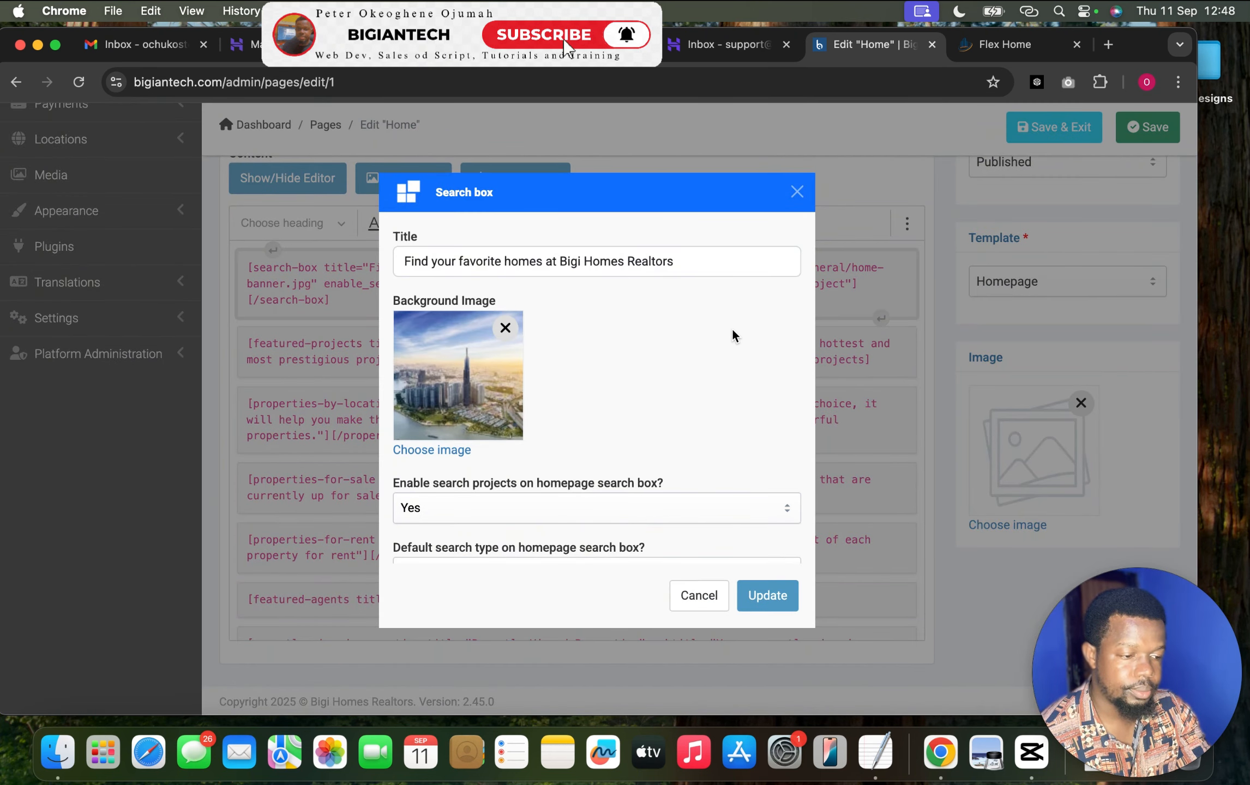
scroll(691, 345, down, 1)
scroll(692, 345, up, 1)
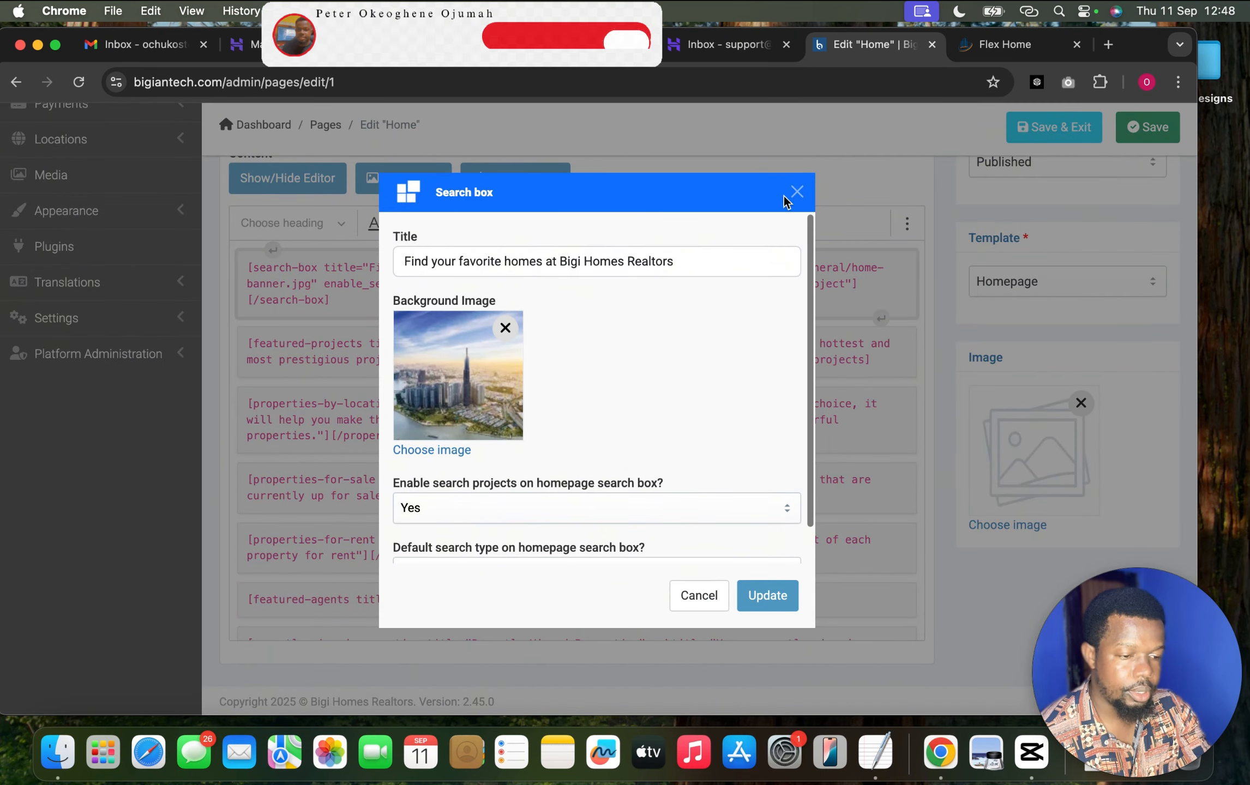
click(797, 191)
Step: Save & Exit the Home page, landing on the Pages list of 8 published pages
scroll(707, 254, up, 4)
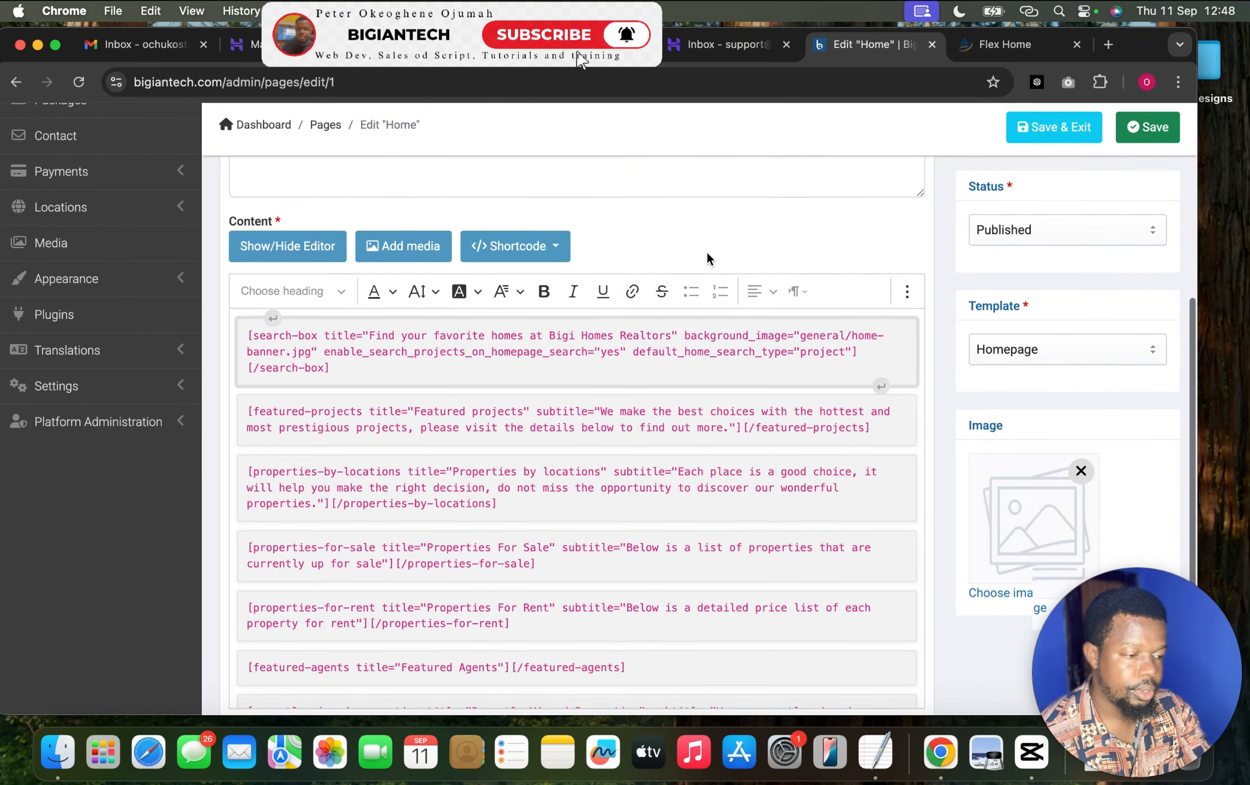
scroll(415, 273, up, 2)
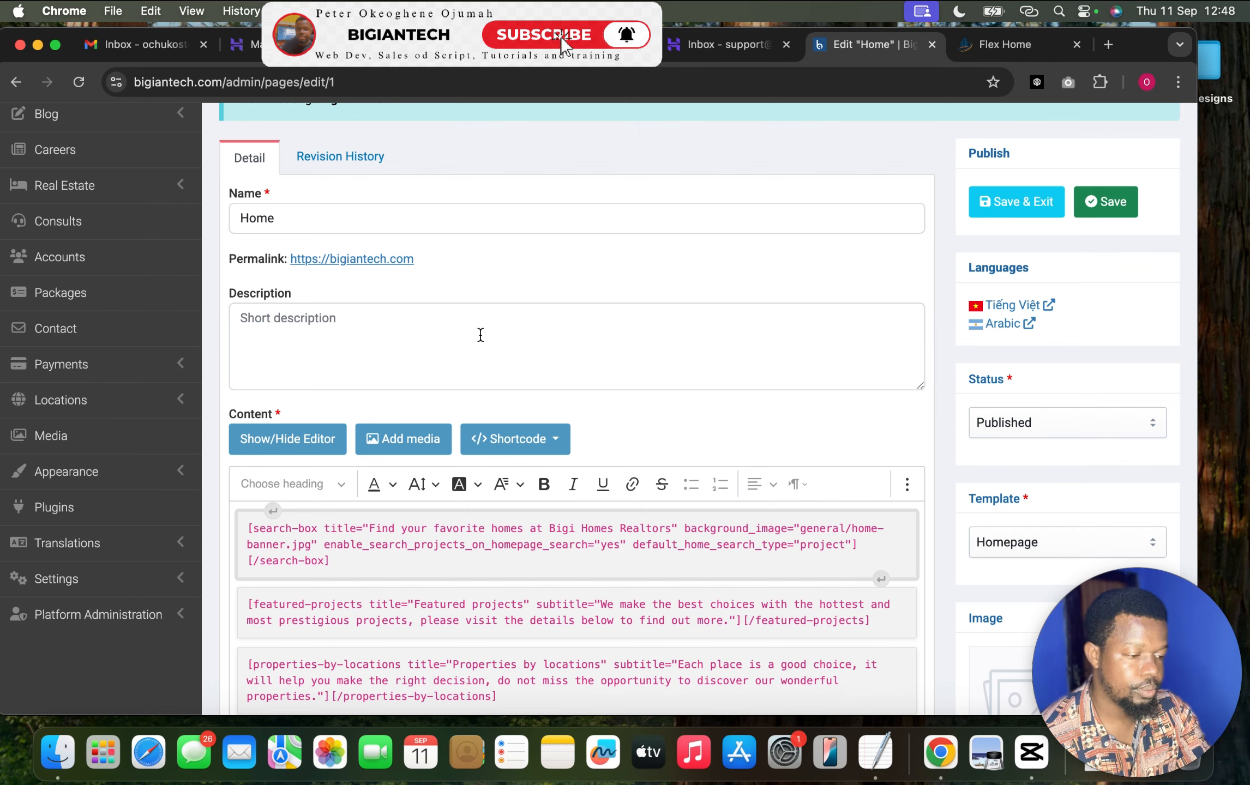
scroll(441, 290, down, 5)
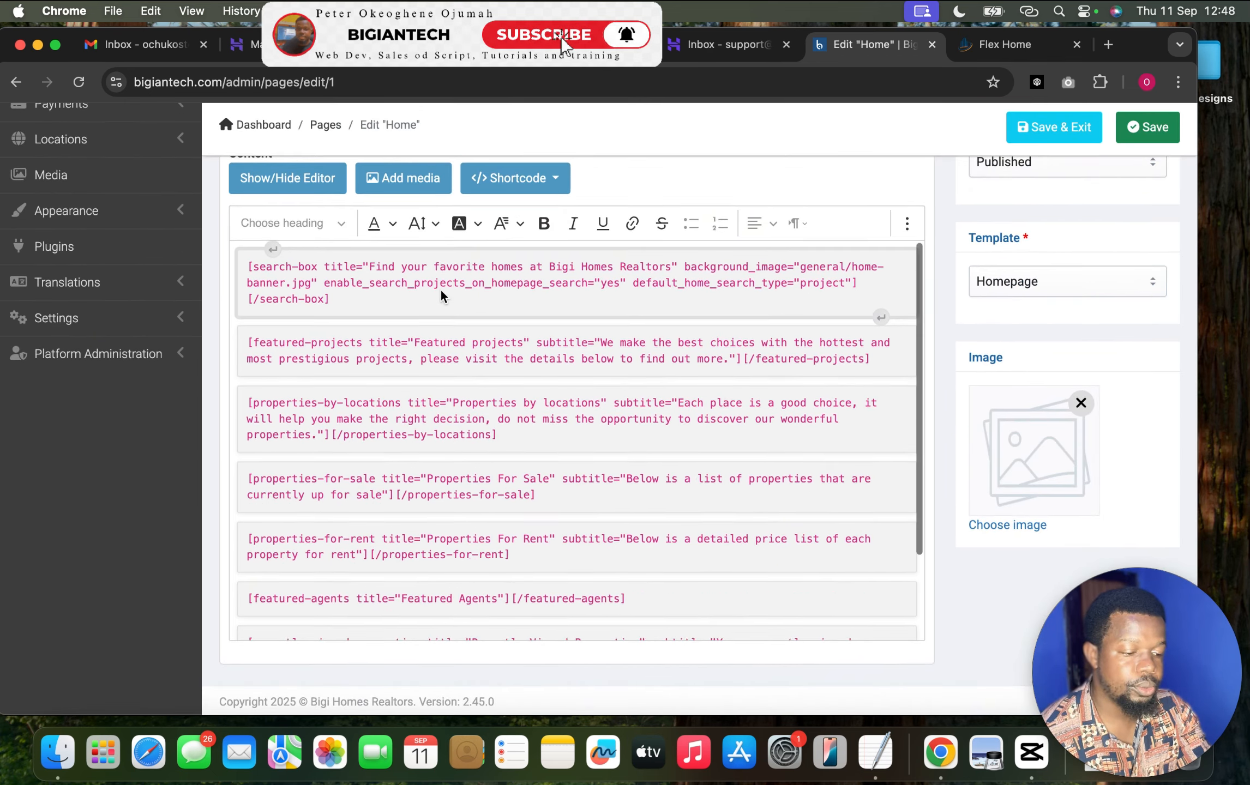
scroll(440, 290, down, 2)
scroll(440, 290, up, 10)
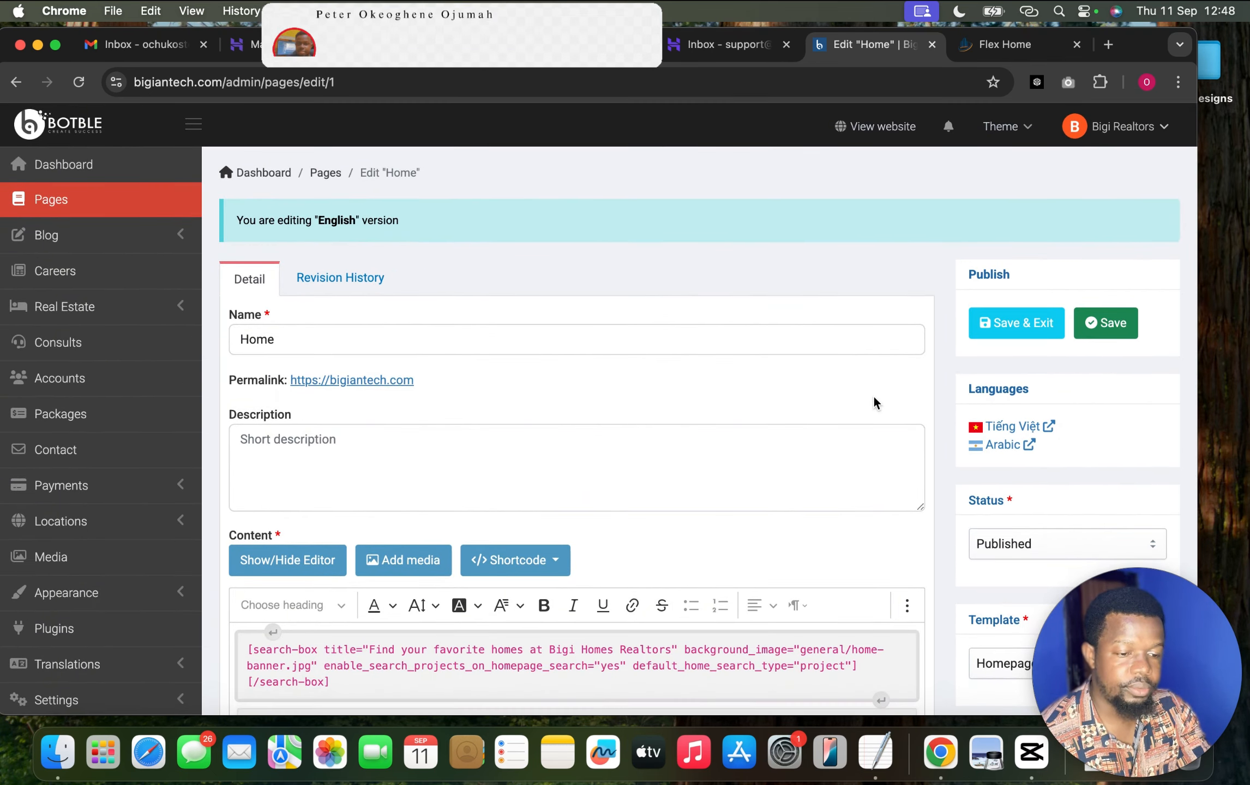
click(1018, 328)
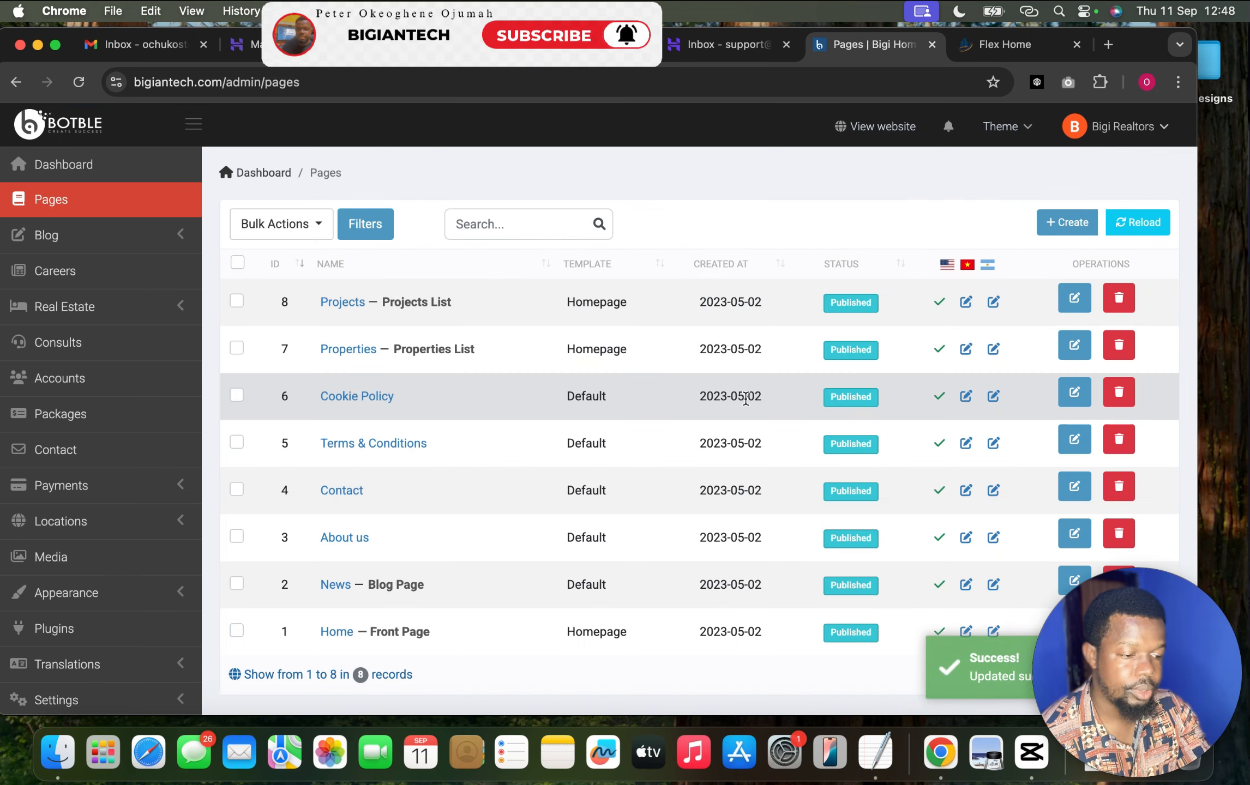
scroll(746, 398, down, 3)
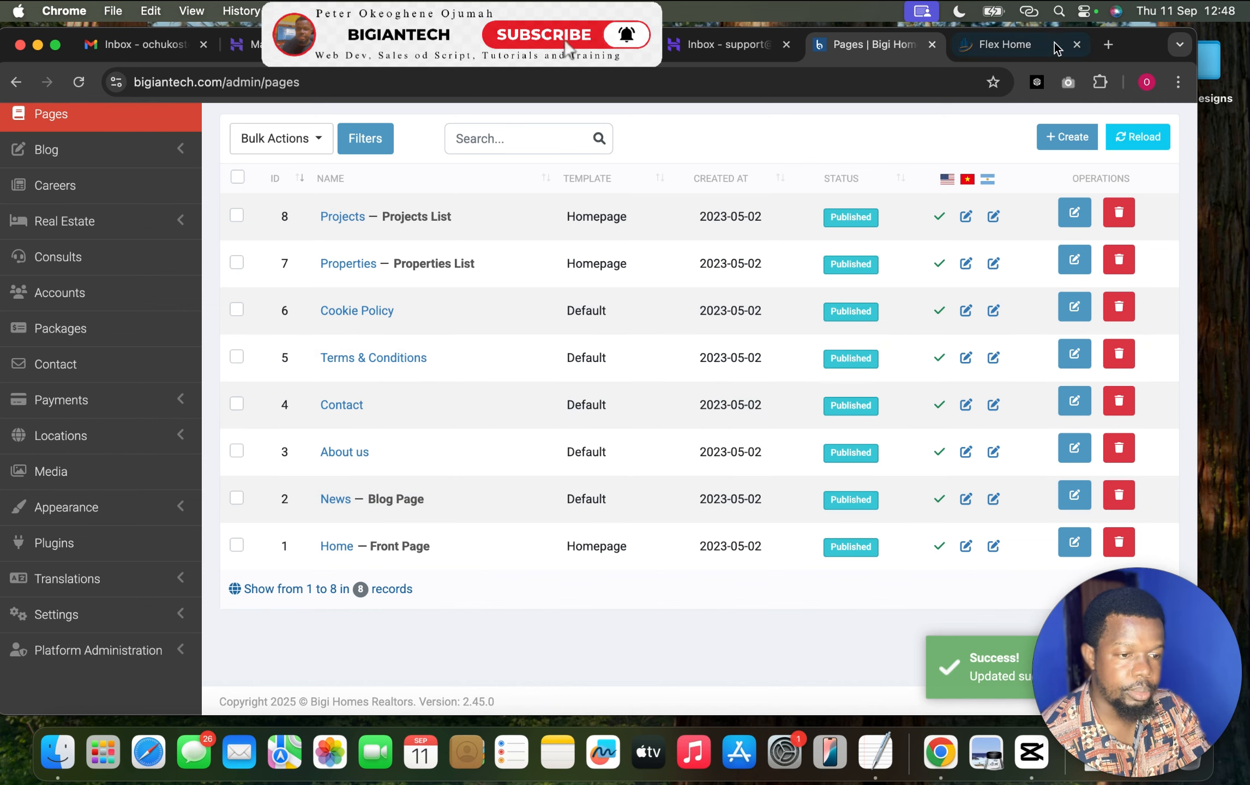
Step: Scroll the live homepage and About us Company Profile, then start editing About us in the admin
click(1011, 48)
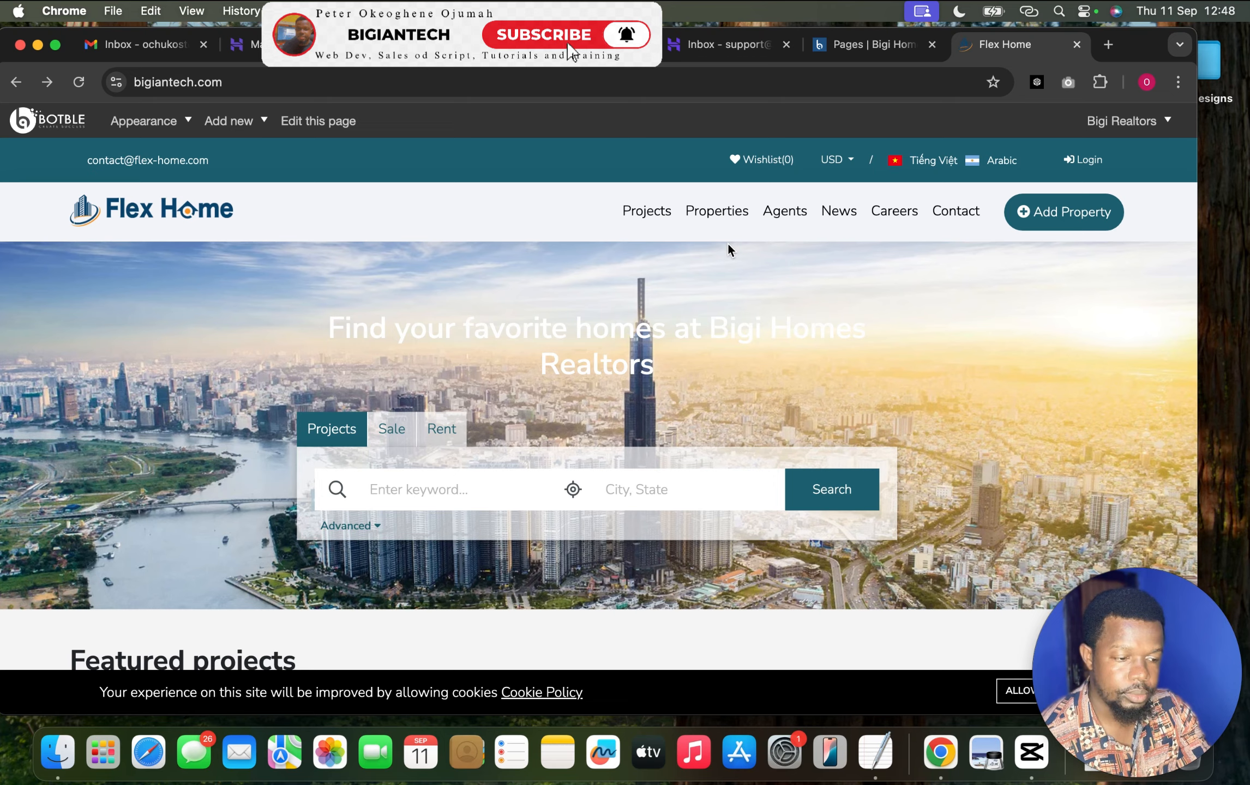
scroll(727, 242, down, 20)
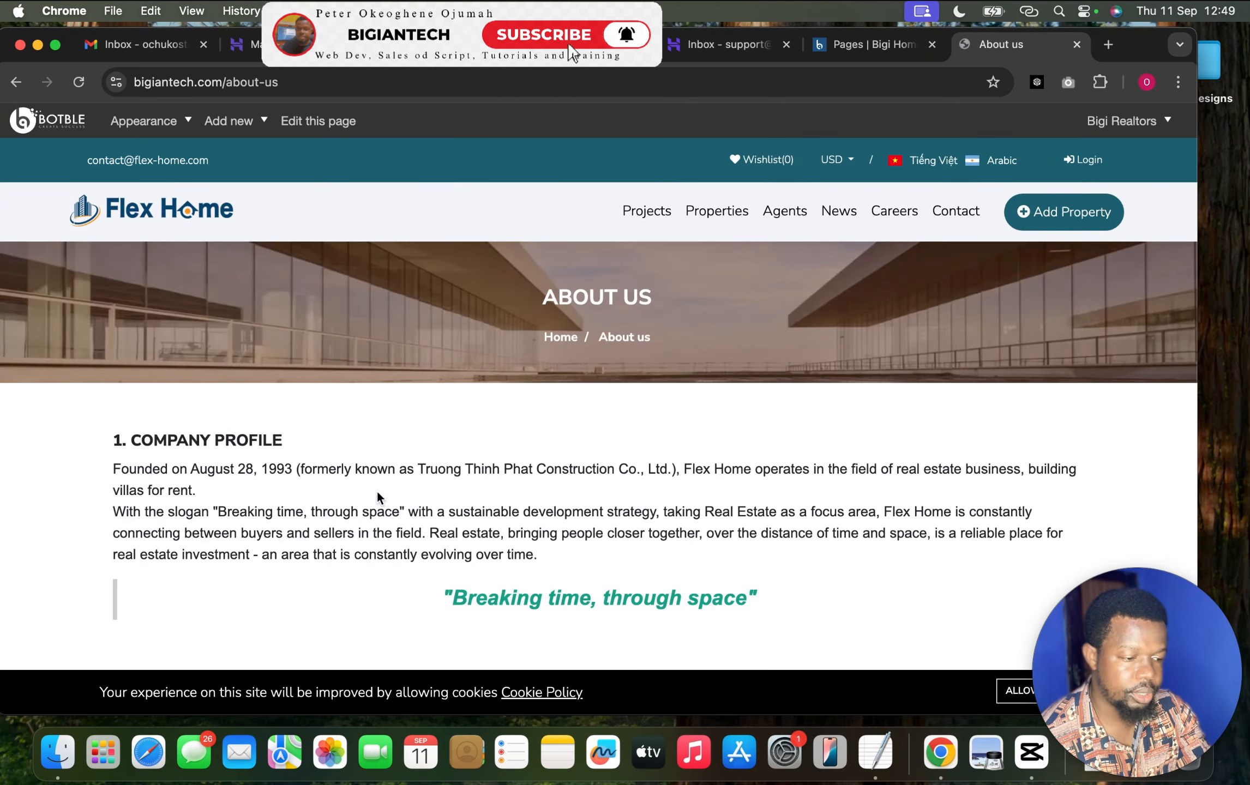
scroll(380, 498, down, 3)
scroll(377, 491, up, 3)
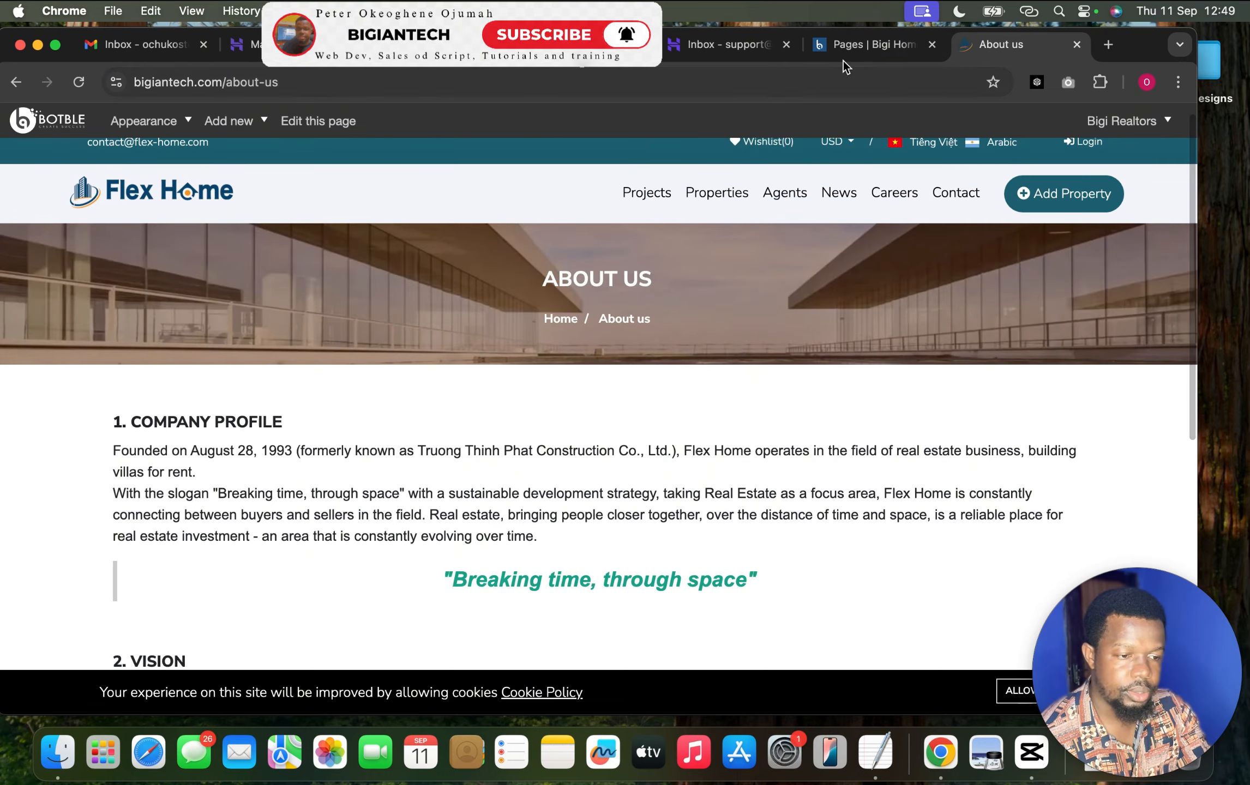
click(866, 45)
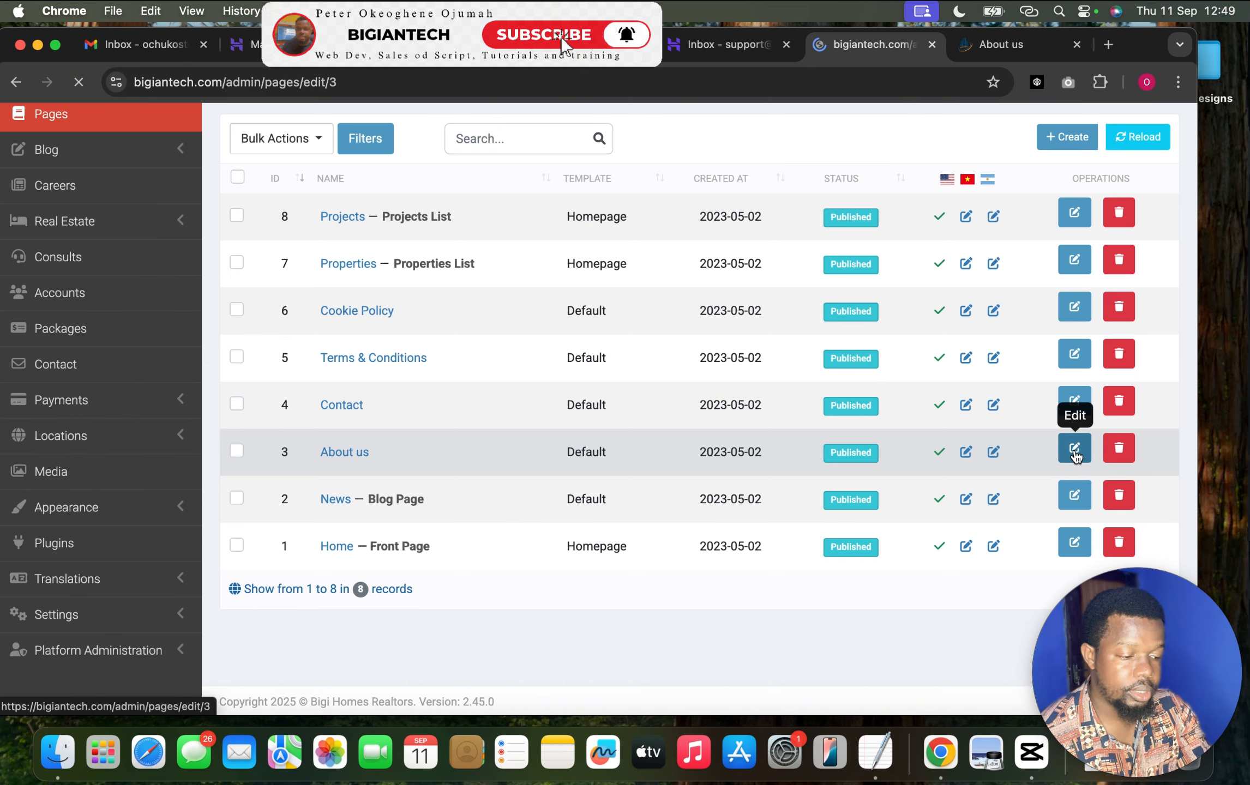
Step: Read through the About us content and its SEO title and description fields, then expand Blog
scroll(763, 431, down, 3)
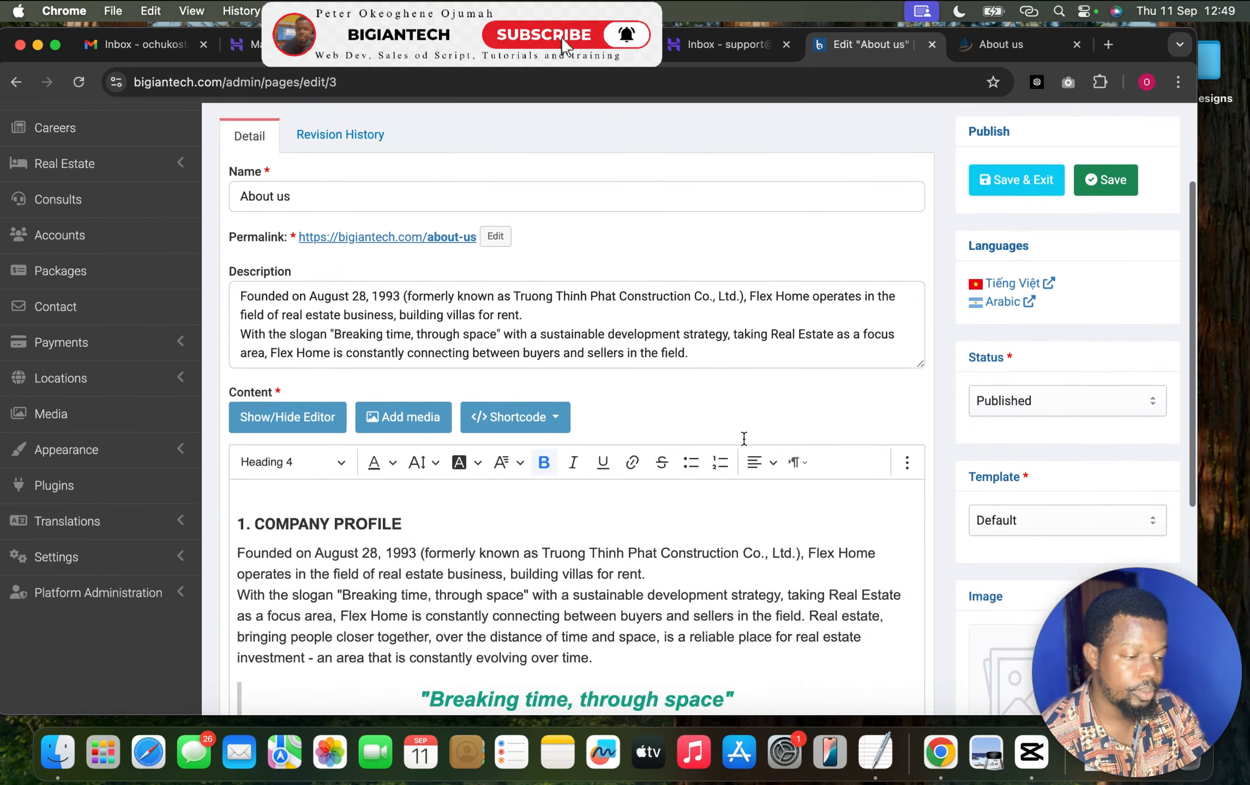
scroll(744, 438, down, 6)
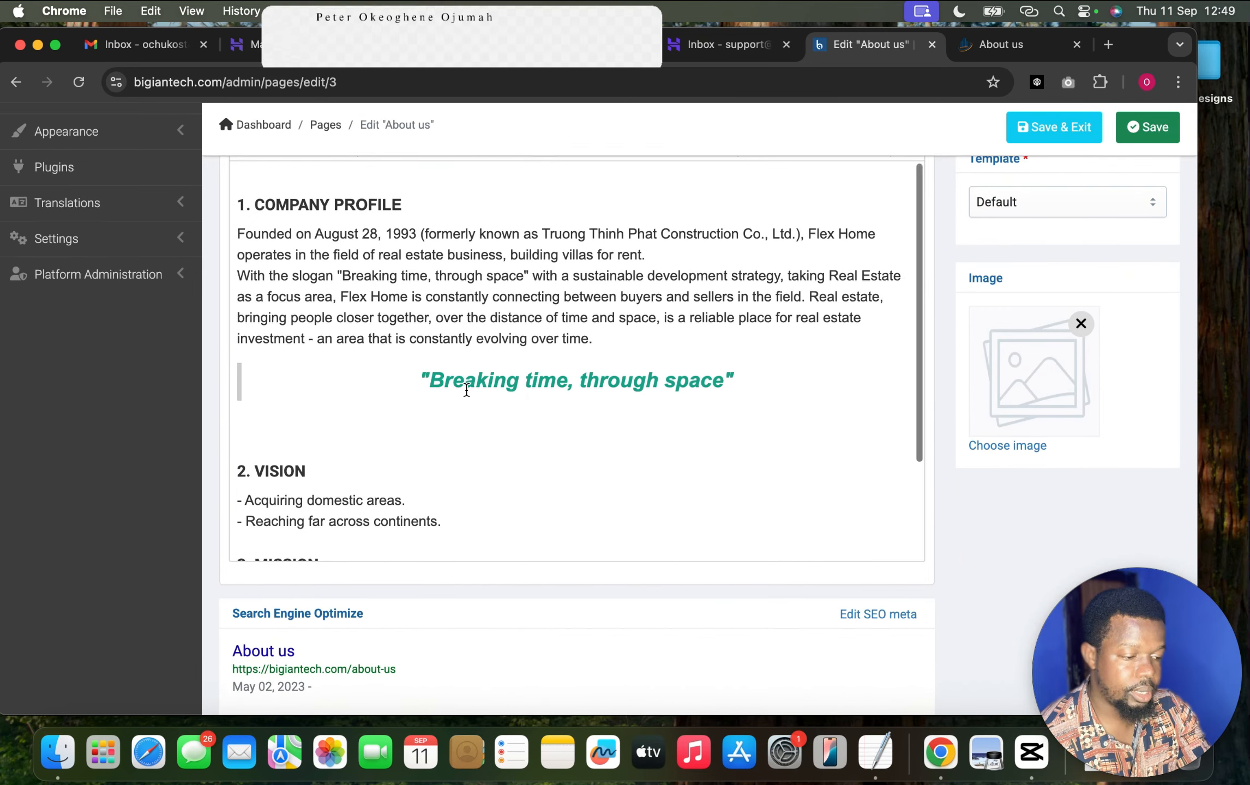
scroll(466, 389, down, 4)
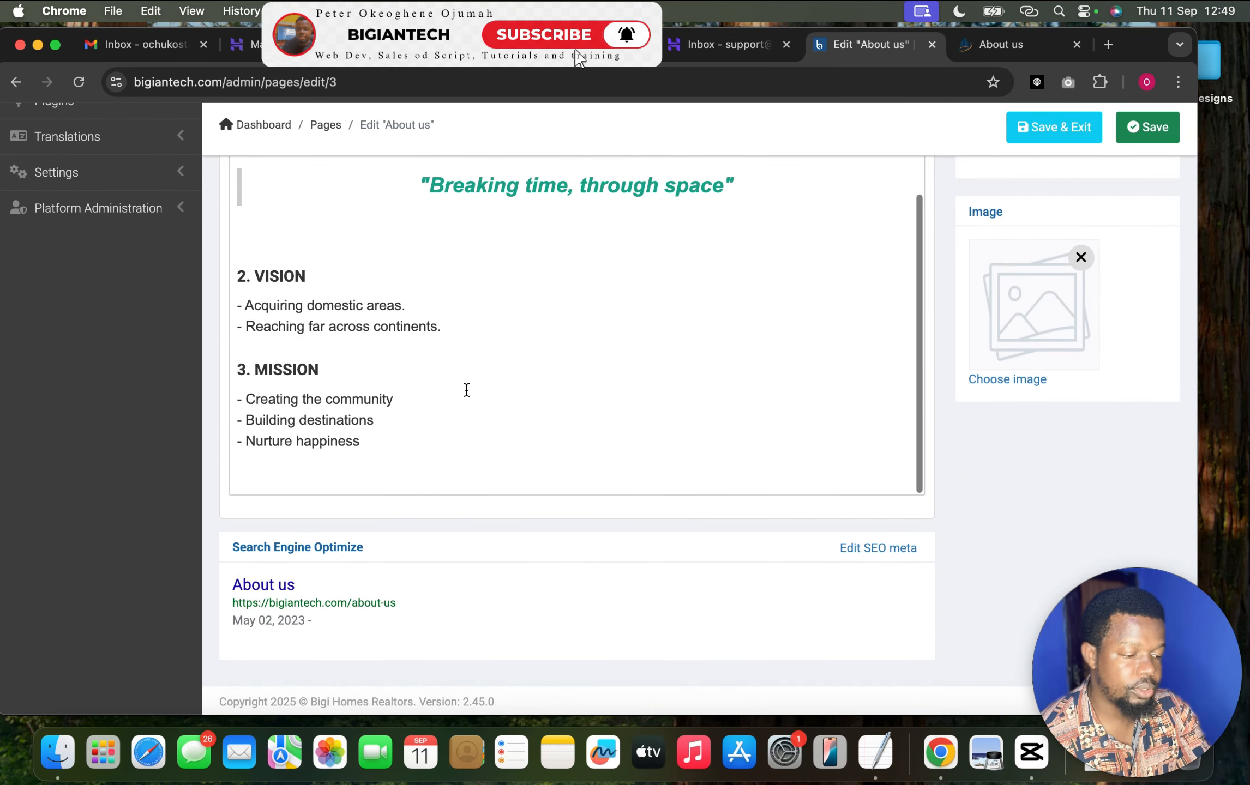
scroll(466, 390, up, 4)
scroll(469, 393, down, 4)
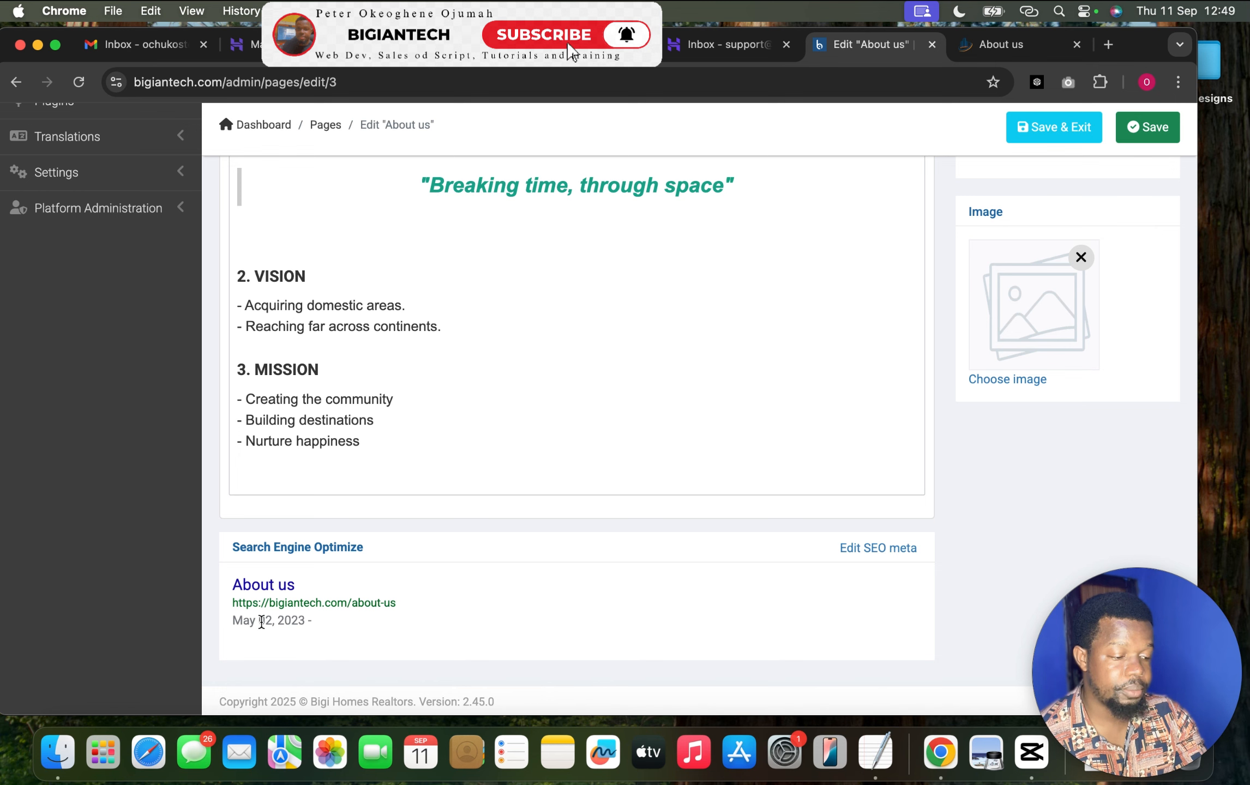
click(879, 549)
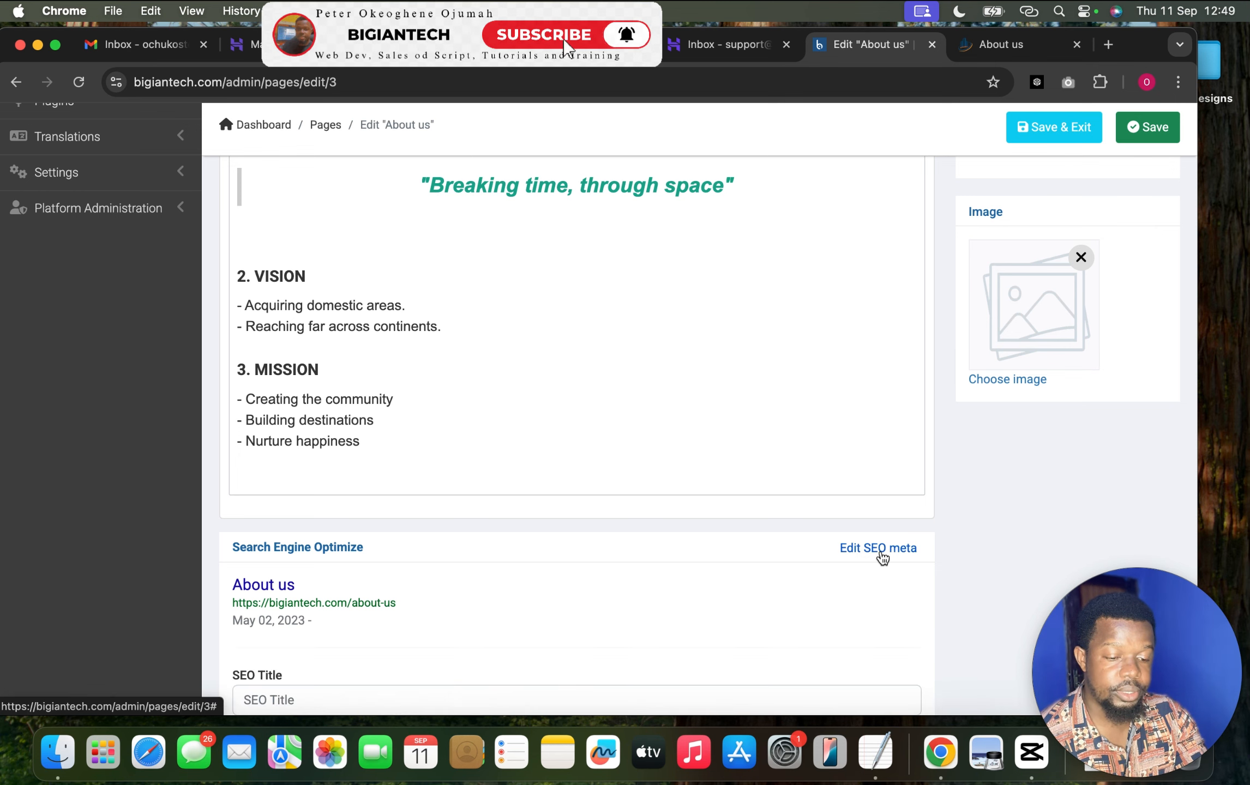
scroll(881, 557, down, 4)
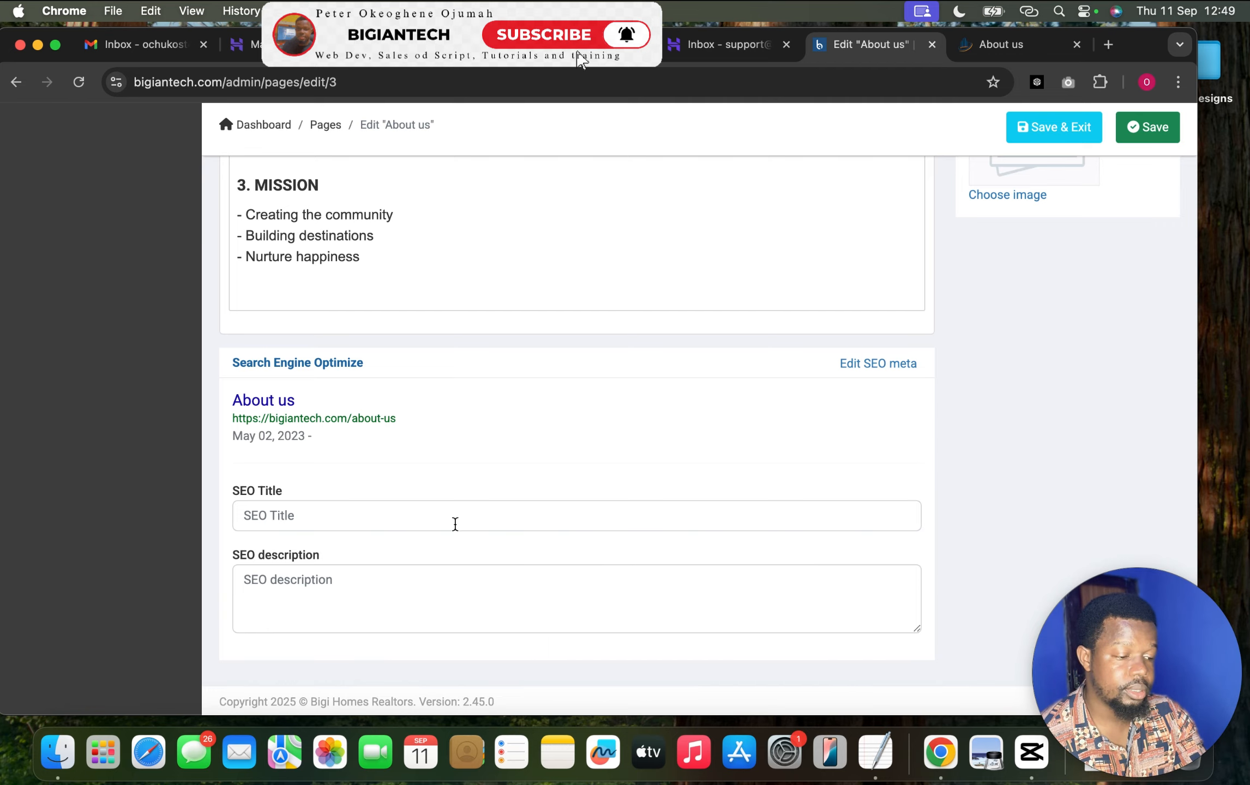
scroll(443, 526, up, 10)
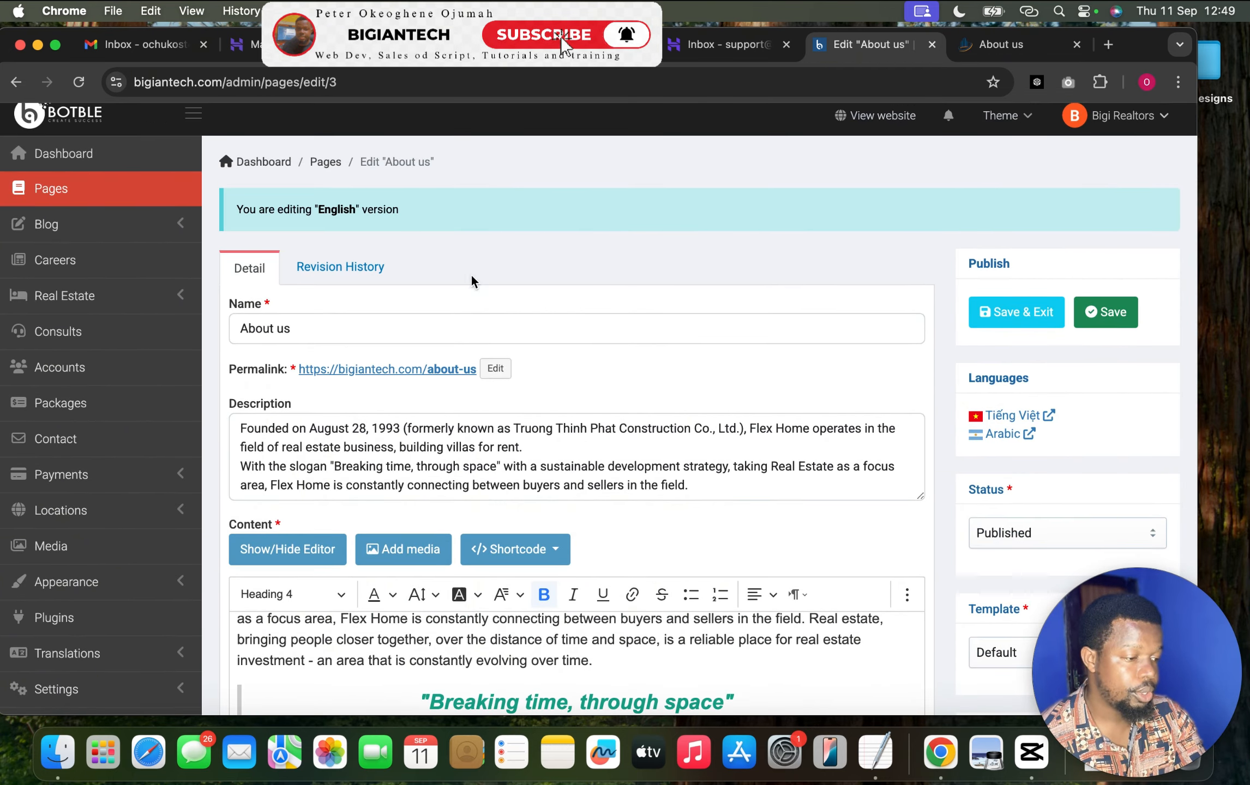
click(179, 224)
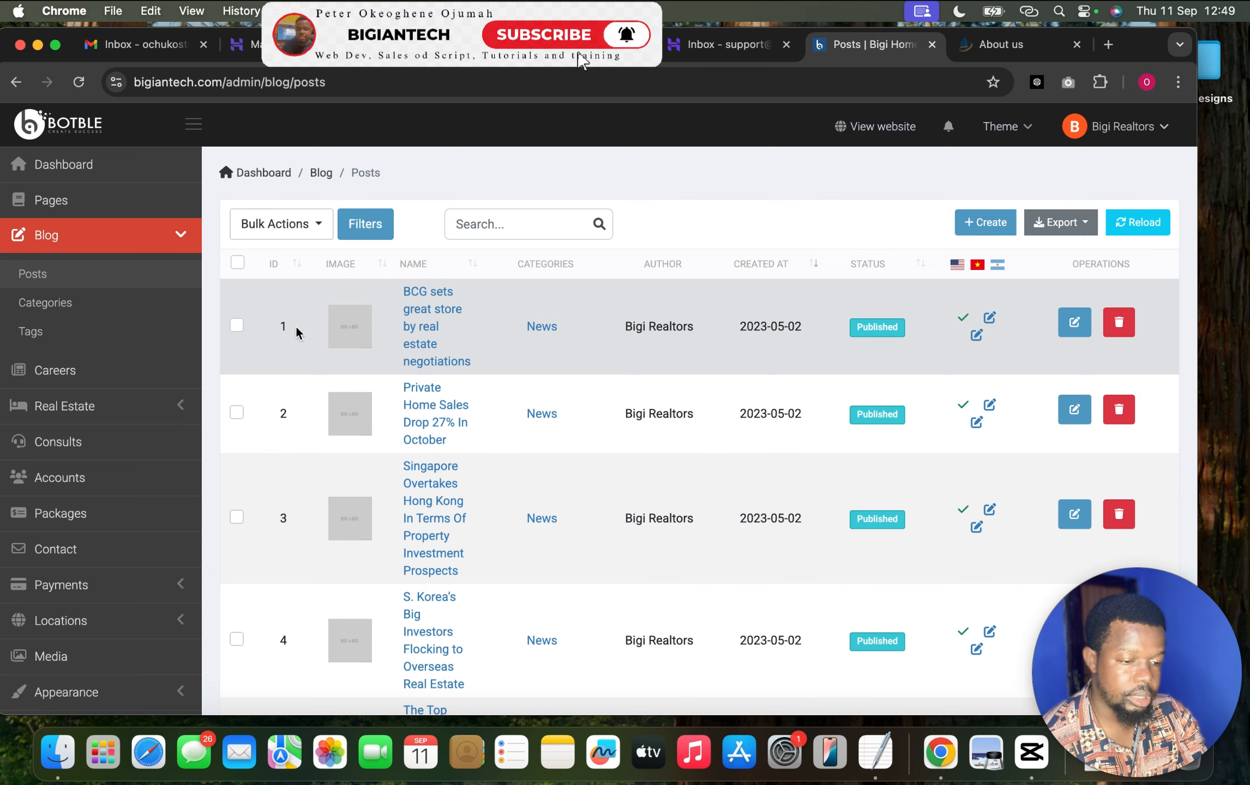
Step: Look over the Blog Categories list, comparing it with the live About us page
click(88, 312)
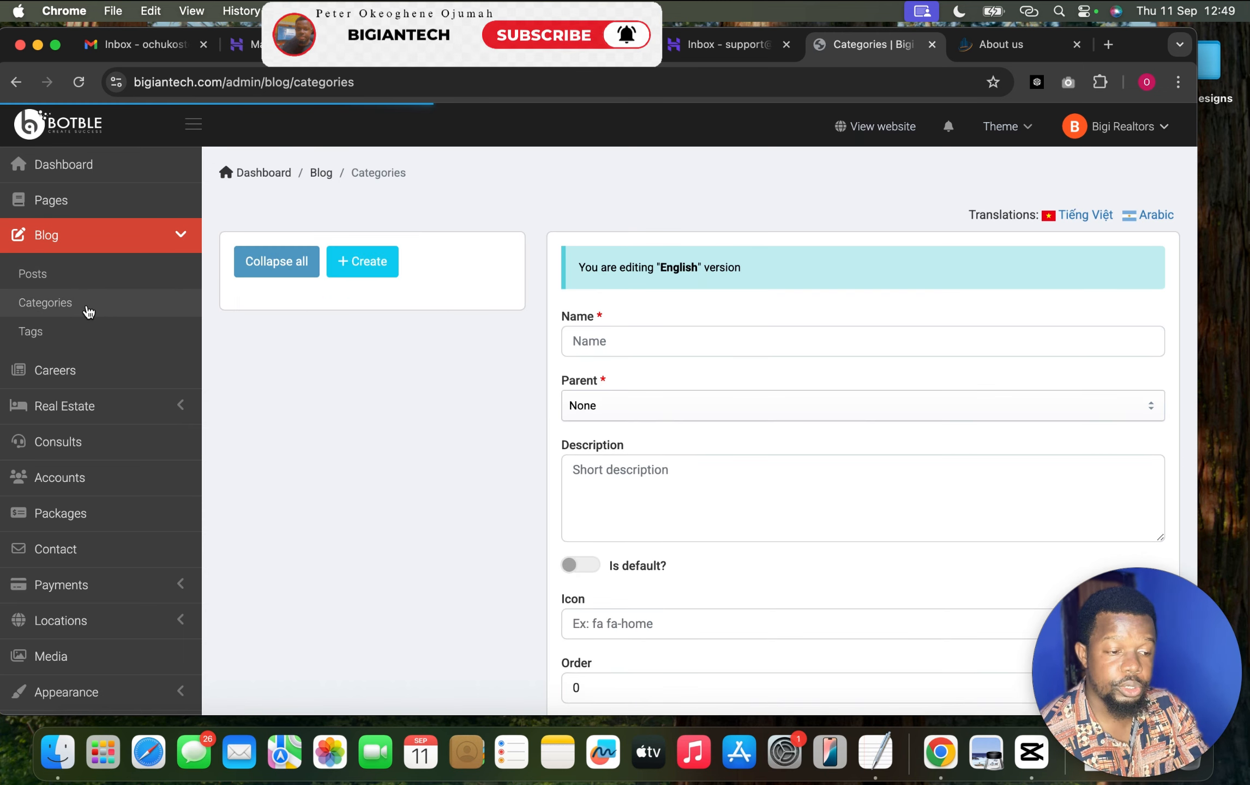
scroll(77, 349, down, 2)
scroll(75, 365, down, 5)
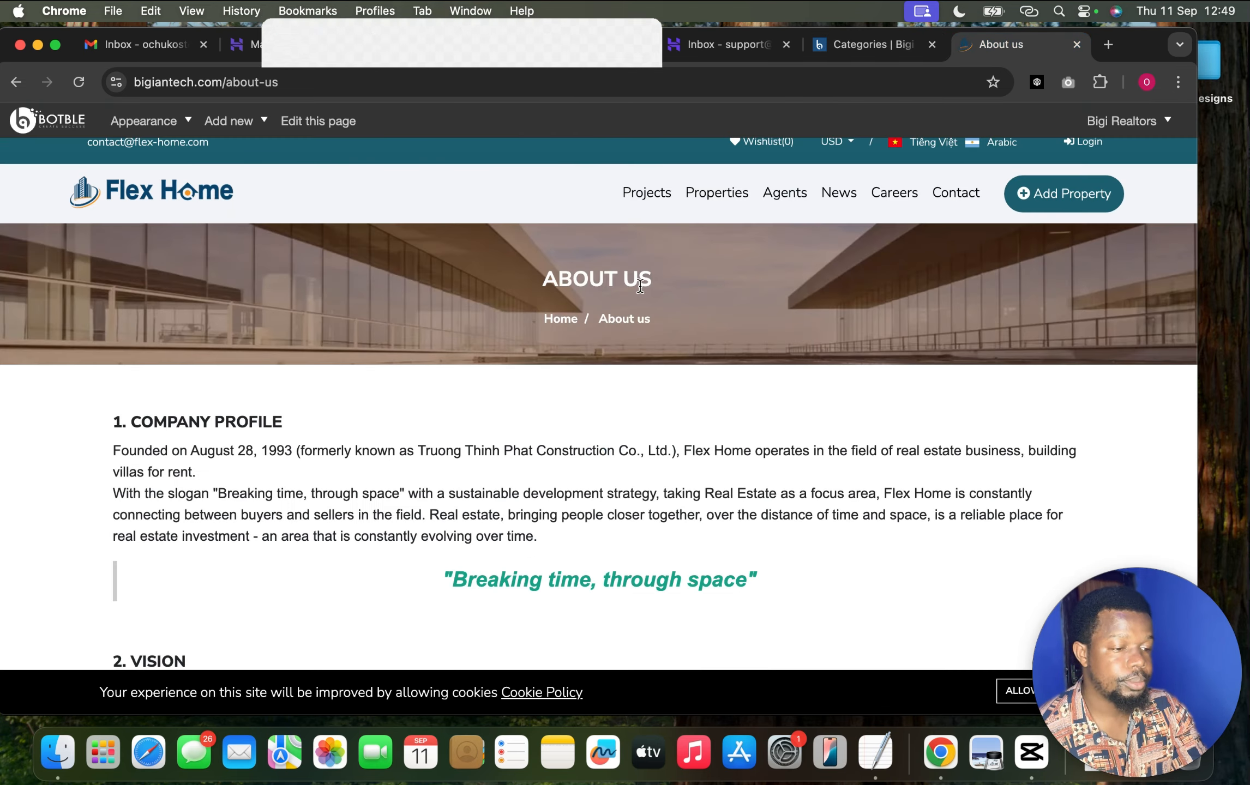
scroll(640, 285, up, 1)
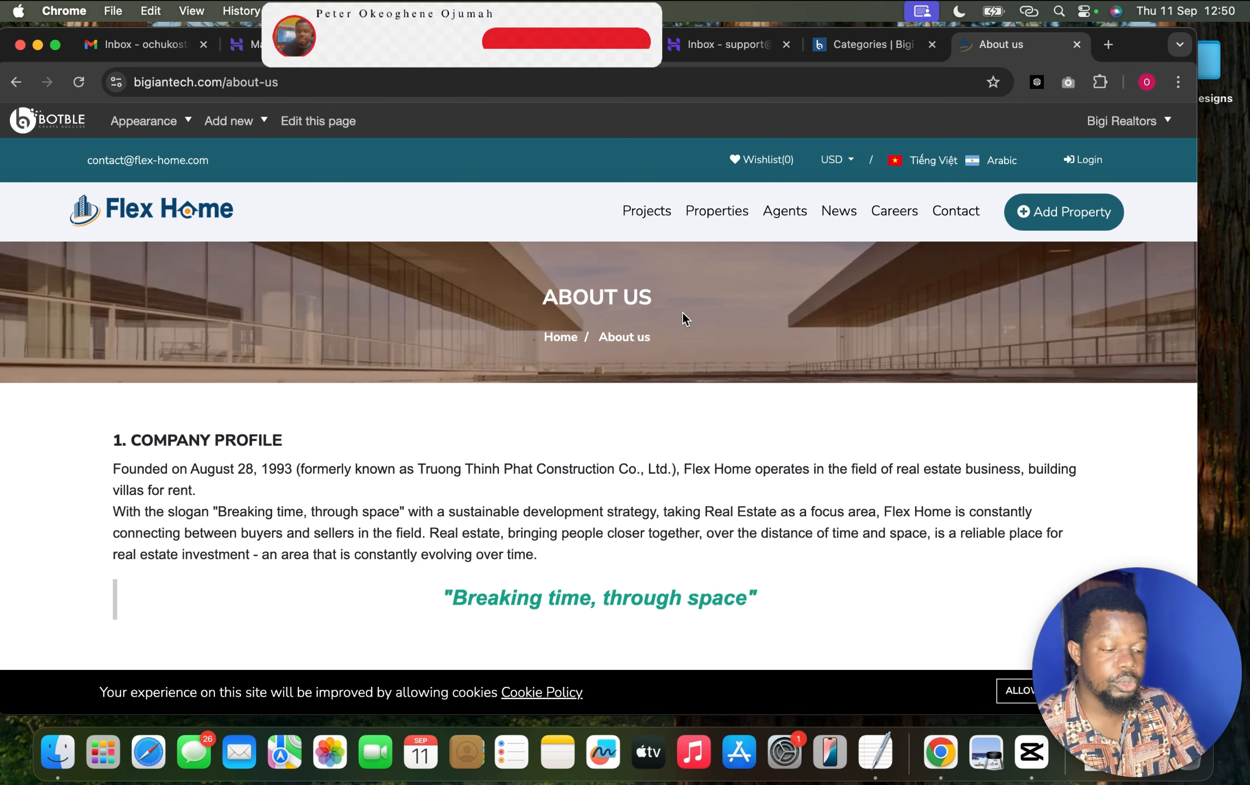
click(865, 48)
scroll(123, 349, up, 10)
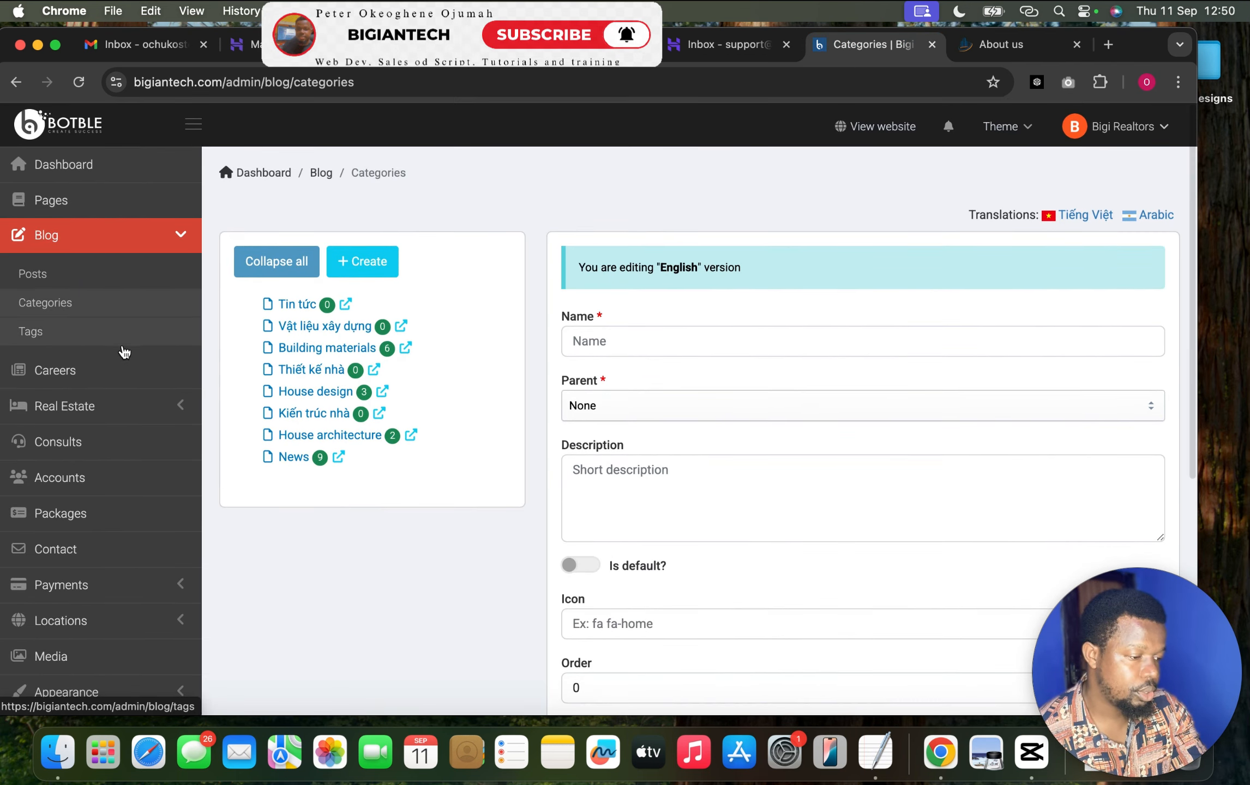
Step: Check the two published career postings under Real Estate, then return to the live About us page
click(111, 412)
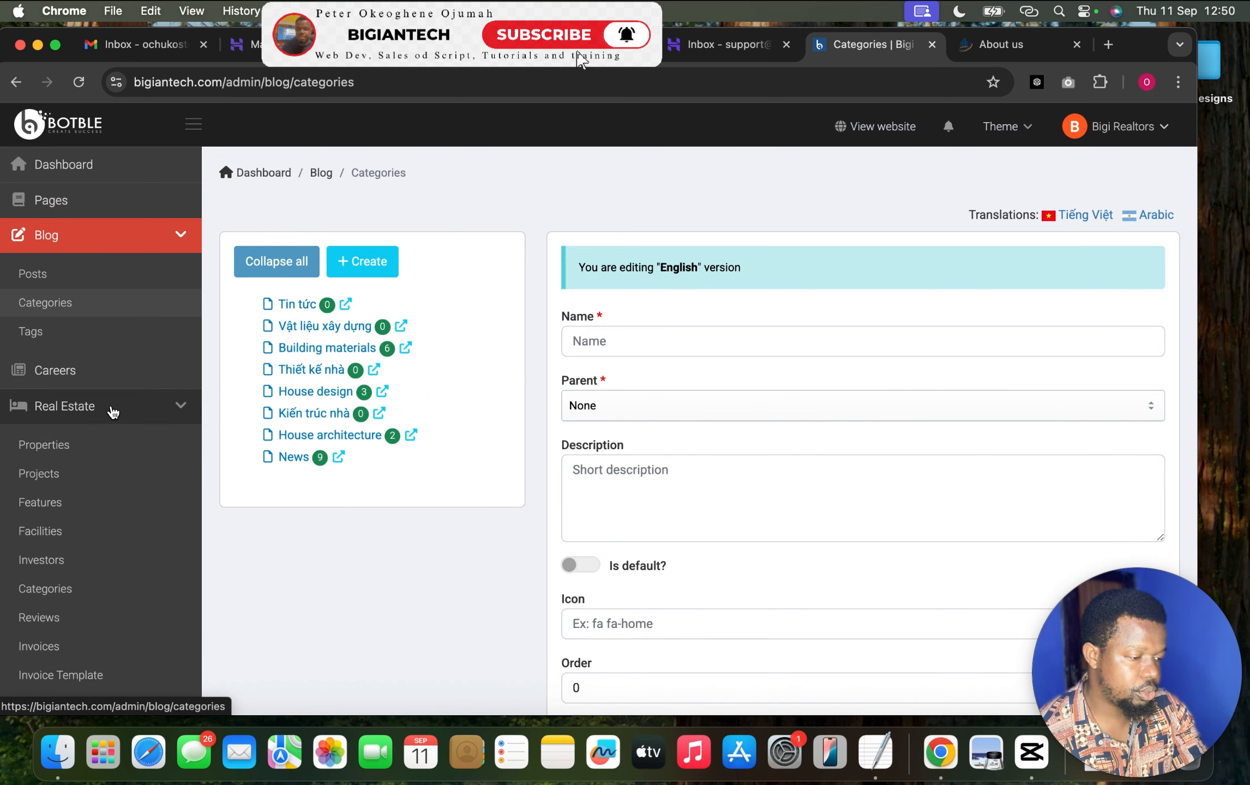
click(67, 380)
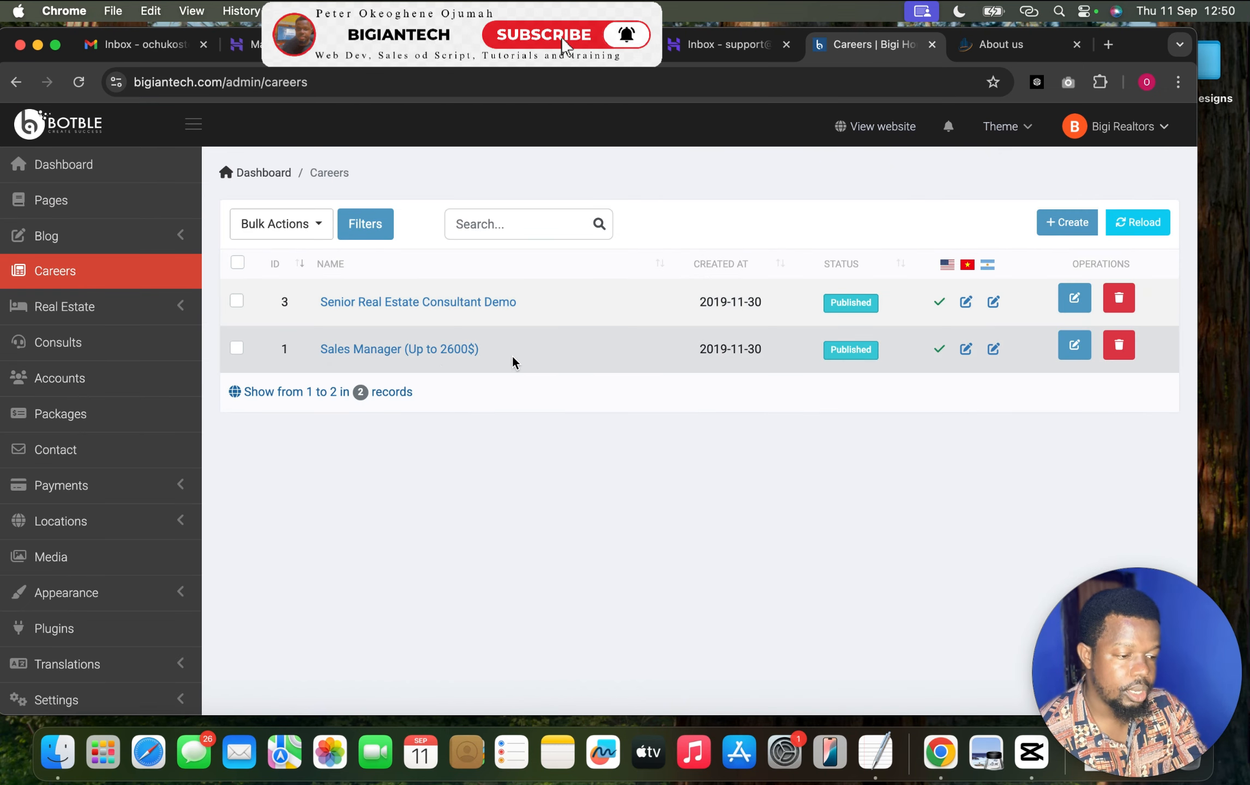
click(998, 54)
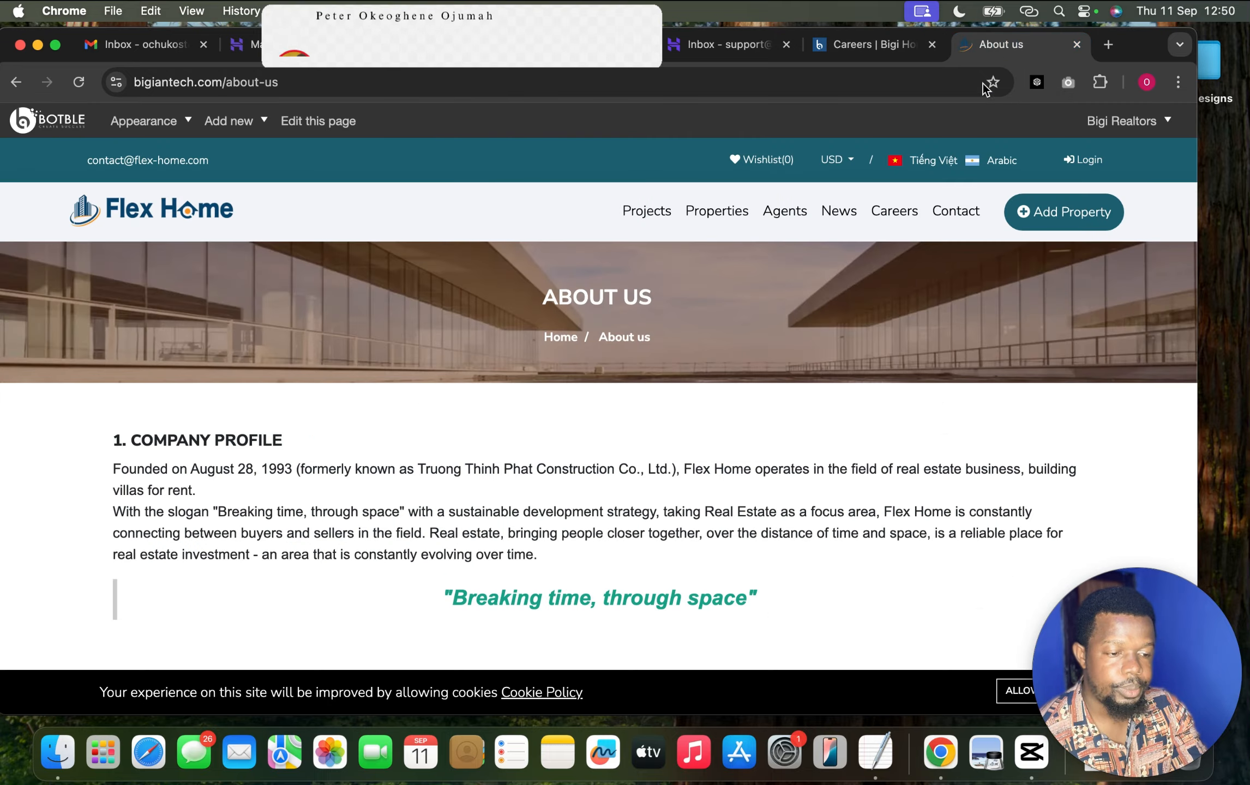
Step: Scroll through the public Careers page's two job listings, then open the admin Packages list
click(893, 213)
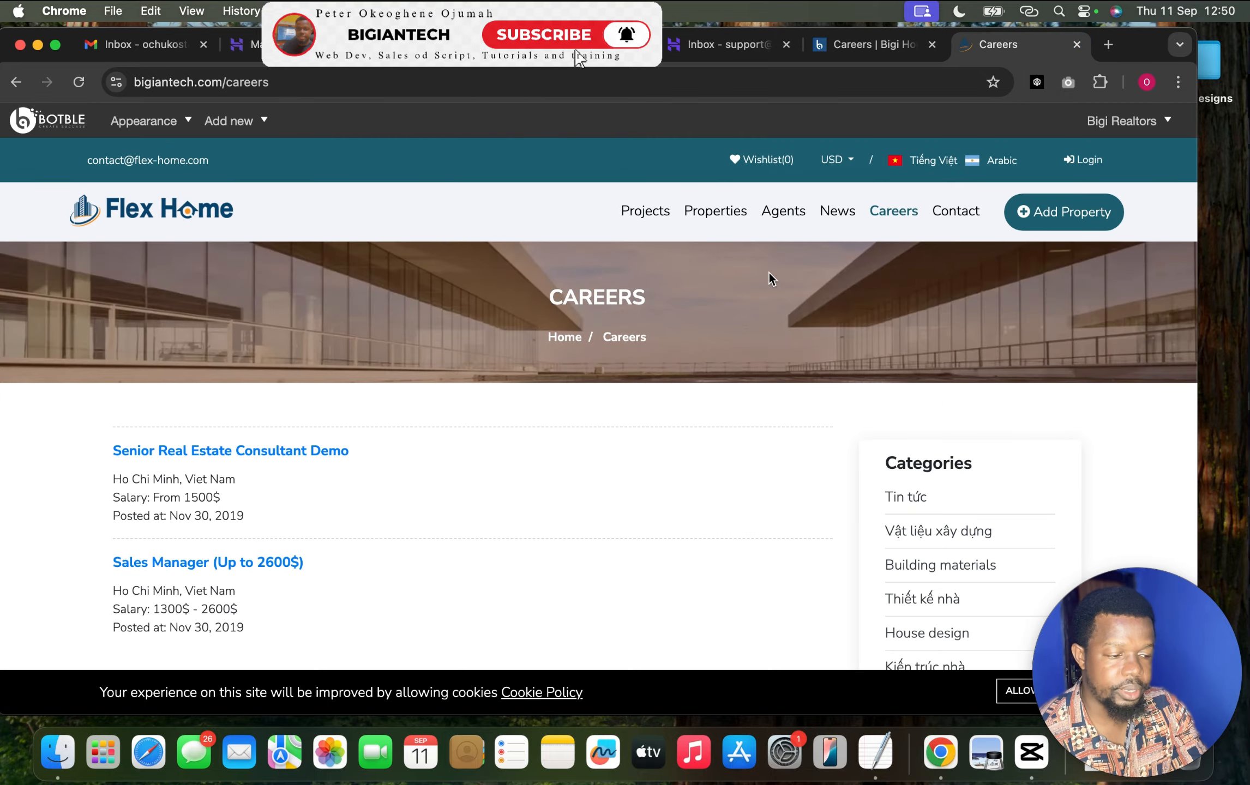
scroll(769, 272, down, 5)
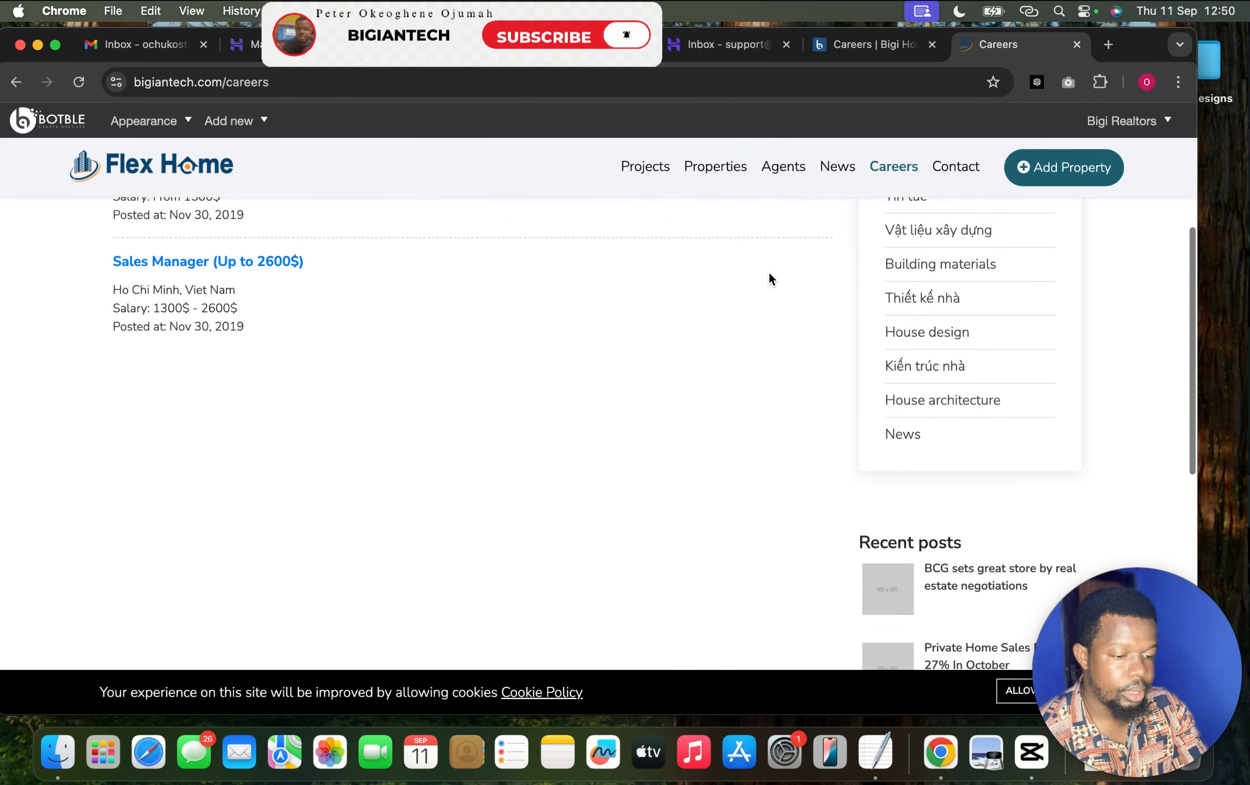
scroll(769, 278, up, 3)
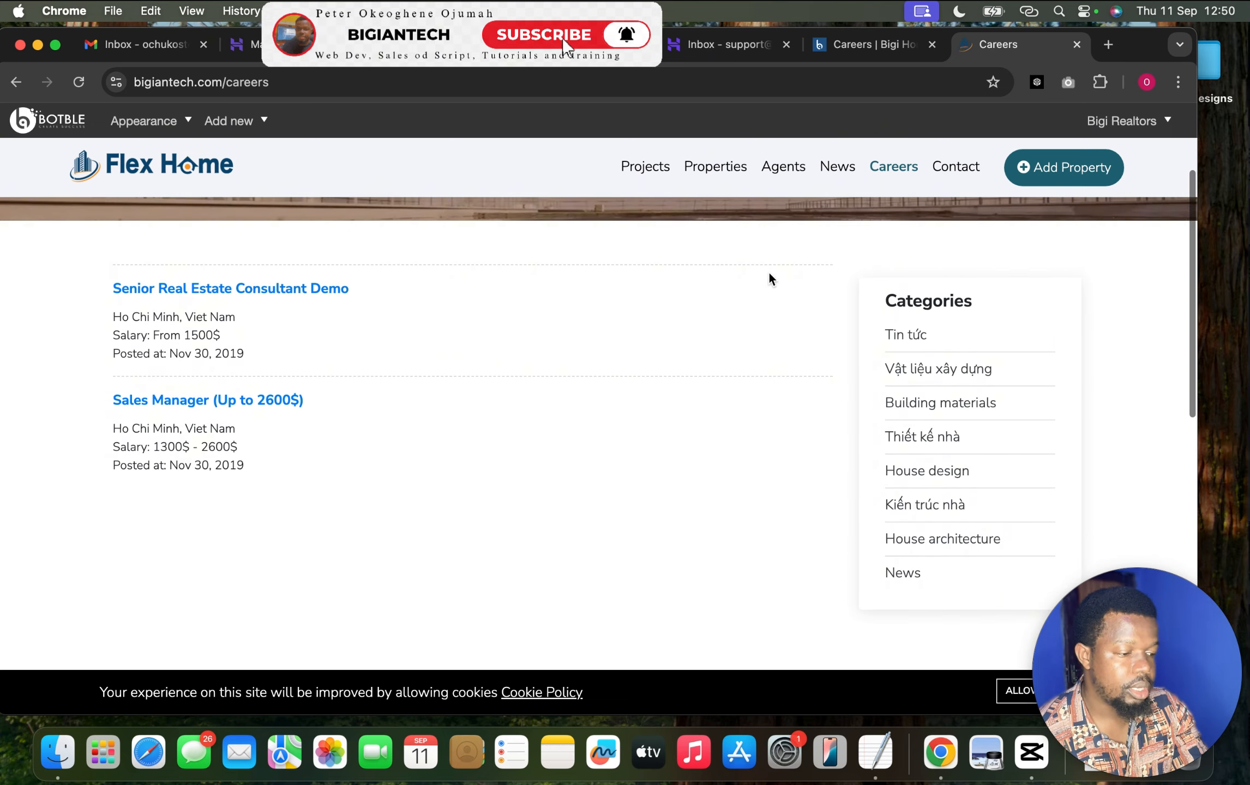
scroll(769, 278, up, 3)
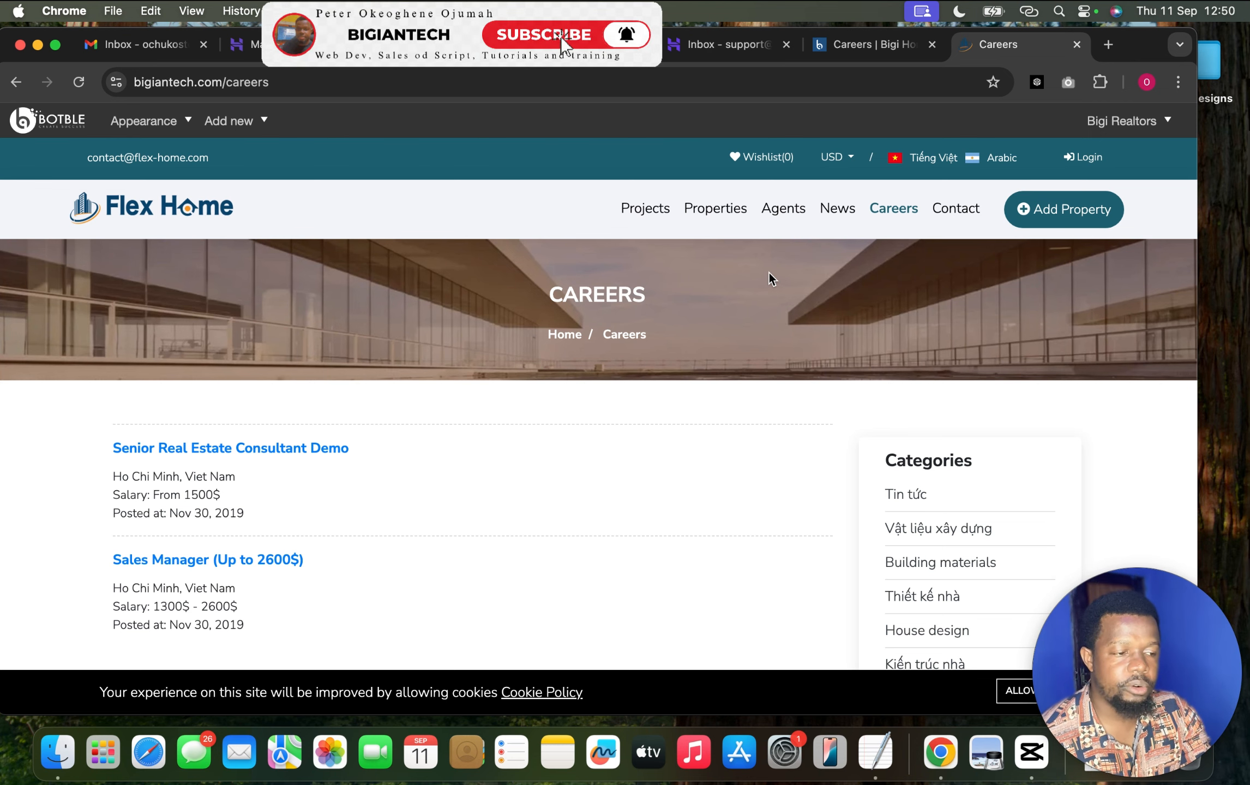
scroll(695, 381, down, 5)
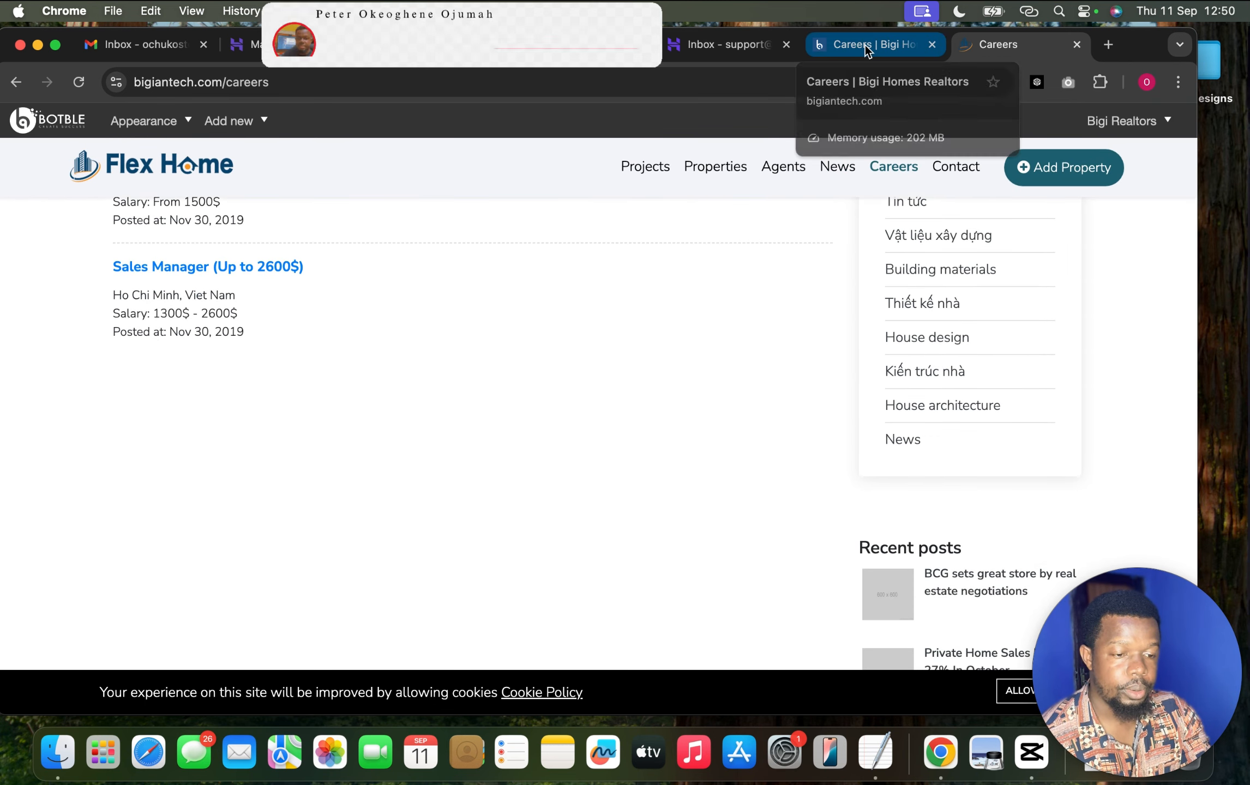
scroll(717, 236, up, 3)
scroll(717, 236, up, 2)
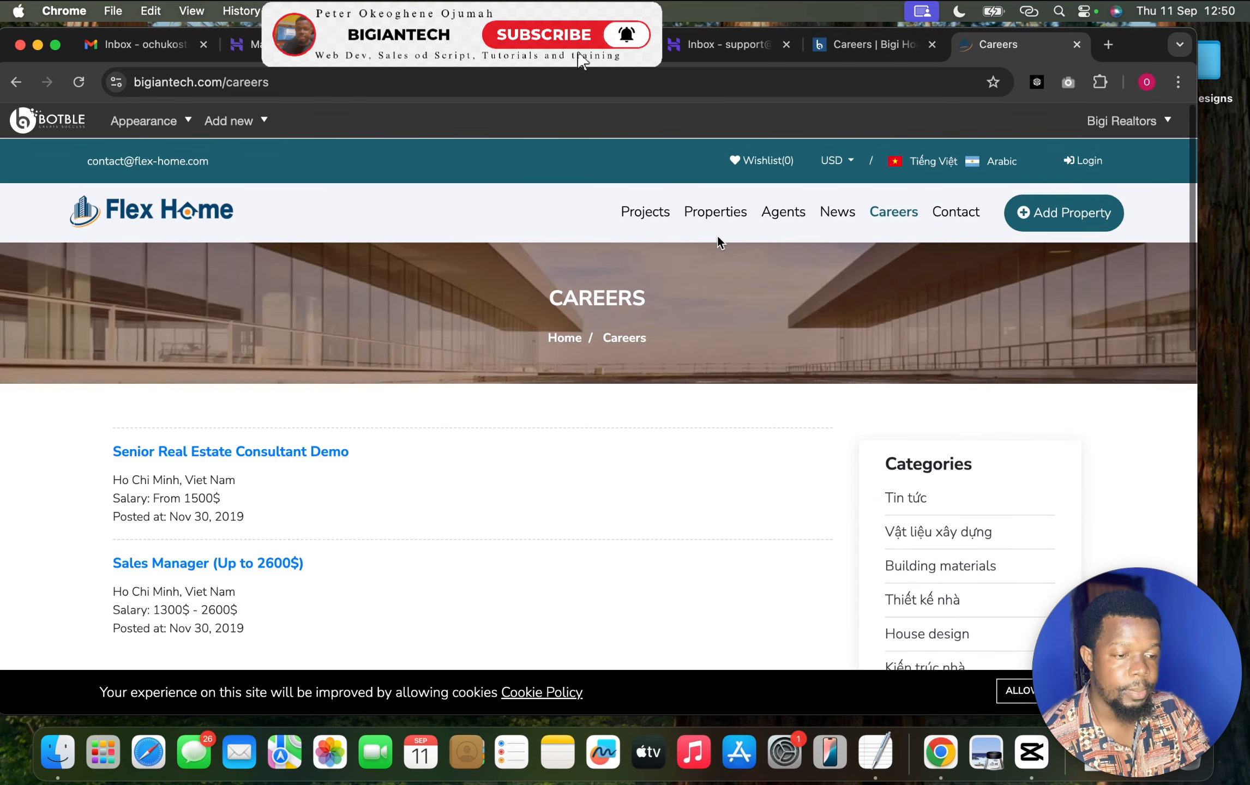
click(845, 49)
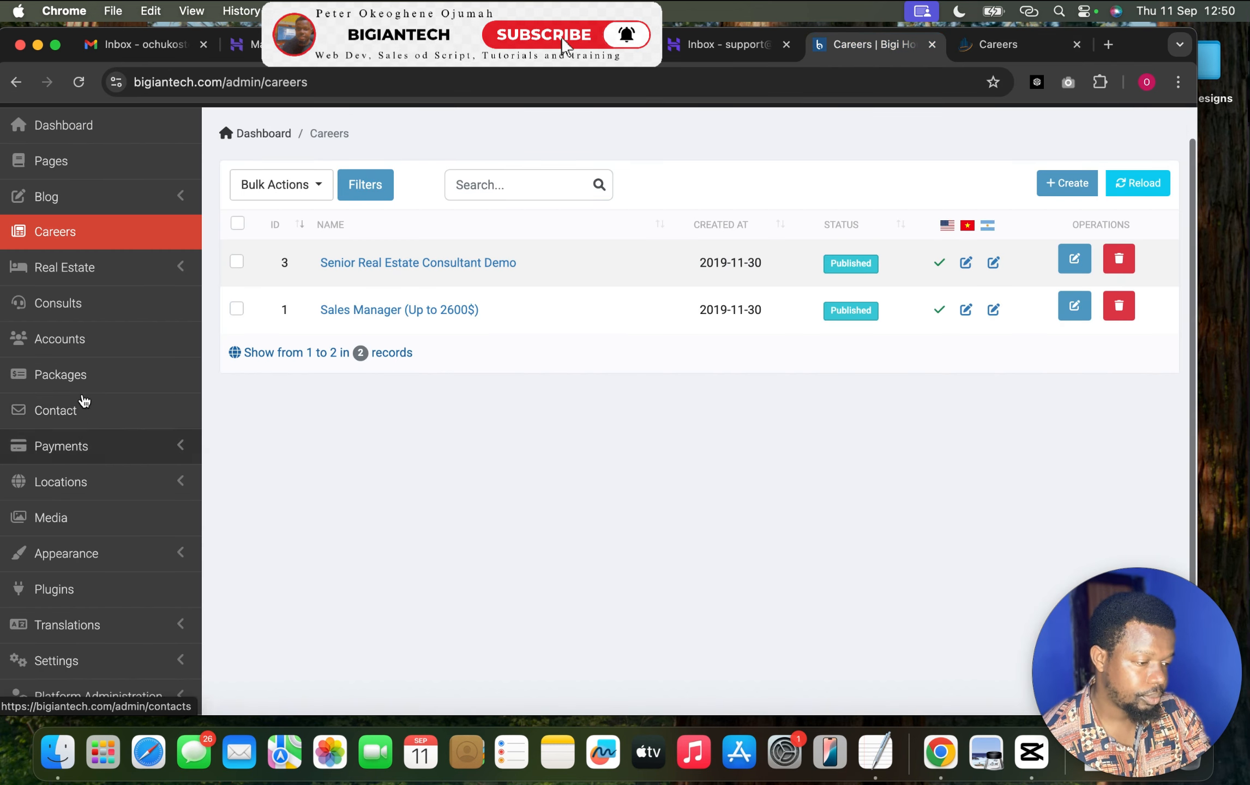
click(76, 413)
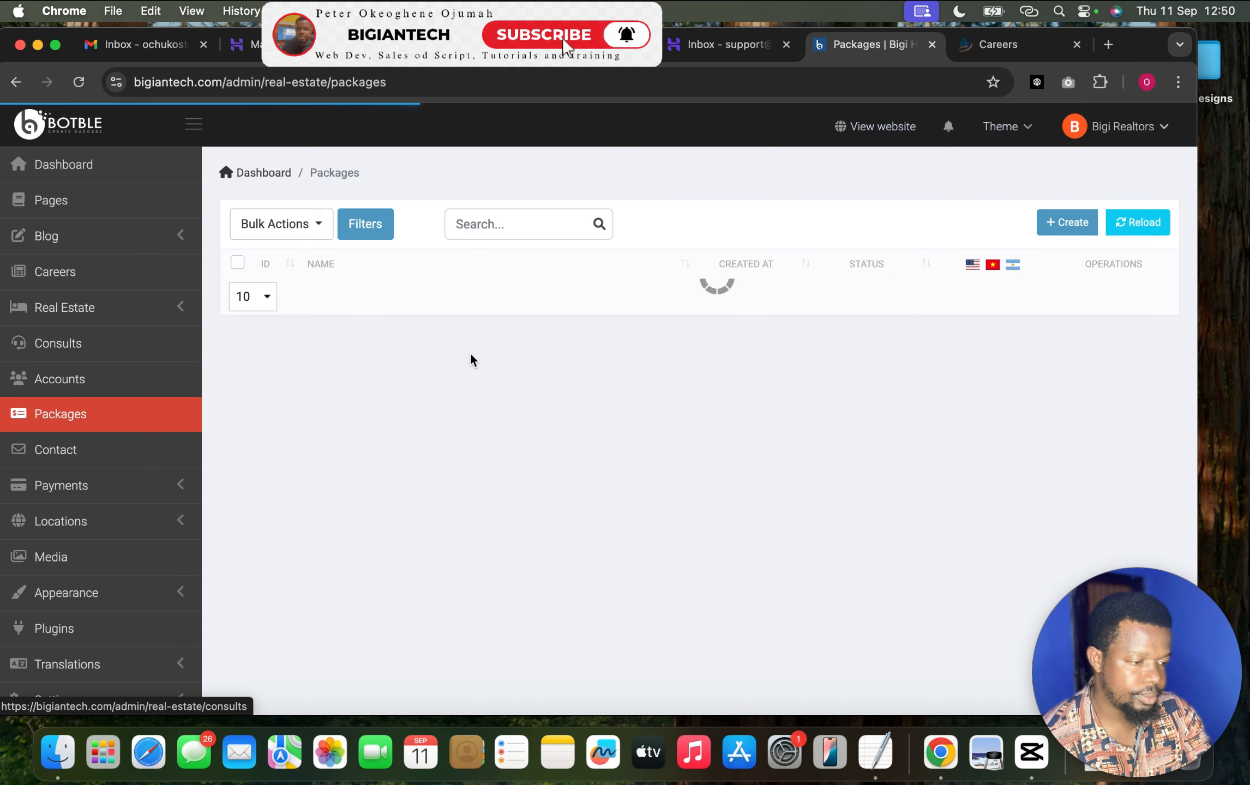
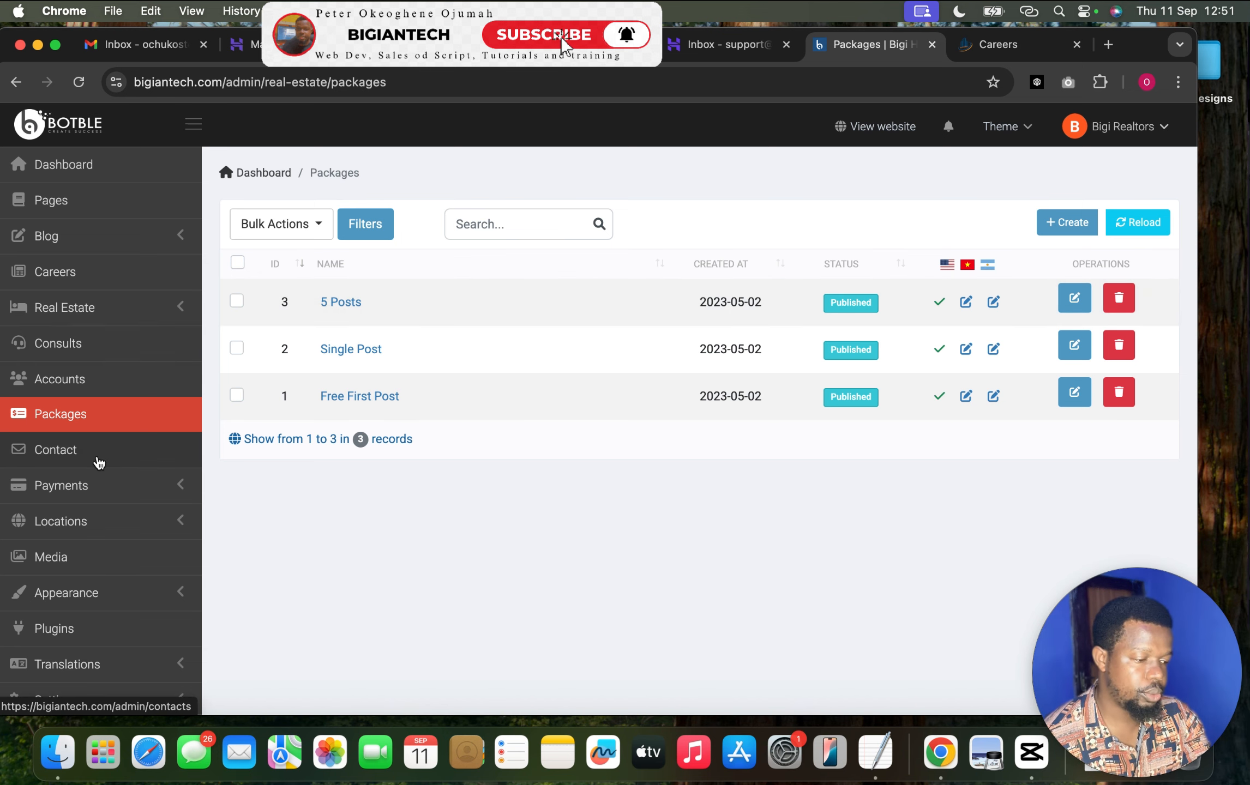
Step: Expand the Real Estate section in the sidebar and open the Properties list
scroll(104, 469, down, 2)
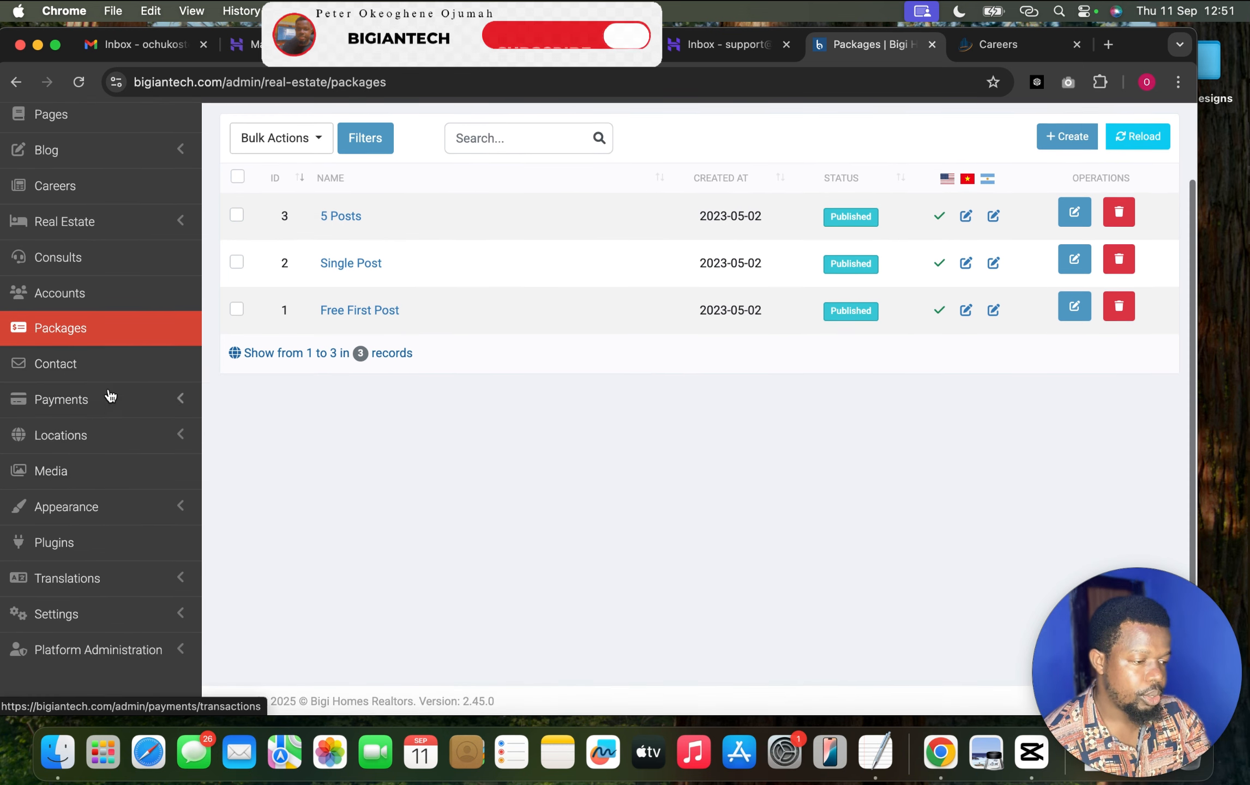
click(169, 232)
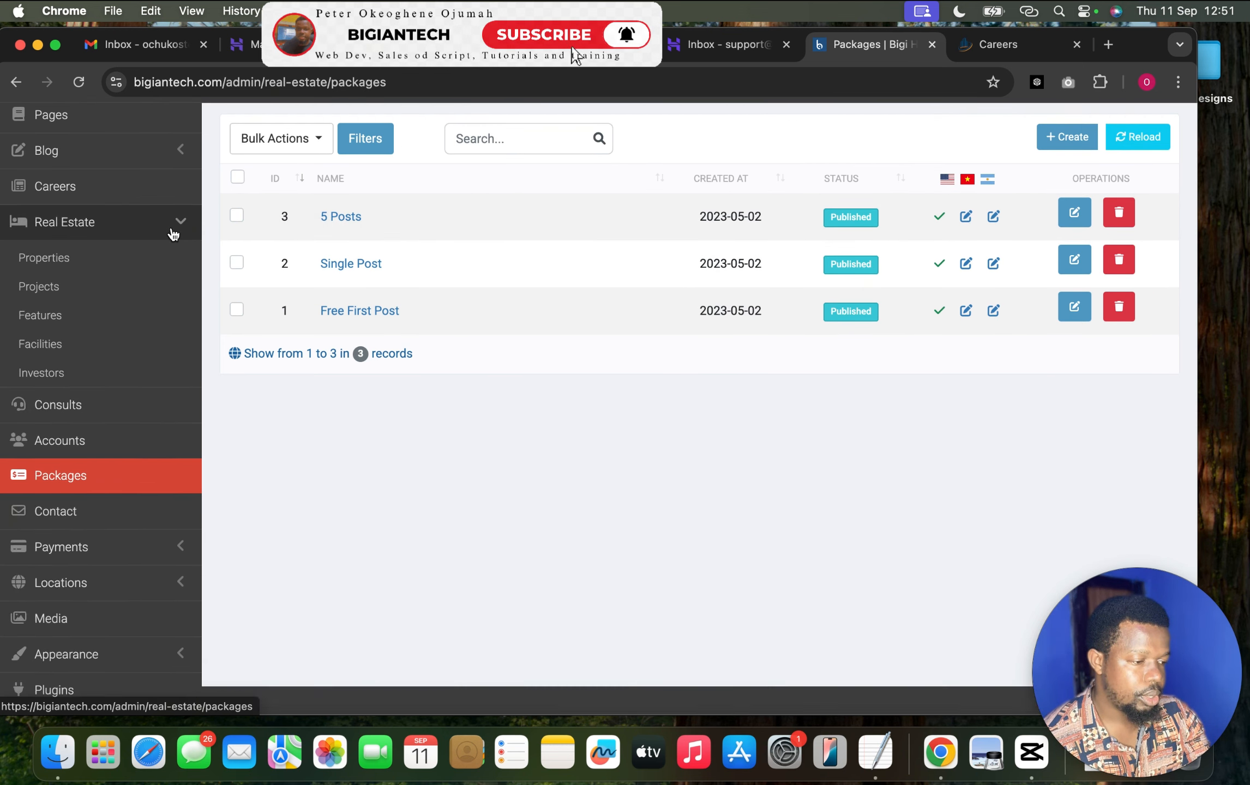
click(43, 261)
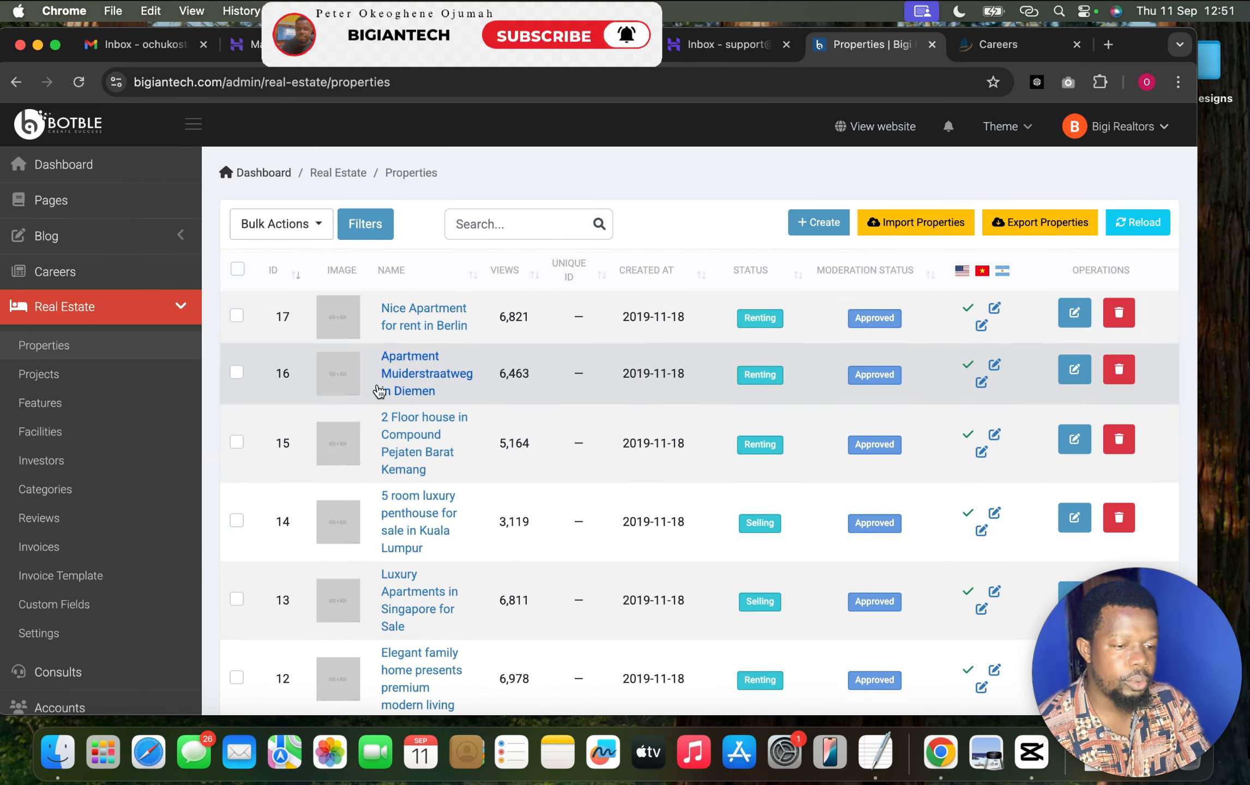
scroll(125, 398, down, 2)
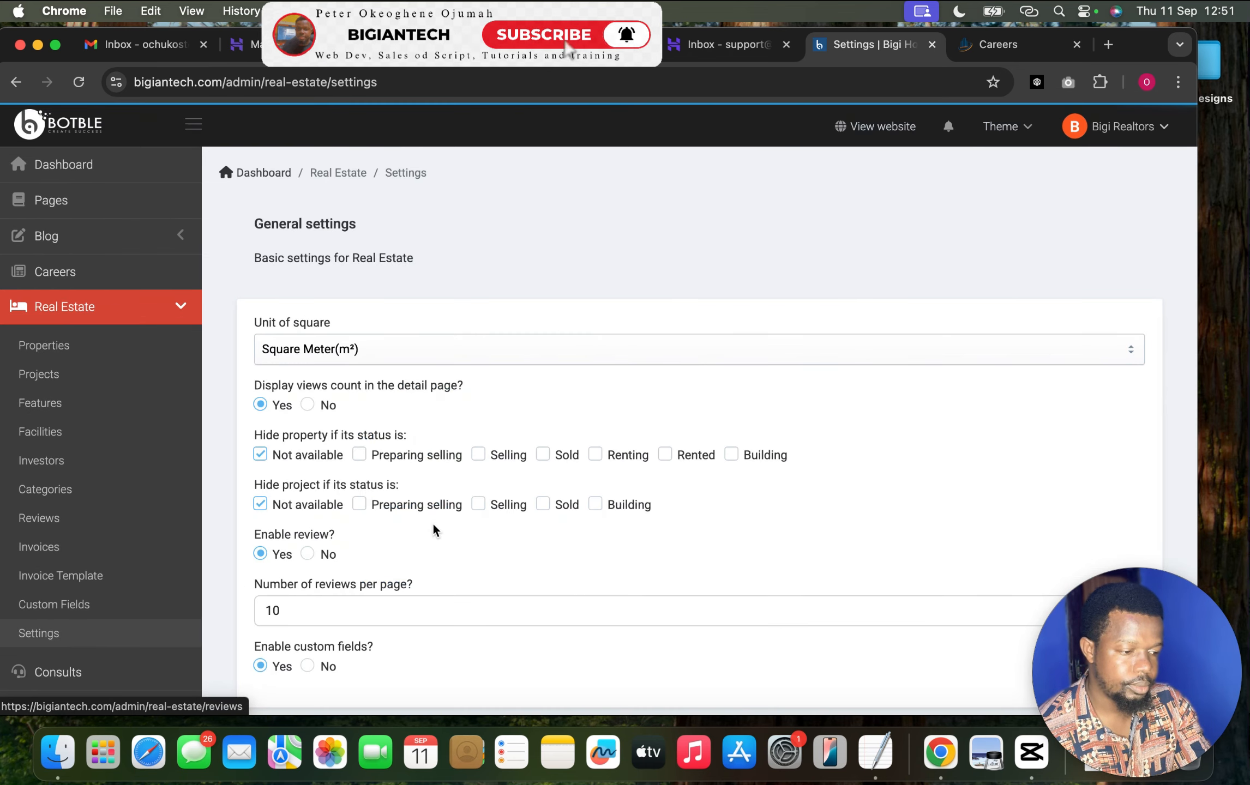
Step: Scroll through the Real Estate settings for general options, currencies, accounts and invoices
scroll(433, 523, down, 5)
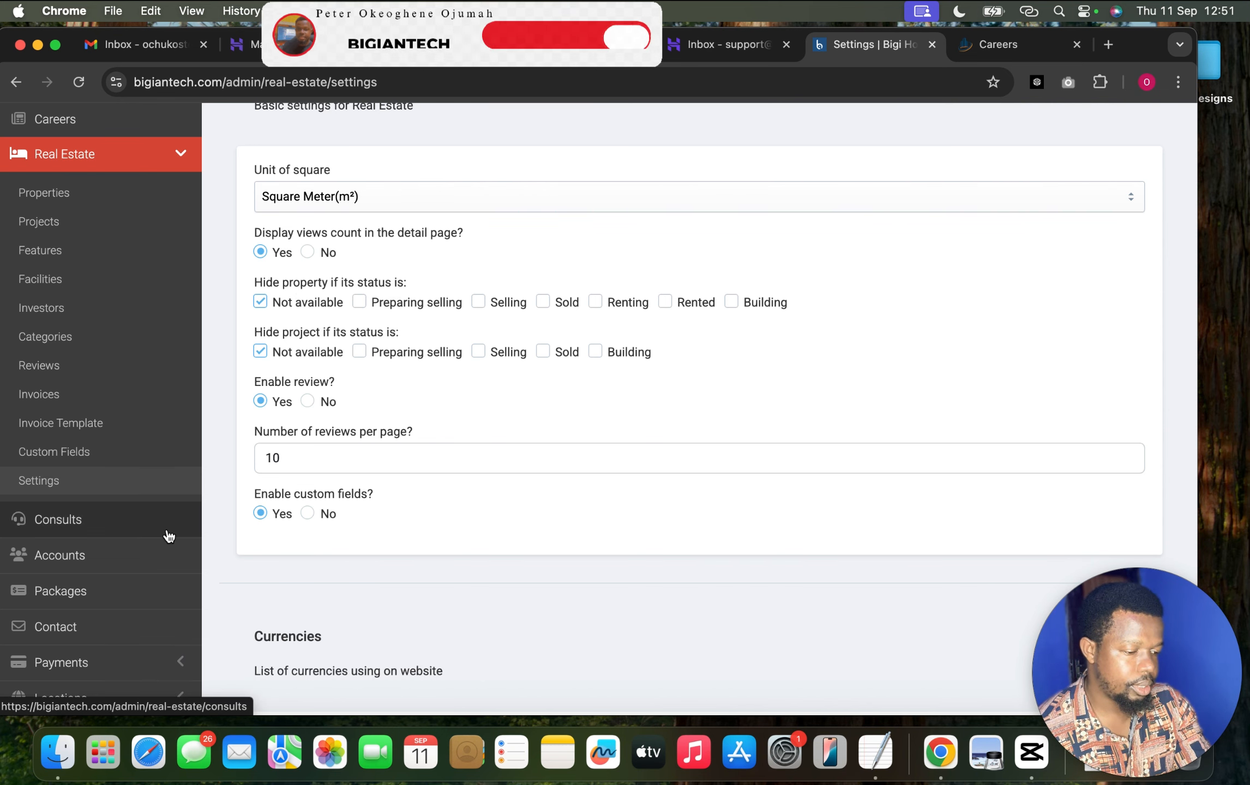
scroll(167, 531, down, 10)
scroll(169, 535, down, 15)
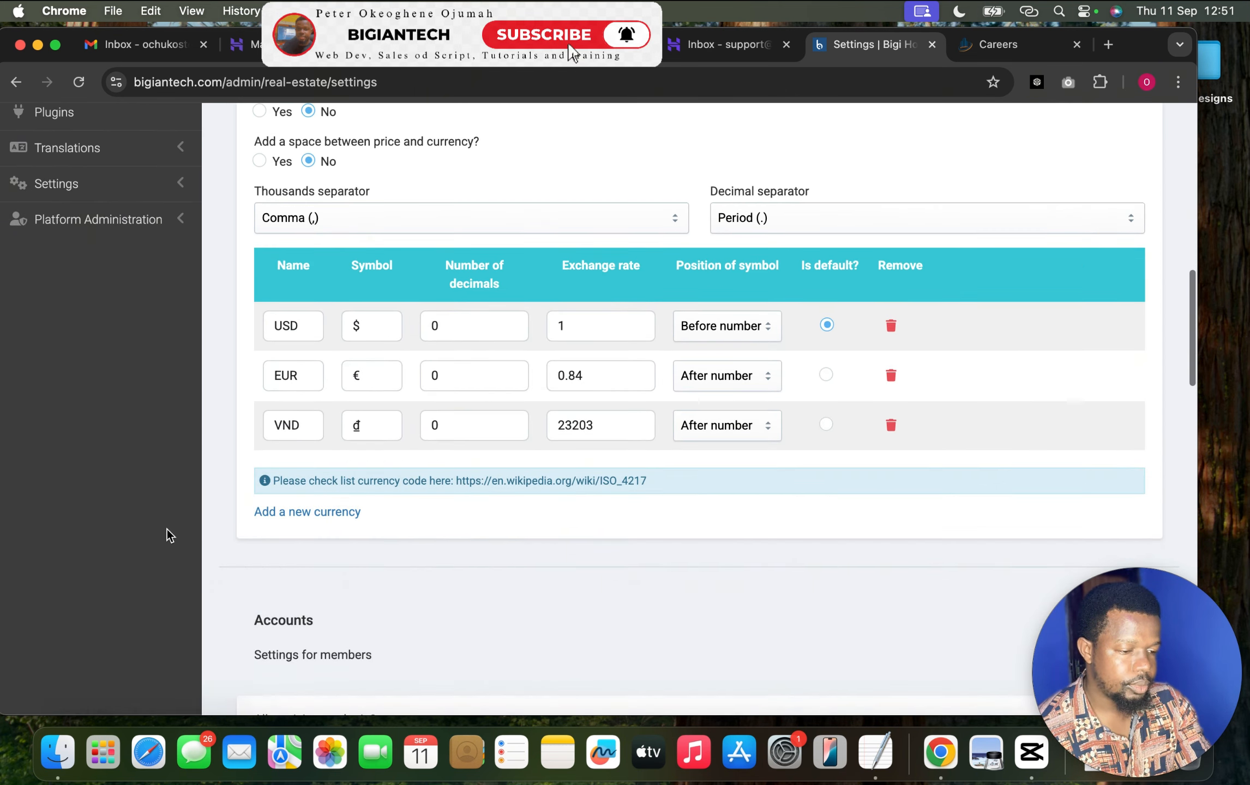
scroll(167, 528, down, 20)
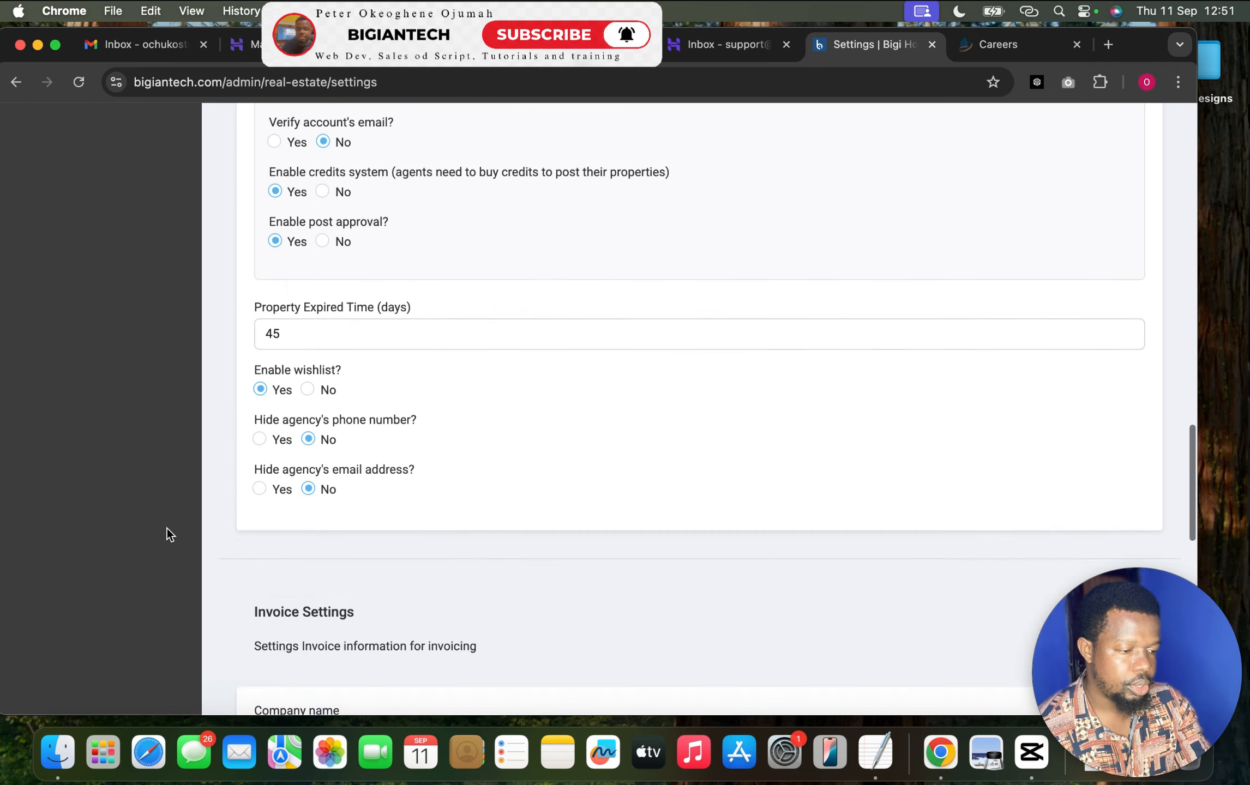
scroll(167, 528, down, 9)
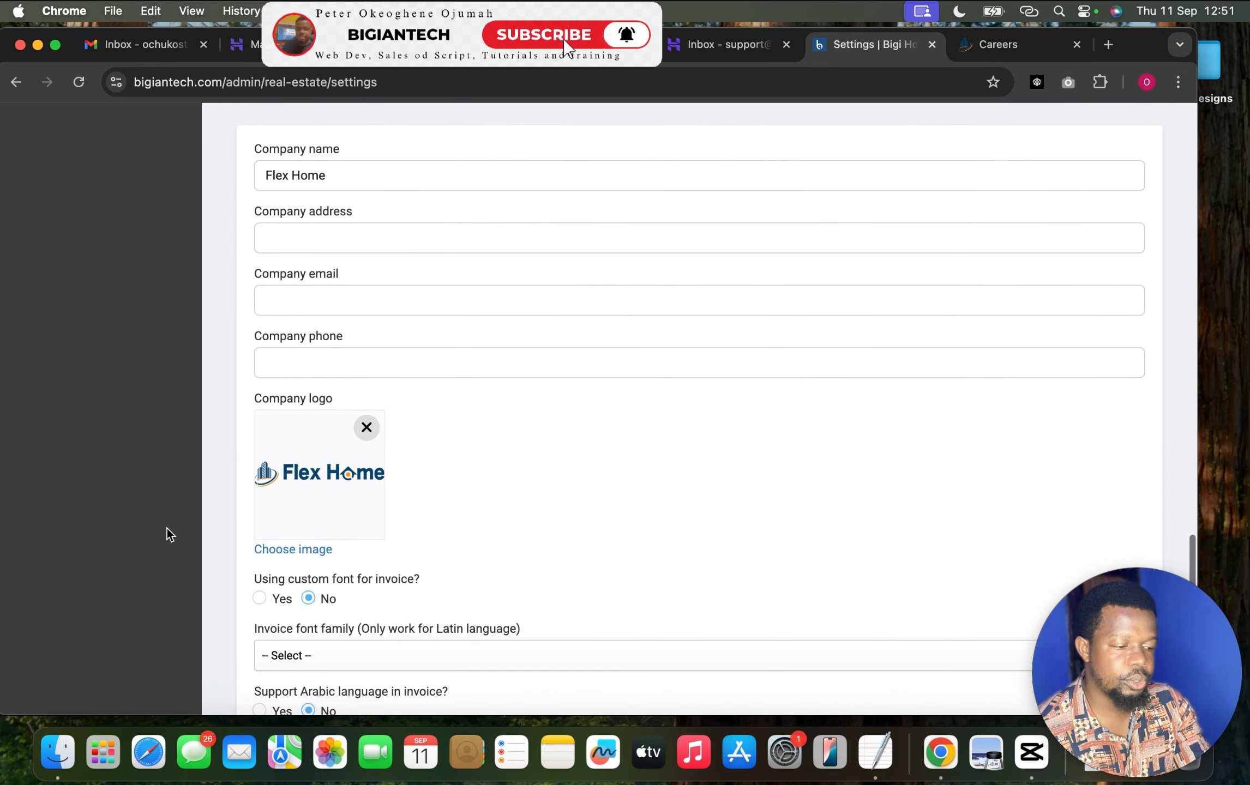
scroll(166, 529, down, 5)
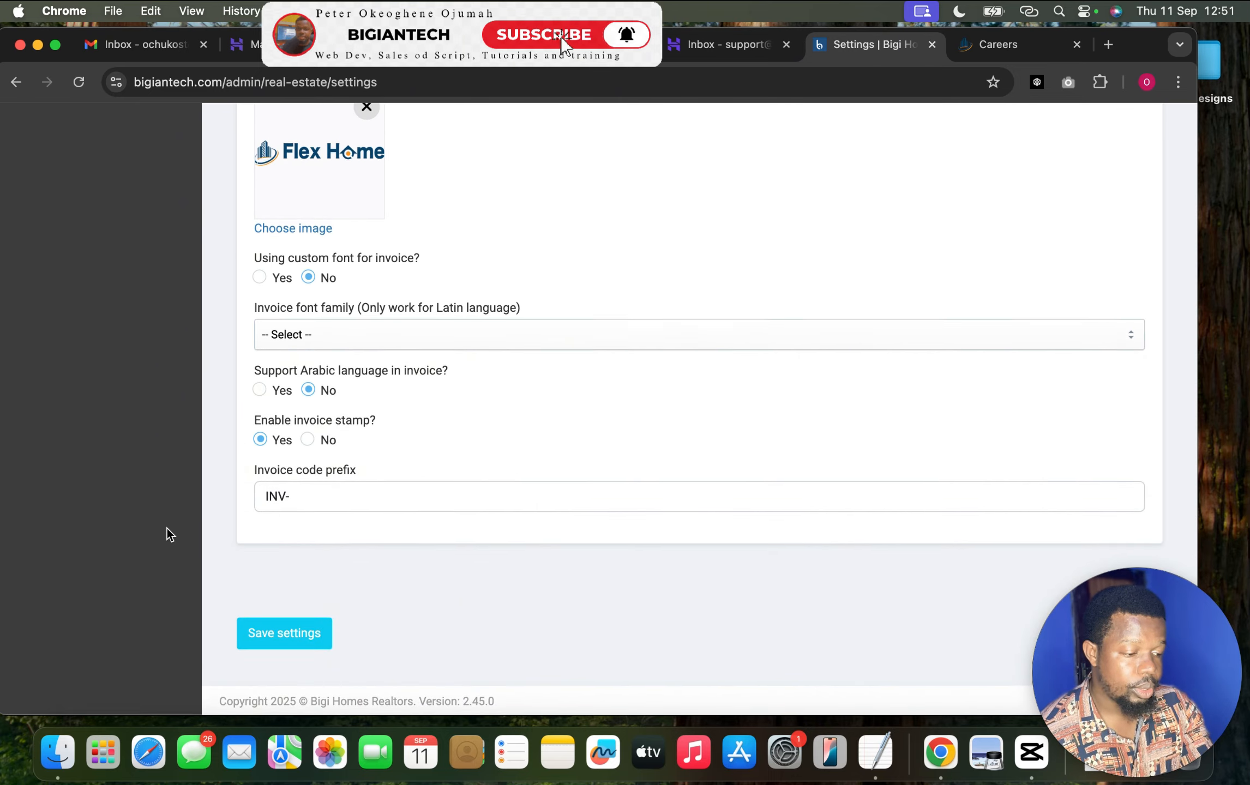
scroll(167, 529, up, 20)
scroll(167, 529, up, 7)
scroll(167, 529, down, 15)
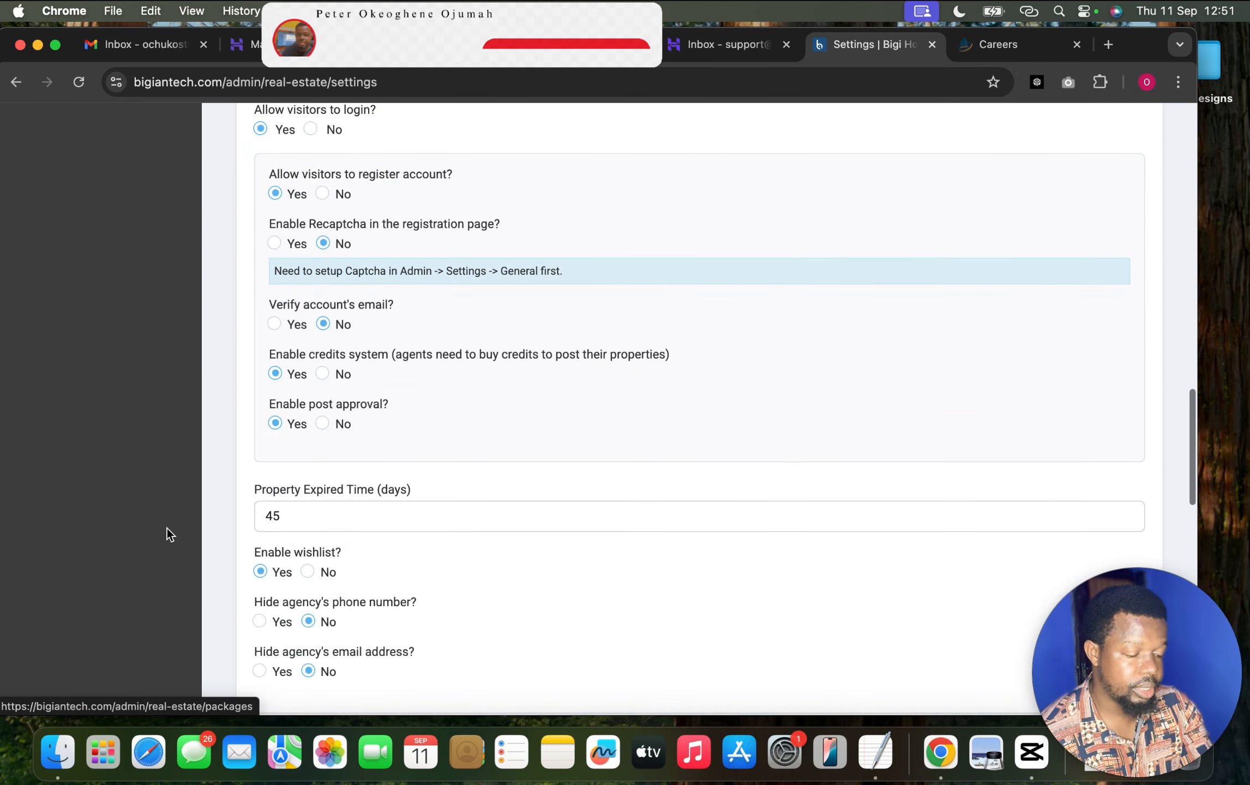
scroll(385, 639, down, 15)
scroll(385, 638, down, 8)
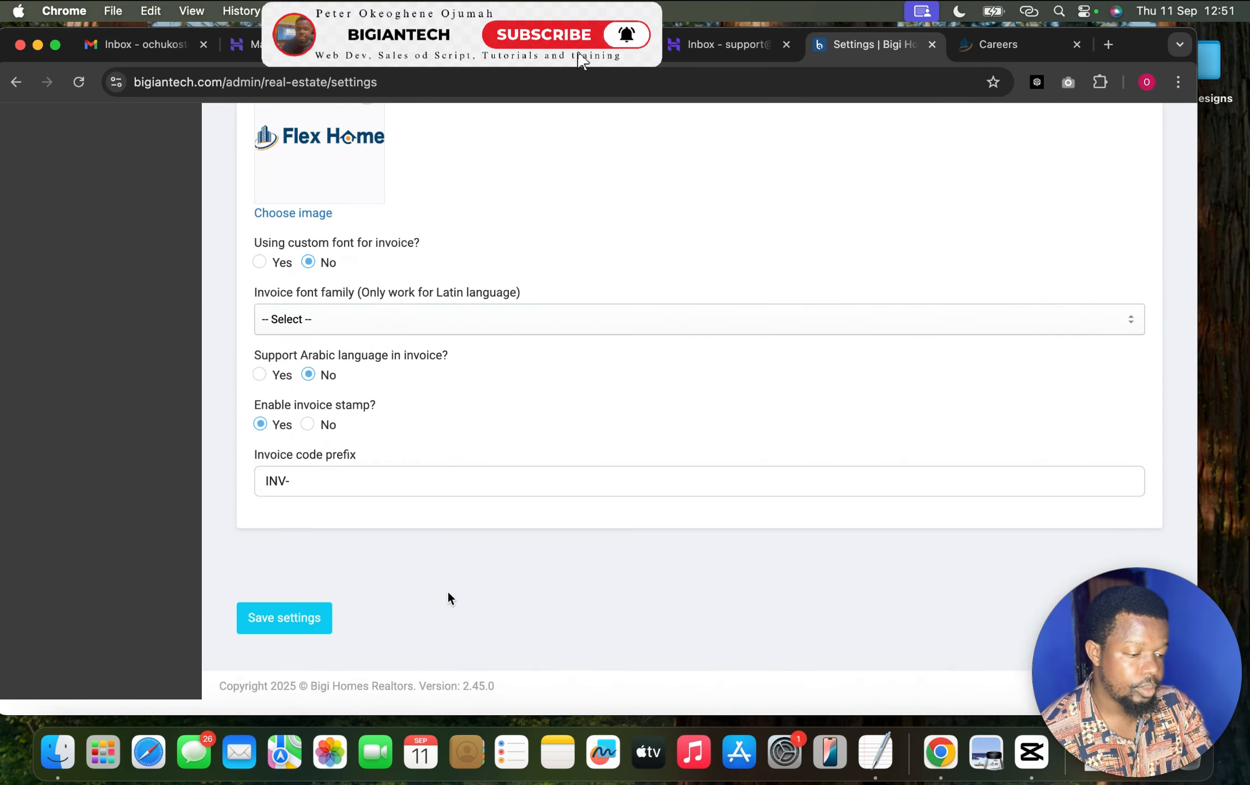
scroll(447, 592, up, 1)
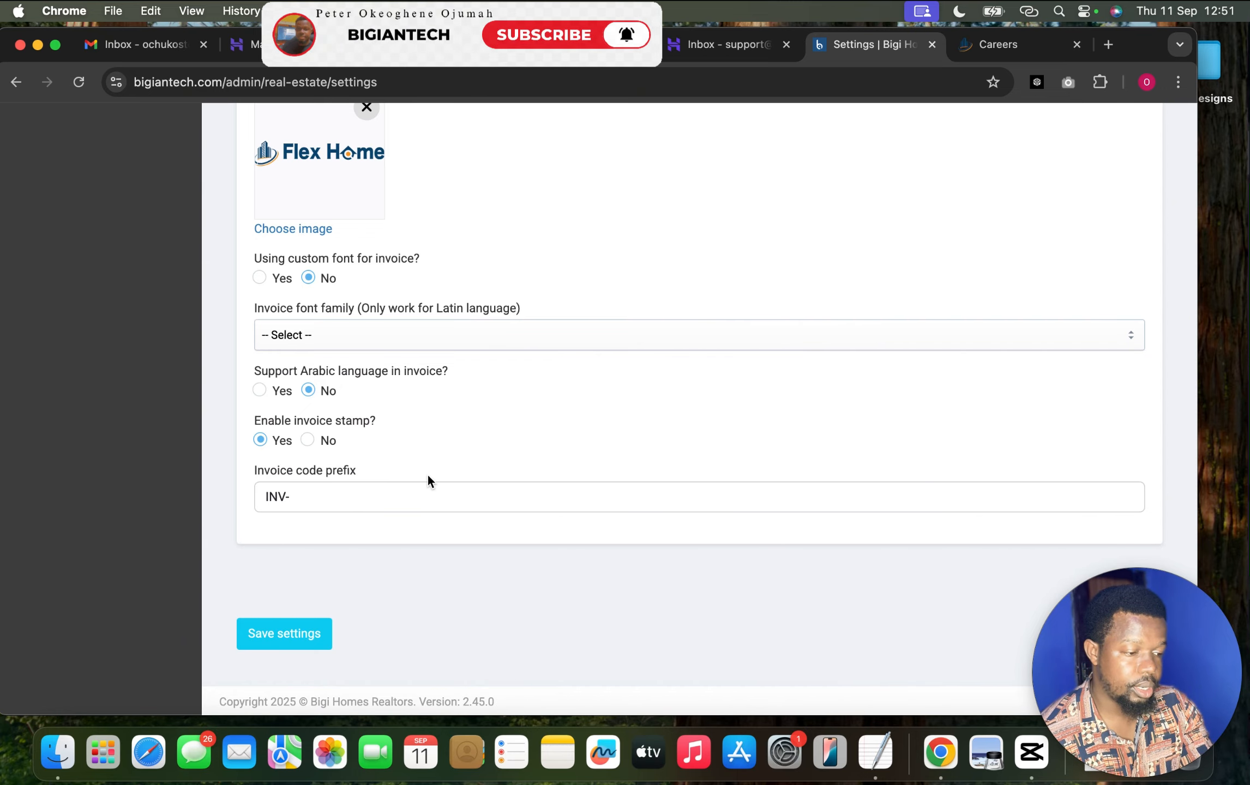
scroll(427, 477, up, 10)
scroll(428, 478, up, 15)
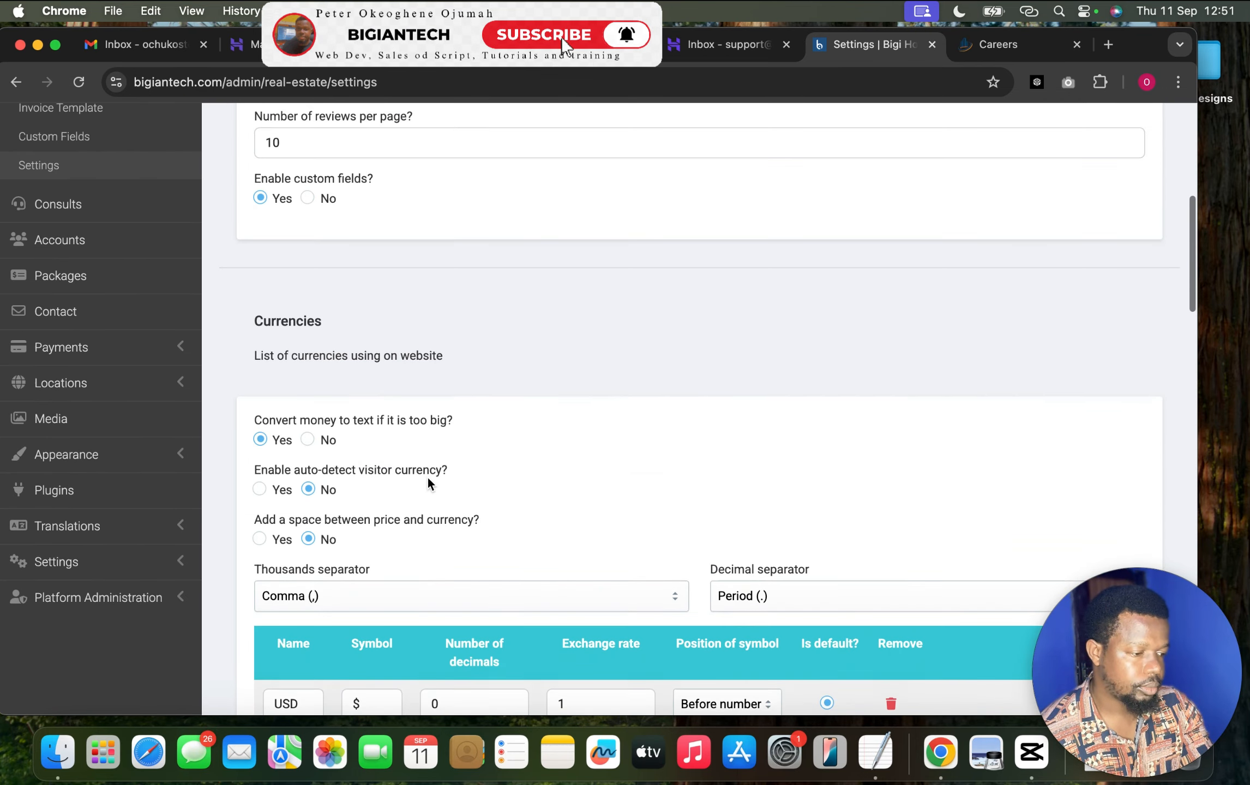
scroll(428, 478, up, 1)
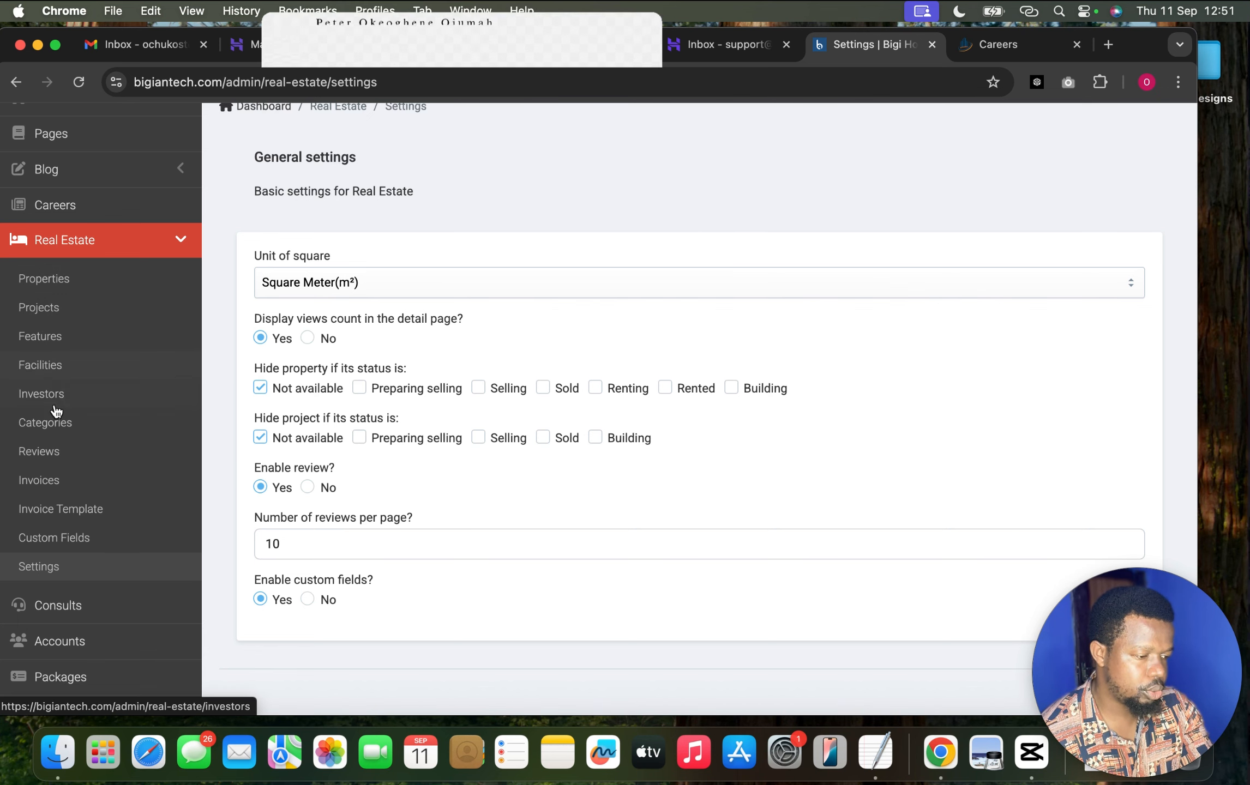
scroll(46, 448, down, 5)
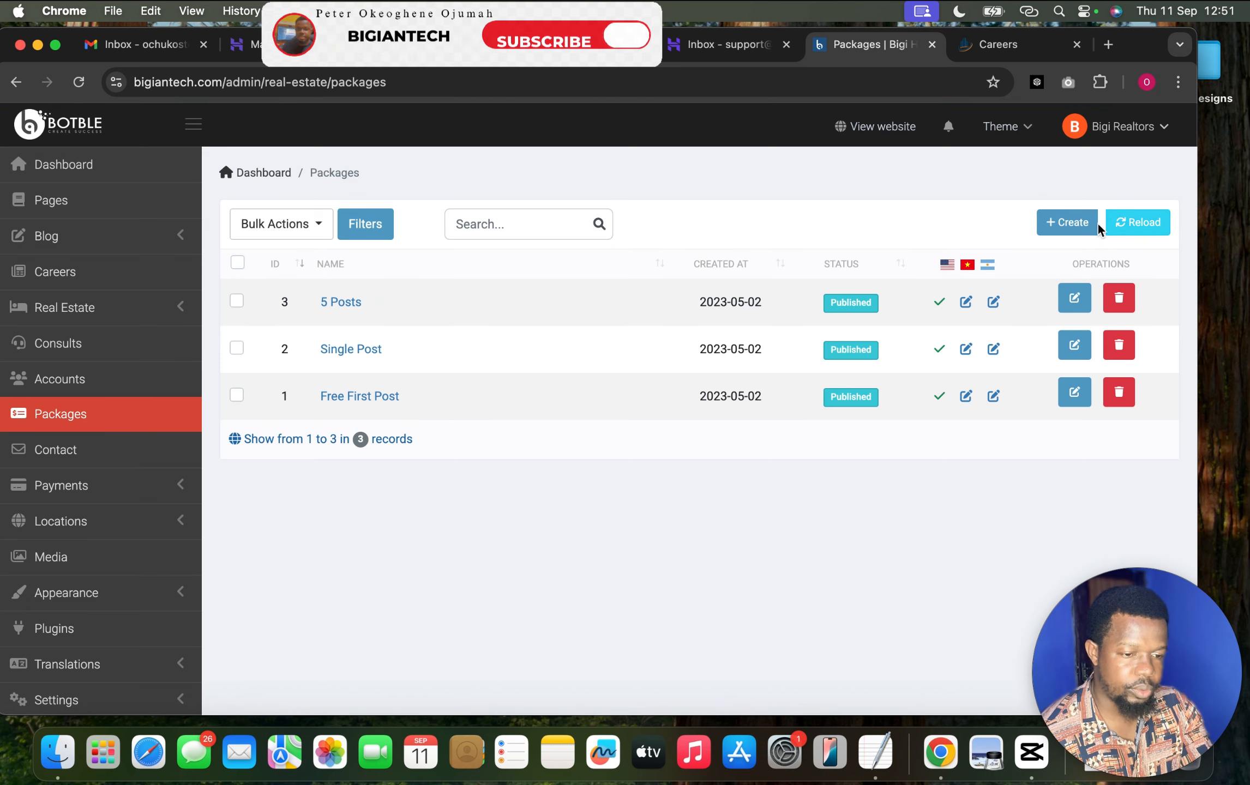
Step: Create a new blank package, keeping its status as Published, then expand Payments
click(1079, 225)
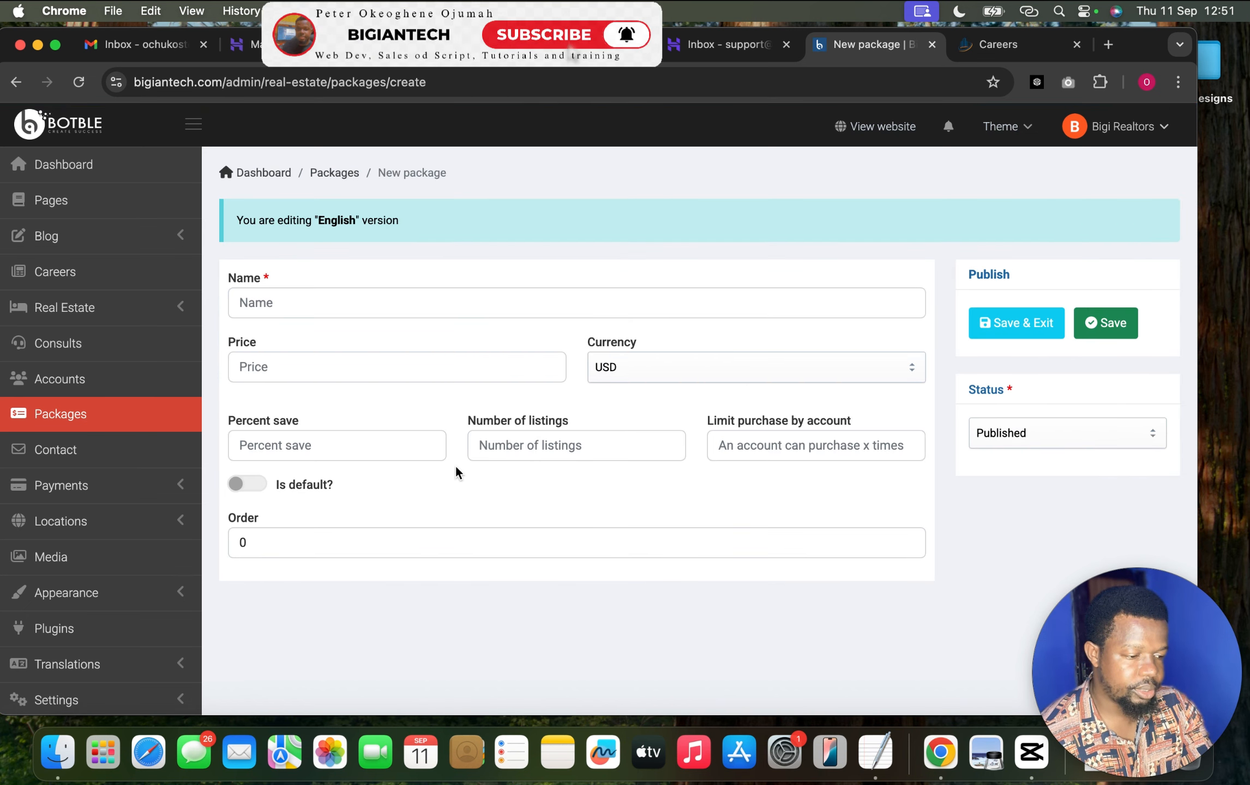
scroll(76, 548, down, 3)
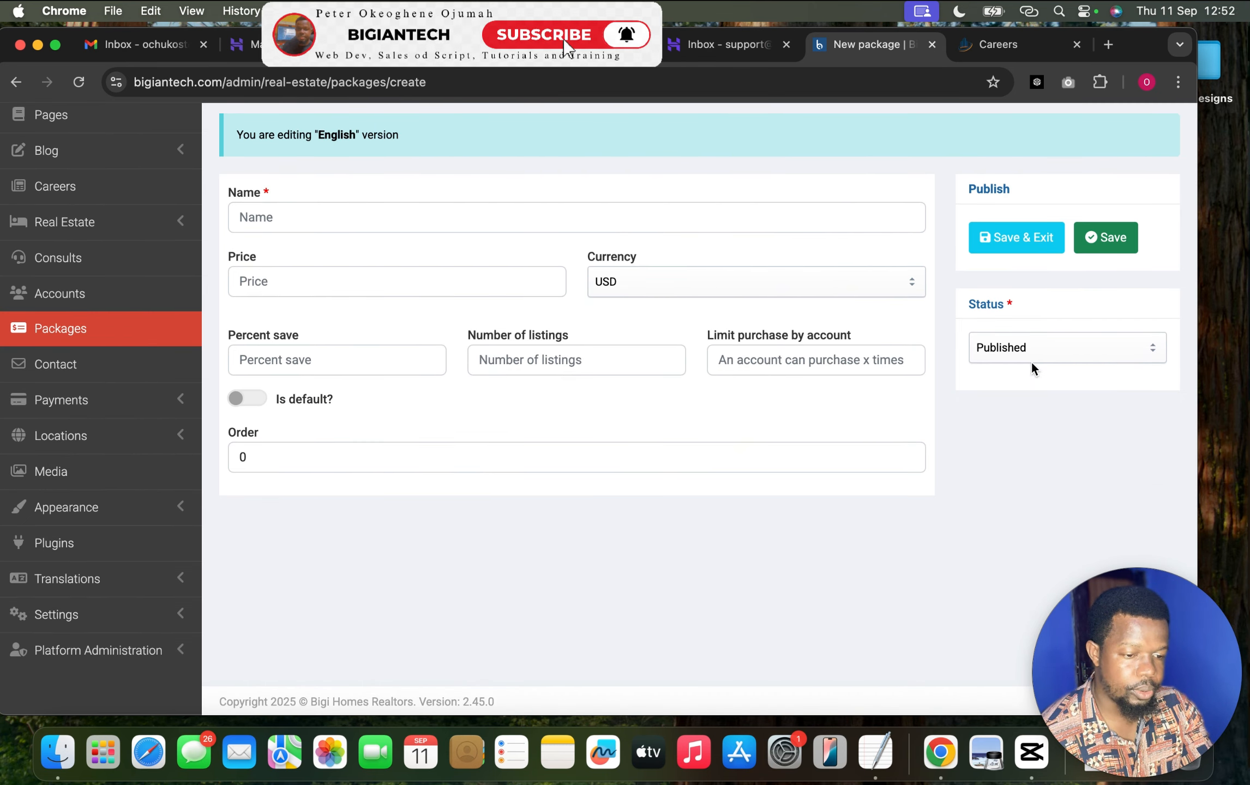
click(1036, 356)
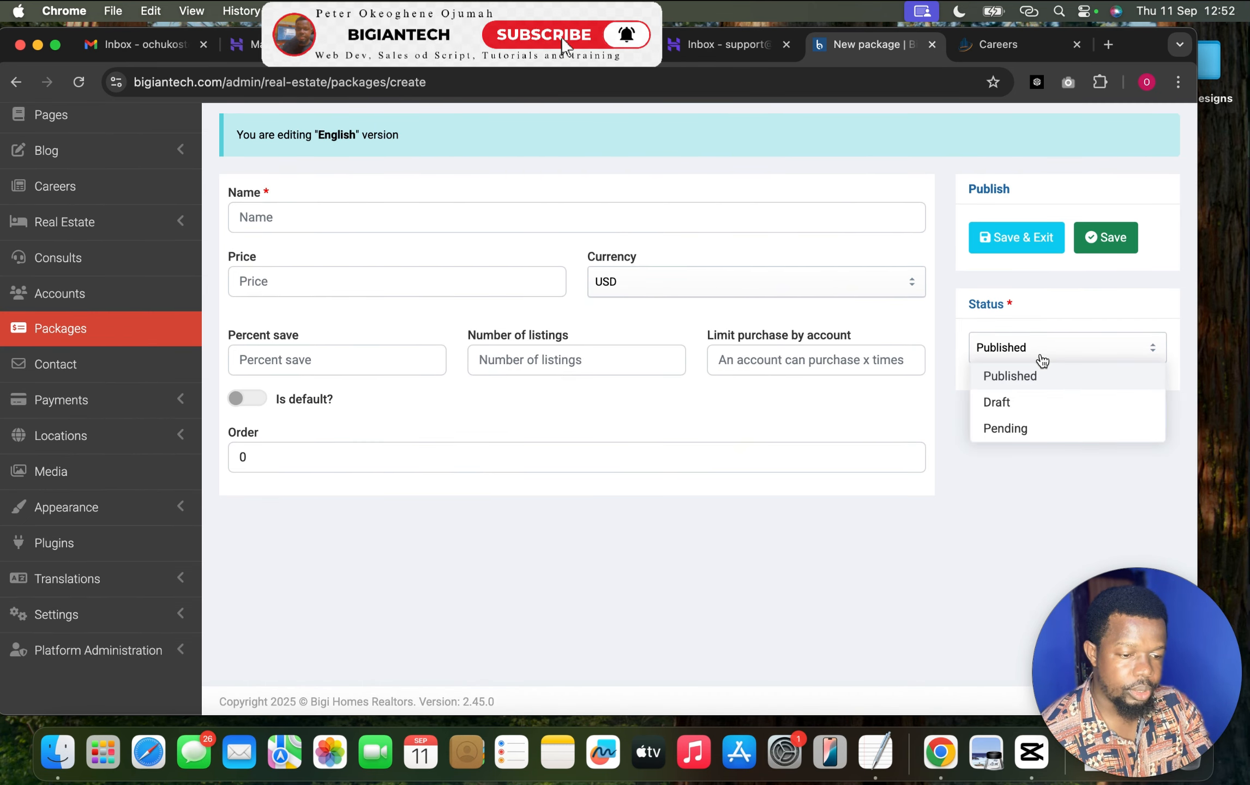
click(947, 493)
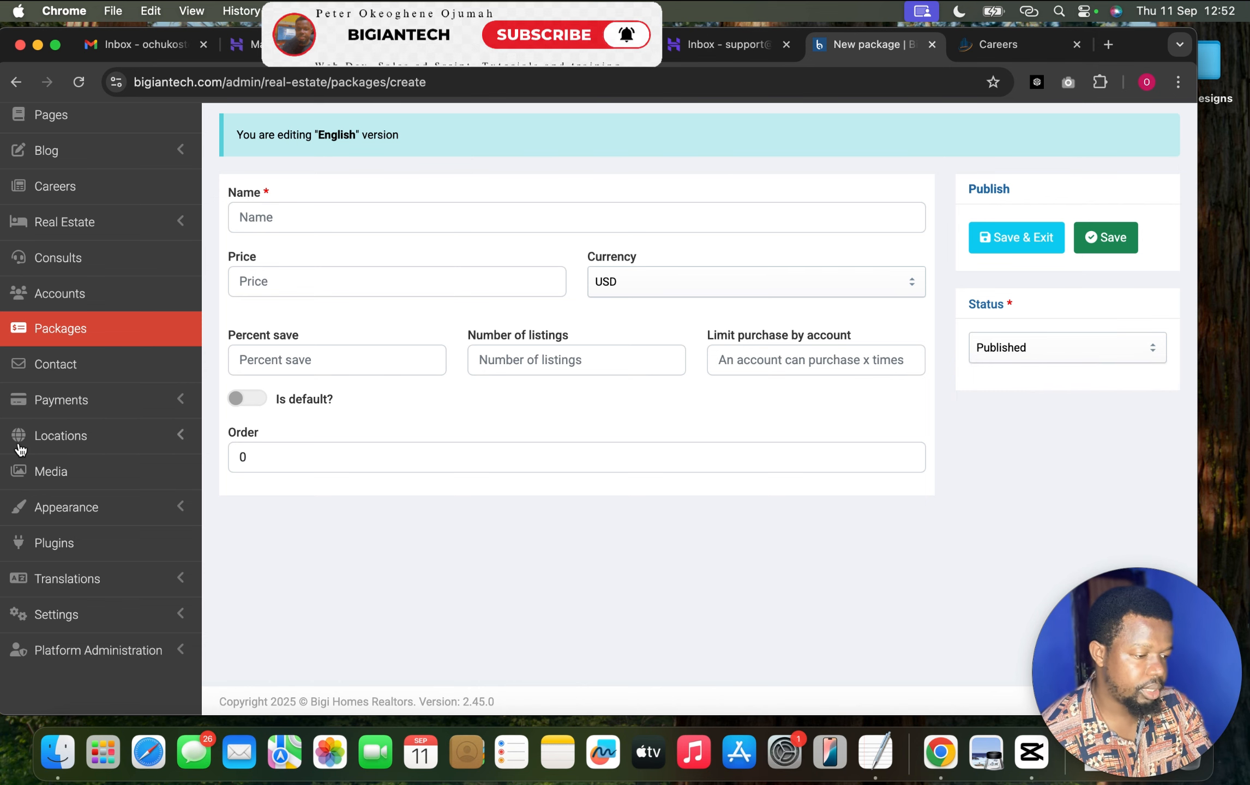
click(124, 408)
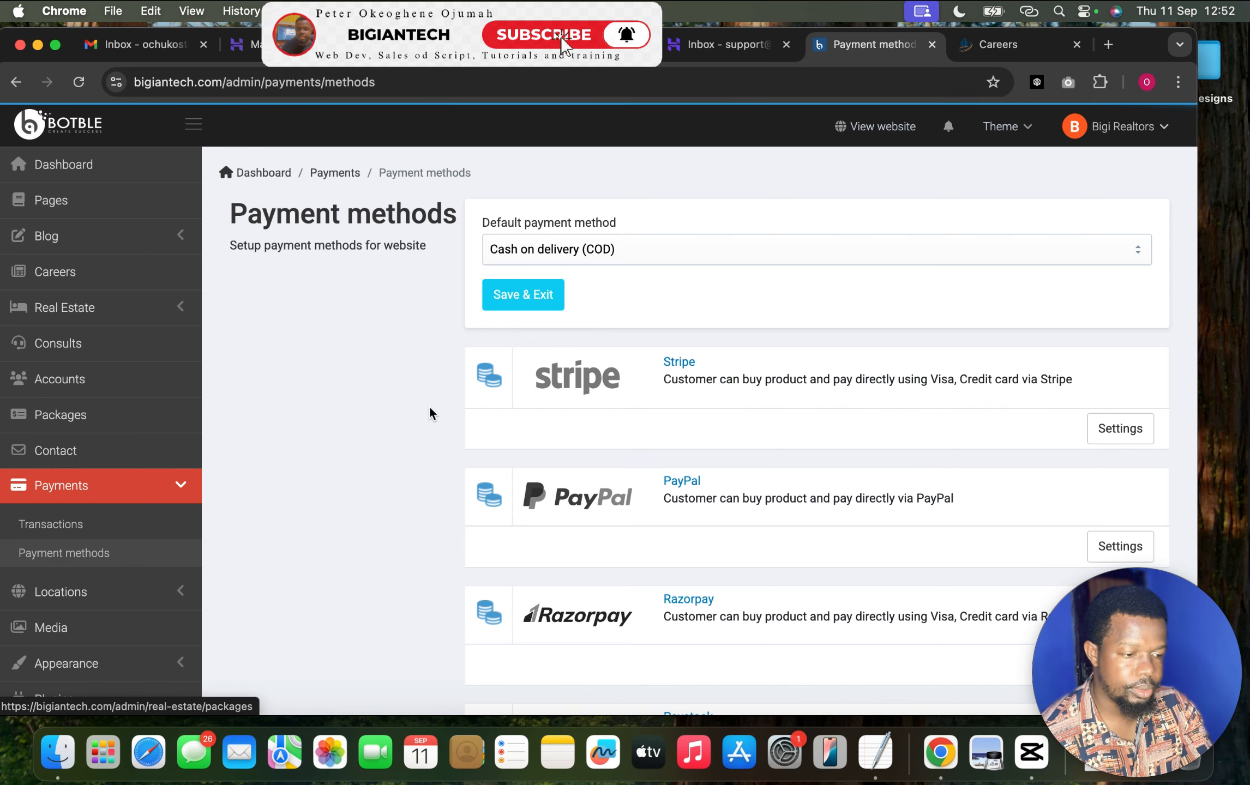
Step: Scroll through the Payment methods page after narrowing the browser window
scroll(430, 409, down, 2)
scroll(430, 409, up, 1)
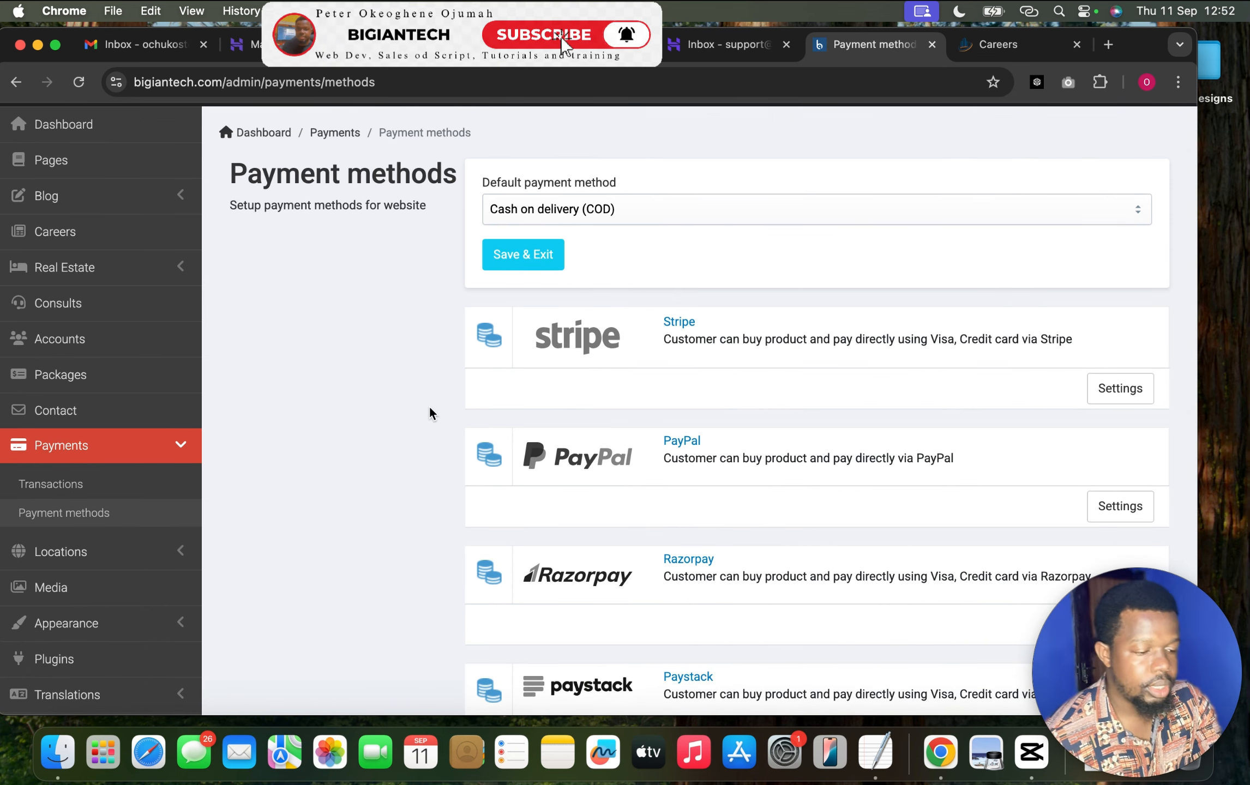
scroll(430, 408, down, 4)
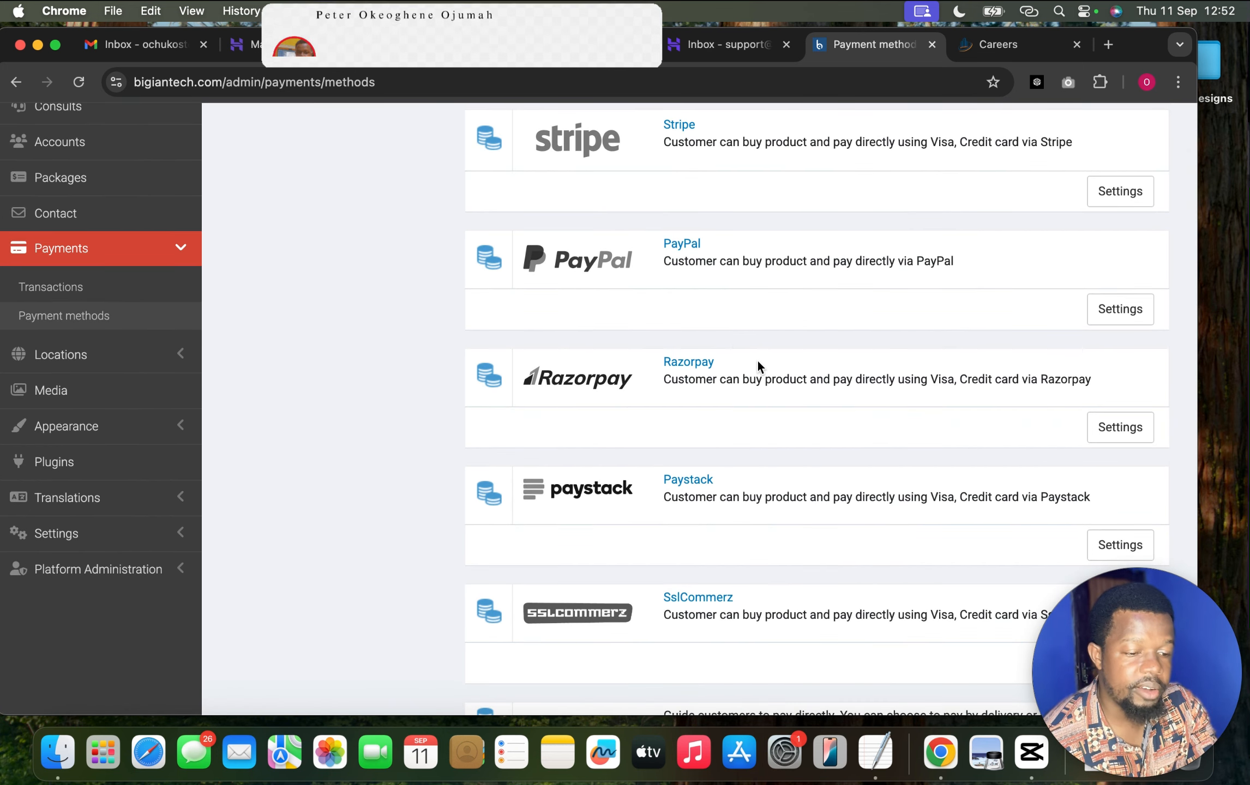
scroll(920, 359, down, 2)
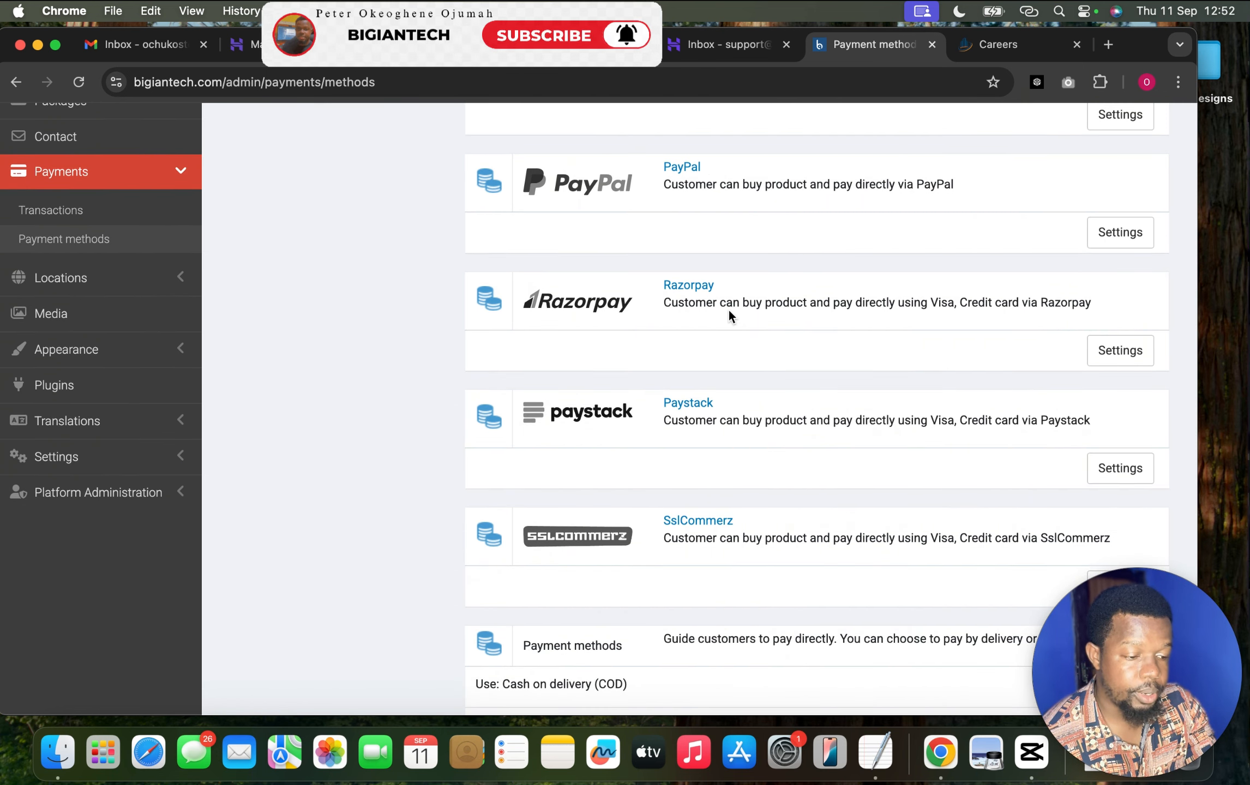
scroll(728, 310, down, 2)
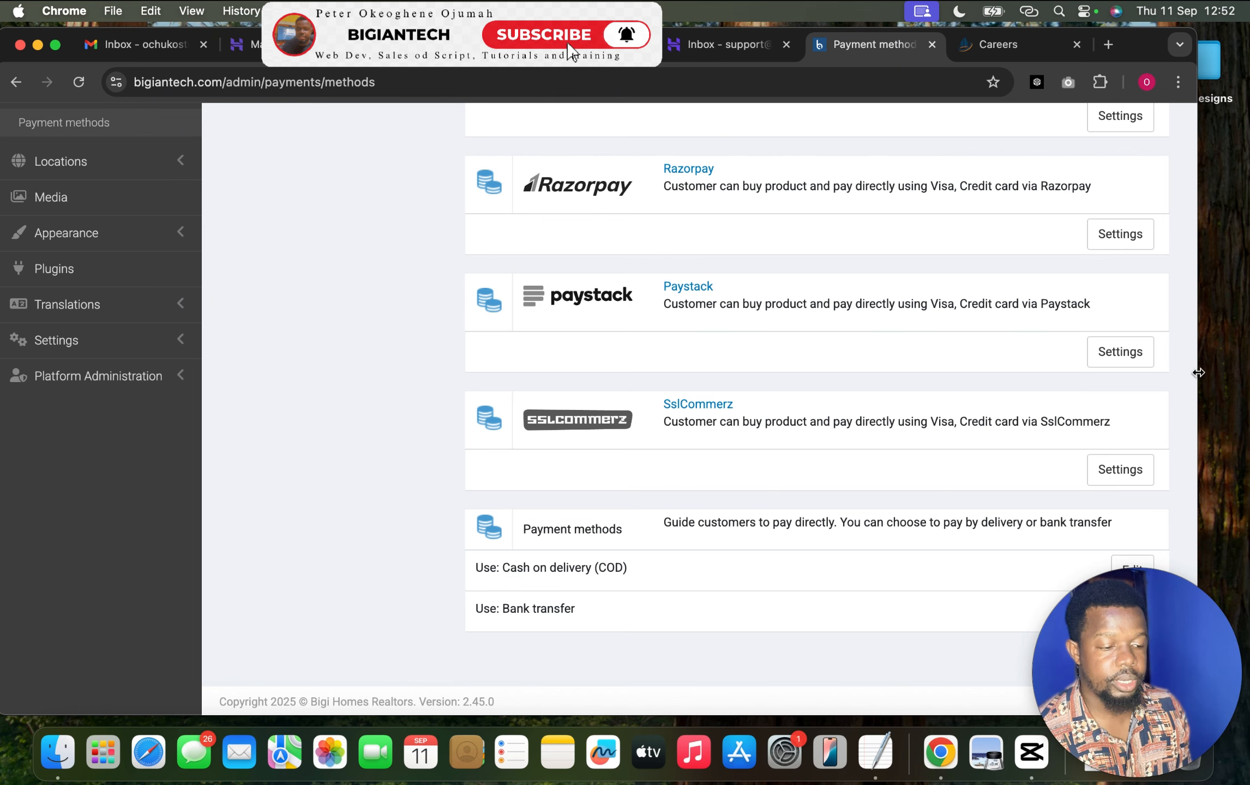
drag(1197, 372, 1064, 374)
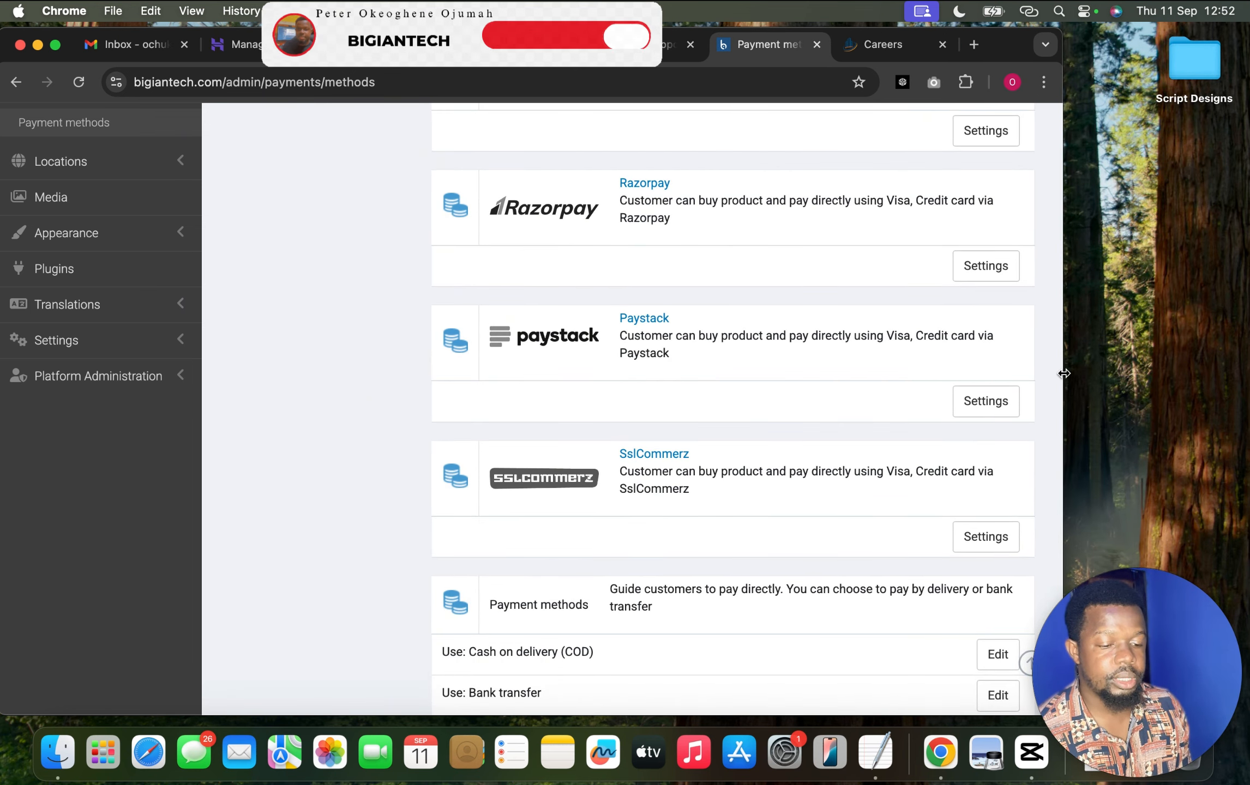
scroll(917, 518, down, 3)
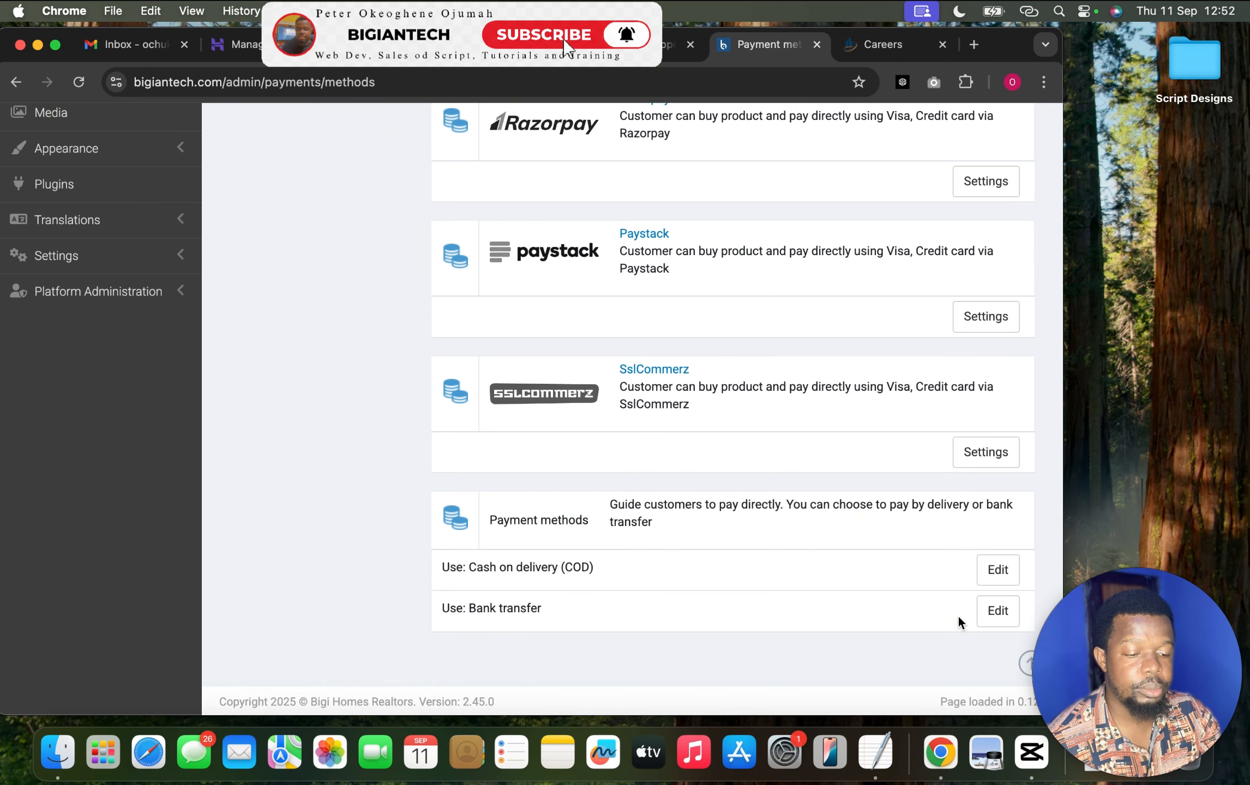
Step: Open the Bank transfer method, review its name and payment guide, then return to the top
click(996, 623)
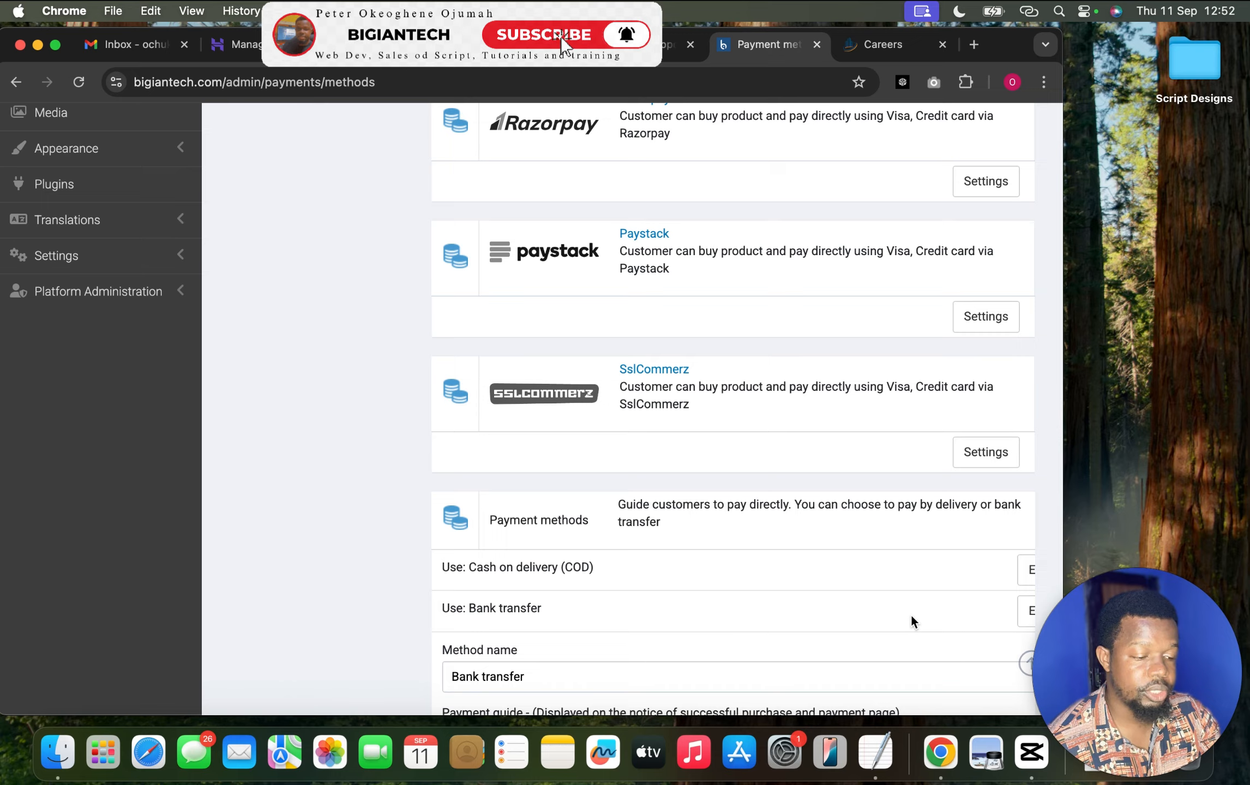
scroll(912, 622, down, 7)
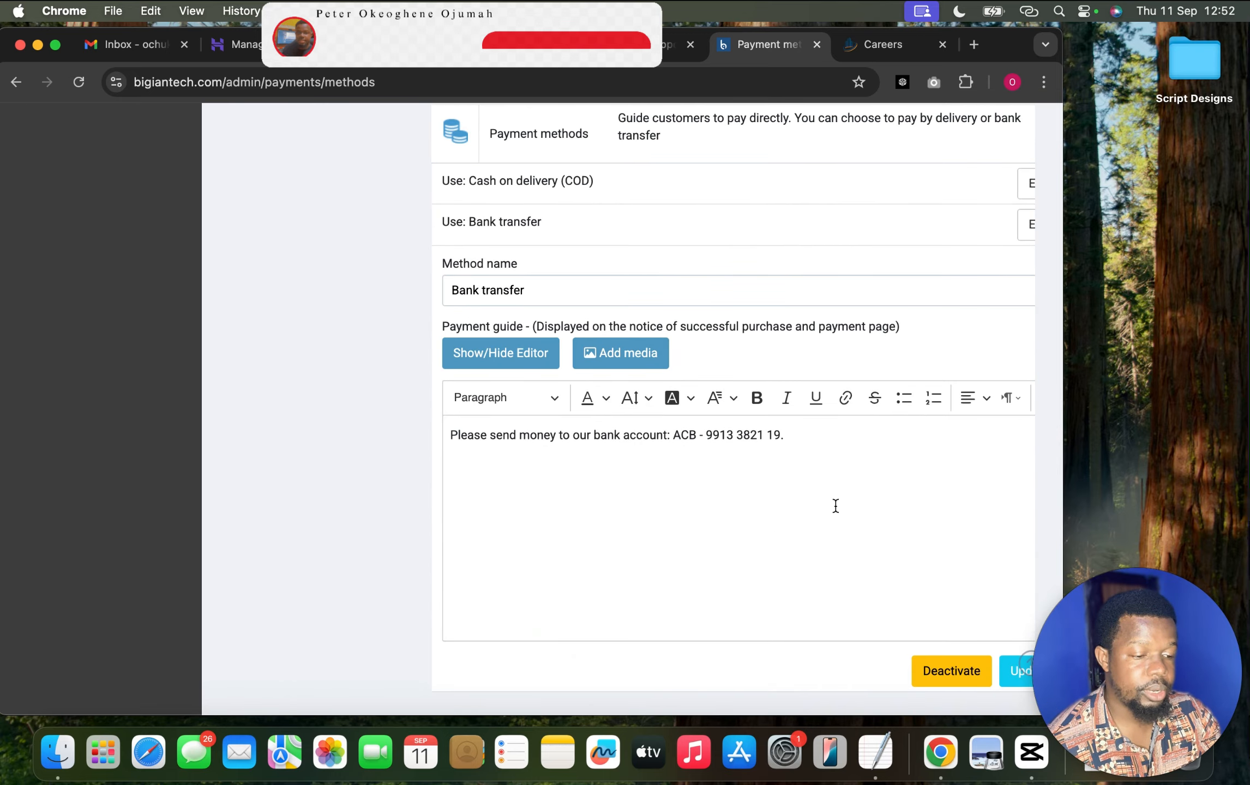
scroll(895, 458, up, 4)
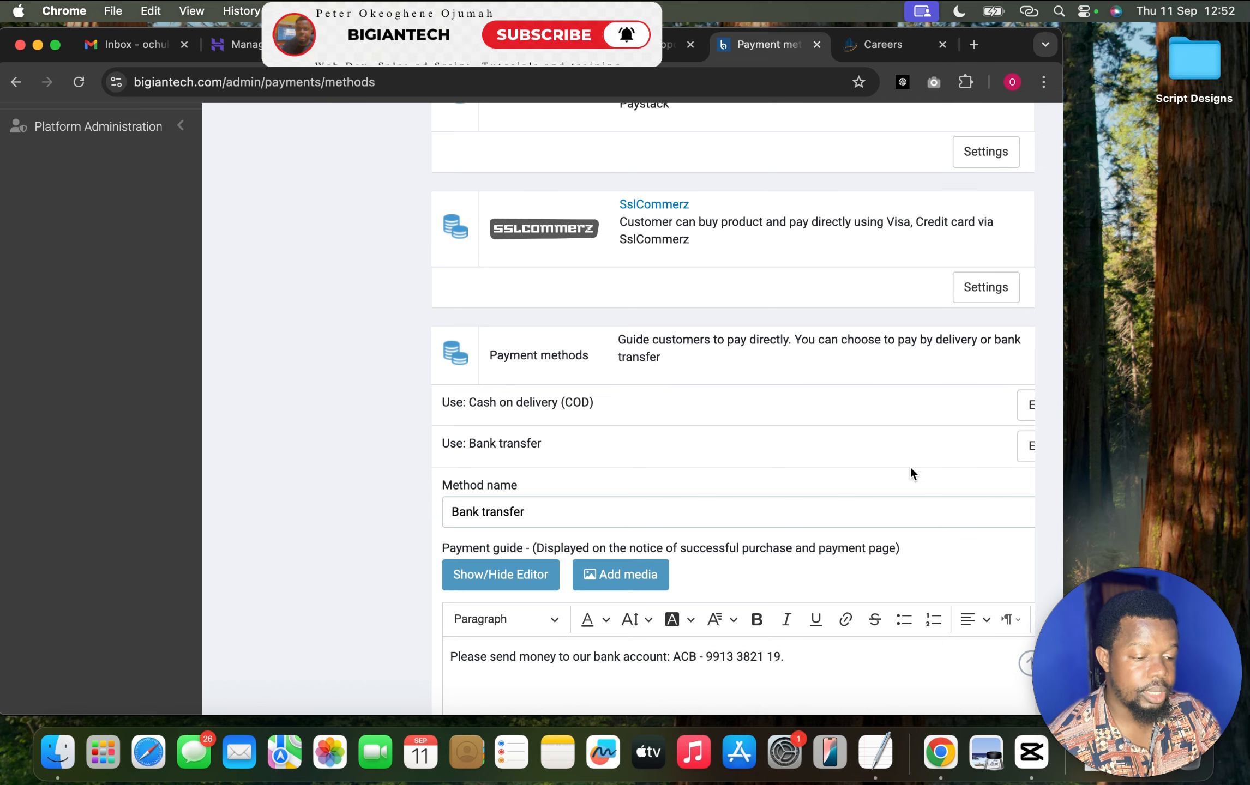
scroll(910, 467, down, 5)
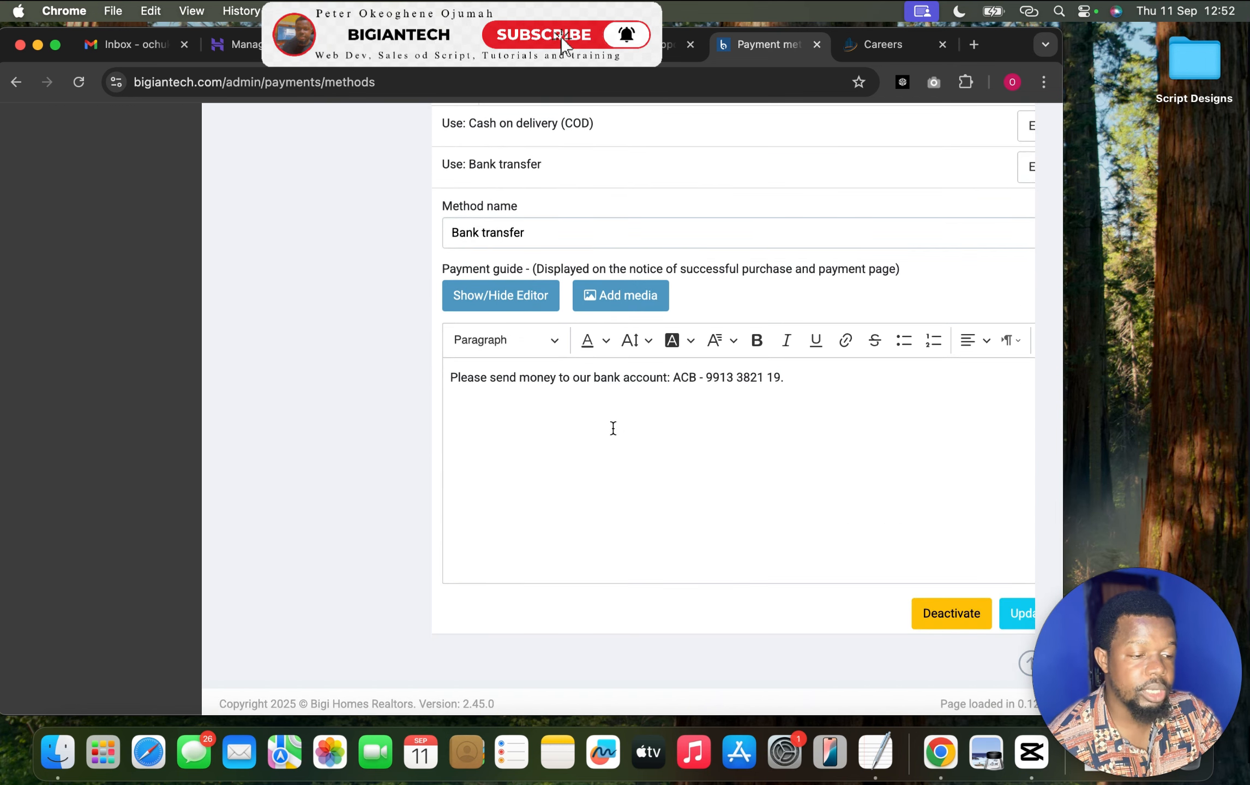
click(639, 475)
scroll(640, 475, up, 5)
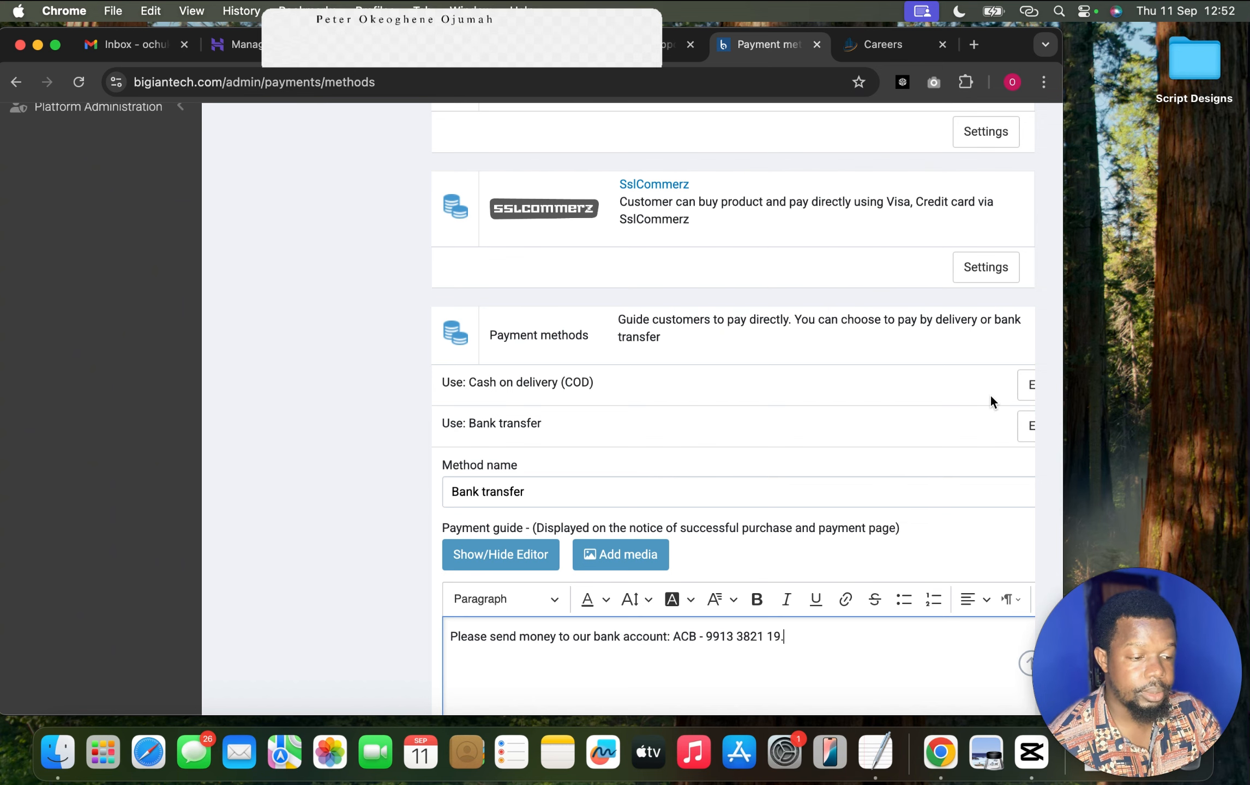
scroll(990, 395, up, 4)
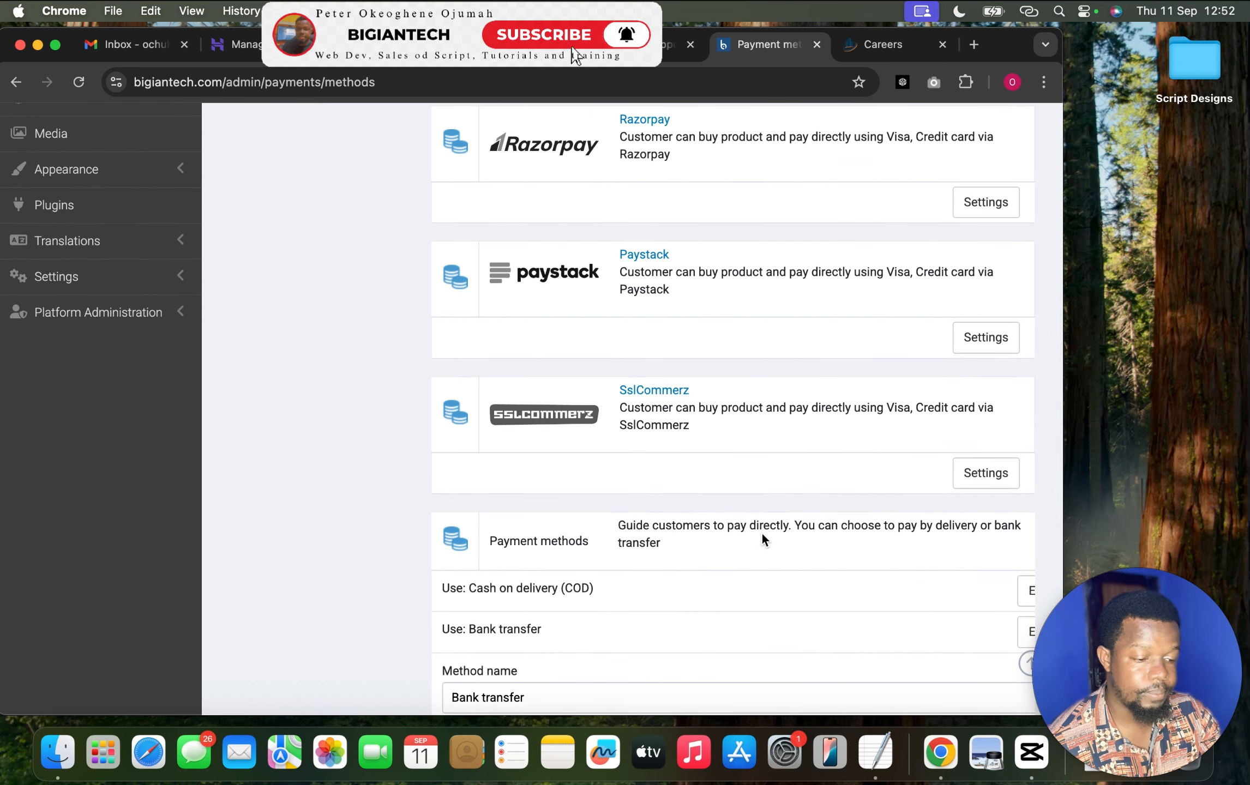
scroll(762, 533, right, 1)
scroll(762, 533, left, 1)
scroll(762, 533, up, 10)
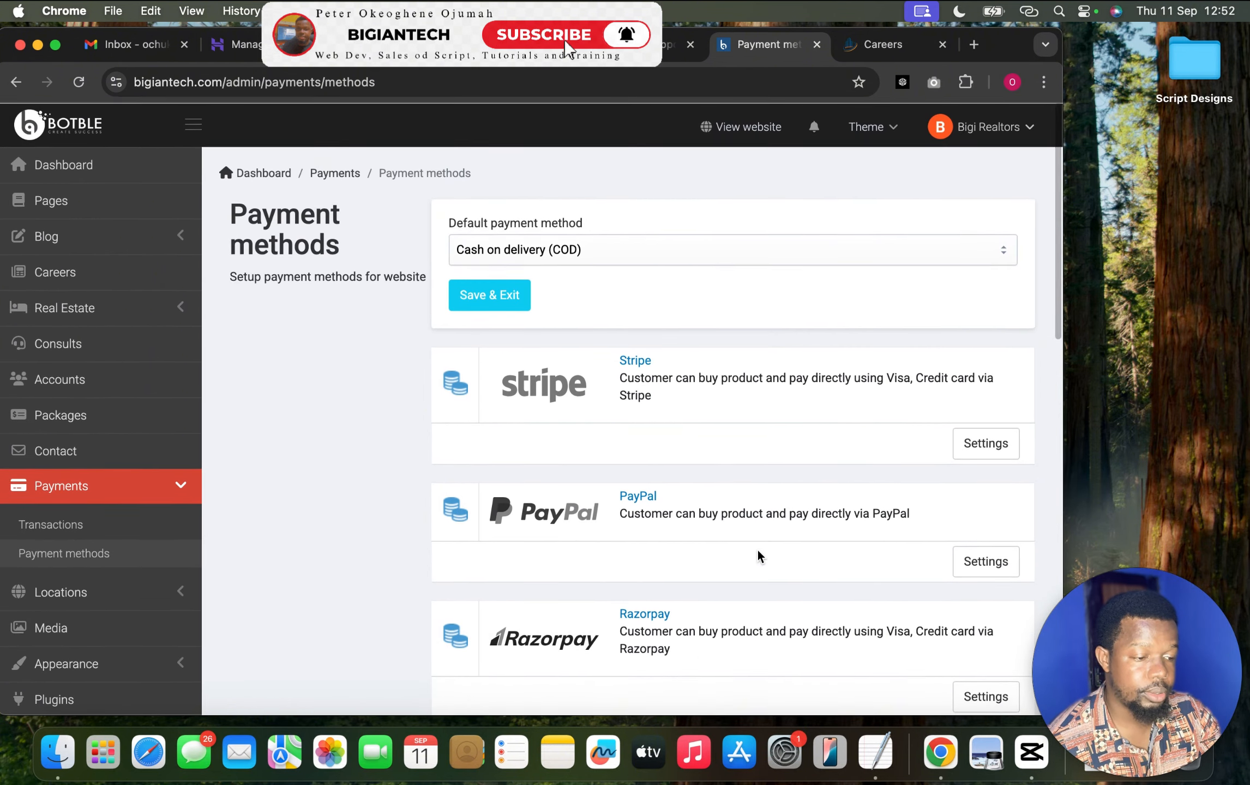
Step: Set Bank transfer as the default payment method and save the settings
click(694, 249)
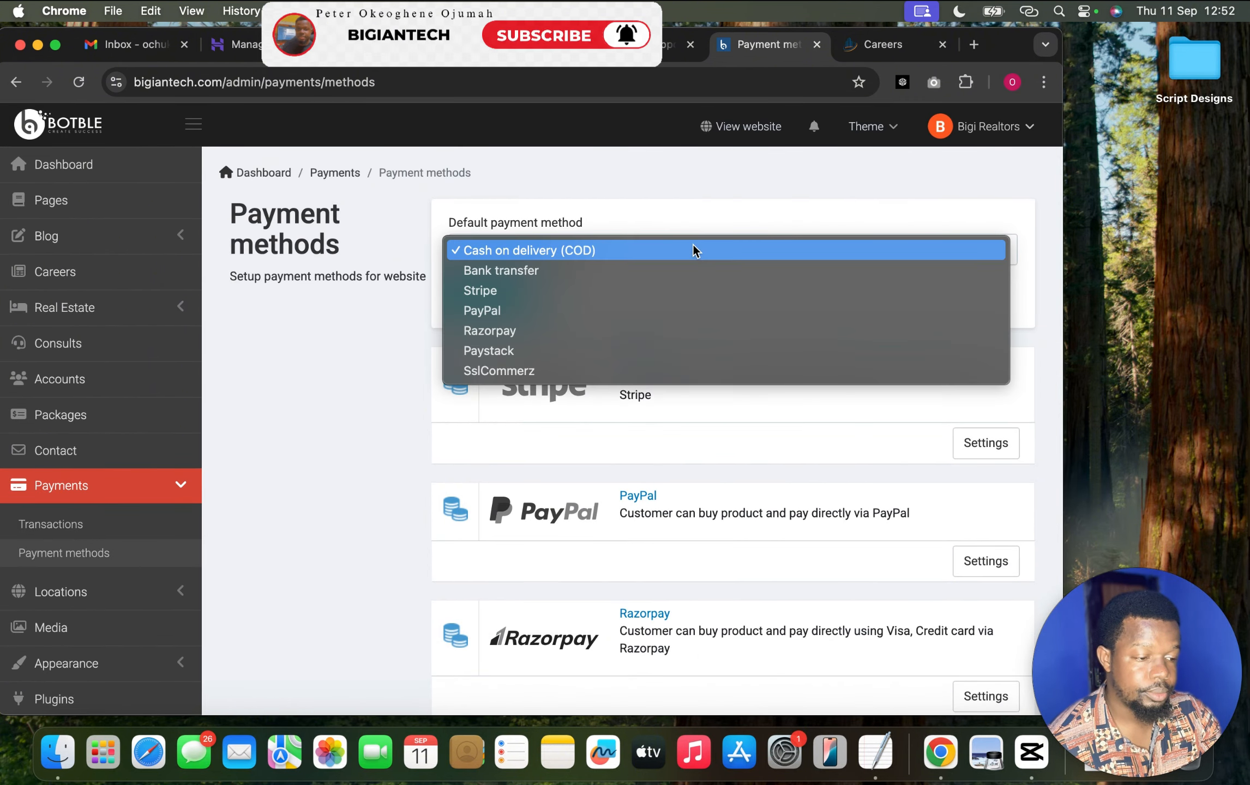
click(652, 270)
click(505, 303)
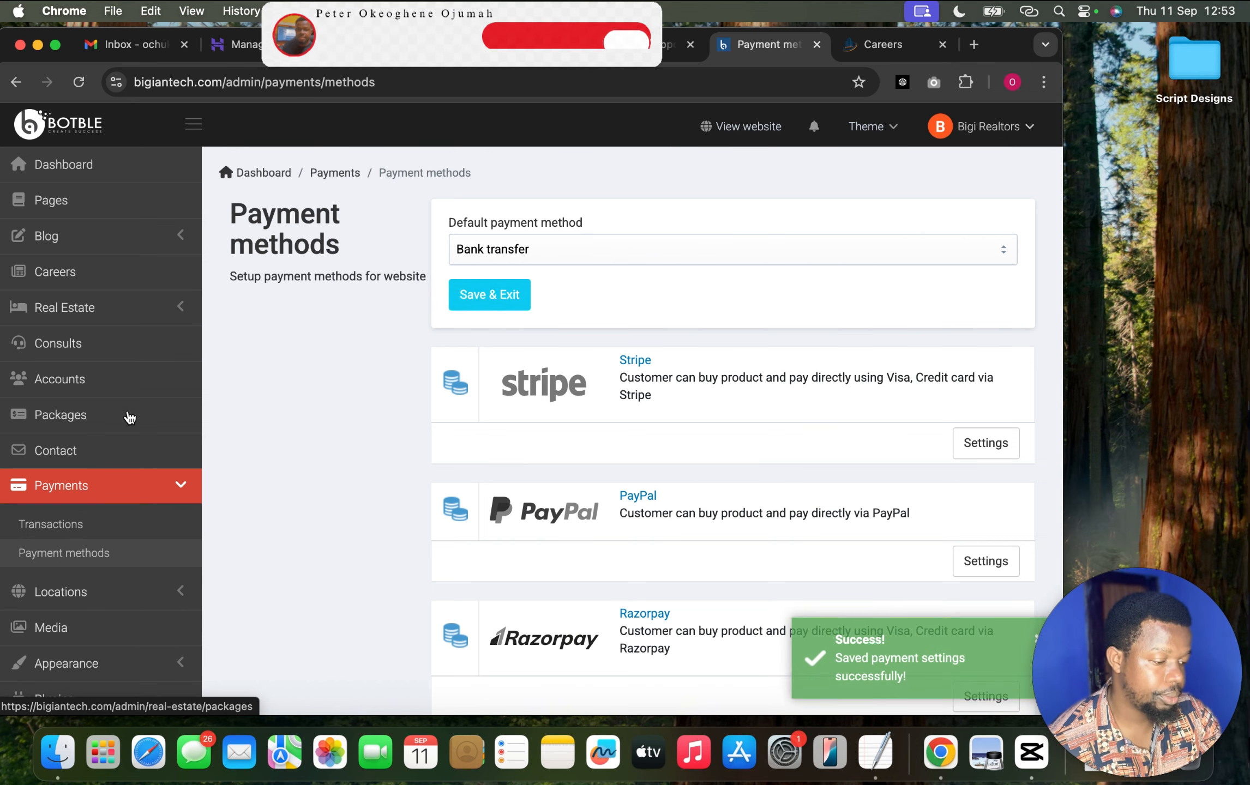
Step: Open the Countries list under Locations in the sidebar
scroll(129, 415, down, 5)
click(166, 342)
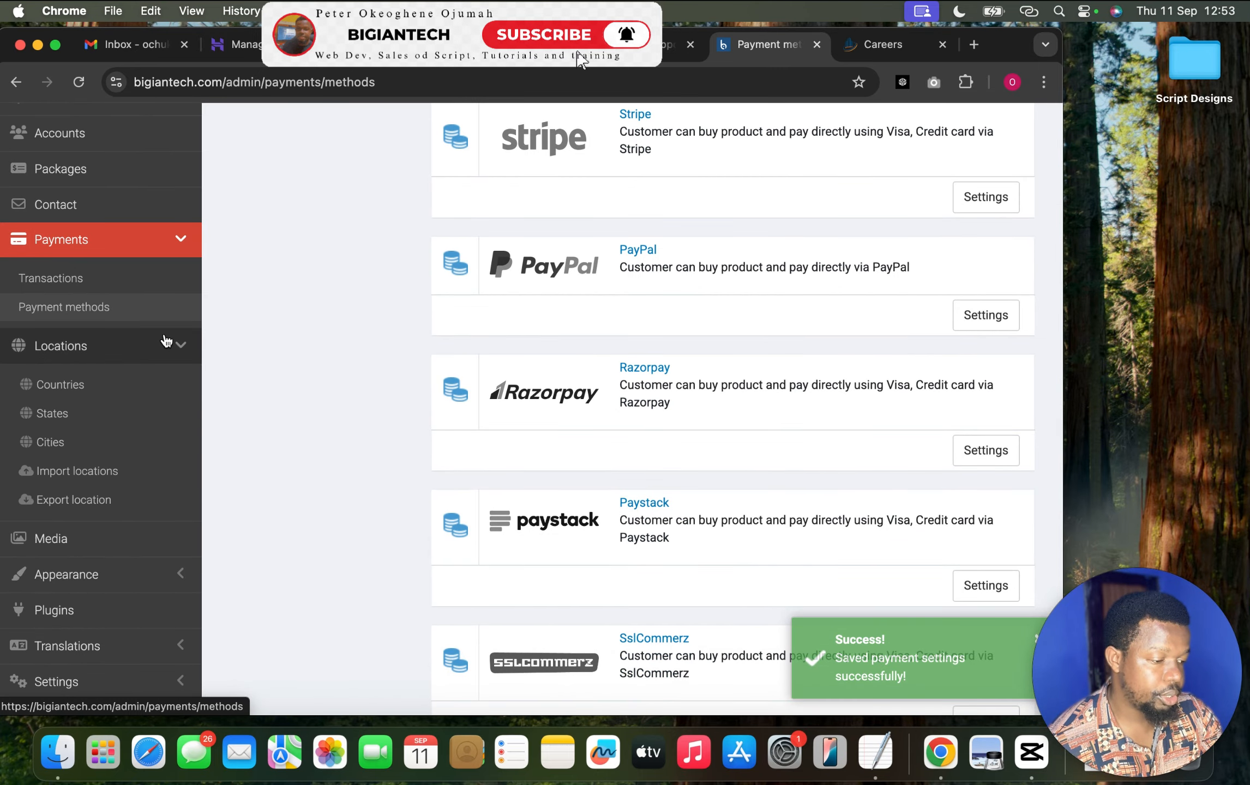
click(75, 383)
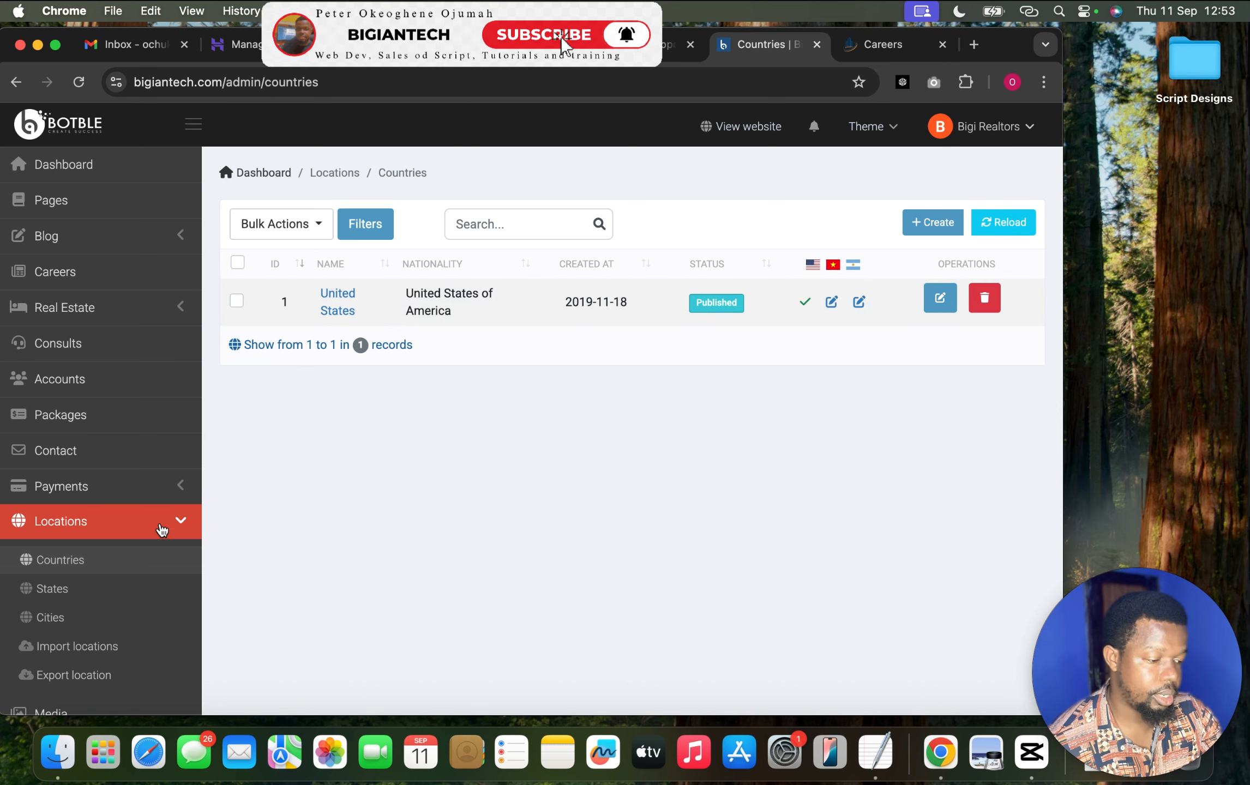
Step: Open the Import locations page and keep the import type as All
scroll(97, 542, down, 3)
click(91, 544)
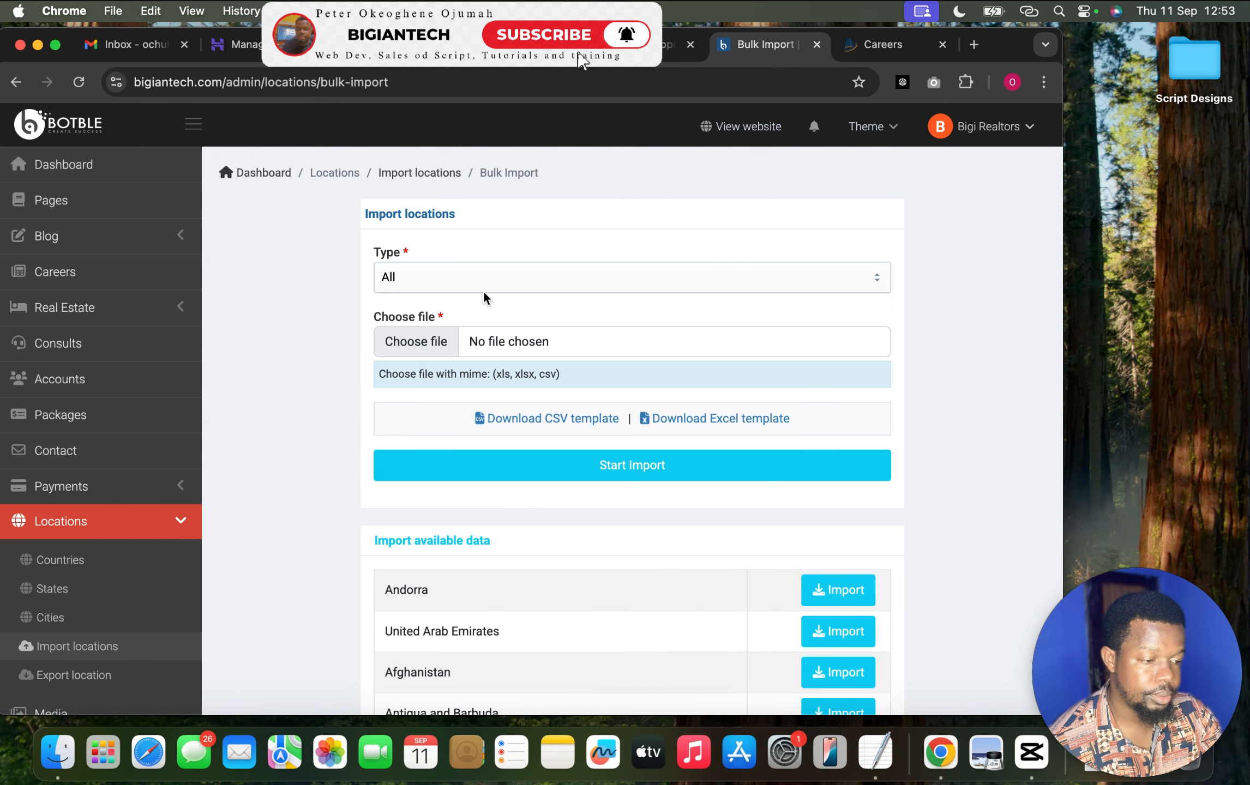
scroll(521, 268, down, 10)
scroll(521, 268, up, 10)
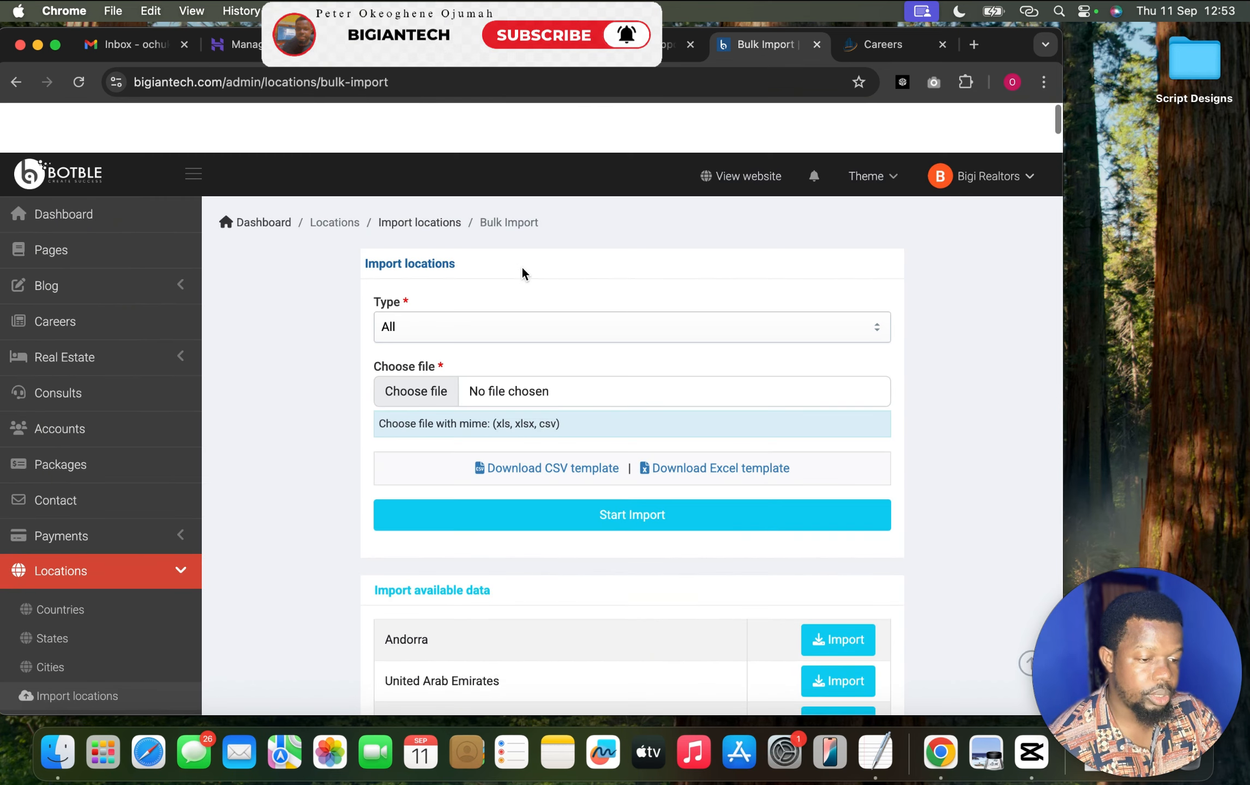
click(507, 281)
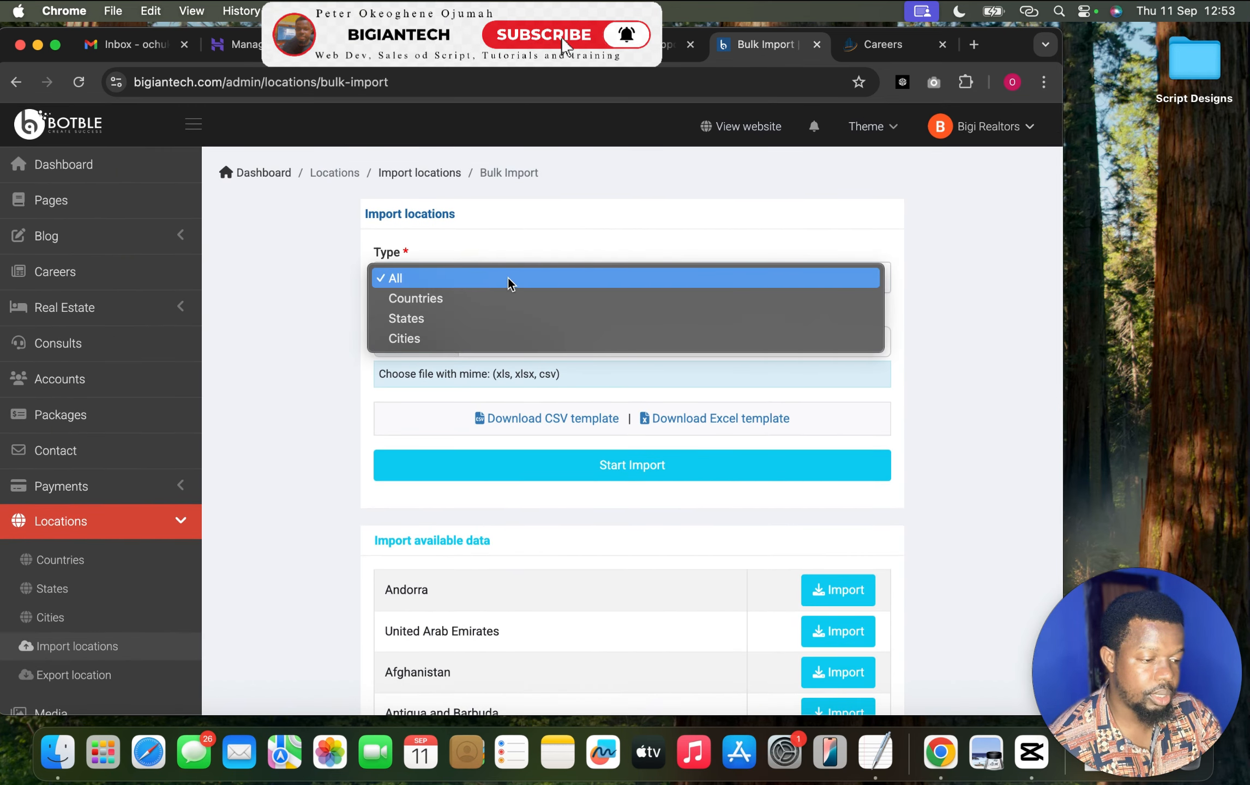
click(508, 278)
Step: Import Andorra's location data, review the result, and return to the Countries list
scroll(325, 376, down, 3)
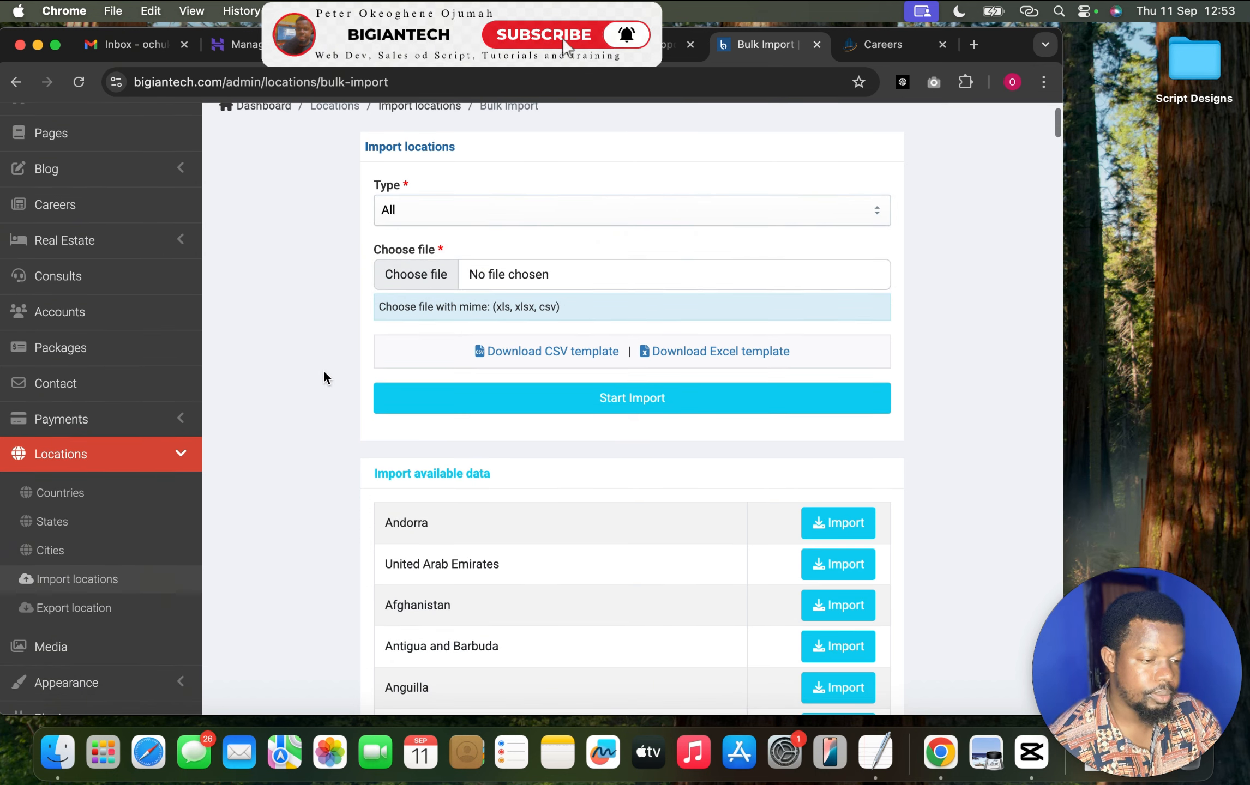
scroll(324, 370, up, 3)
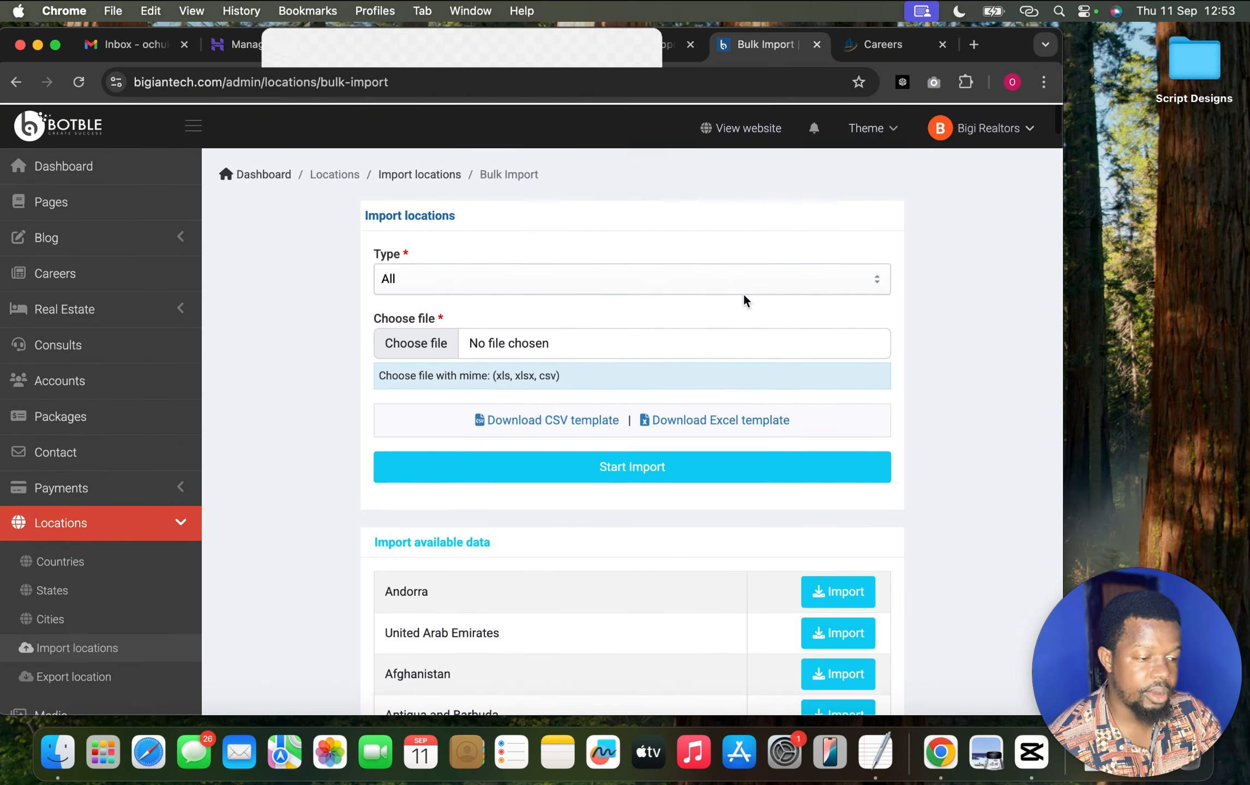
scroll(450, 470, down, 8)
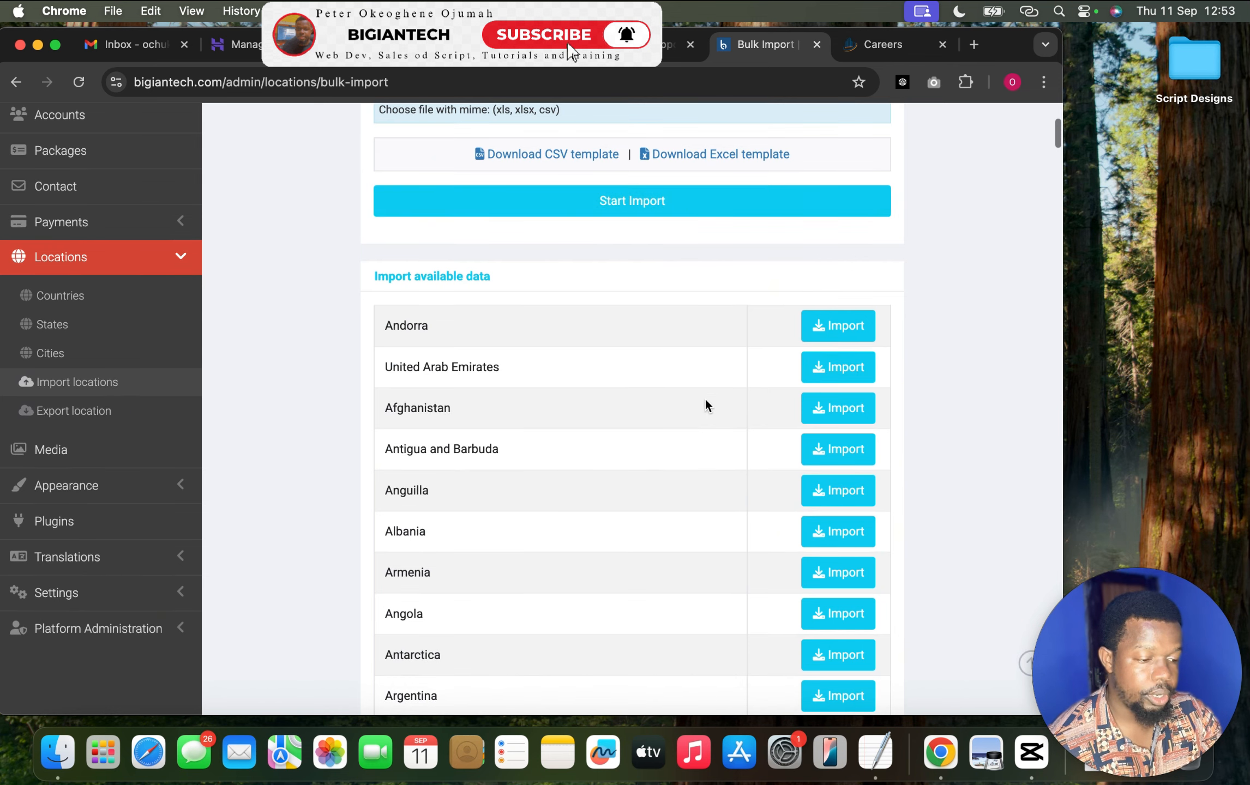
click(851, 328)
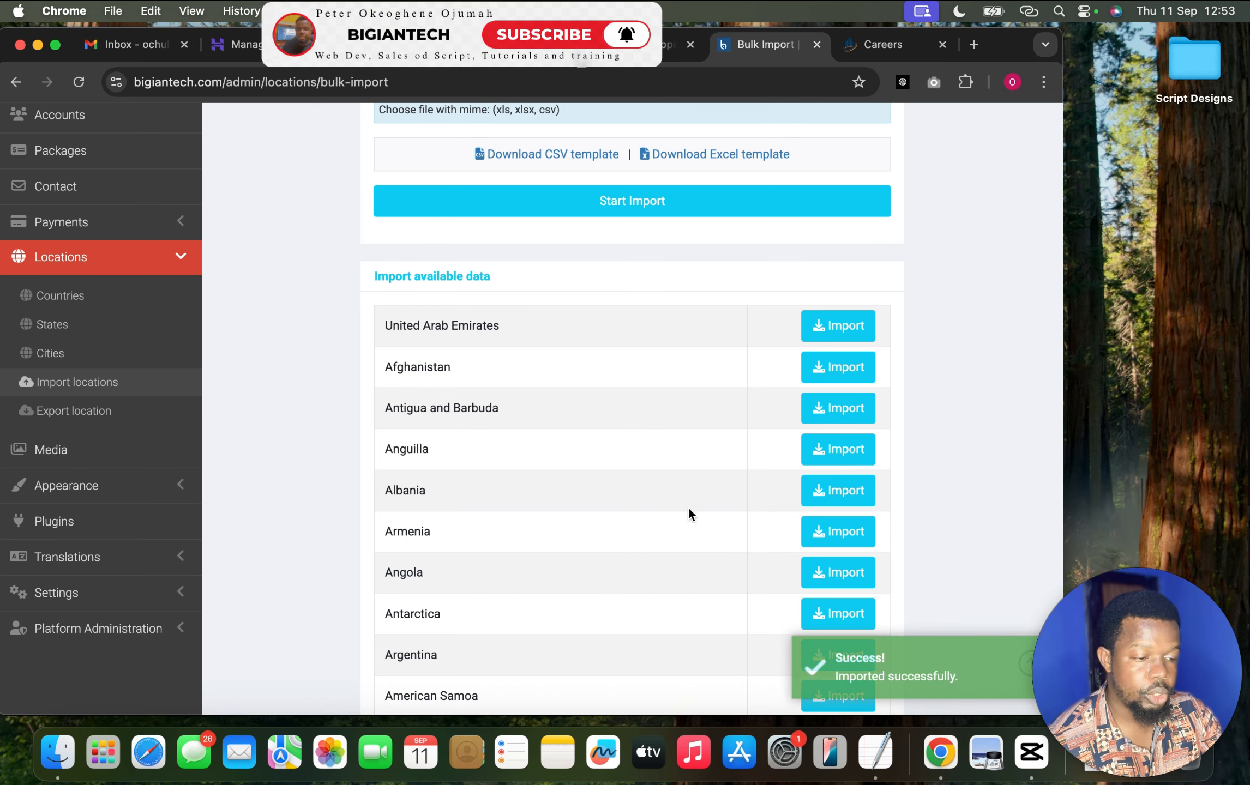
scroll(525, 441, down, 15)
scroll(525, 441, up, 20)
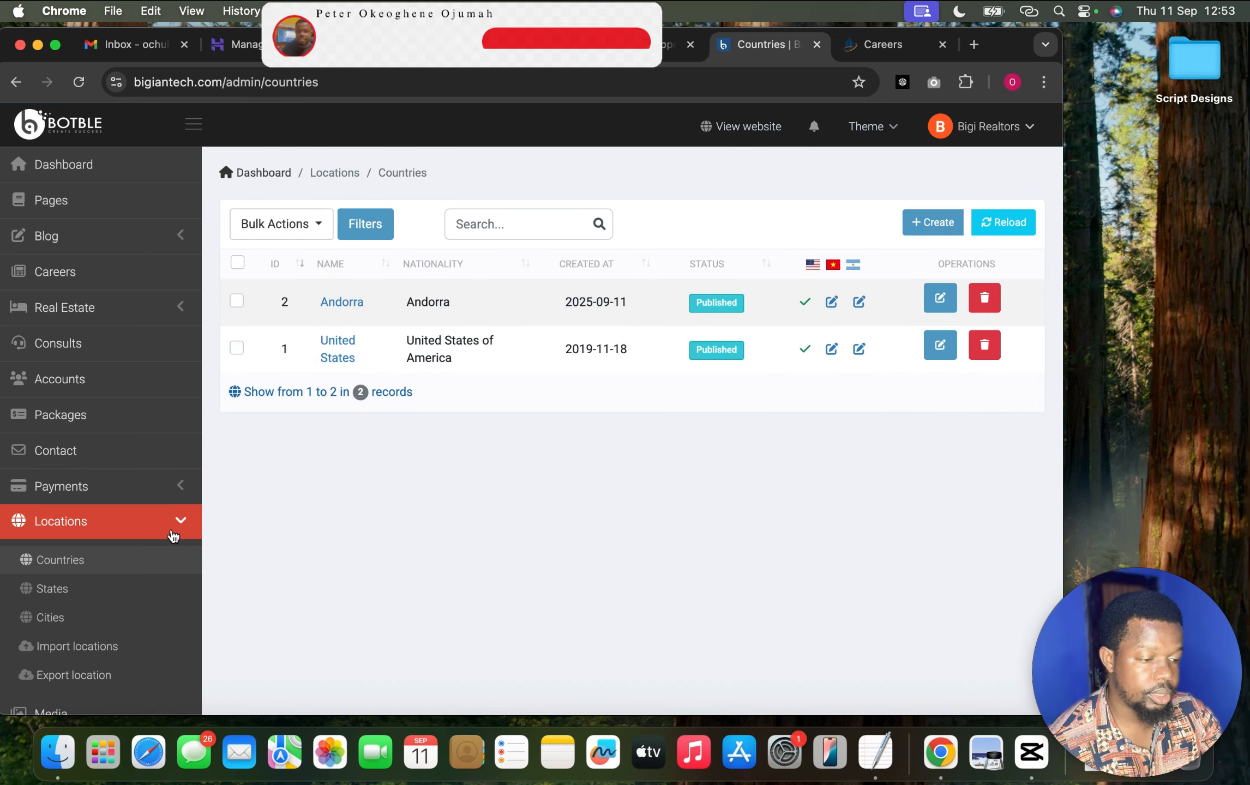
scroll(112, 545, down, 3)
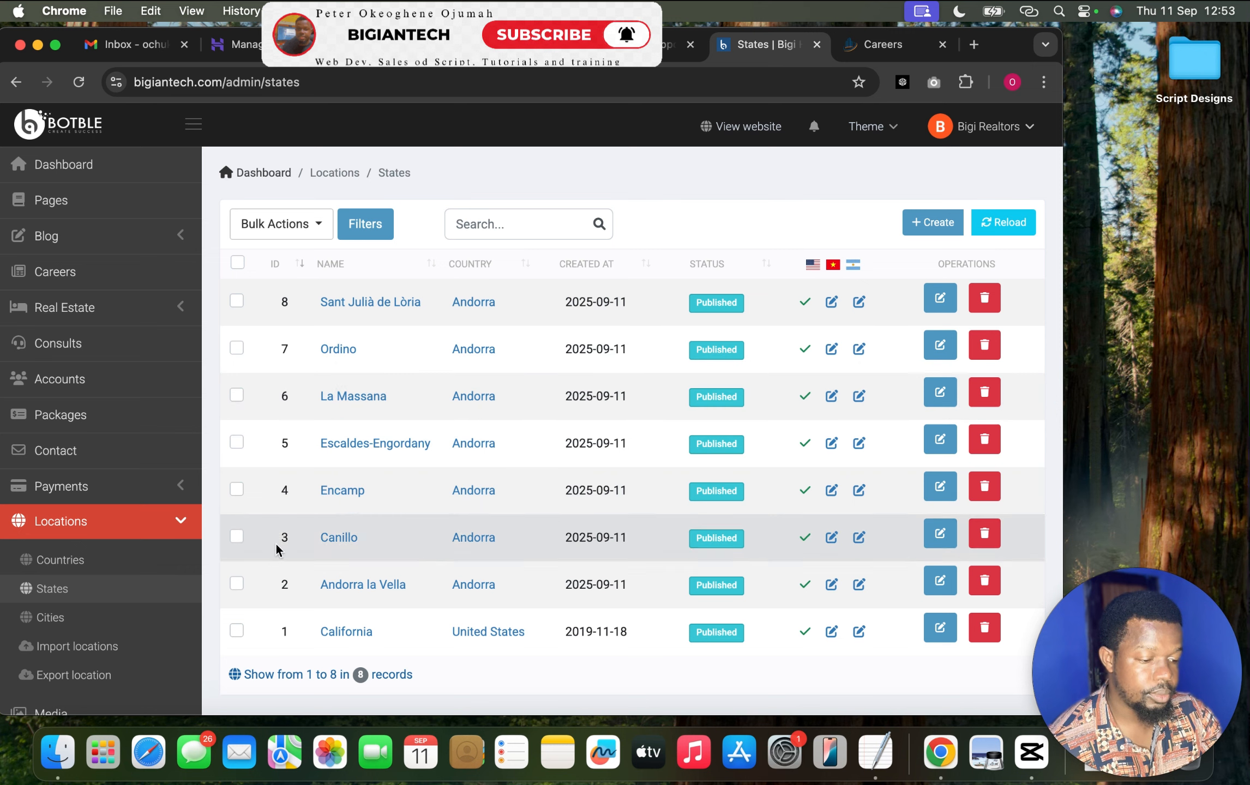
scroll(332, 505, down, 8)
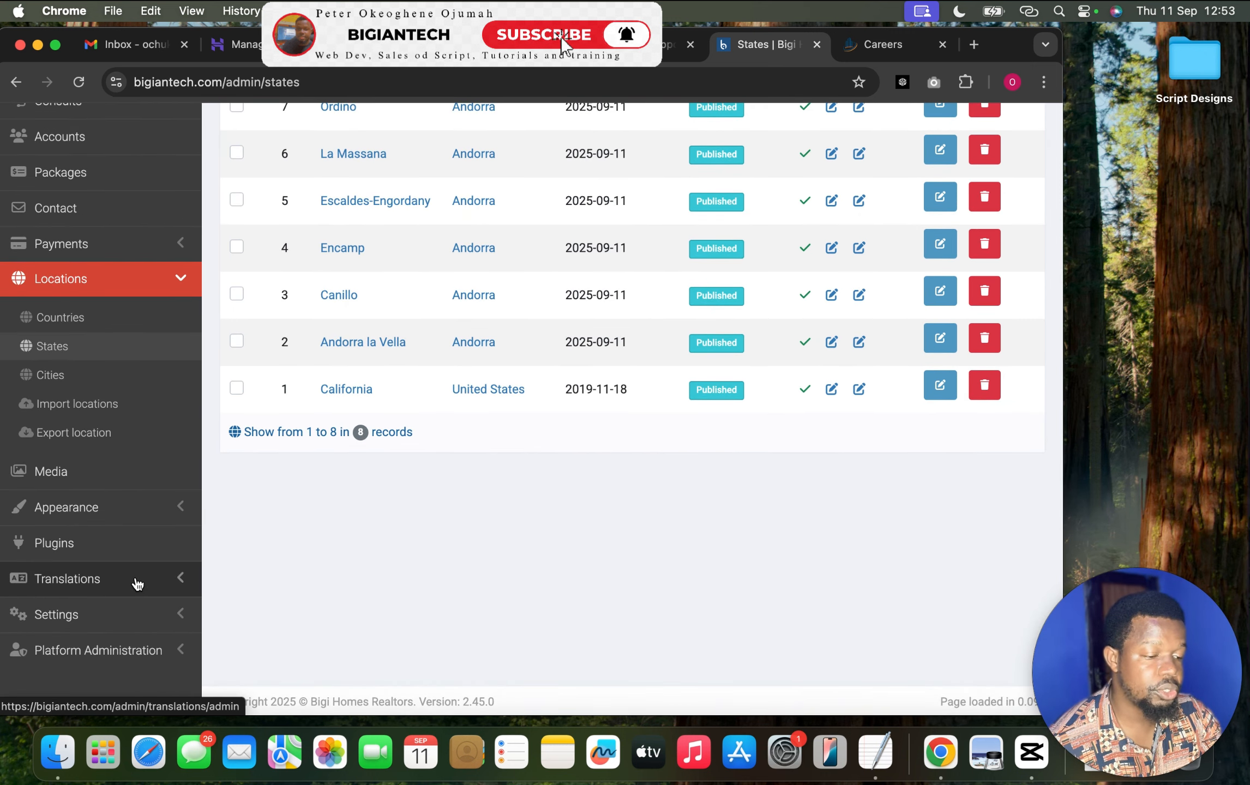
scroll(99, 528, down, 1)
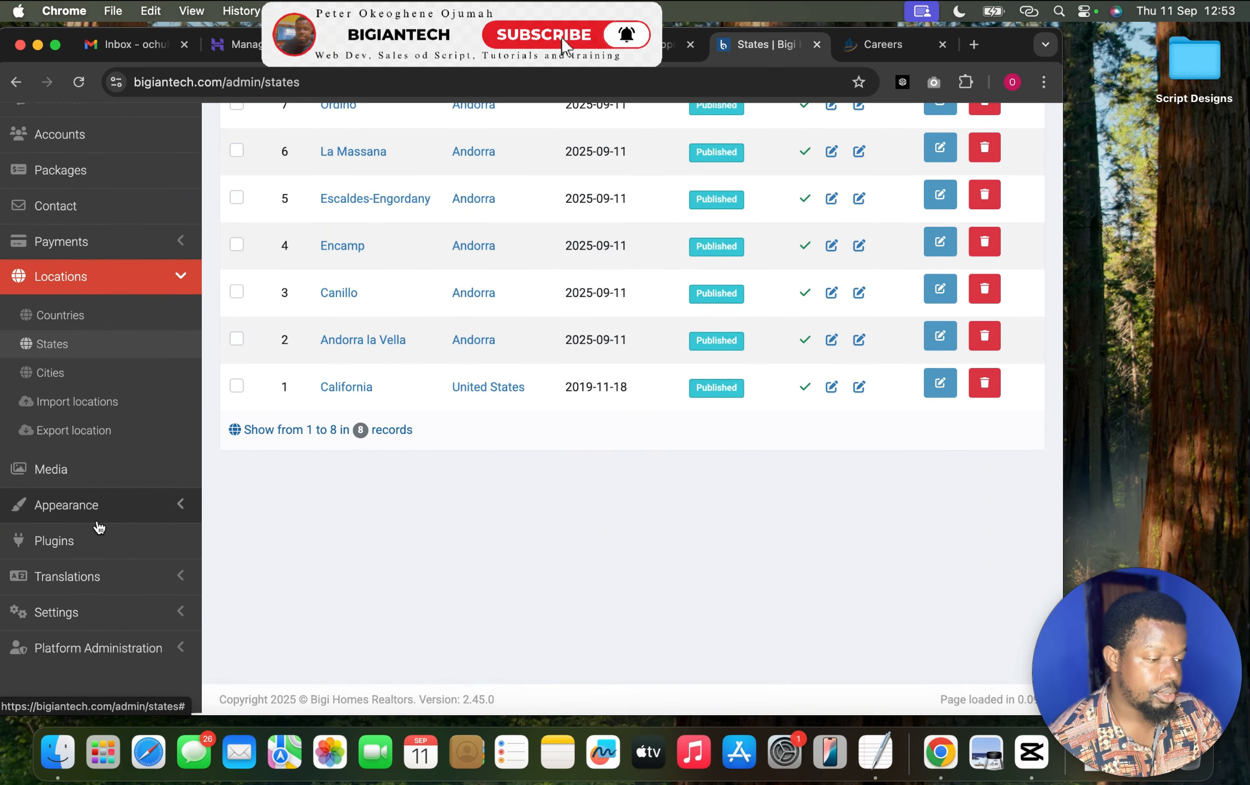
scroll(99, 528, up, 4)
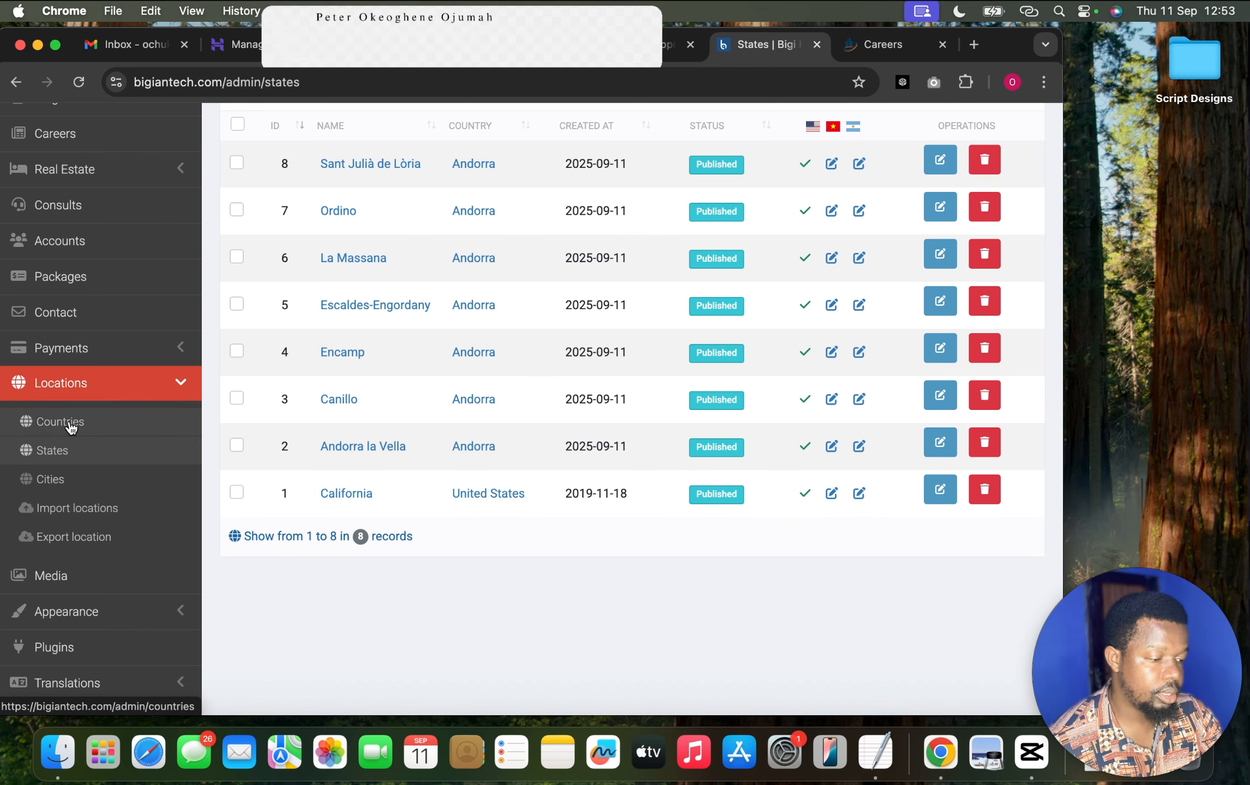
click(60, 423)
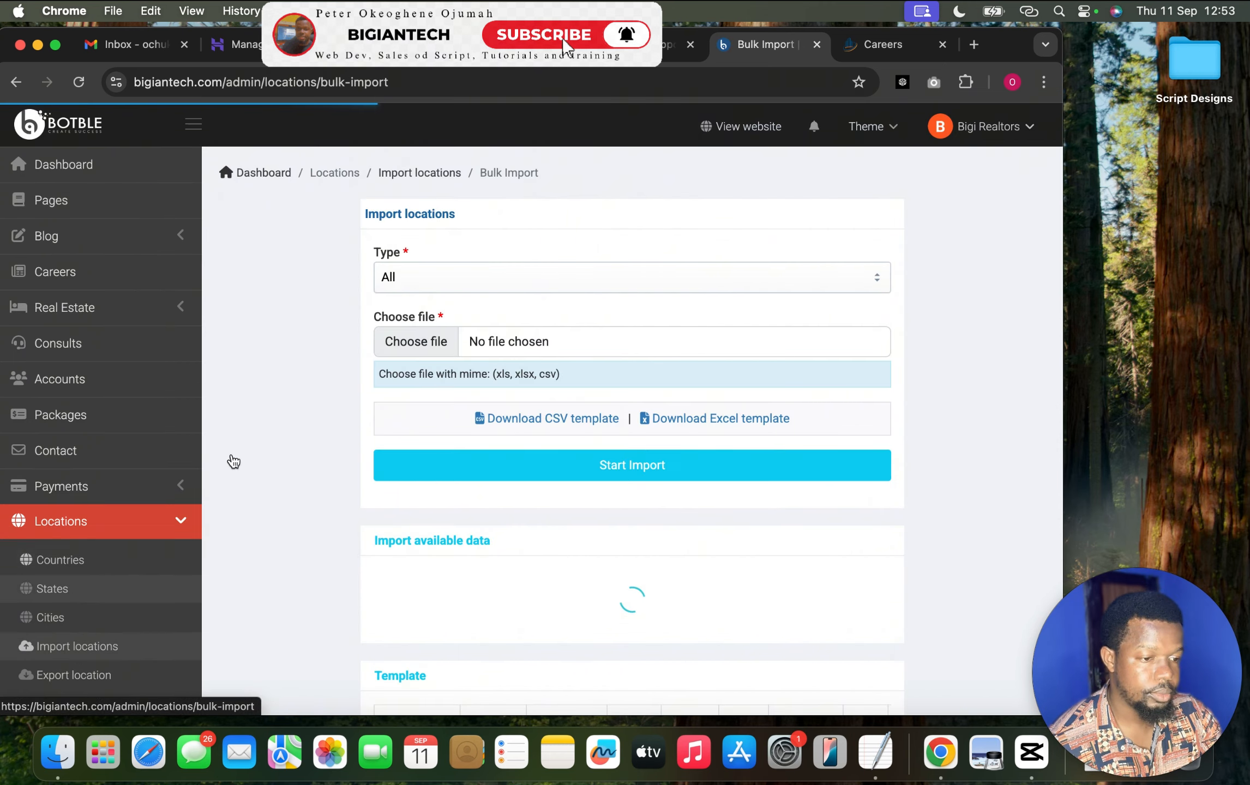
Step: Find Nigeria in the import list and confirm importing its states and cities
scroll(504, 432, down, 5)
scroll(503, 428, down, 20)
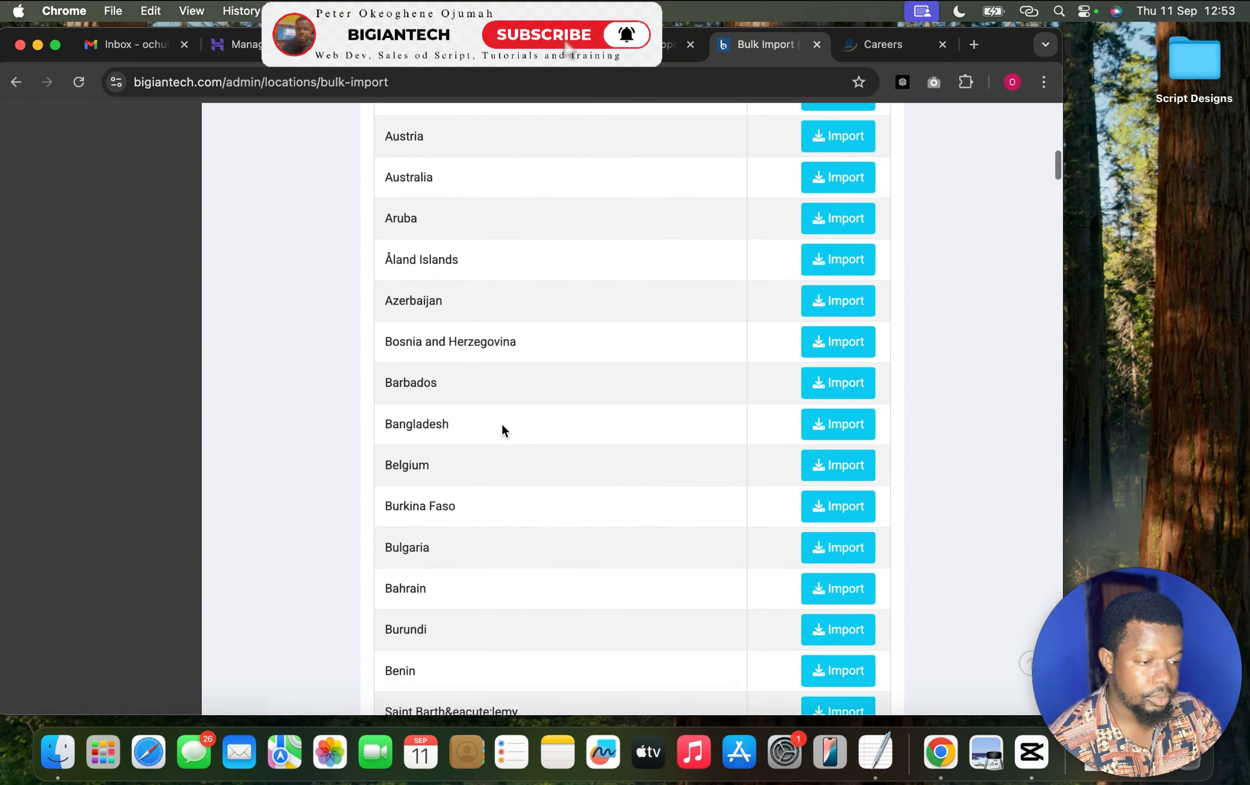
scroll(501, 417, down, 20)
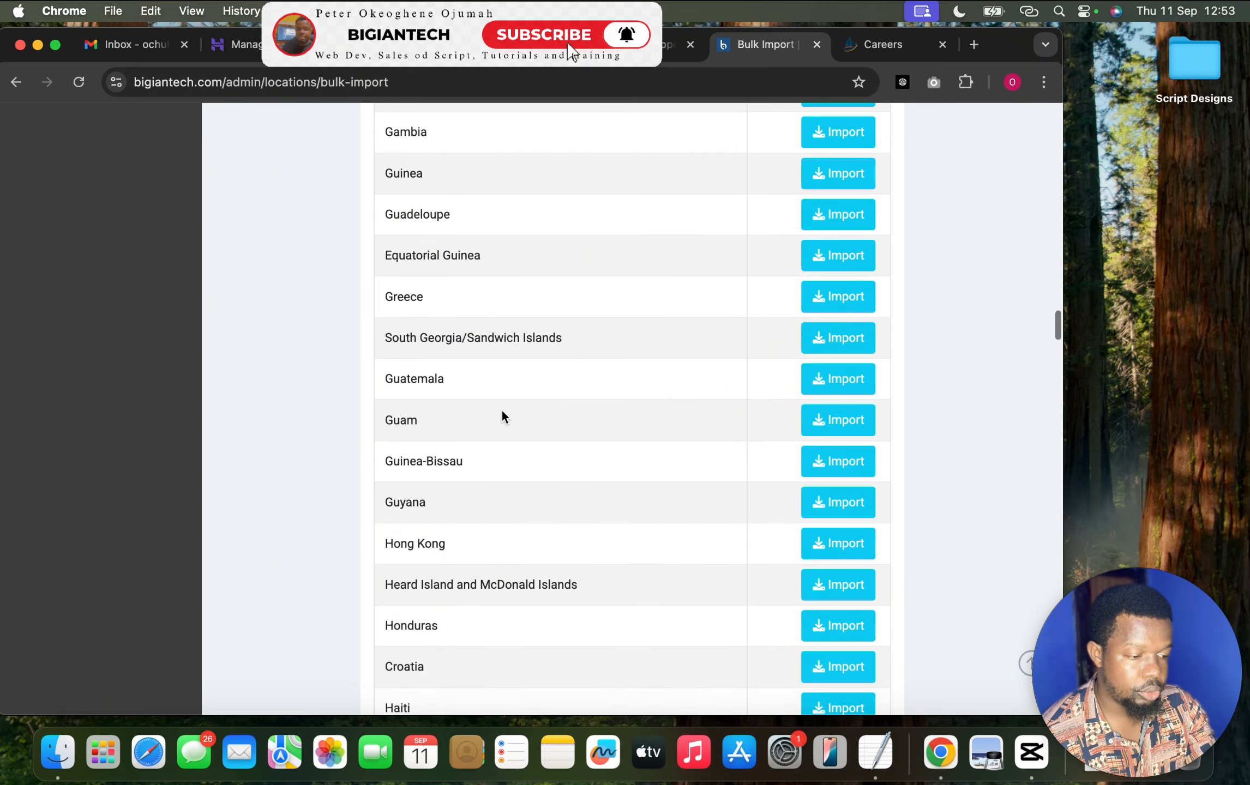
scroll(502, 417, down, 20)
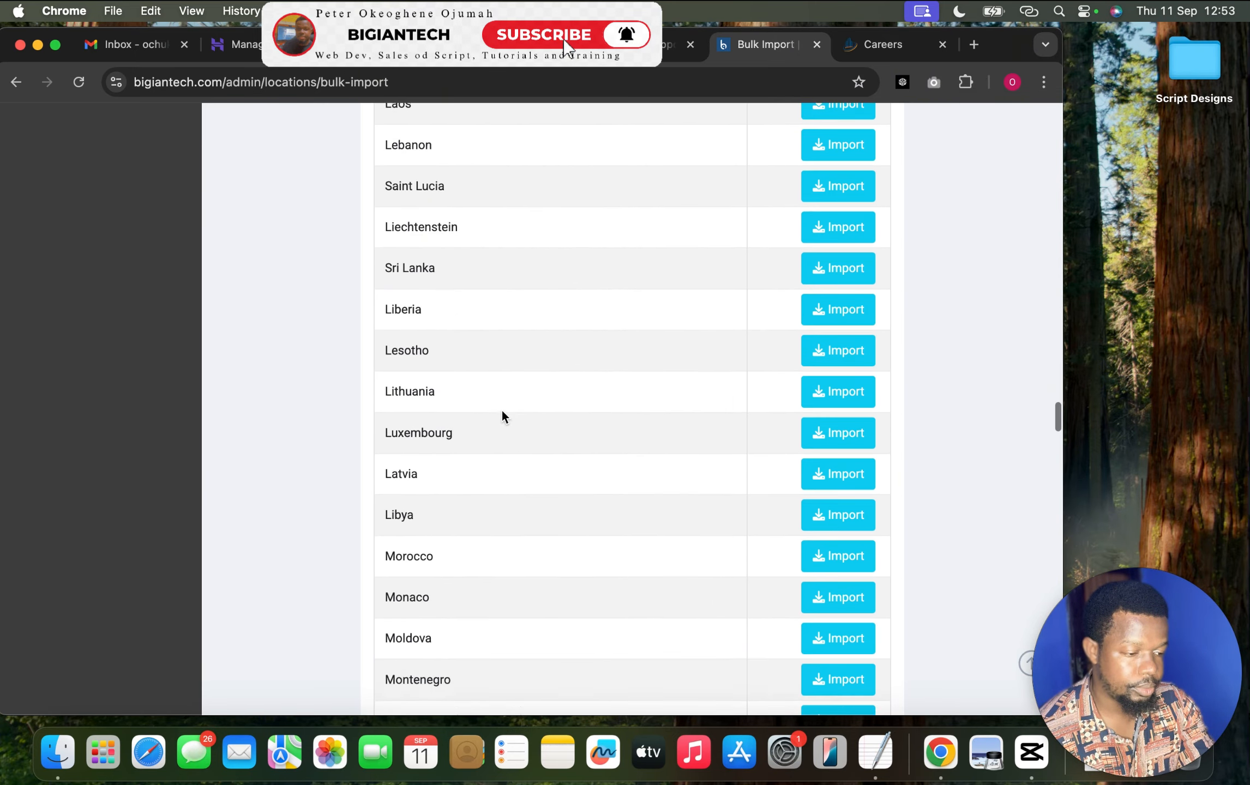
scroll(502, 413, up, 3)
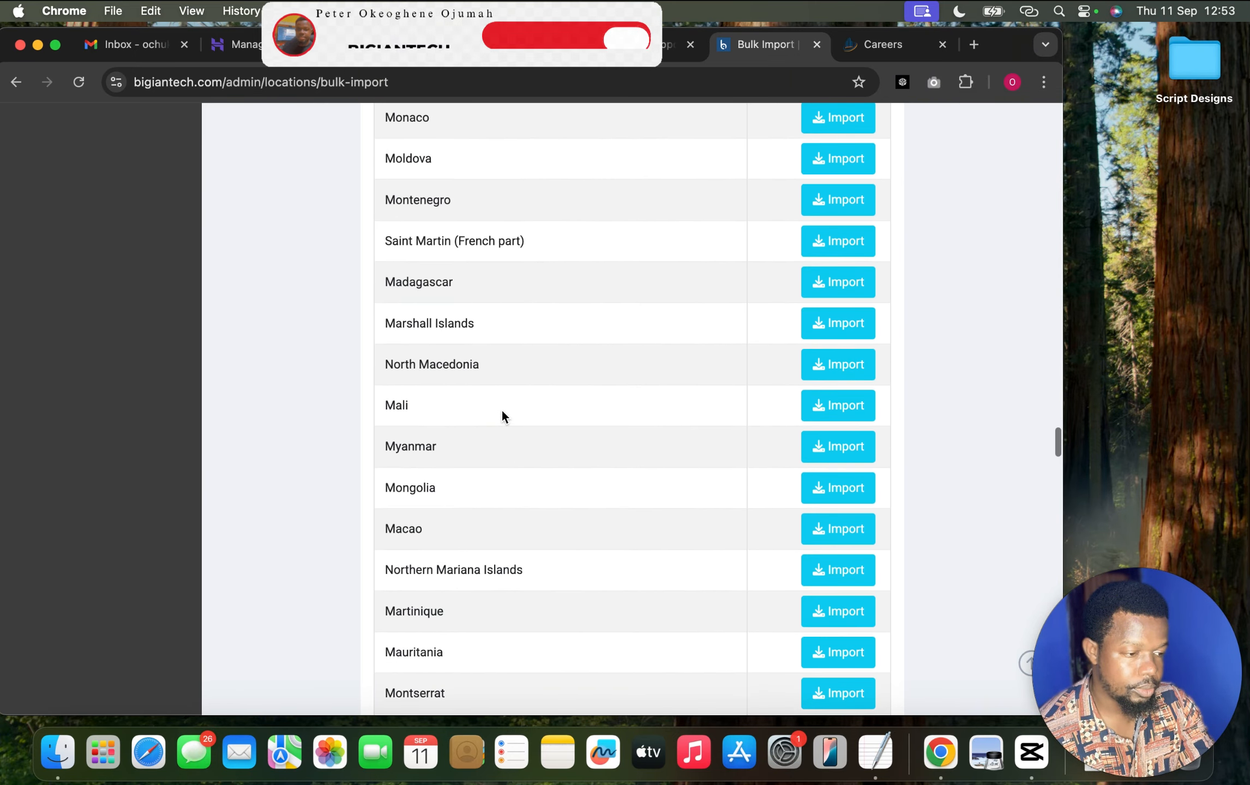
scroll(502, 412, up, 4)
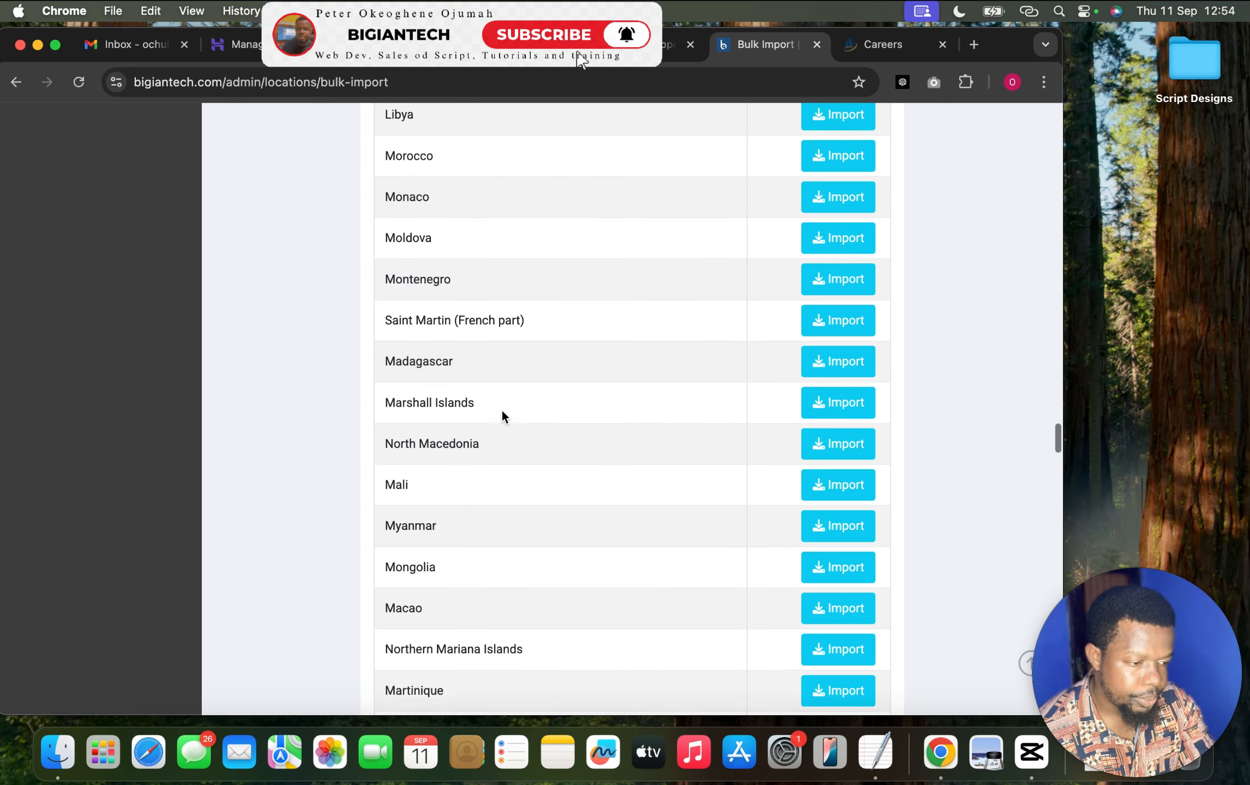
scroll(502, 416, up, 5)
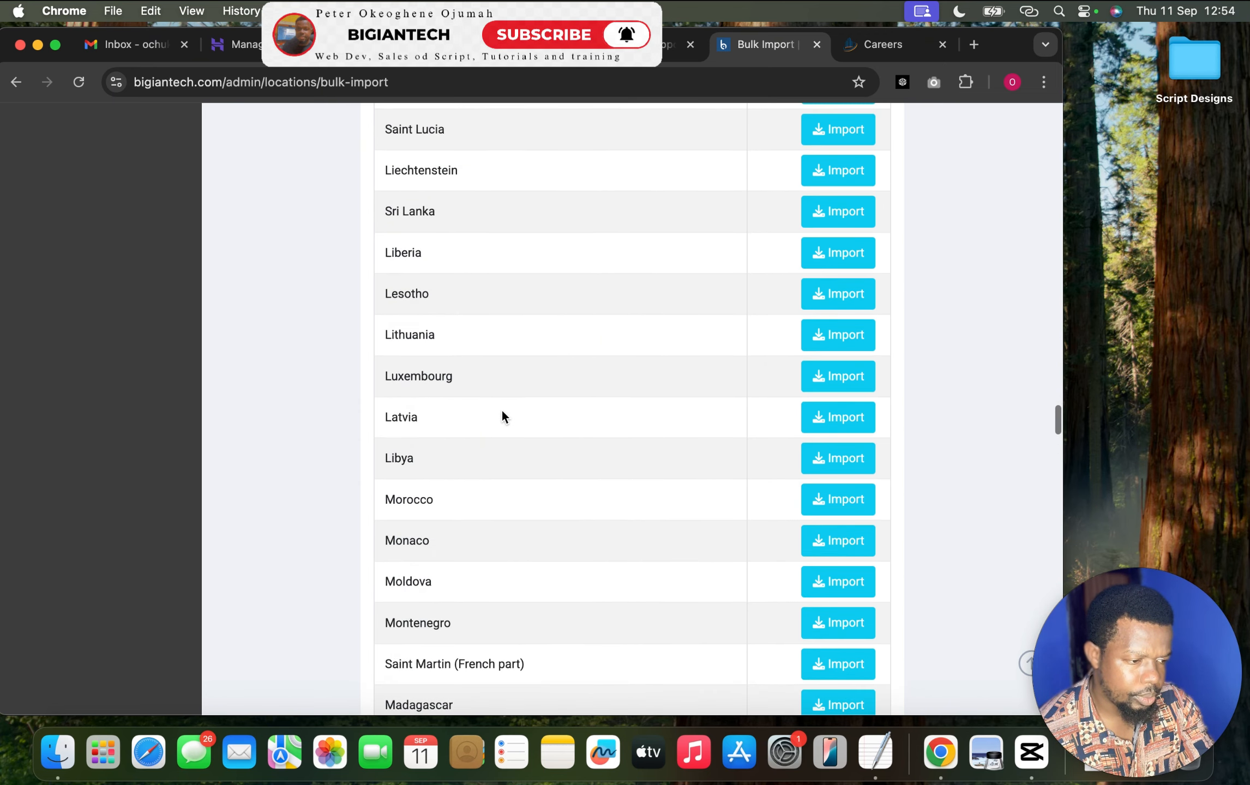
scroll(502, 416, down, 15)
scroll(501, 418, down, 8)
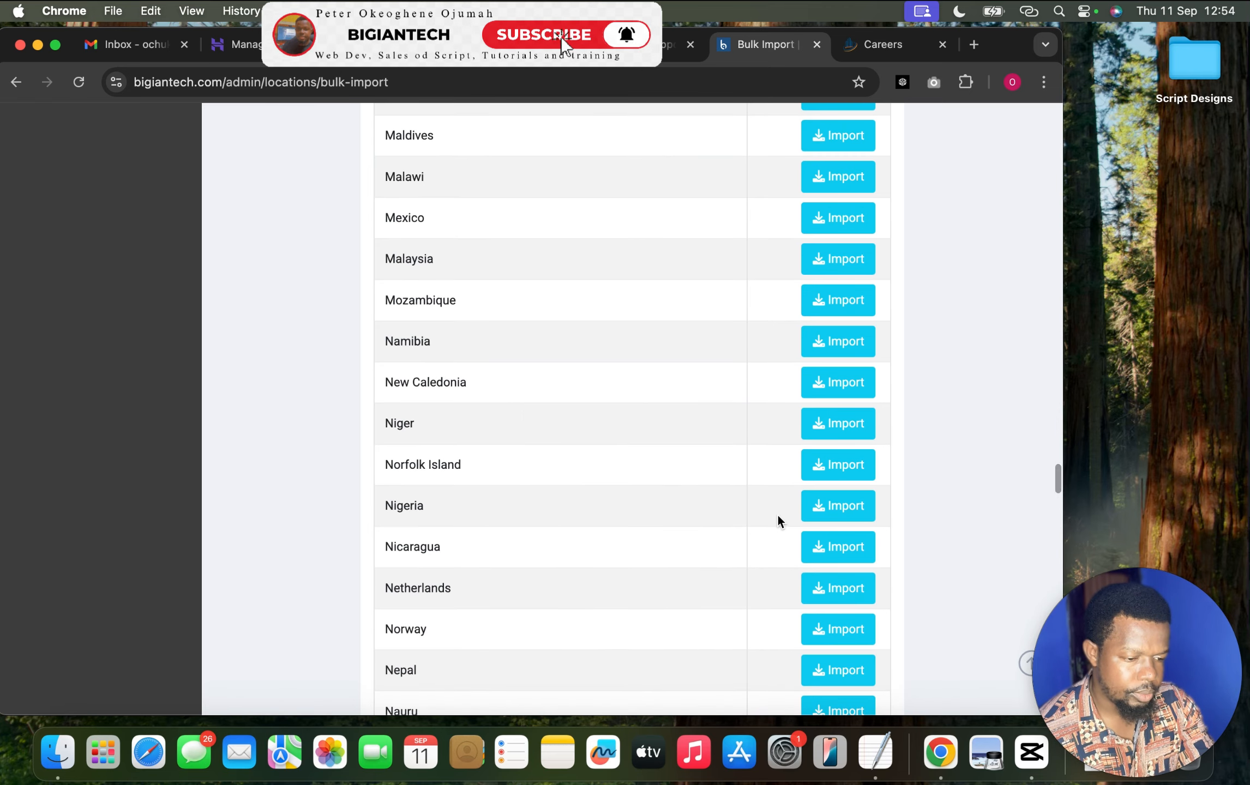
click(845, 507)
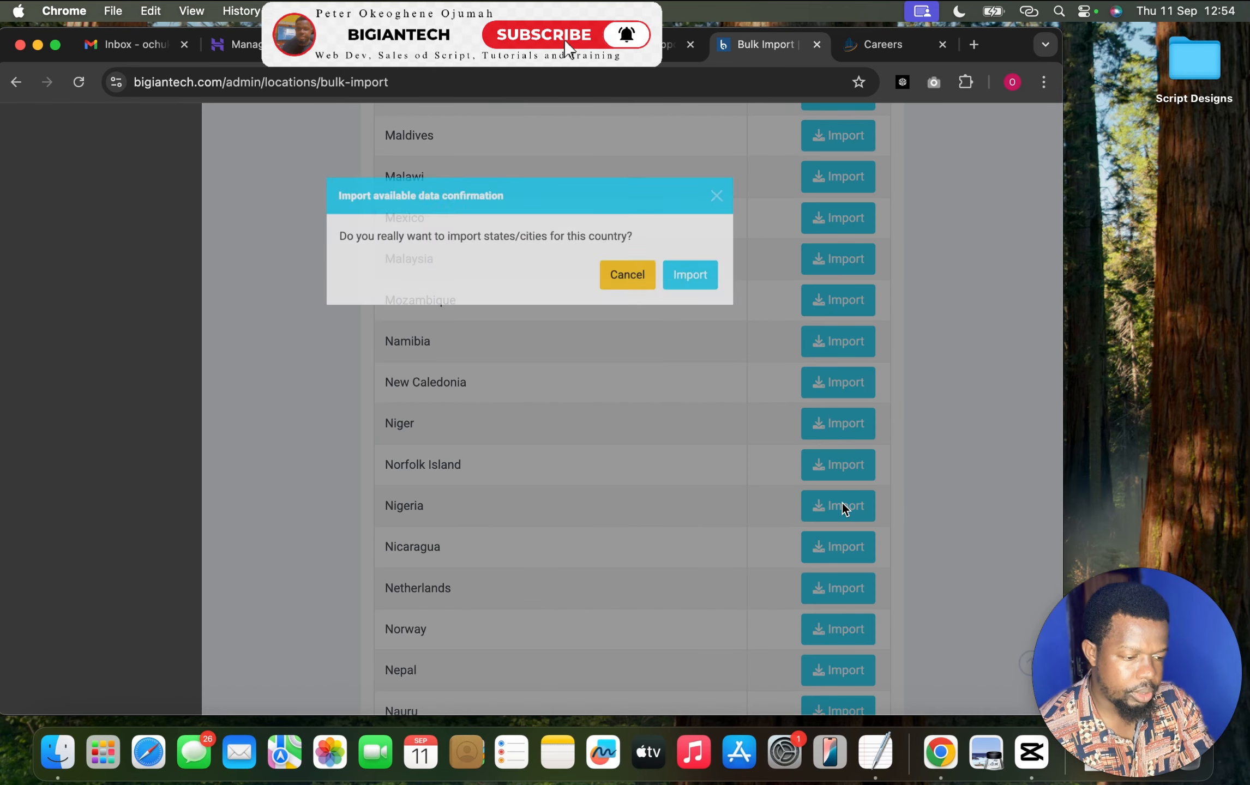
click(709, 280)
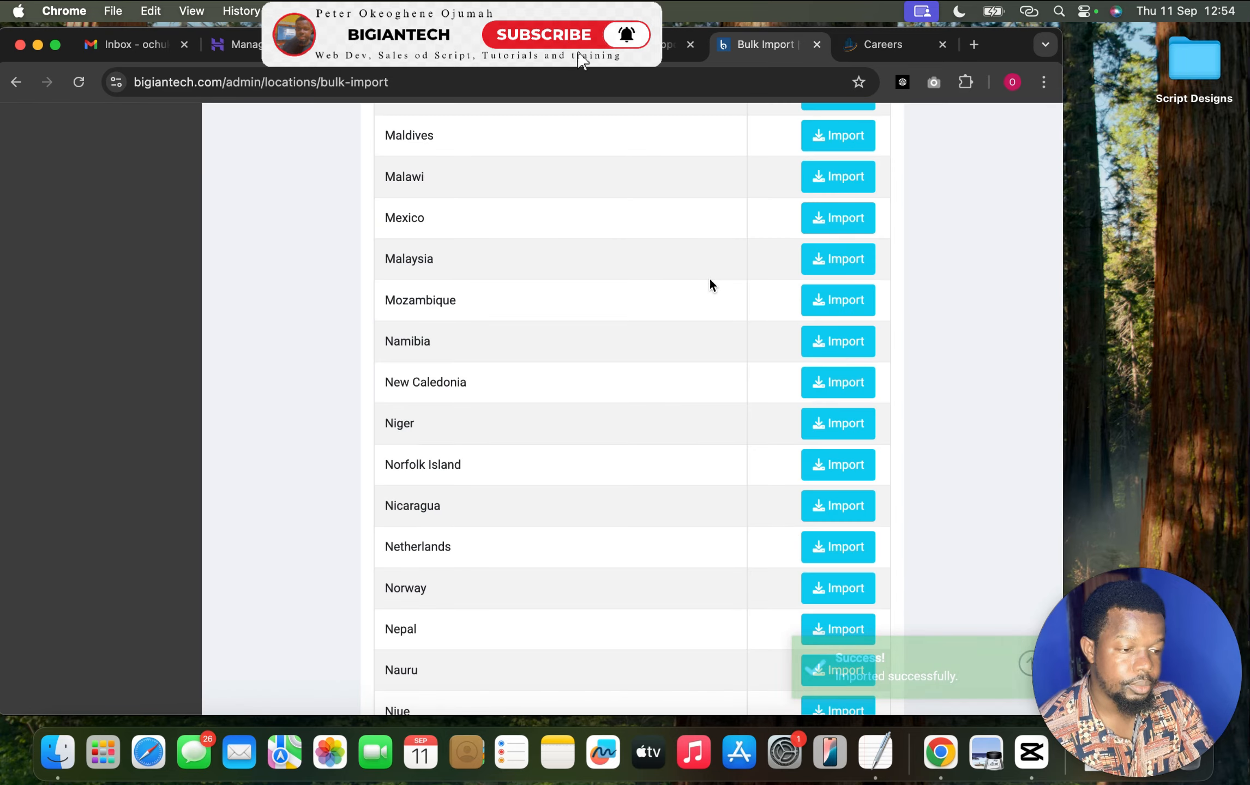
Step: Review the imported Nigerian states, then open the Accounts list
scroll(710, 280, up, 20)
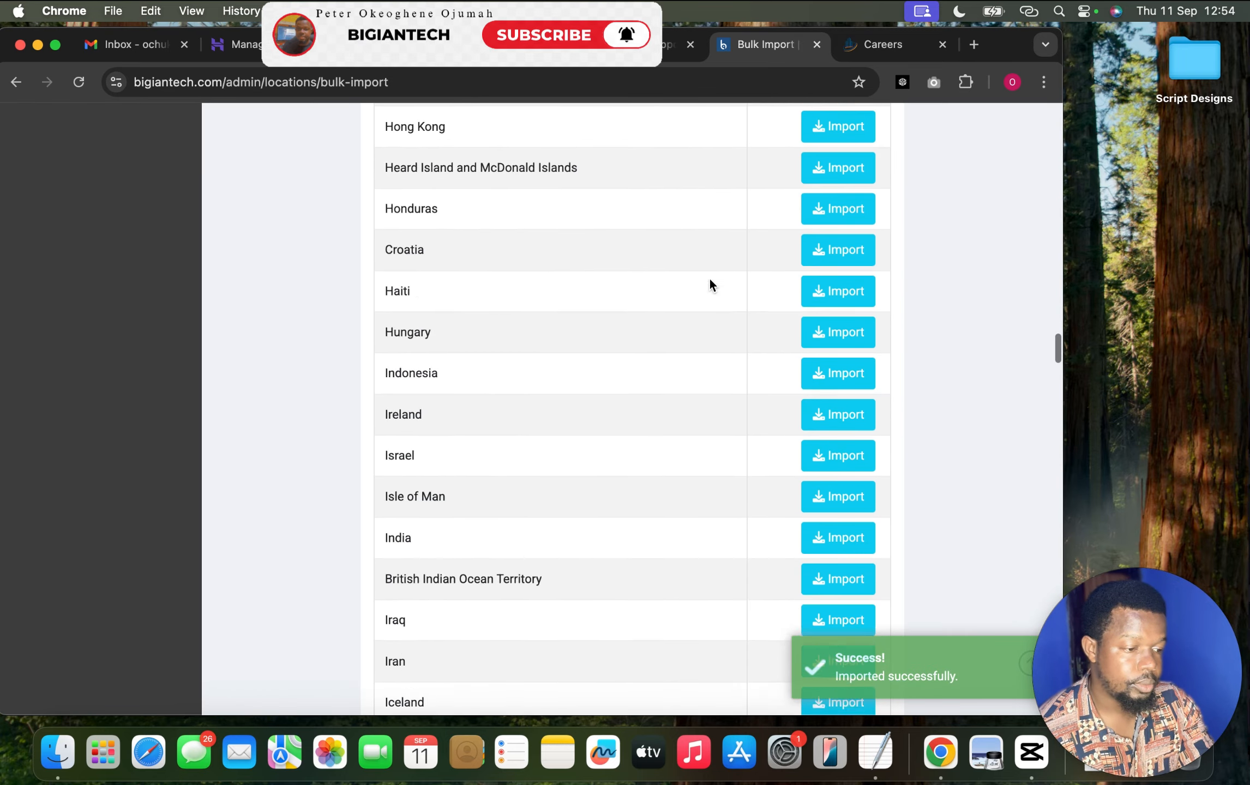
scroll(712, 280, up, 20)
scroll(712, 281, down, 4)
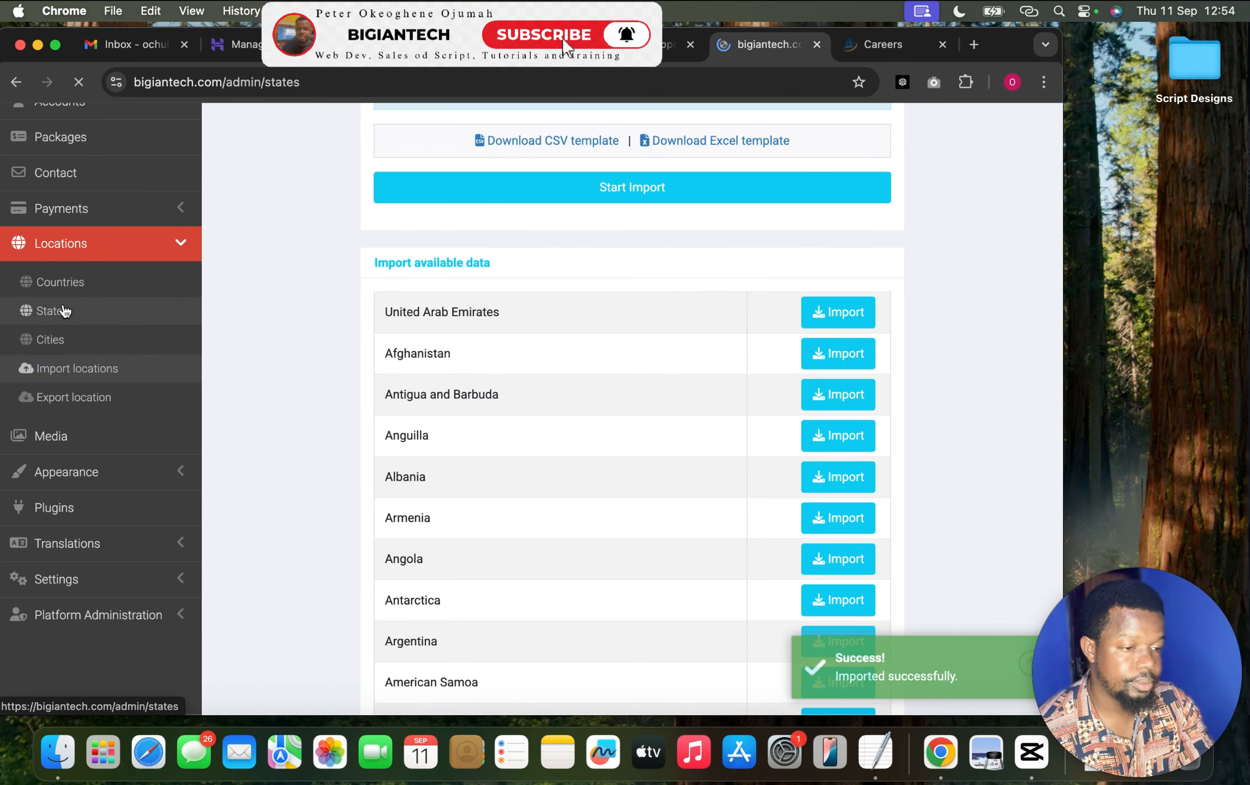
scroll(357, 434, down, 3)
scroll(273, 434, up, 3)
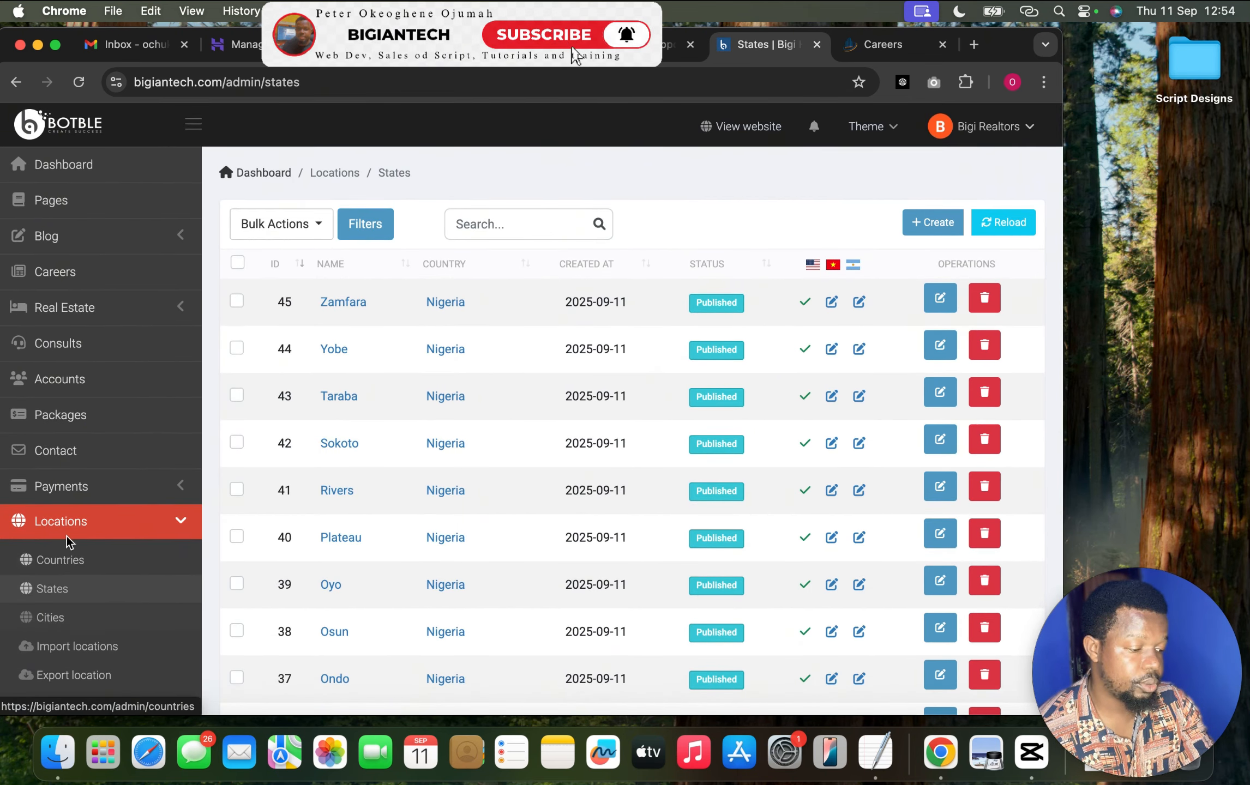
click(62, 384)
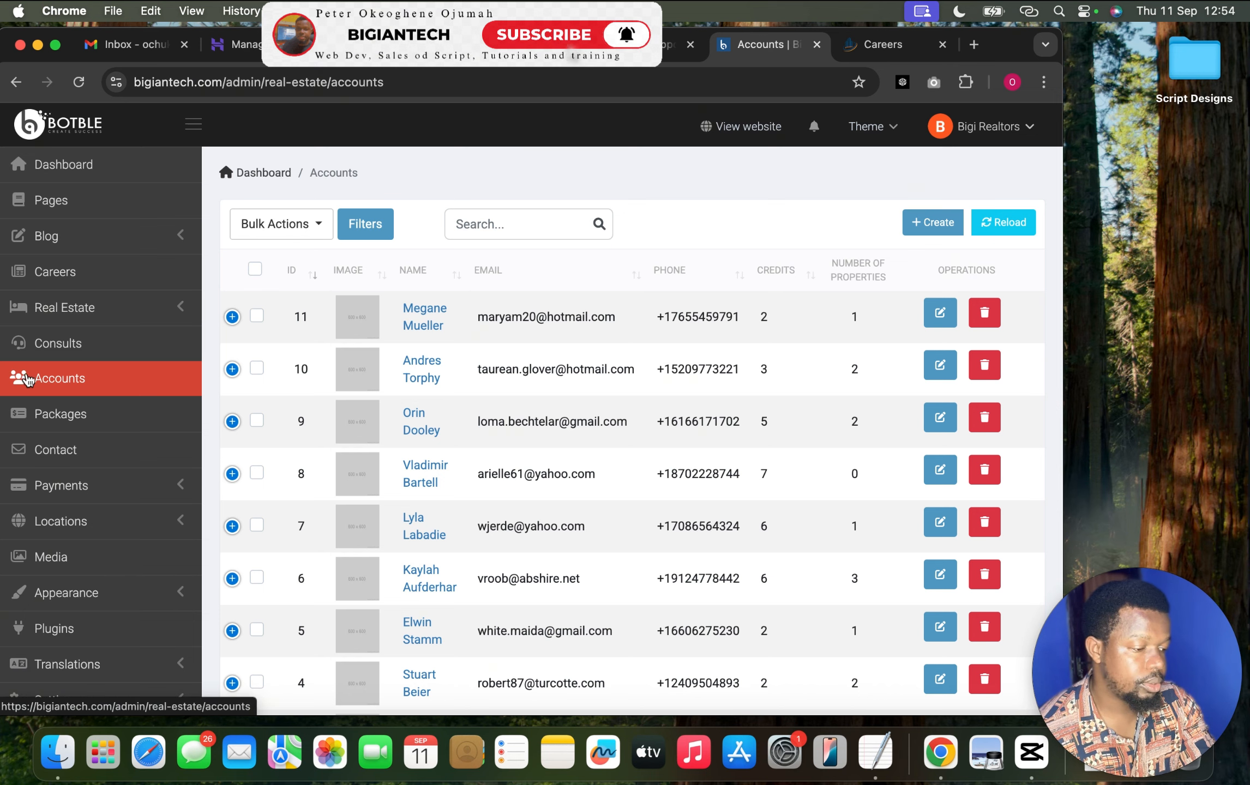
Step: Open Consults, switch to the public Careers page, and widen the browser window to the screen edge
click(59, 351)
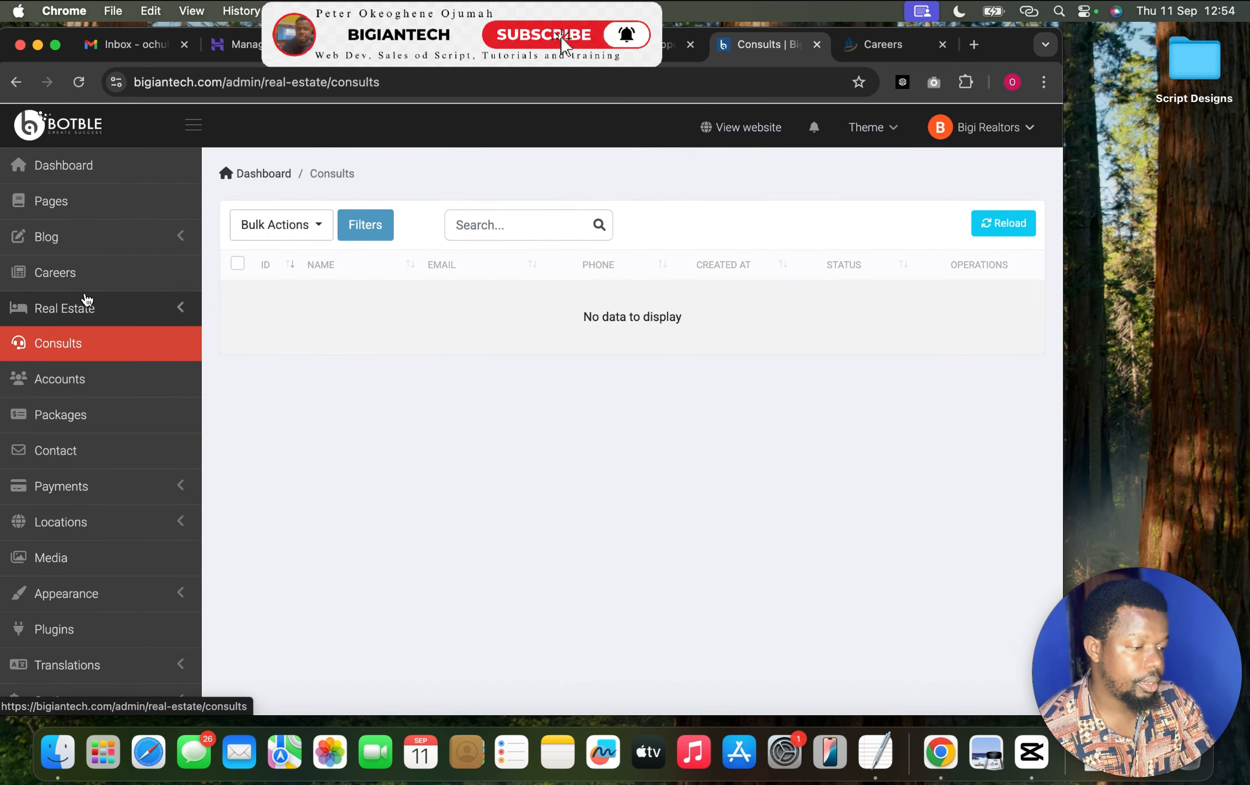
click(879, 42)
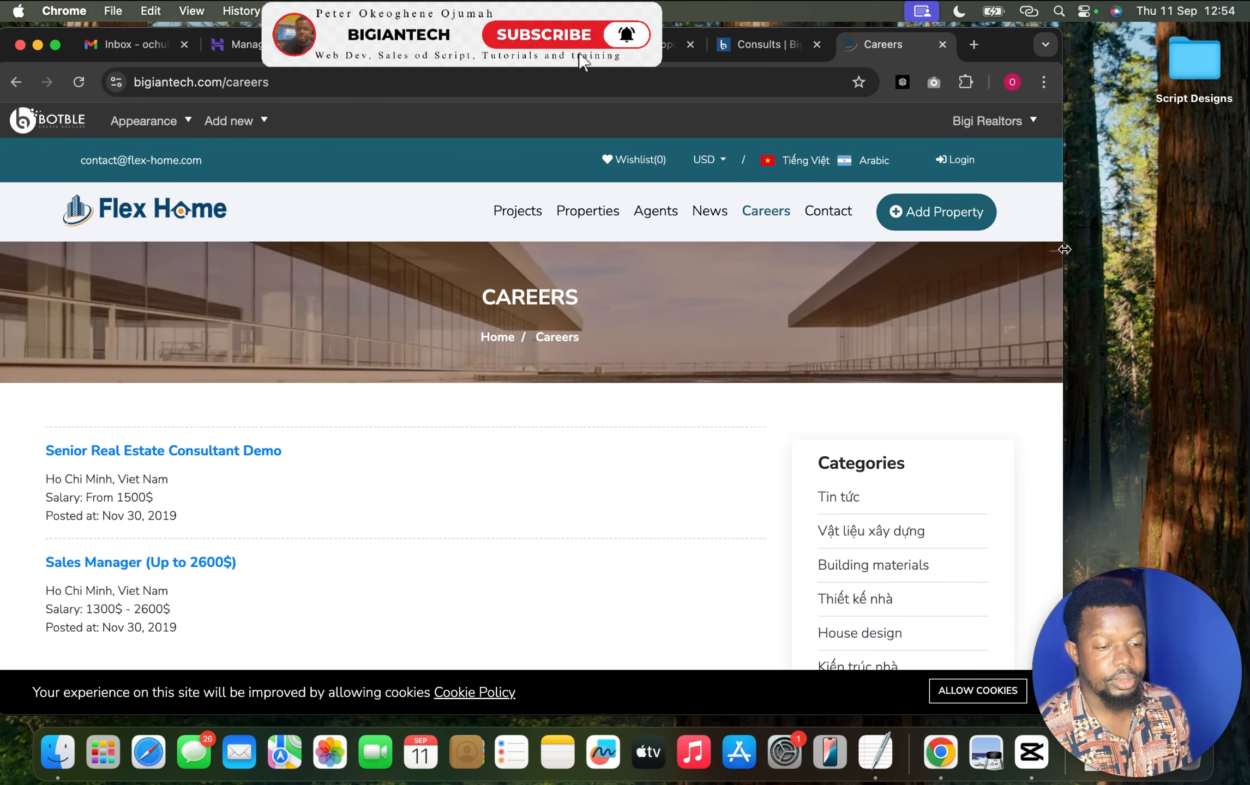
drag(1064, 249, 1246, 250)
mouse_move(1151, 134)
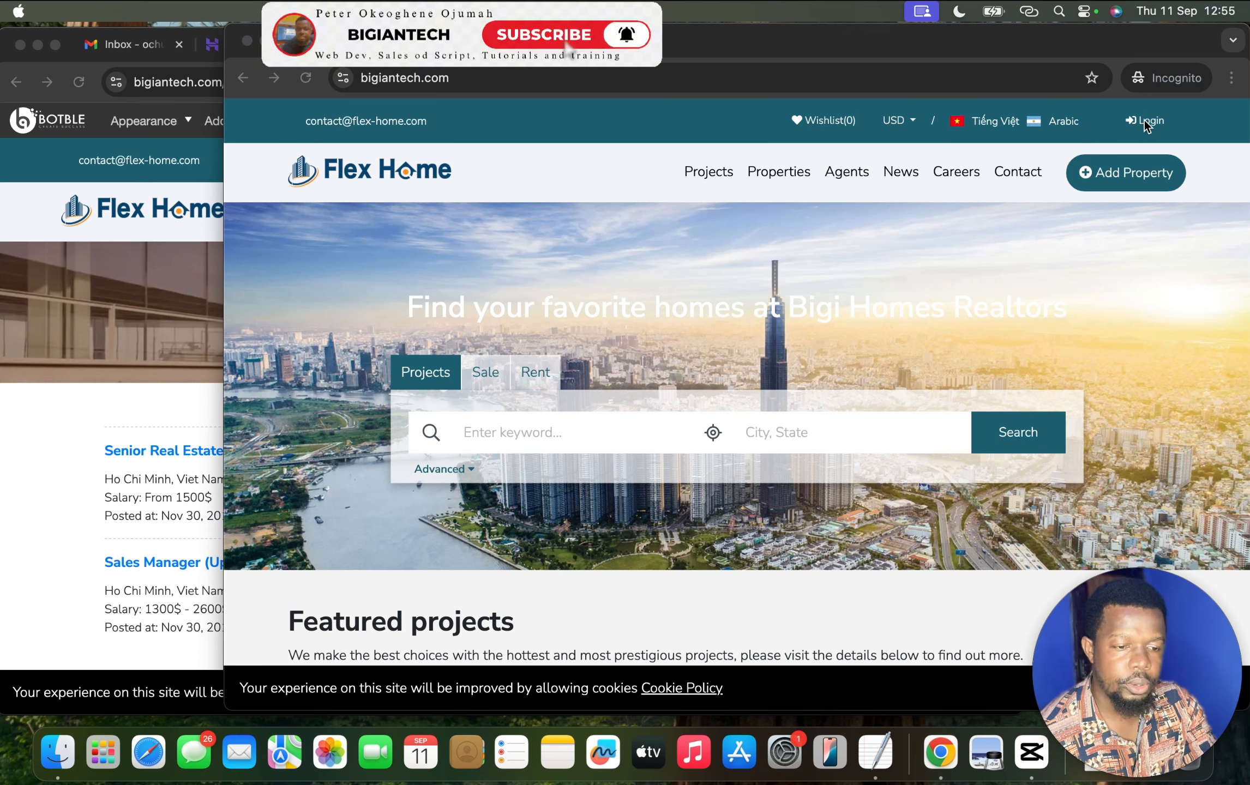
Step: In the private window, complete the registration form and submit the new customer account
click(1190, 172)
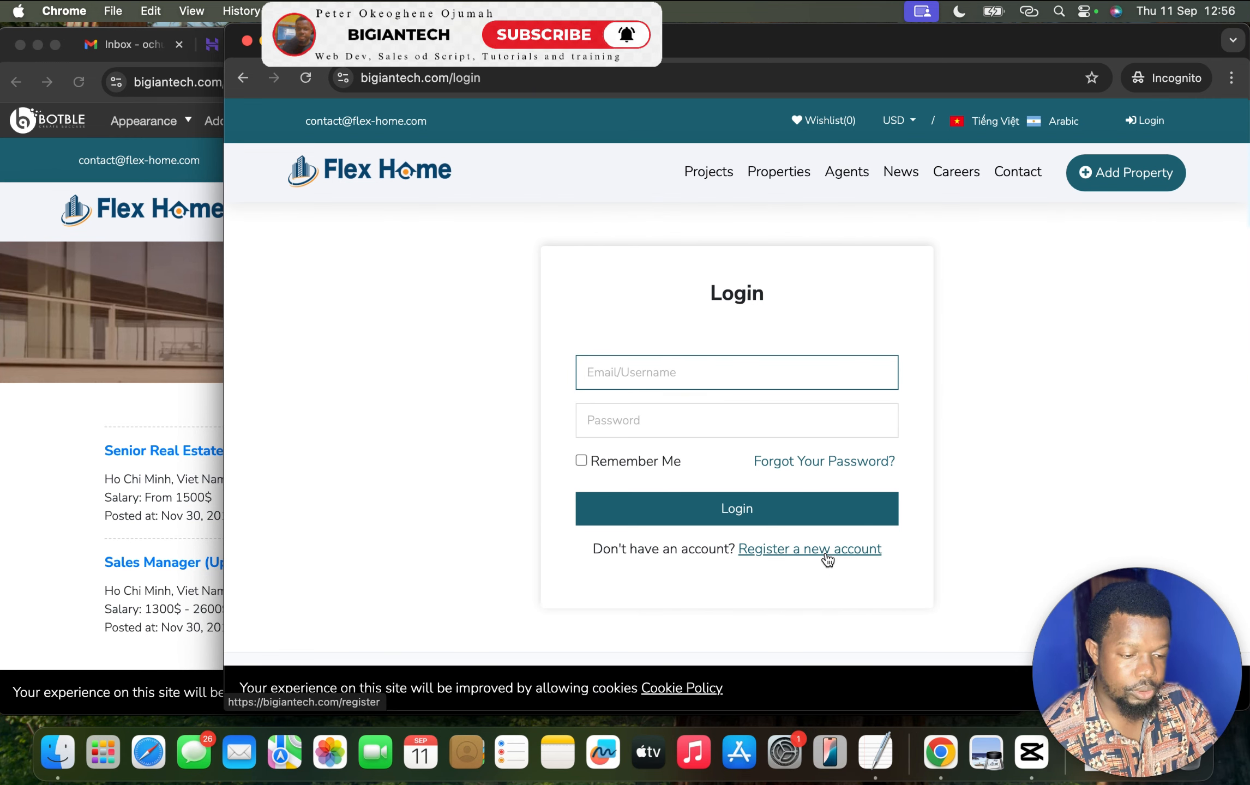
scroll(826, 553, down, 4)
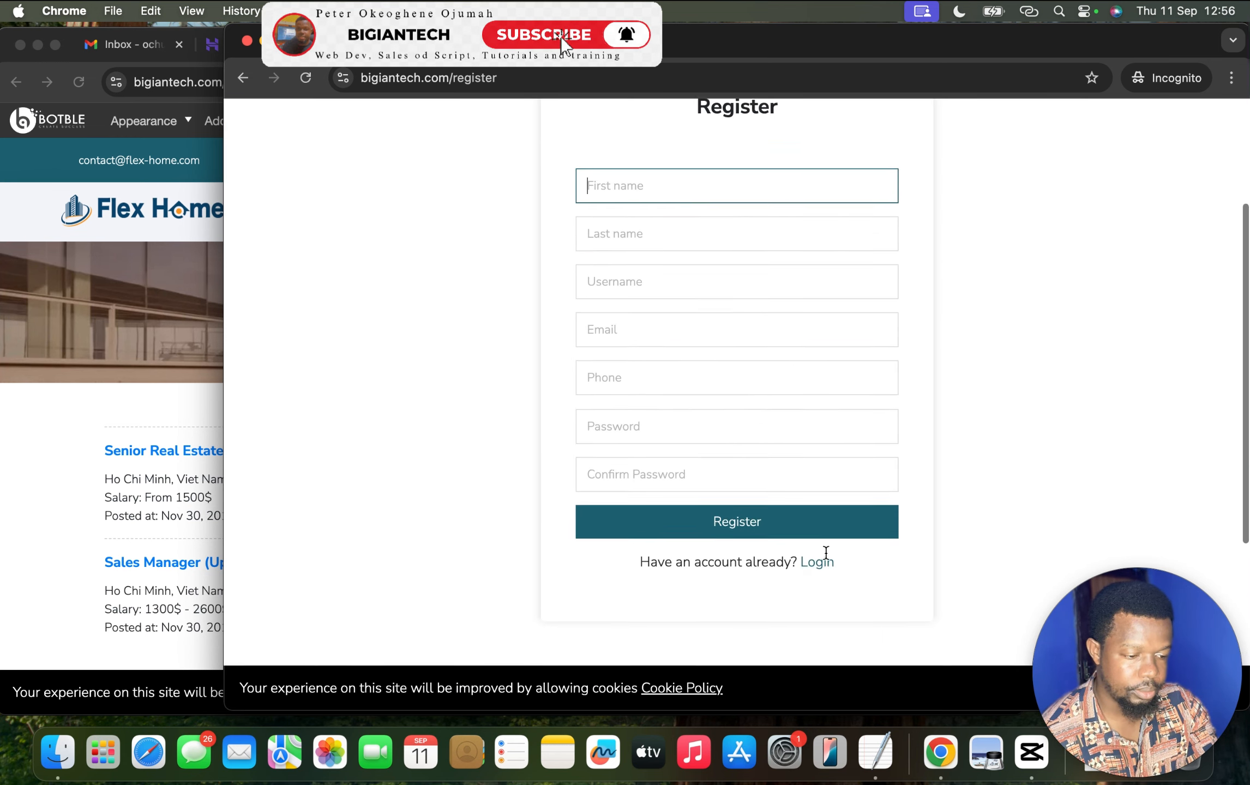
scroll(886, 304, up, 2)
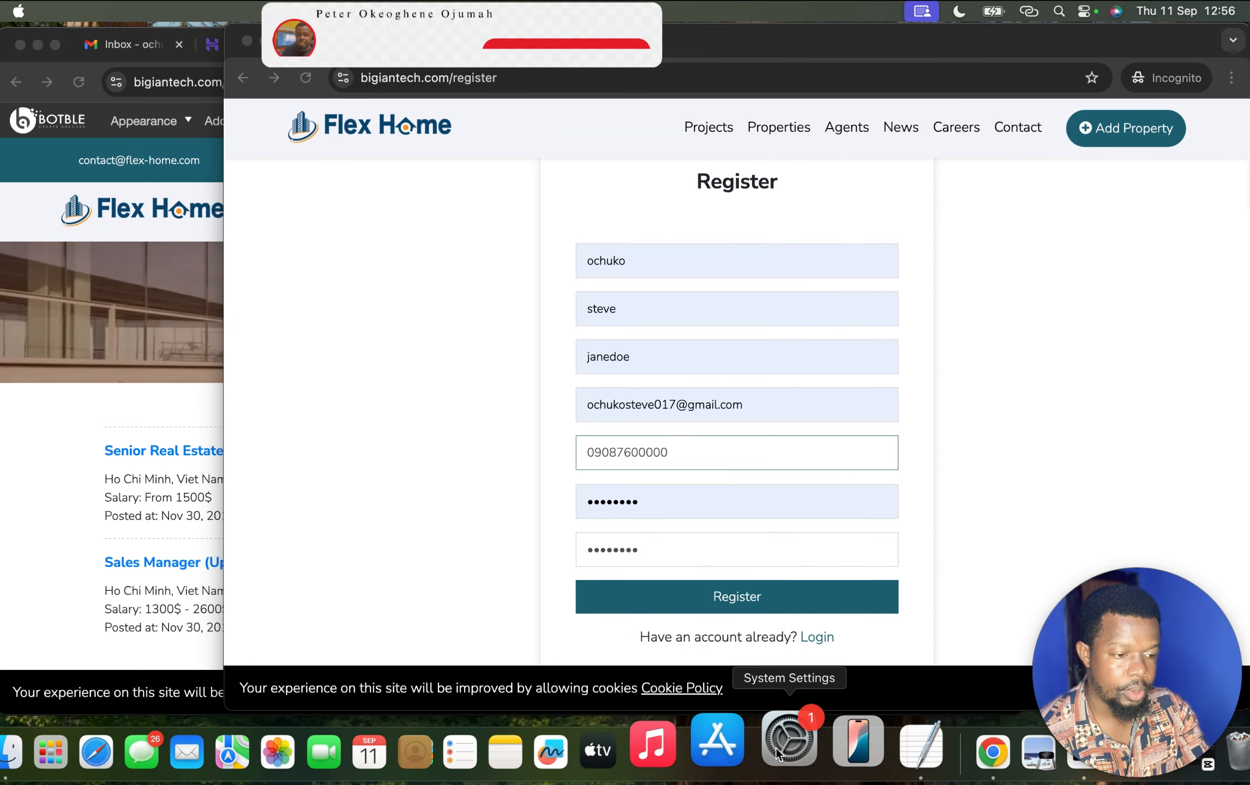
scroll(545, 423, down, 3)
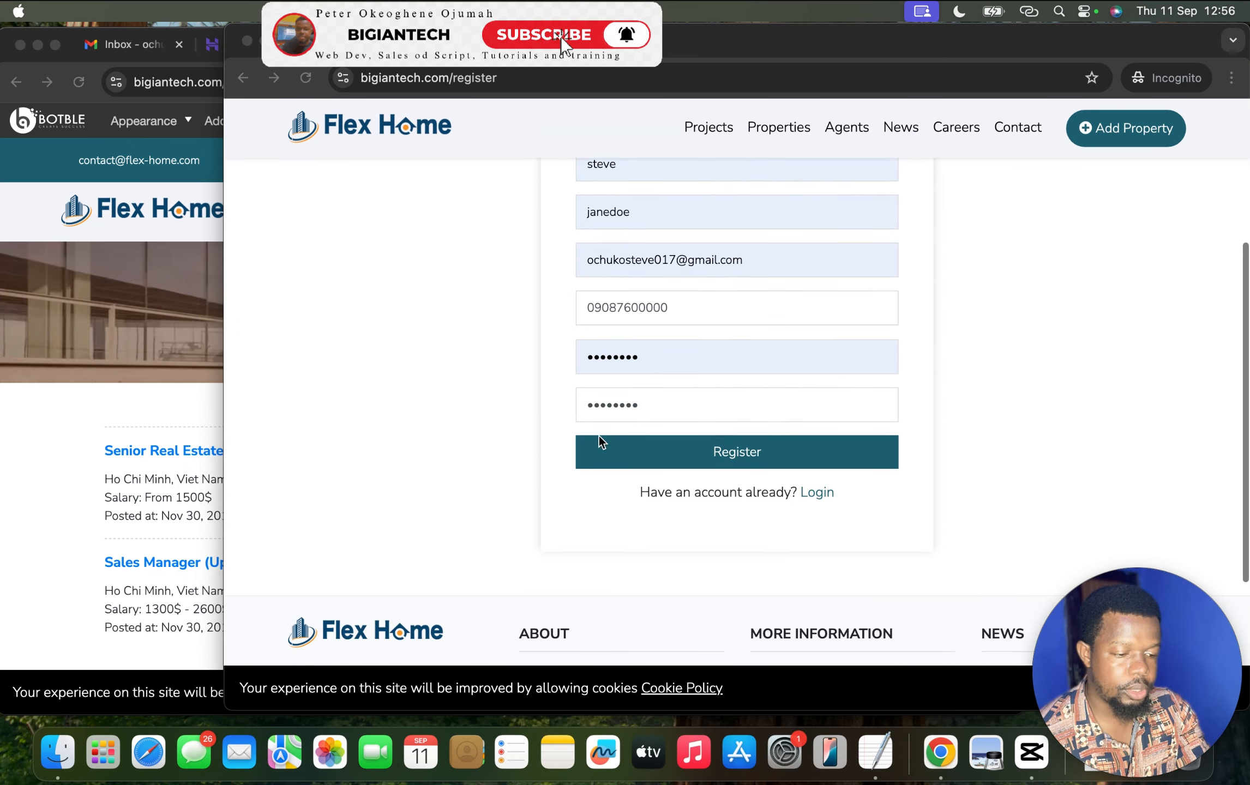
click(682, 455)
click(682, 454)
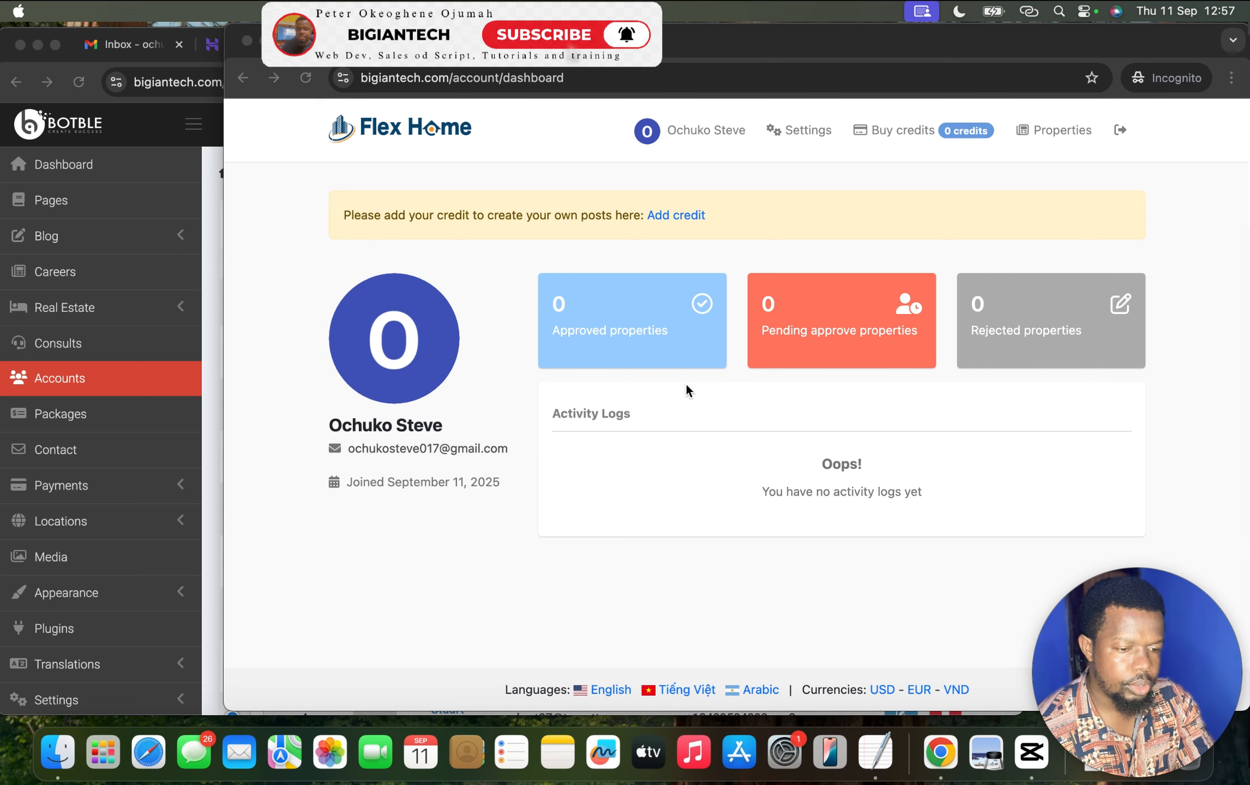
click(134, 379)
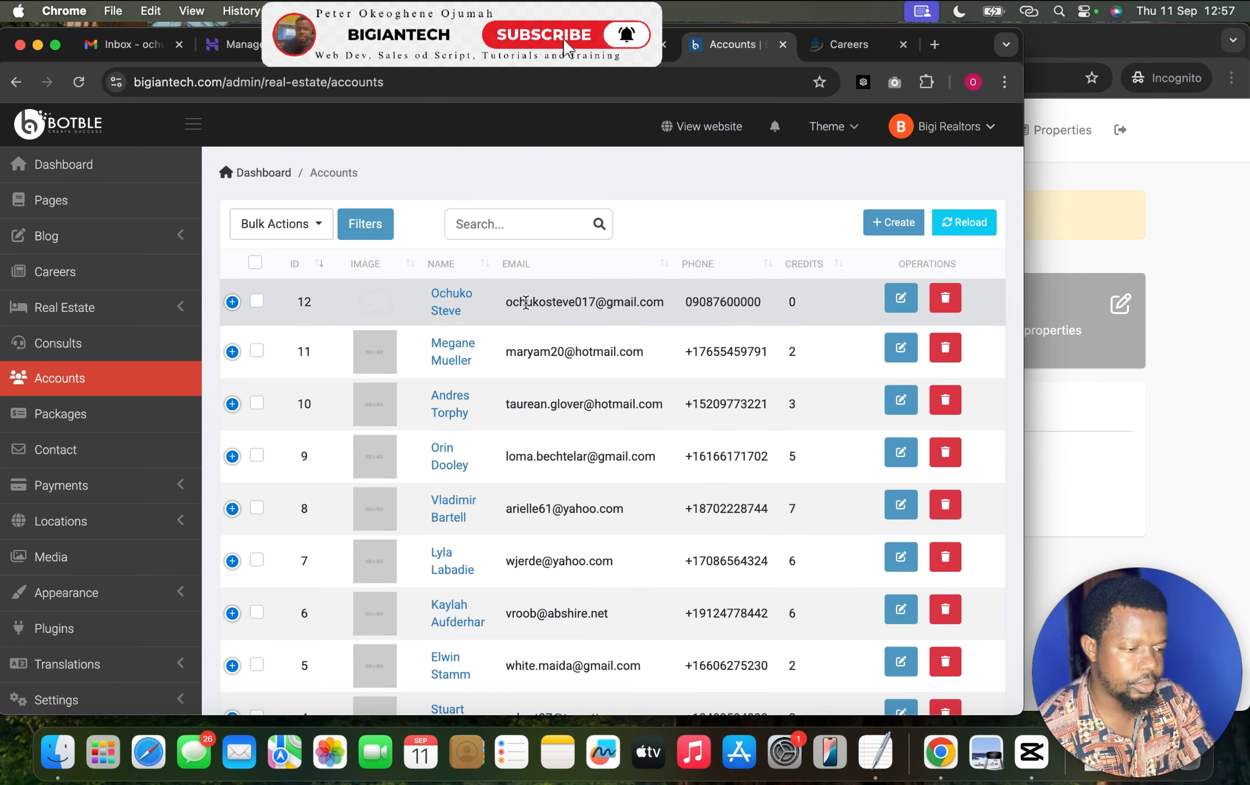
click(233, 303)
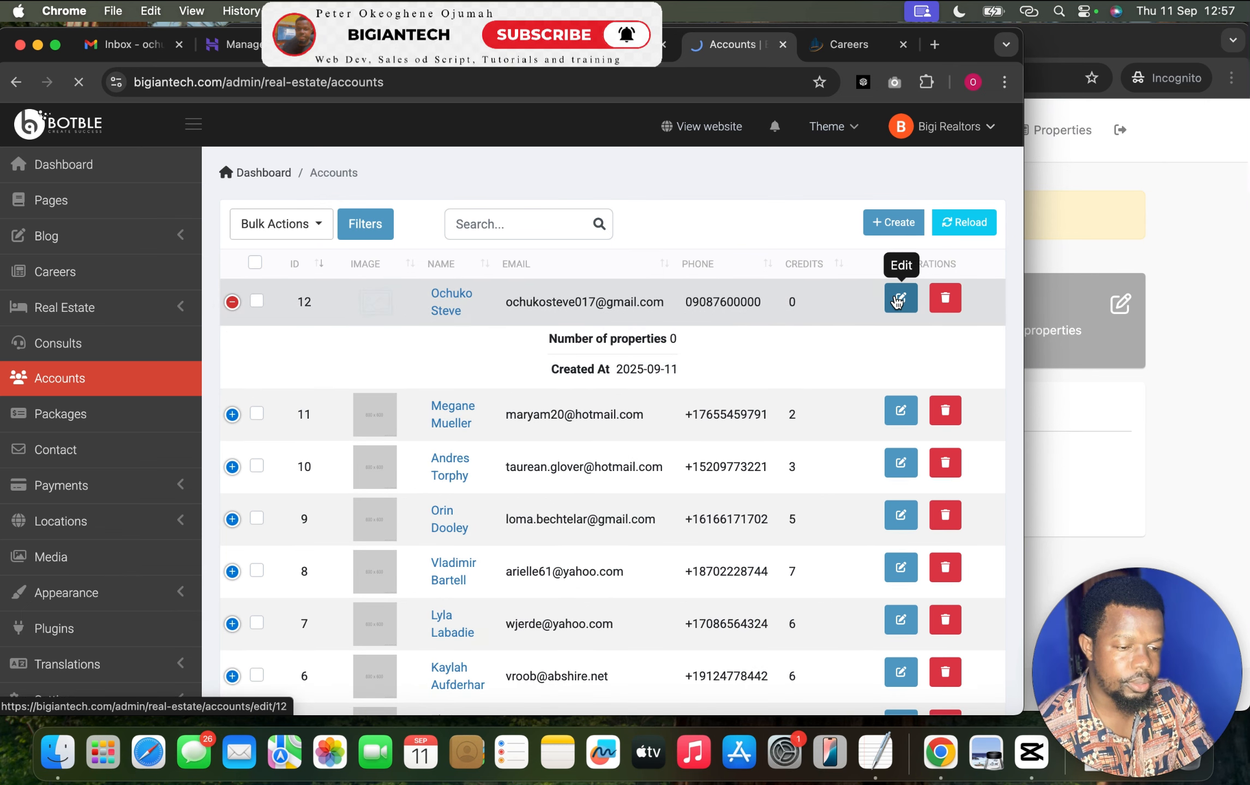
scroll(663, 334, down, 5)
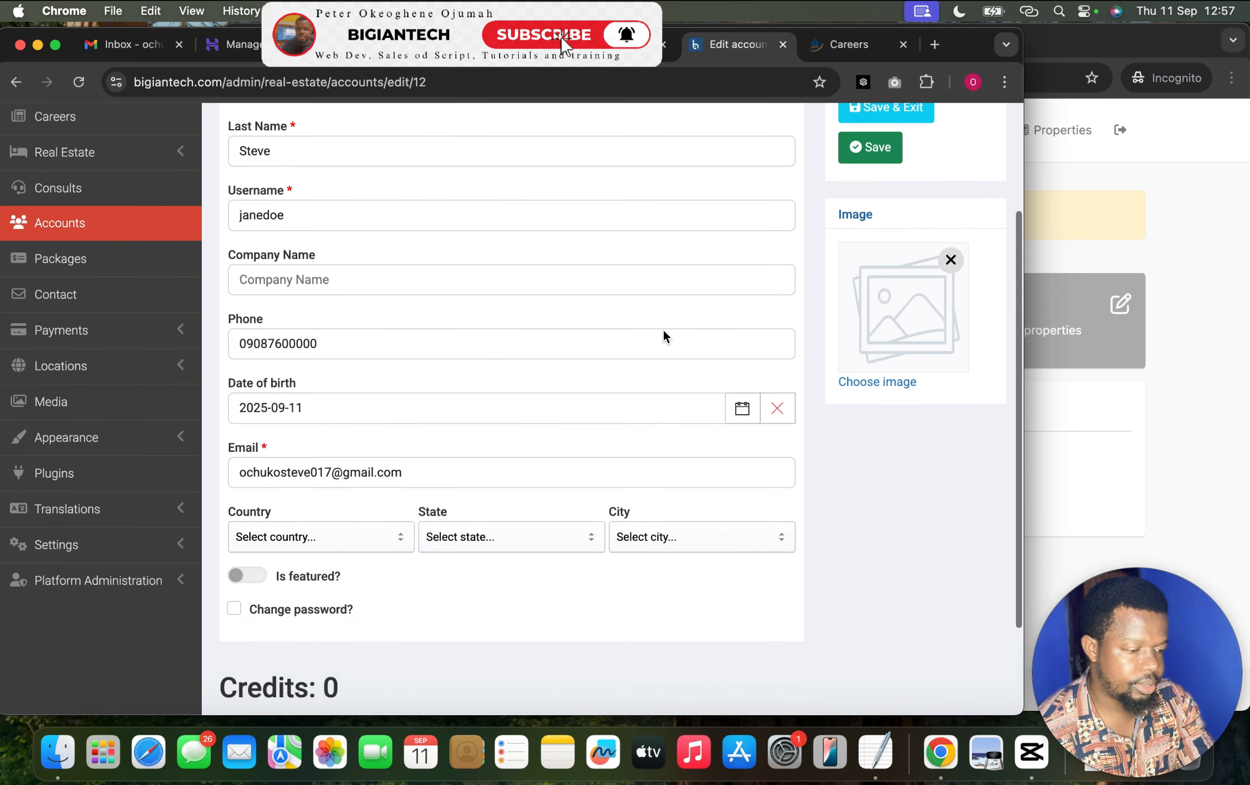
scroll(663, 333, down, 1)
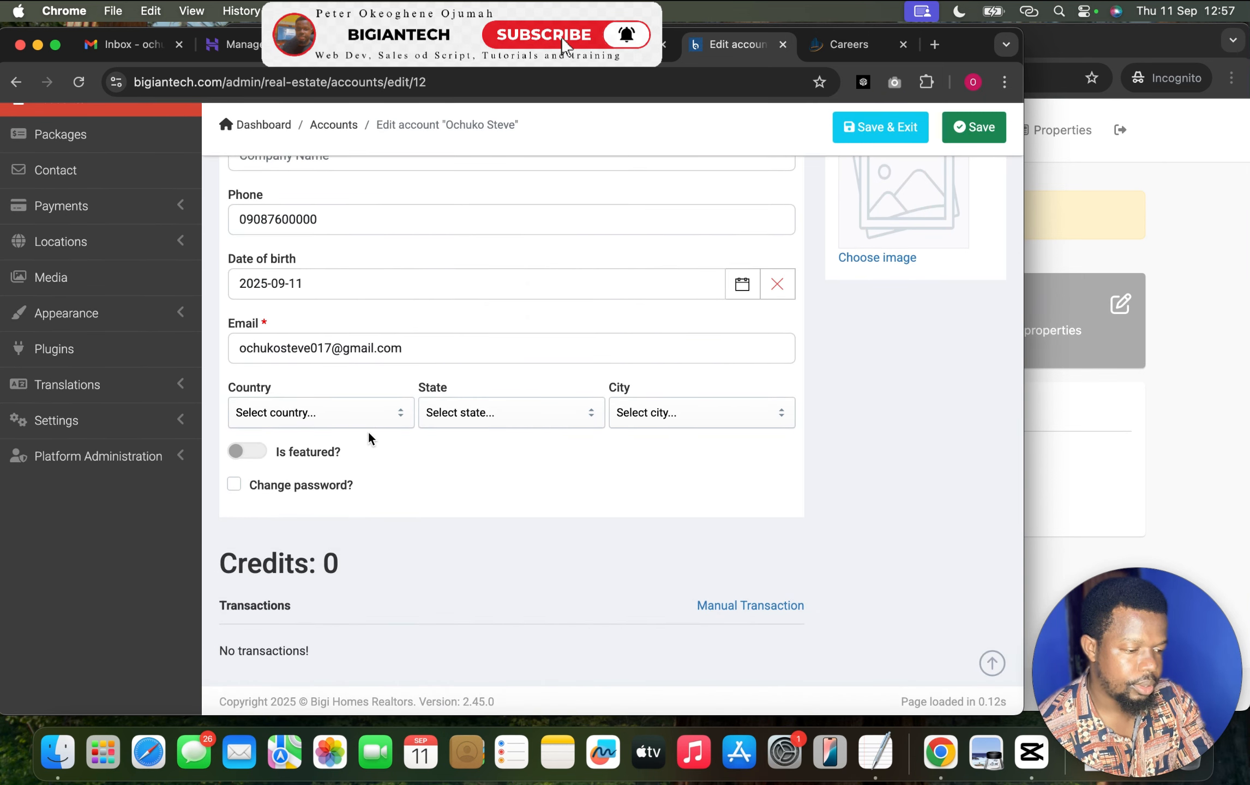
scroll(408, 514, up, 1)
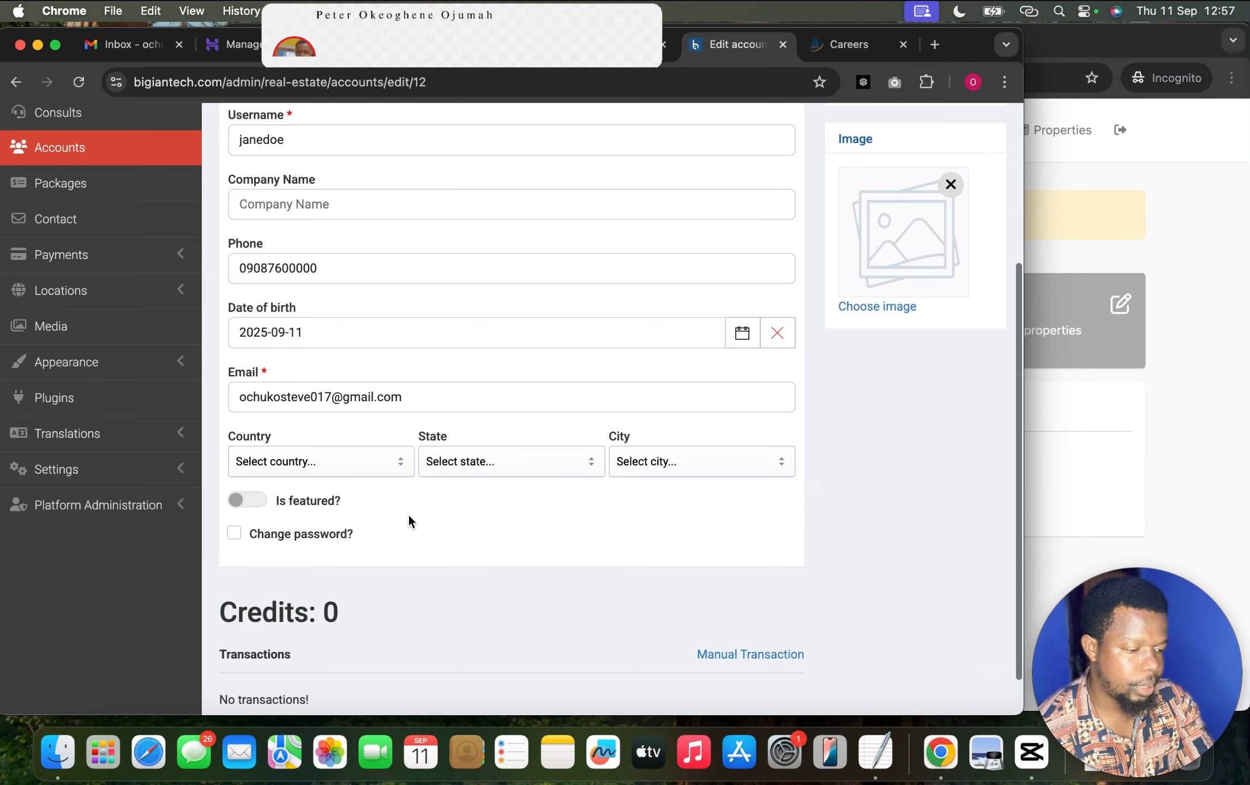
scroll(408, 521, down, 1)
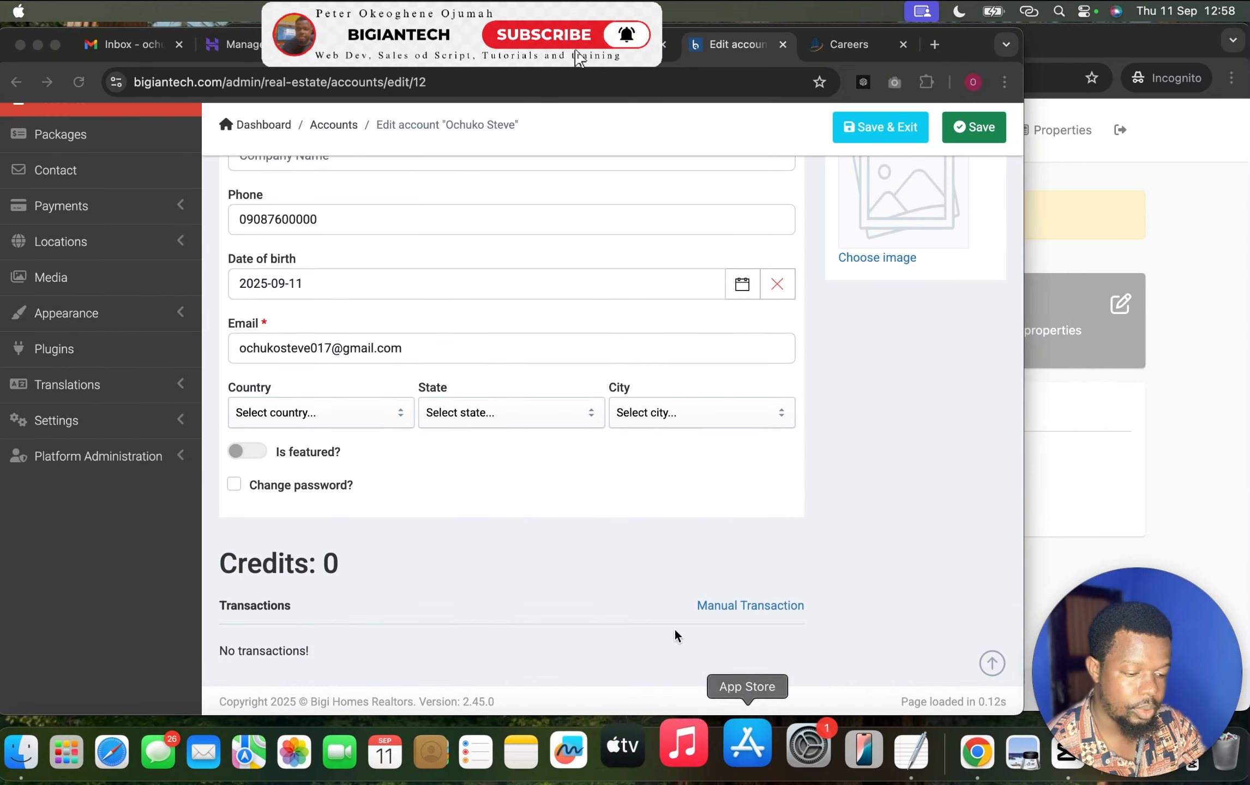
scroll(599, 548, up, 3)
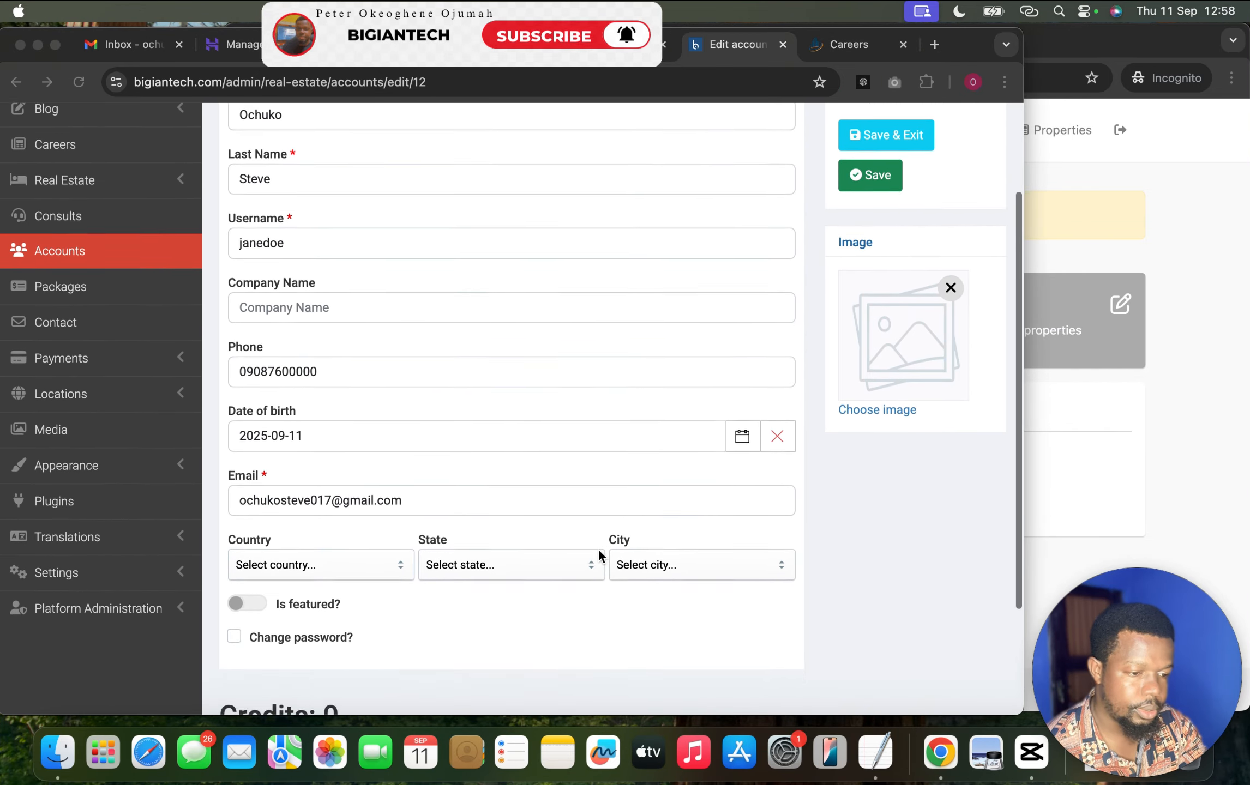
scroll(598, 549, up, 2)
click(1195, 435)
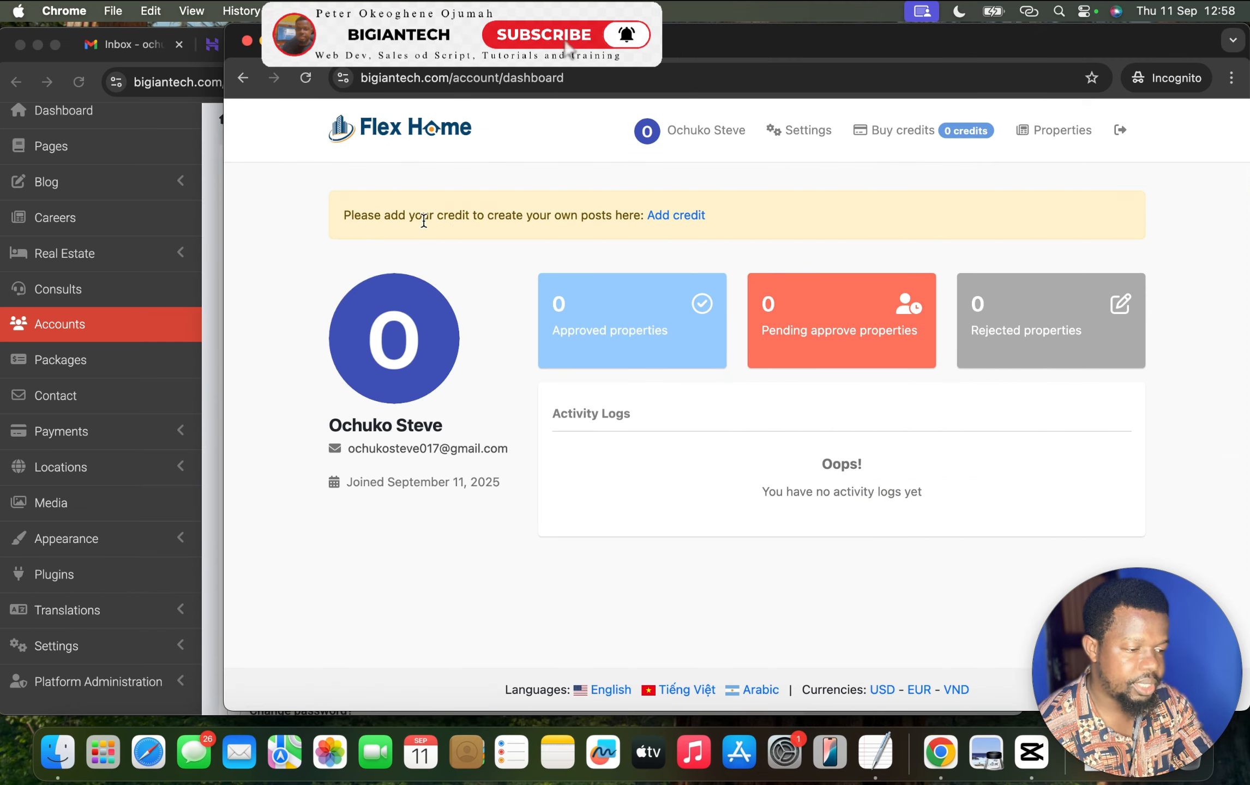
Step: Purchase the Free First Post package from the customer's packages page
mouse_move(380, 384)
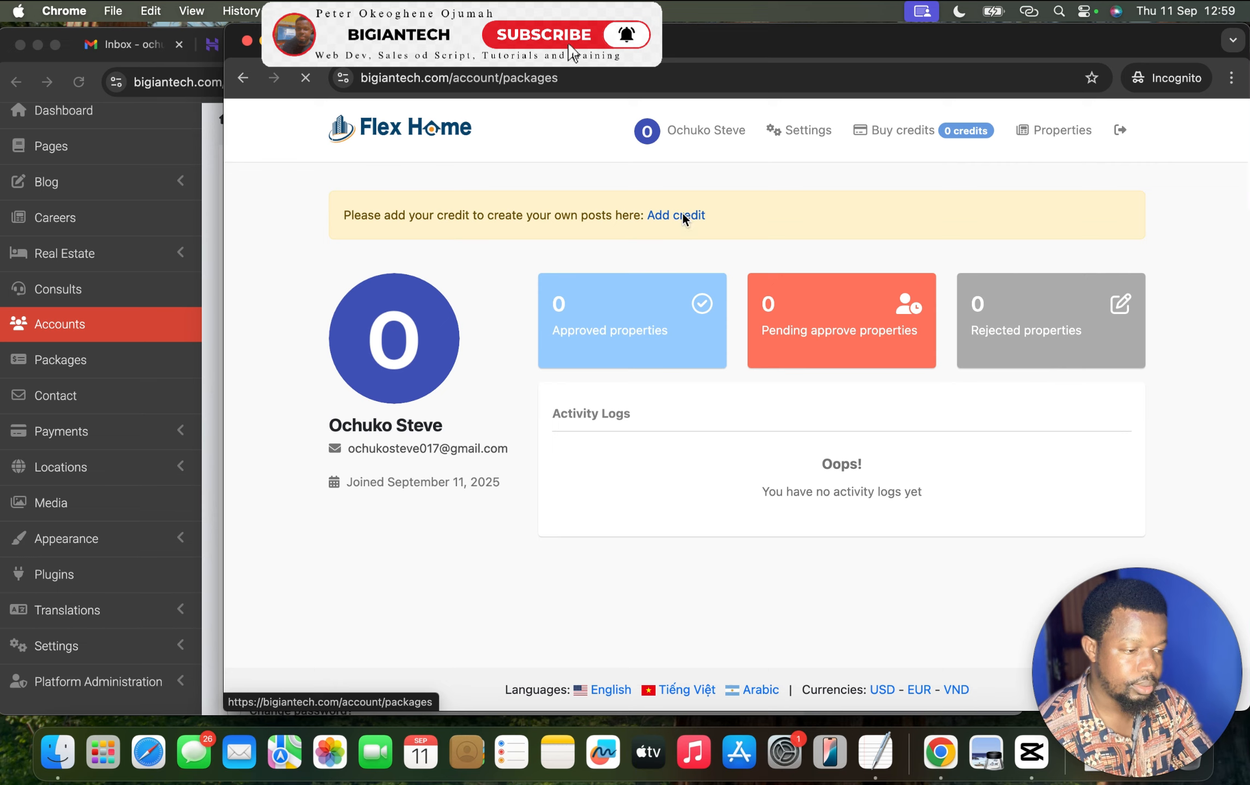
scroll(518, 347, down, 2)
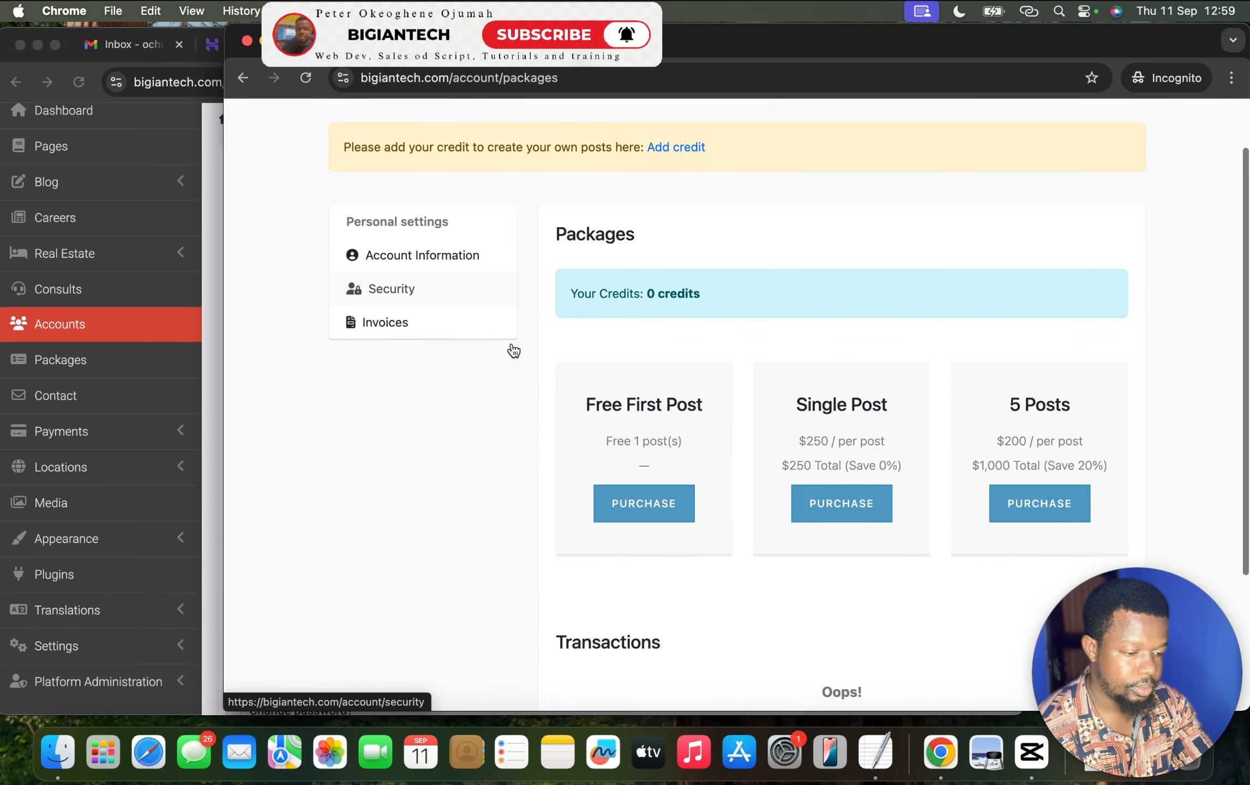
scroll(512, 346, down, 3)
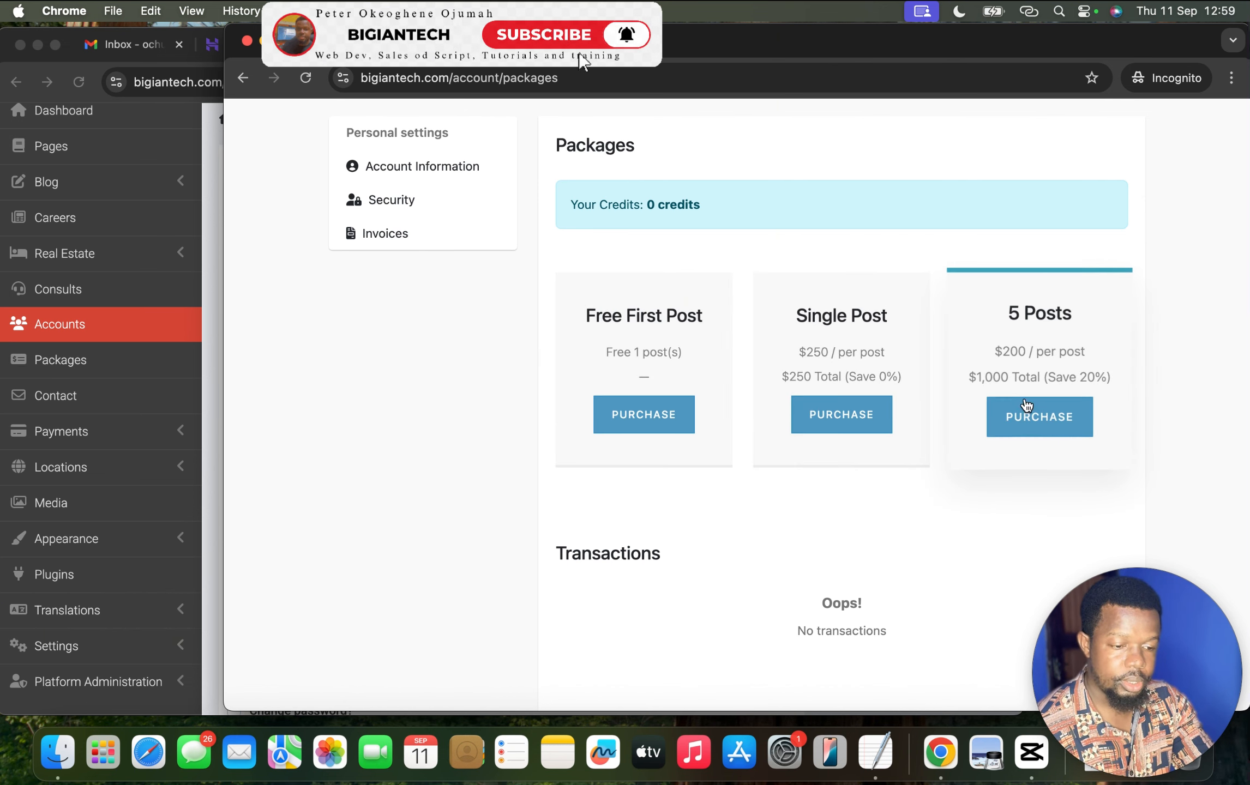
click(633, 425)
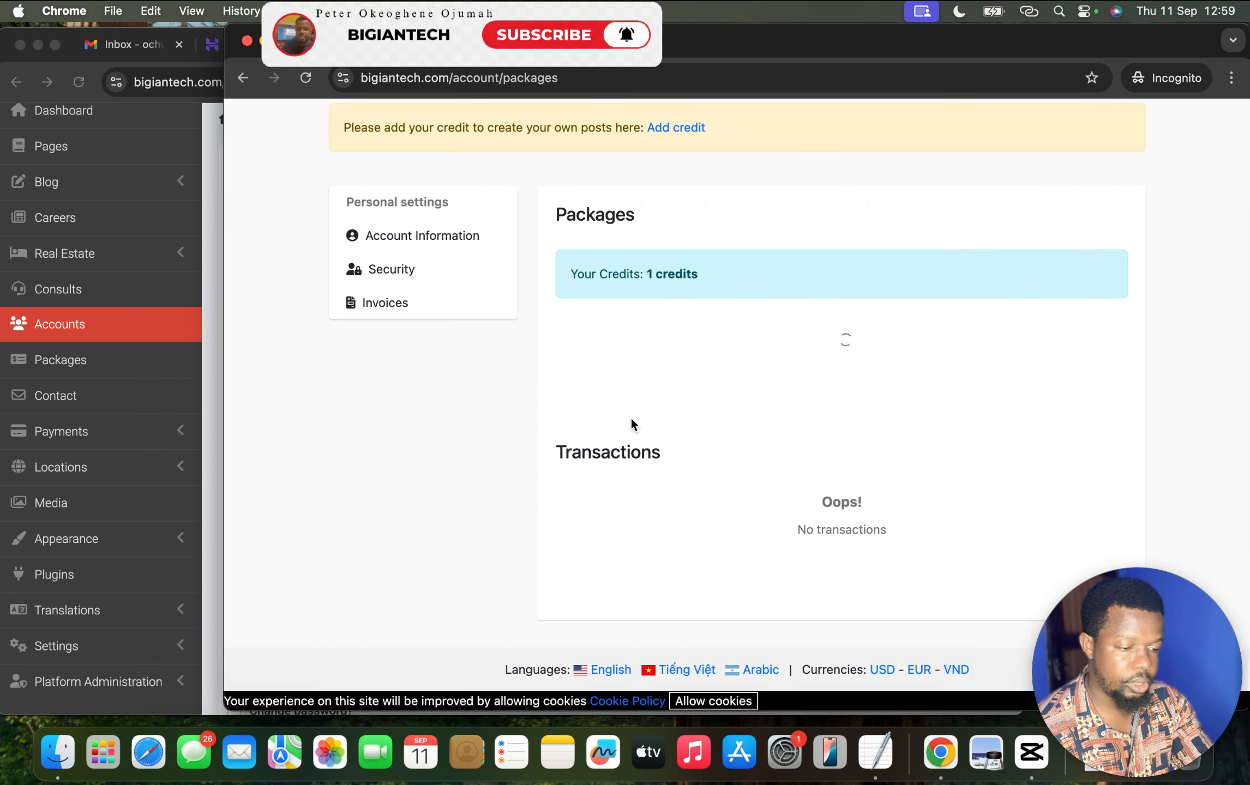
Step: Check the Packages list in the admin, then return to the customer's packages page
scroll(714, 471, down, 2)
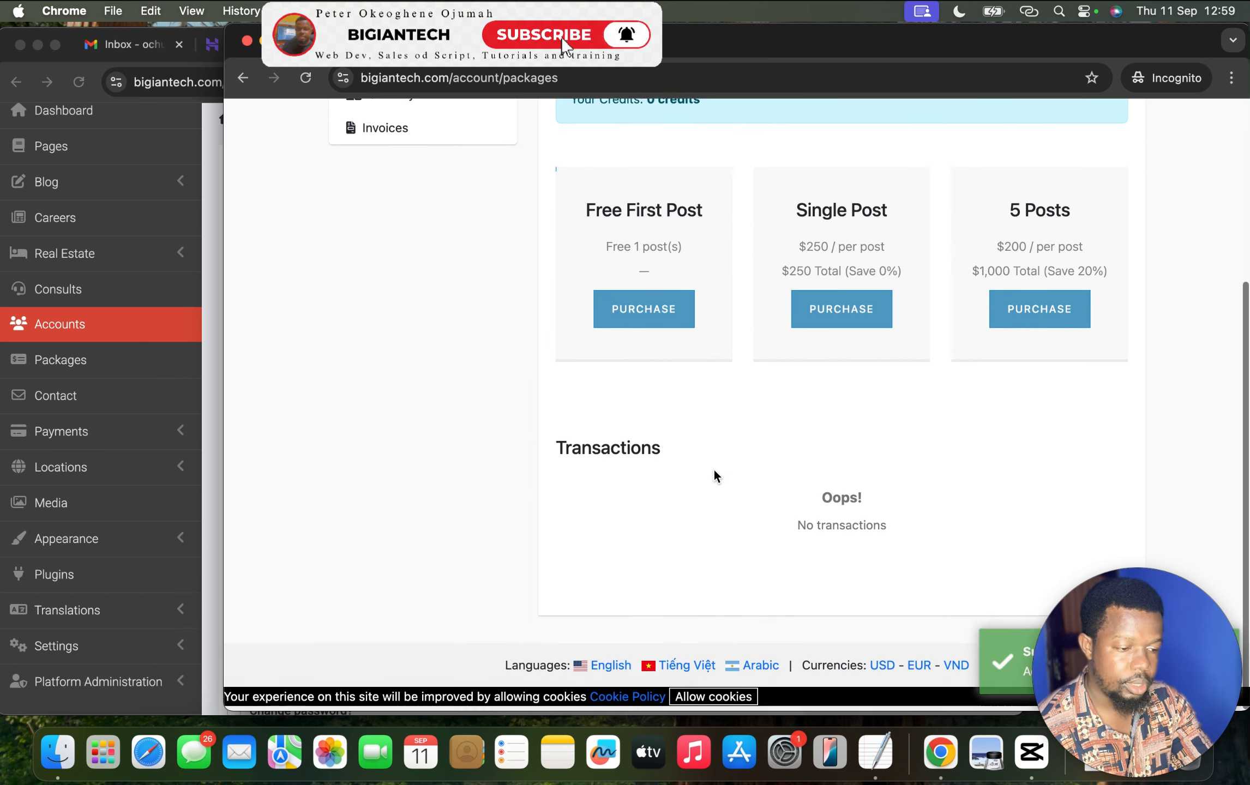
scroll(714, 469, up, 1)
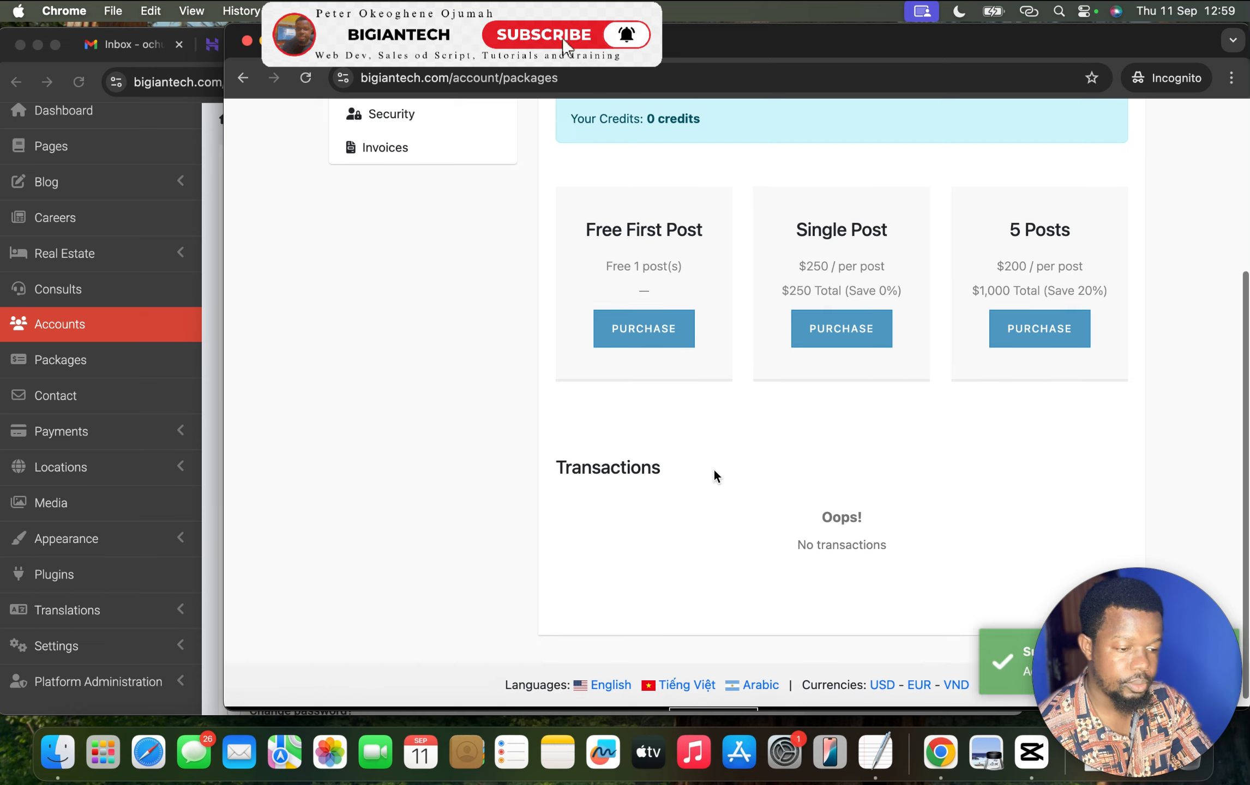
click(72, 363)
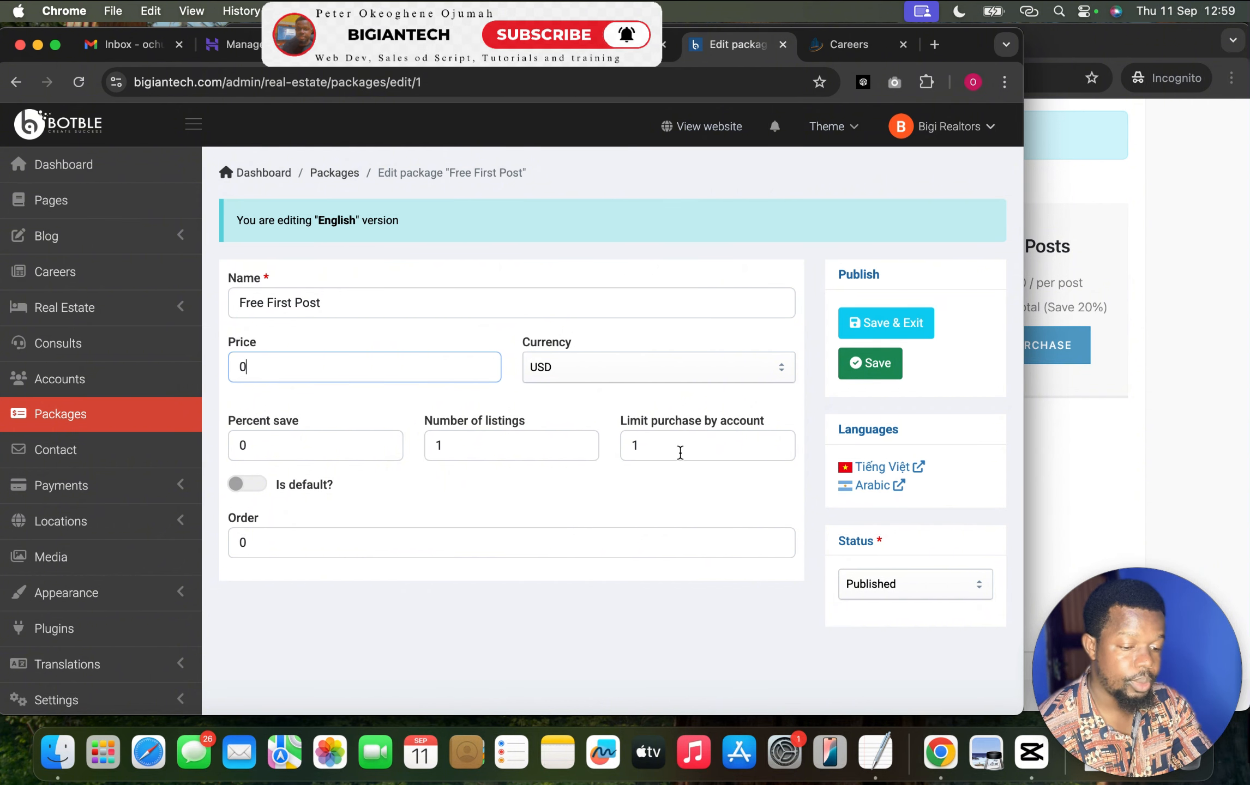
click(1111, 425)
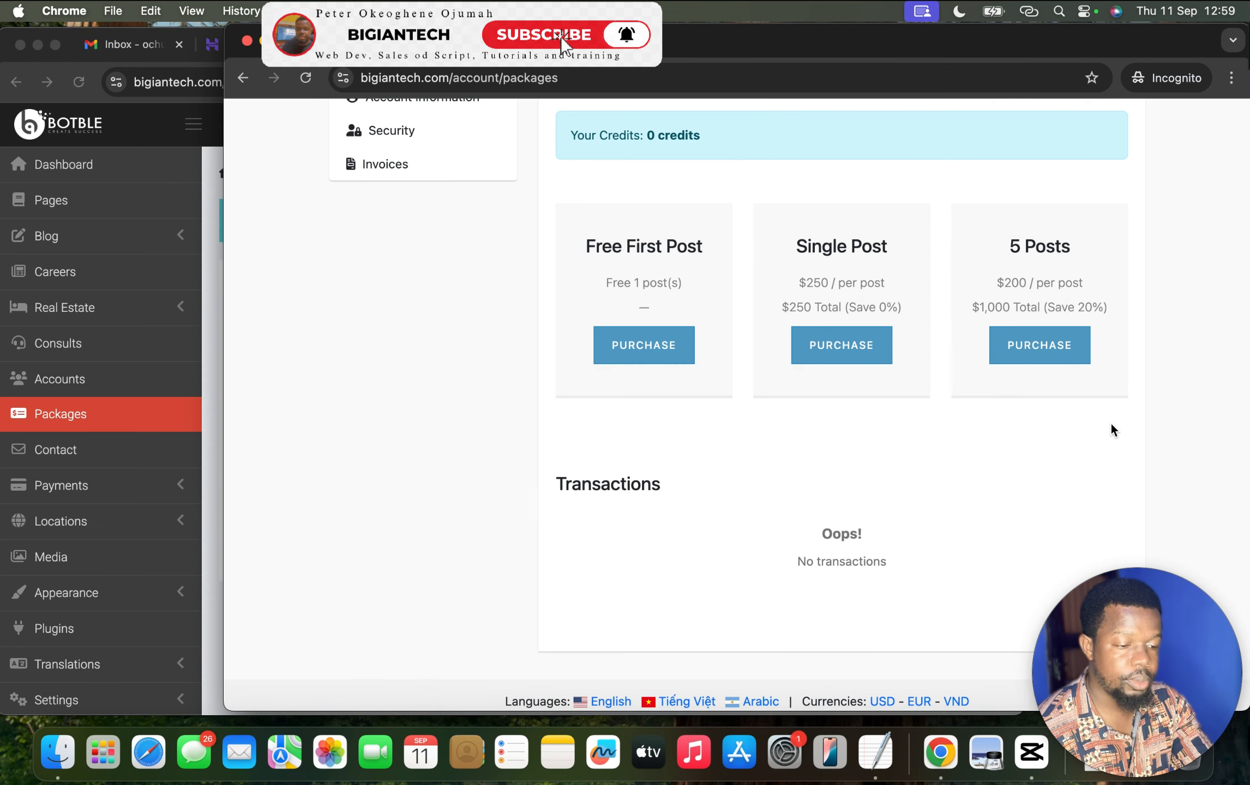
Step: Buy the Single Post package (1 credit, 250.00 USD) and pay by Bank transfer
click(847, 357)
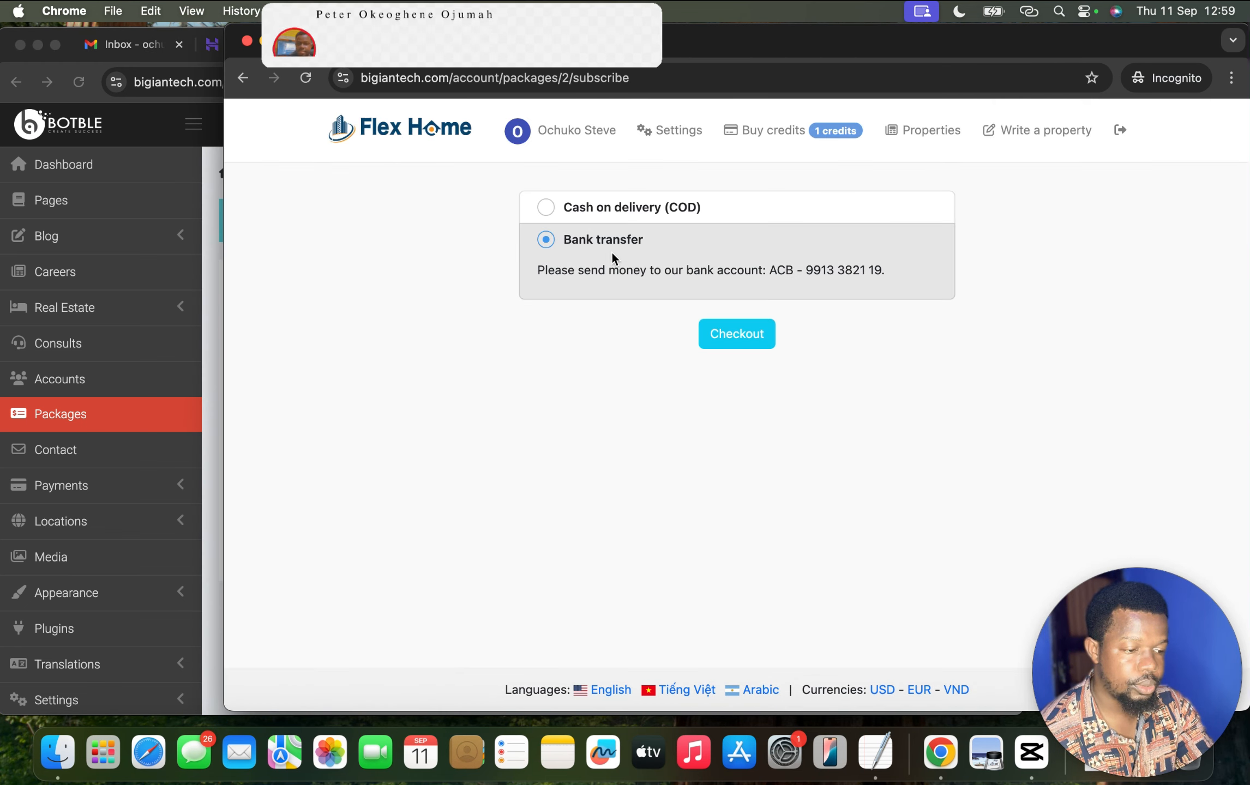
click(547, 209)
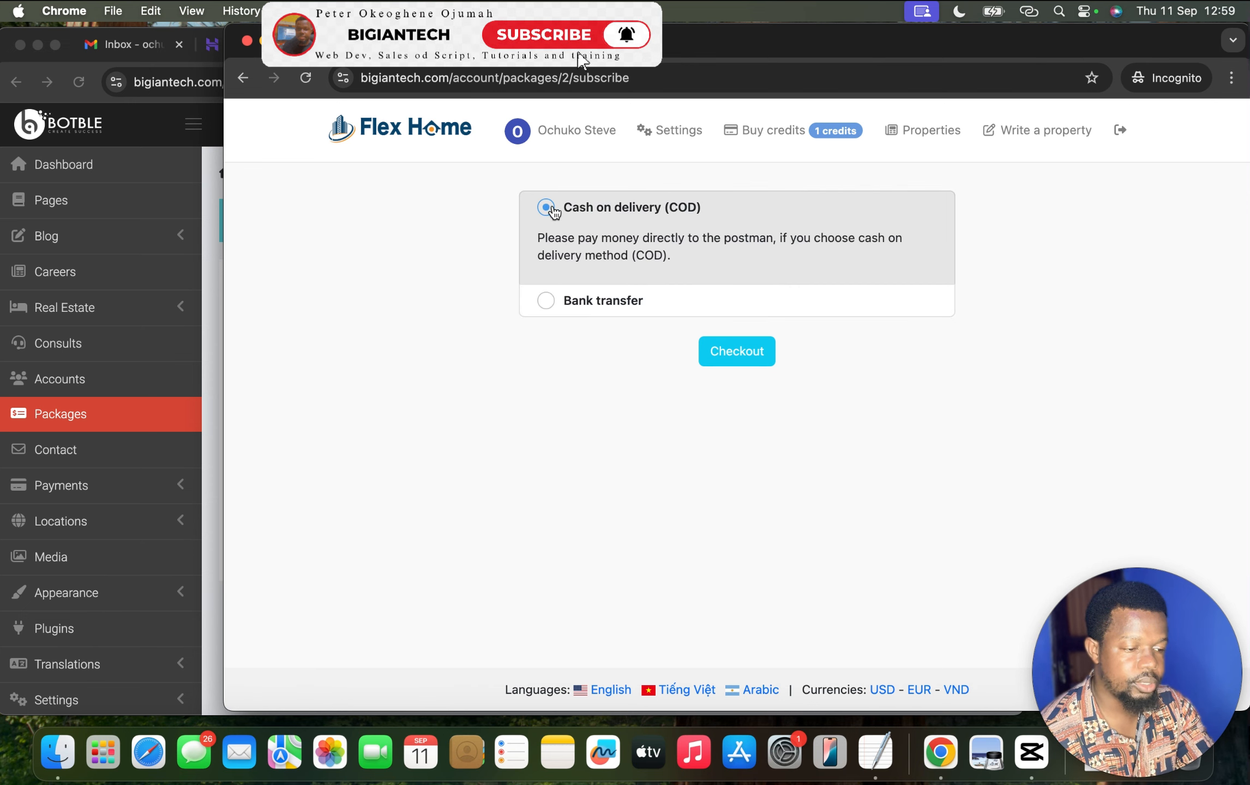
click(545, 300)
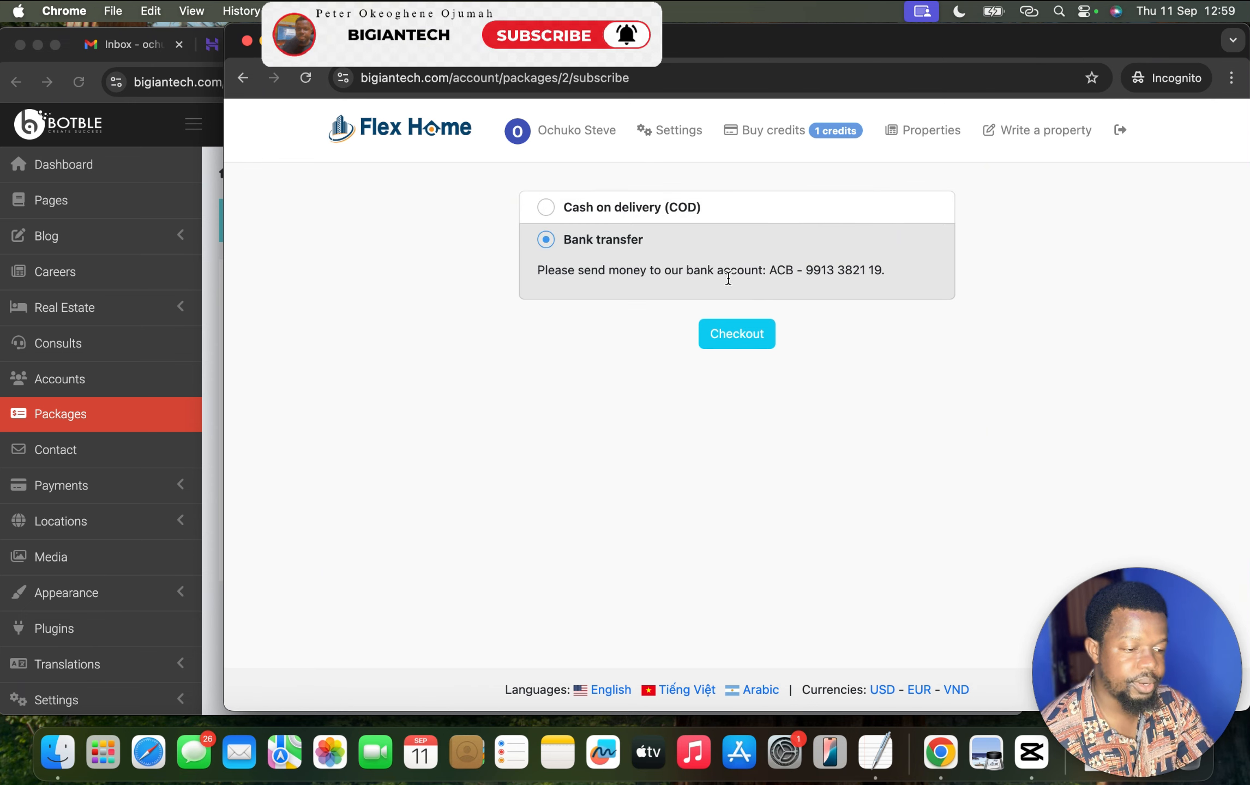
click(731, 338)
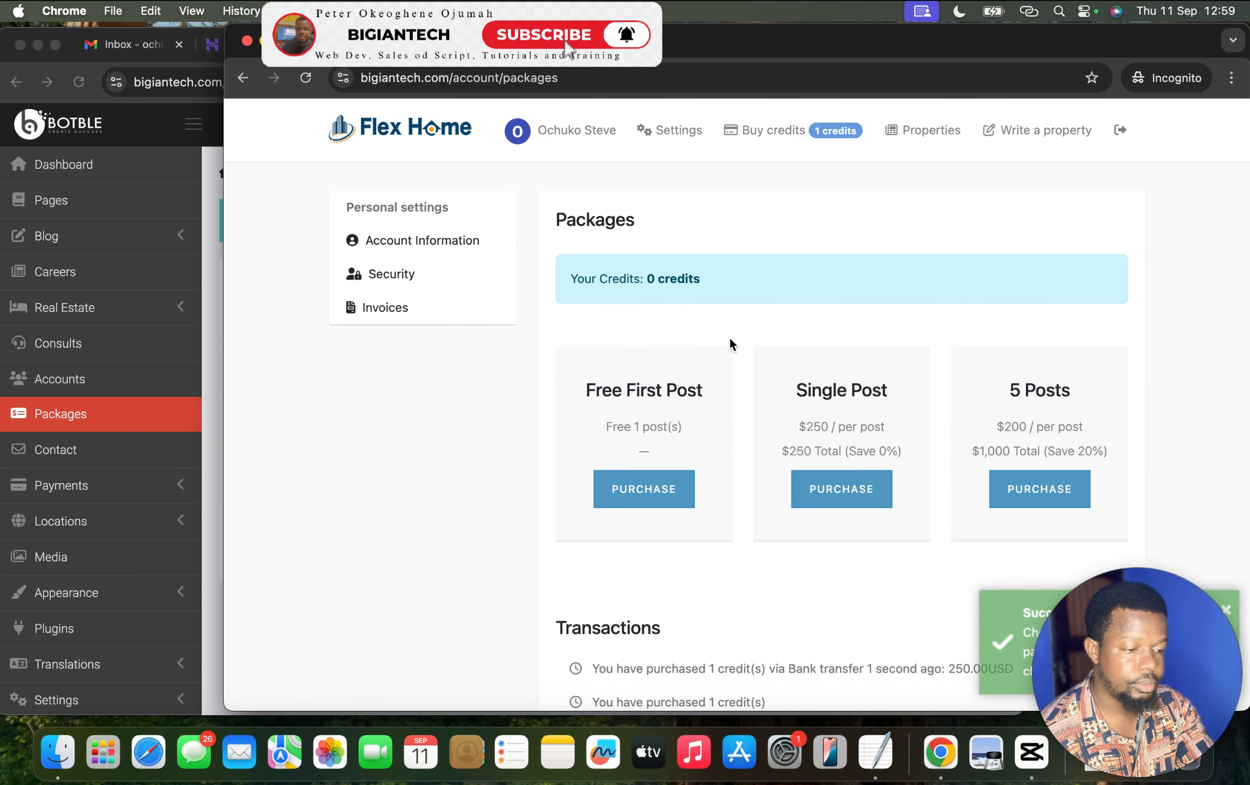
scroll(729, 340, down, 3)
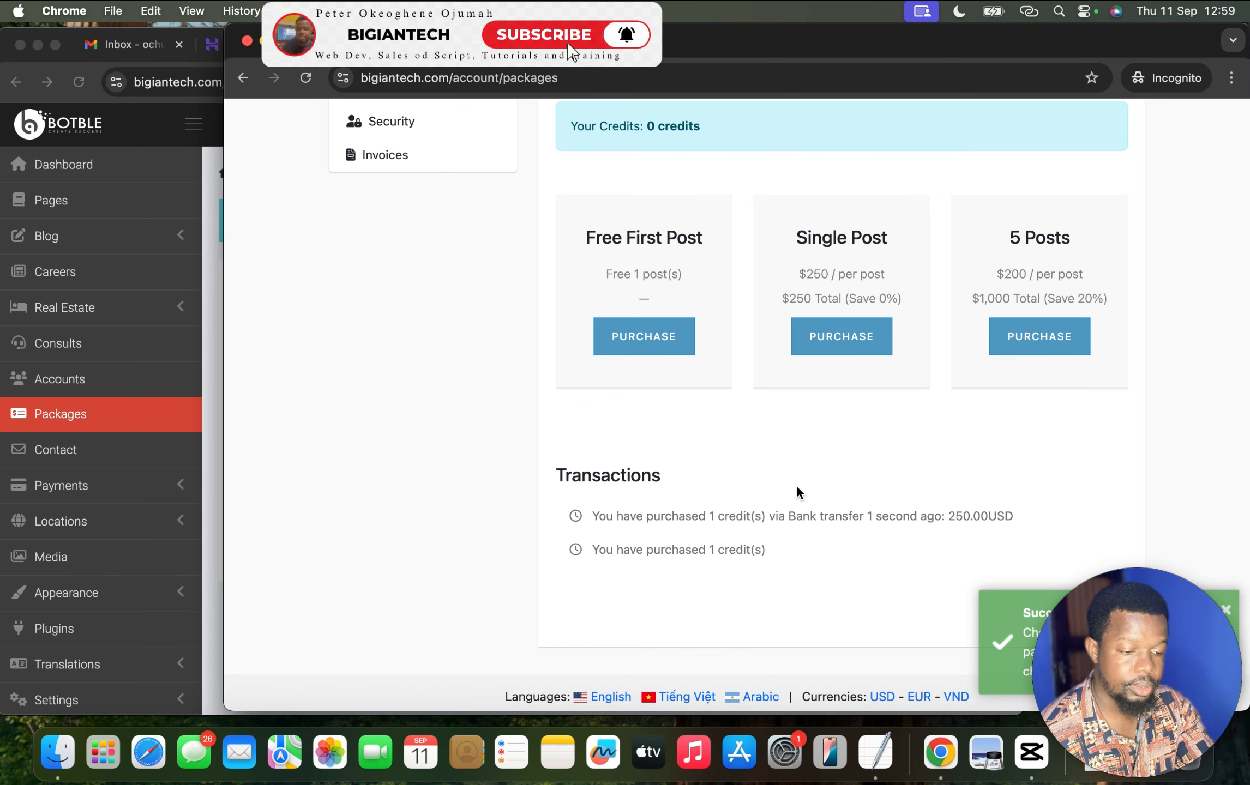
scroll(838, 531, down, 1)
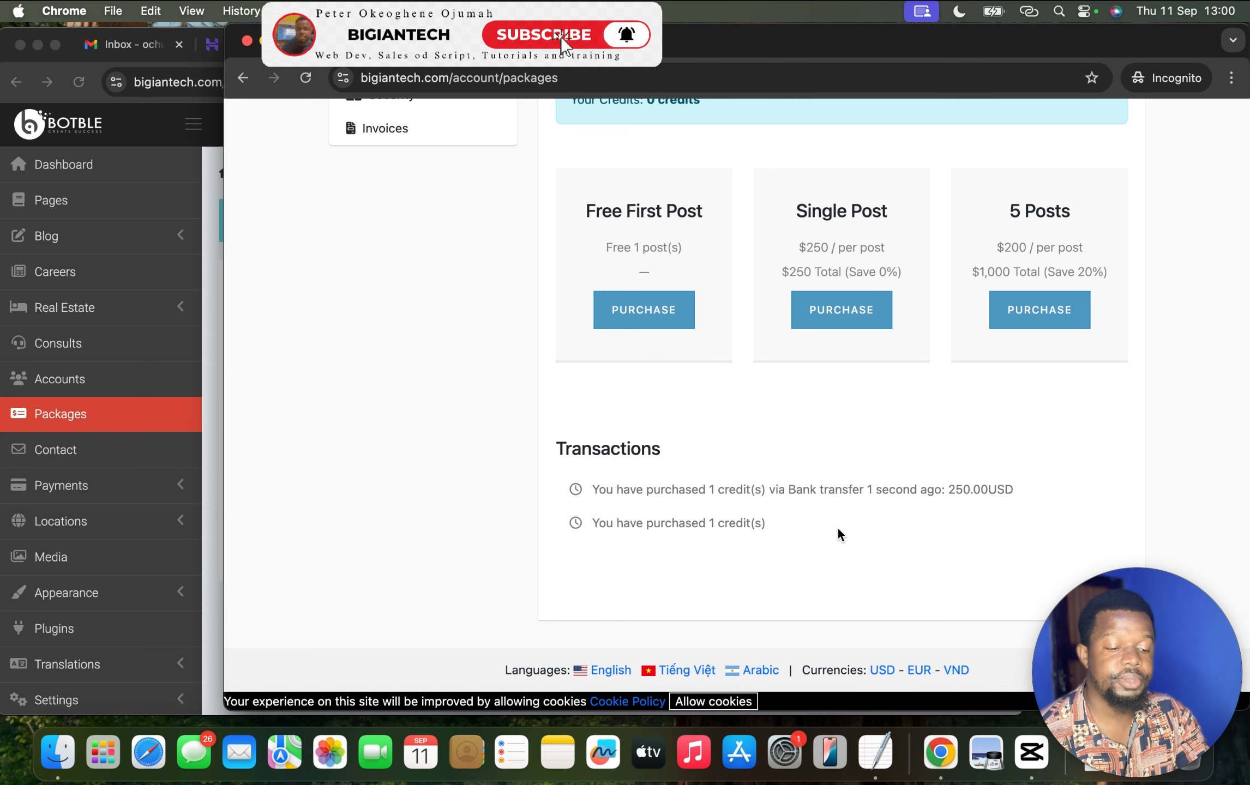
Step: Switch to the admin window and open Payments > Transactions
scroll(721, 436, up, 2)
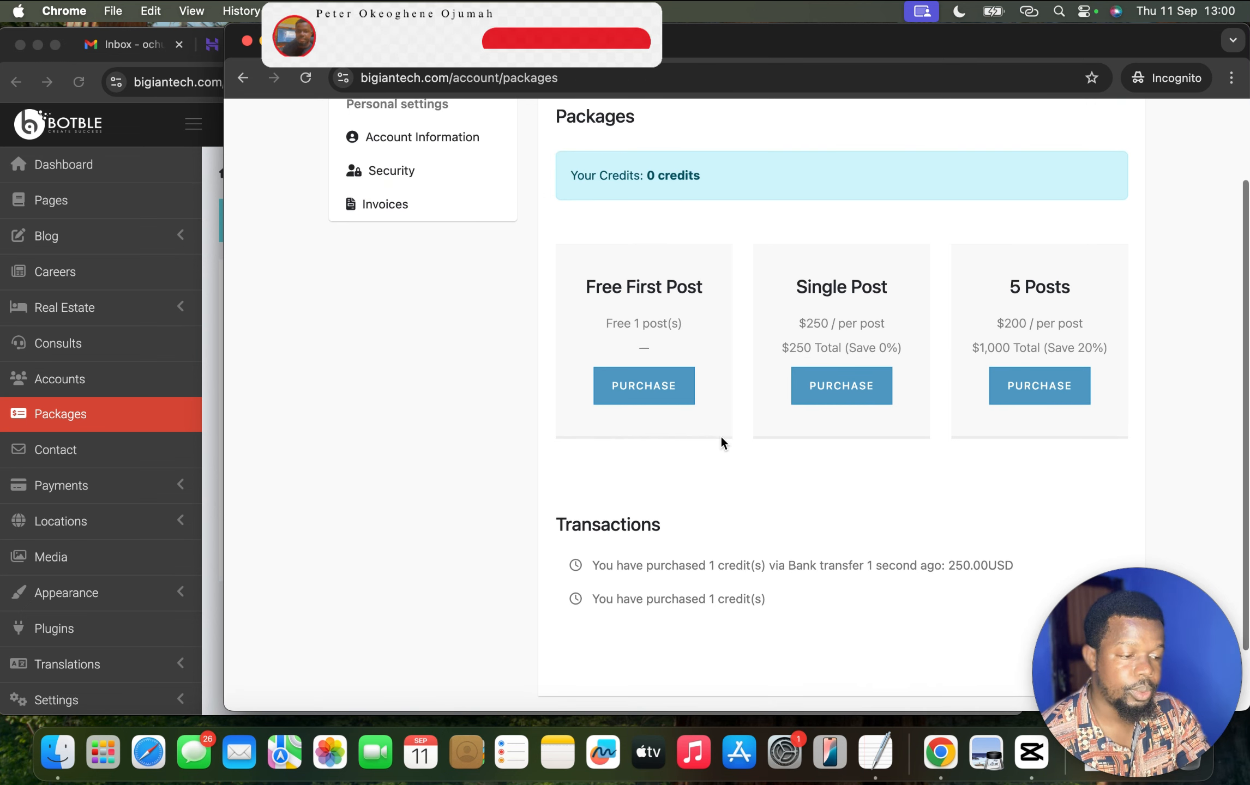
click(97, 426)
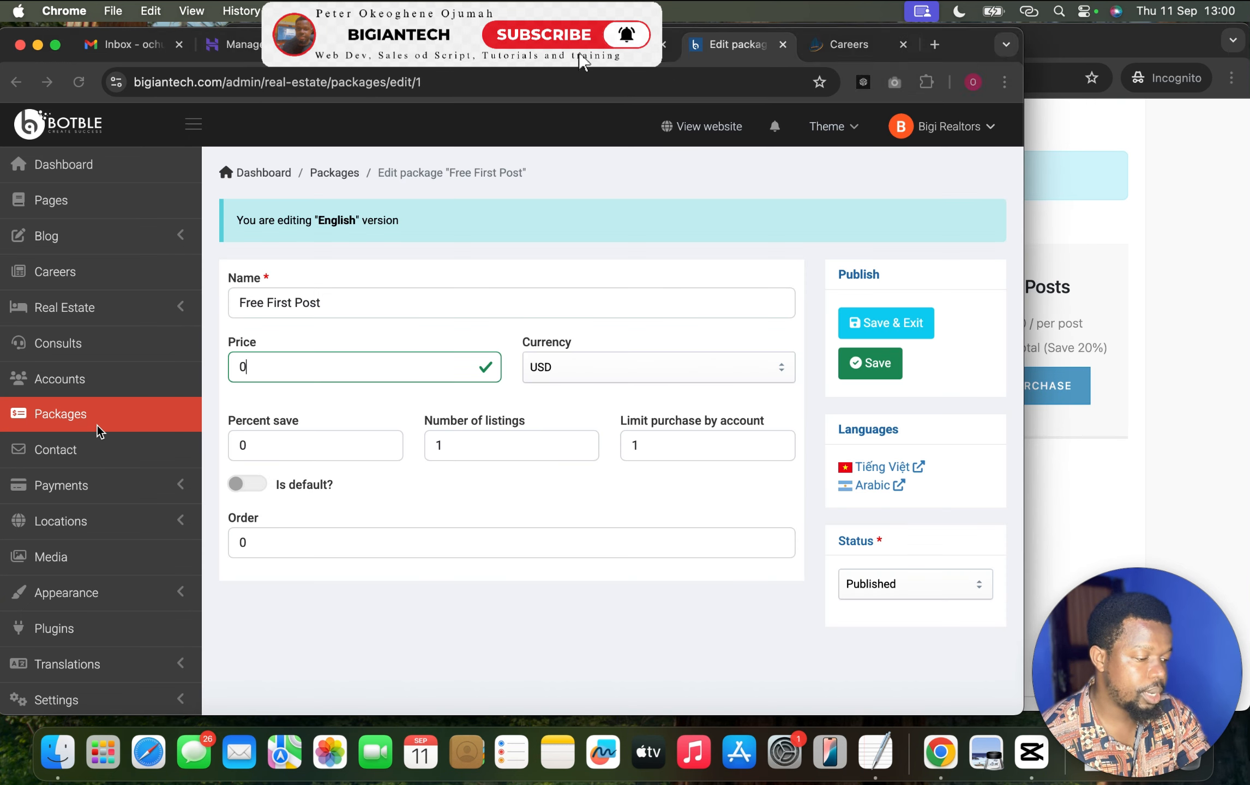
click(90, 486)
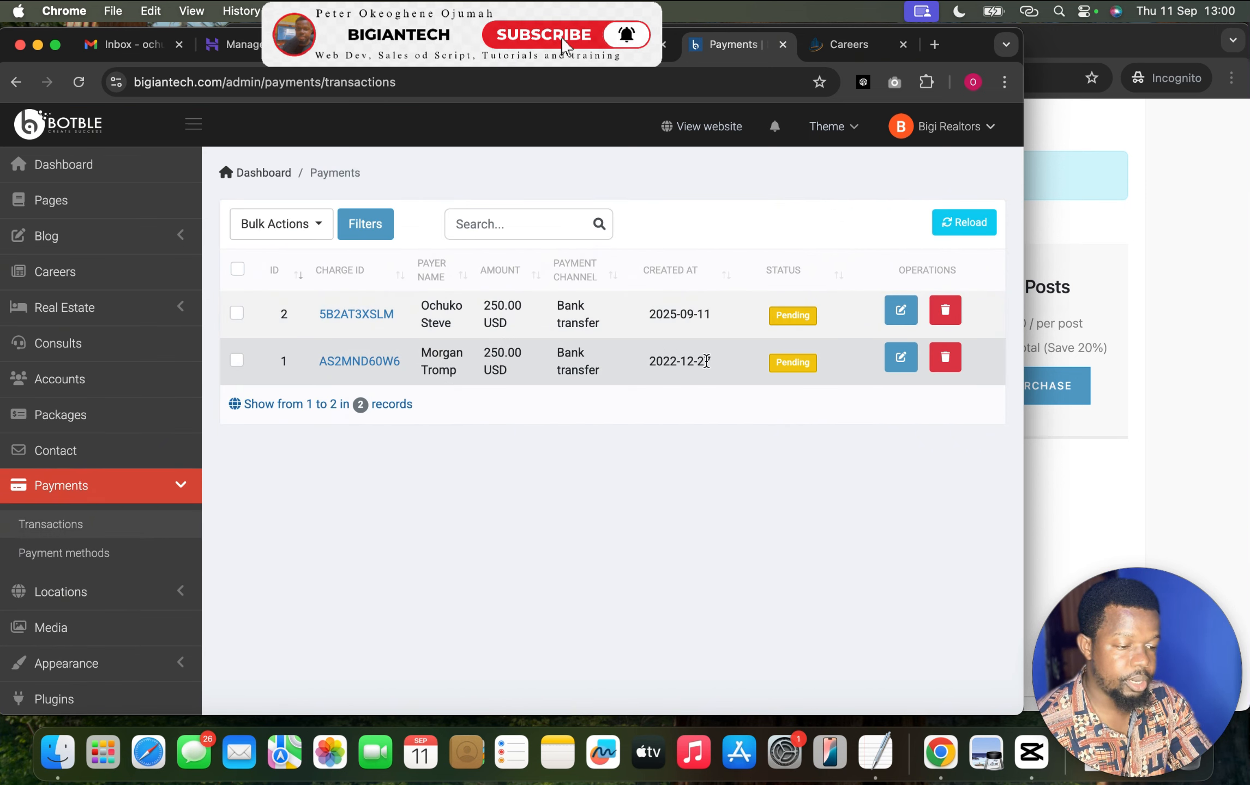
click(899, 309)
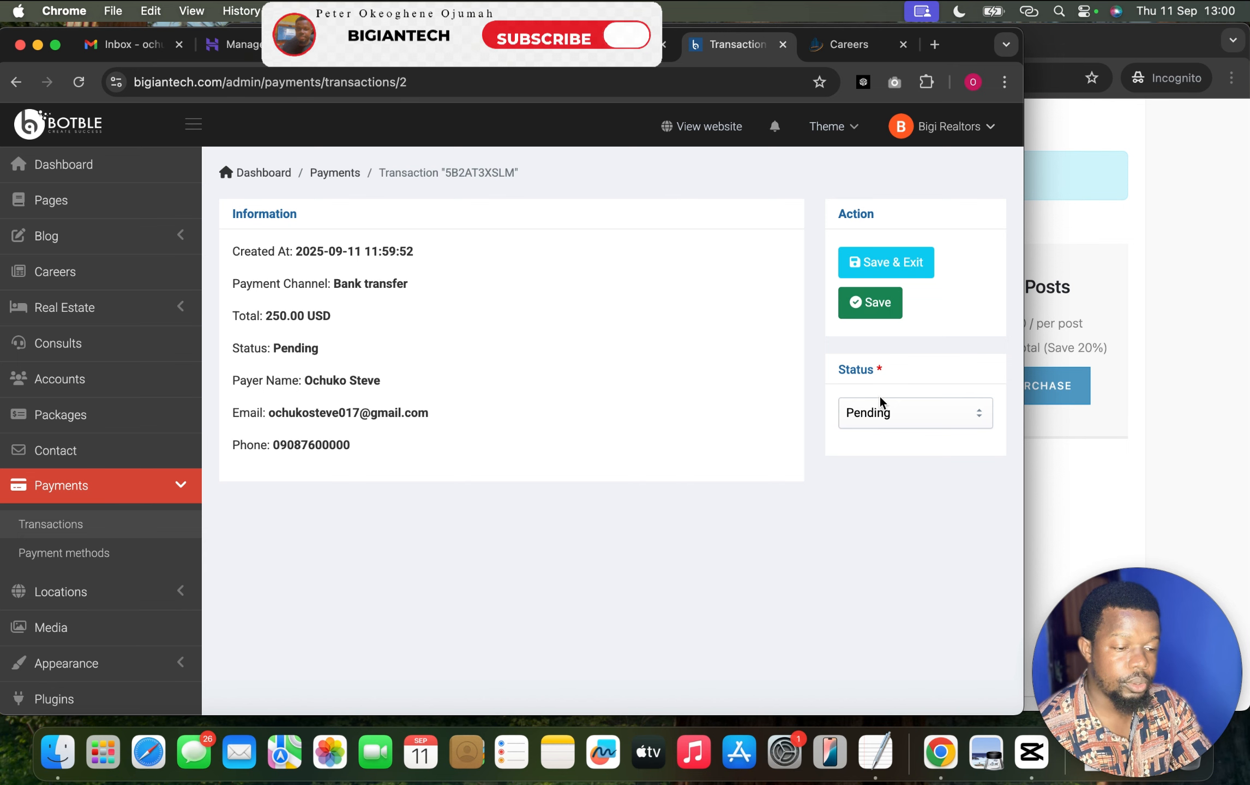
click(887, 416)
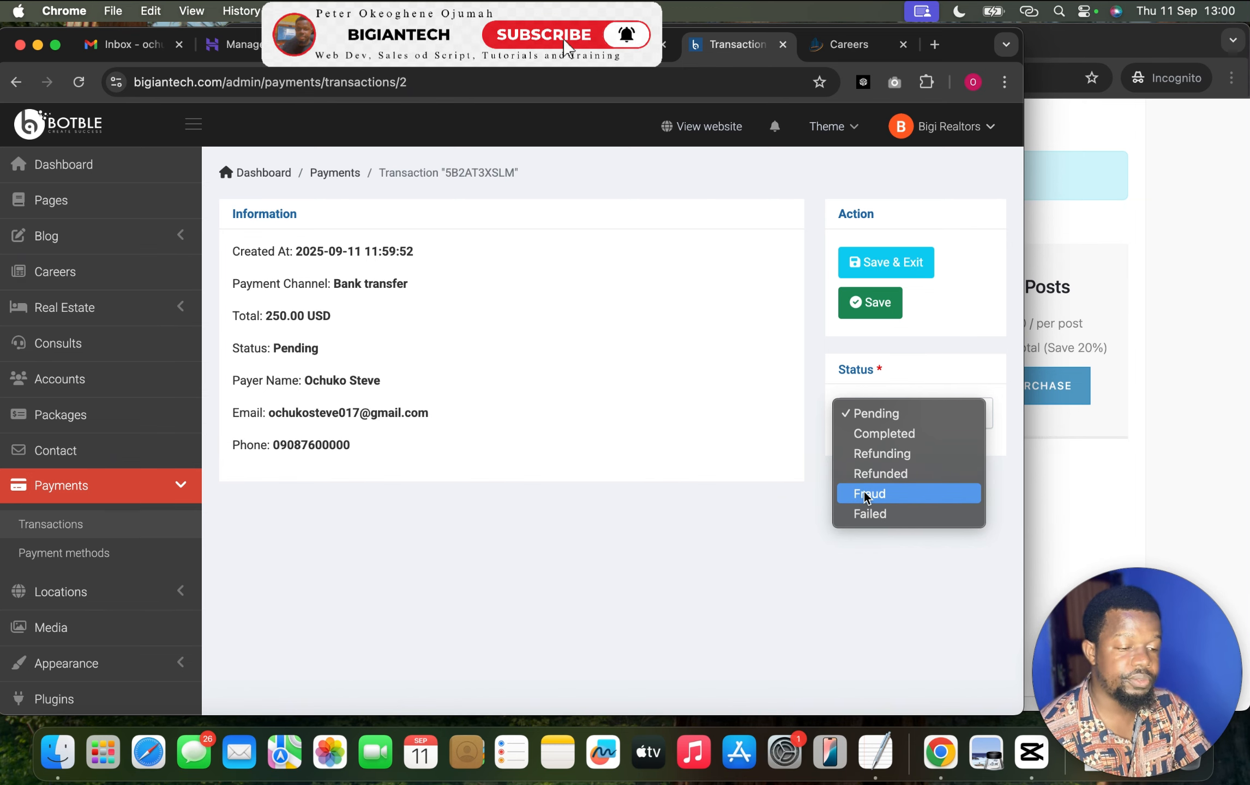
click(886, 436)
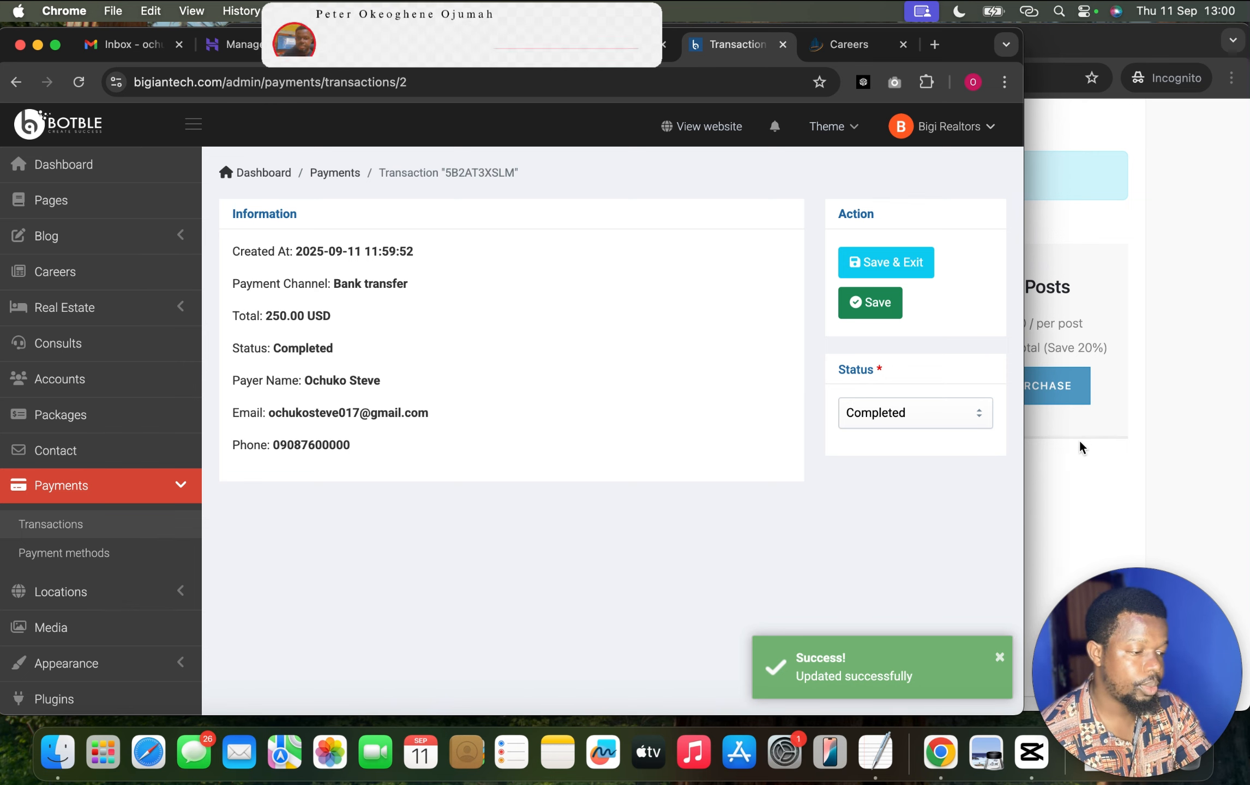
click(144, 309)
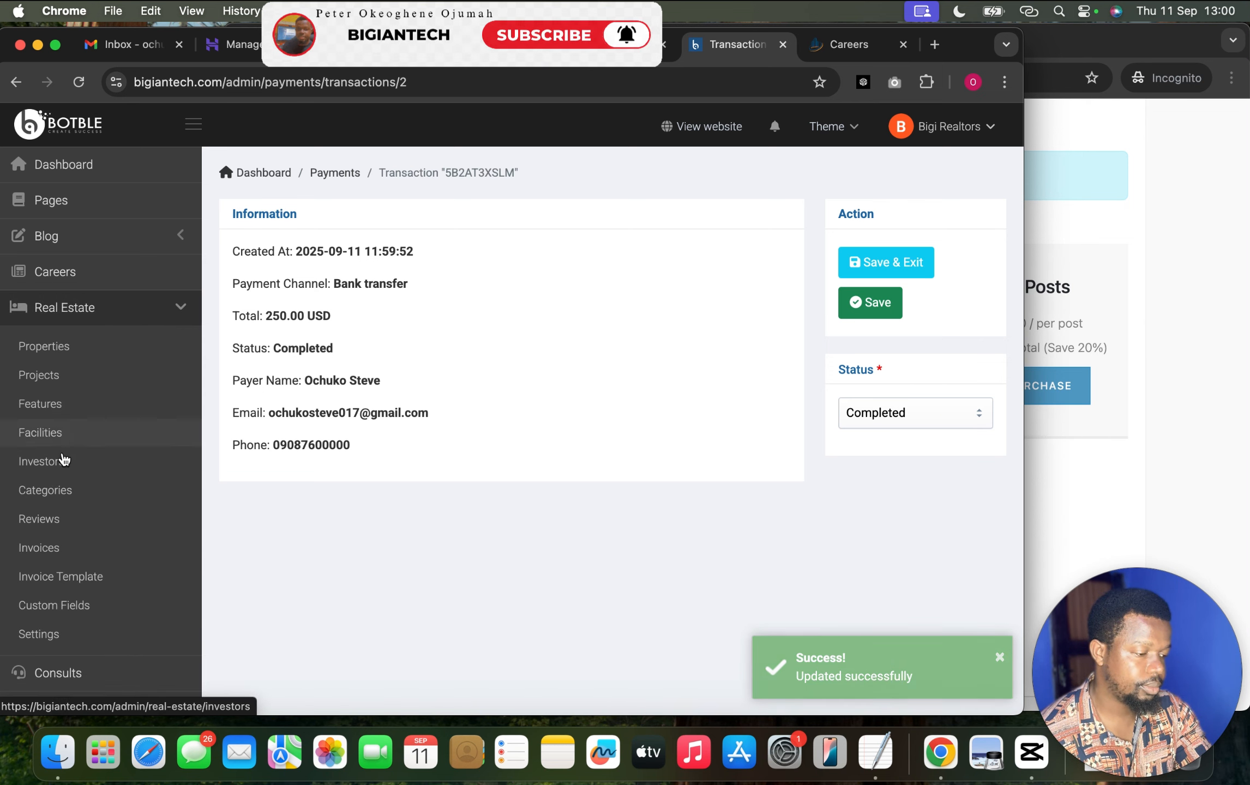
Step: On the customer website, check Account Information and the Buy credits packages page
click(1164, 438)
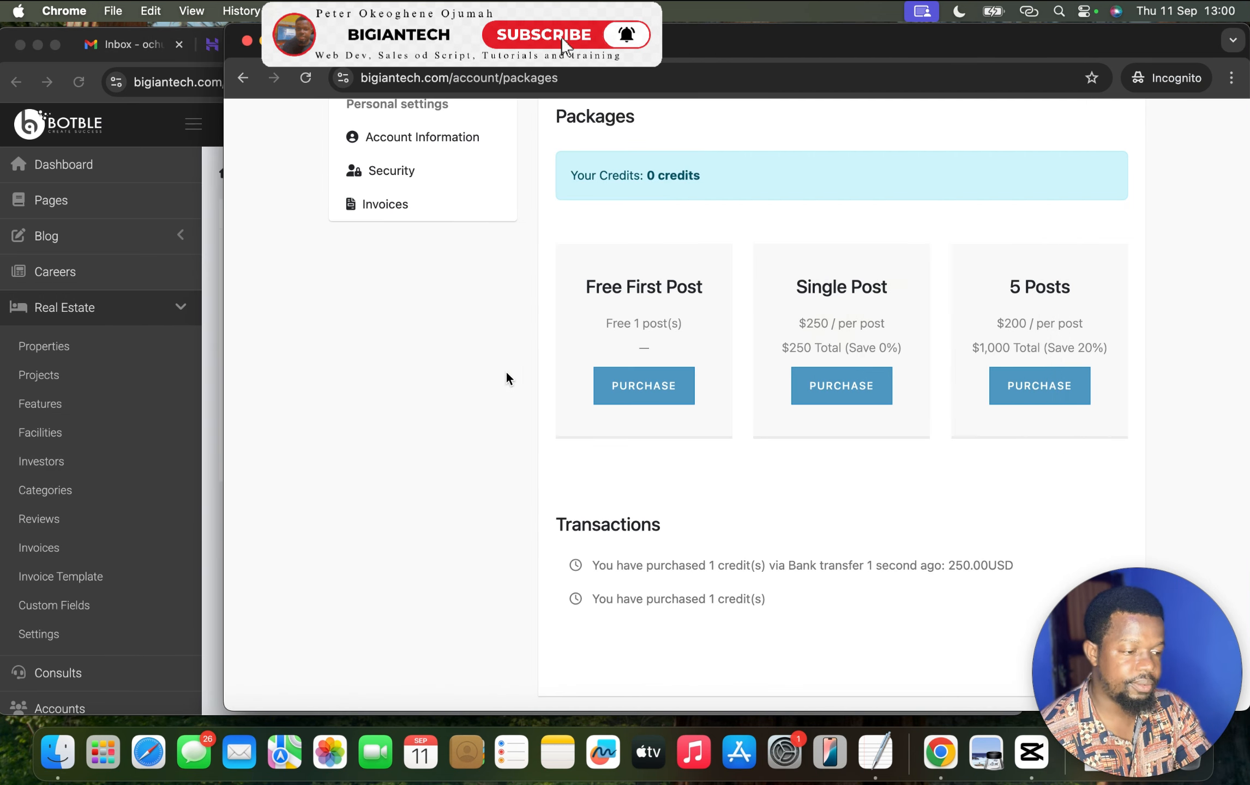
scroll(507, 379, up, 3)
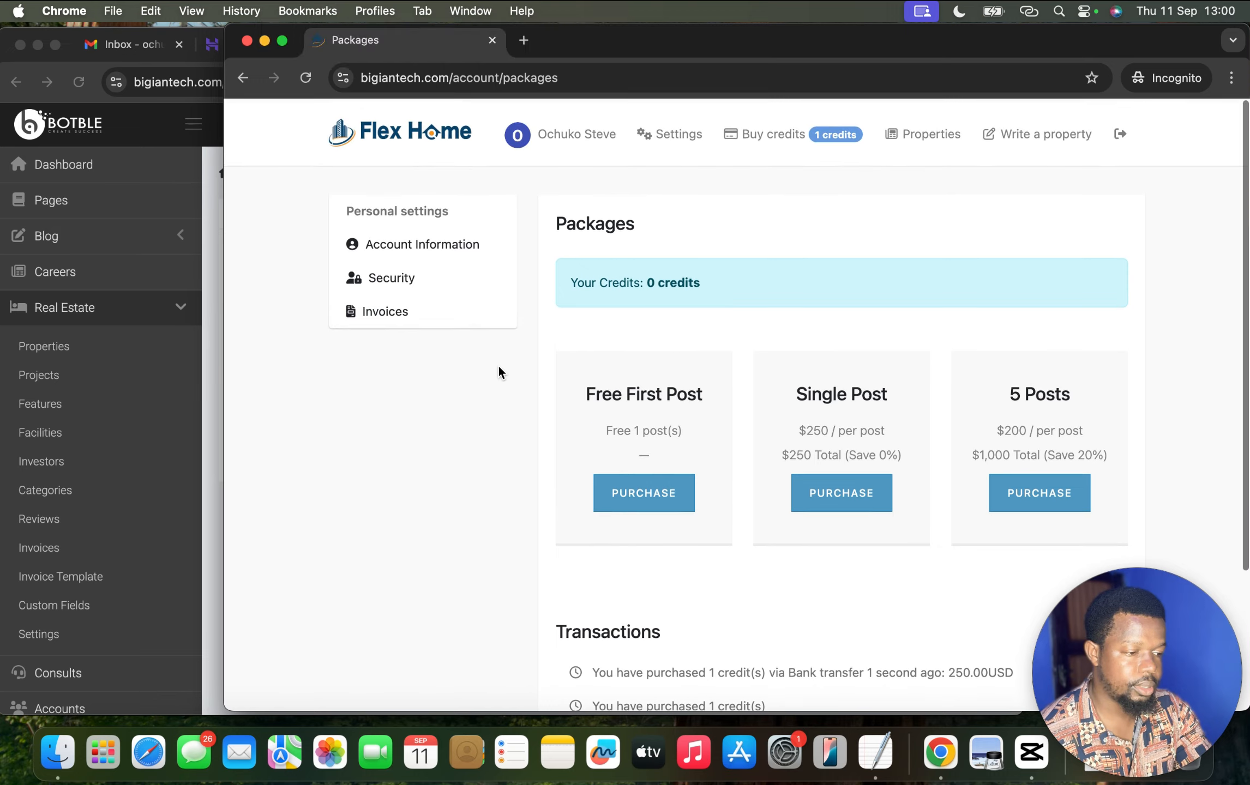
click(469, 245)
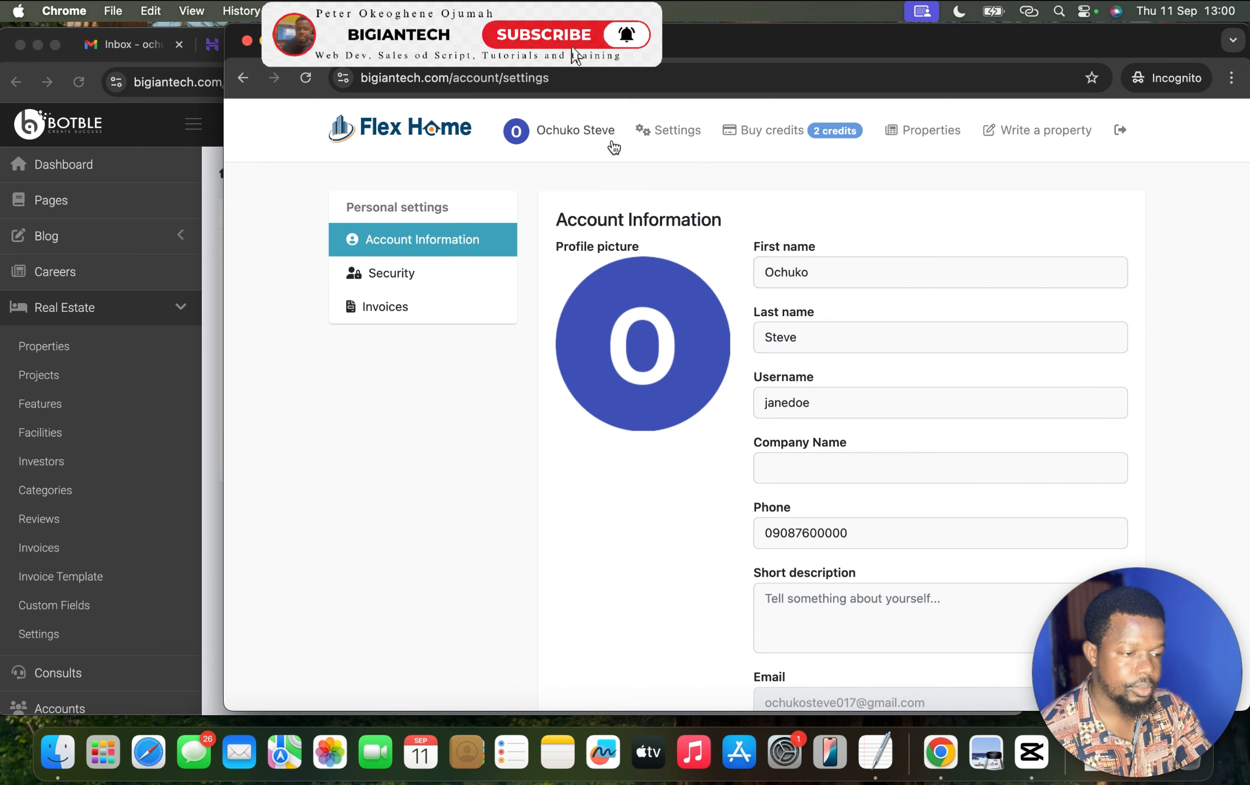
click(831, 134)
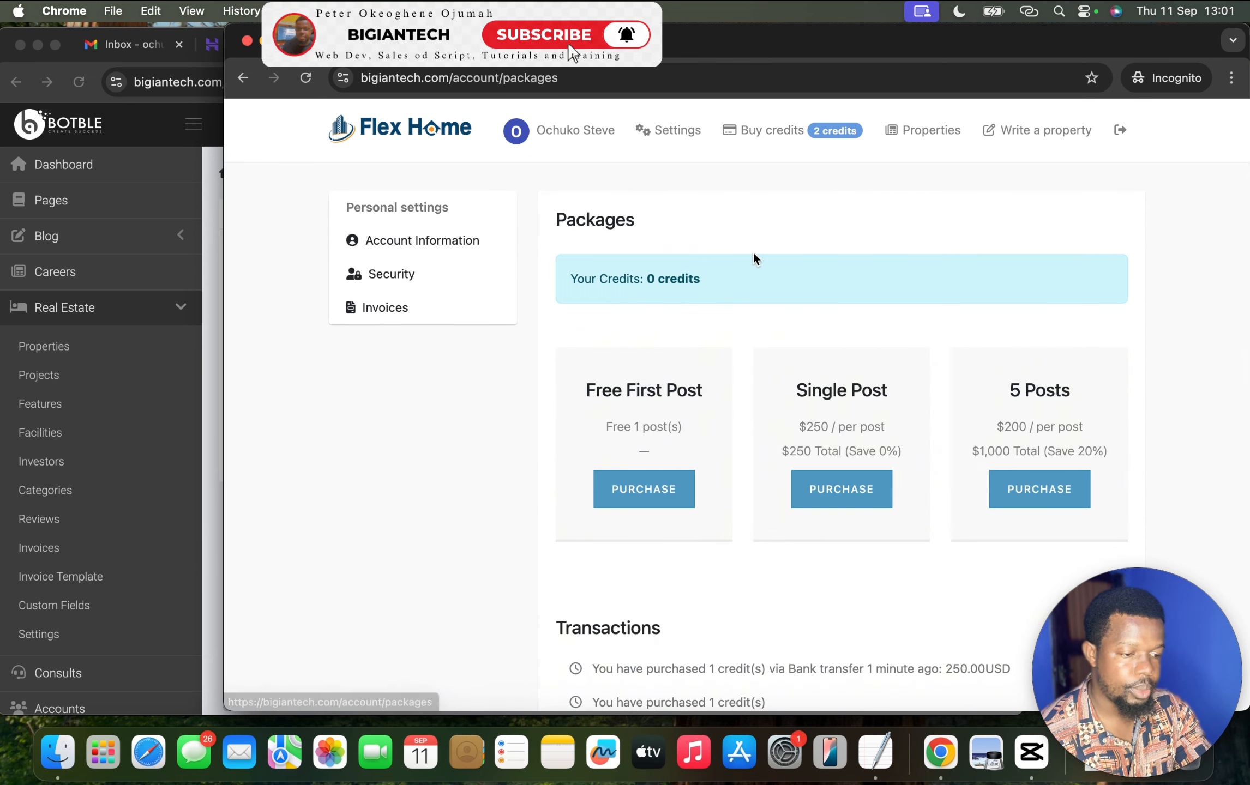
scroll(753, 257, down, 2)
scroll(753, 257, down, 3)
scroll(753, 258, up, 5)
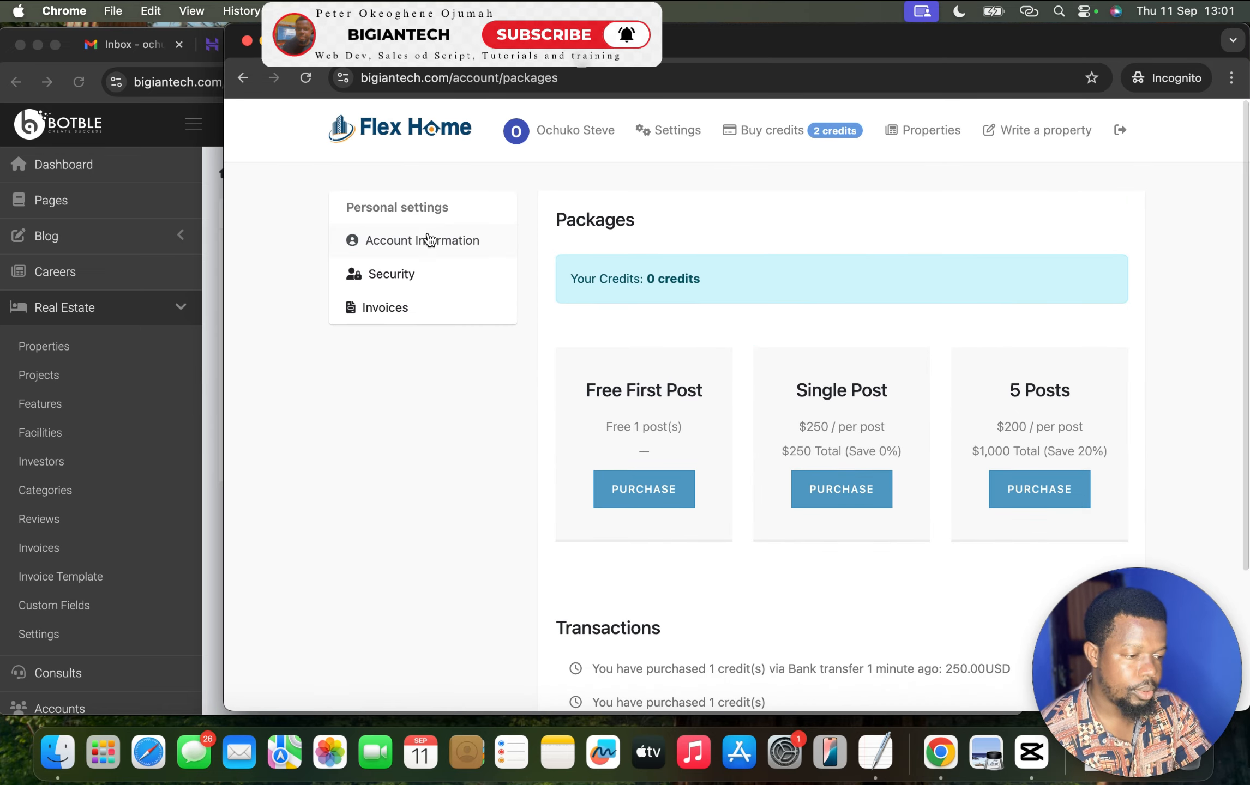
Step: View the $250 invoice INV-1 under Invoices, then return to the account dashboard
click(405, 309)
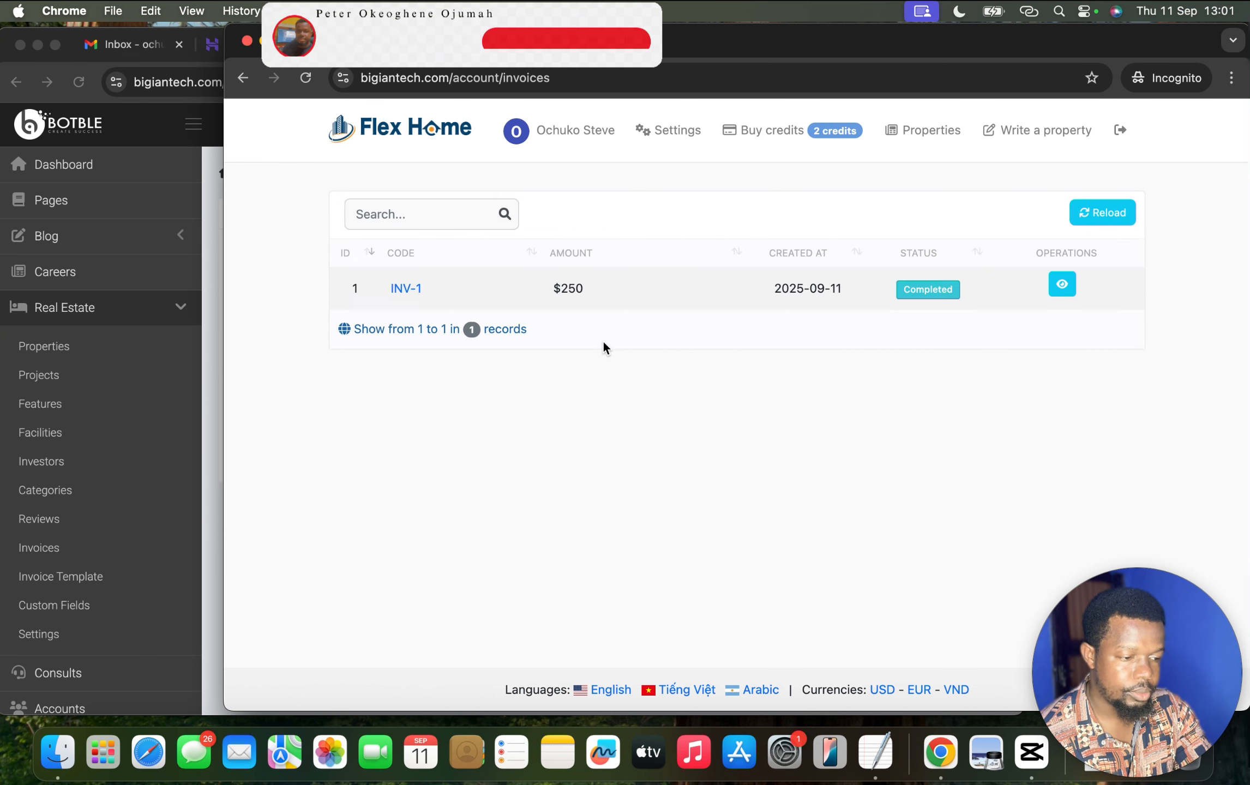
click(1062, 285)
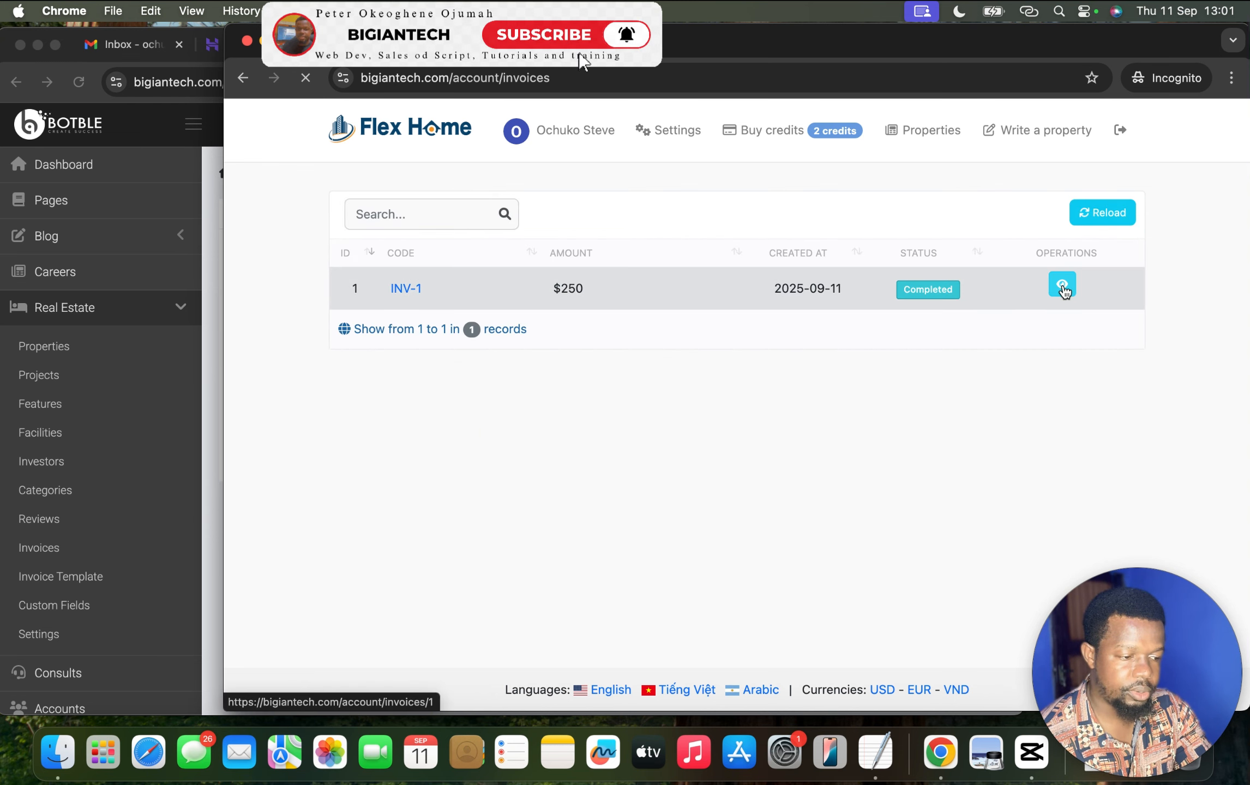
scroll(978, 336, down, 1)
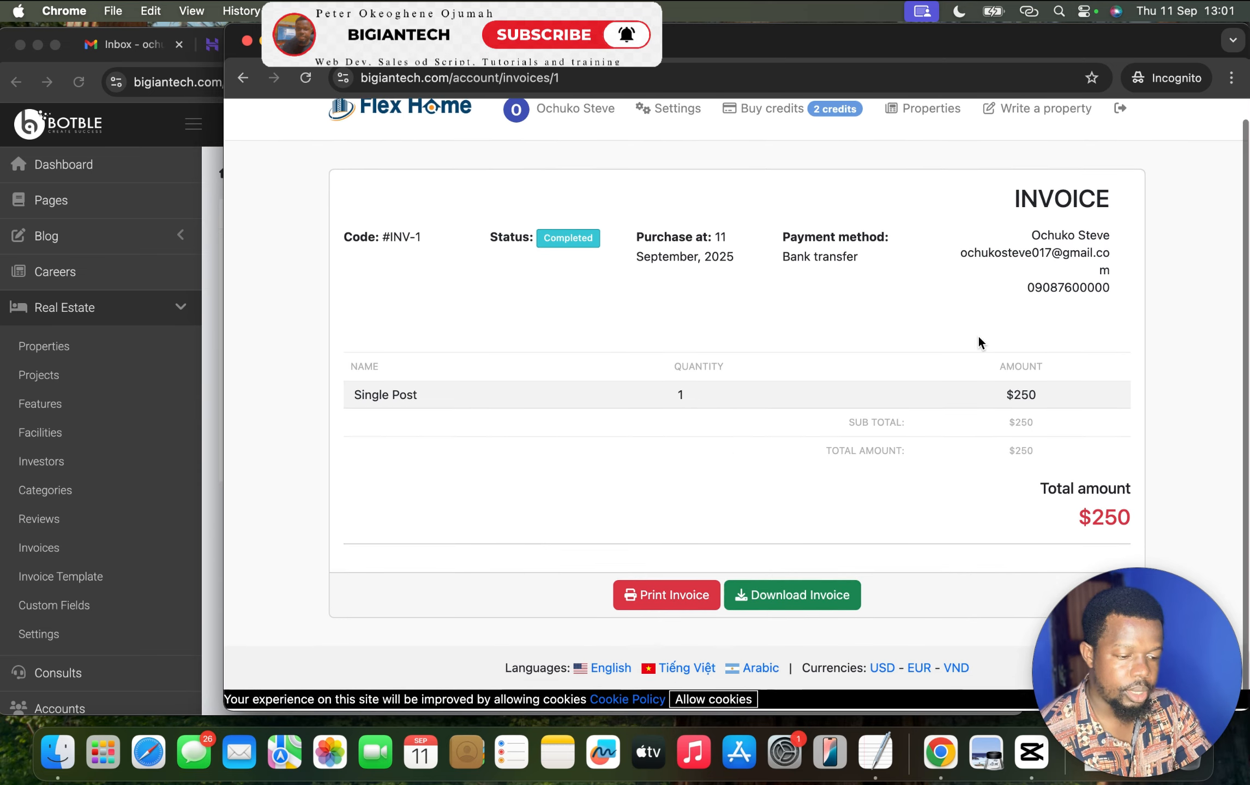
scroll(833, 389, up, 1)
scroll(832, 388, down, 1)
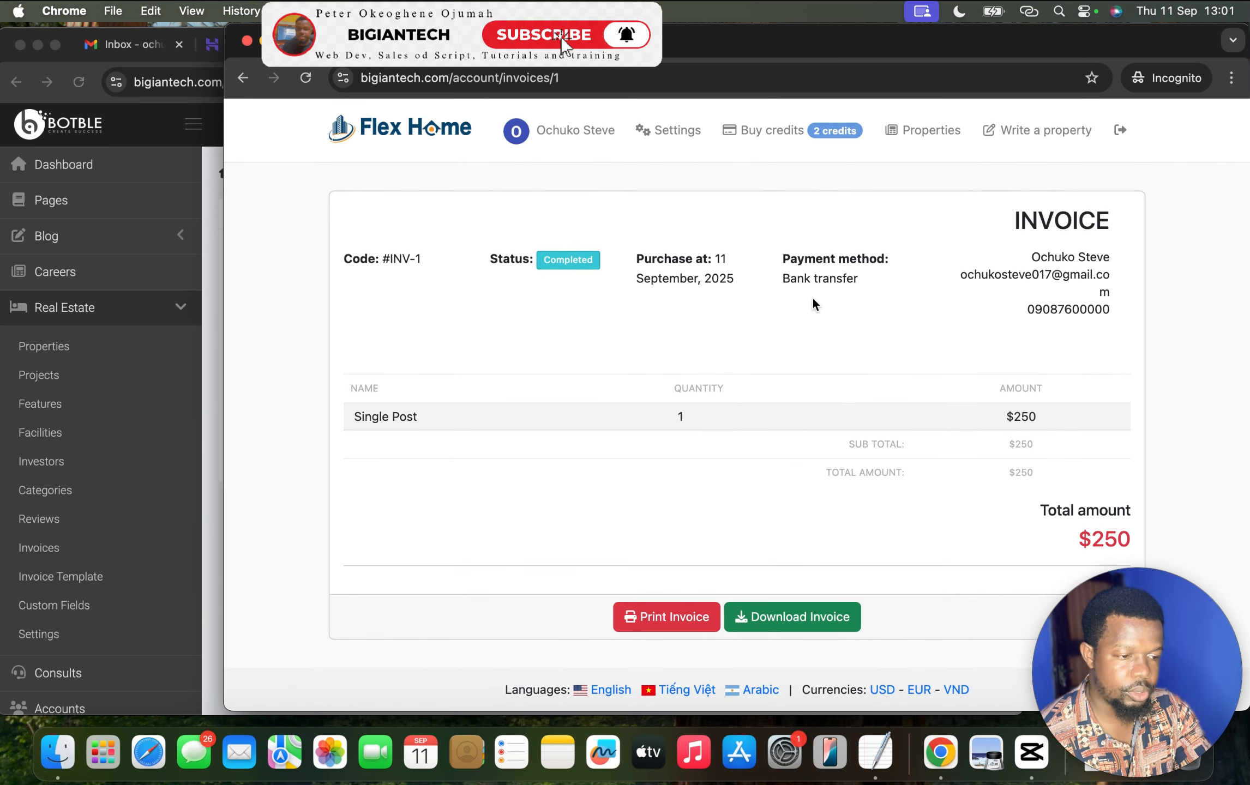
click(584, 135)
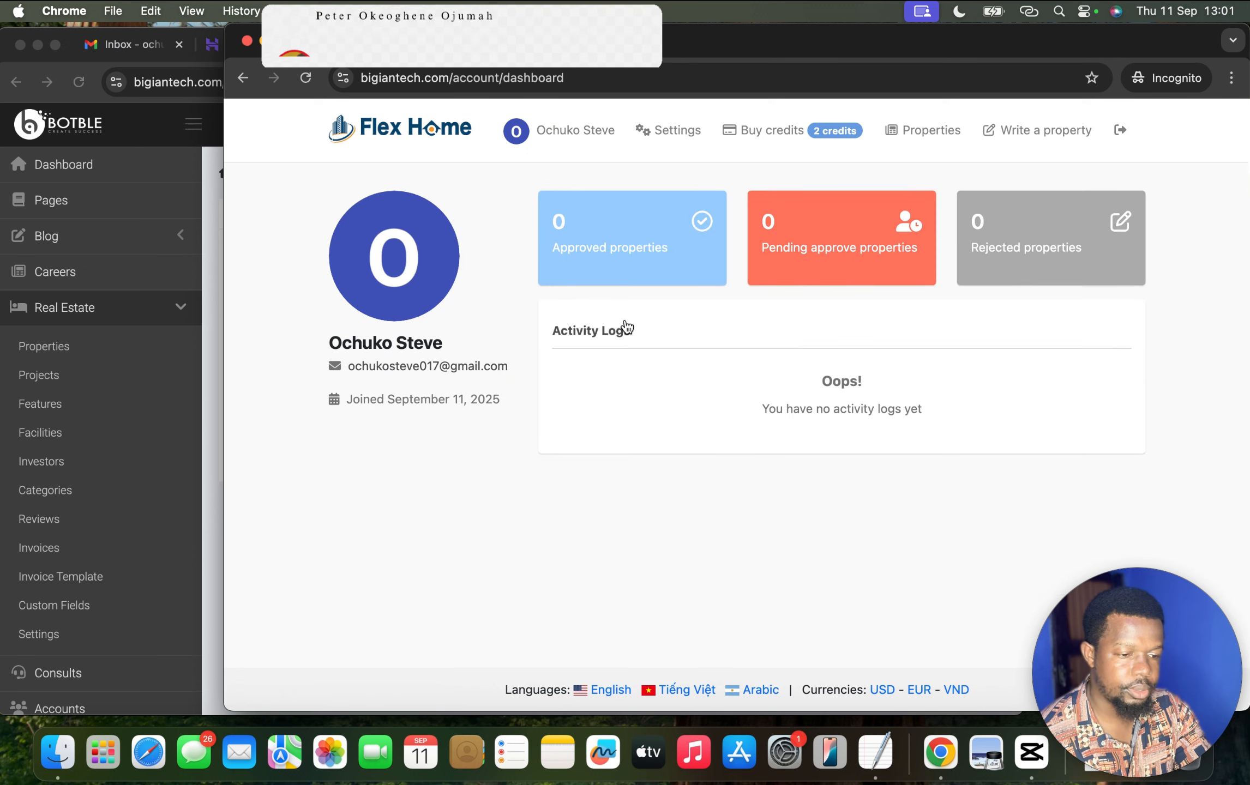
Step: Go to Properties and start a new listing with Write a property, reviewing the form
scroll(579, 321, up, 1)
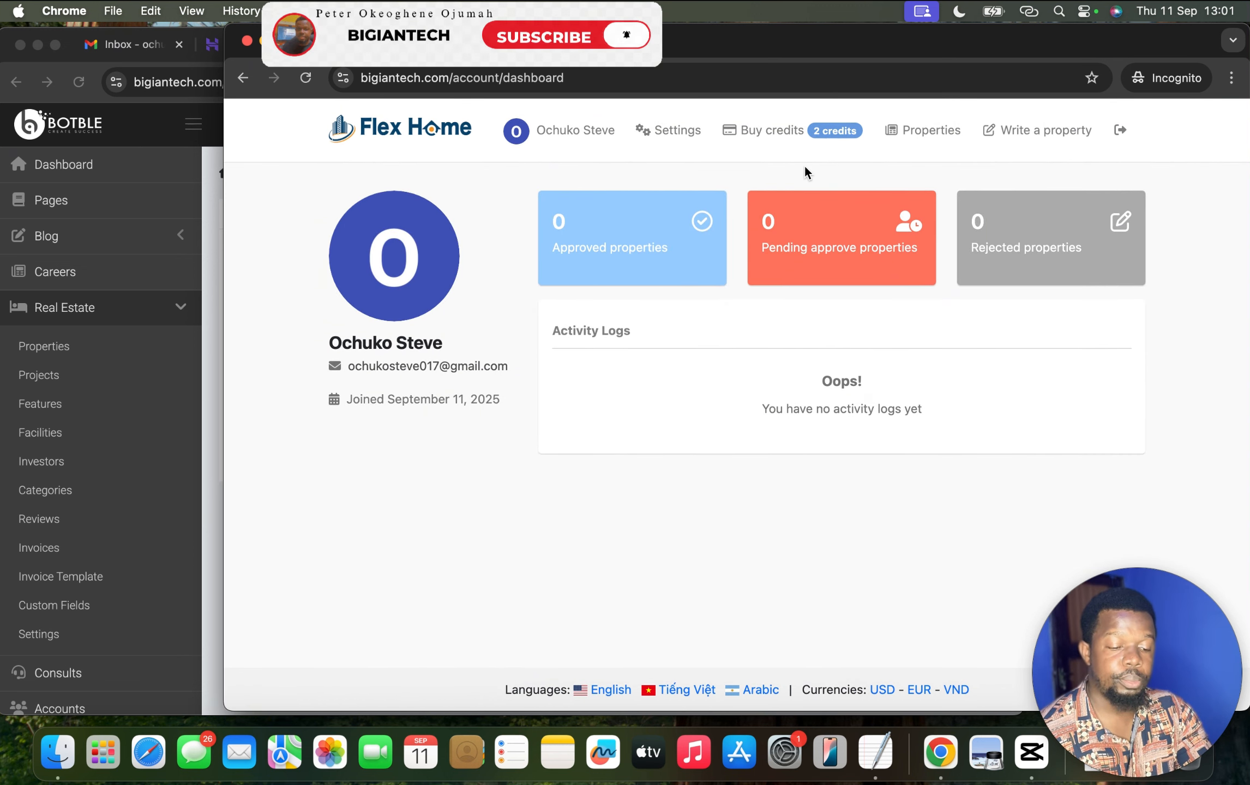
click(916, 135)
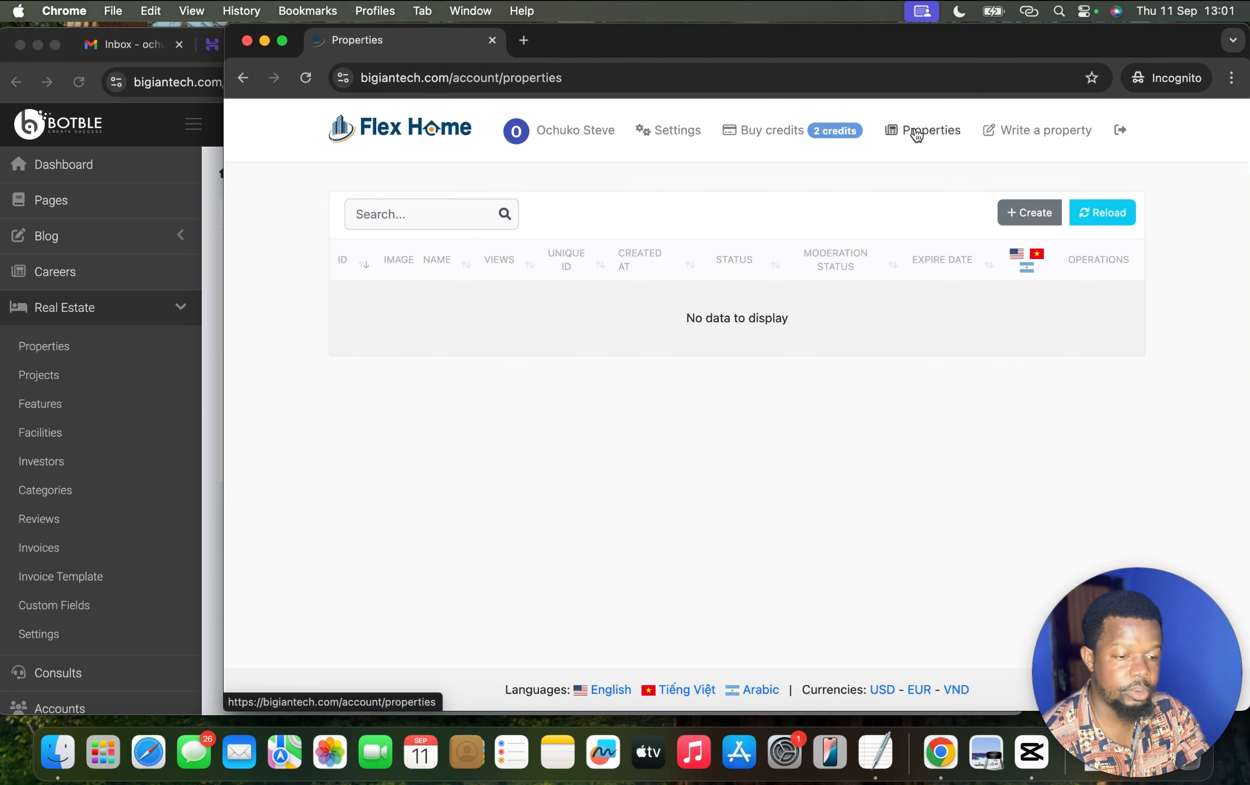
click(1035, 136)
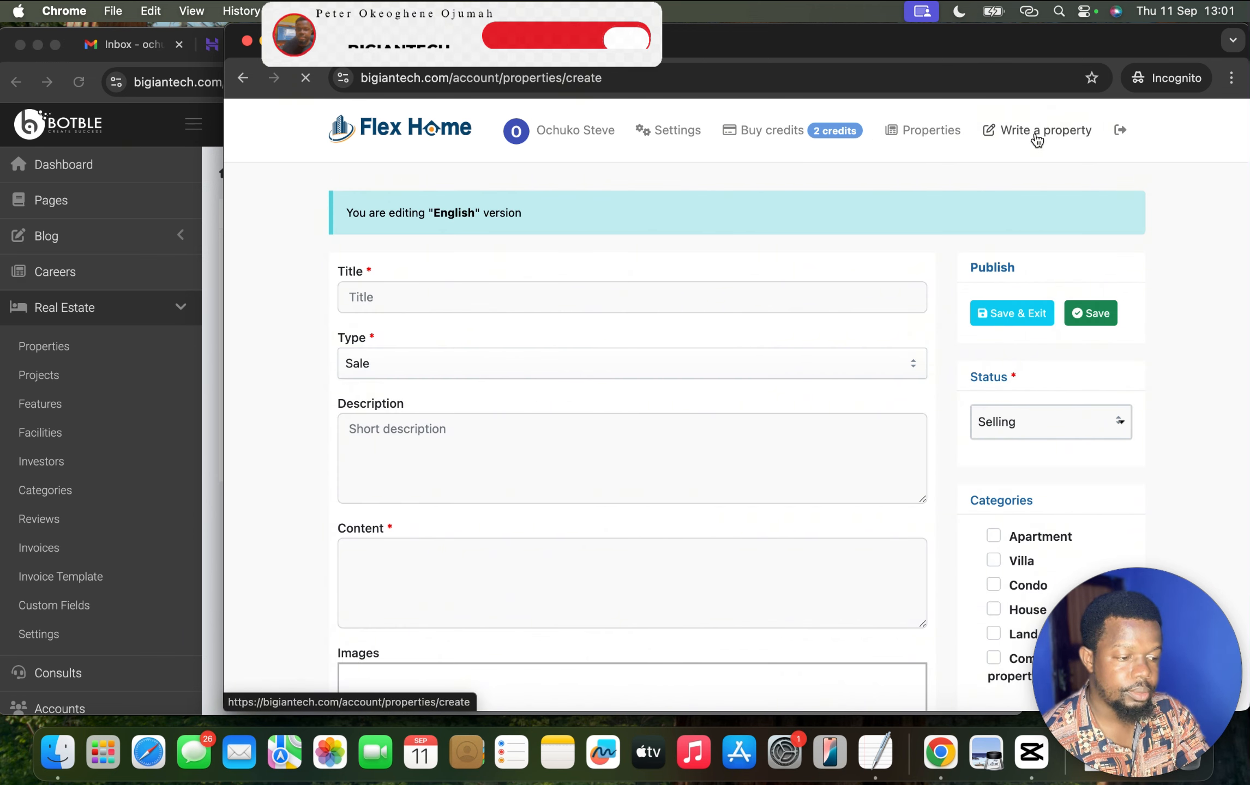
scroll(795, 275, down, 5)
scroll(795, 281, down, 20)
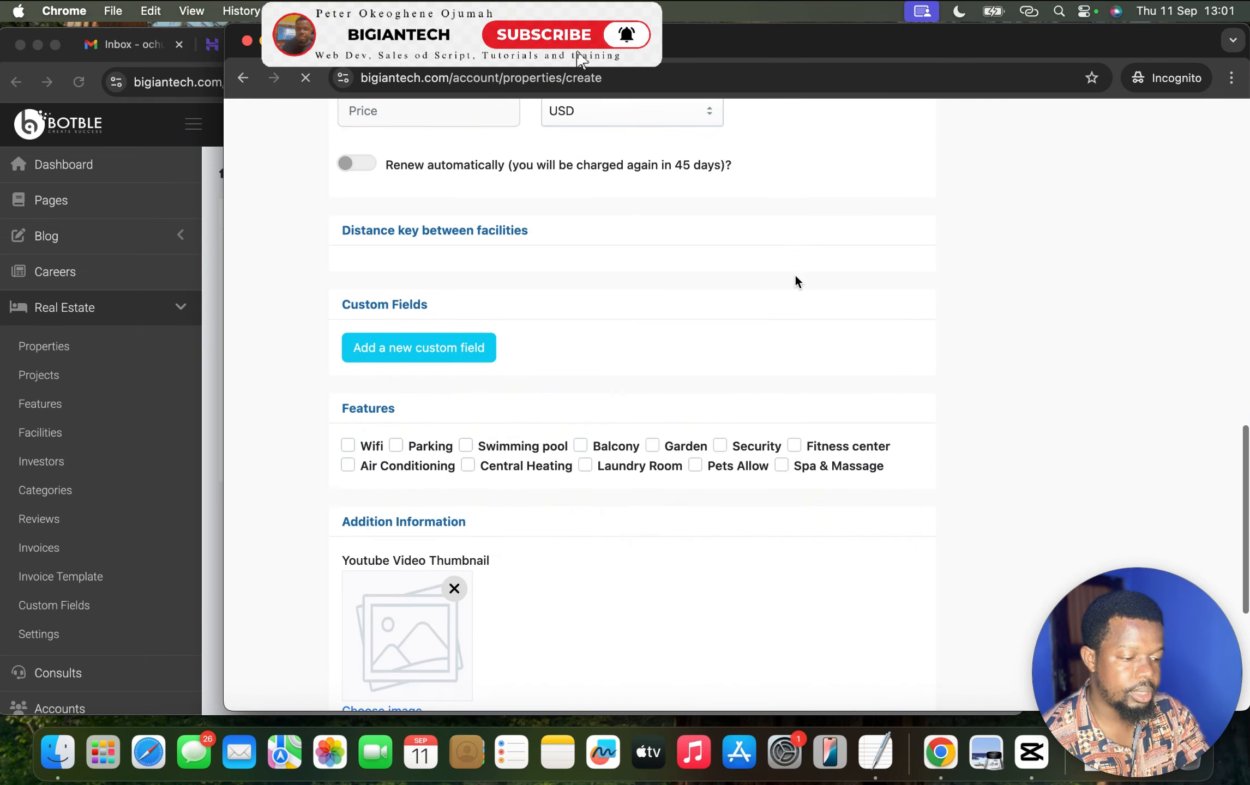
scroll(796, 279, down, 4)
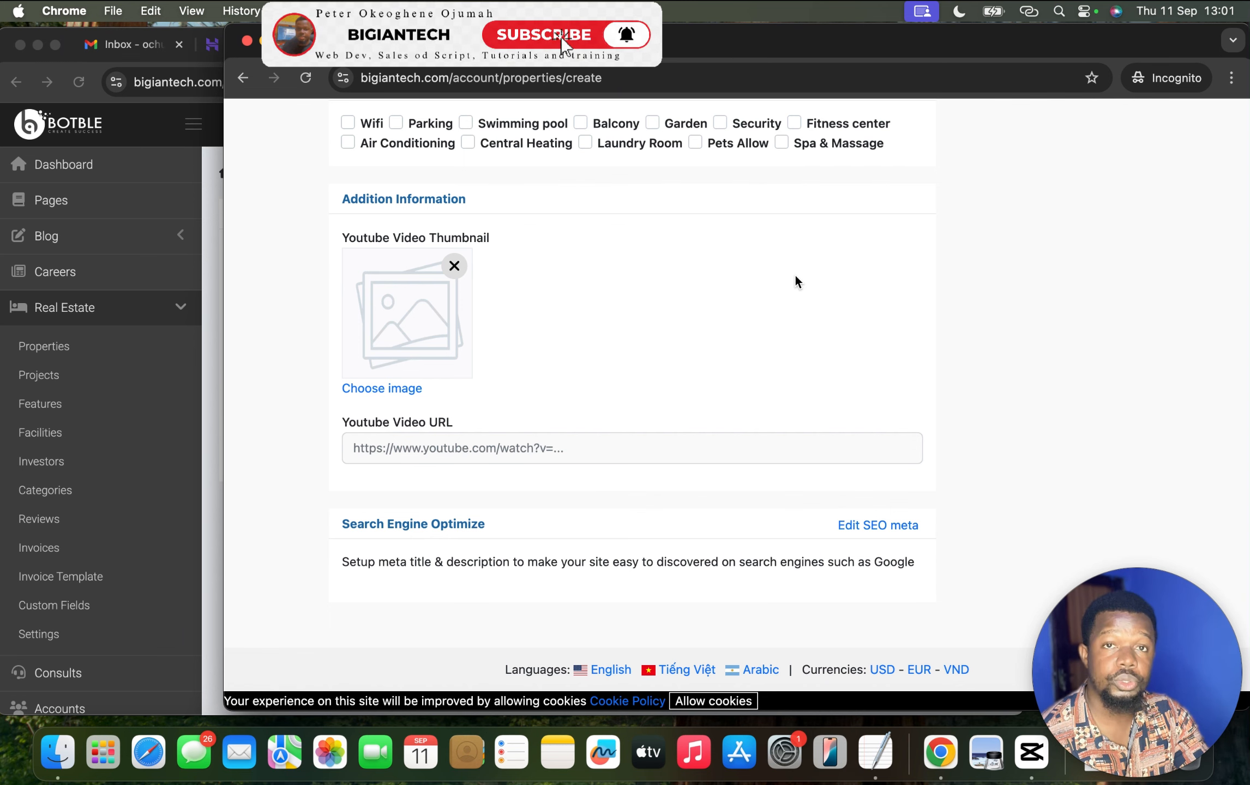
scroll(795, 282, up, 12)
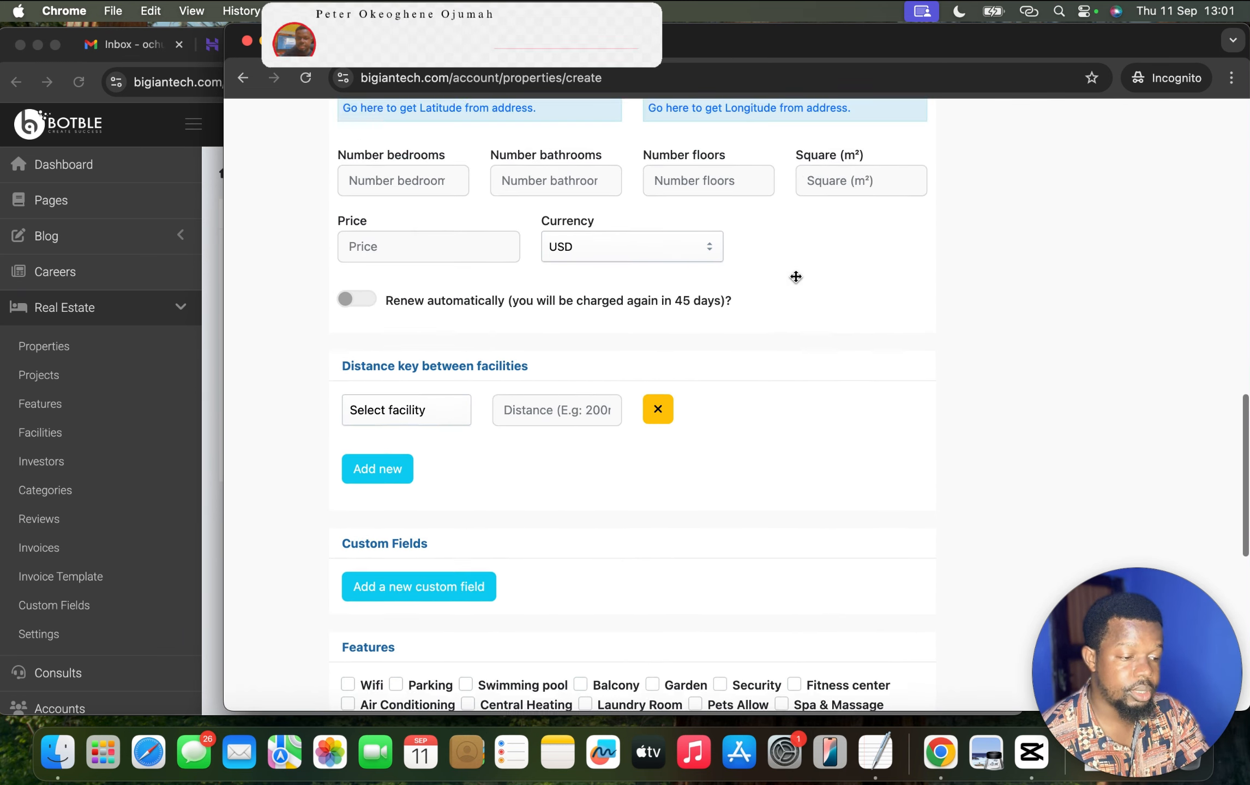
scroll(796, 277, up, 10)
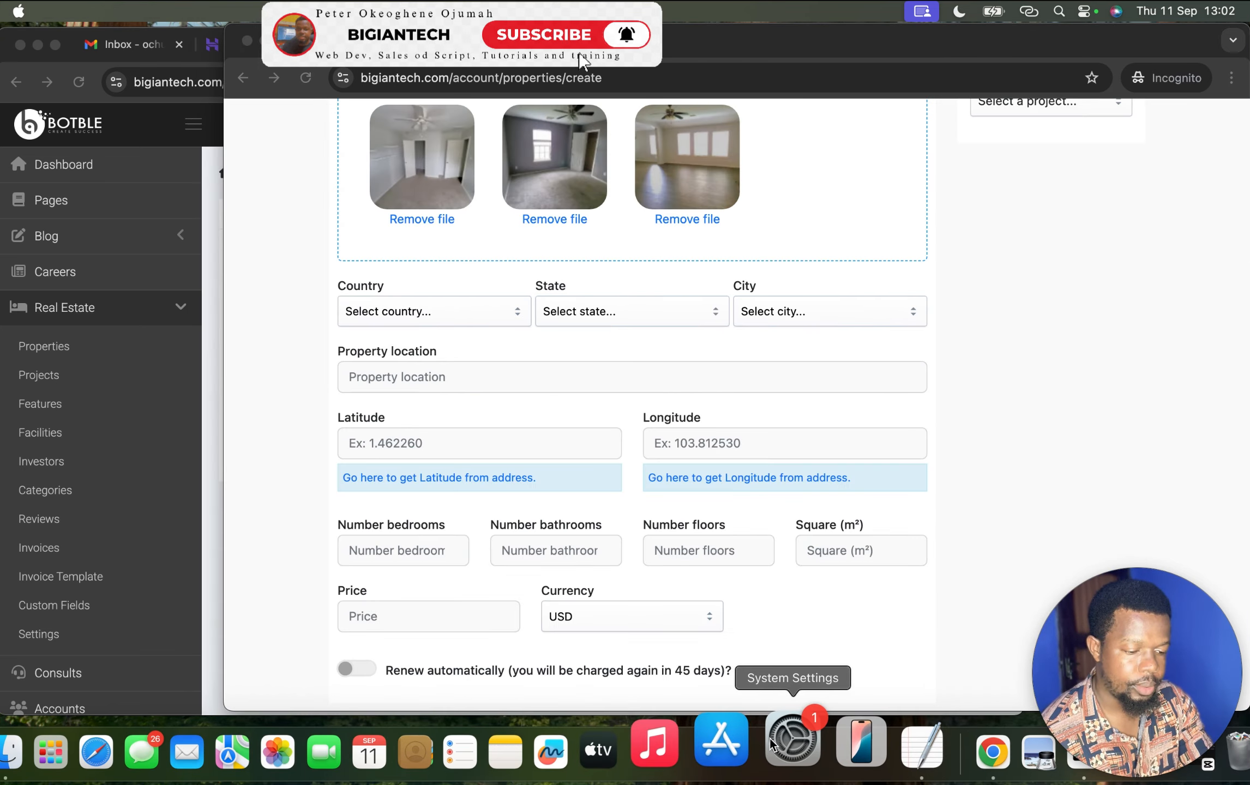
scroll(845, 440, up, 10)
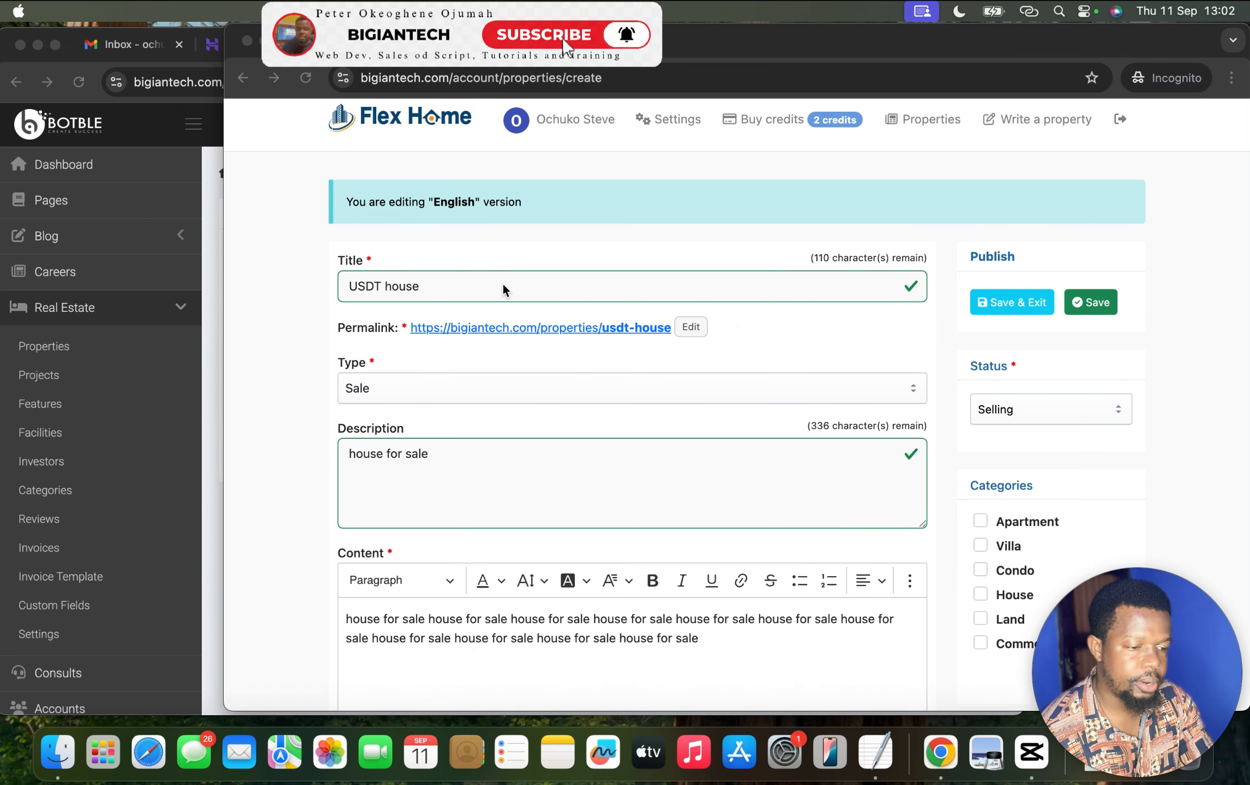
Step: Keep the listing type set to Sale
click(485, 383)
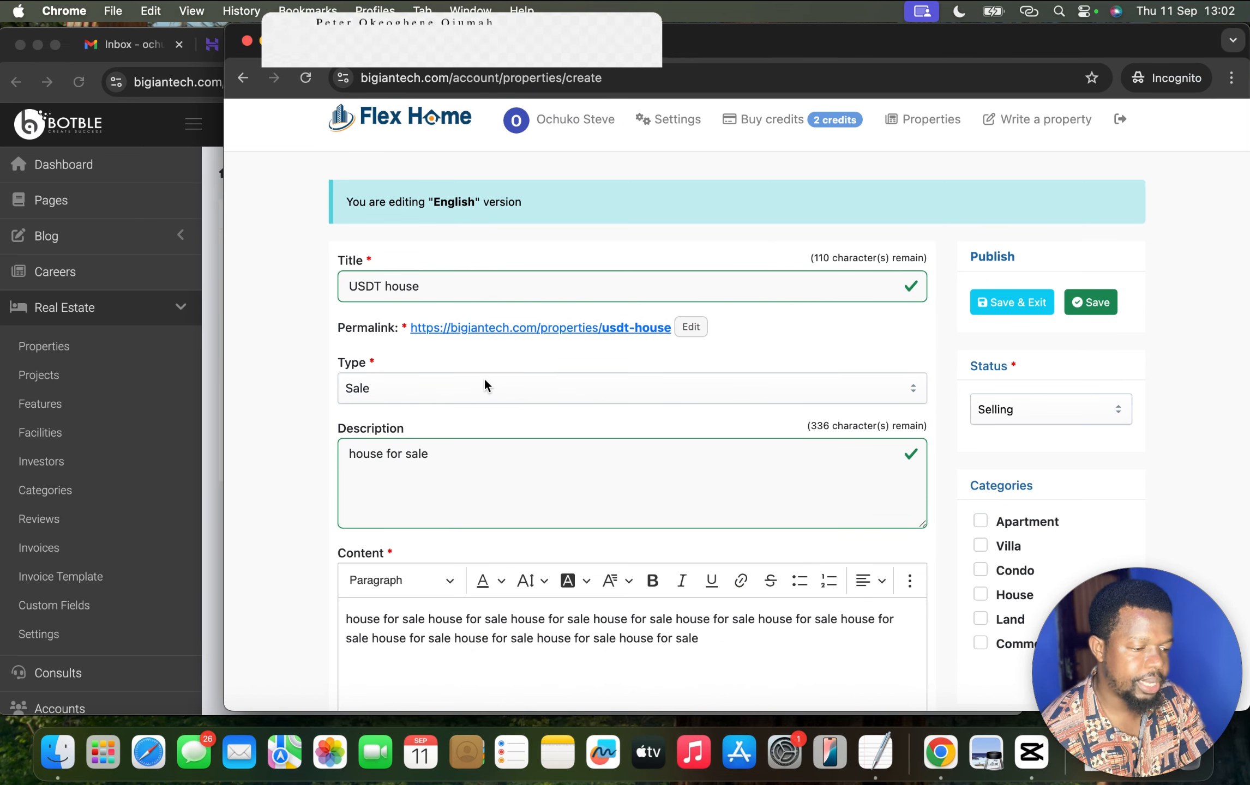
click(484, 383)
click(463, 358)
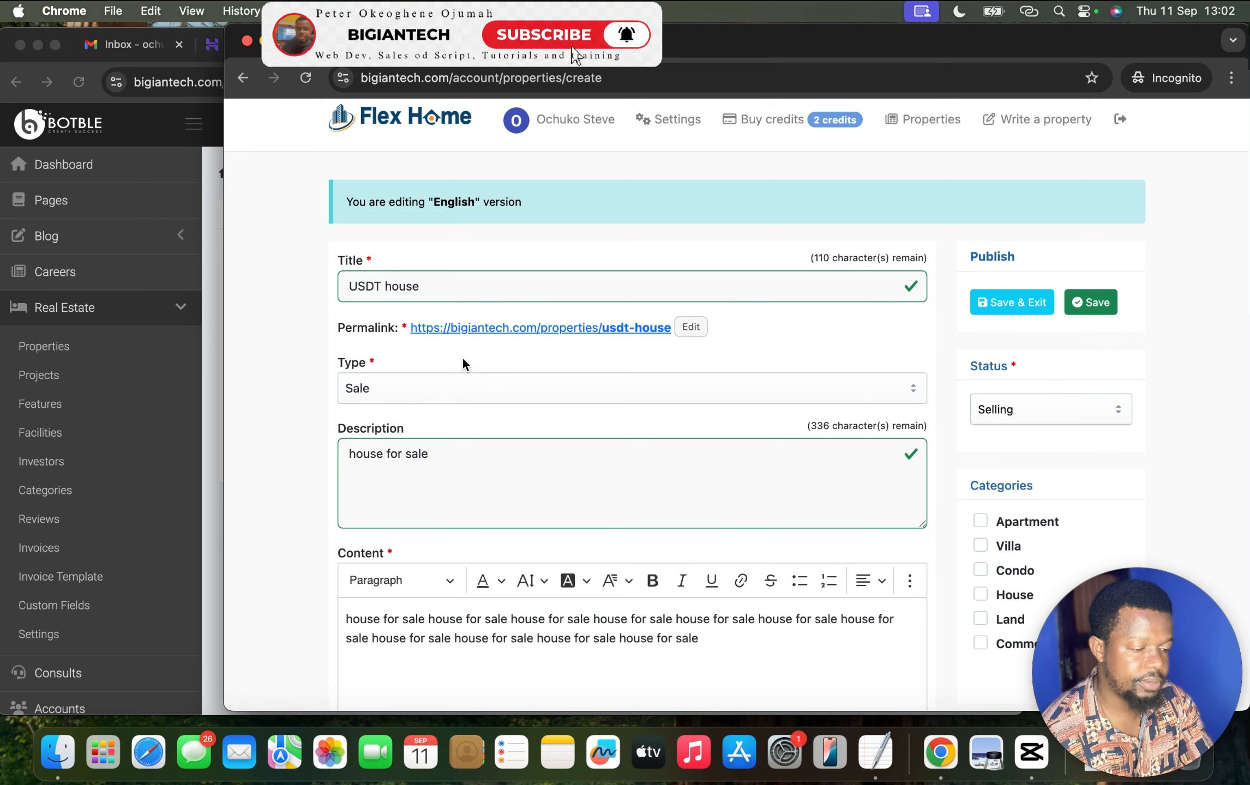
scroll(463, 359, down, 2)
scroll(463, 359, down, 8)
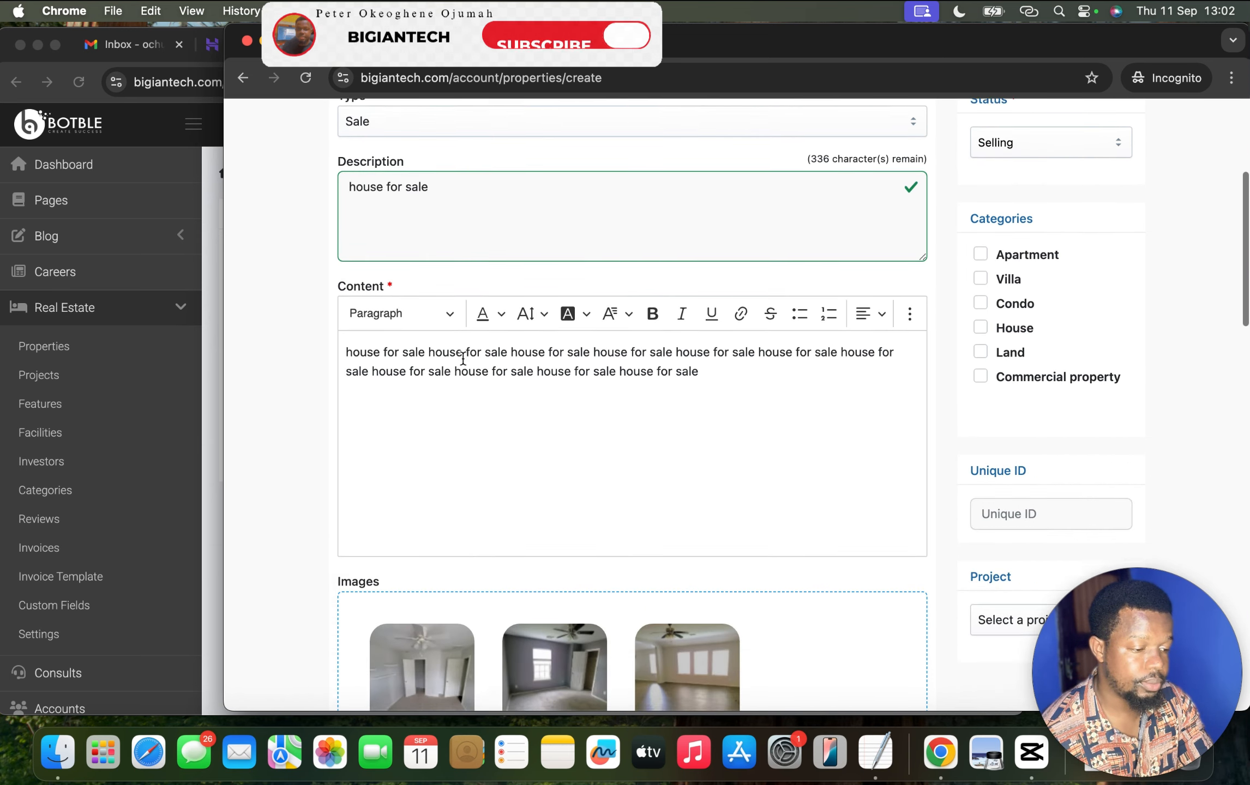
scroll(464, 358, up, 4)
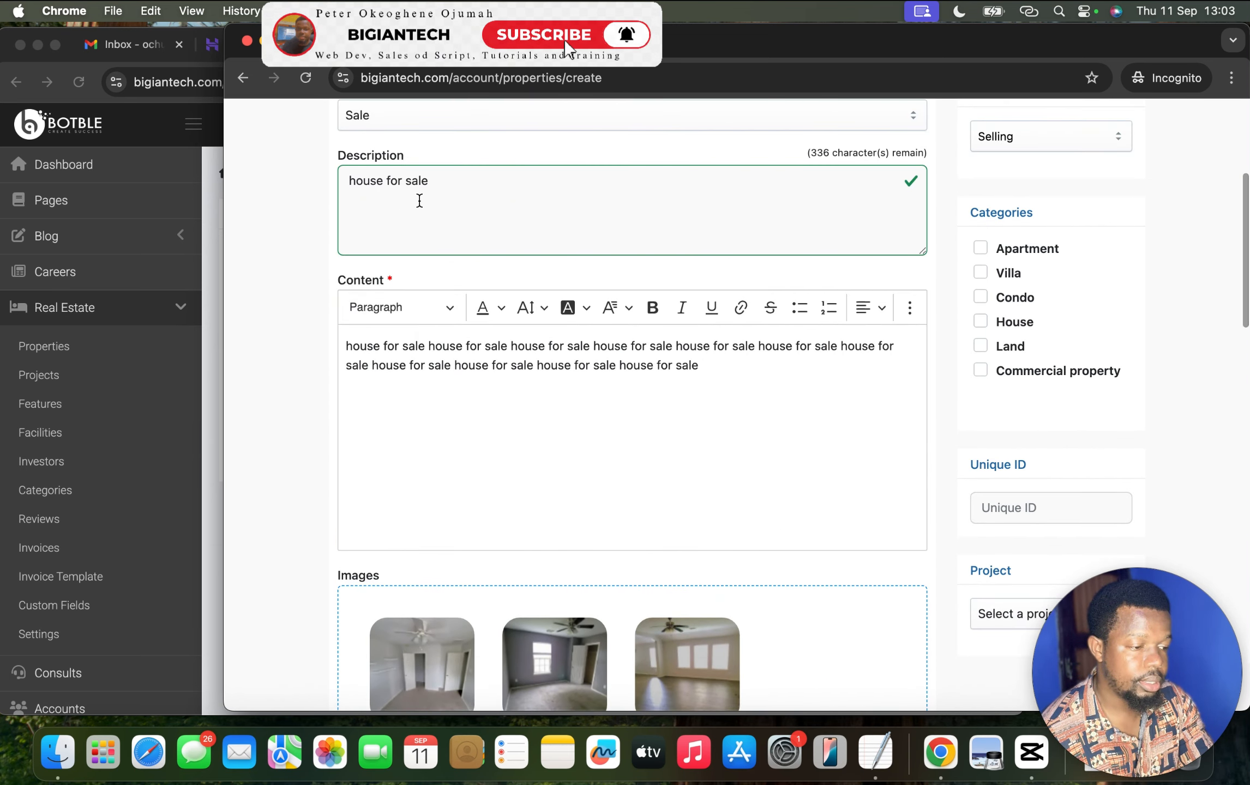
scroll(488, 380, down, 7)
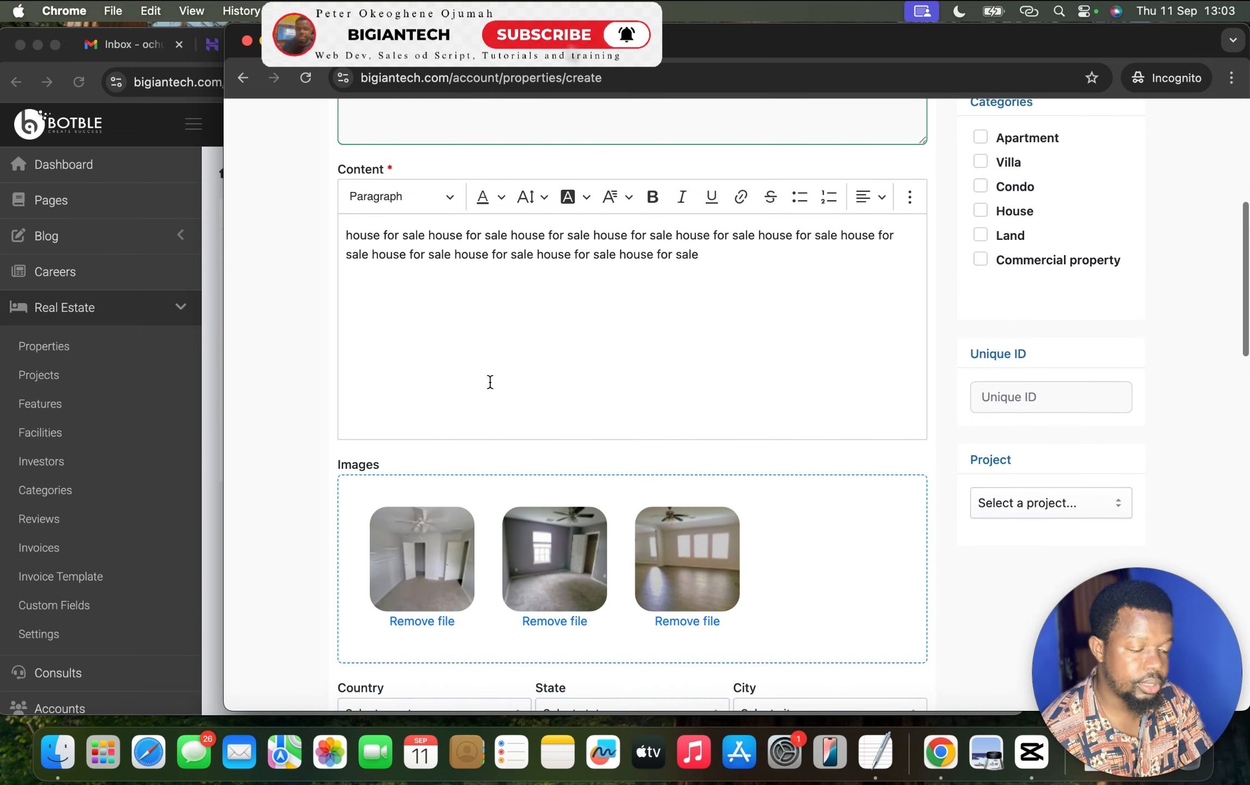
scroll(490, 381, down, 3)
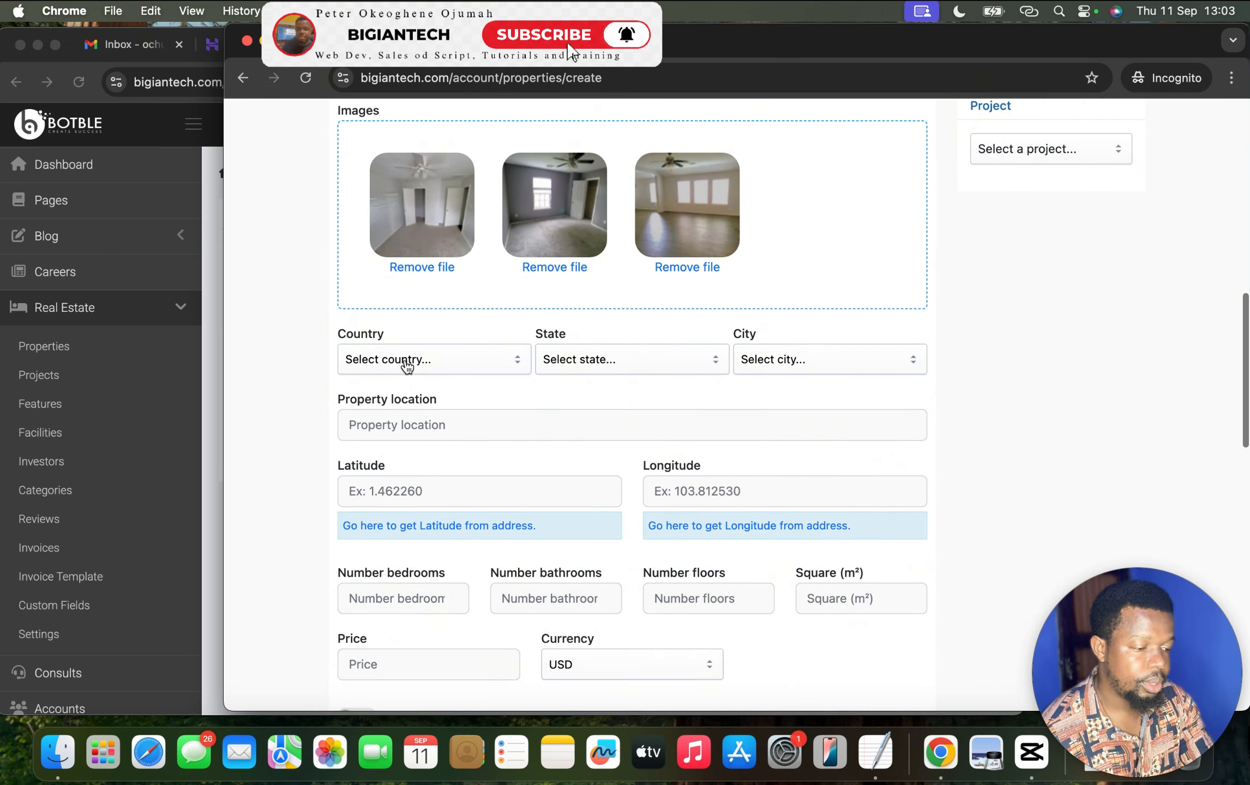
Step: Set the location to country Nigeria, state Abia and city Aba
click(423, 361)
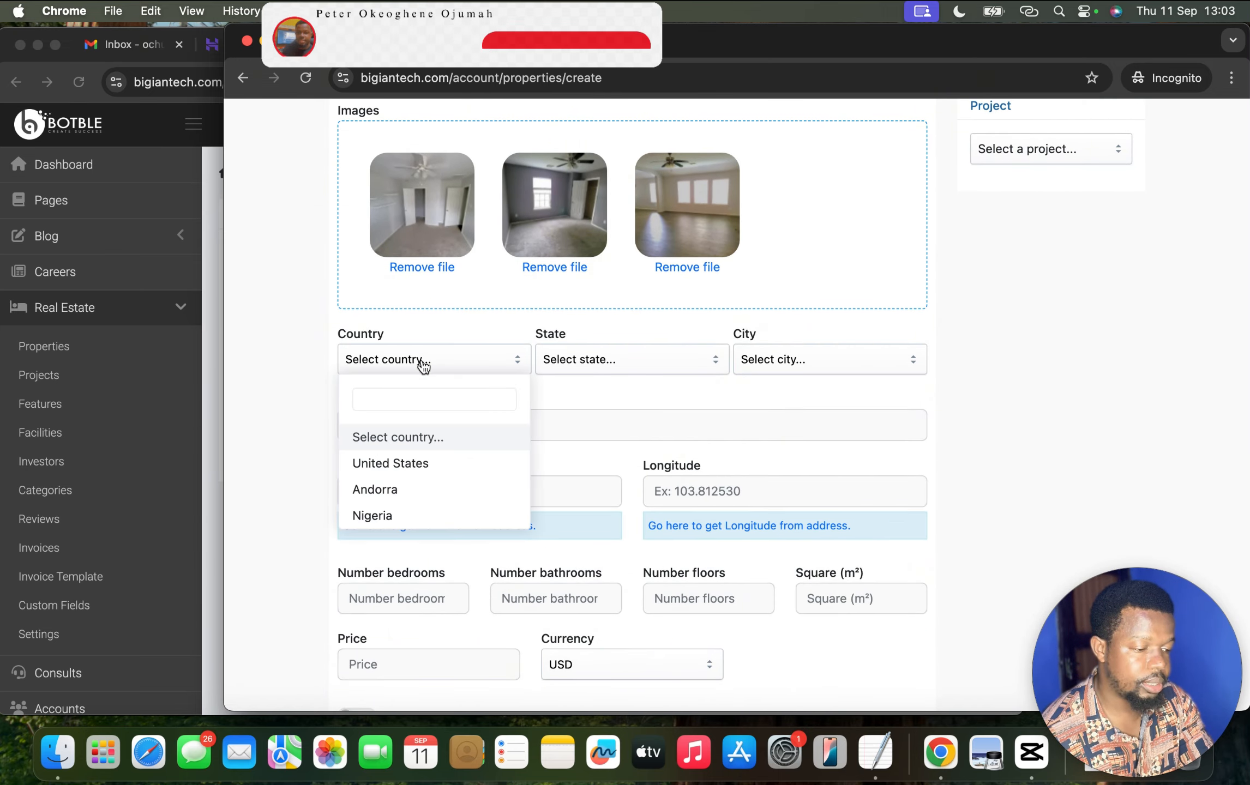
click(388, 516)
click(625, 360)
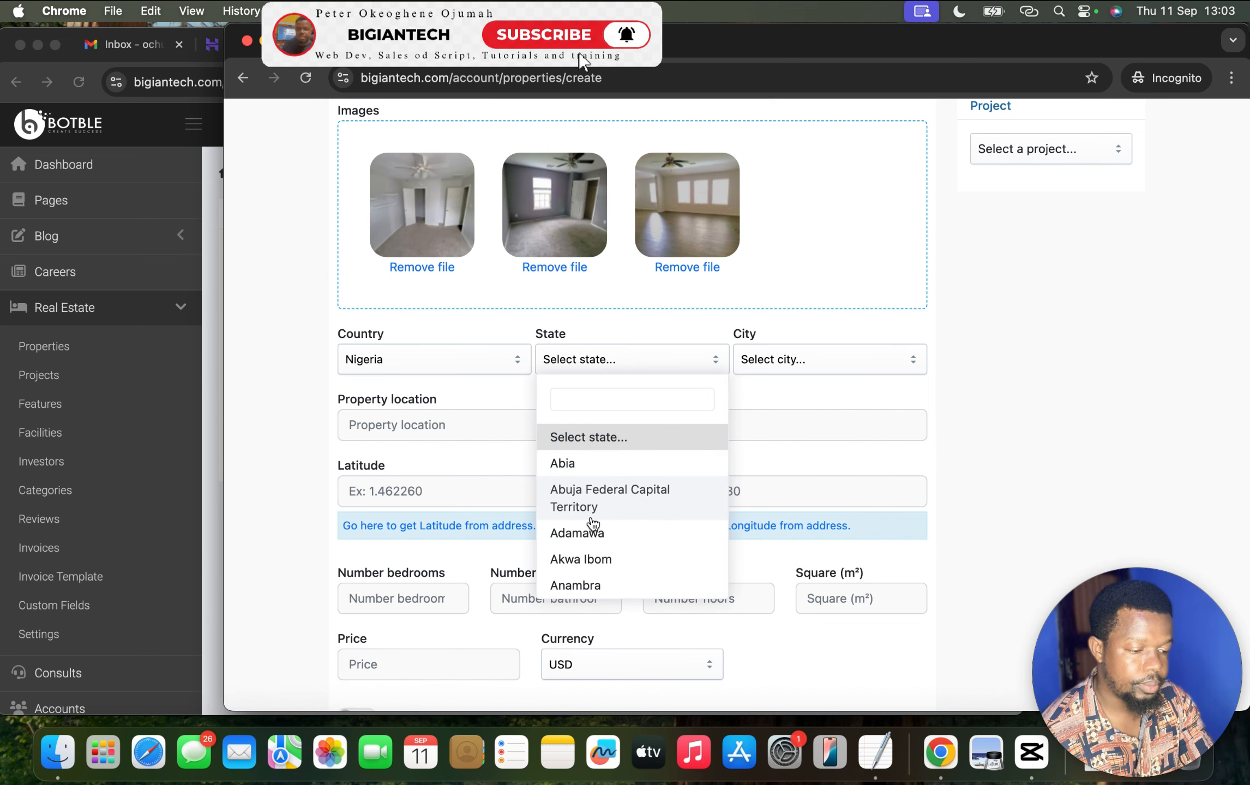
click(572, 463)
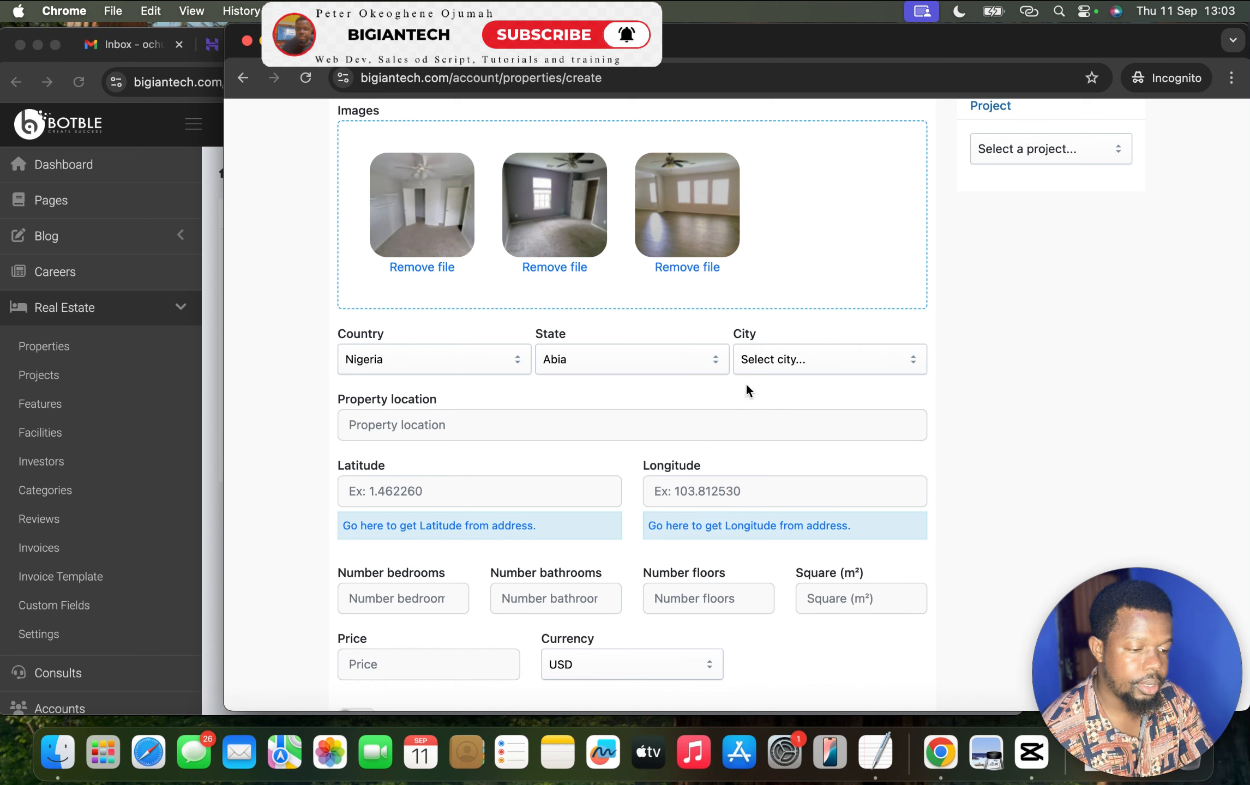
click(802, 360)
click(796, 466)
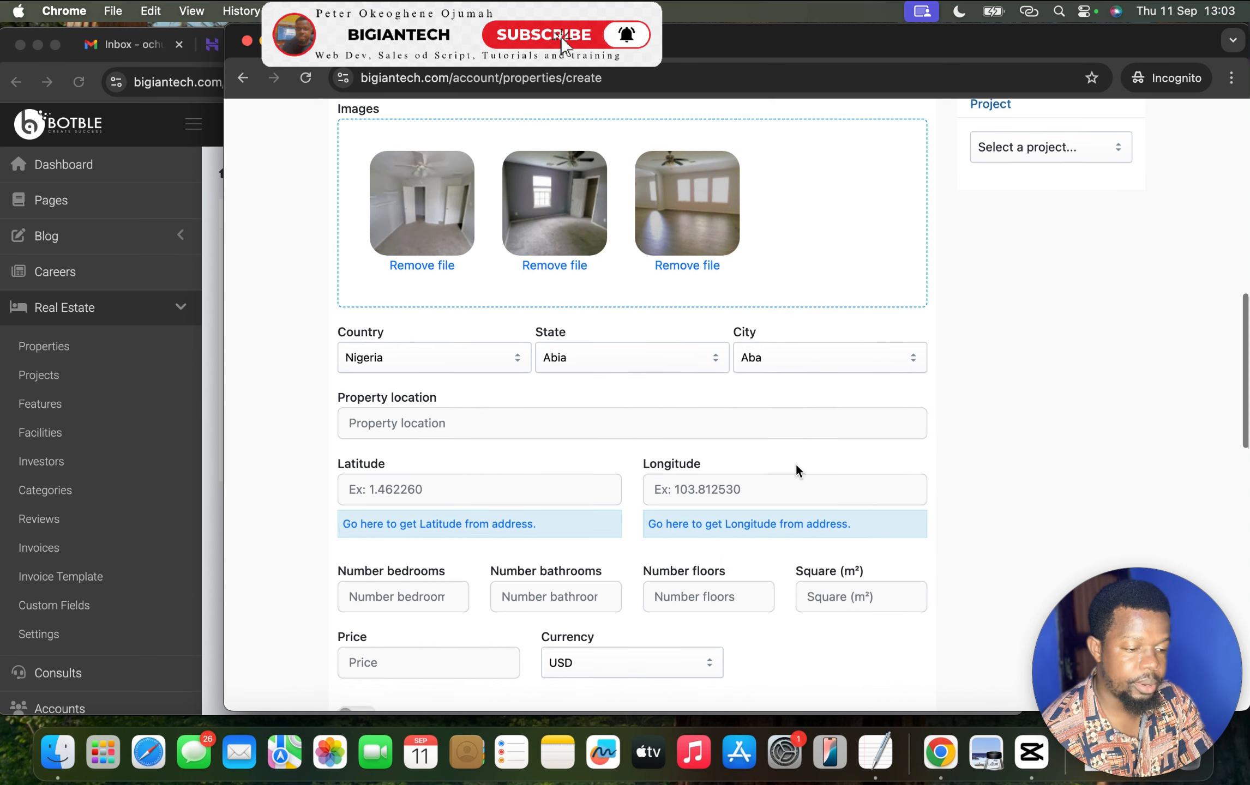
scroll(576, 374, down, 3)
click(469, 276)
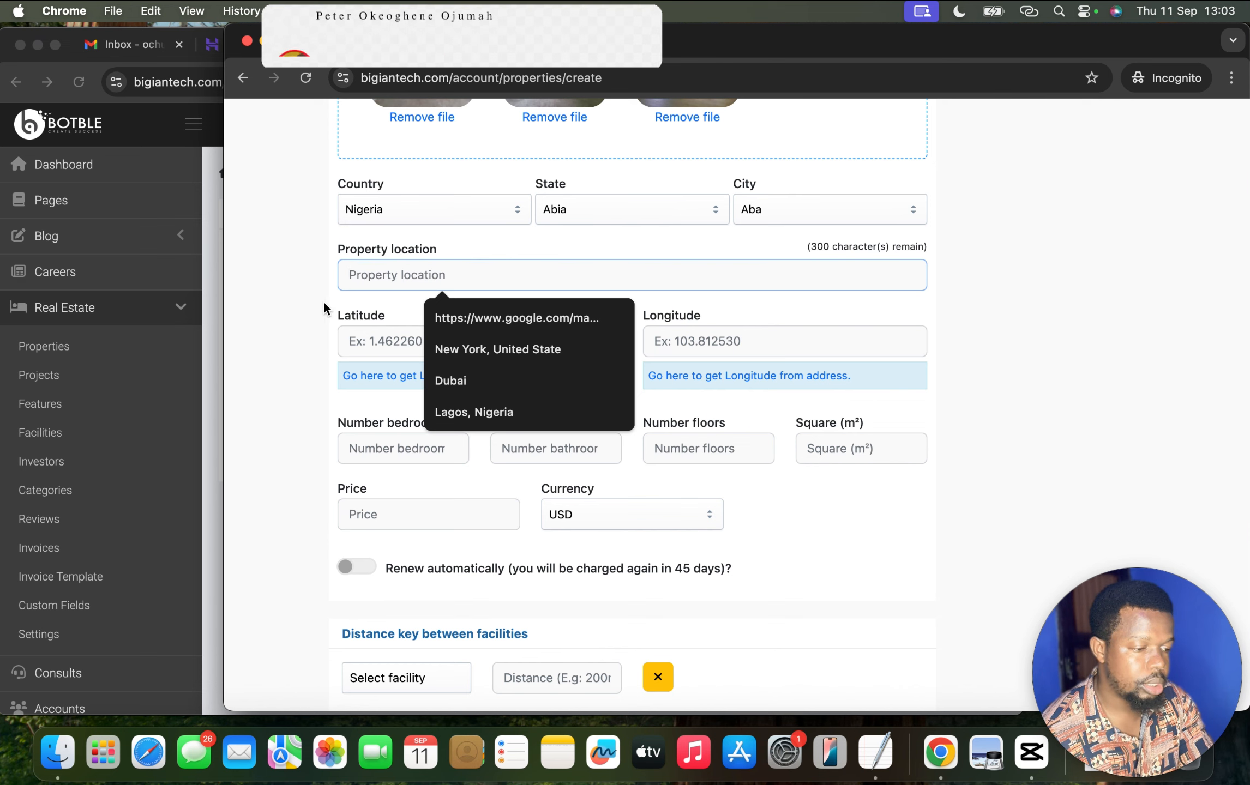
Step: Enter 'aba abia state, nigeria' as the property location
click(333, 337)
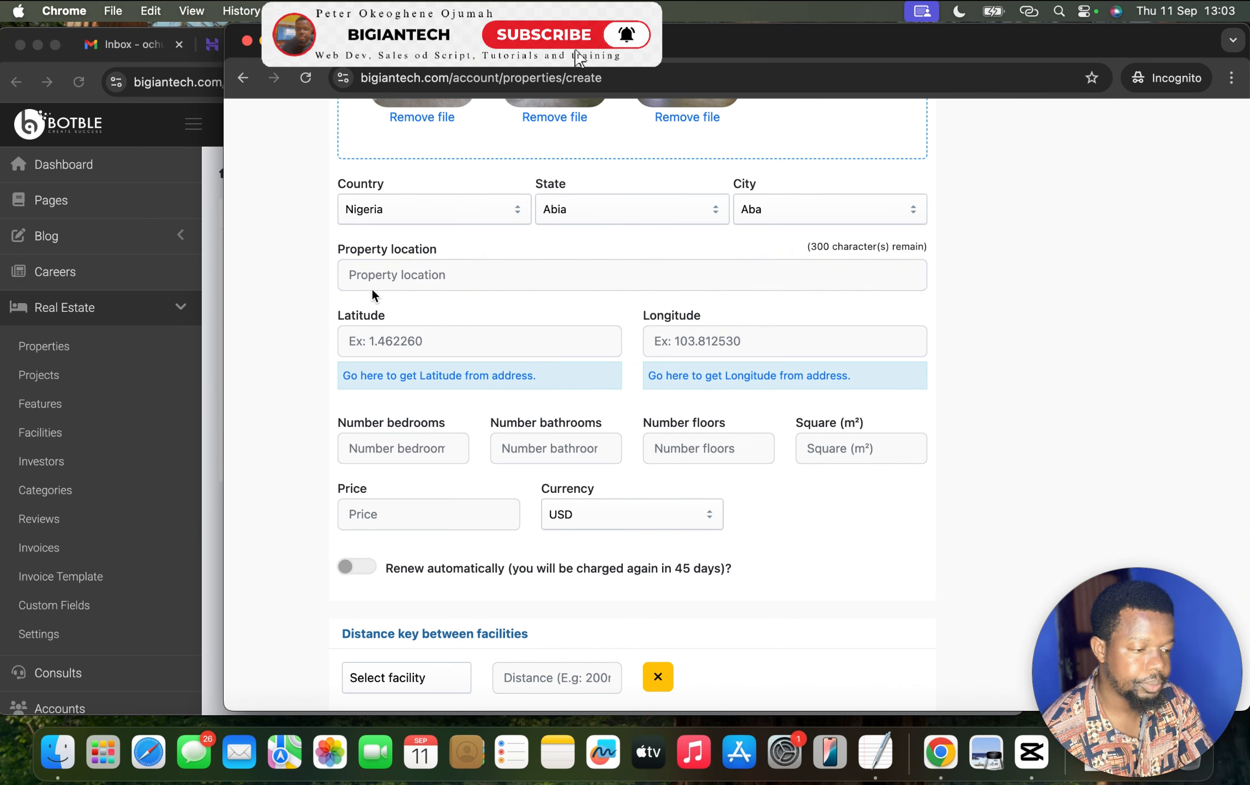
click(421, 275)
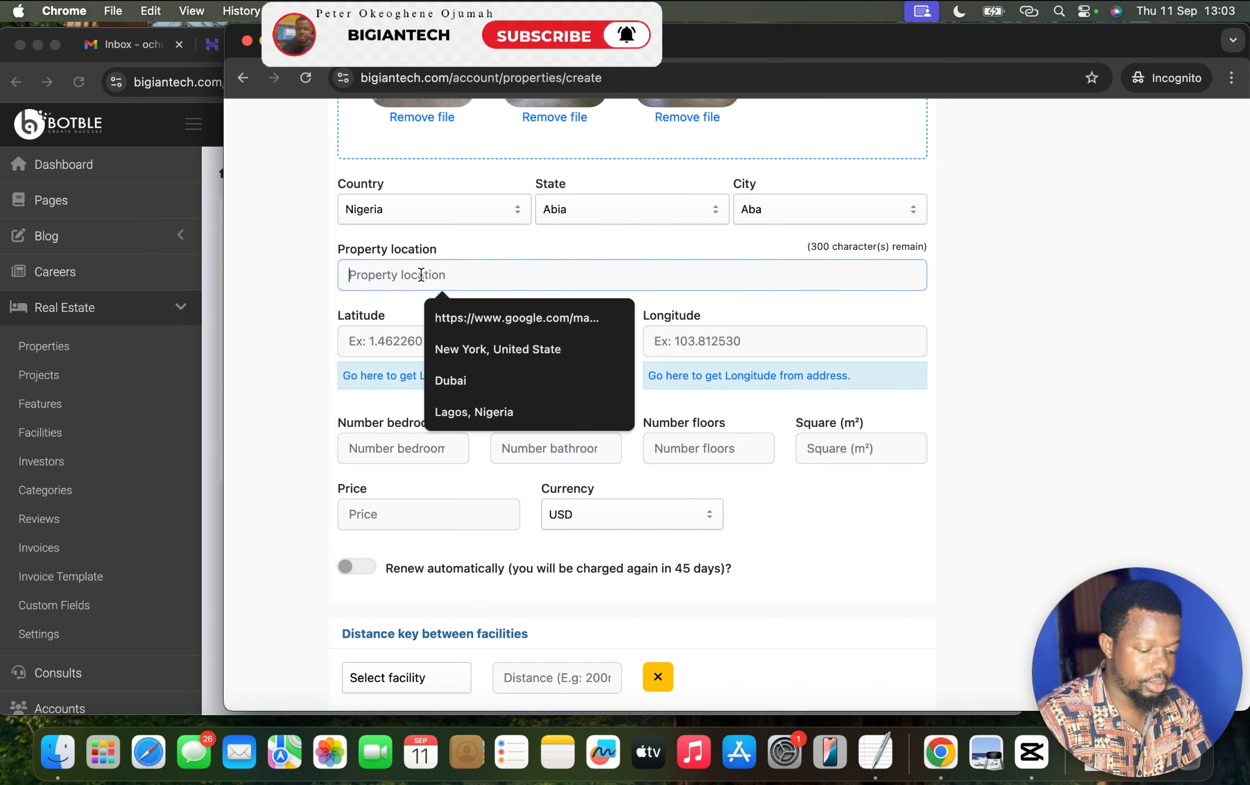
text(ab)
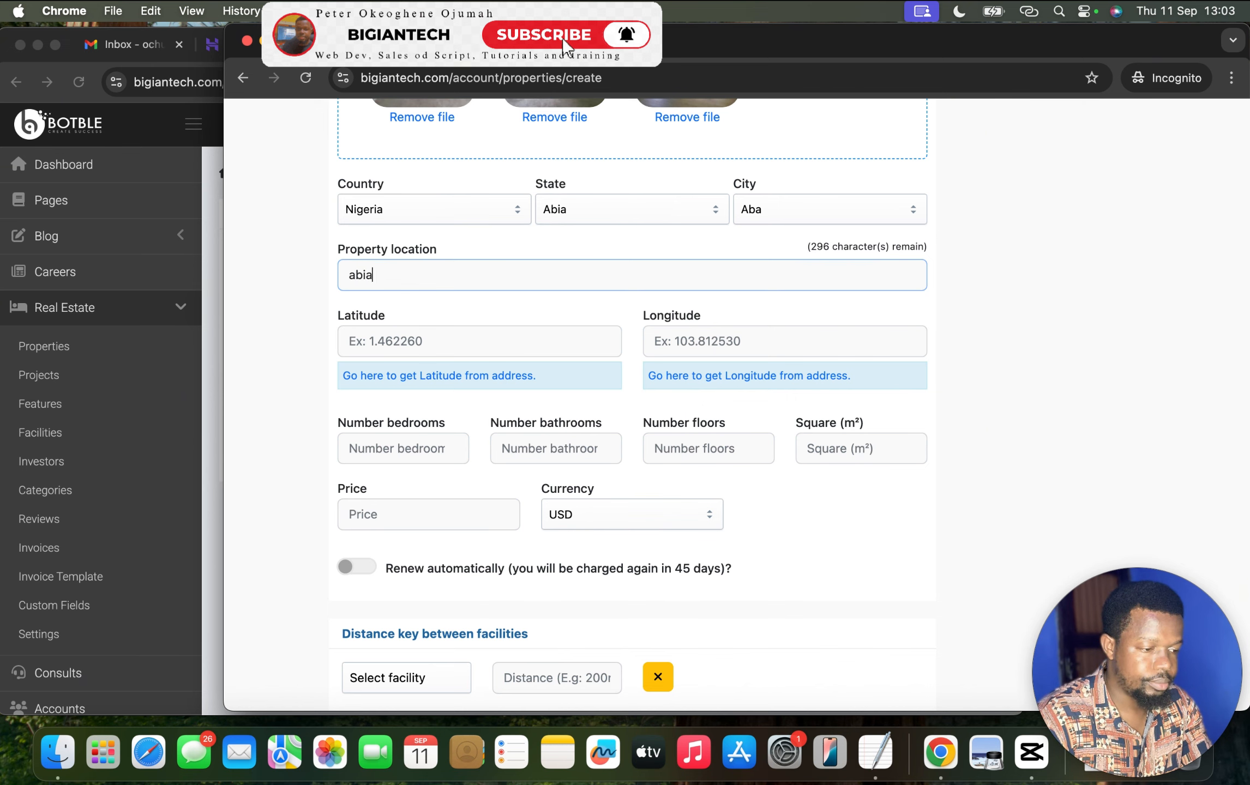
text(ia)
key(BackSpace)
key(BackSpace)
text(a)
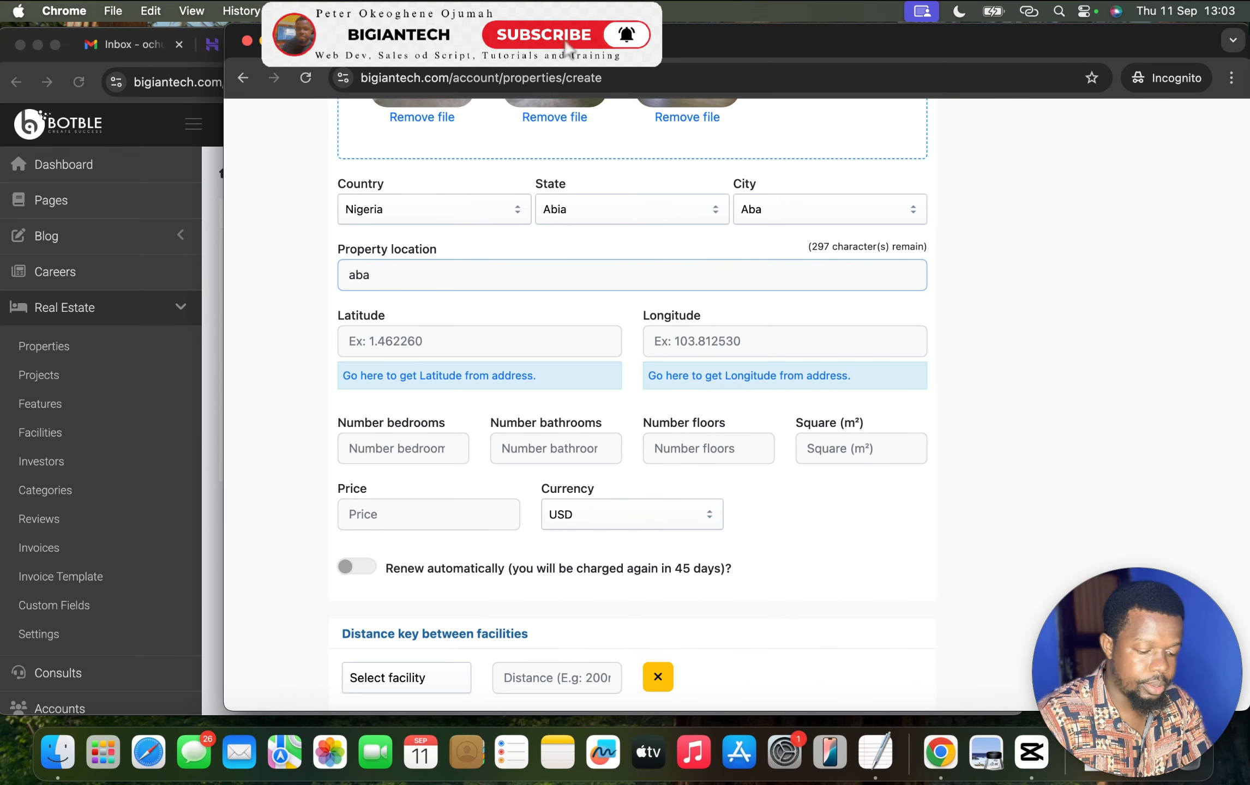
text( abia state)
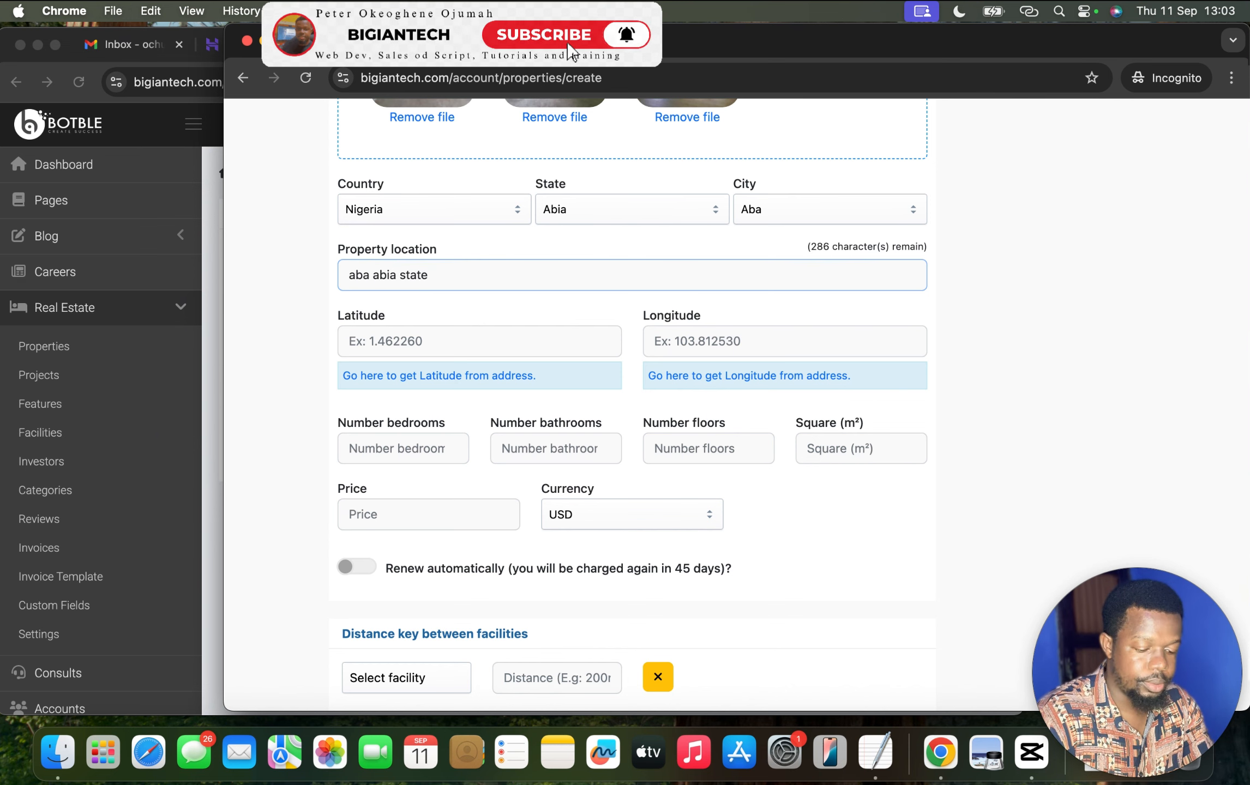
text(, nigeria)
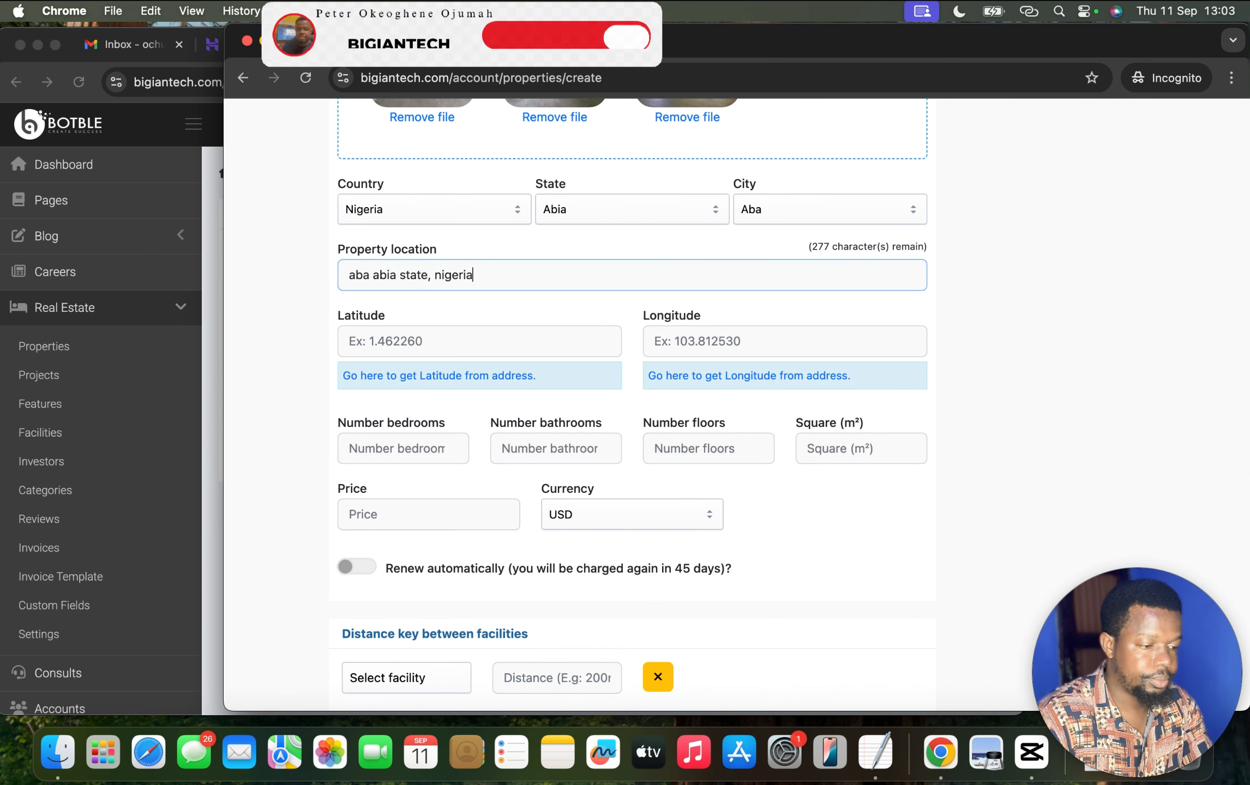
click(288, 315)
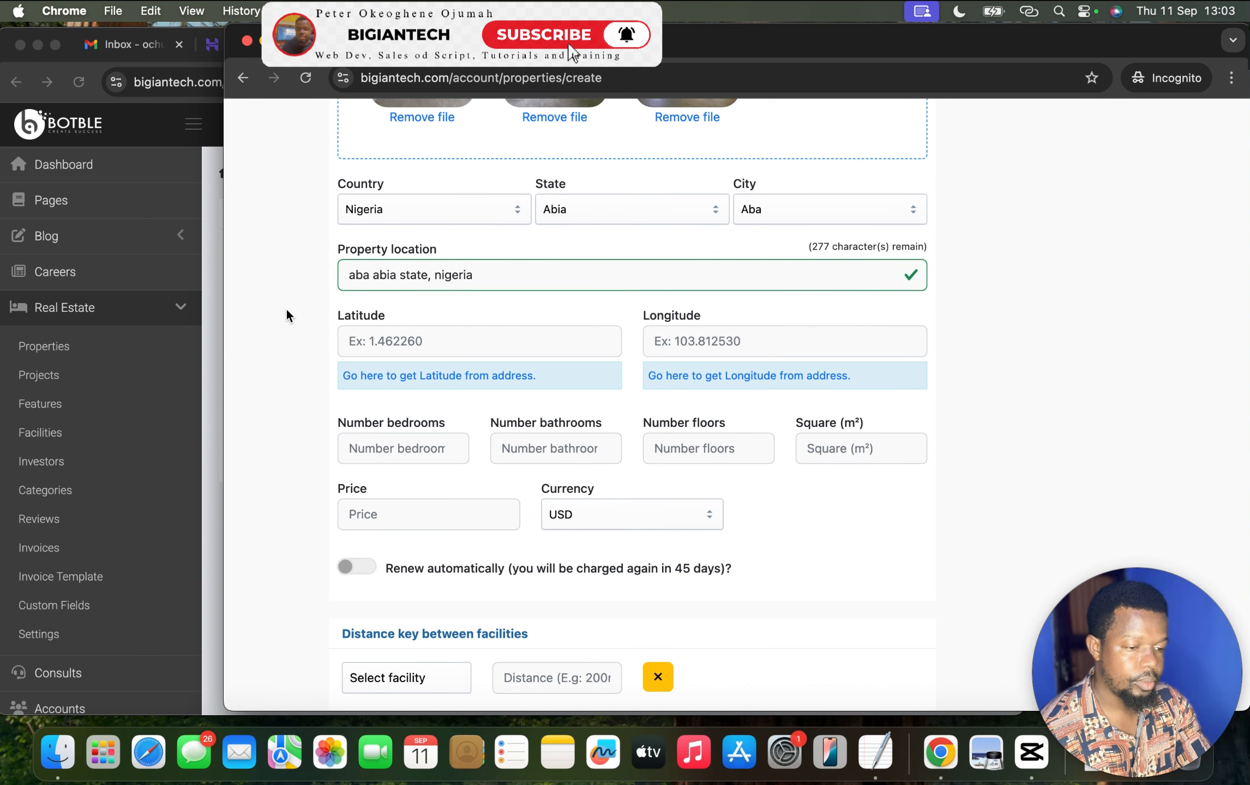
scroll(325, 343, down, 2)
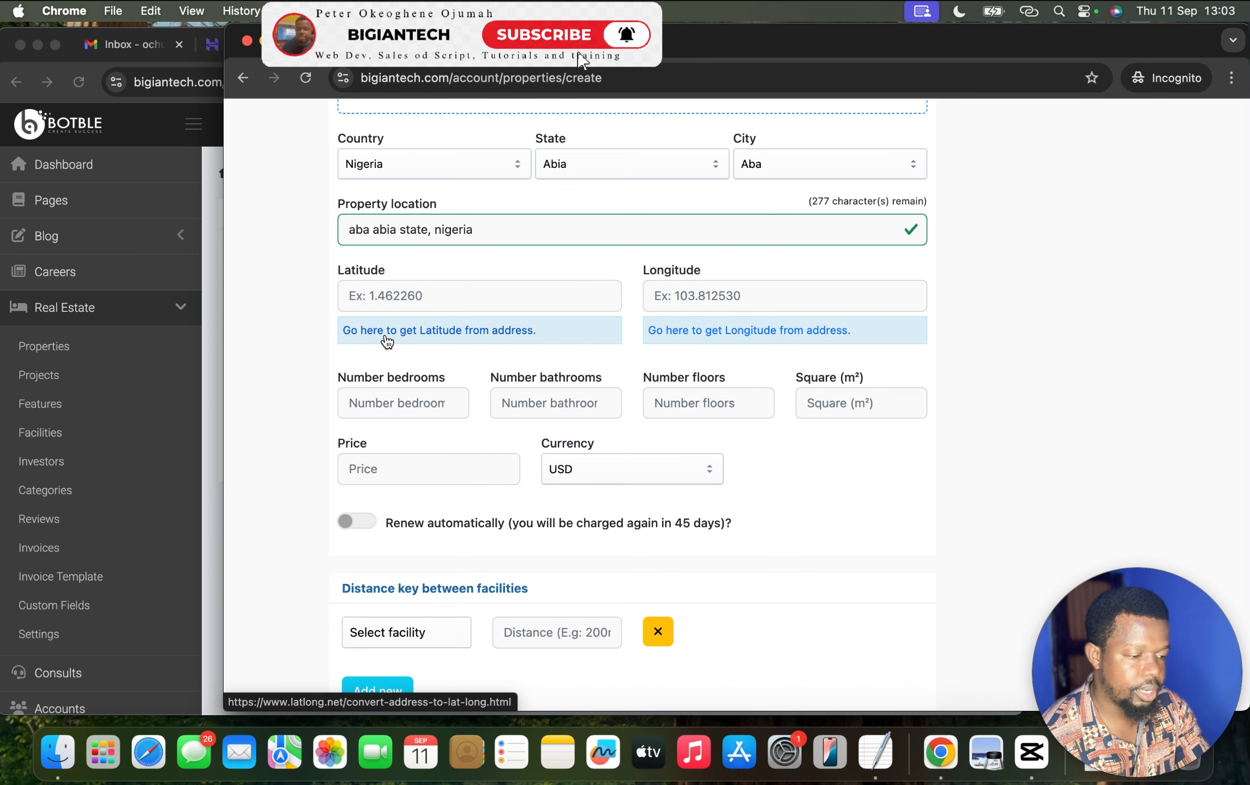
Step: Look up the coordinates of the copied address 'Aba Abia State, Nigeria' on latlong.net
click(437, 330)
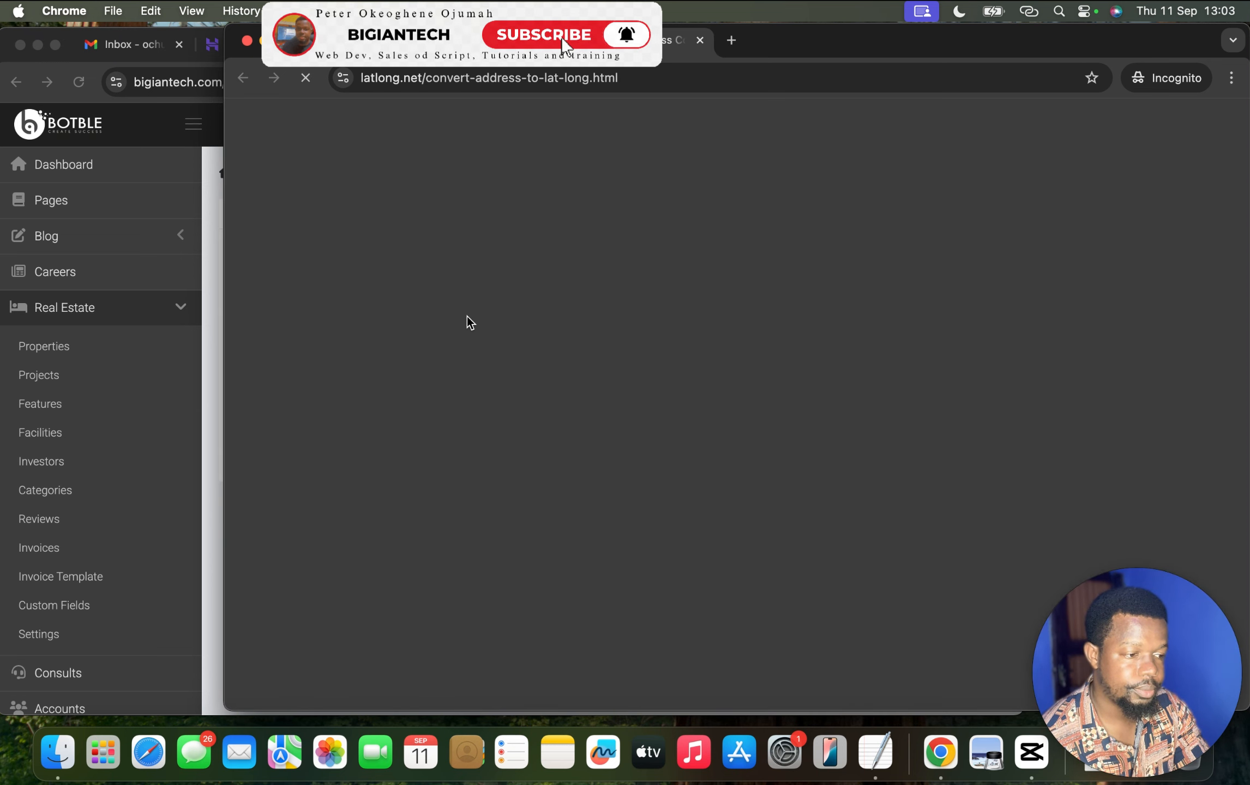
scroll(467, 319, down, 2)
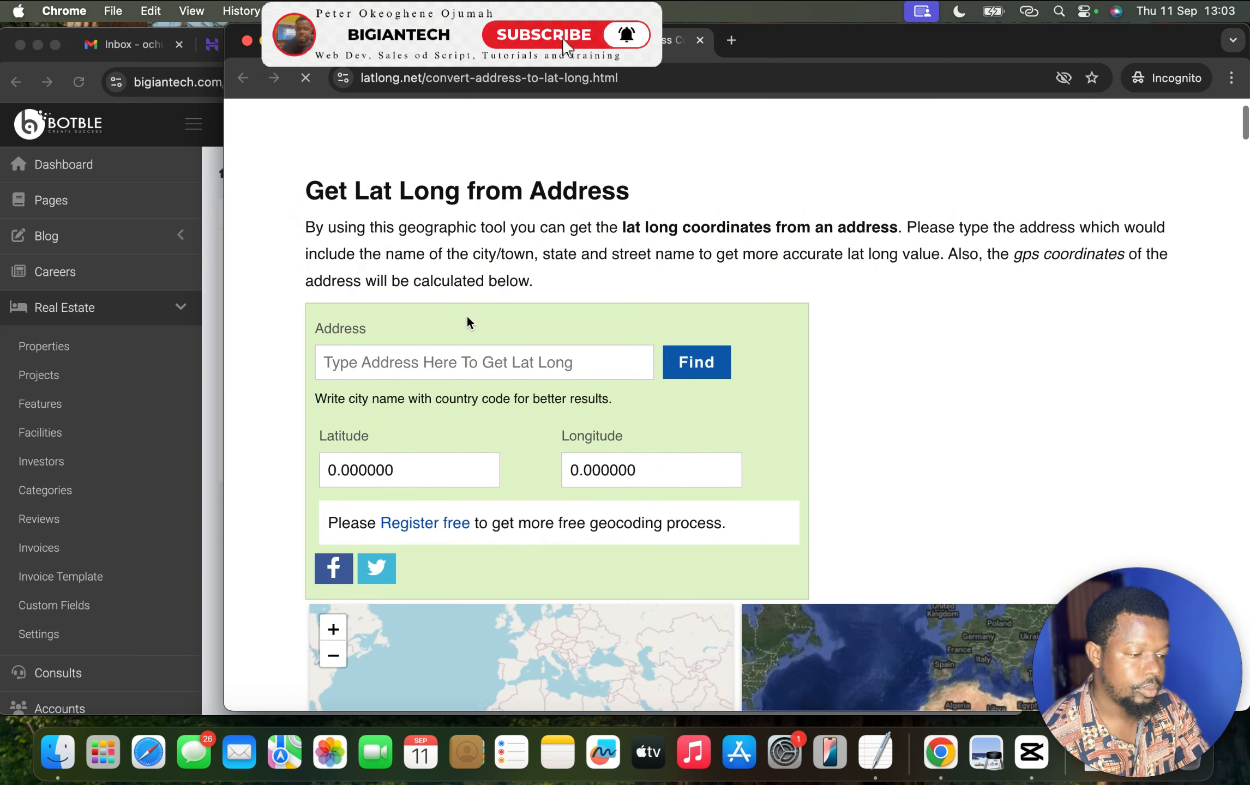
click(407, 40)
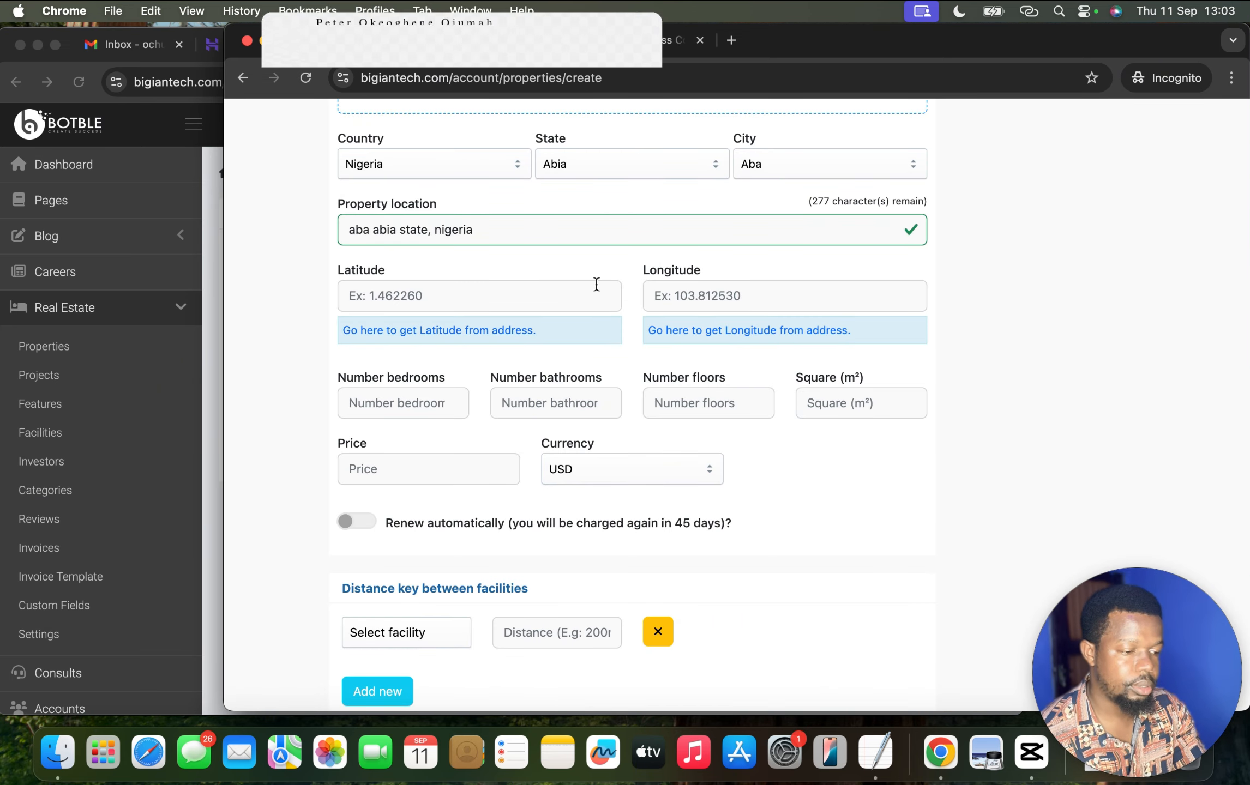
triple_click(520, 226)
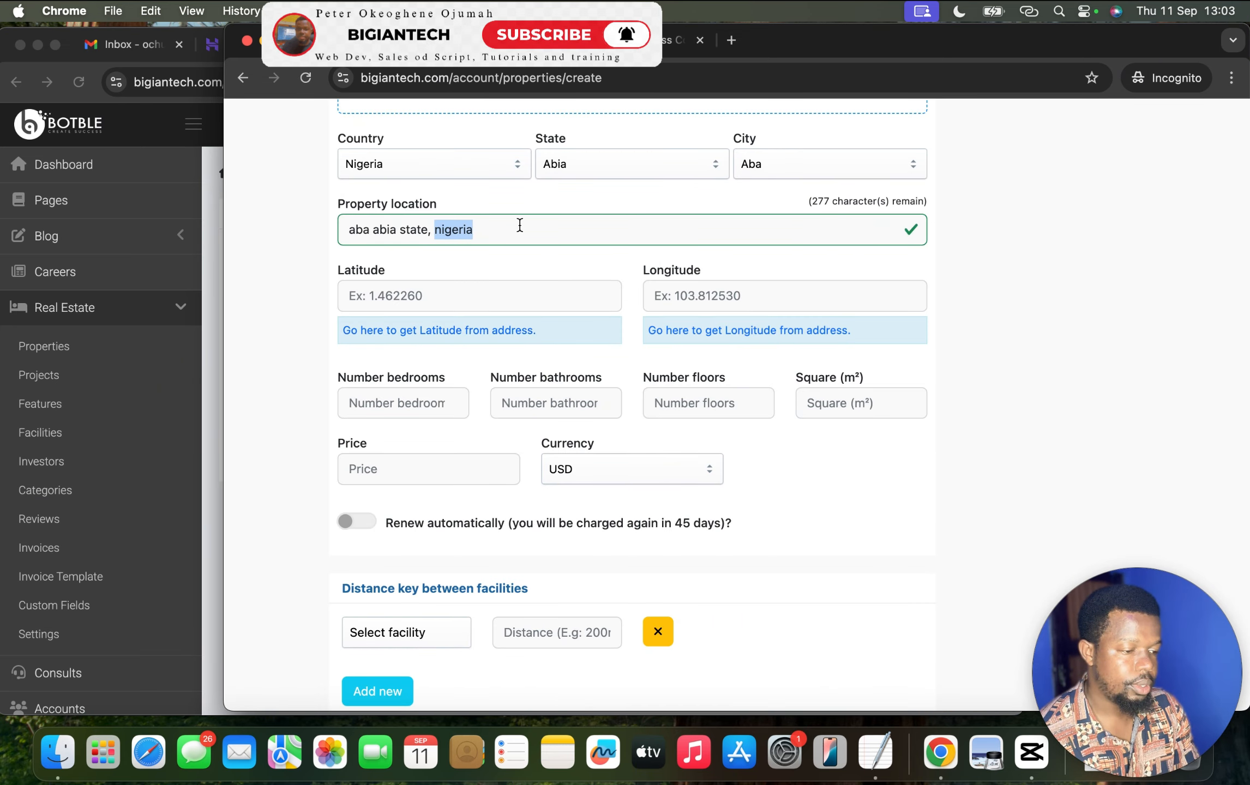
click(563, 42)
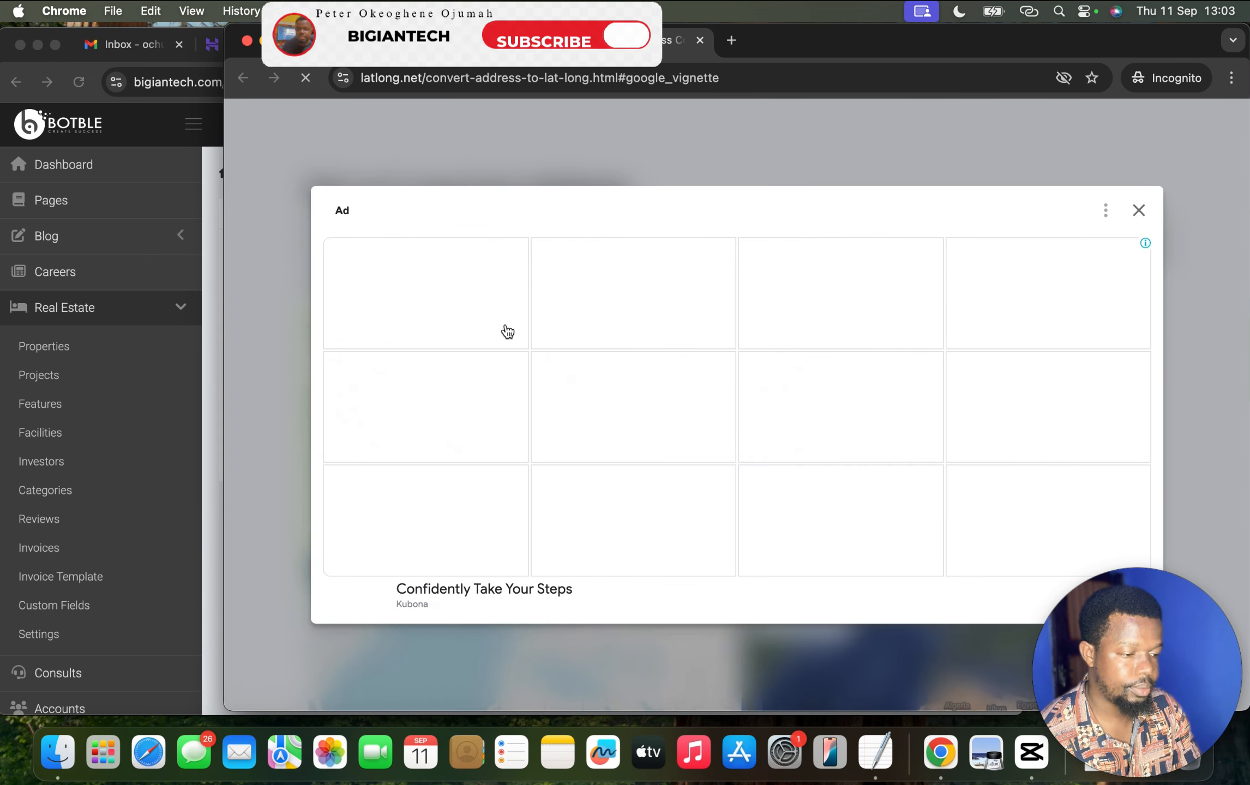
click(1137, 213)
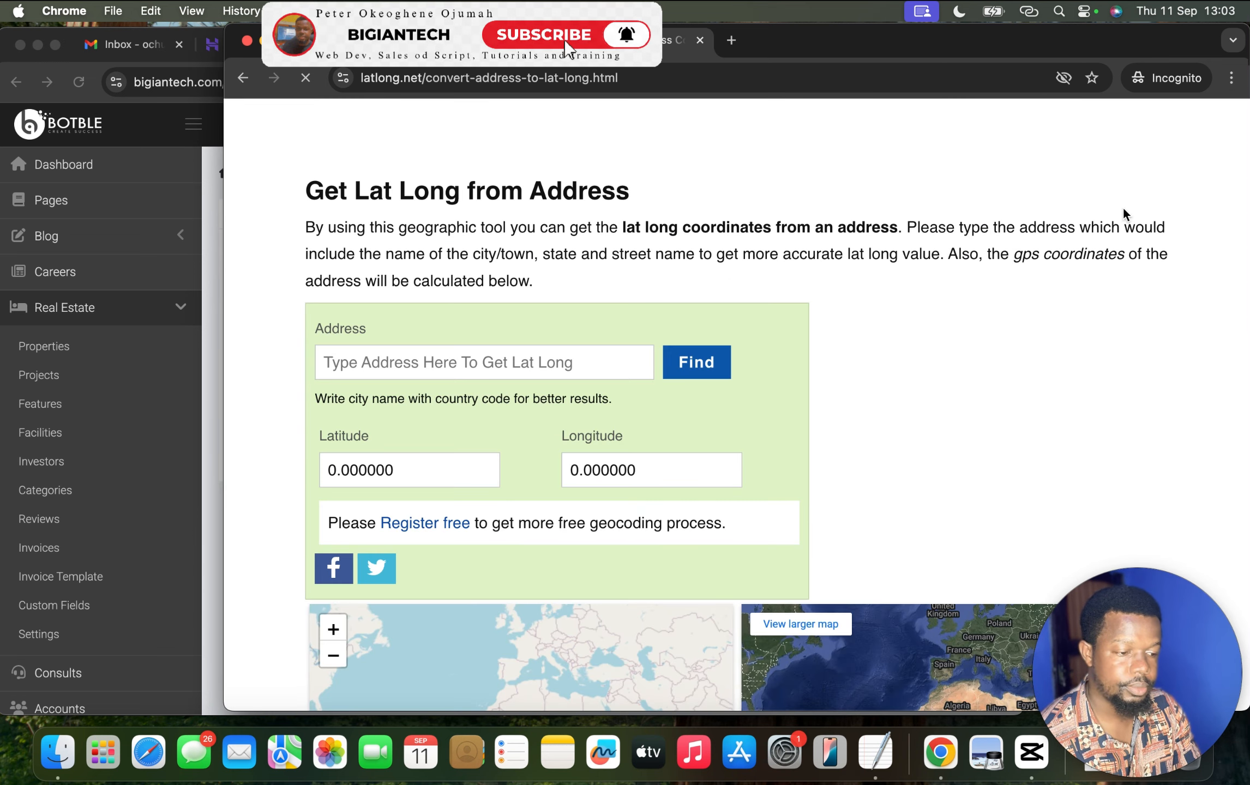
click(455, 362)
text(Aba Abia State, Nigeria)
click(672, 369)
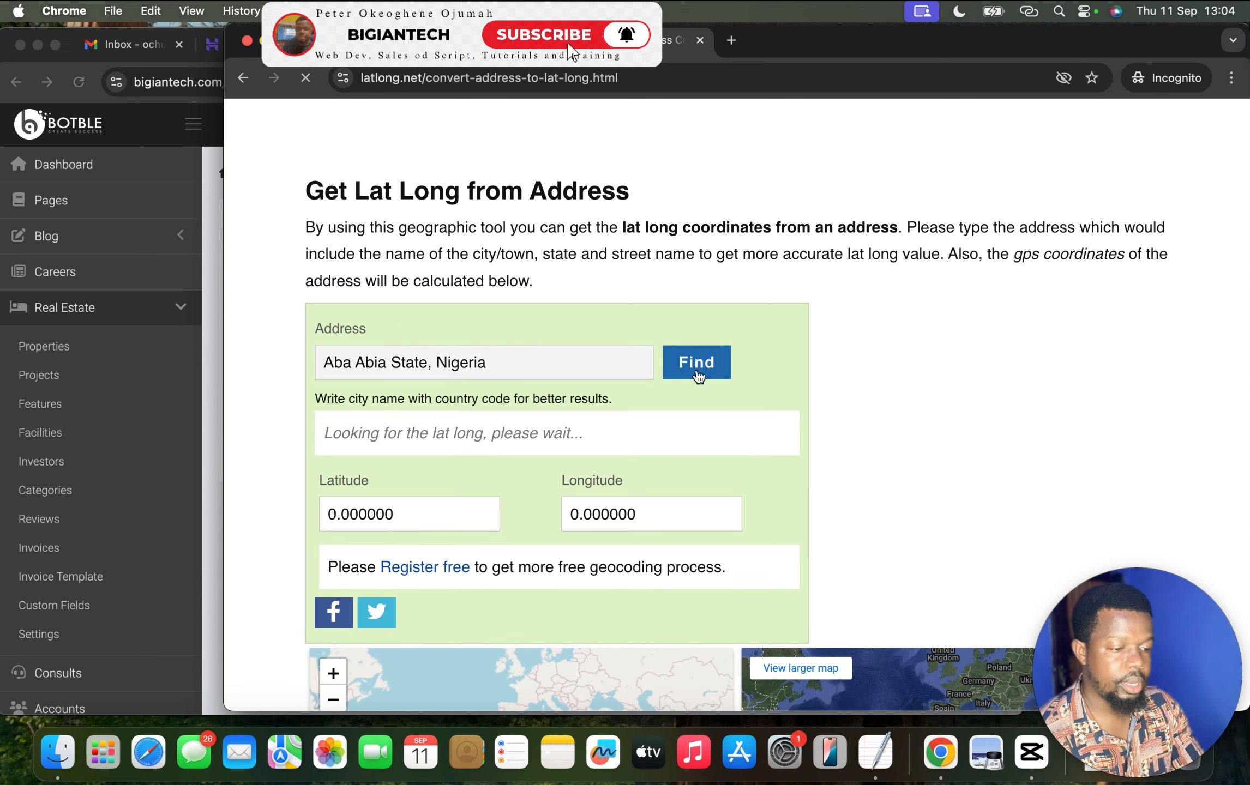
scroll(696, 376, down, 3)
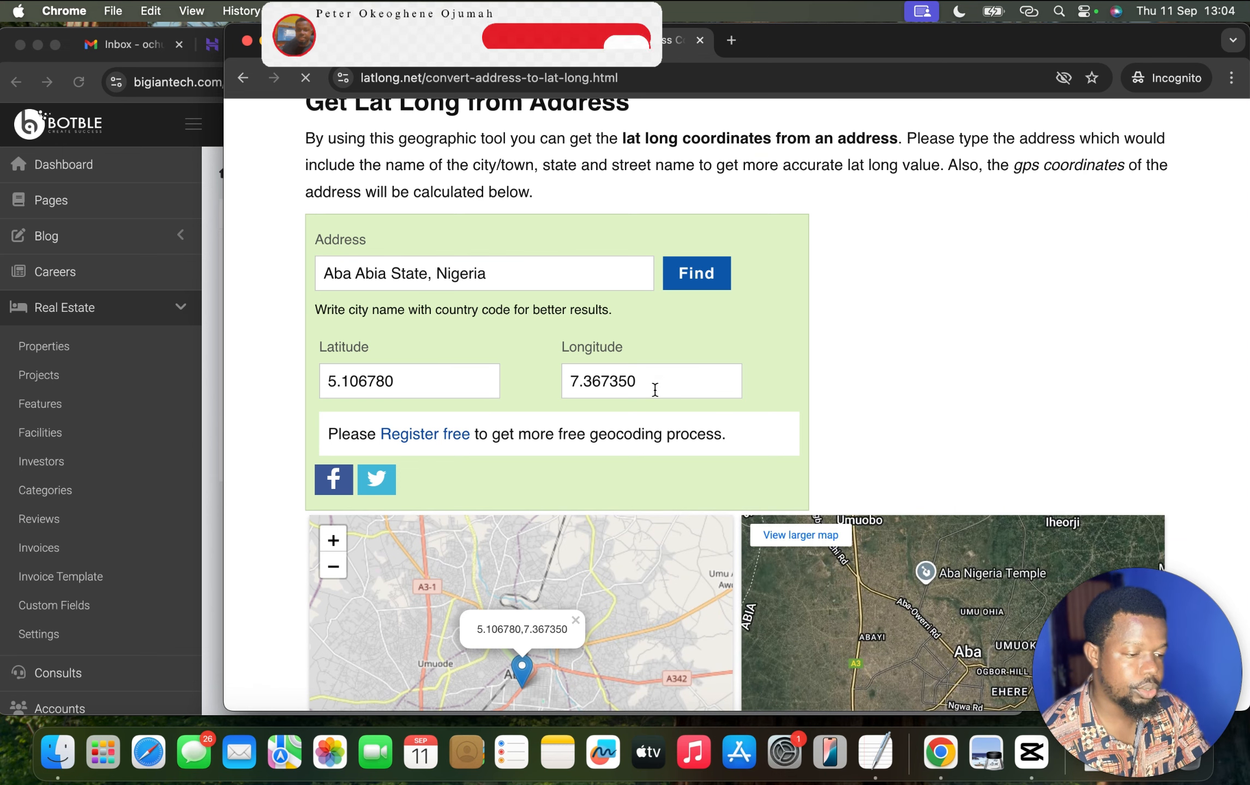
Step: Copy latitude 5.106780 and longitude 7.367350 from the lookup into the listing form
click(405, 382)
double_click(401, 384)
key(super+c)
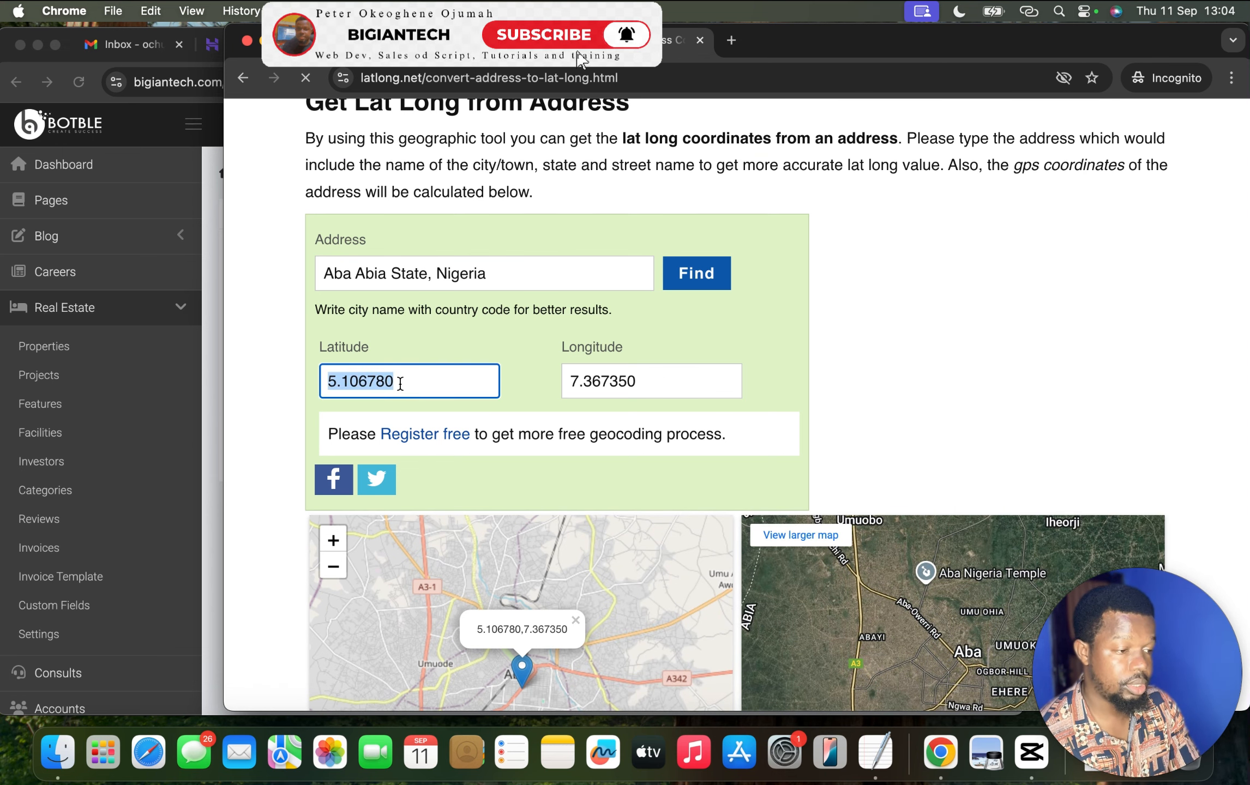
click(402, 41)
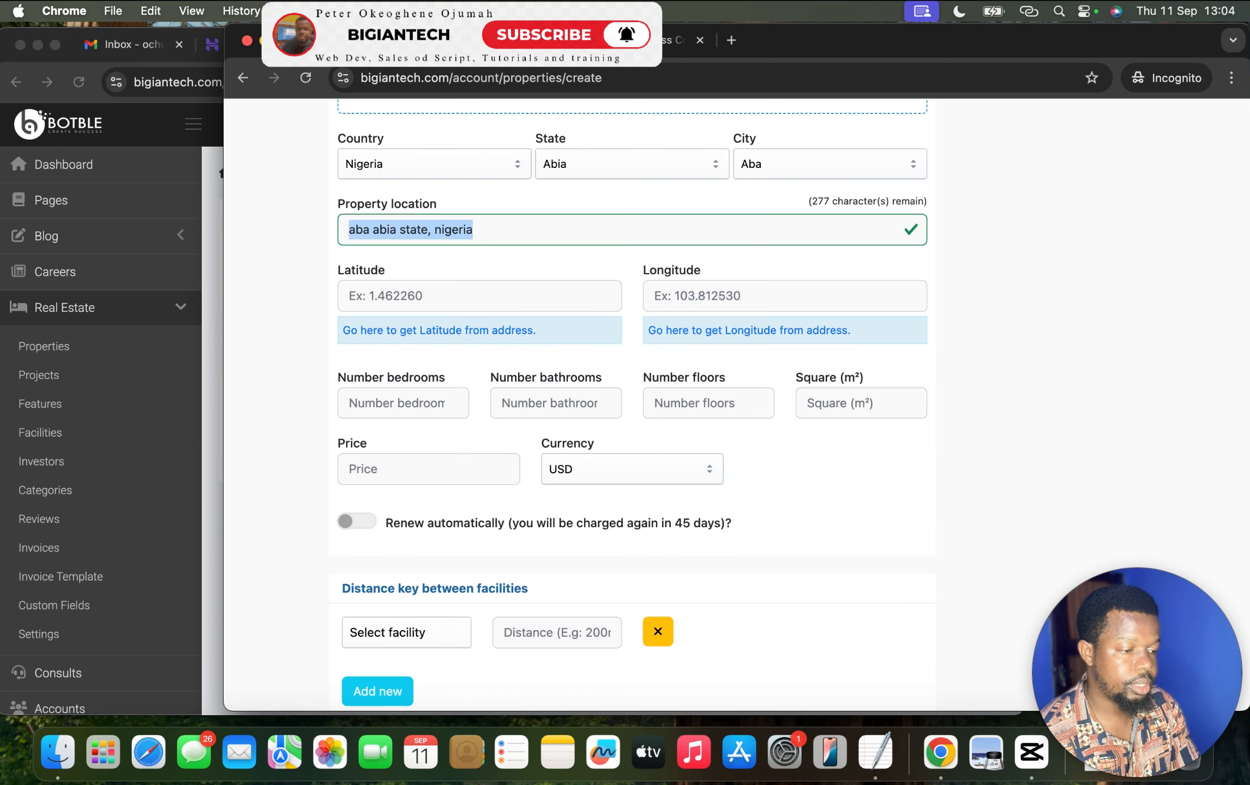
click(477, 295)
key(super+v)
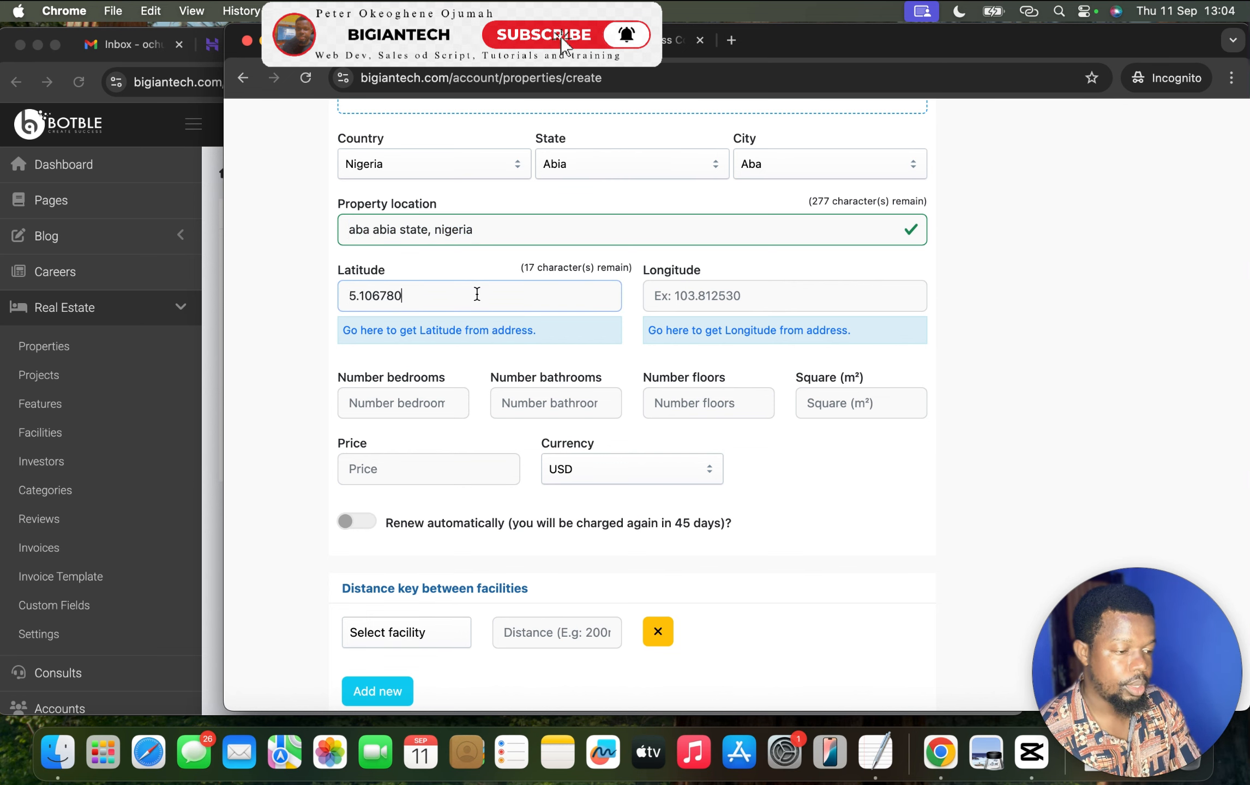
click(636, 41)
click(617, 385)
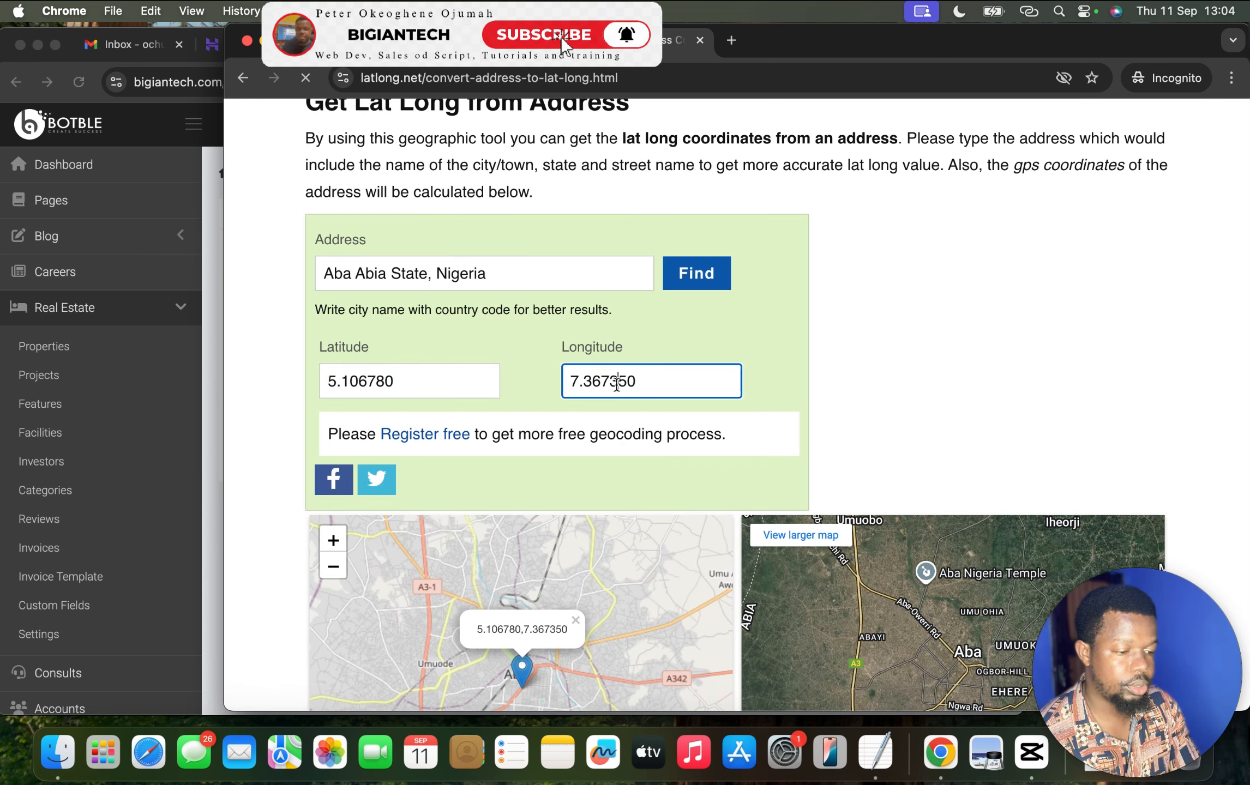
double_click(616, 384)
key(super+c)
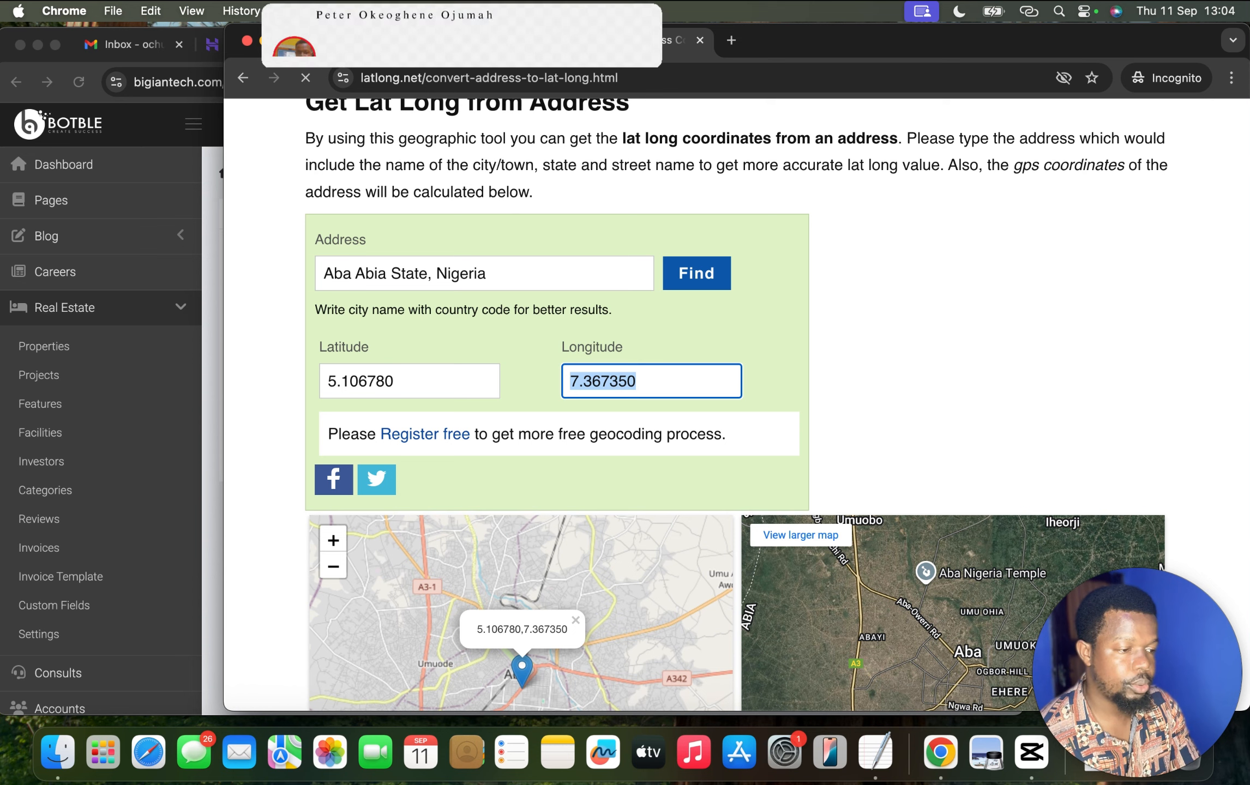
click(403, 41)
click(735, 295)
key(super+v)
click(782, 747)
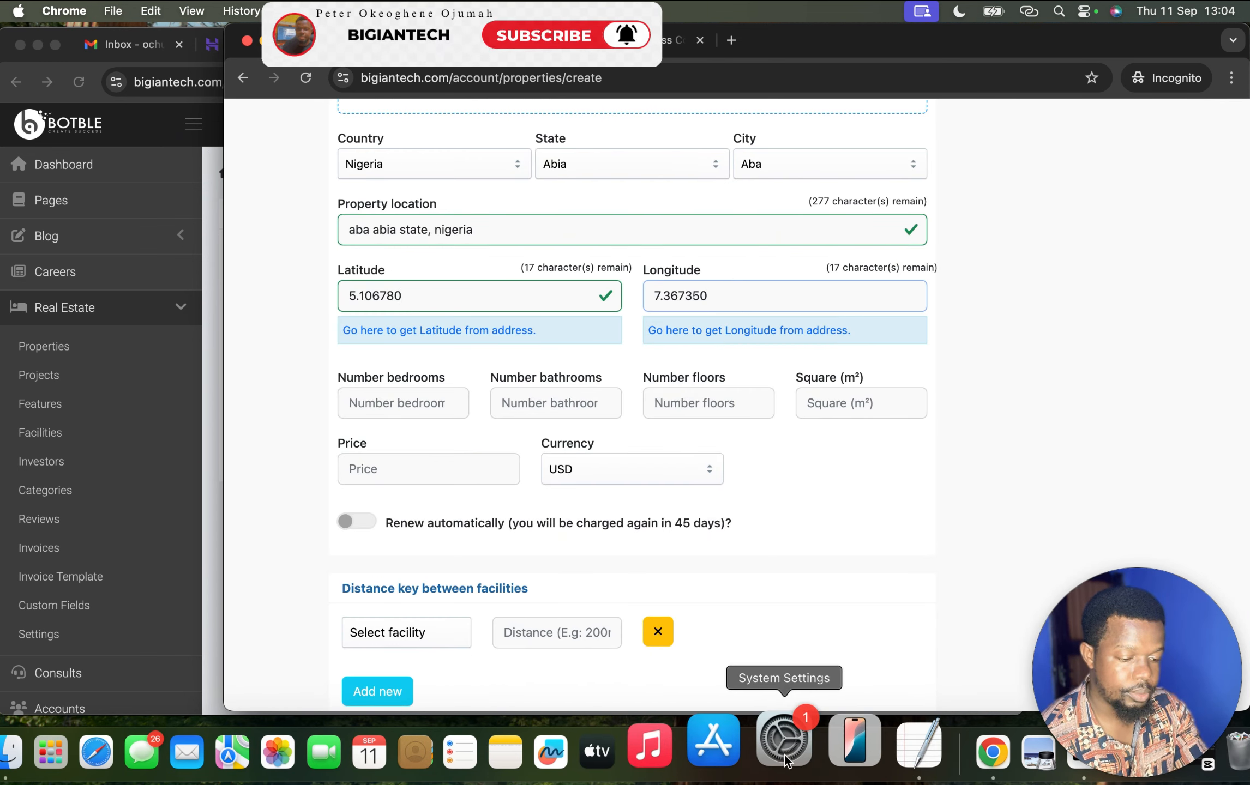
Step: Enter 4 bedrooms, 5 bathrooms, 2 floors and 7875 m² of space
click(413, 404)
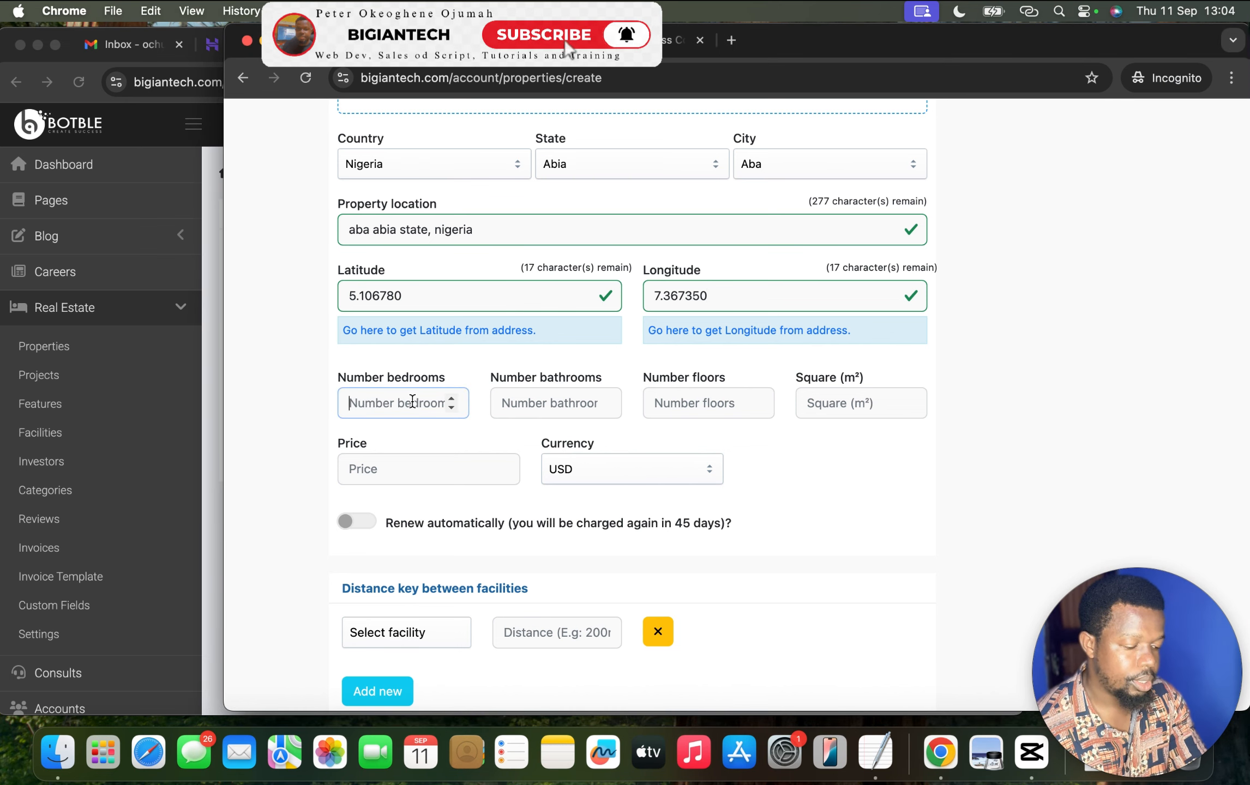
text(4)
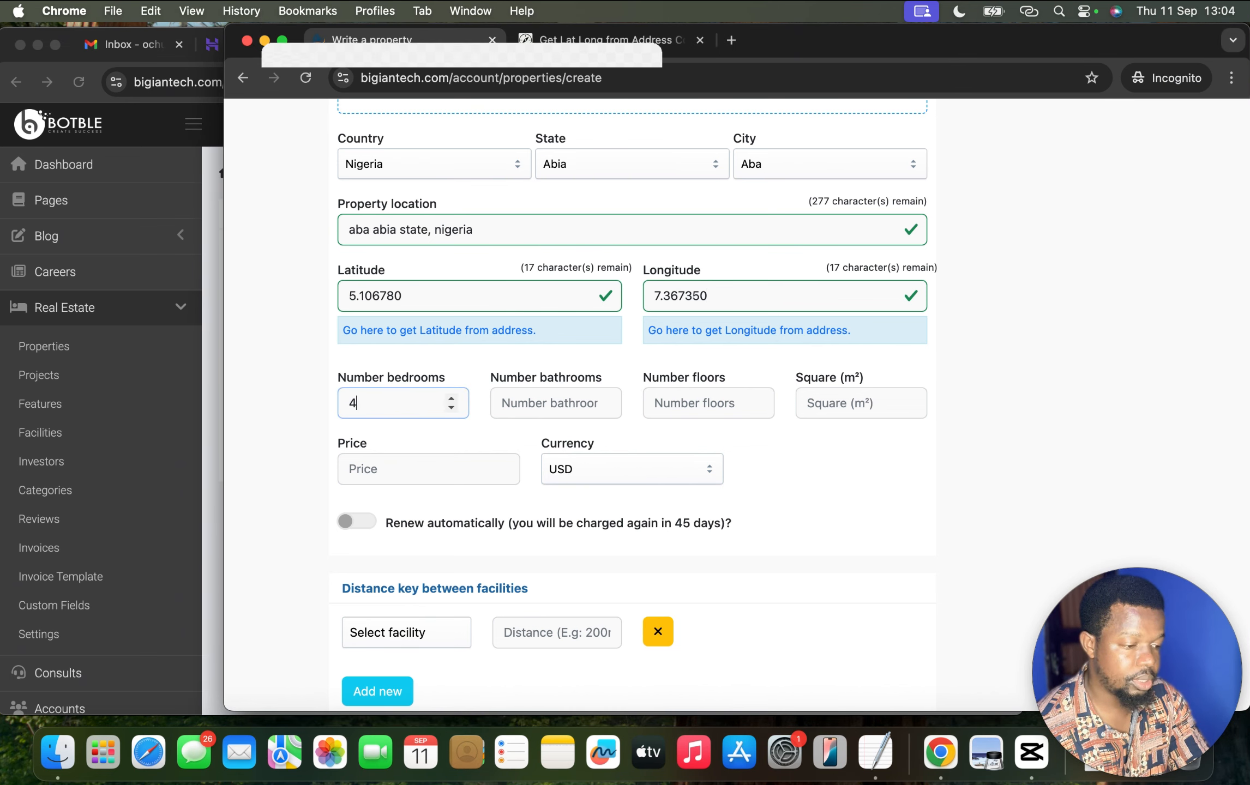
click(524, 403)
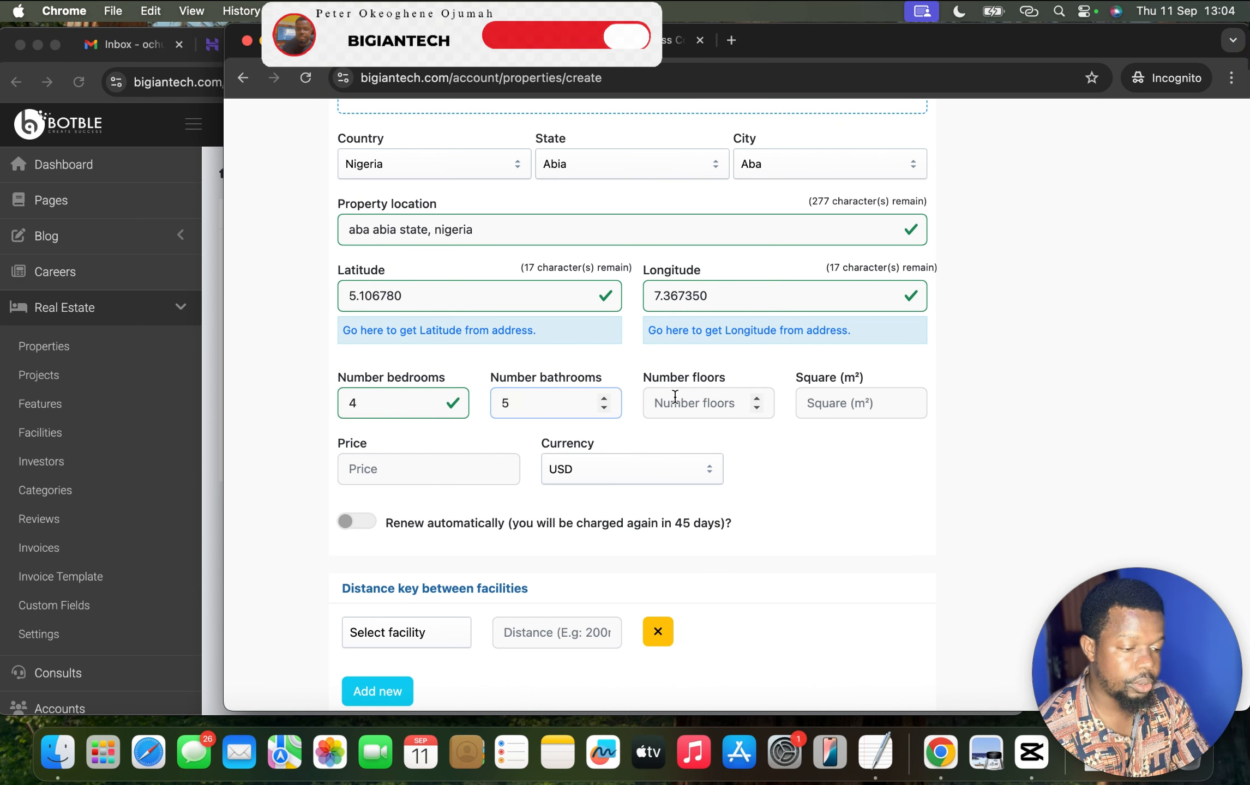
click(701, 408)
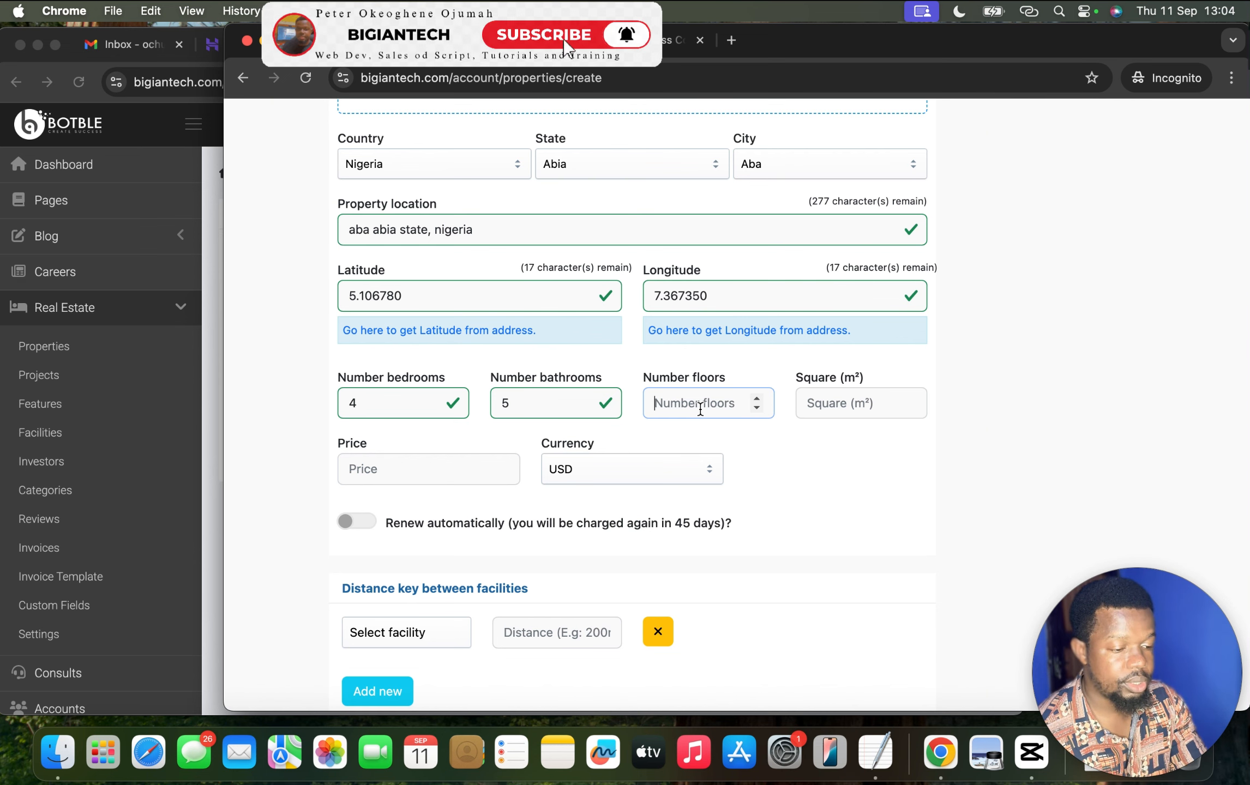
text(2)
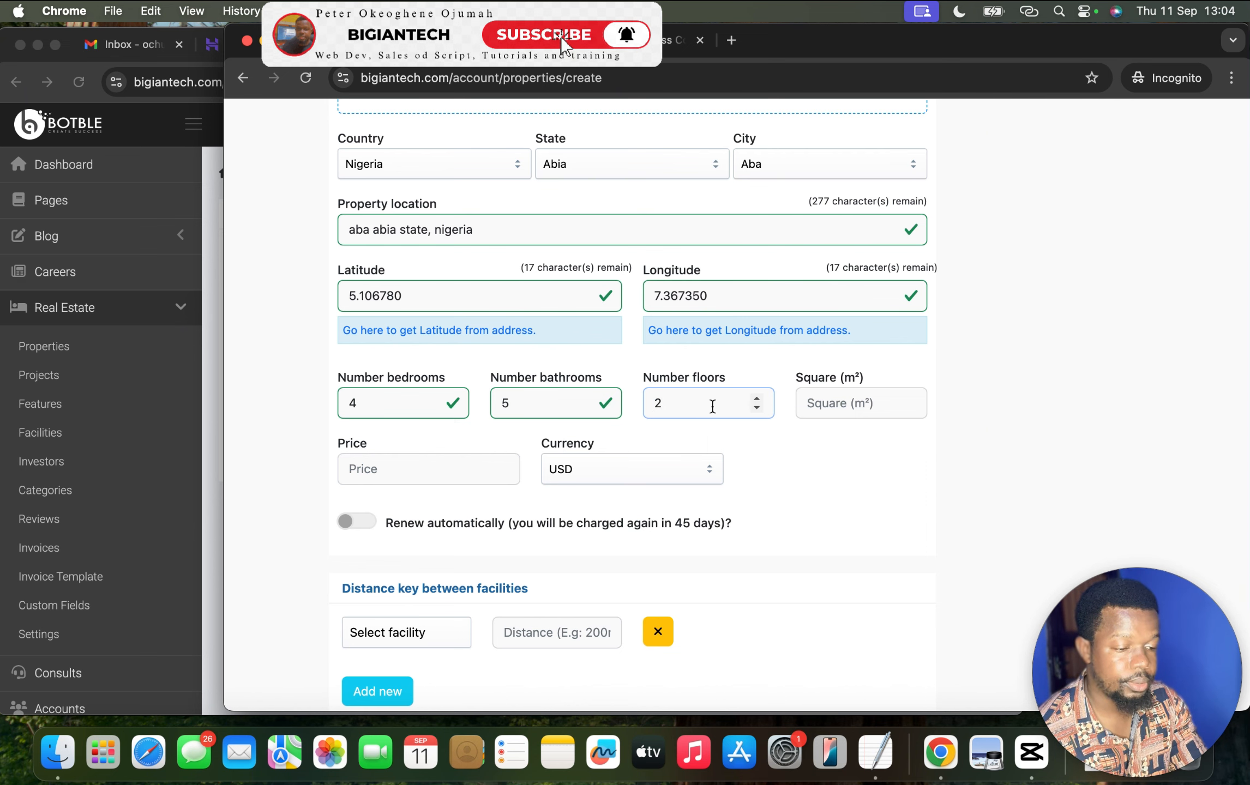
click(824, 394)
text(7875)
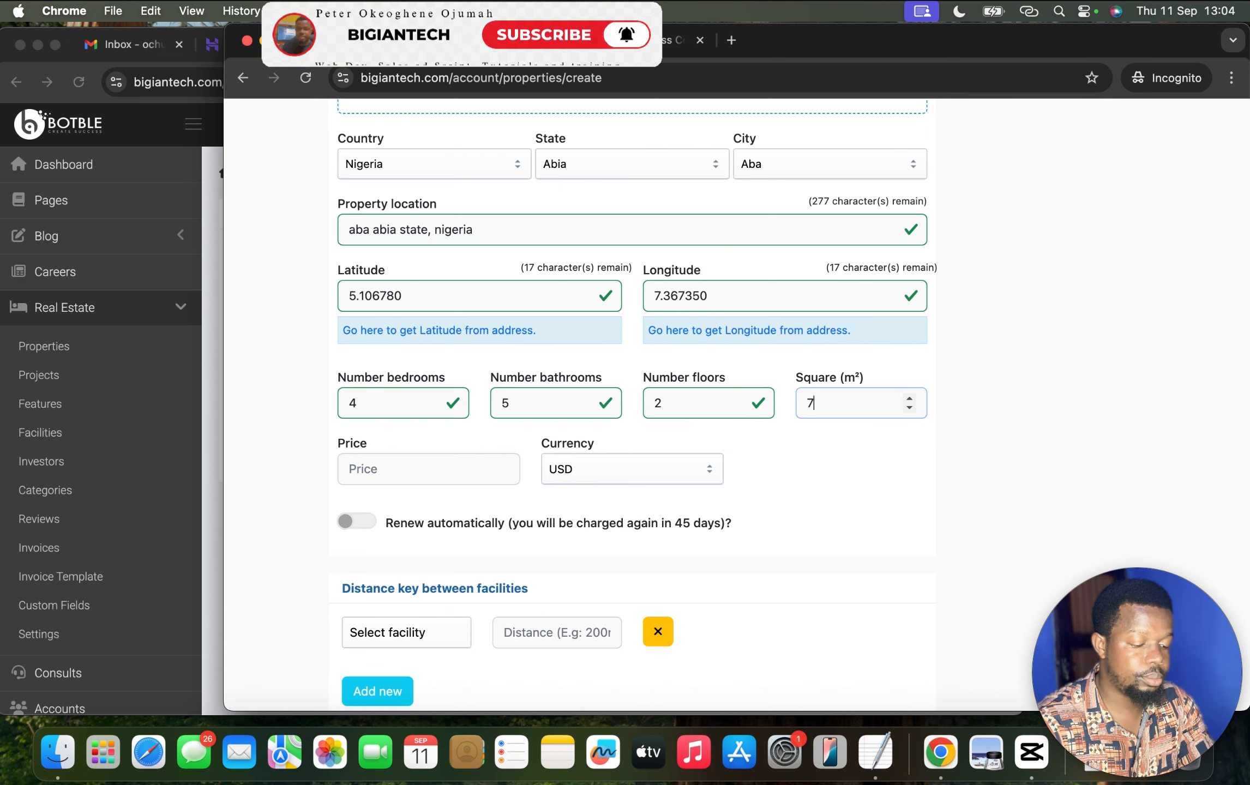
Step: Set the price to 89,900 with USD as the currency
click(499, 467)
text(89)
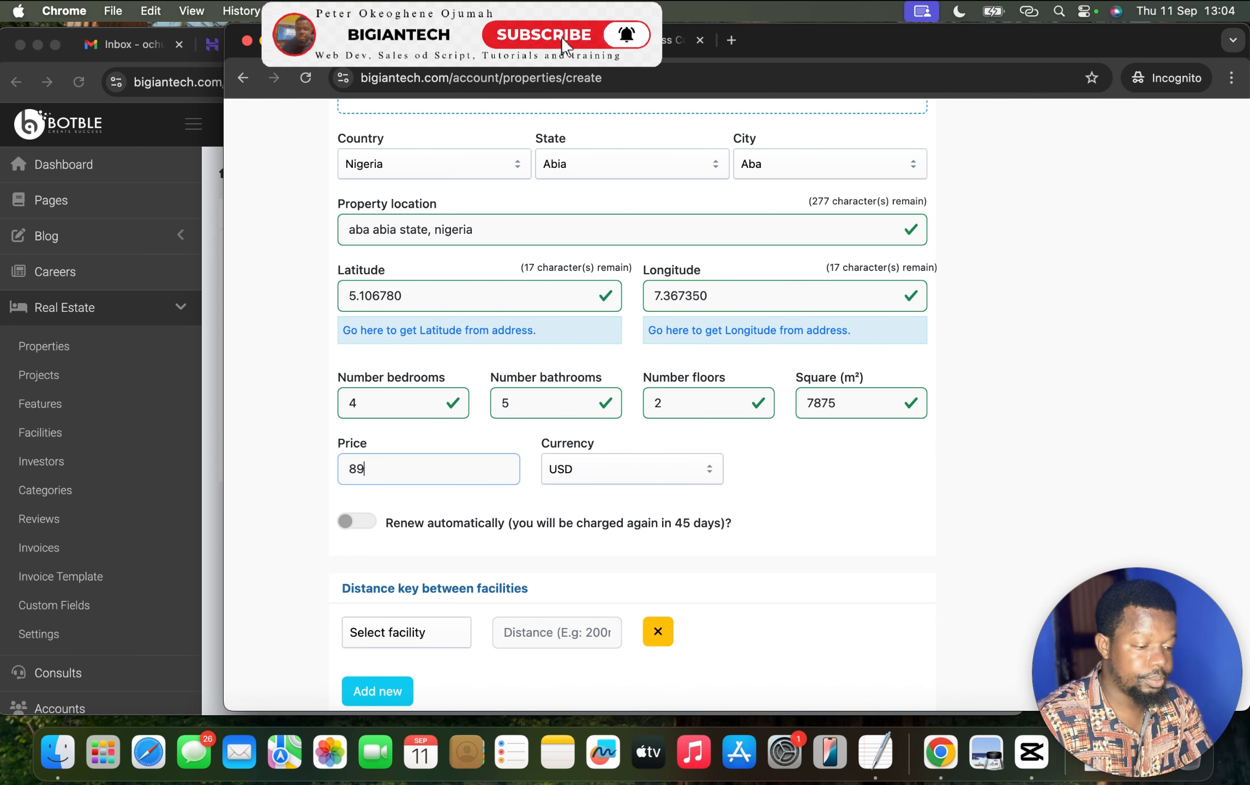
text(,933)
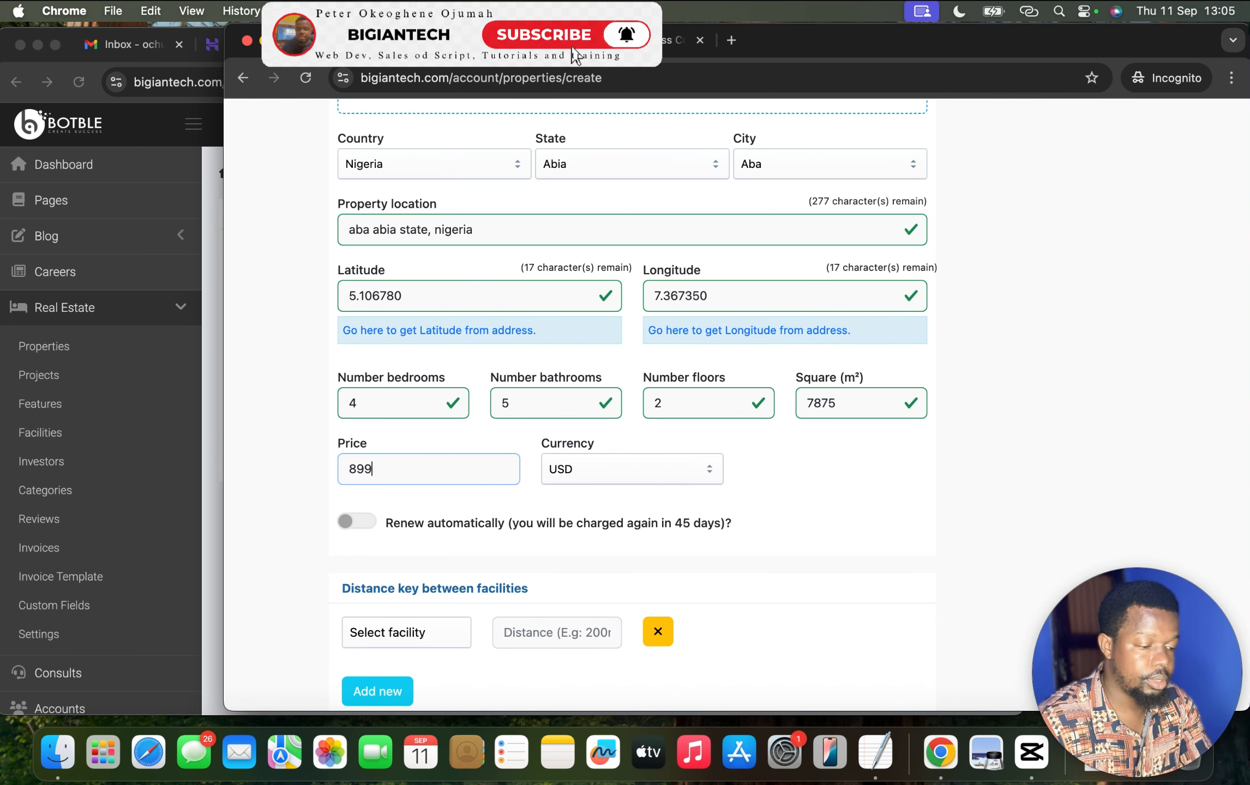
click(633, 473)
click(805, 461)
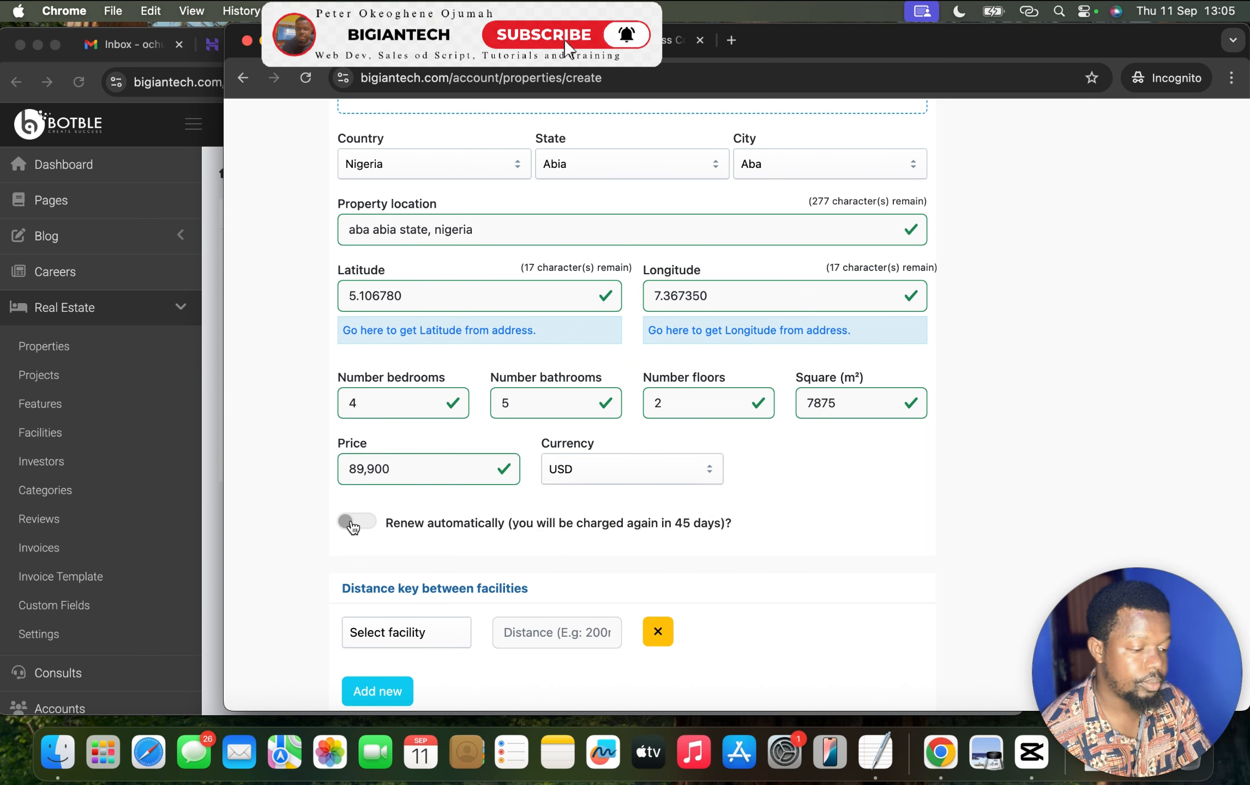
Step: Choose Hospital as the first nearby facility
scroll(463, 528, down, 2)
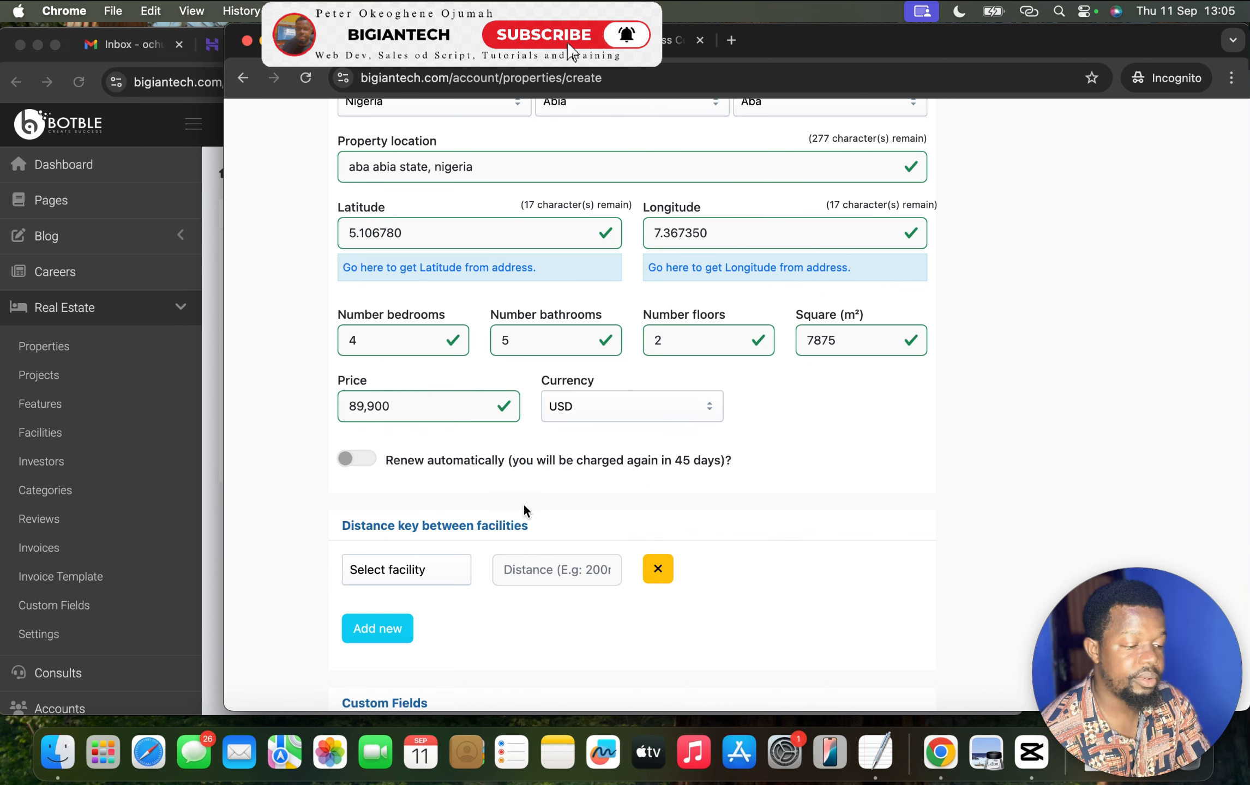
scroll(442, 563, down, 1)
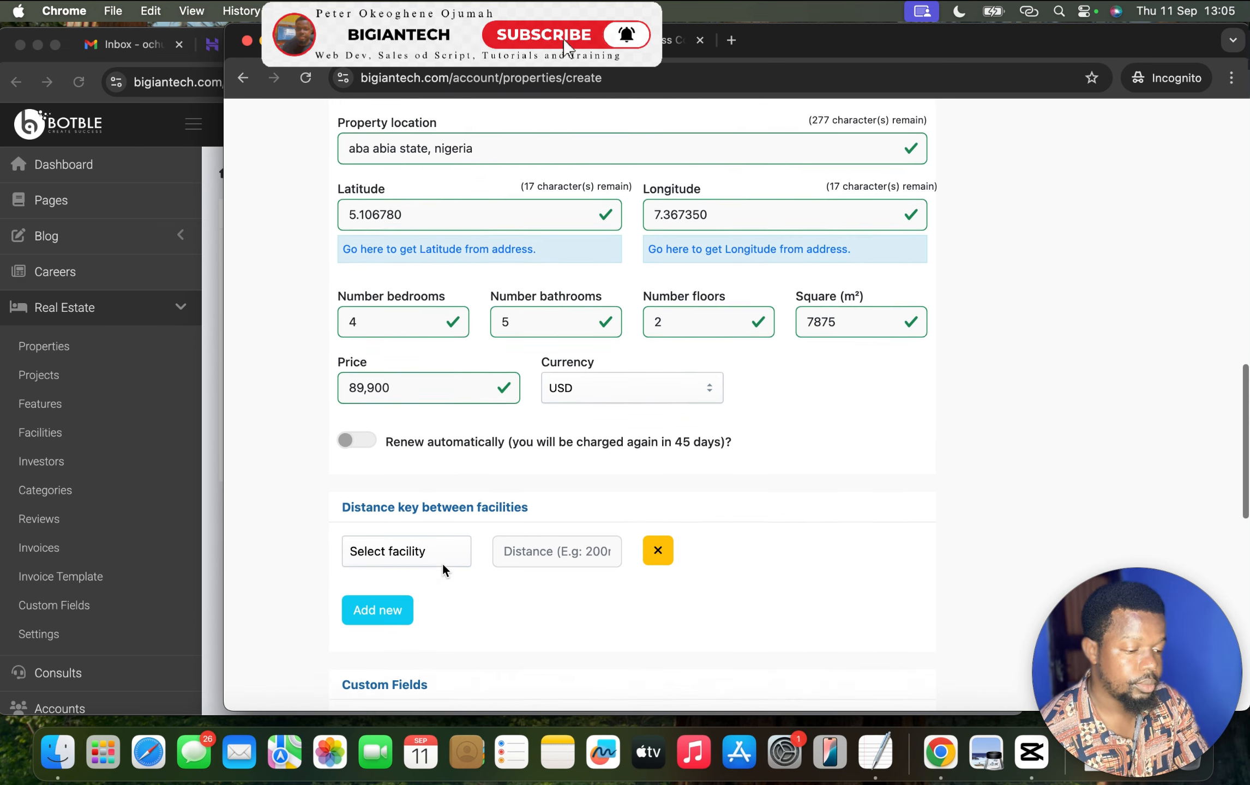
scroll(443, 564, down, 3)
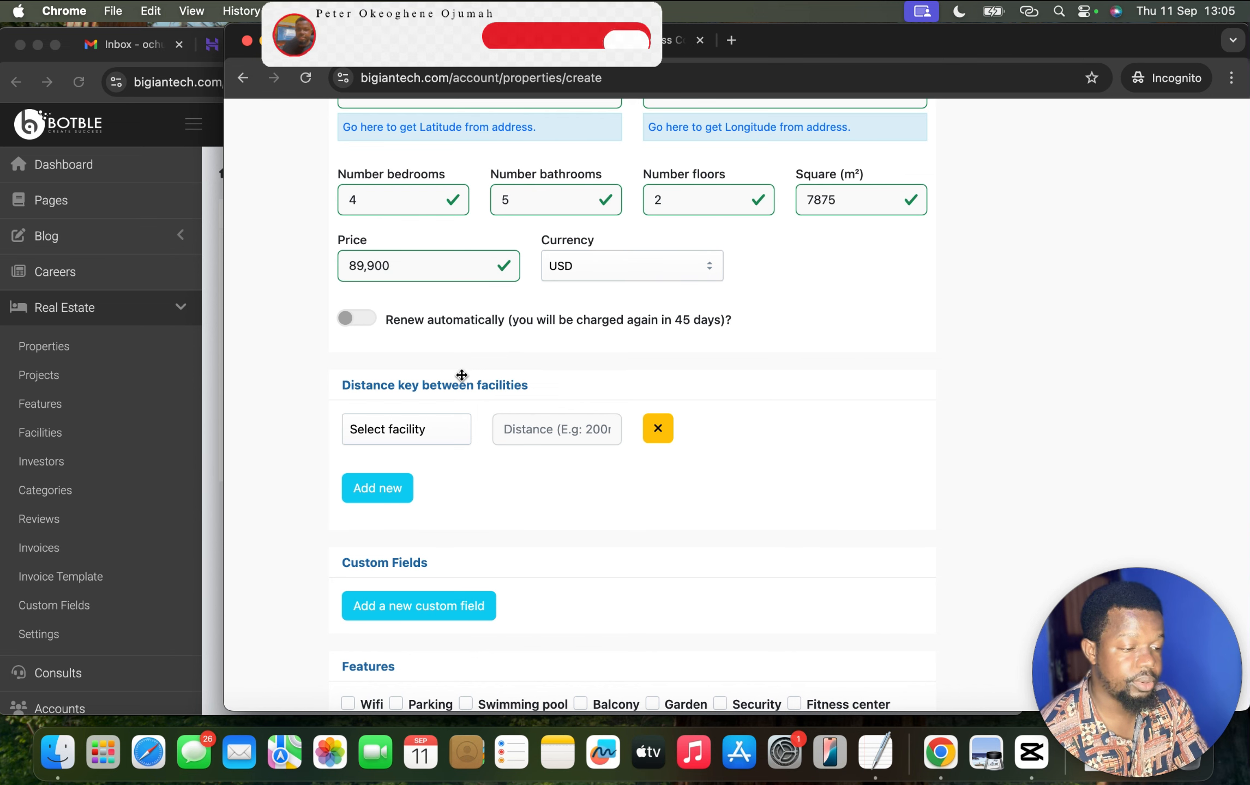
scroll(462, 376, down, 1)
click(407, 379)
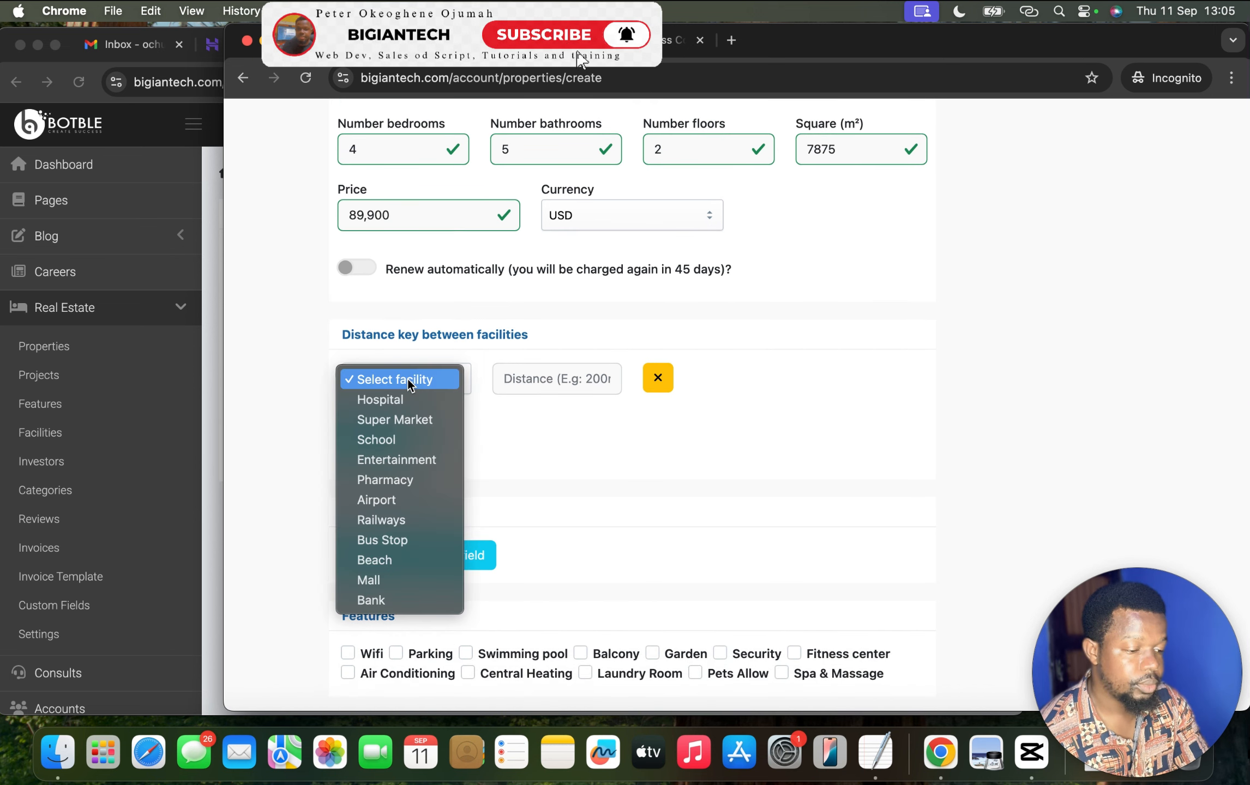
click(404, 400)
click(421, 383)
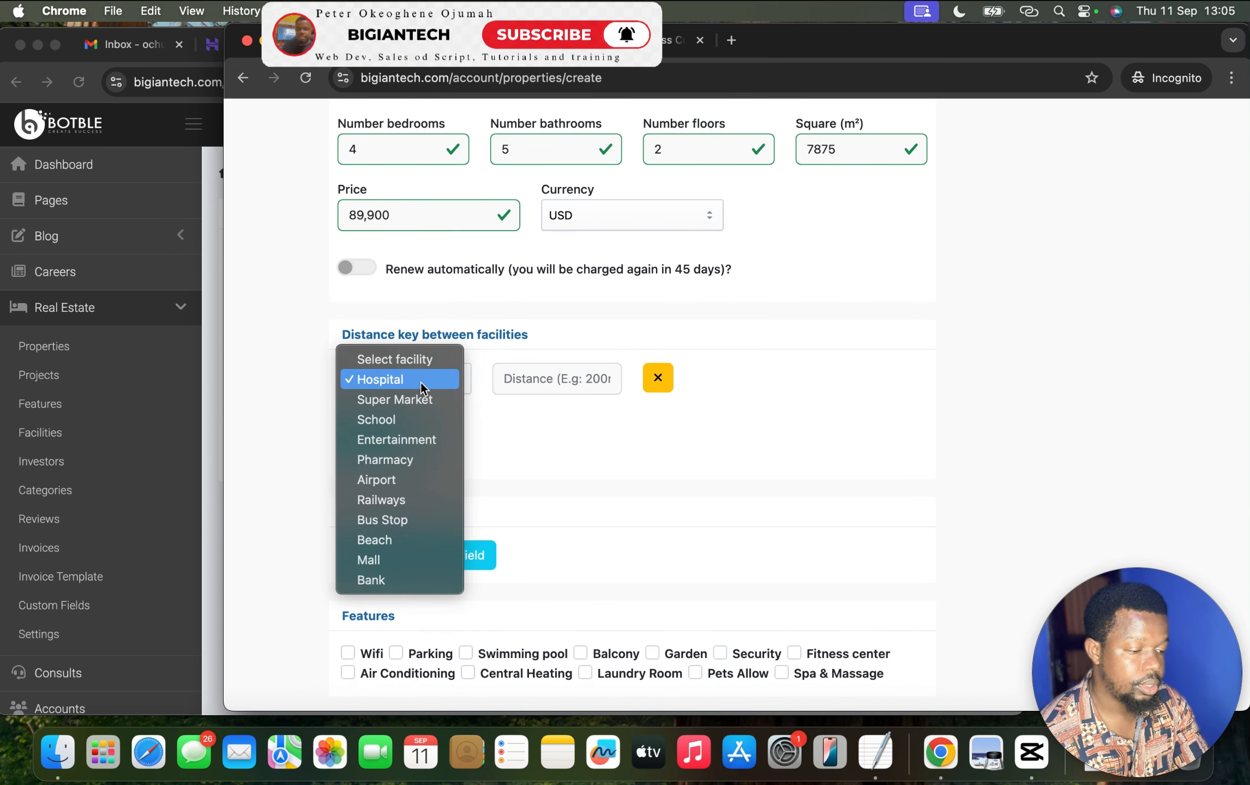
click(487, 415)
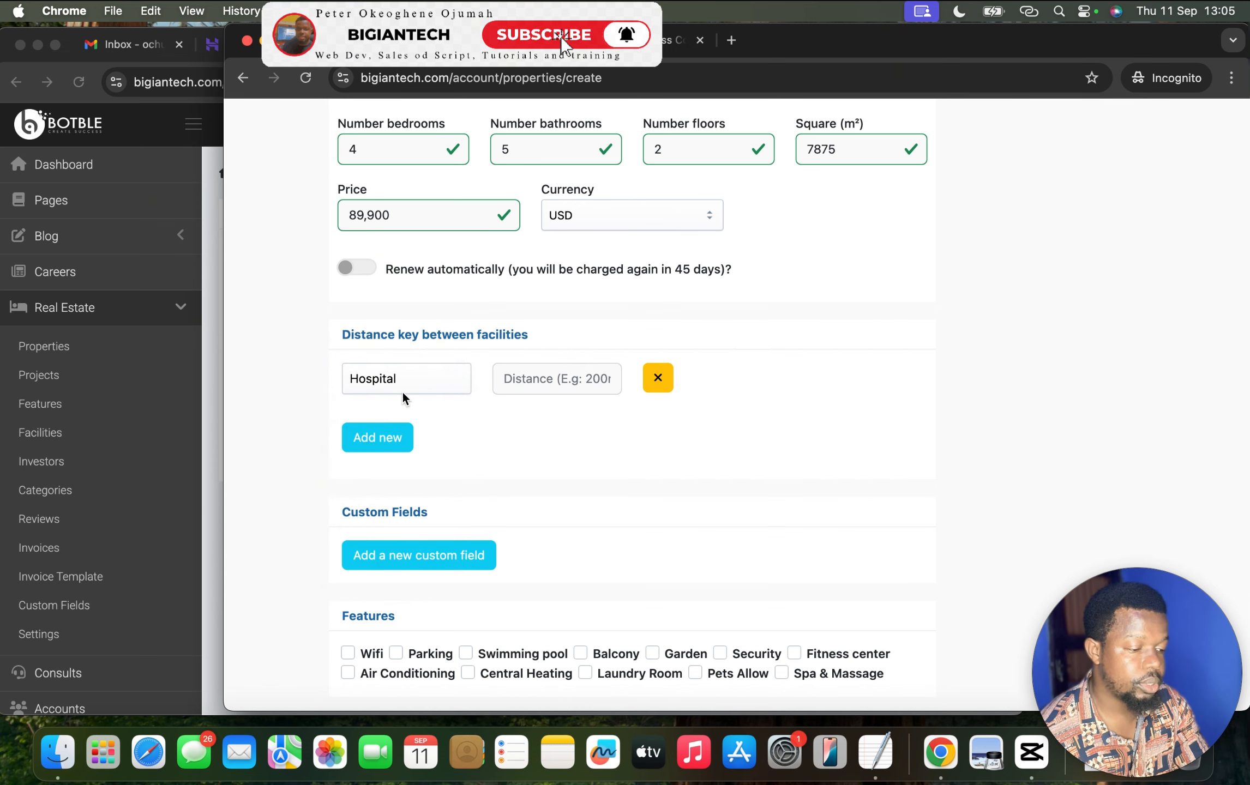
click(390, 445)
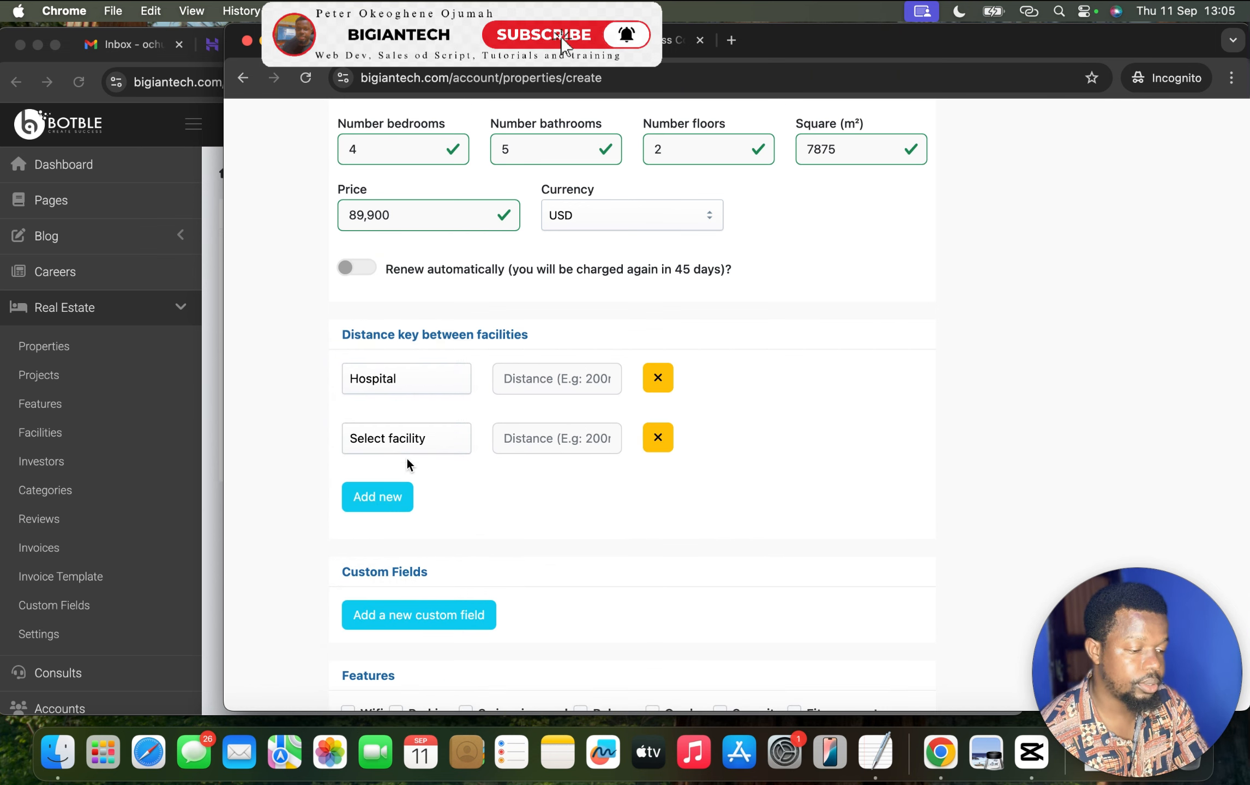
click(425, 441)
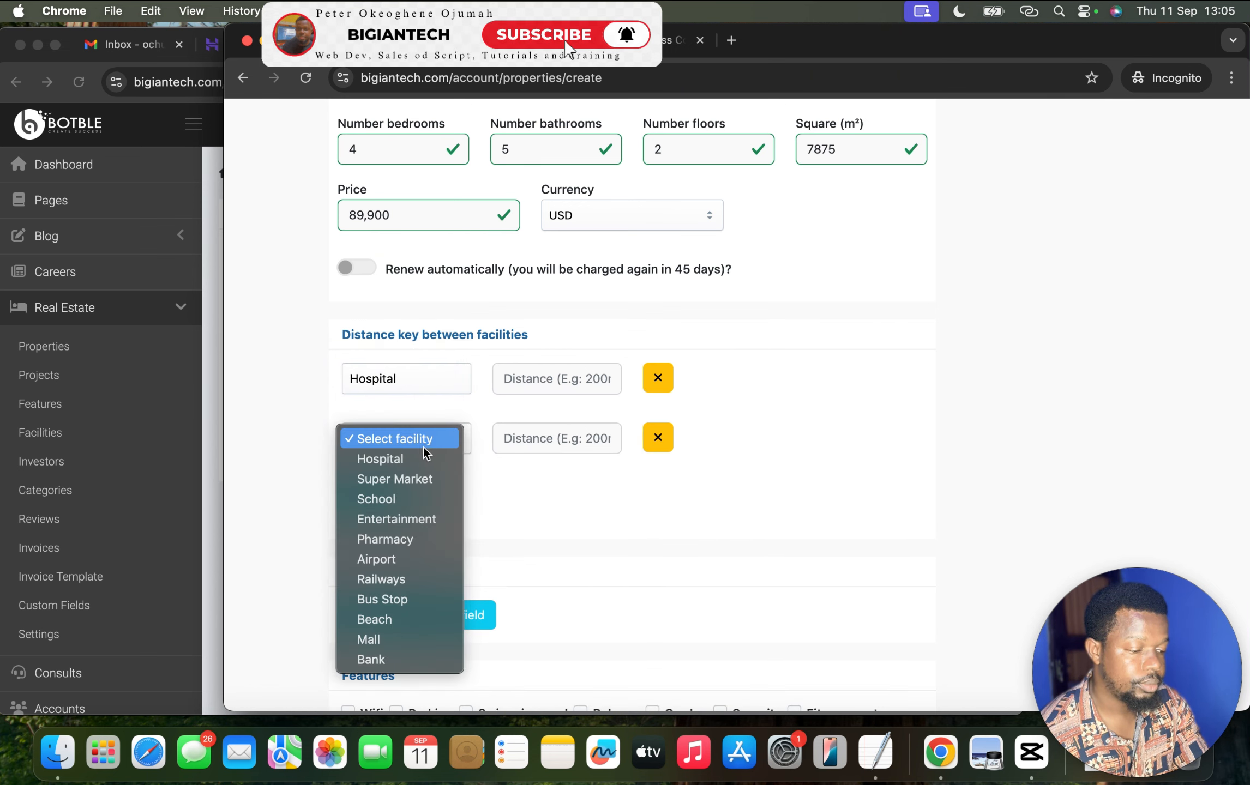
click(413, 483)
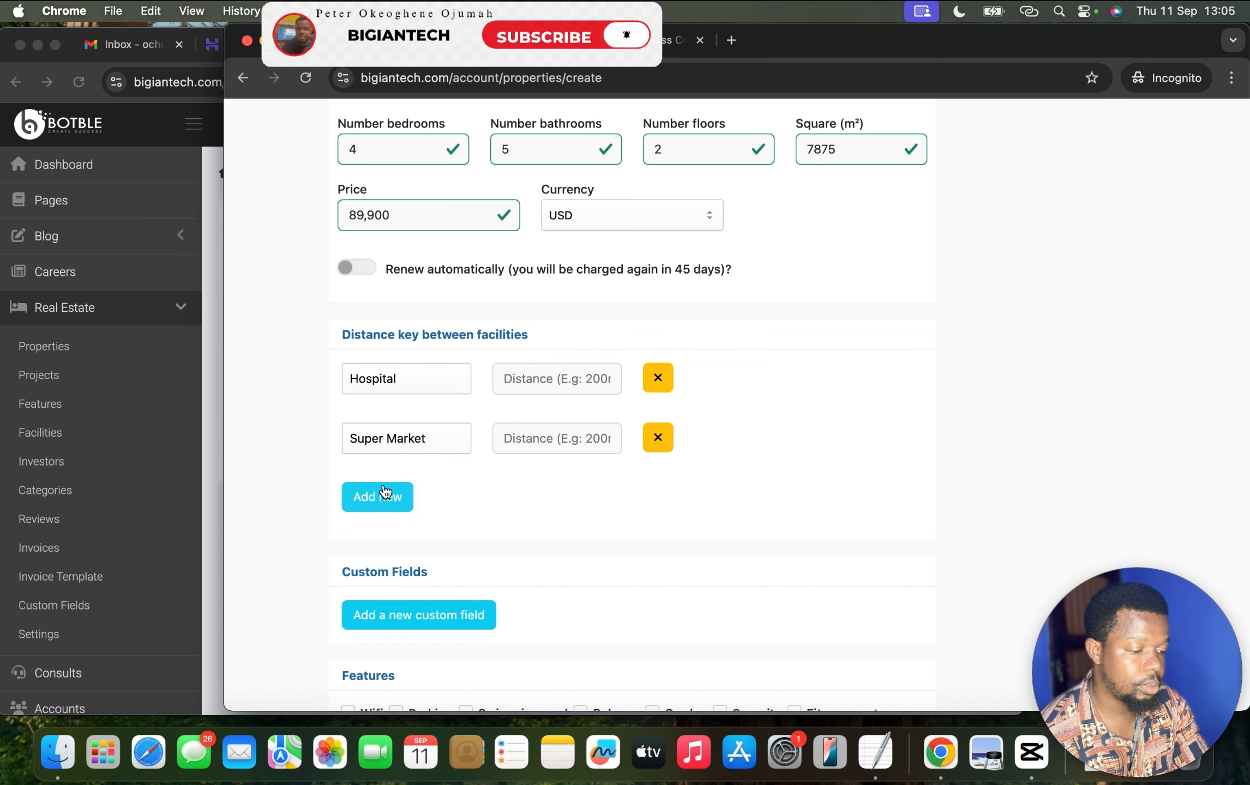
click(658, 438)
click(413, 381)
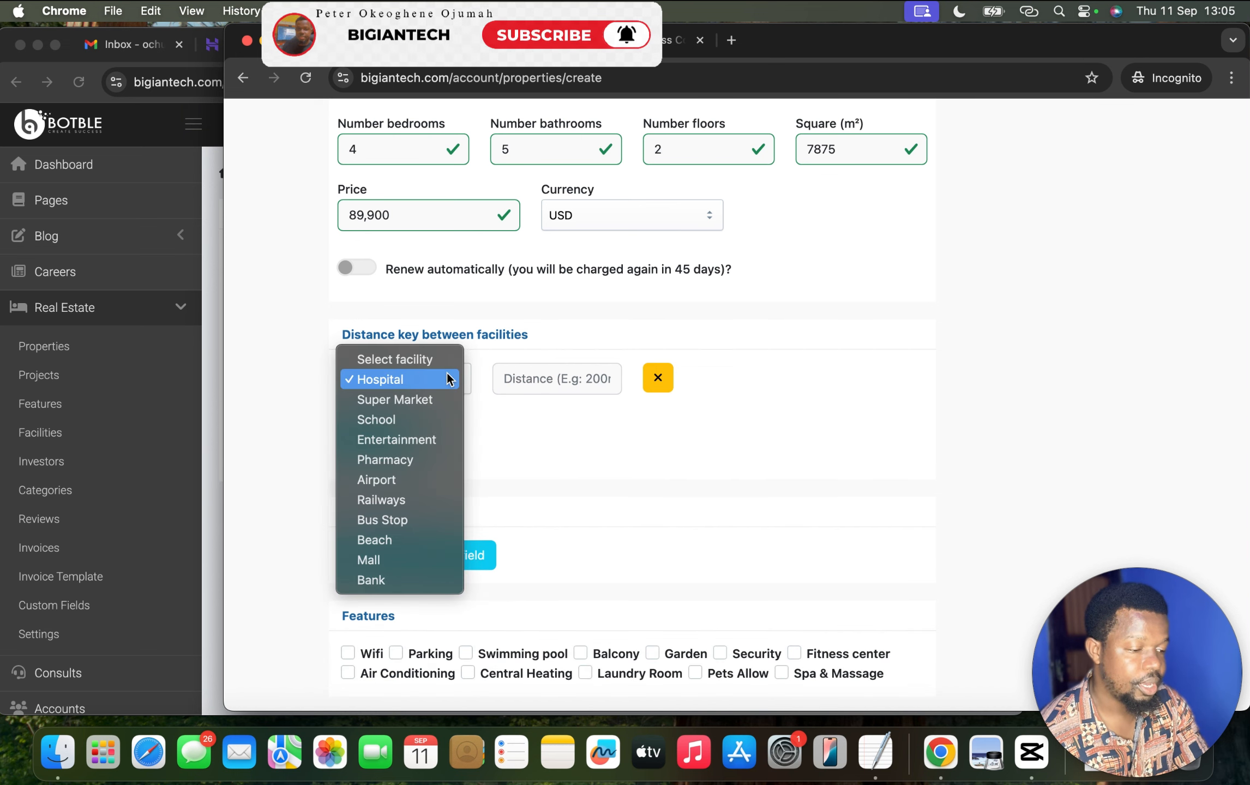
click(521, 442)
Step: Add Super Market and School as the second and third nearby facilities
click(379, 436)
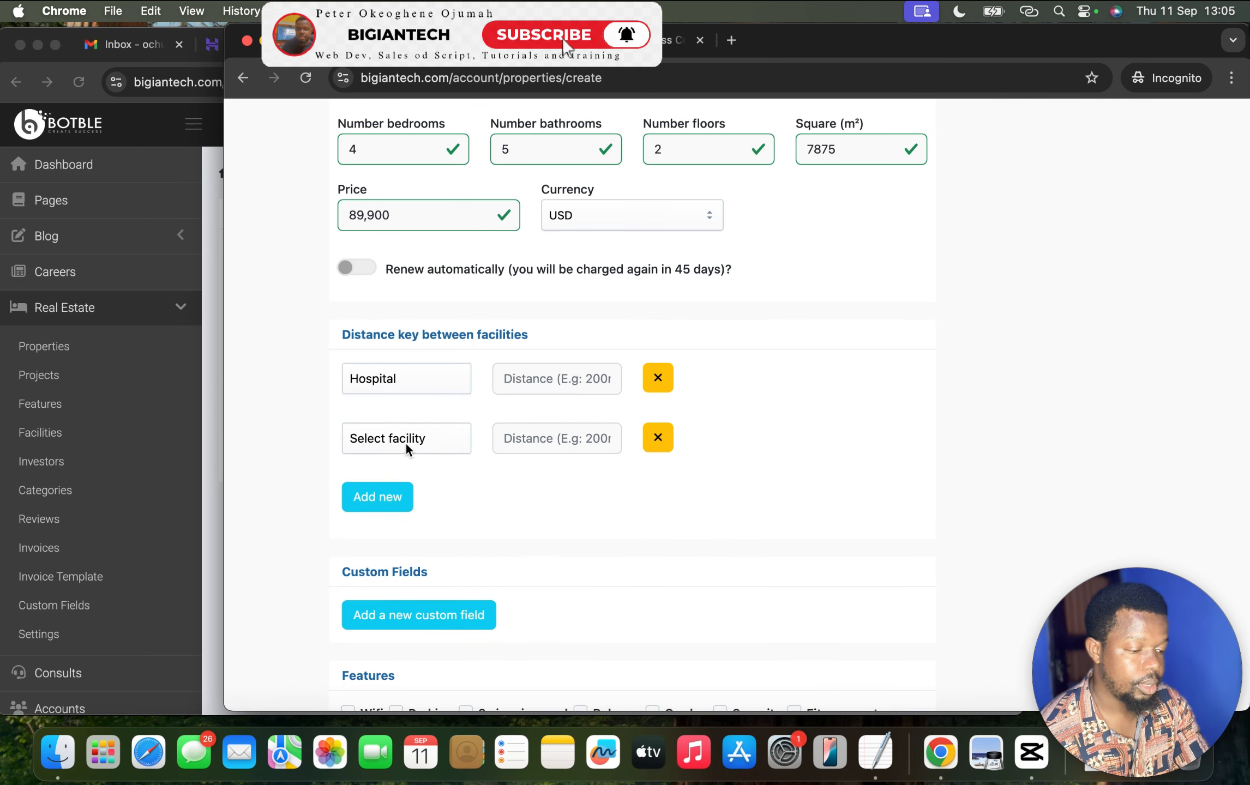
click(405, 443)
click(394, 480)
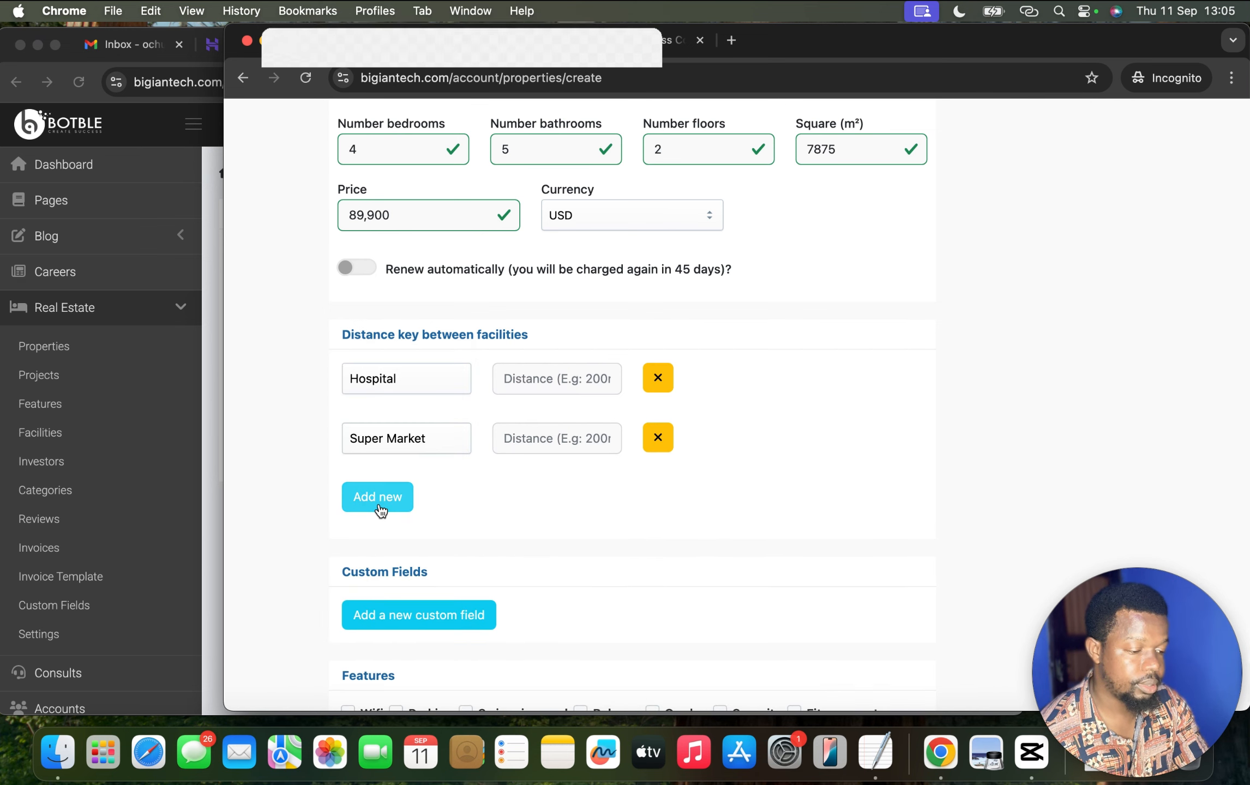
click(379, 507)
click(394, 509)
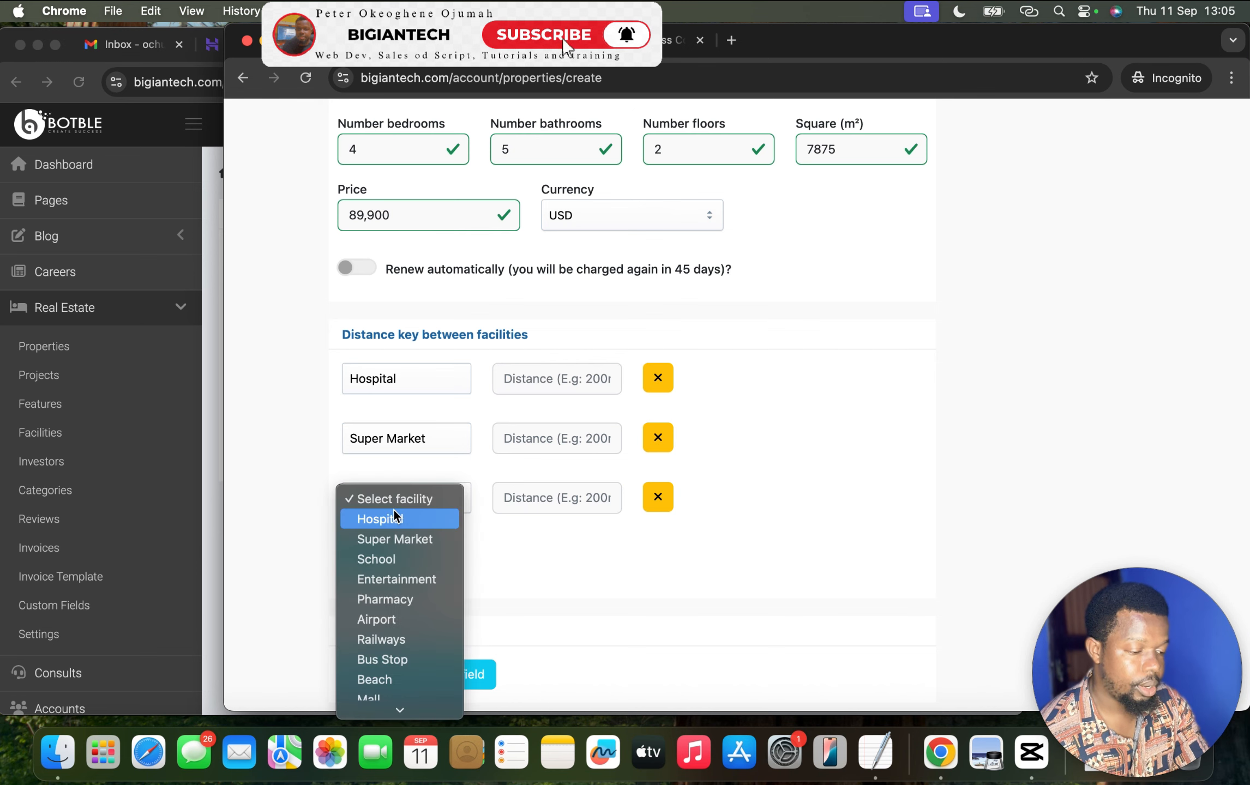
click(389, 564)
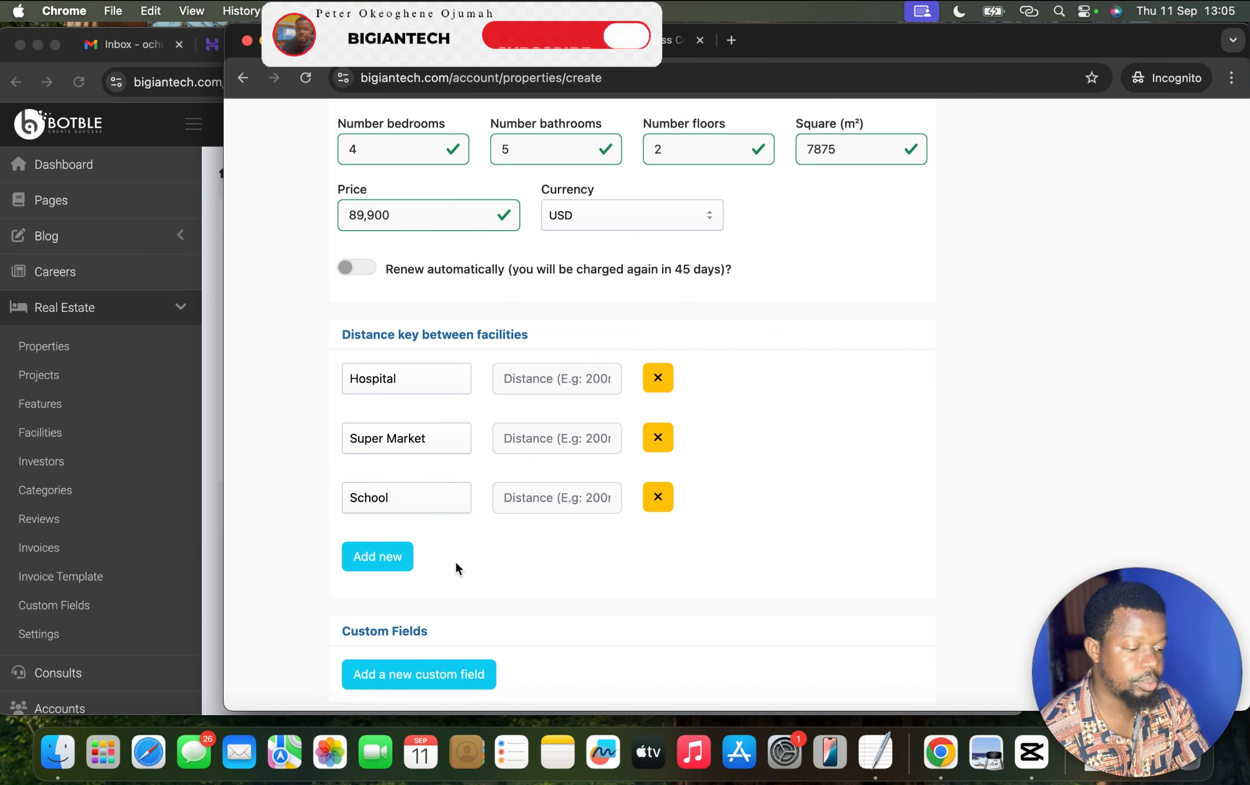
scroll(456, 567, down, 8)
Step: Add a new empty Name/Value custom field to the listing
click(425, 267)
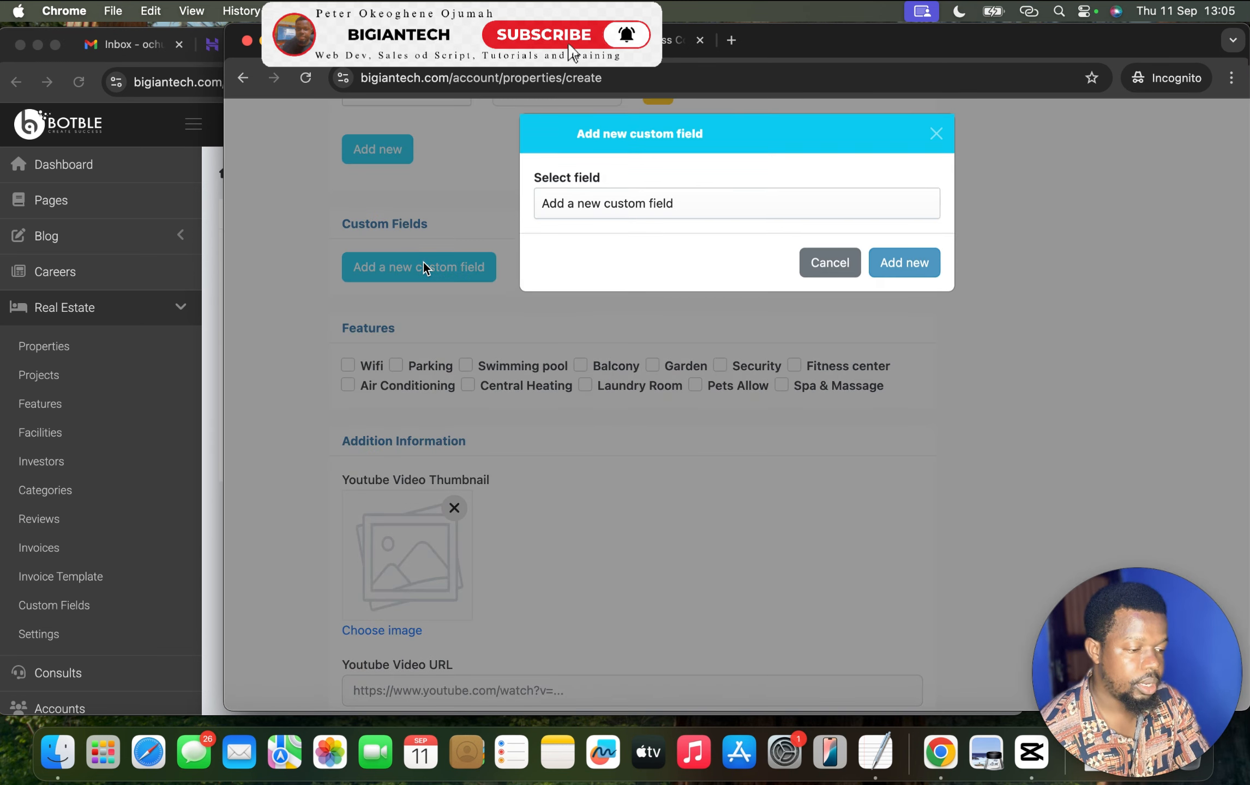
click(672, 216)
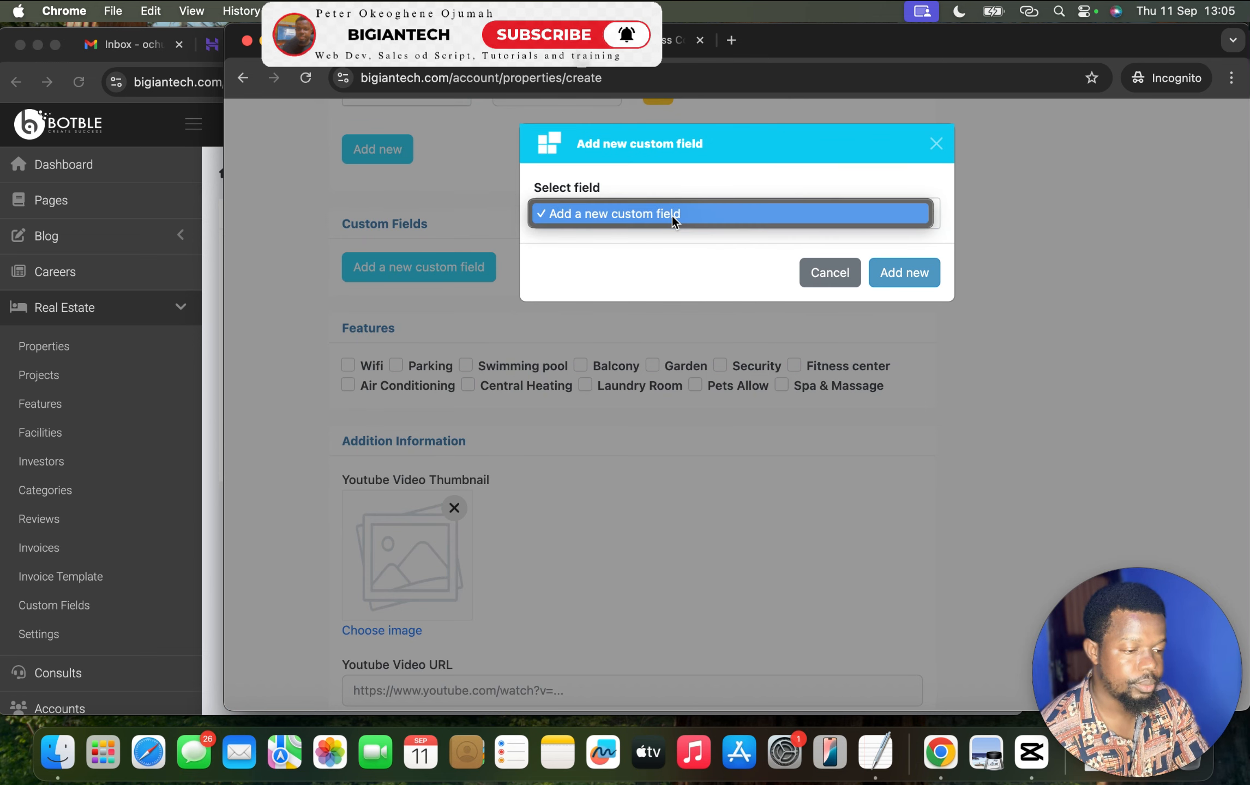
click(672, 216)
click(900, 274)
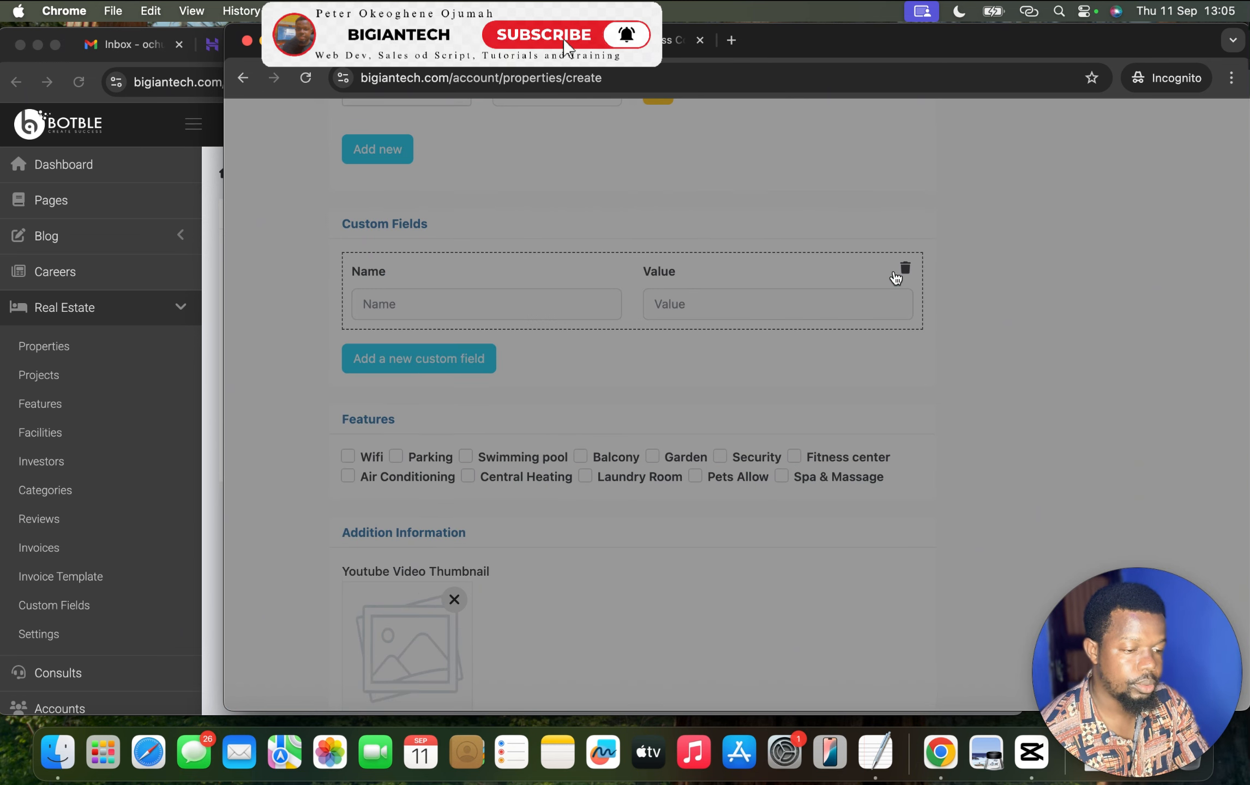
Step: Fill in the custom field with name Agent and value fee, discarding an extra field
click(455, 307)
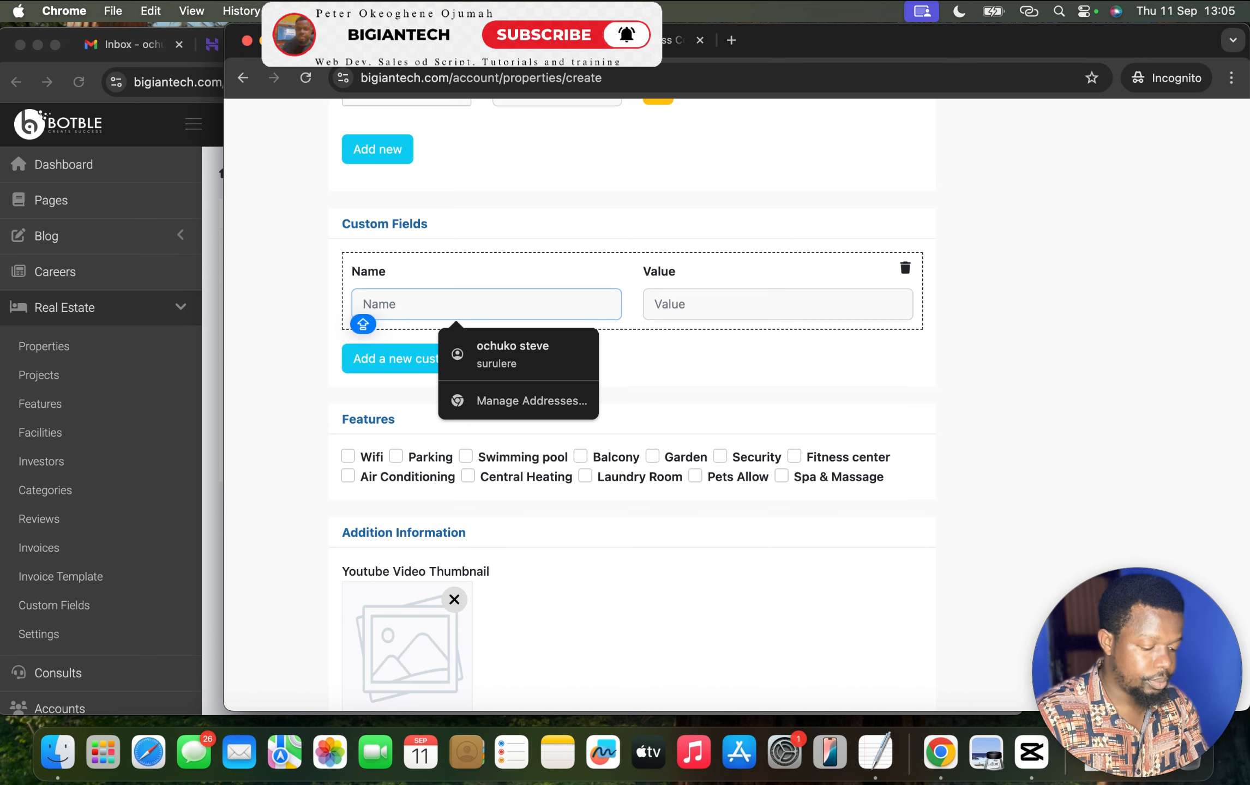
text(Agent)
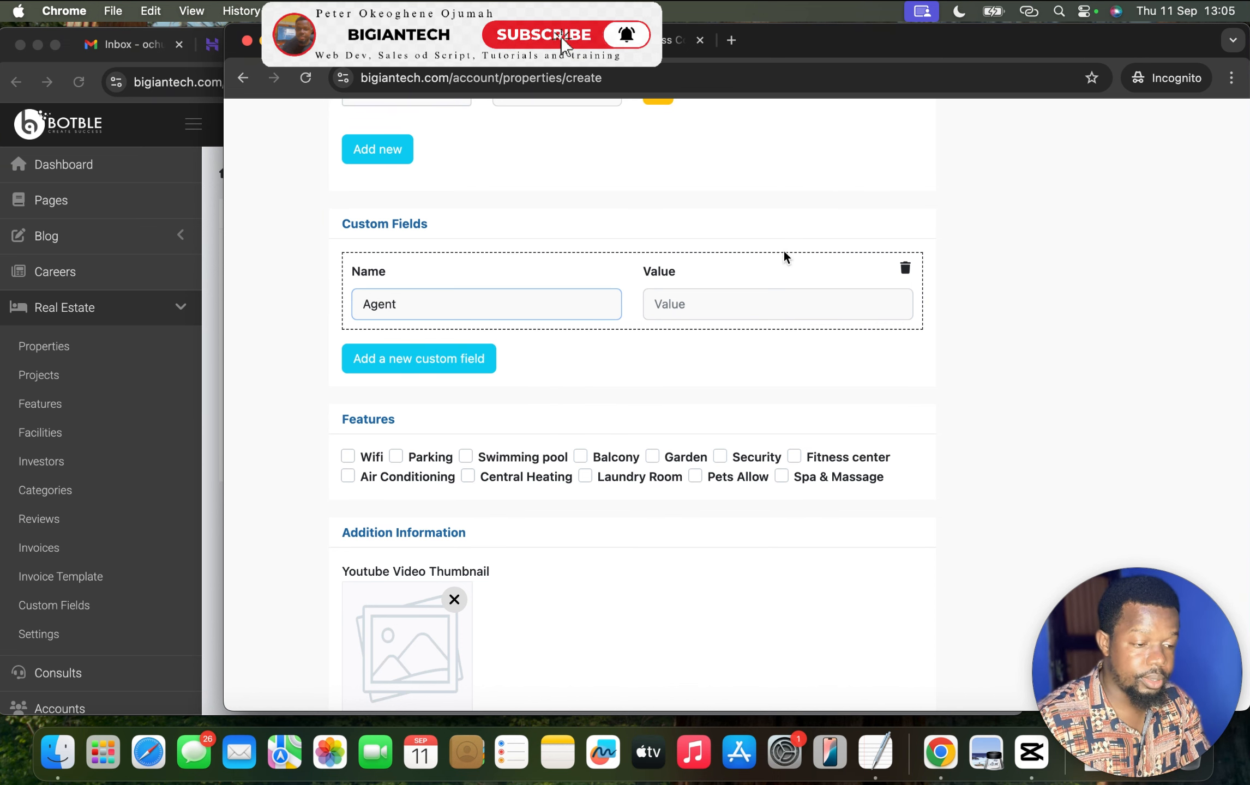
click(736, 294)
text(fee)
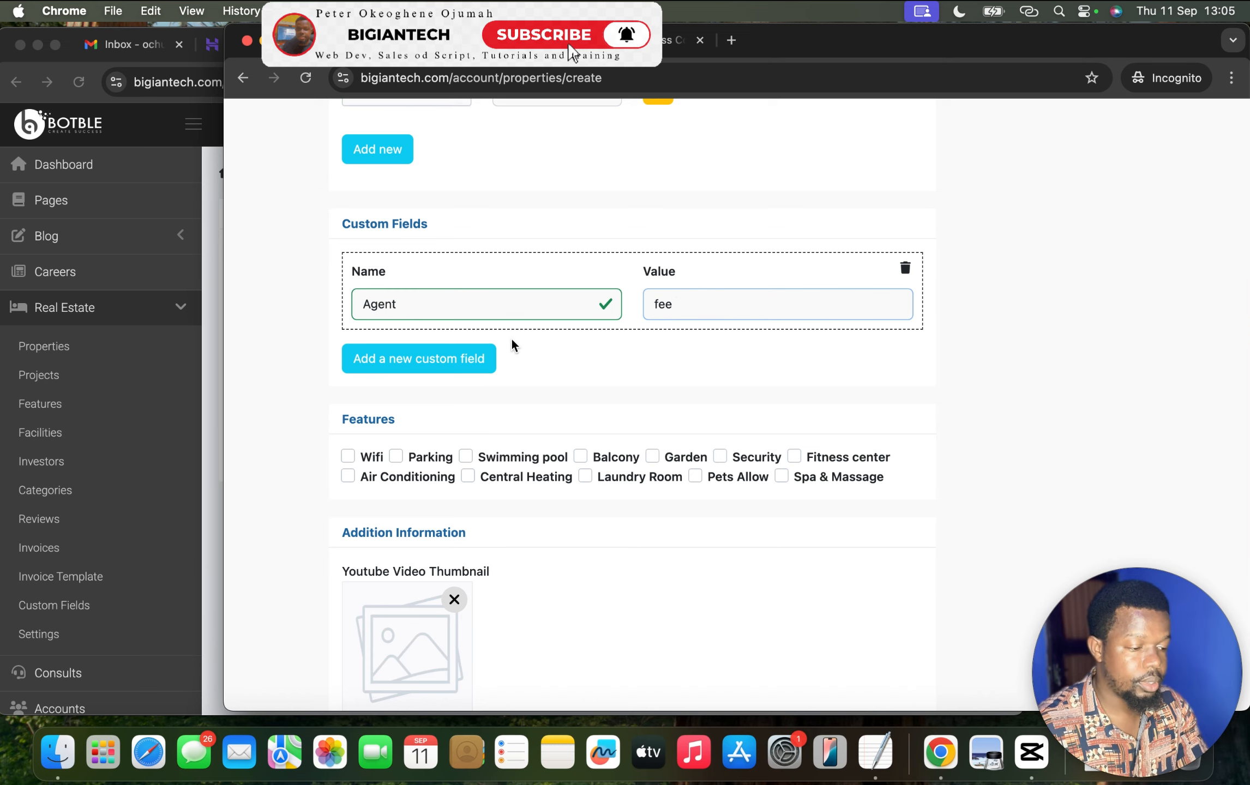
click(454, 360)
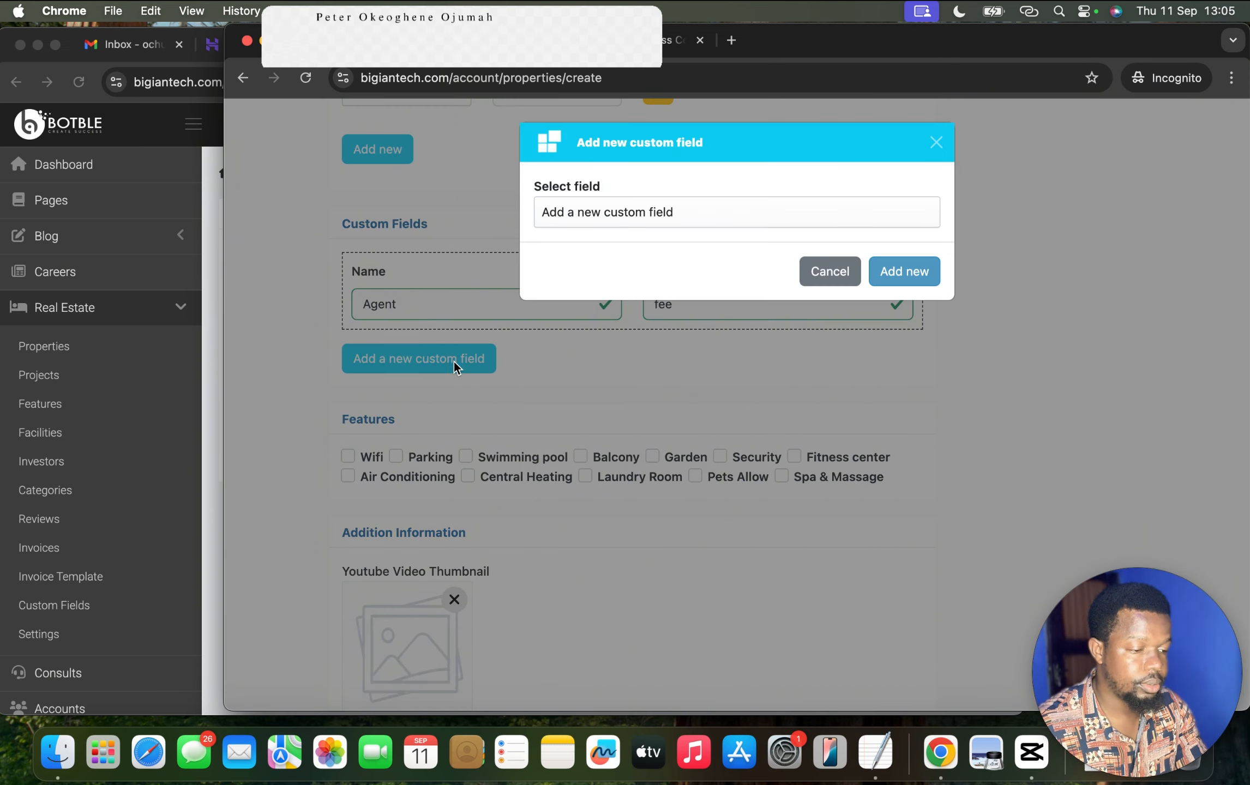
click(838, 278)
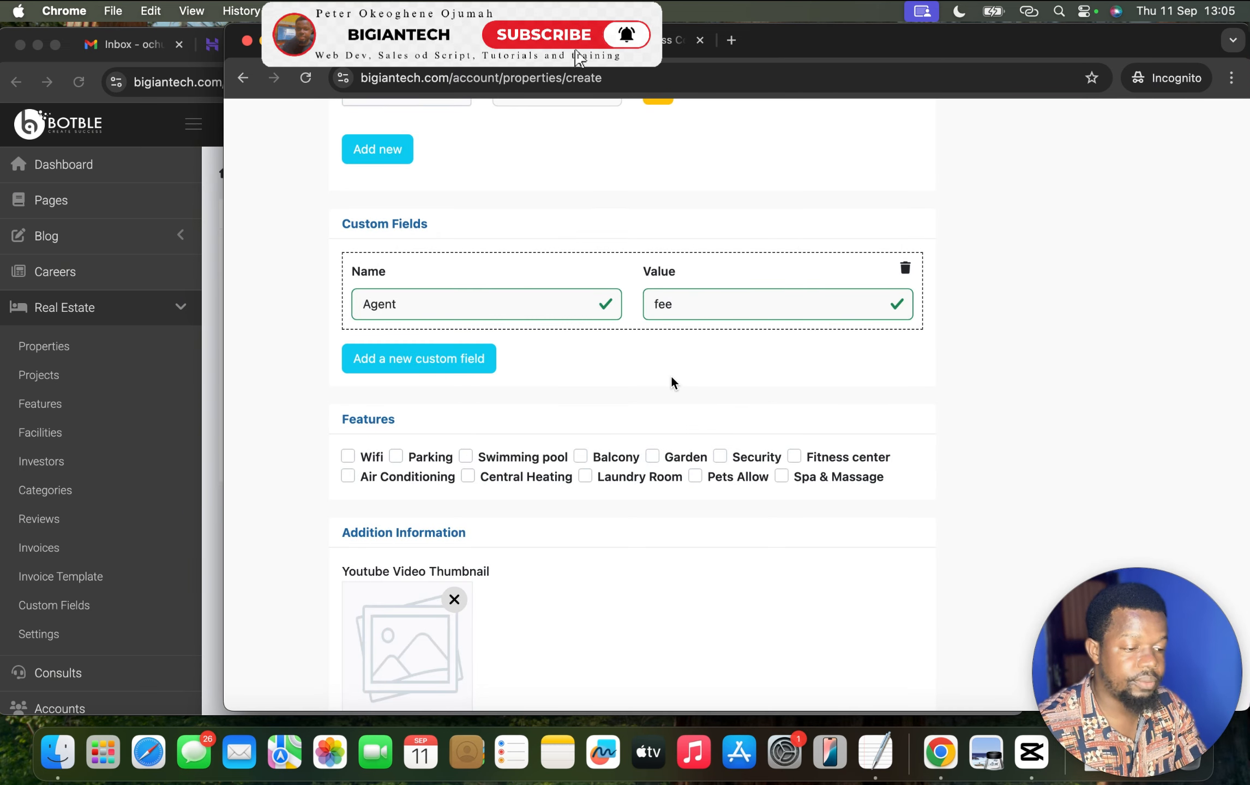
Step: Tick the Swimming pool and Central Heating features in the Features list
scroll(671, 379, down, 5)
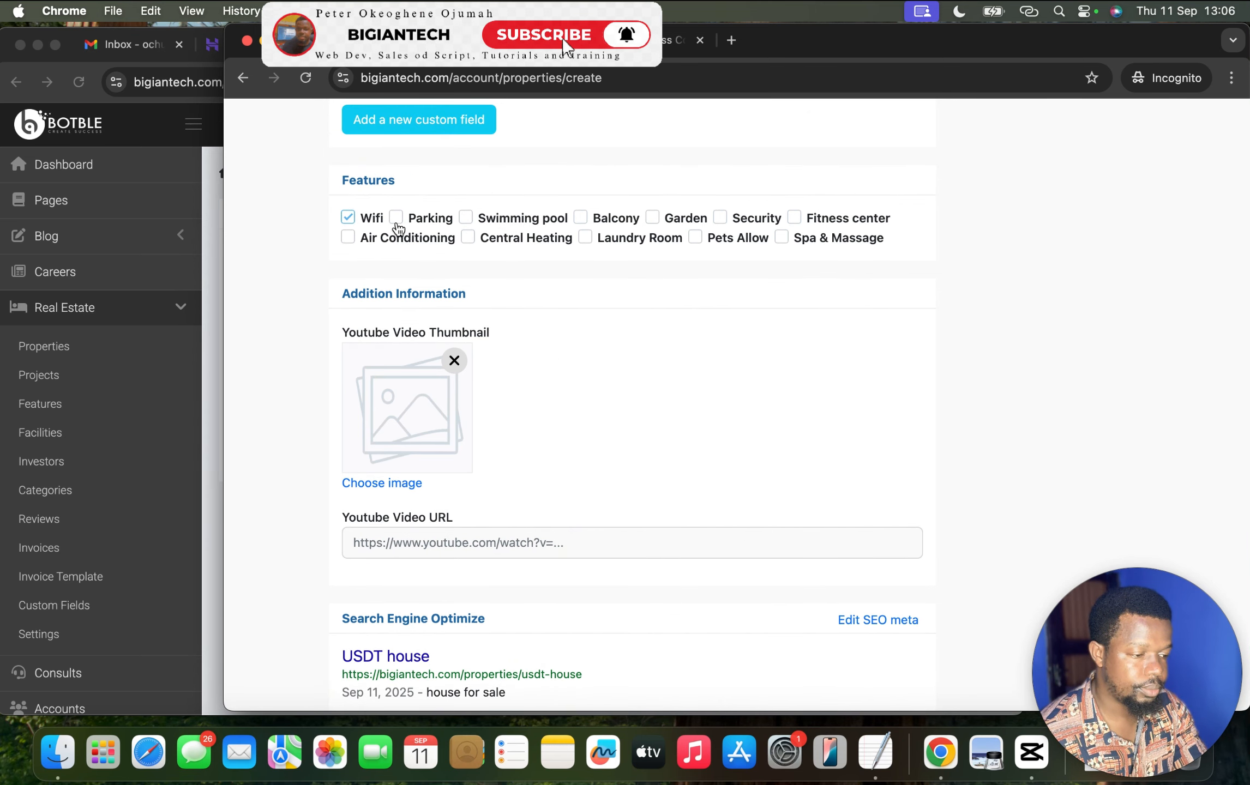
click(466, 217)
click(468, 237)
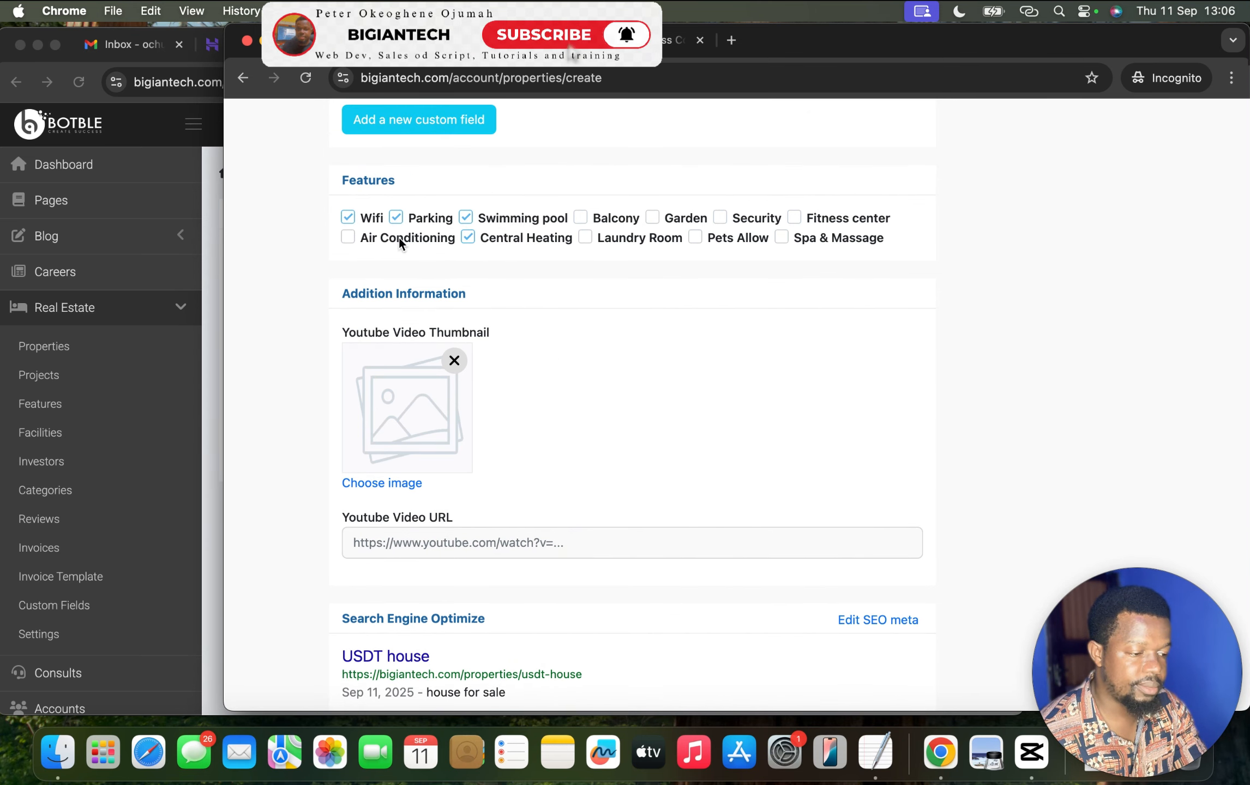
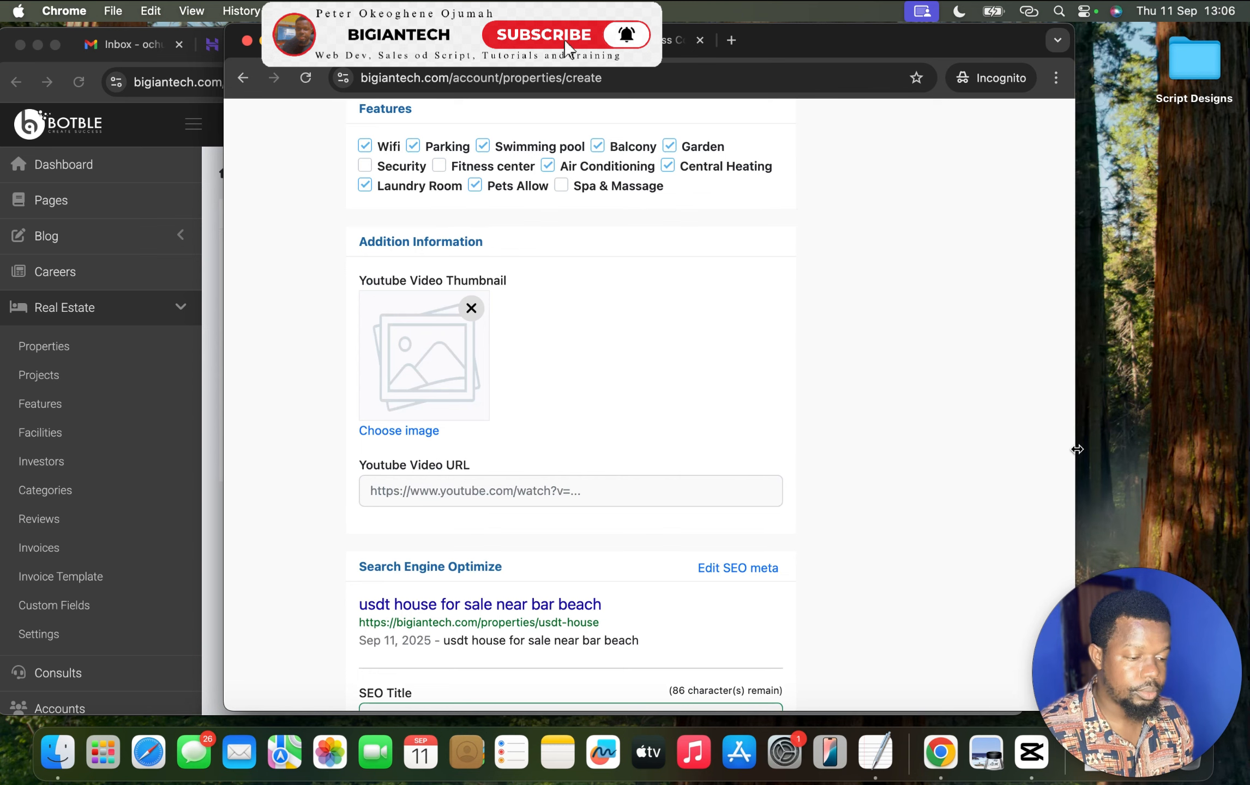
Step: Widen the Chrome window to show more of the USDT house Create property form
scroll(974, 535, down, 5)
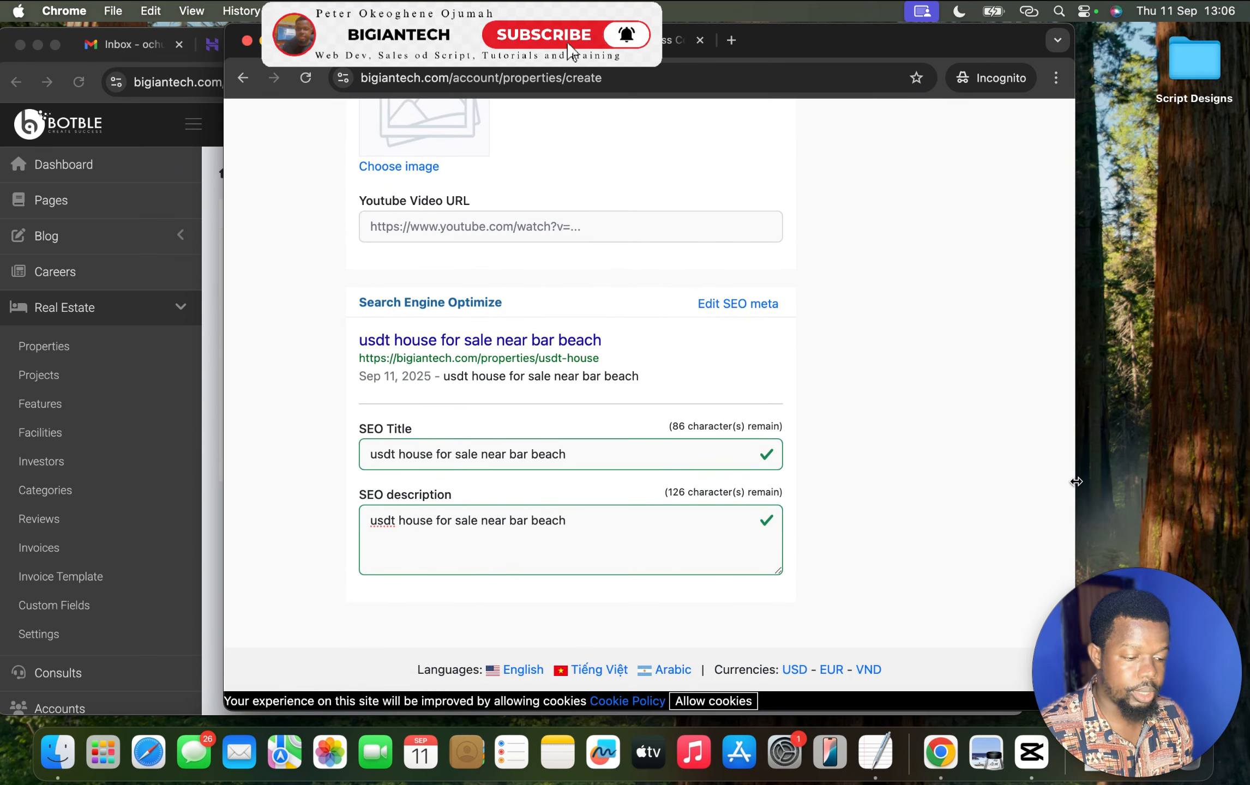
drag(1076, 482, 1226, 459)
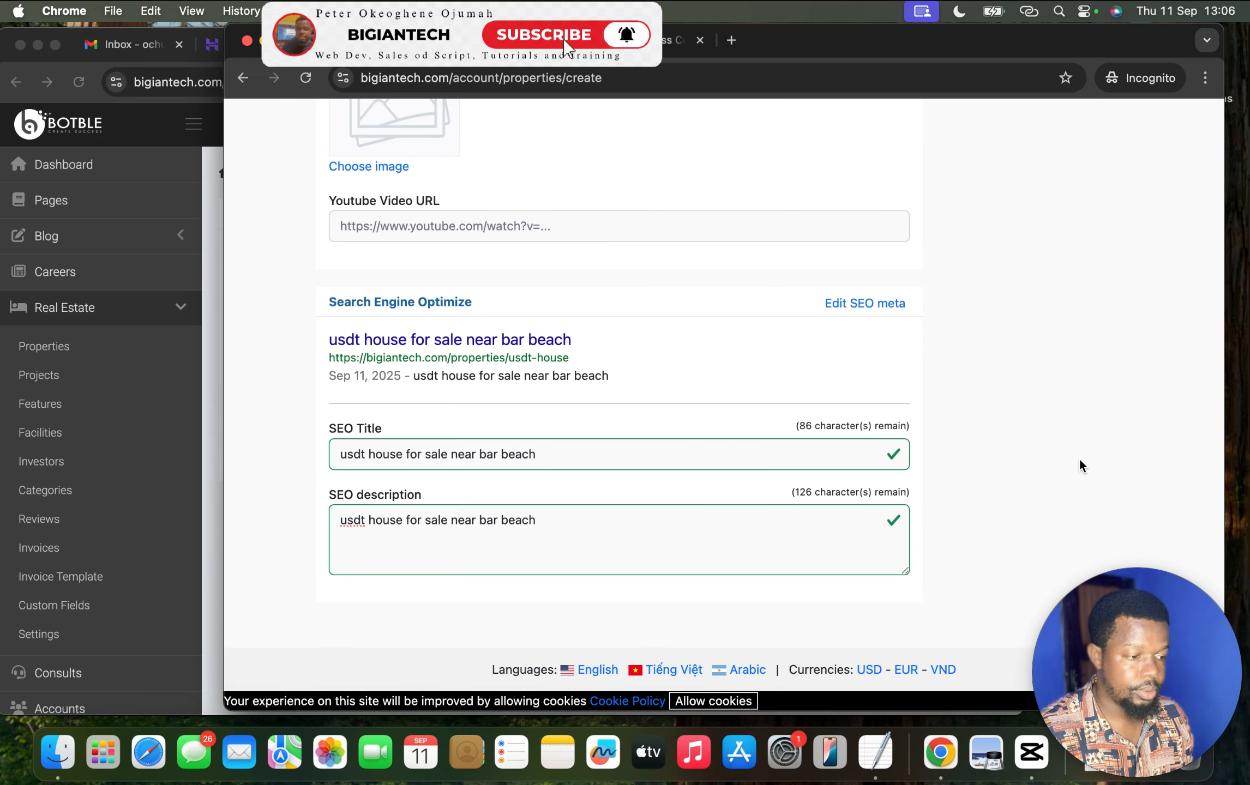
scroll(1021, 458, up, 15)
scroll(1022, 455, up, 6)
scroll(1021, 454, down, 2)
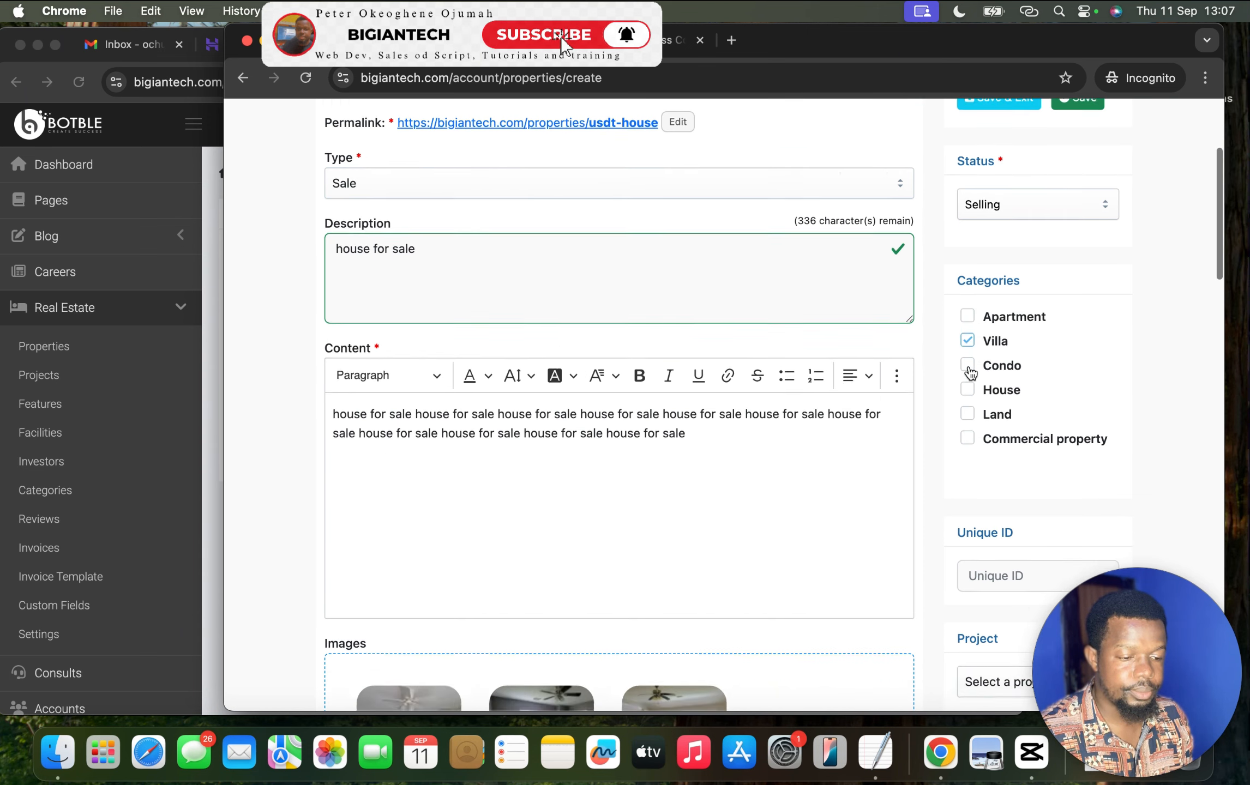
Step: Give the listing unique ID 678 and assign it to Walnut Park Apartments
scroll(968, 371, down, 5)
click(998, 327)
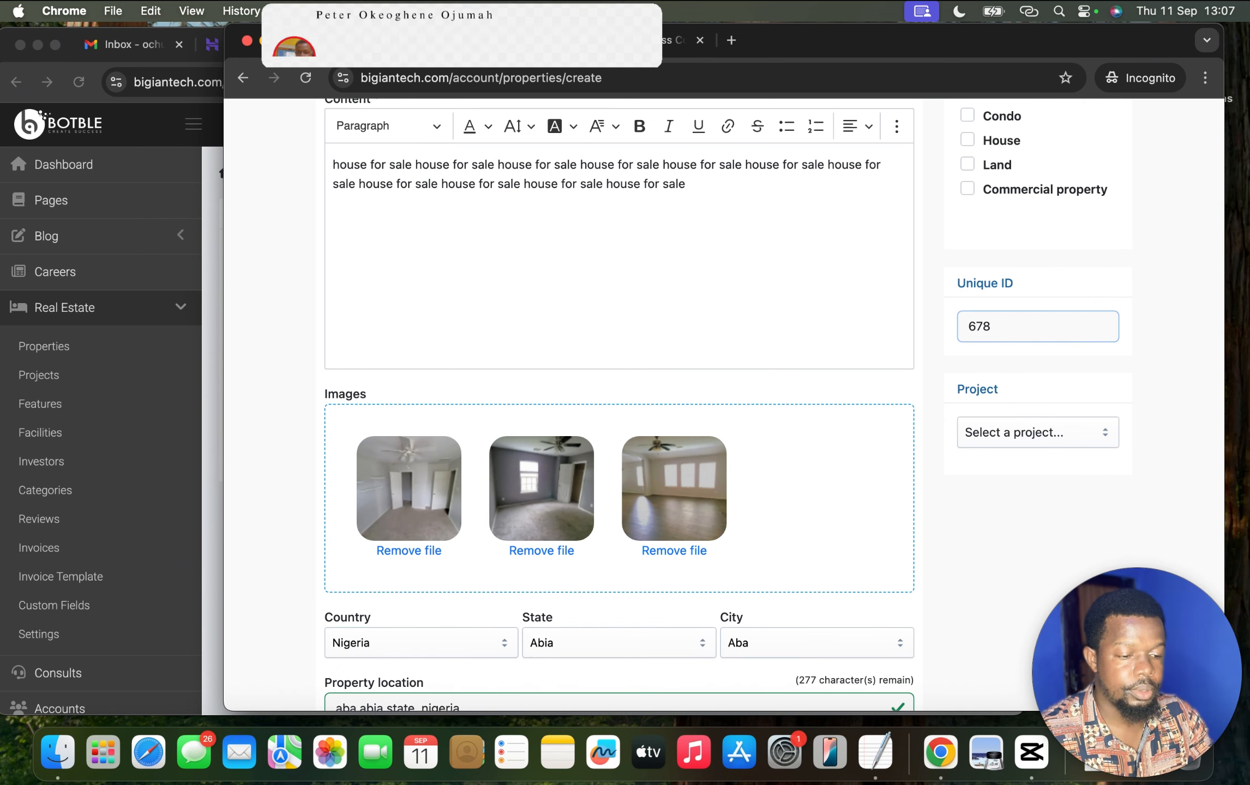
click(1000, 434)
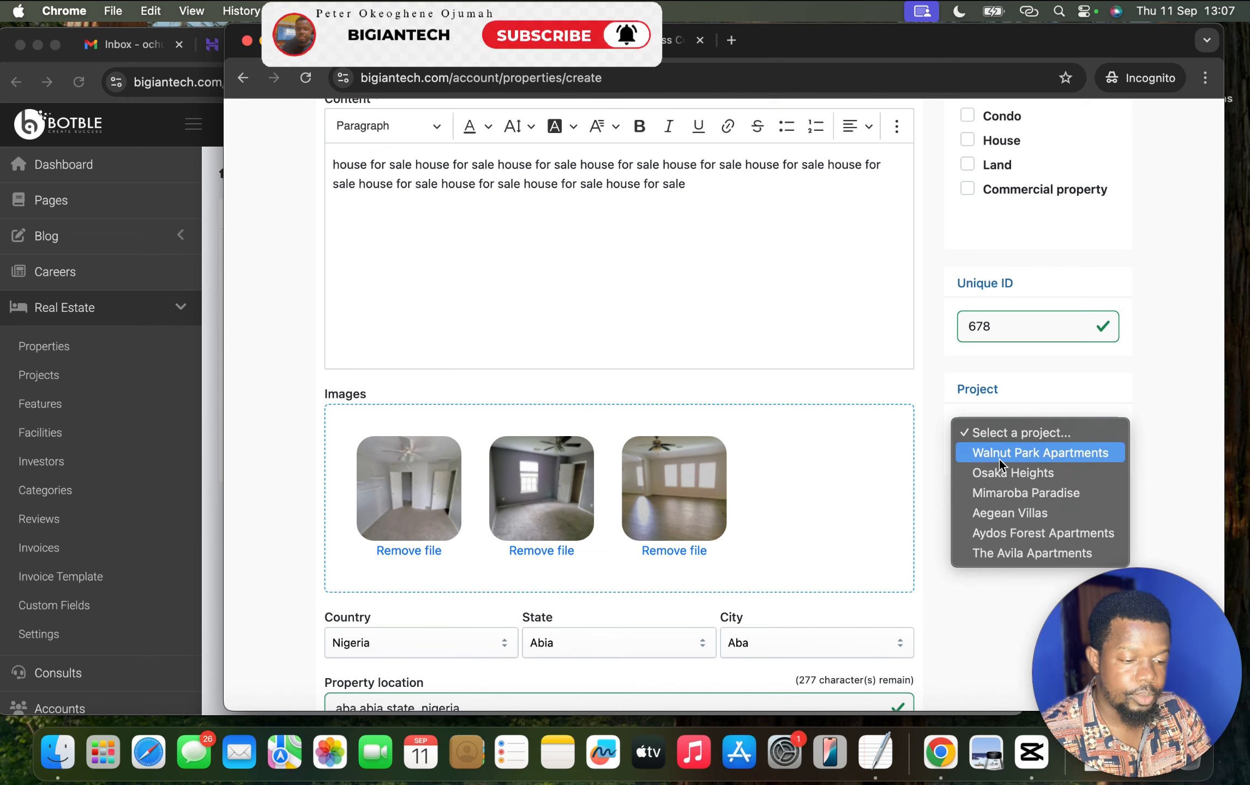
click(999, 459)
Step: Keep the listing status as Selling and submit it with Save & Exit
scroll(967, 451, up, 10)
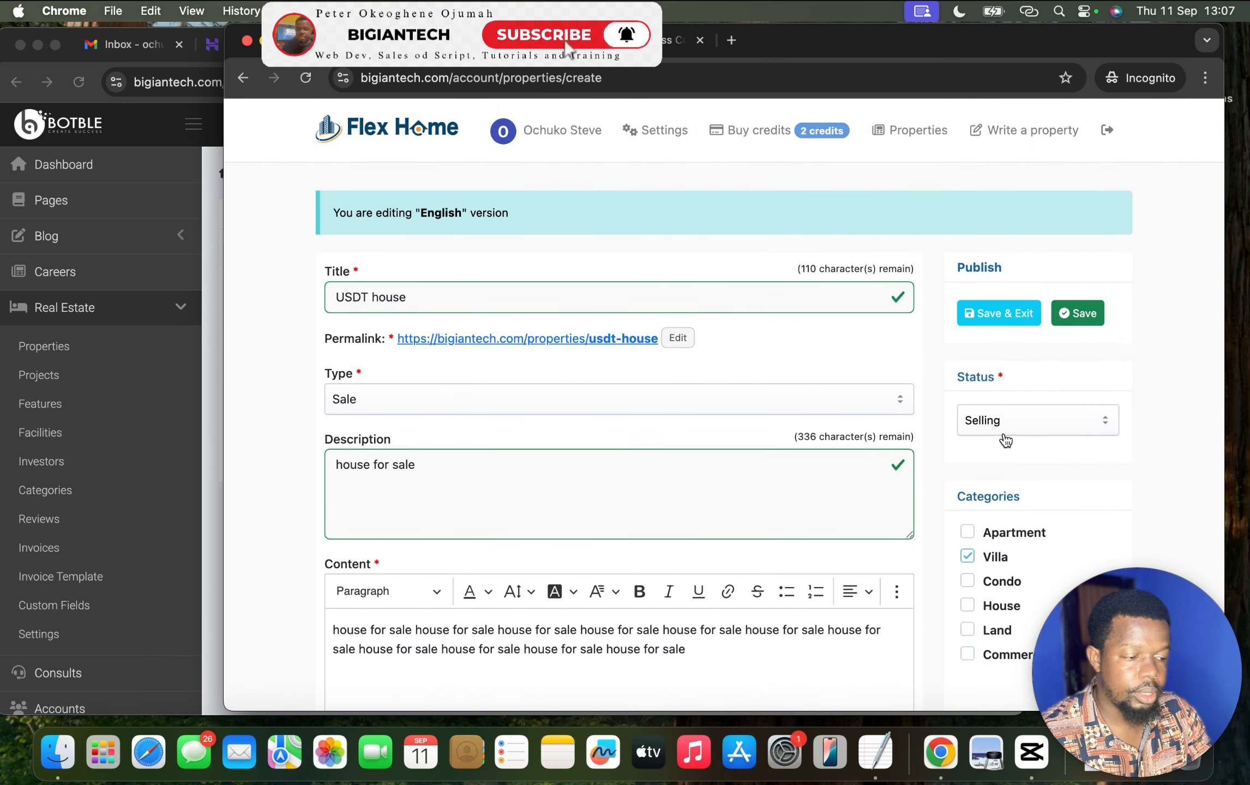
click(1016, 425)
scroll(1009, 436, down, 2)
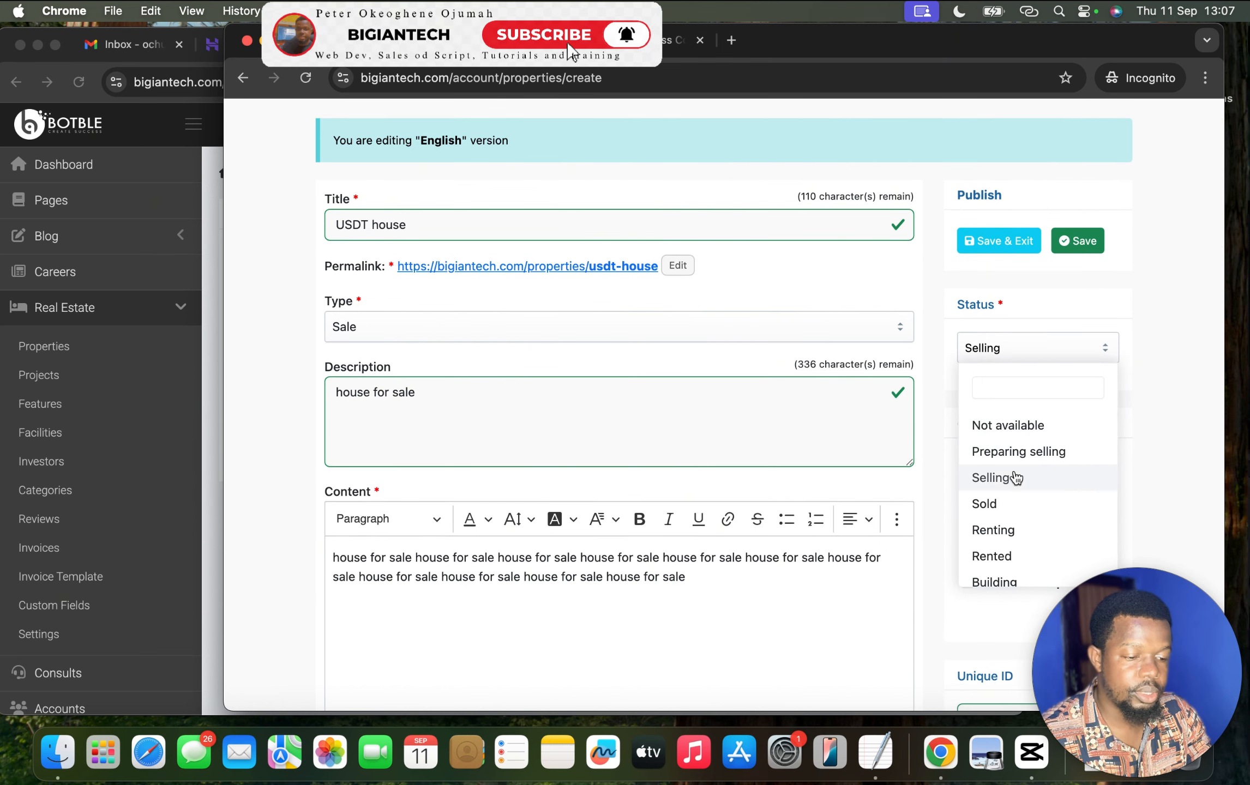
scroll(1013, 507, down, 1)
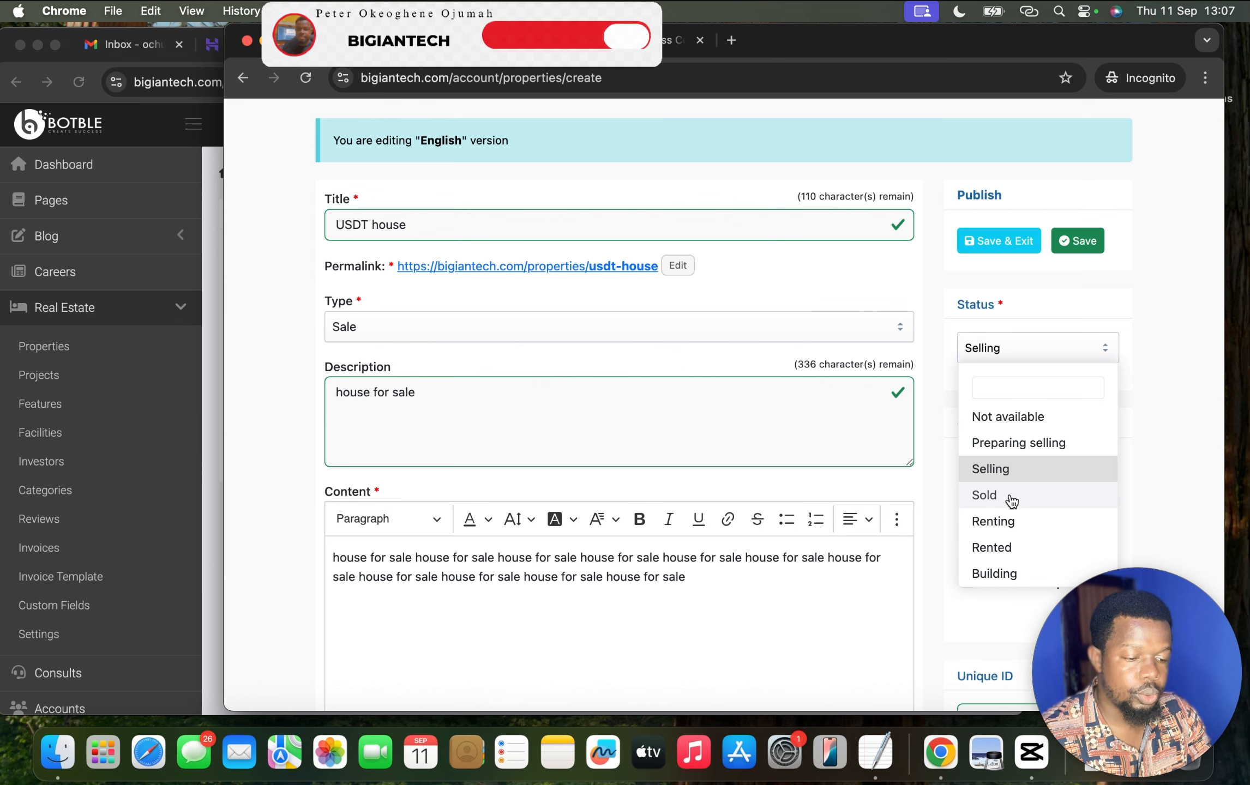
click(1014, 476)
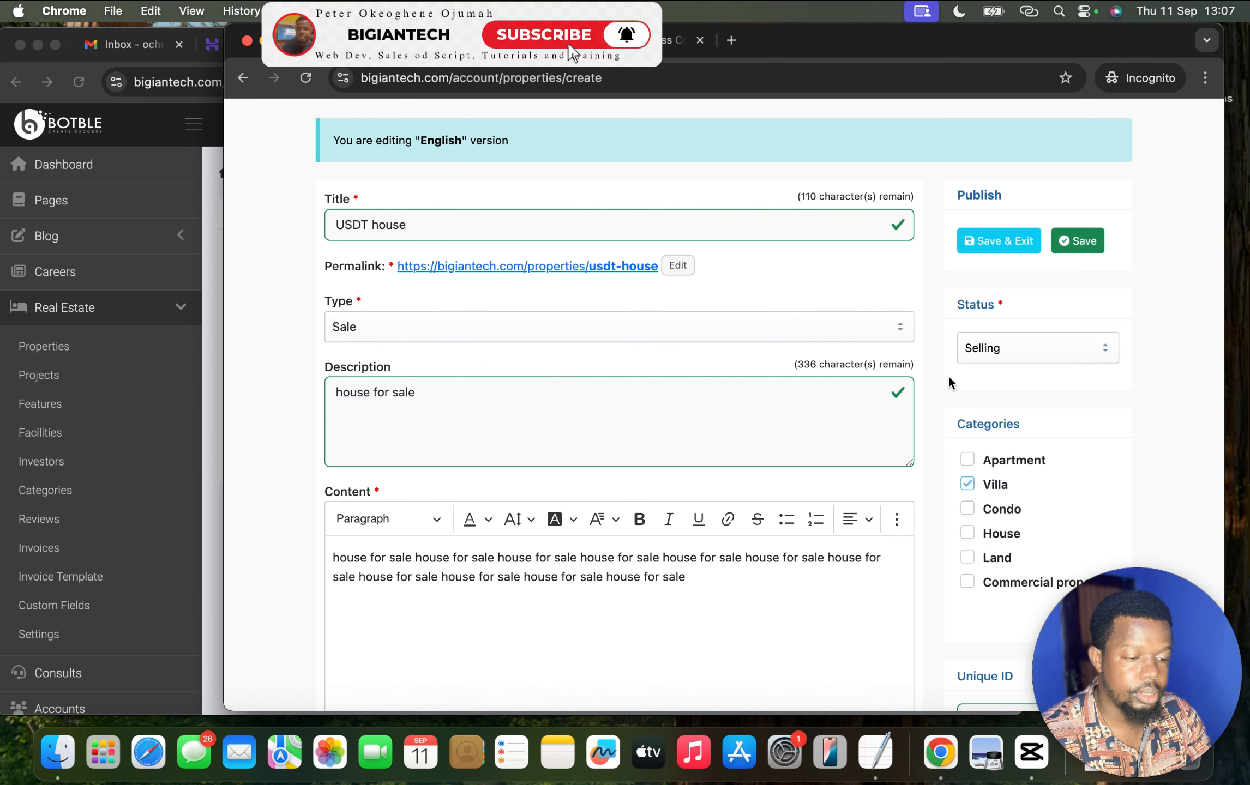
scroll(948, 376, up, 2)
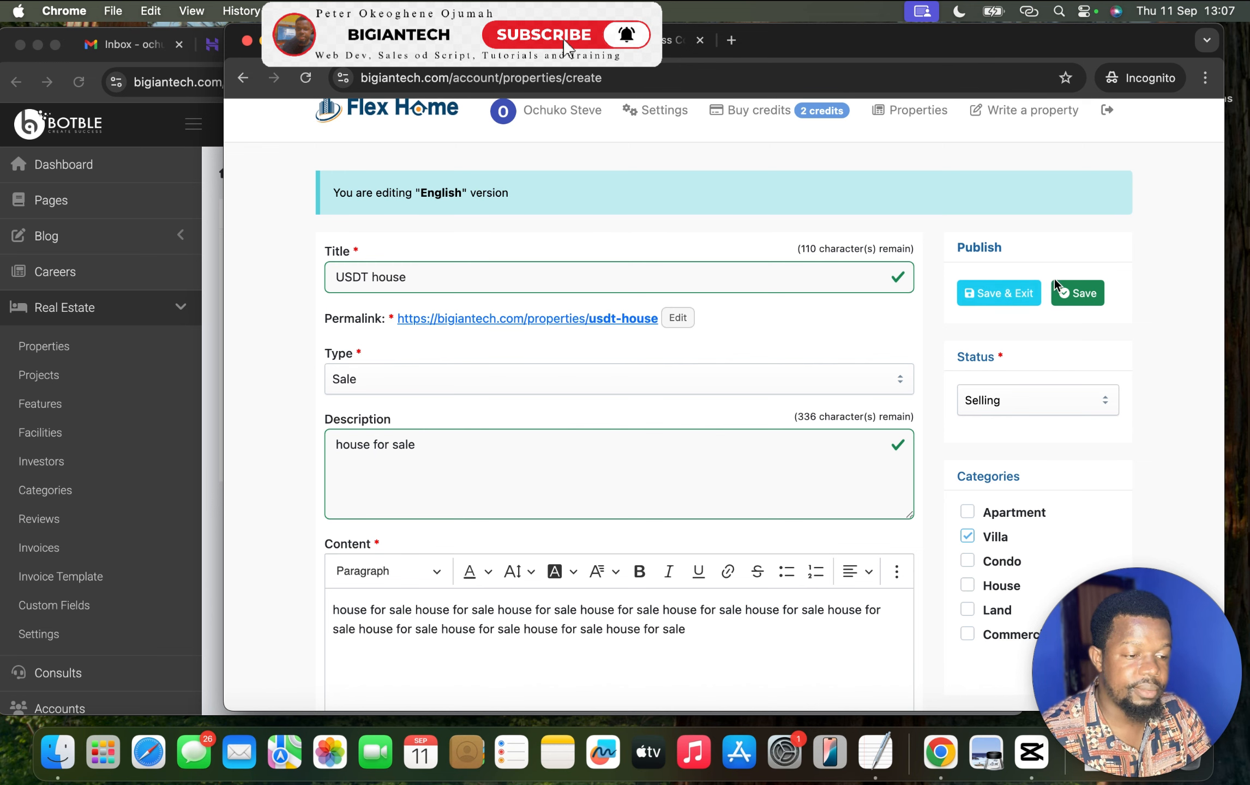
click(987, 295)
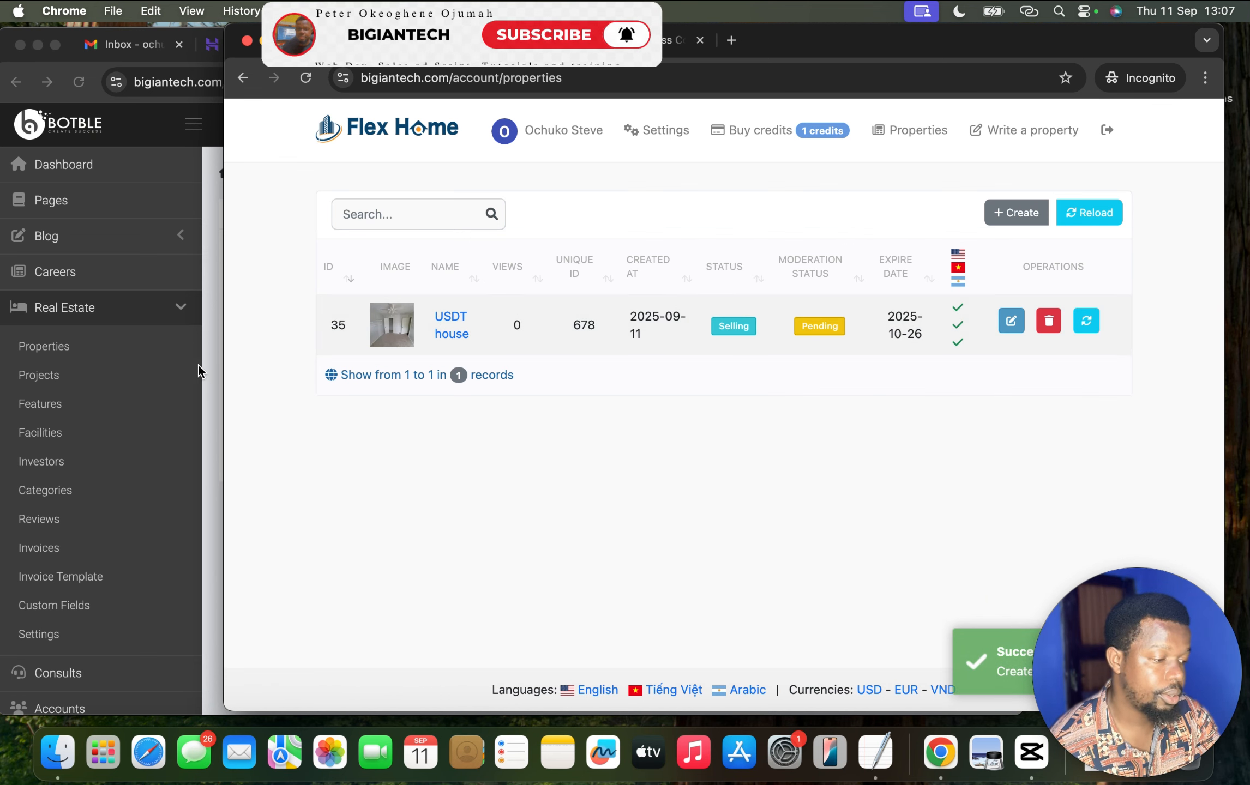
Step: In the admin window, open the pending USDT house property for editing
click(153, 314)
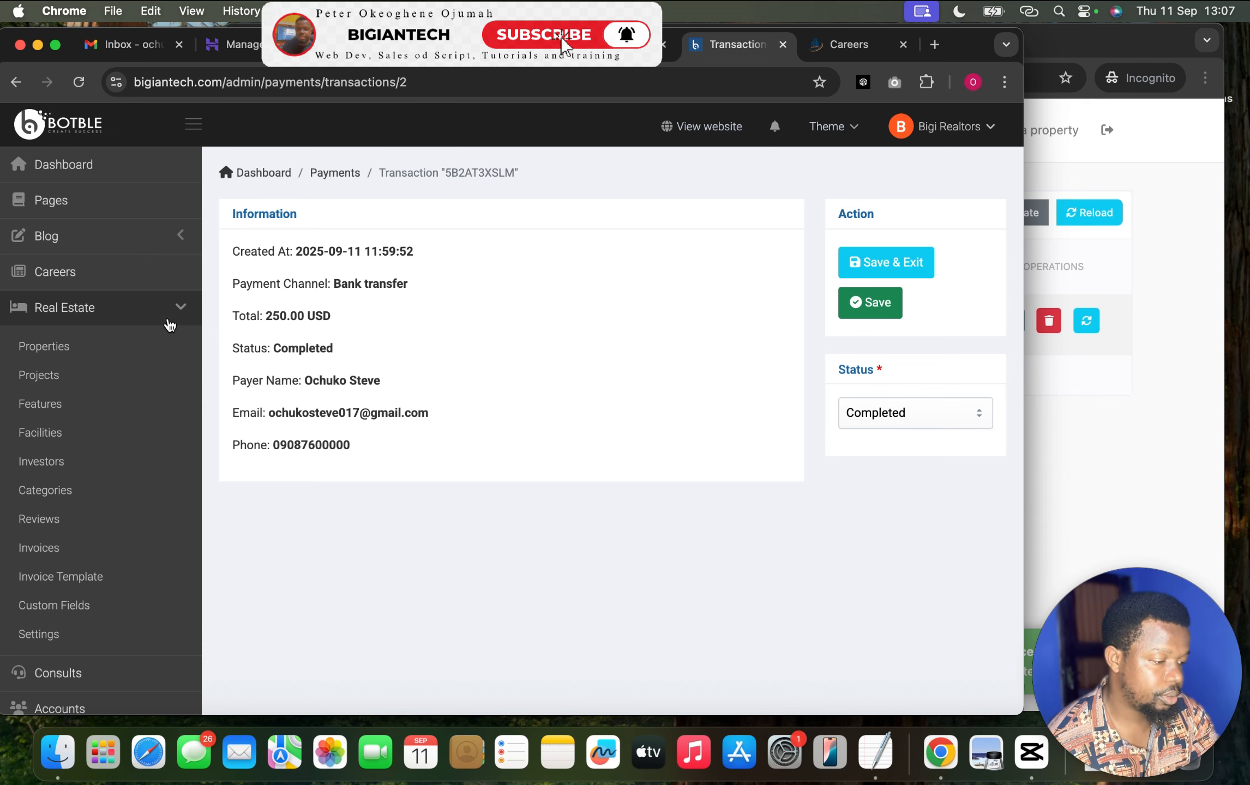
scroll(144, 382, down, 2)
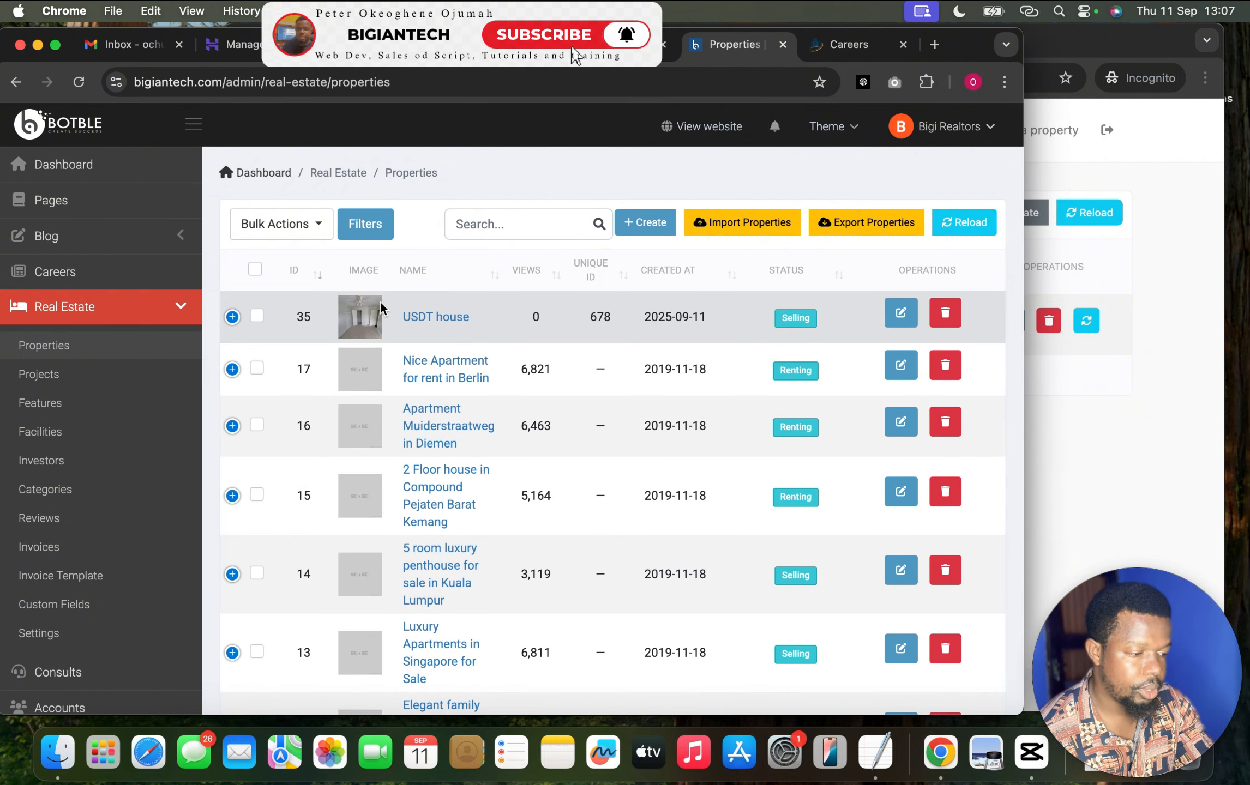
click(232, 317)
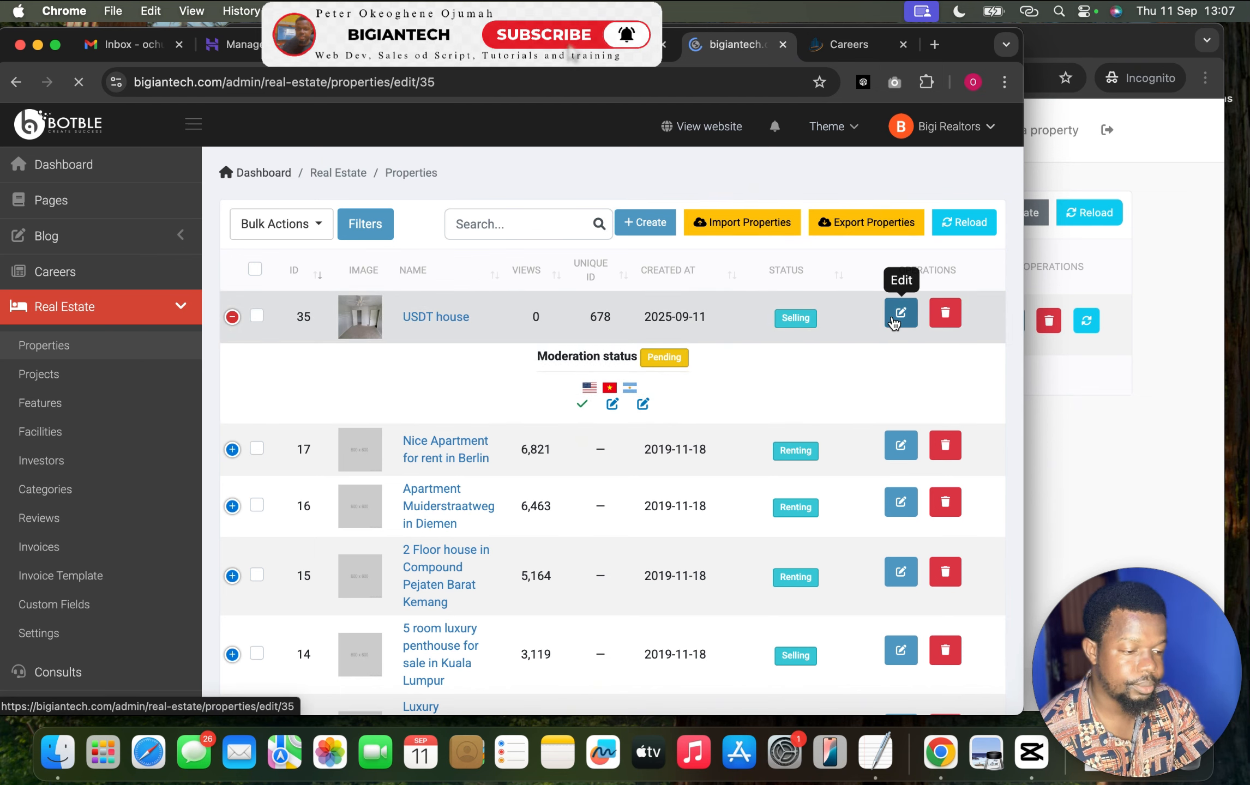
scroll(778, 406, down, 3)
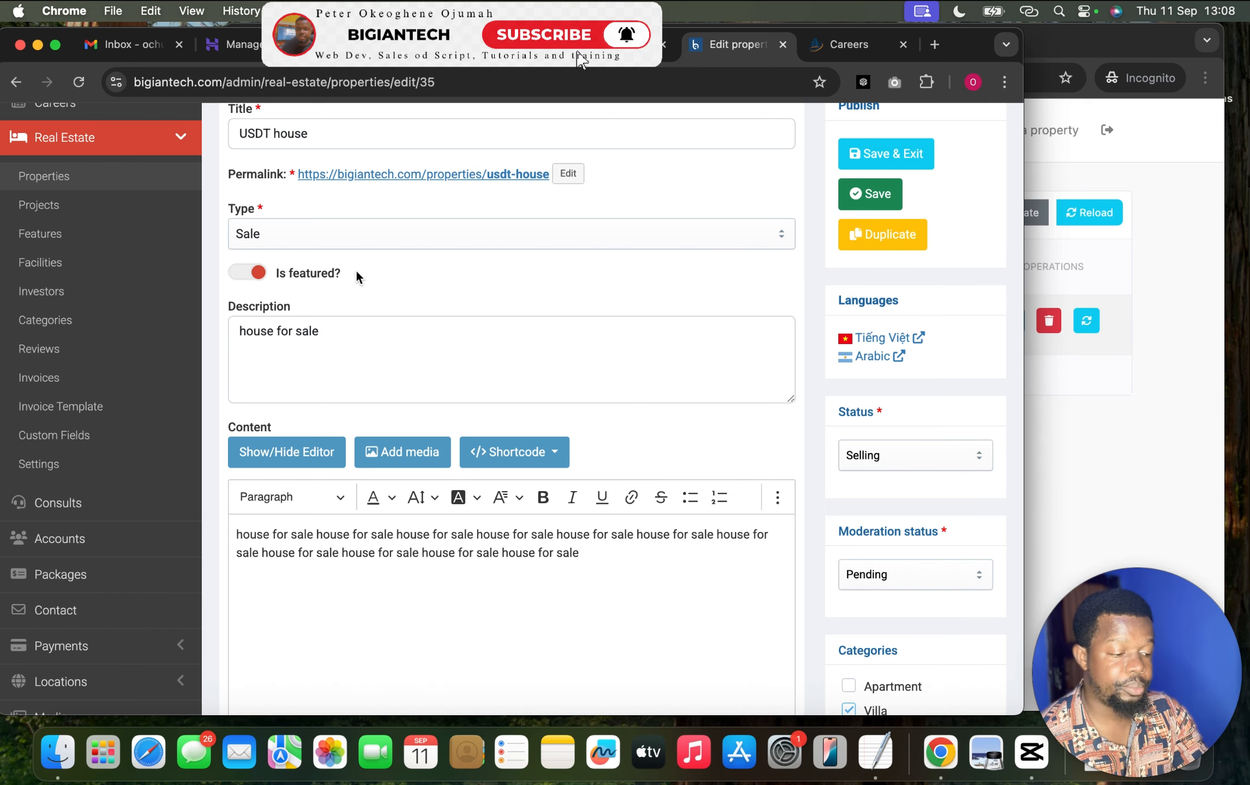
scroll(356, 270, down, 15)
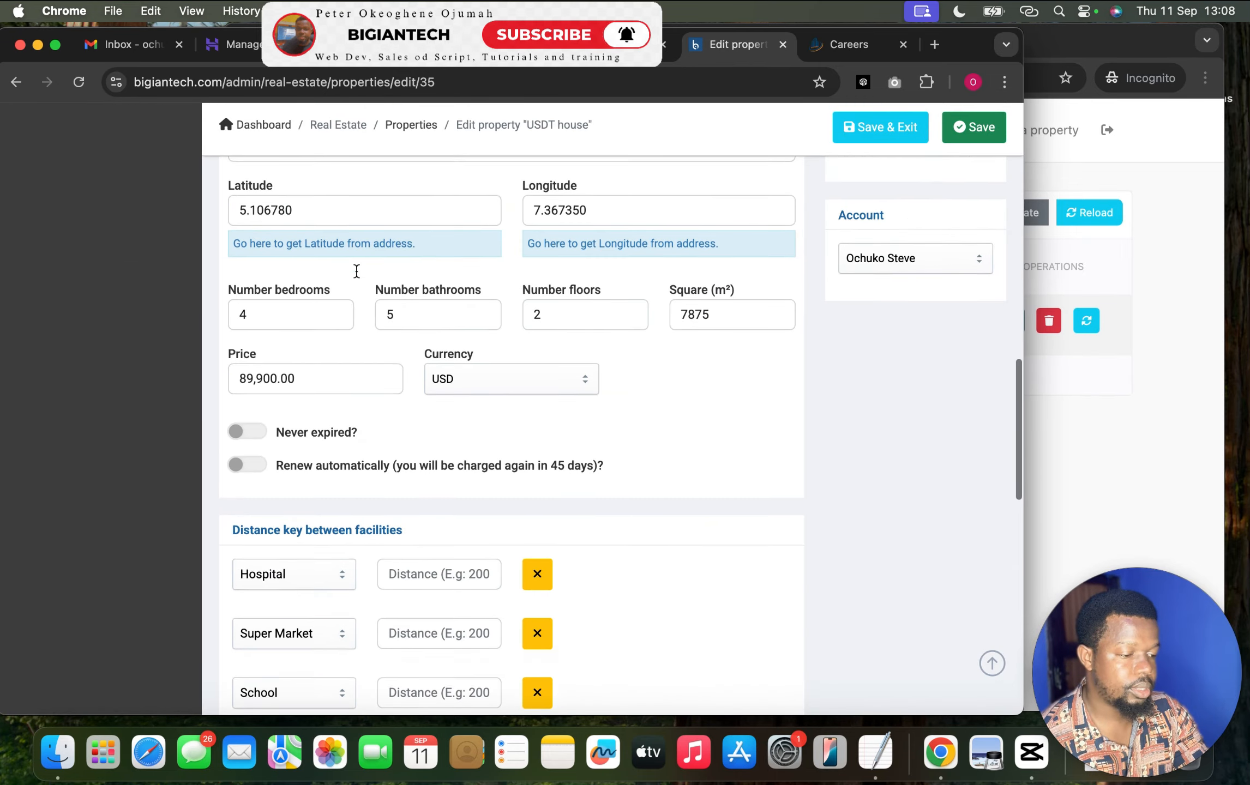
scroll(357, 271, down, 10)
scroll(356, 271, up, 9)
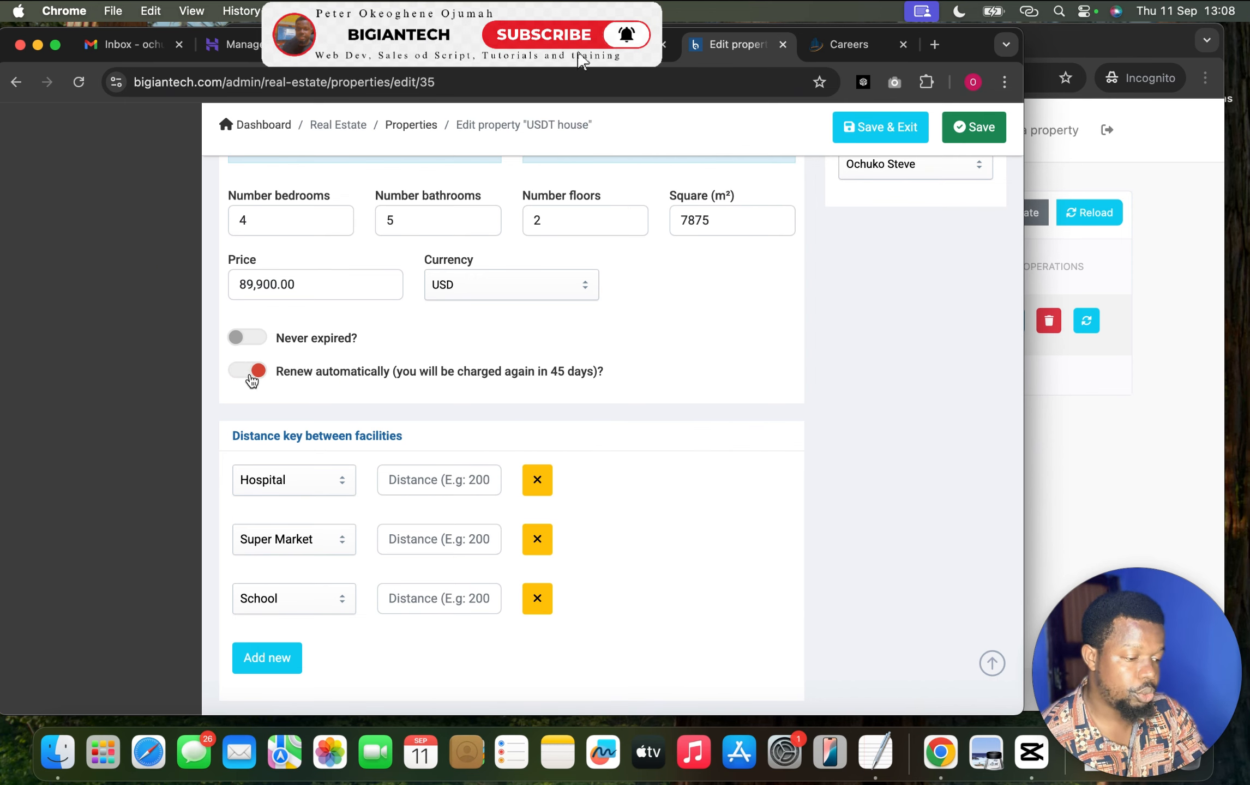
scroll(252, 380, down, 10)
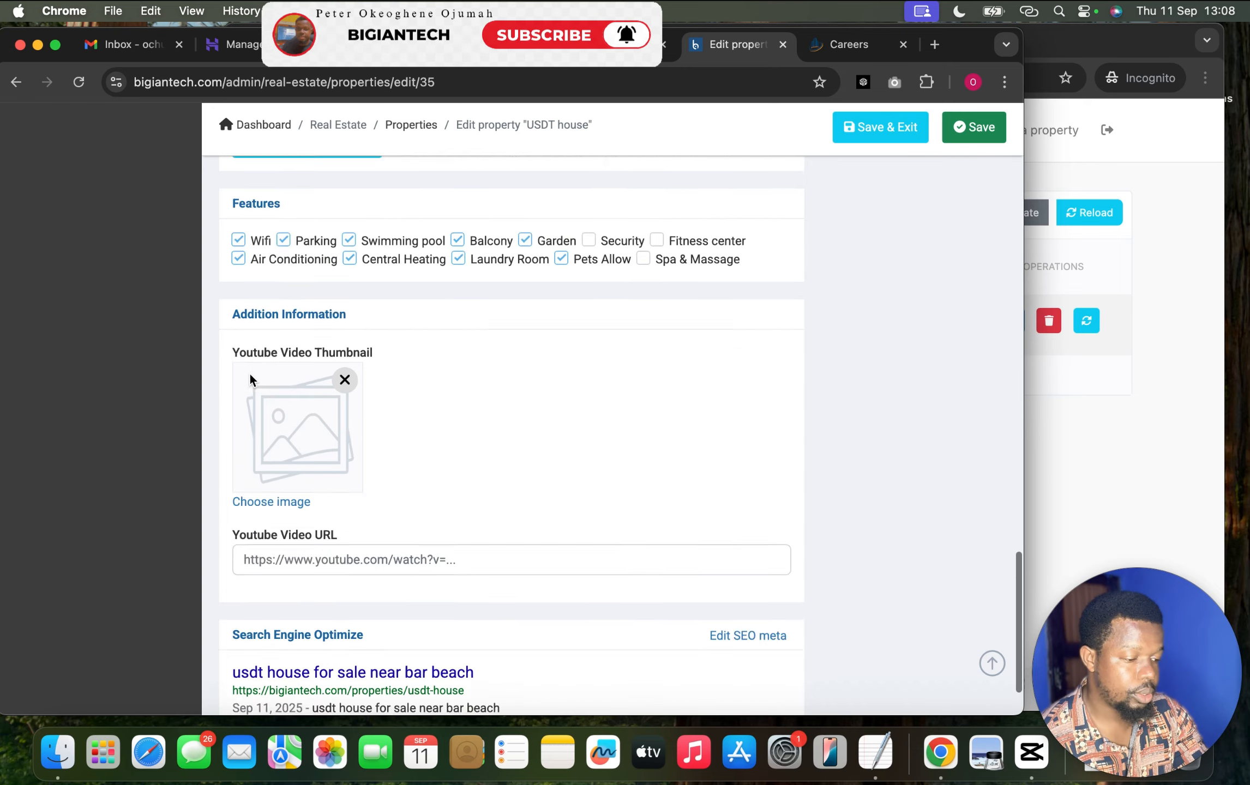
scroll(249, 372, up, 12)
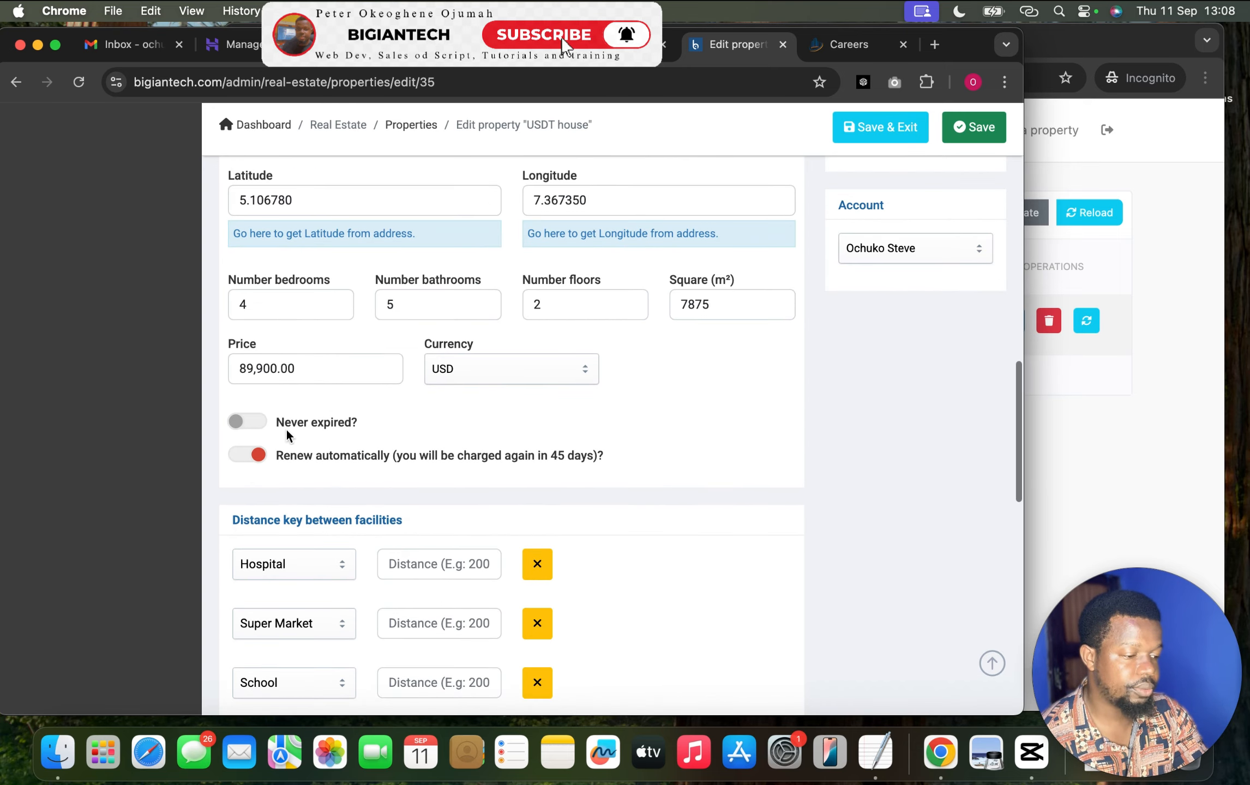
scroll(475, 385, up, 8)
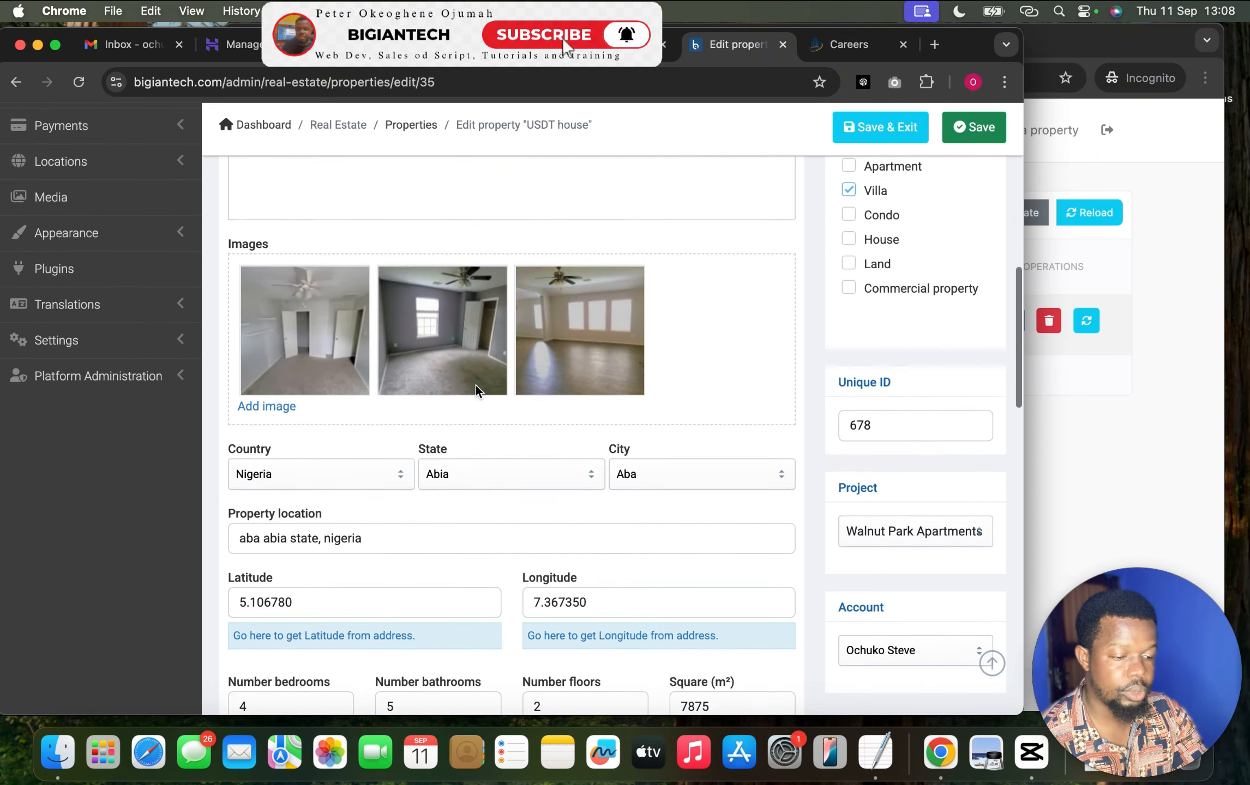
scroll(476, 385, up, 8)
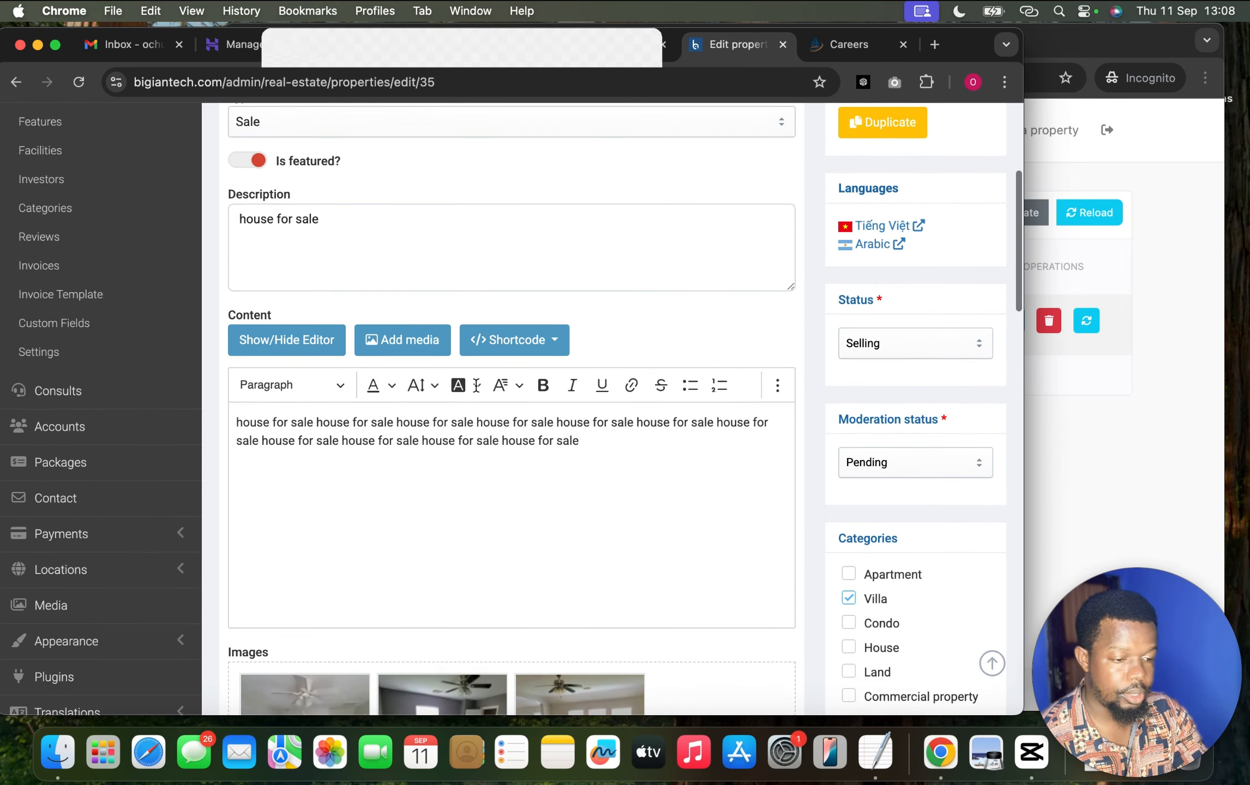
scroll(476, 385, up, 2)
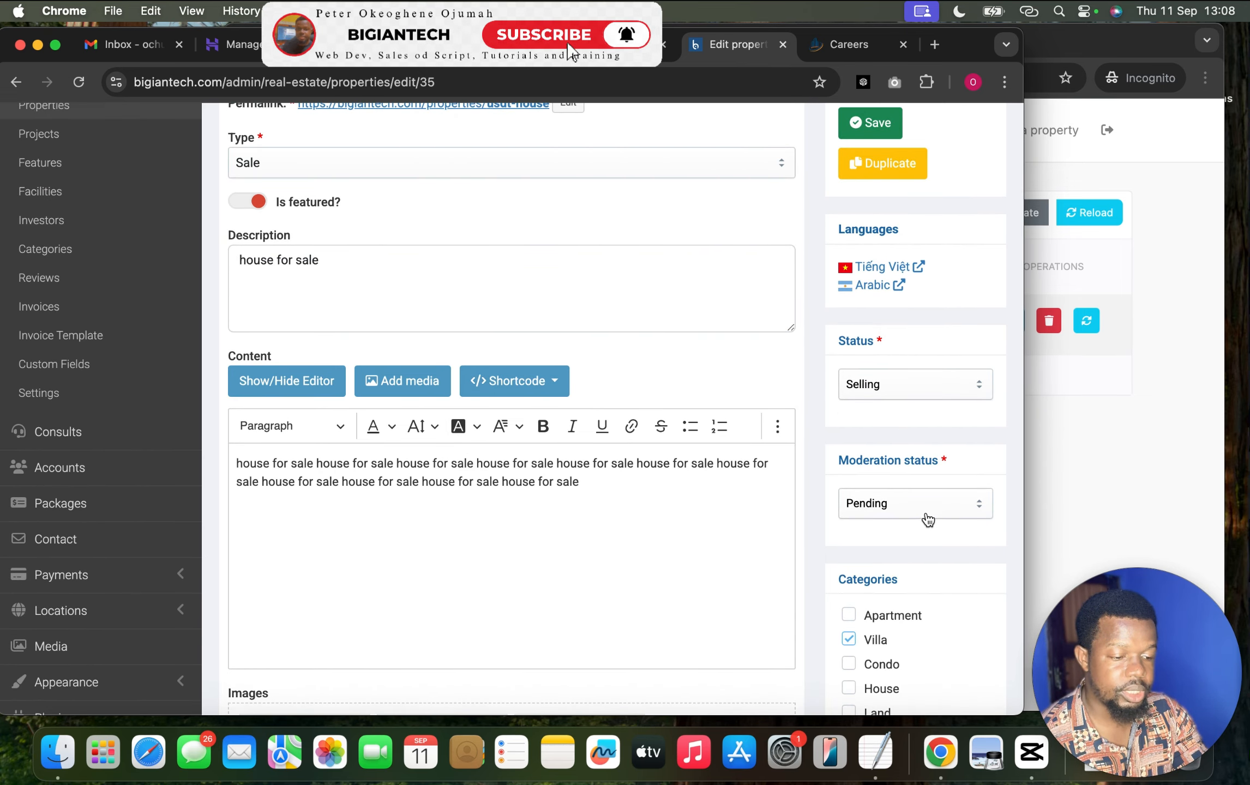
Step: Set the USDT house's moderation status to Approved
click(928, 520)
click(912, 559)
scroll(911, 556, up, 5)
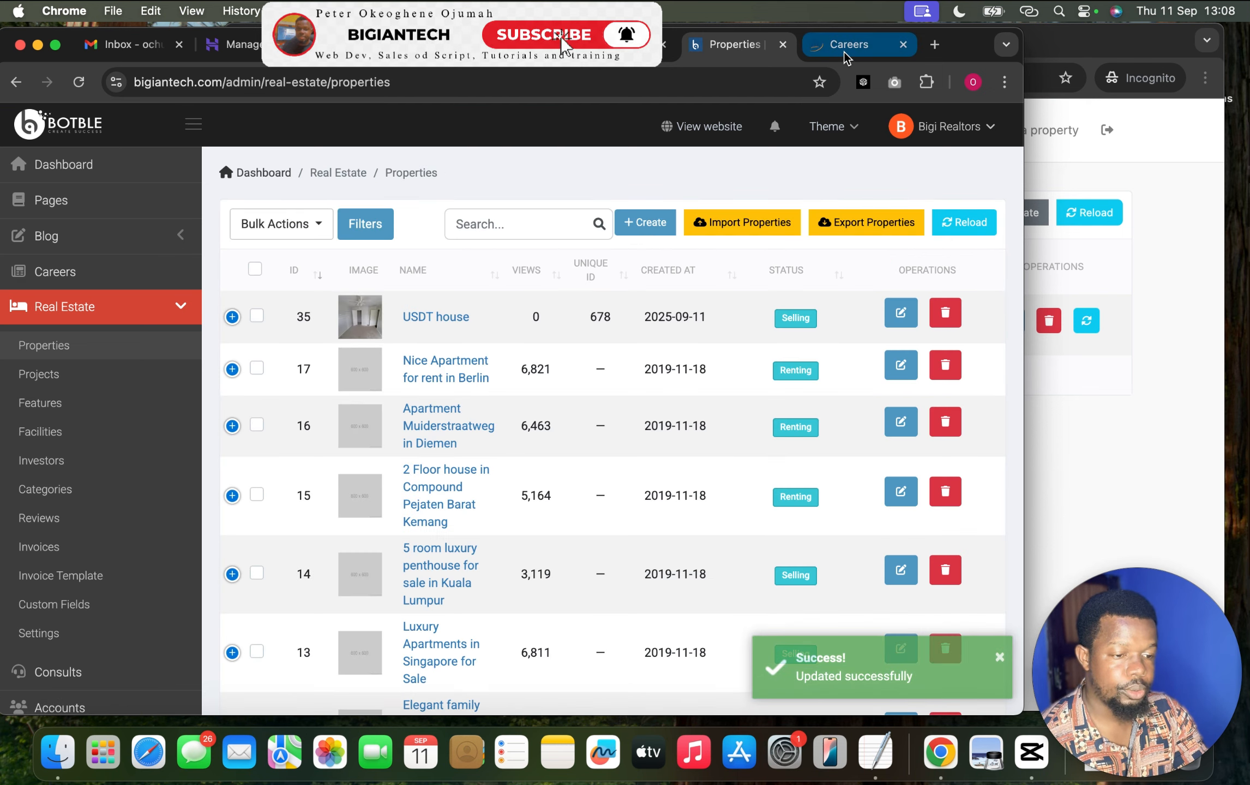
Step: On the public site, open the USDT house listing from the Properties page
click(844, 52)
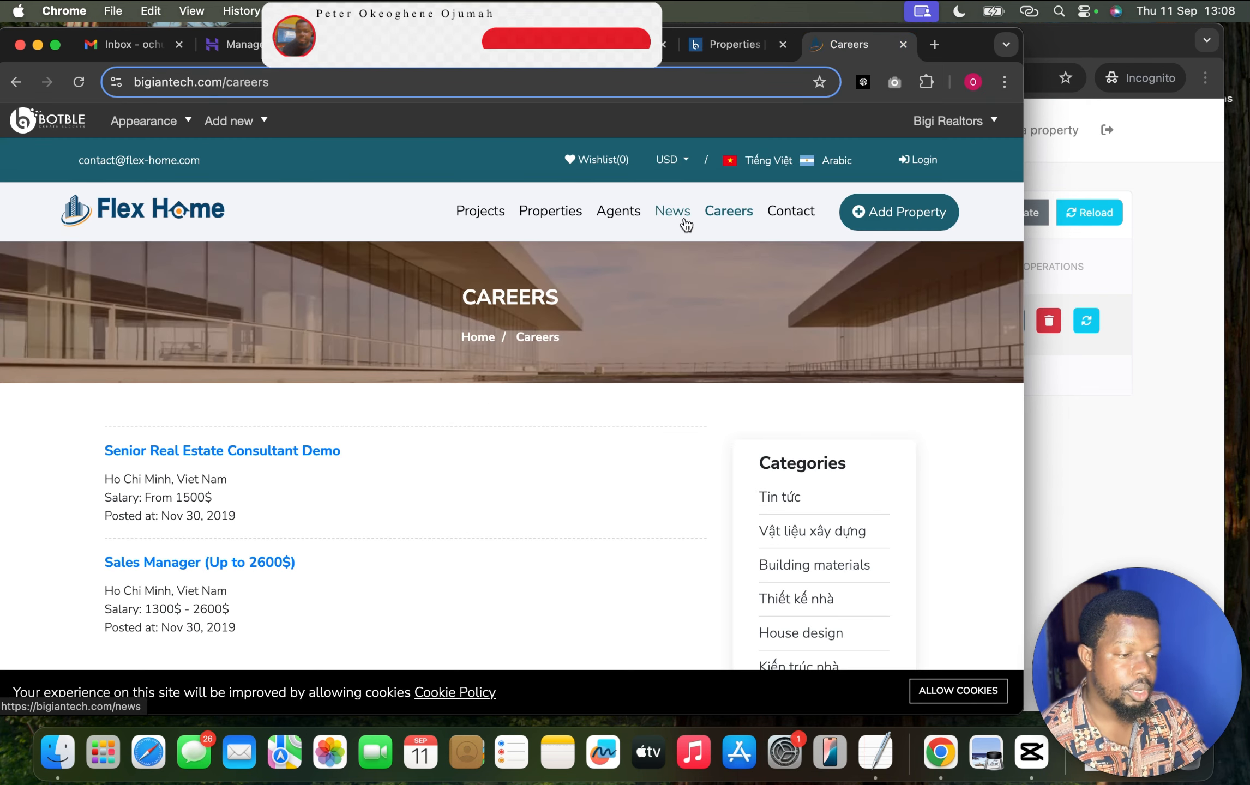
click(561, 215)
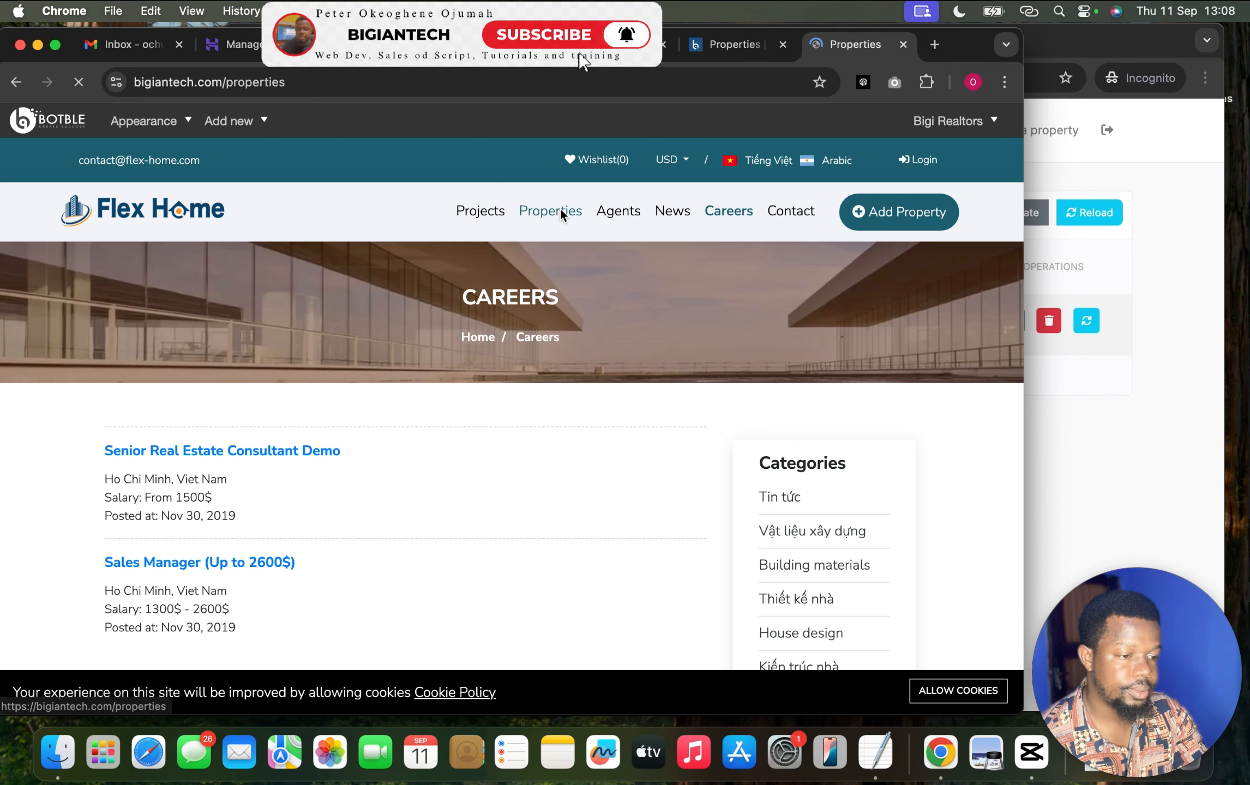
scroll(545, 213, down, 4)
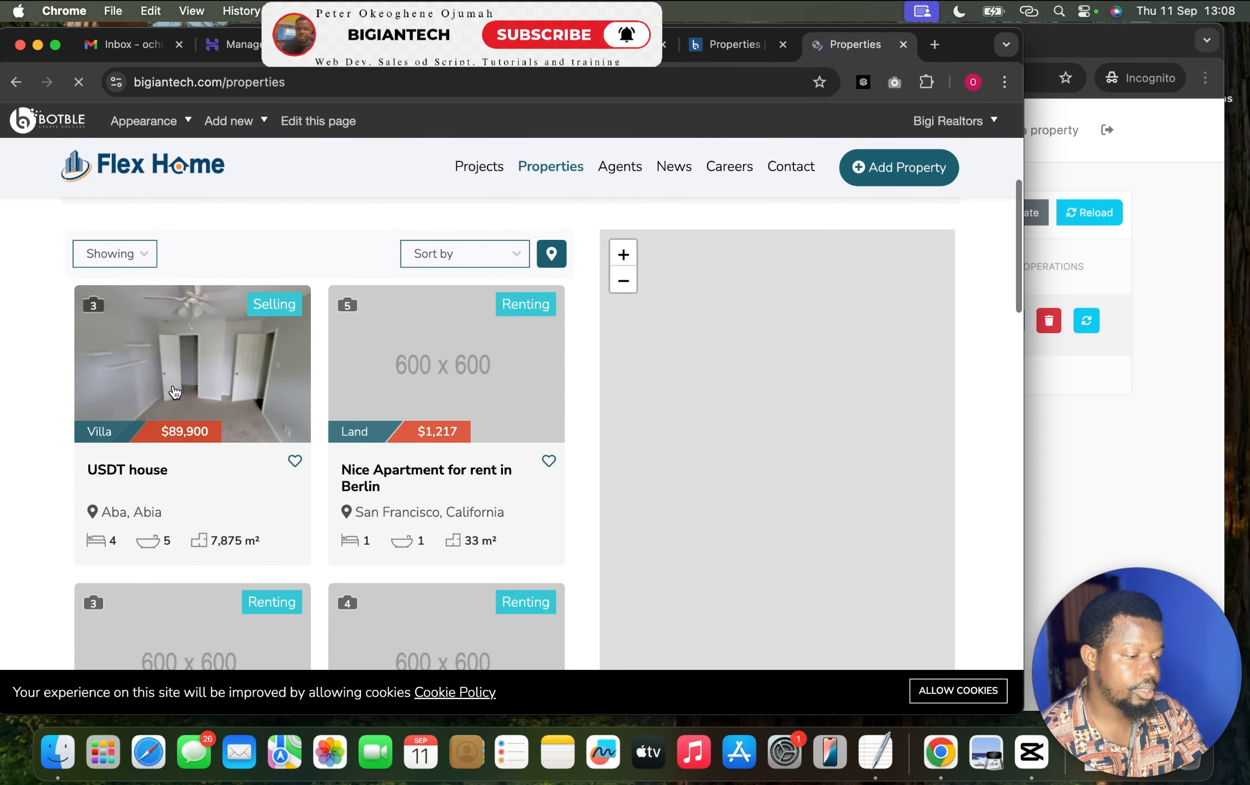
scroll(204, 408, down, 2)
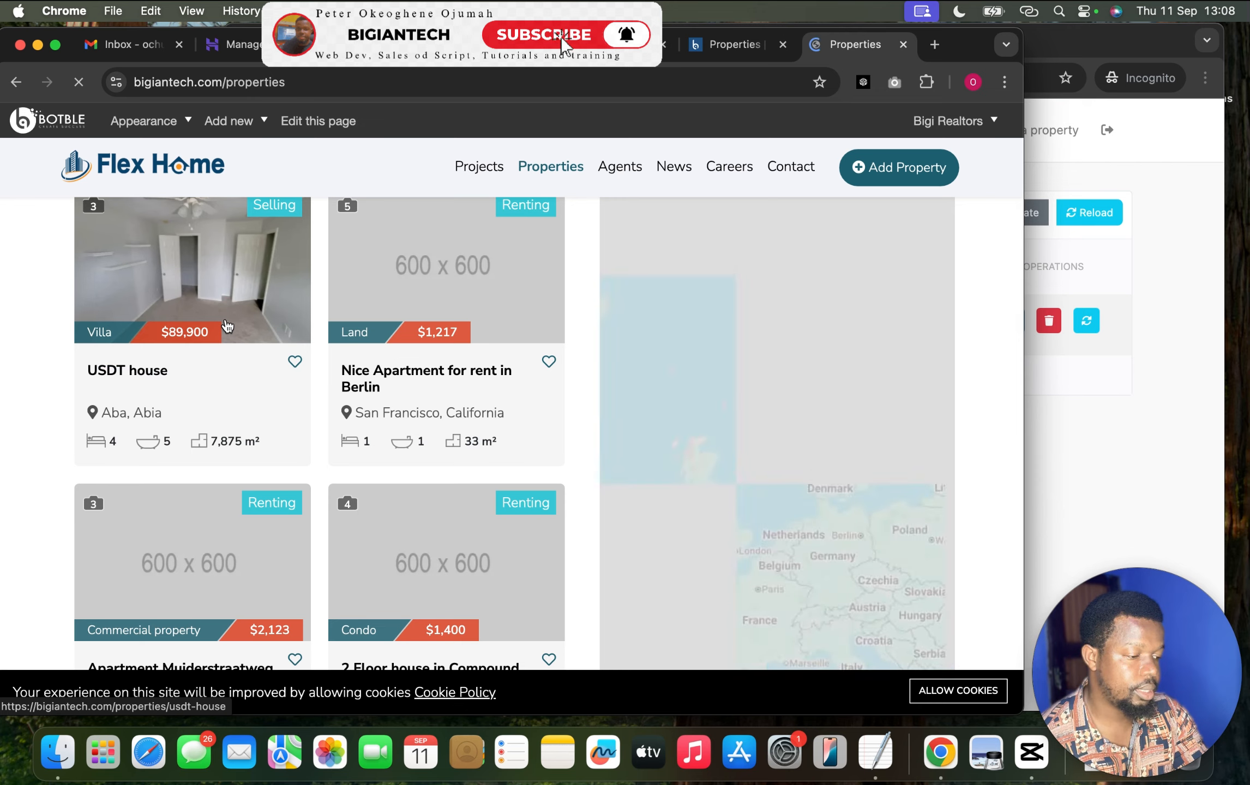
click(227, 326)
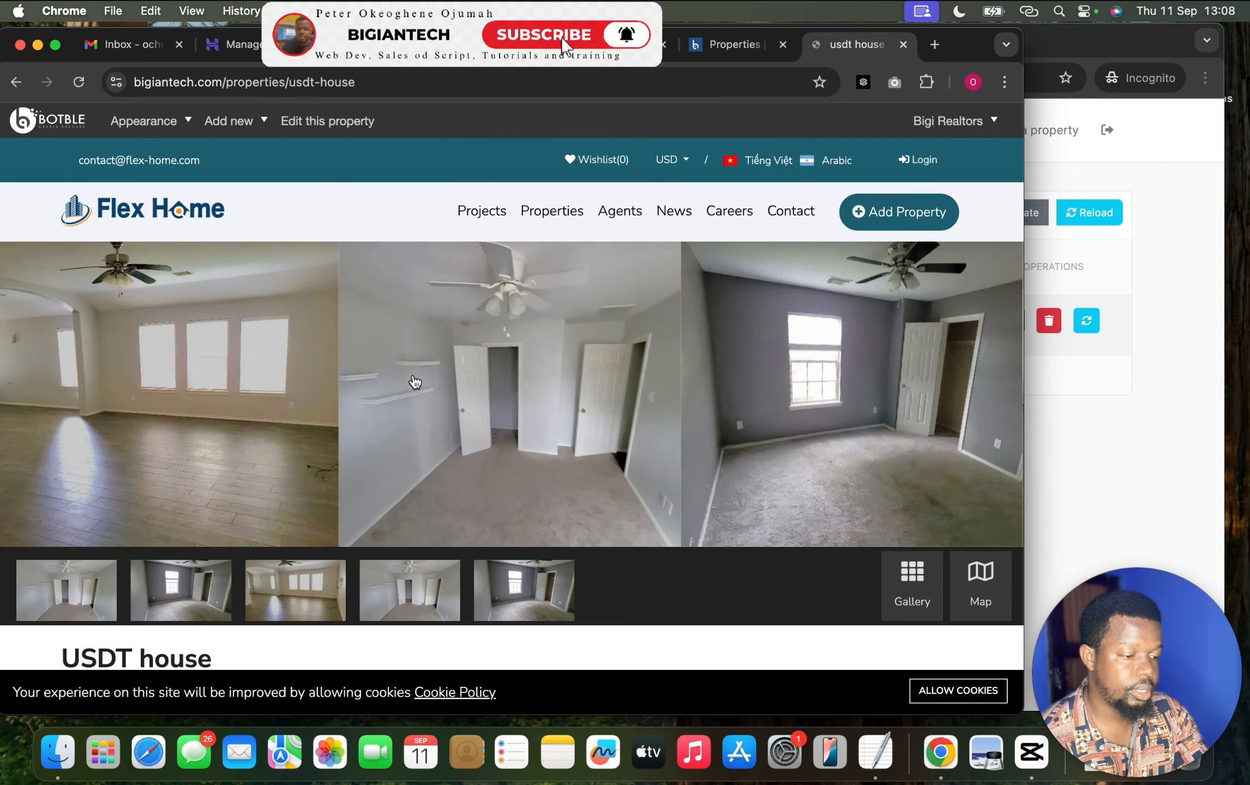
Step: Scroll through the USDT house details and location map
scroll(414, 382, down, 8)
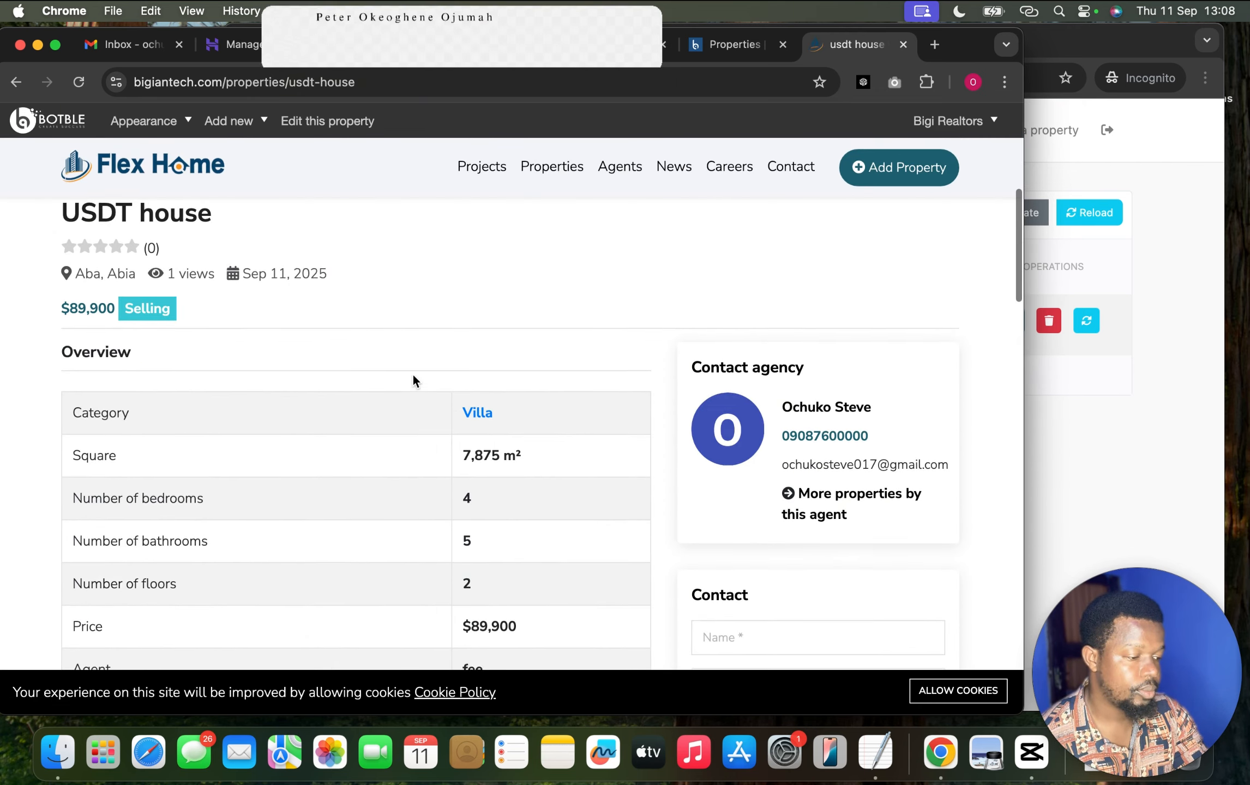
scroll(382, 377, down, 2)
scroll(446, 359, down, 12)
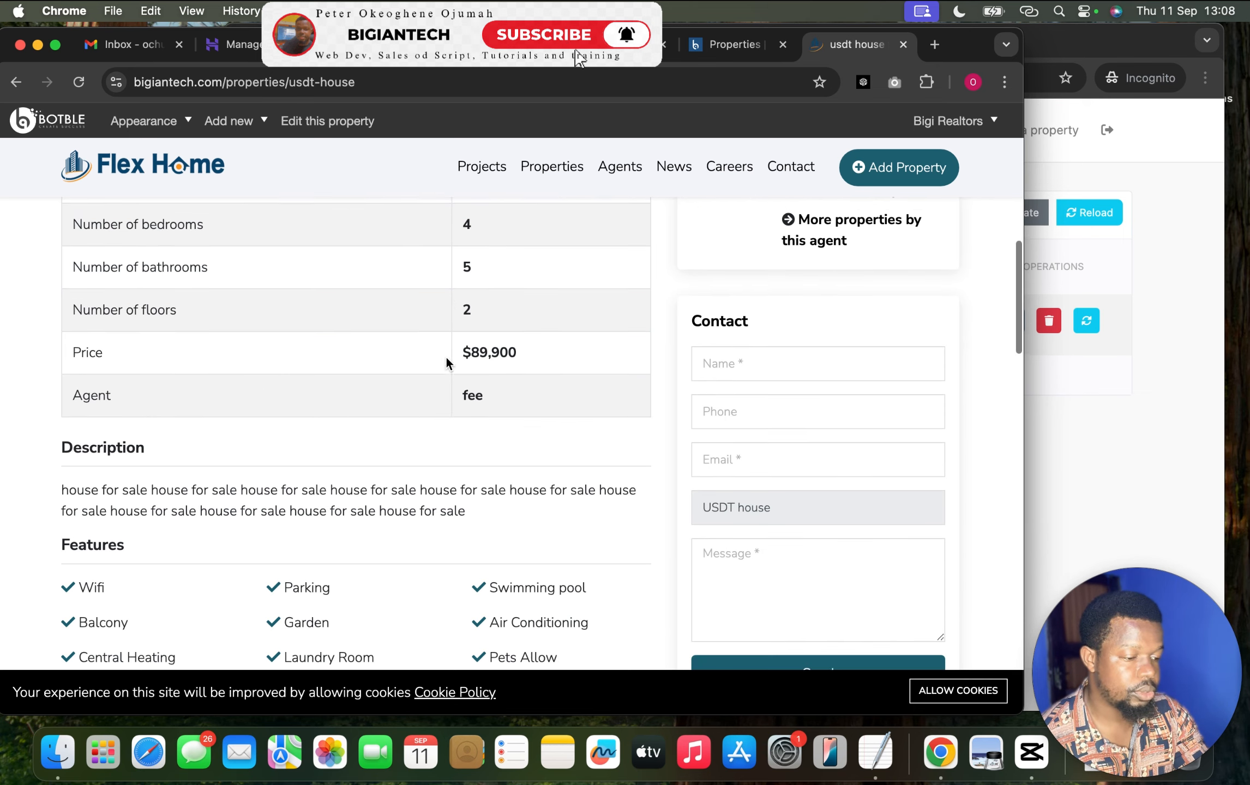
scroll(446, 359, down, 8)
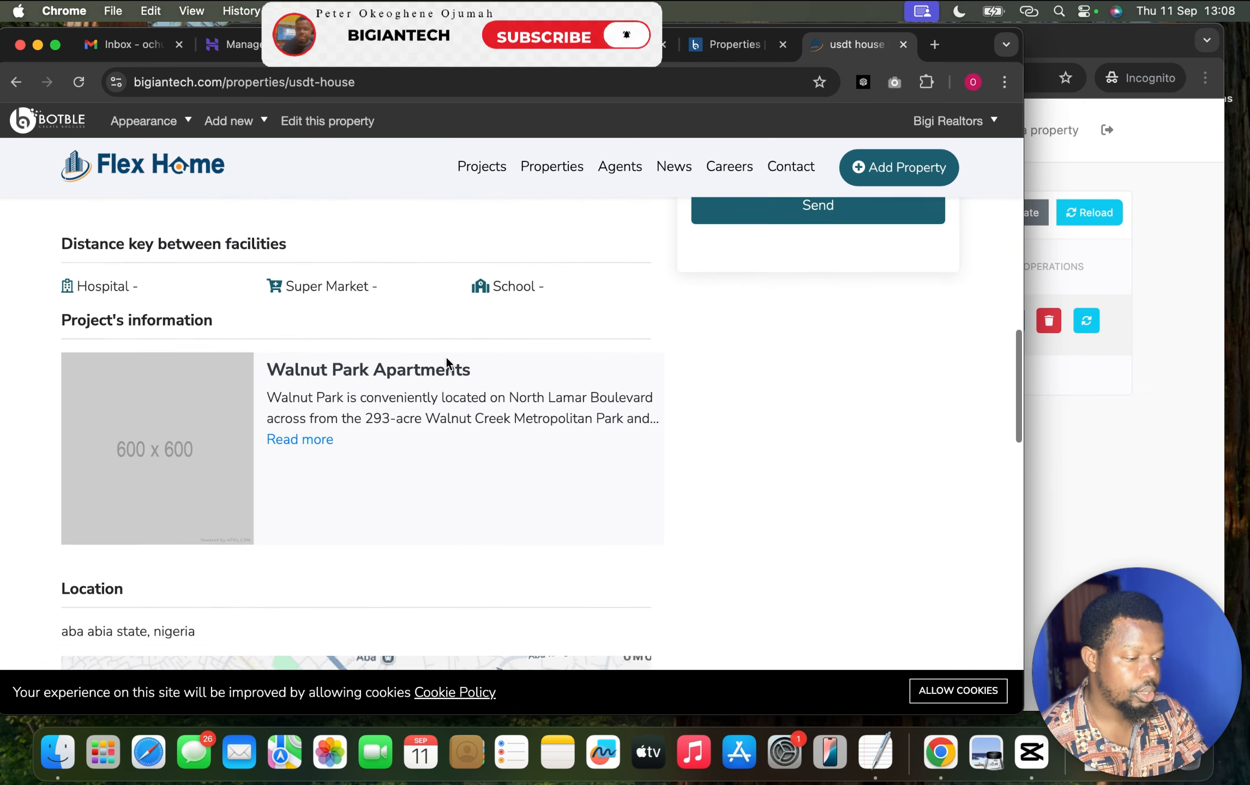
scroll(446, 358, down, 5)
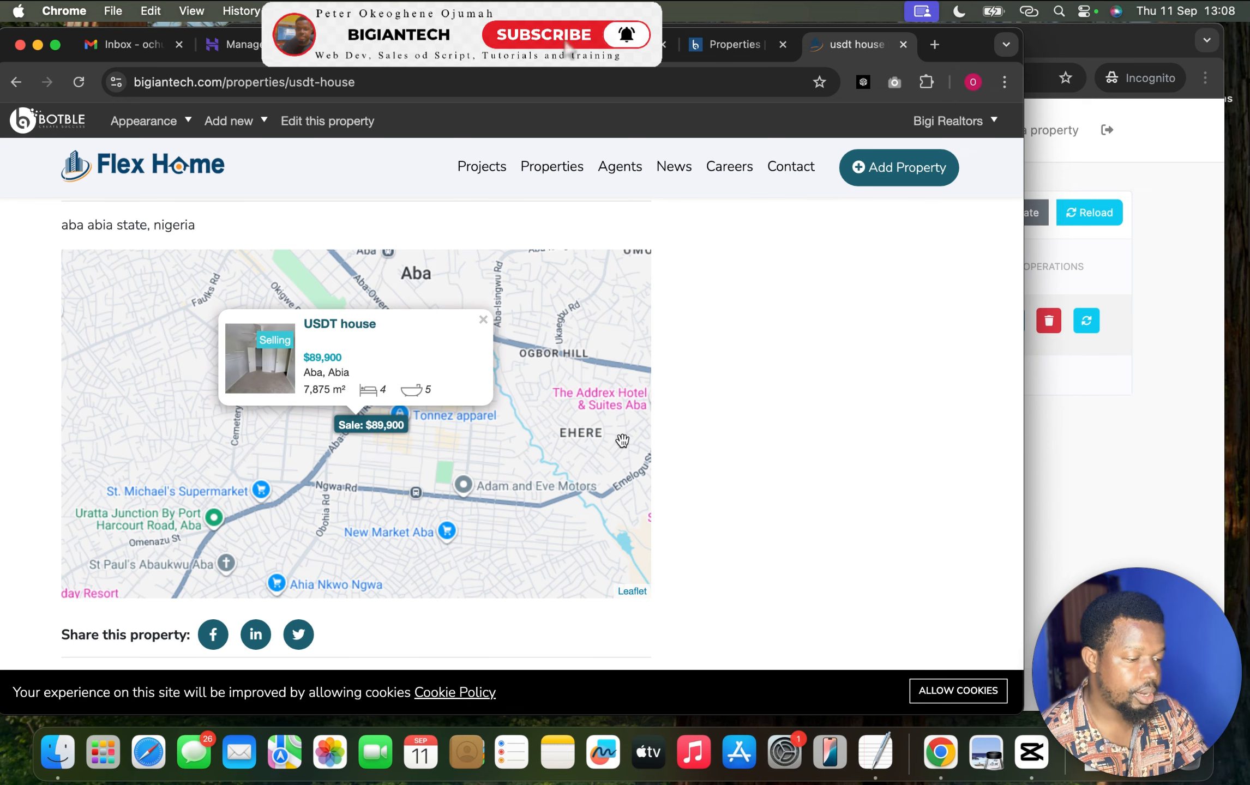
scroll(623, 440, down, 5)
scroll(689, 492, down, 9)
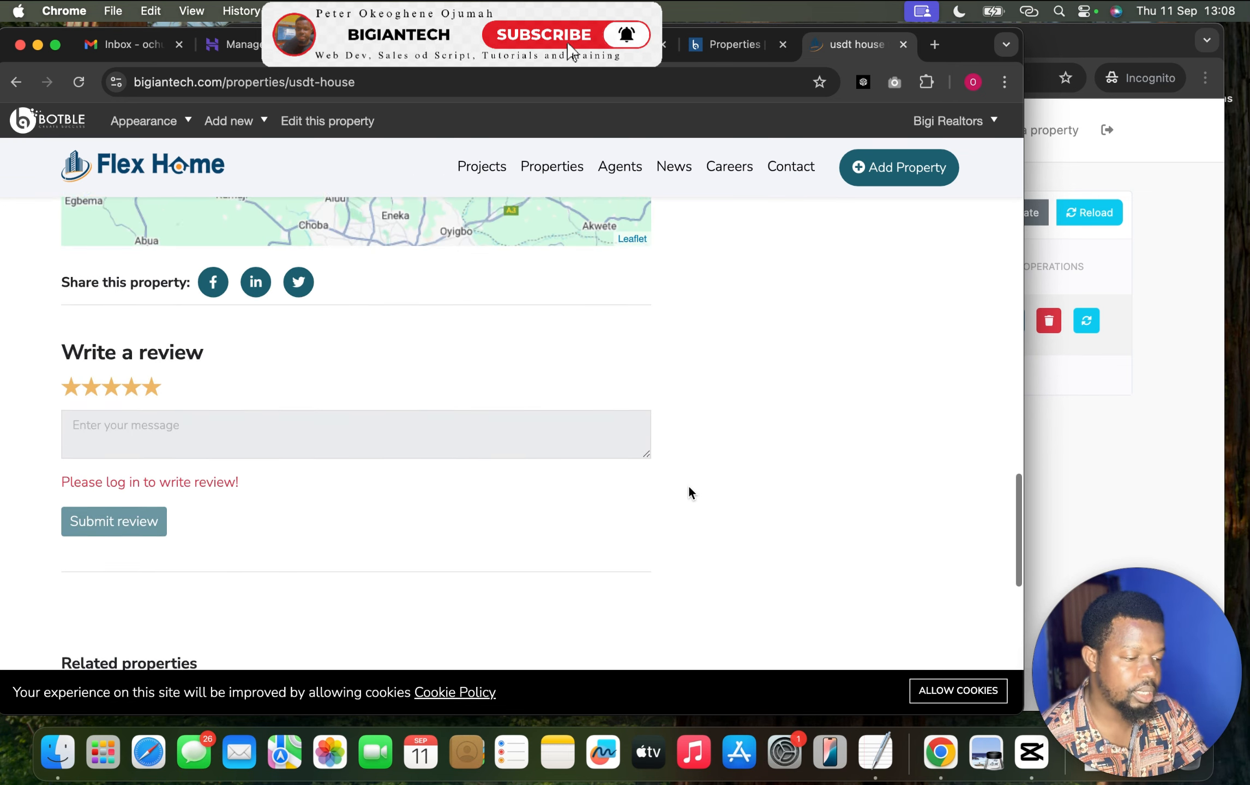
scroll(689, 493, down, 3)
scroll(688, 492, up, 20)
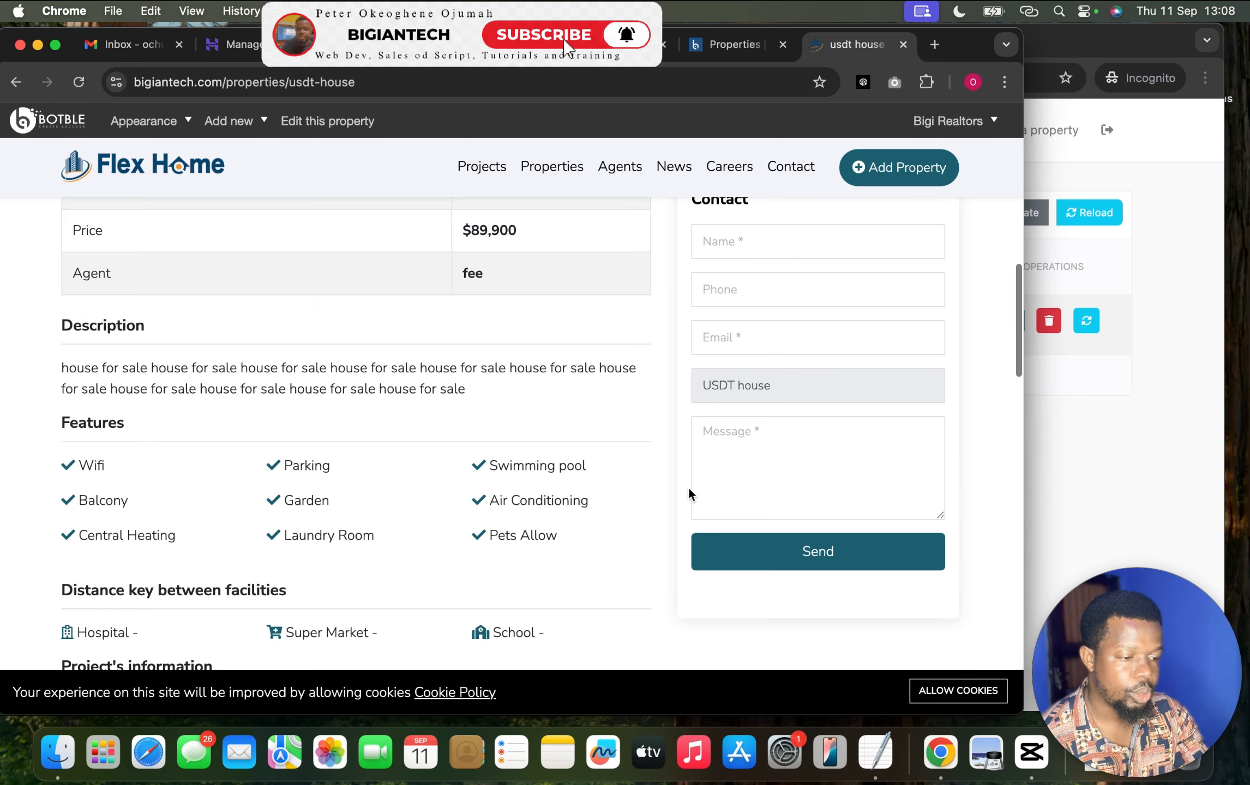
scroll(689, 486, up, 12)
scroll(688, 486, down, 9)
scroll(688, 487, up, 6)
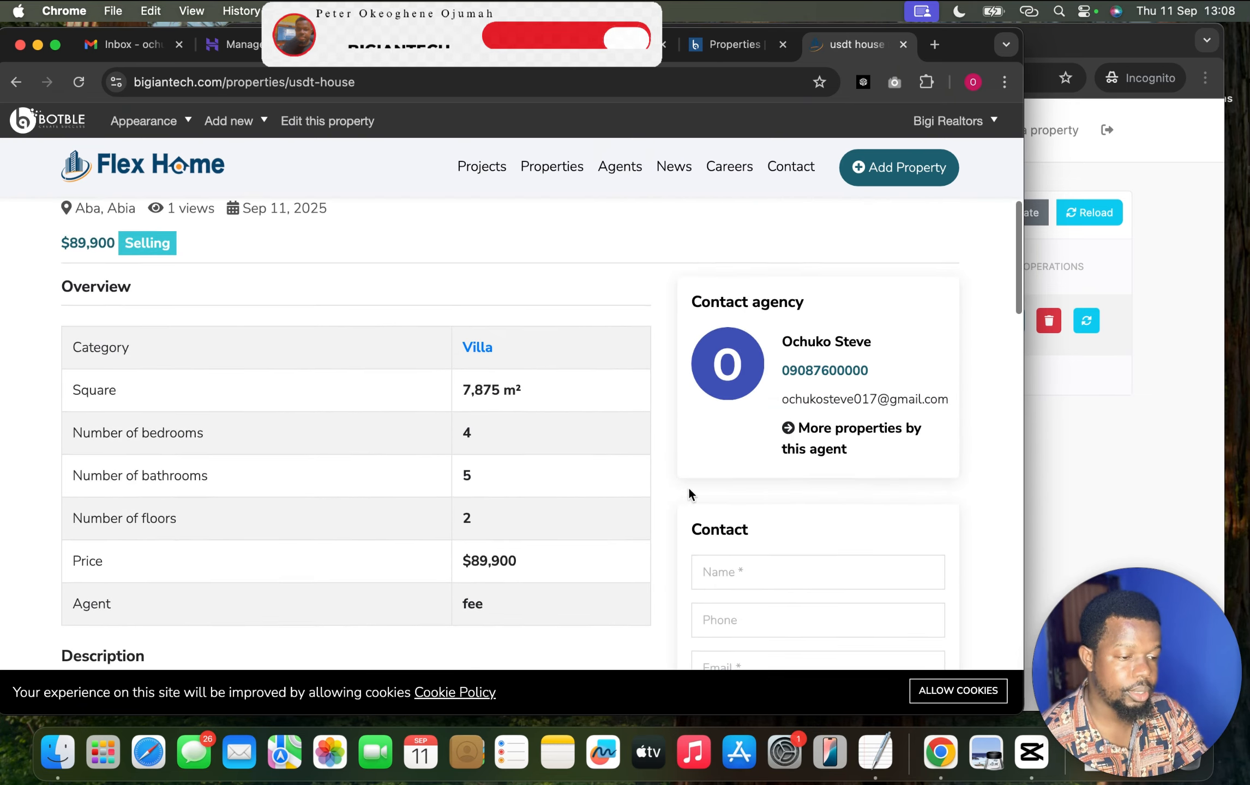
scroll(689, 487, down, 3)
scroll(689, 486, up, 3)
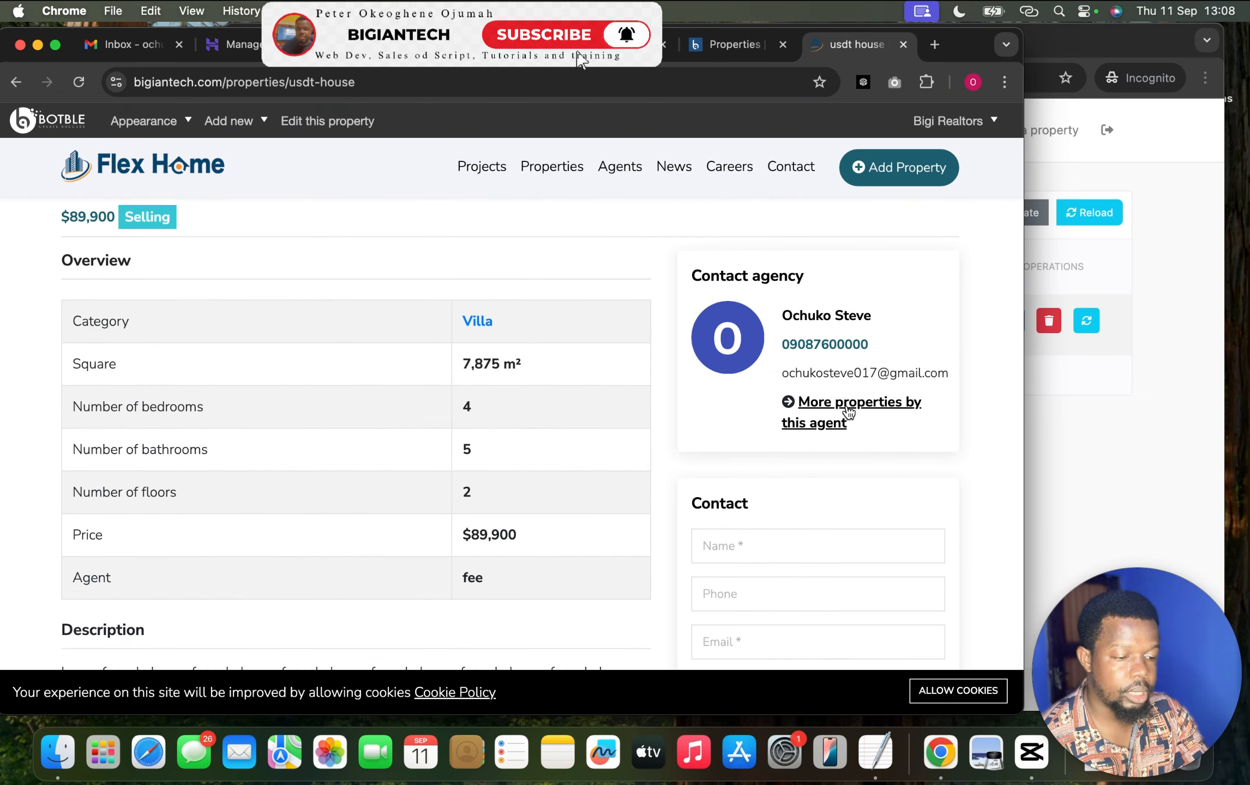
Step: View more properties by this agent, then return to the listing and the admin properties list
click(839, 413)
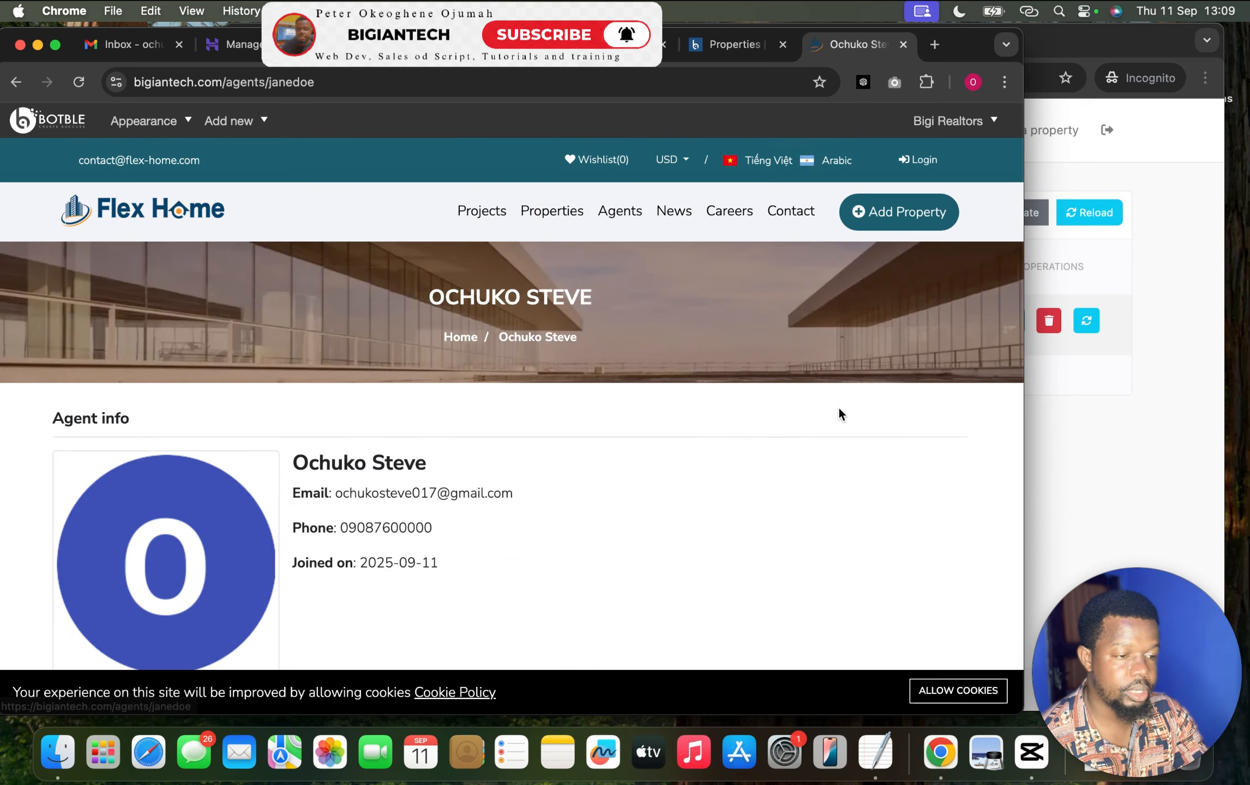
scroll(580, 478, down, 10)
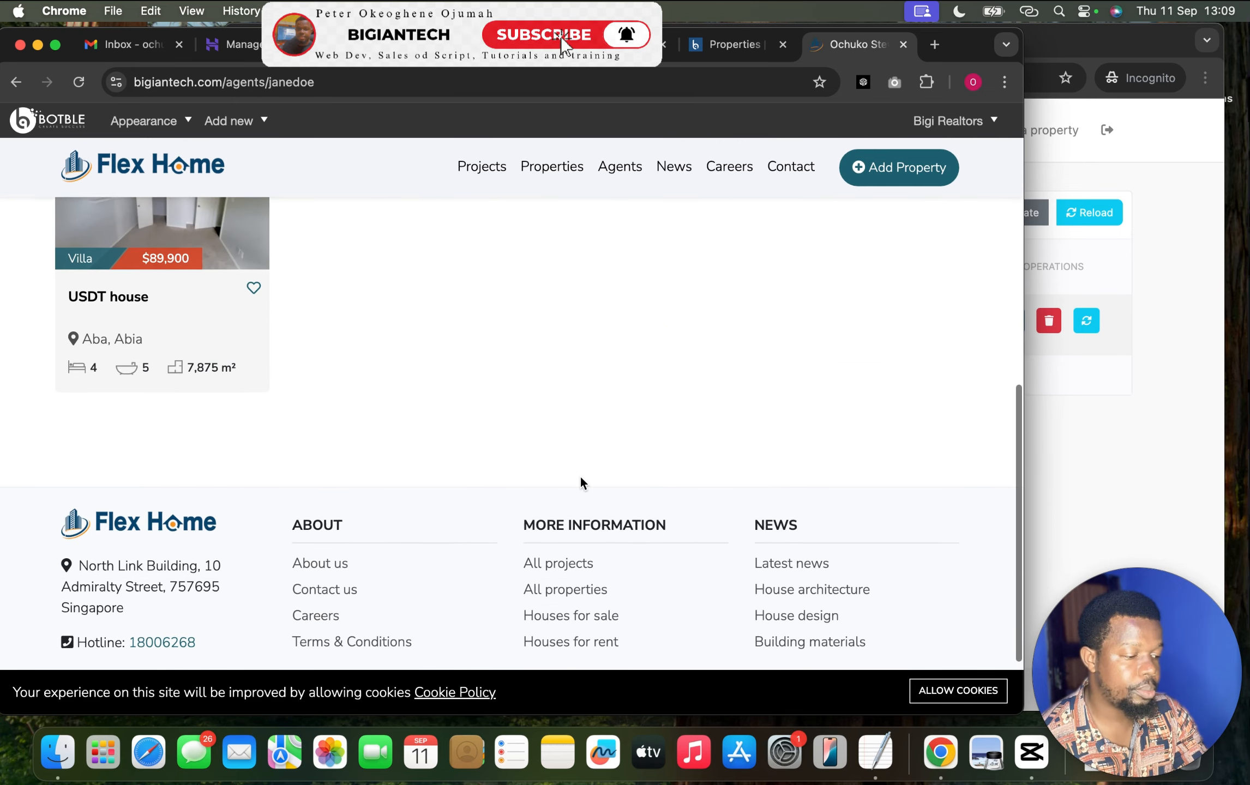
scroll(580, 478, up, 5)
scroll(517, 525, down, 1)
scroll(518, 525, up, 6)
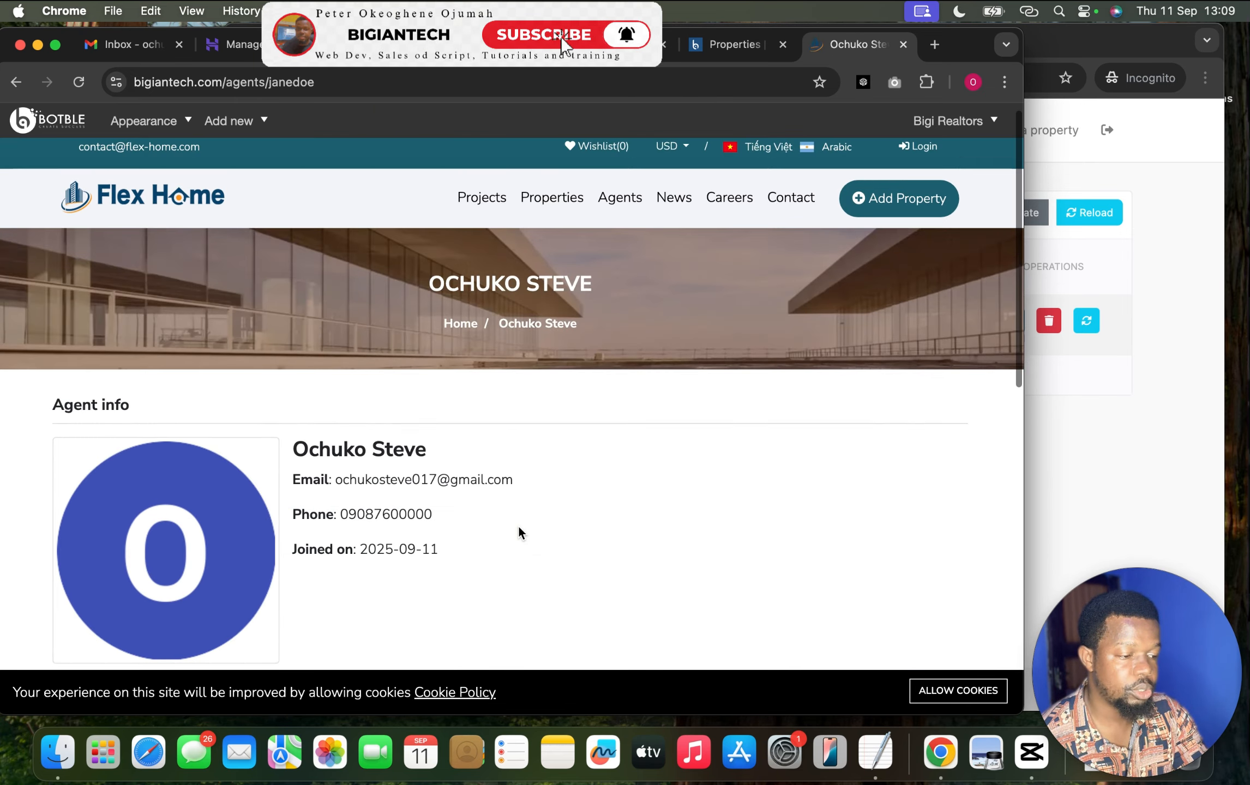
click(17, 83)
scroll(426, 299, down, 5)
scroll(426, 299, down, 1)
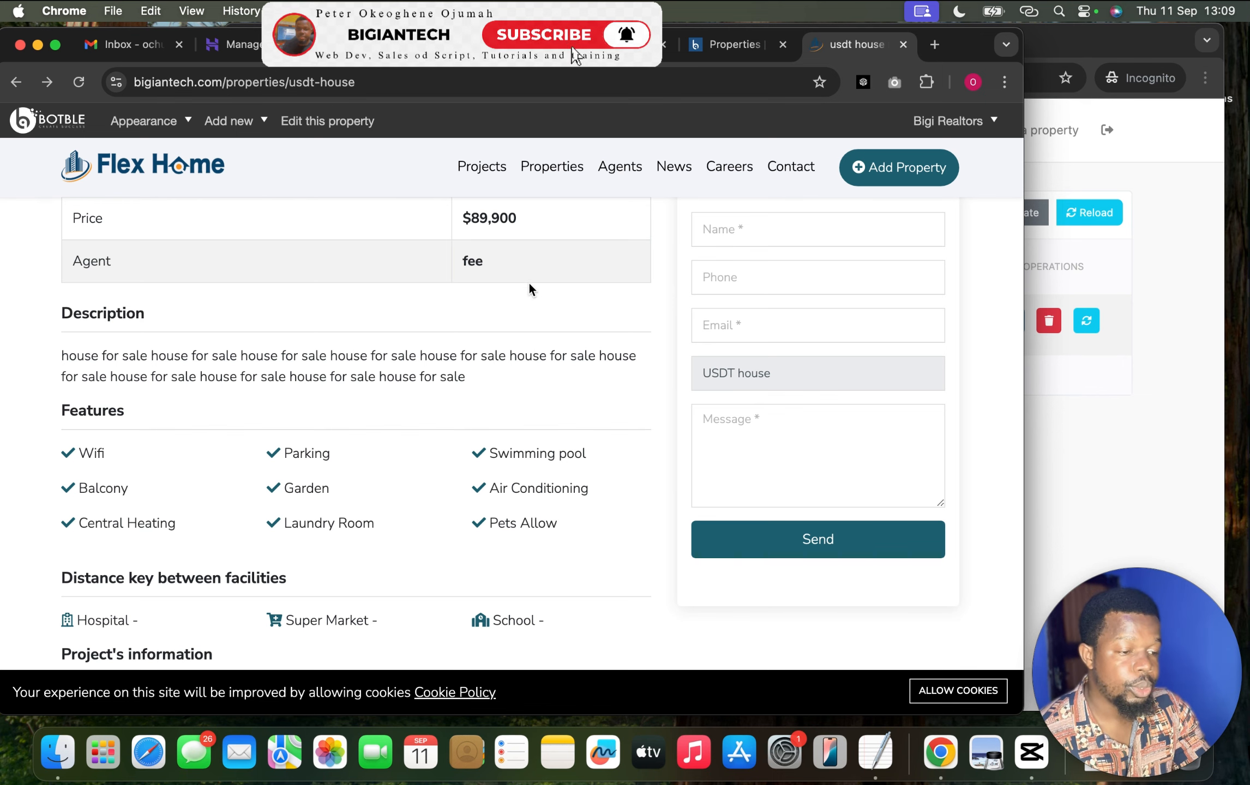
scroll(521, 312, up, 10)
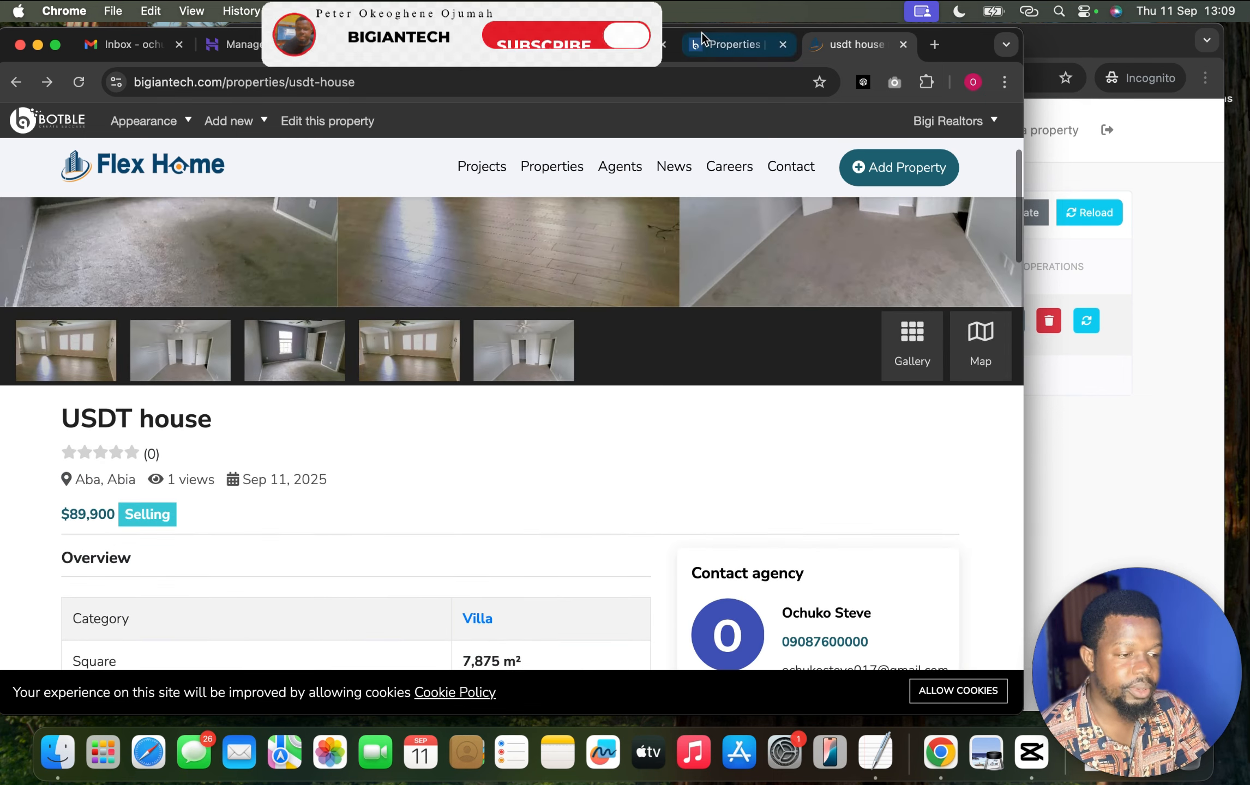
click(723, 52)
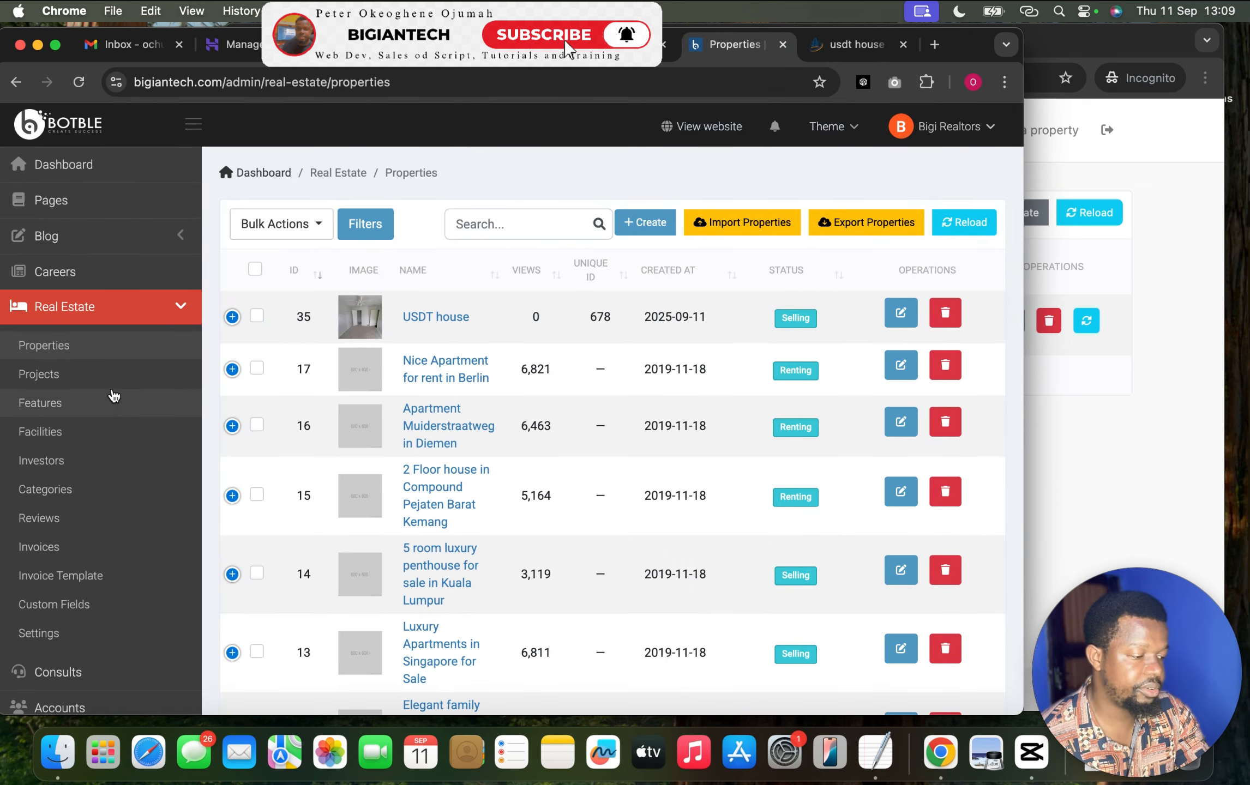
Step: Look over the admin list of real estate projects
click(54, 376)
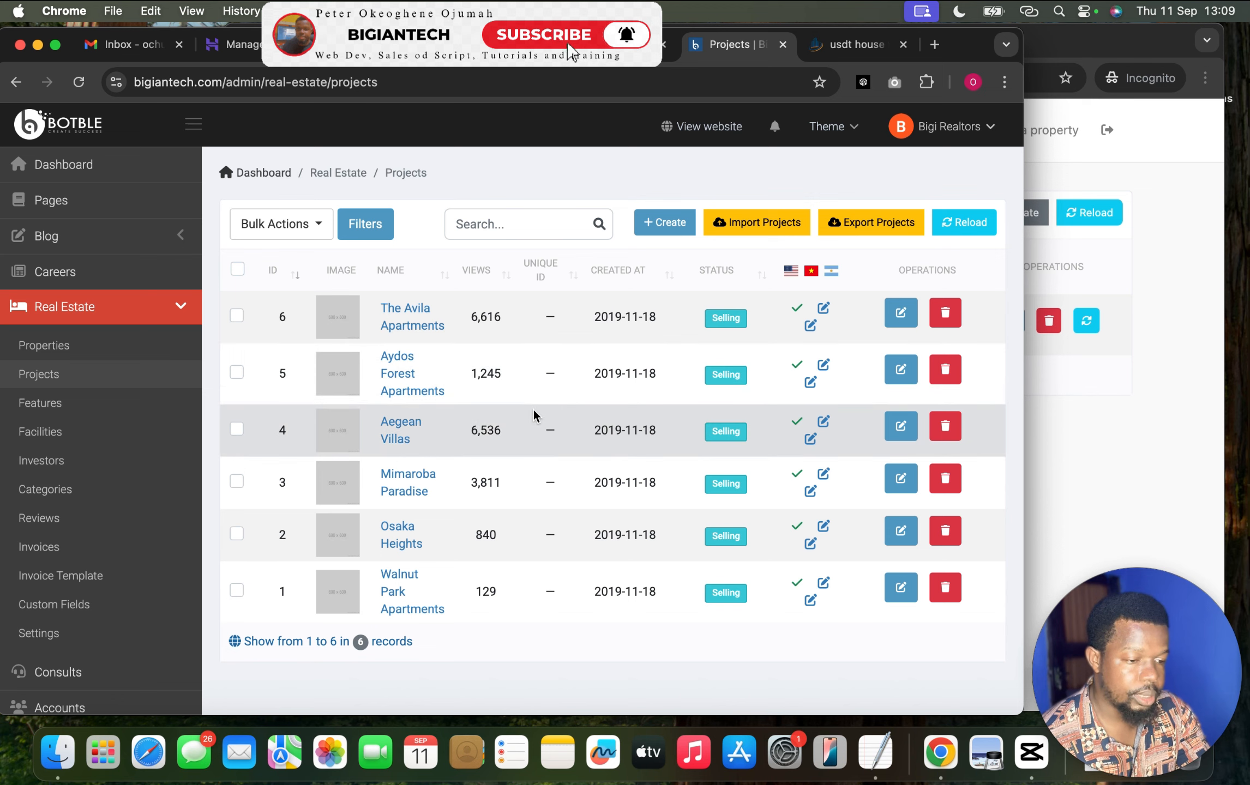
scroll(533, 411, down, 1)
scroll(533, 414, up, 1)
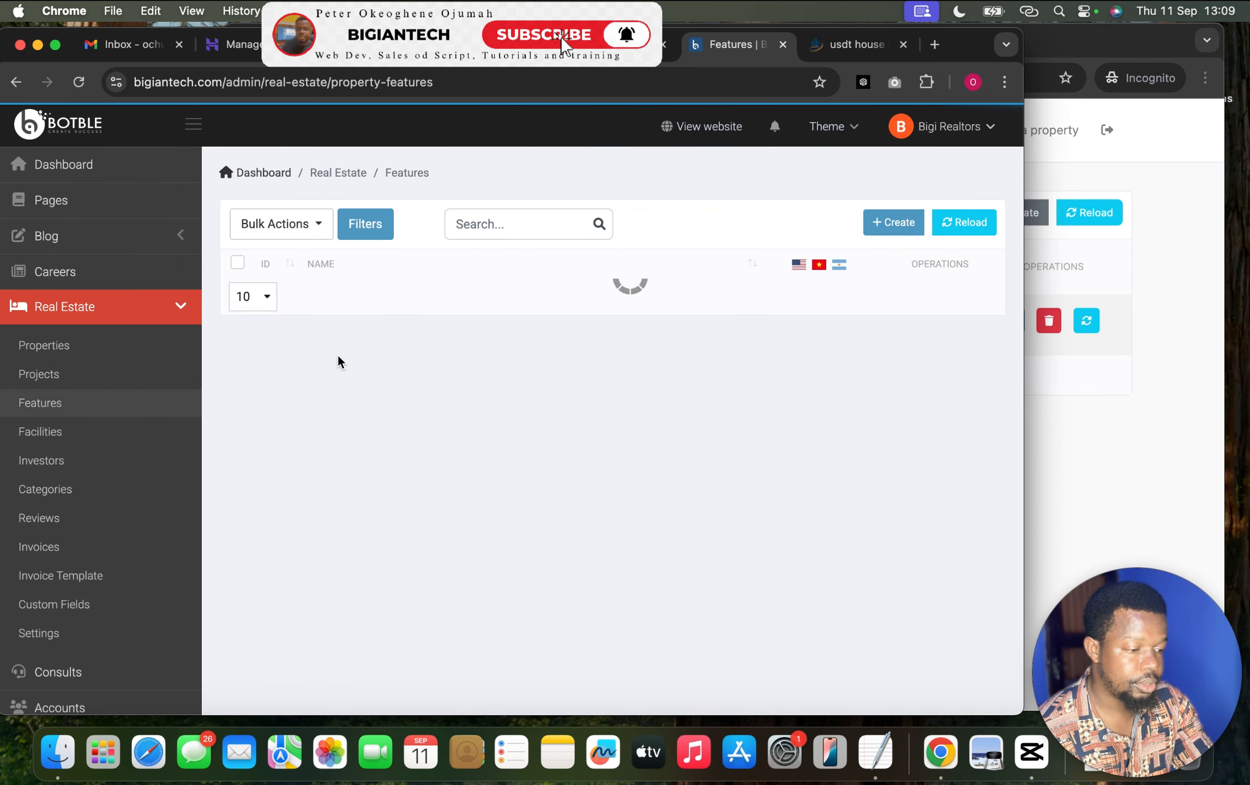
scroll(583, 444, down, 5)
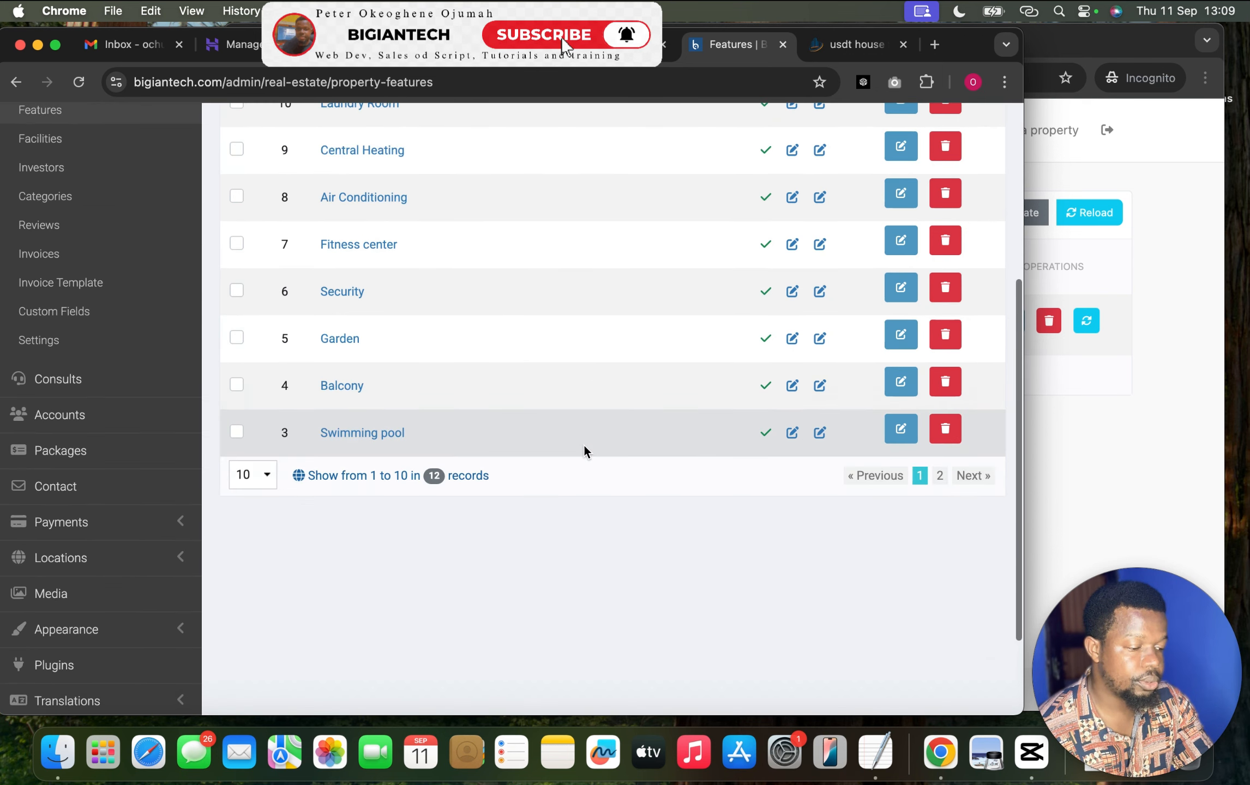
scroll(380, 430, up, 4)
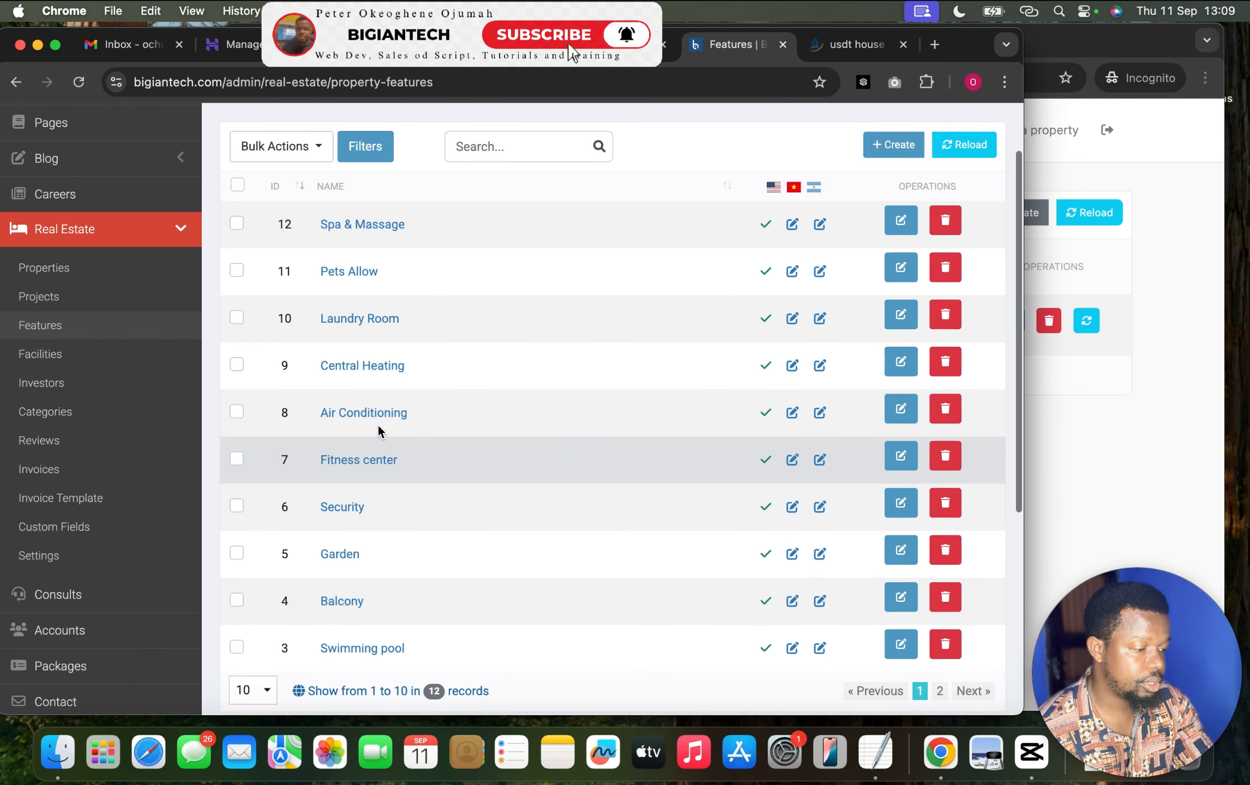
Step: Look through the list of property facilities
click(41, 354)
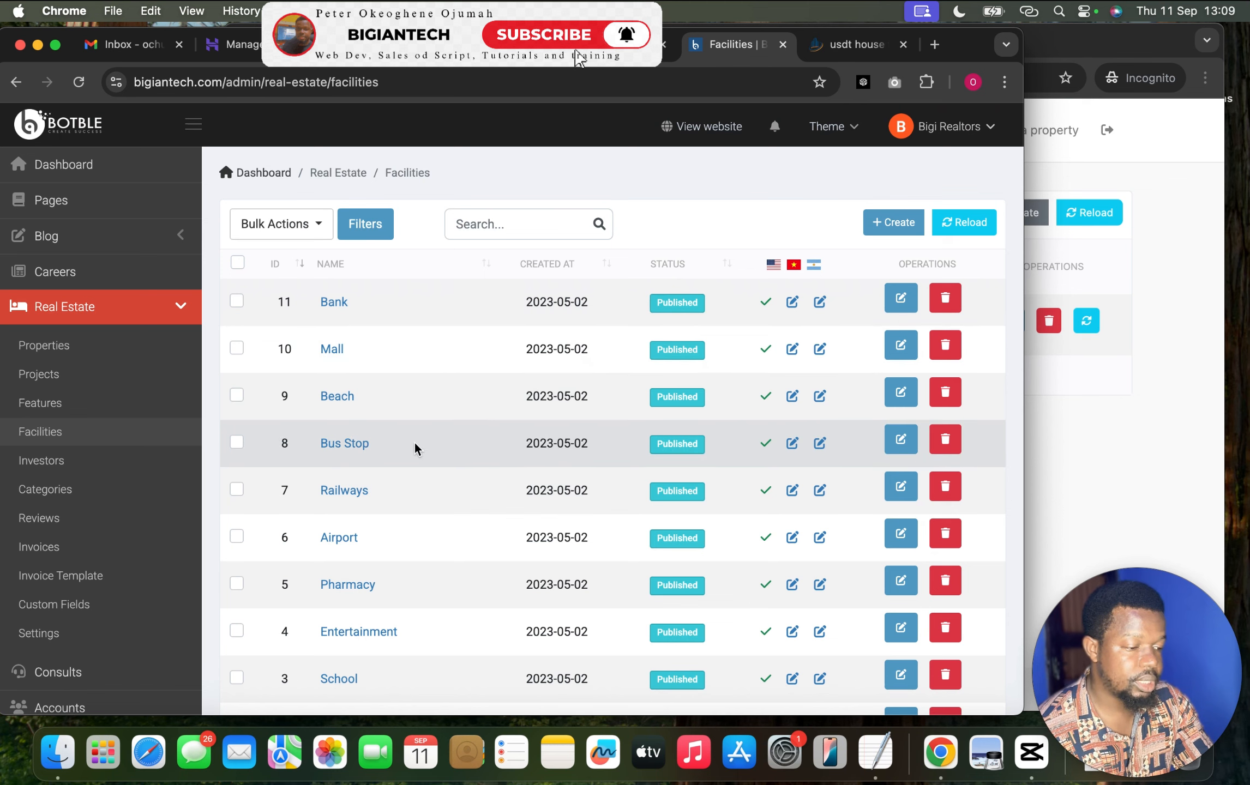
scroll(390, 469, down, 7)
scroll(389, 470, up, 8)
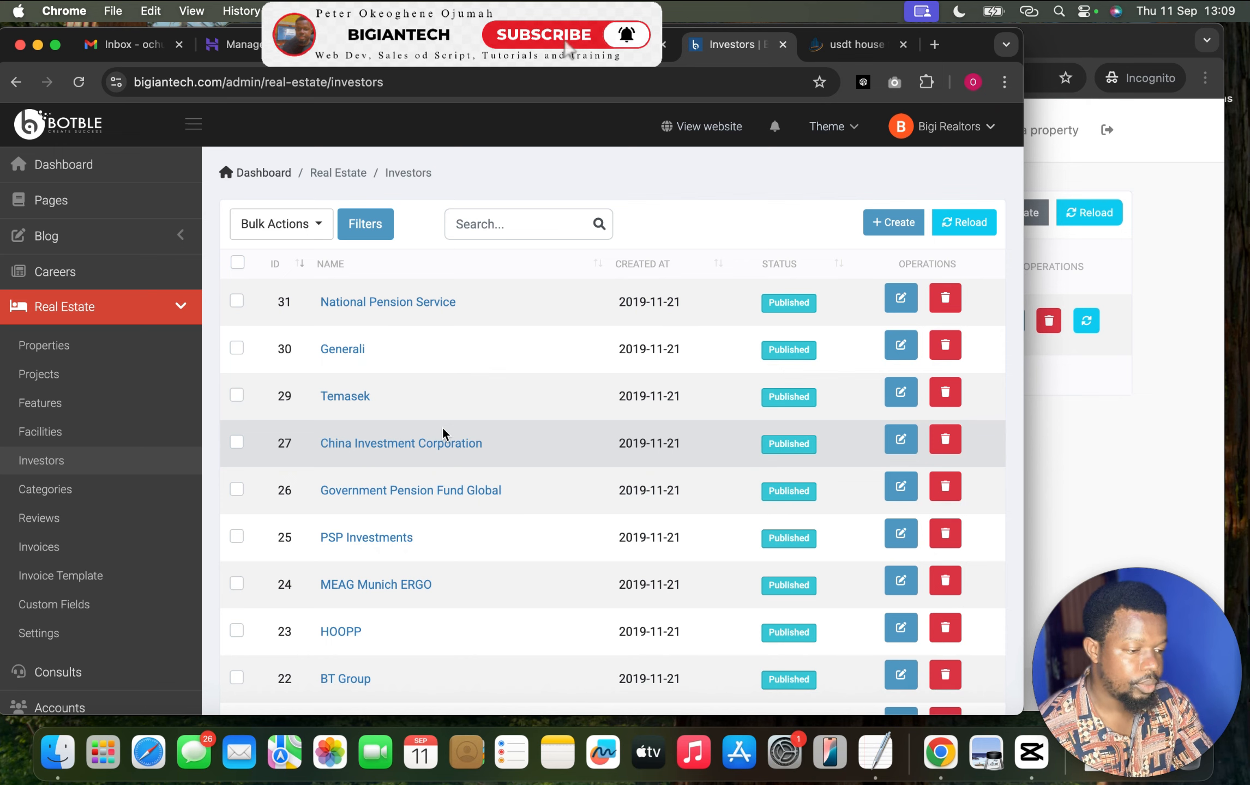
scroll(442, 428, down, 5)
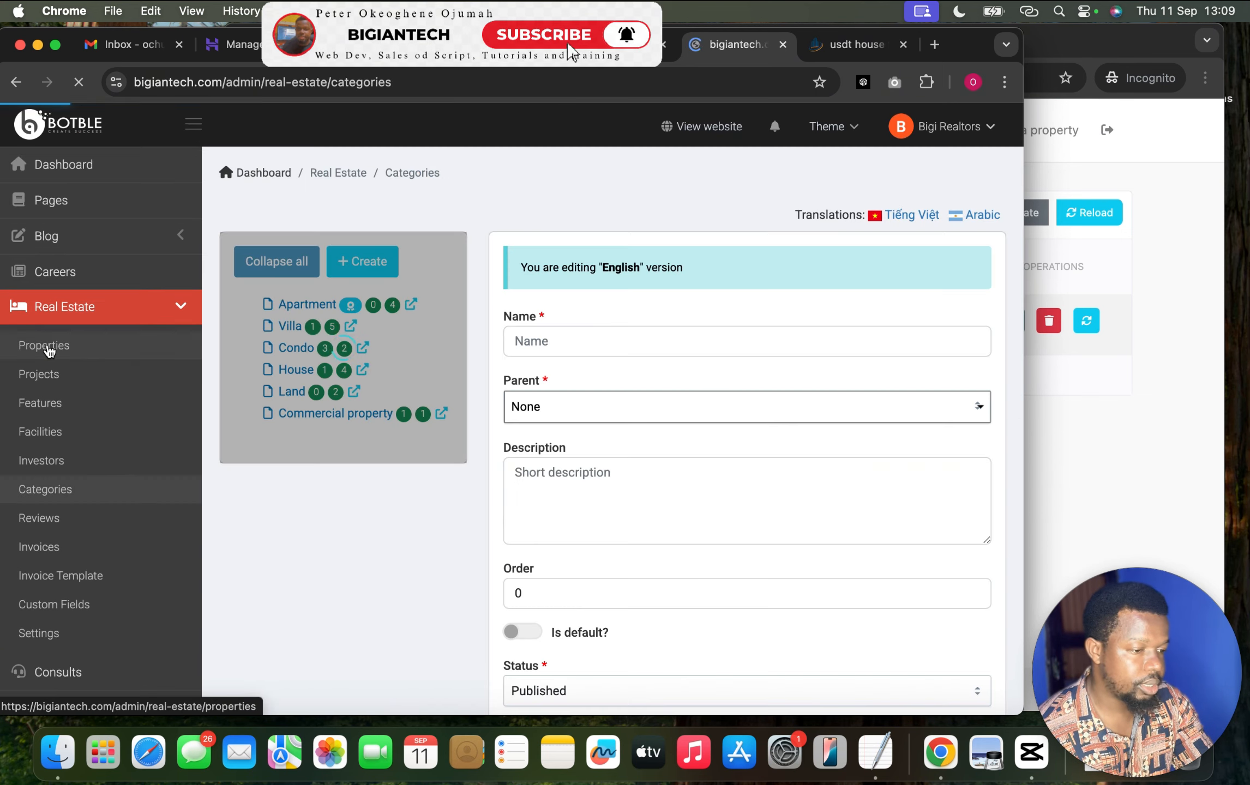
scroll(513, 450, down, 6)
scroll(514, 449, up, 6)
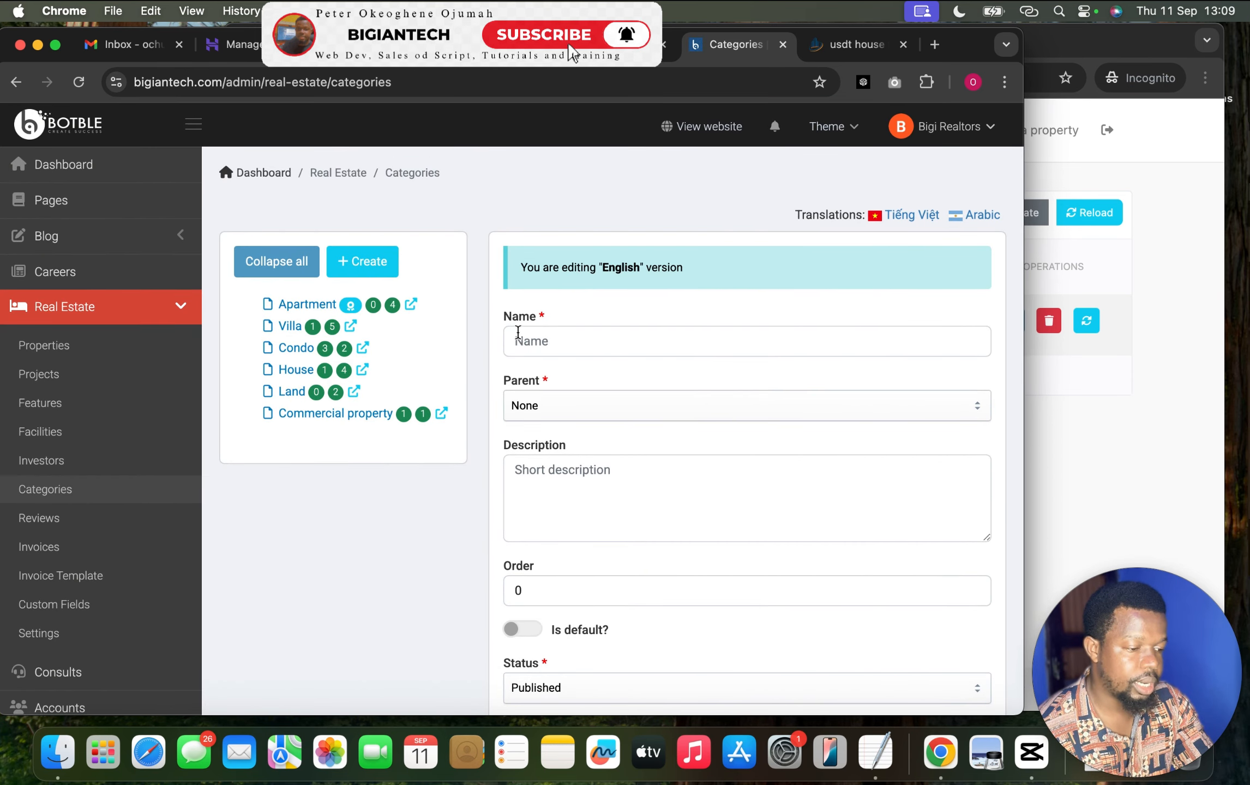
scroll(349, 459, down, 1)
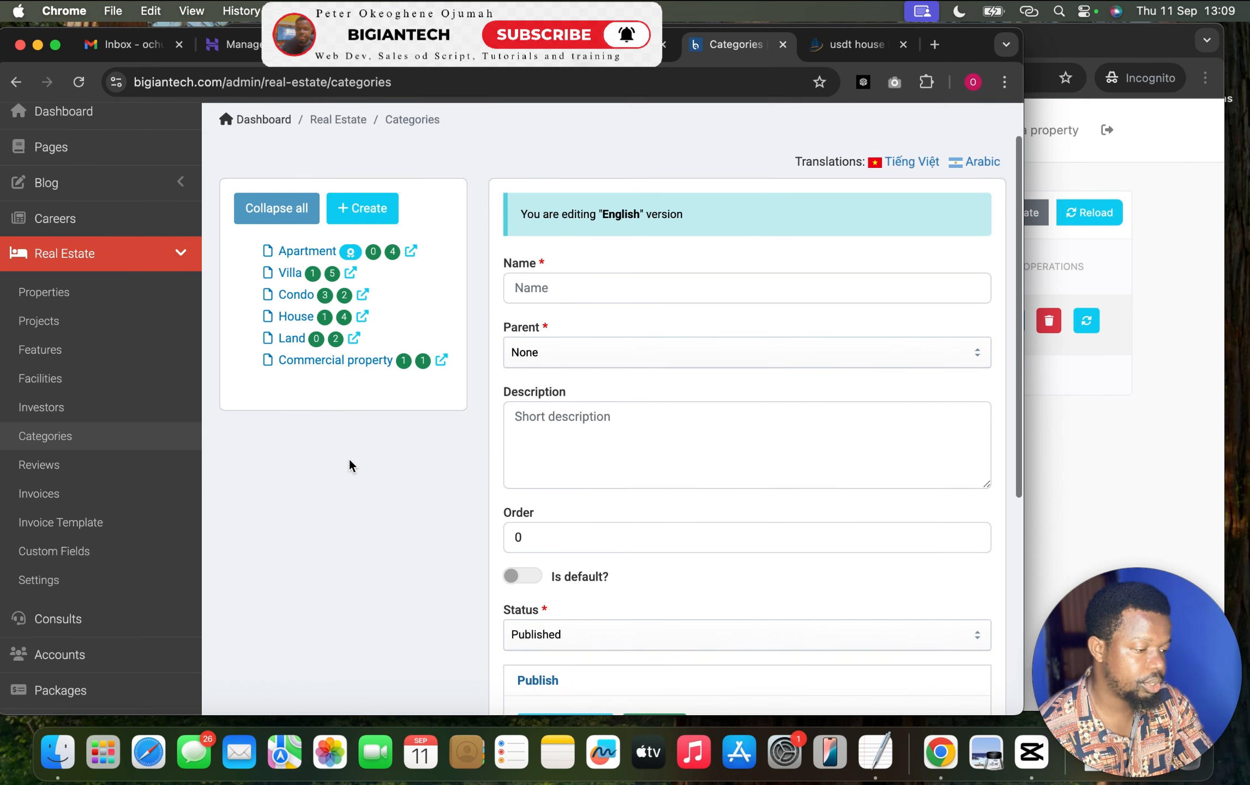
scroll(306, 533, down, 4)
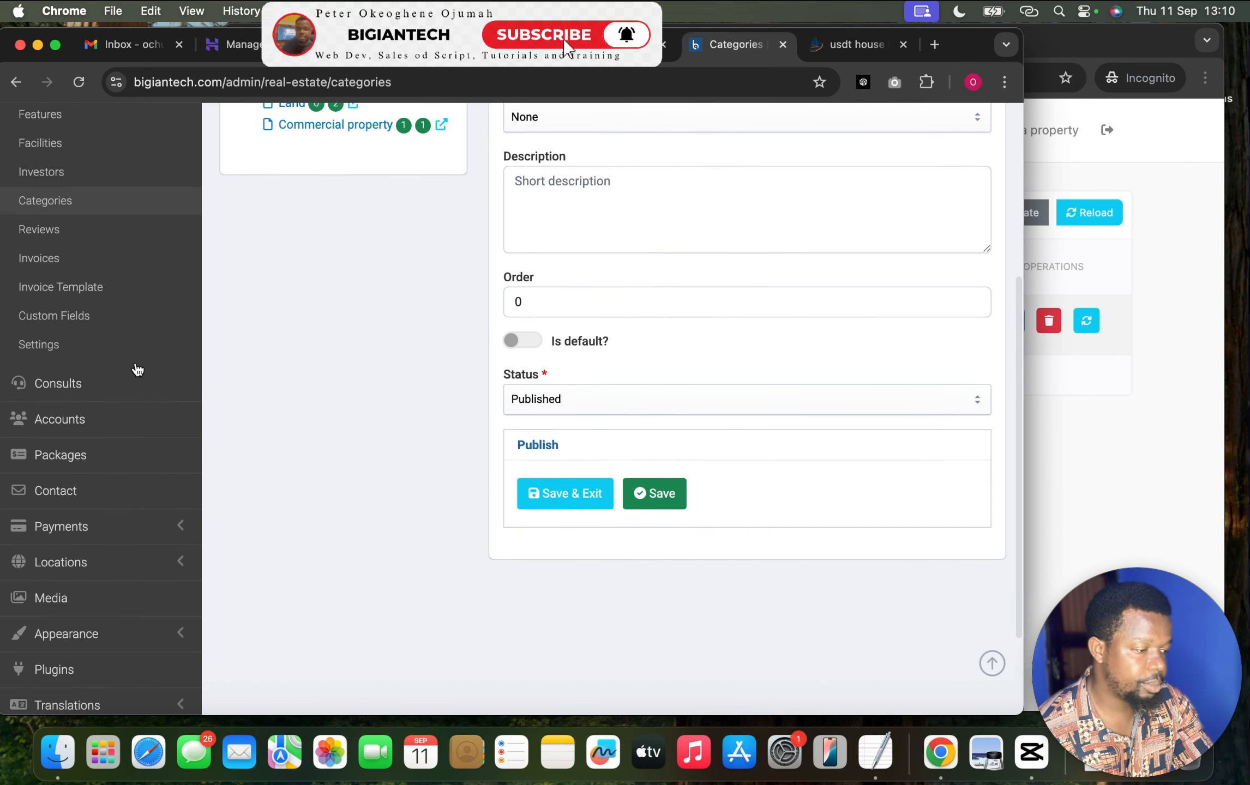
Step: Review the property reviews, then start a new custom field at its Name field
click(48, 236)
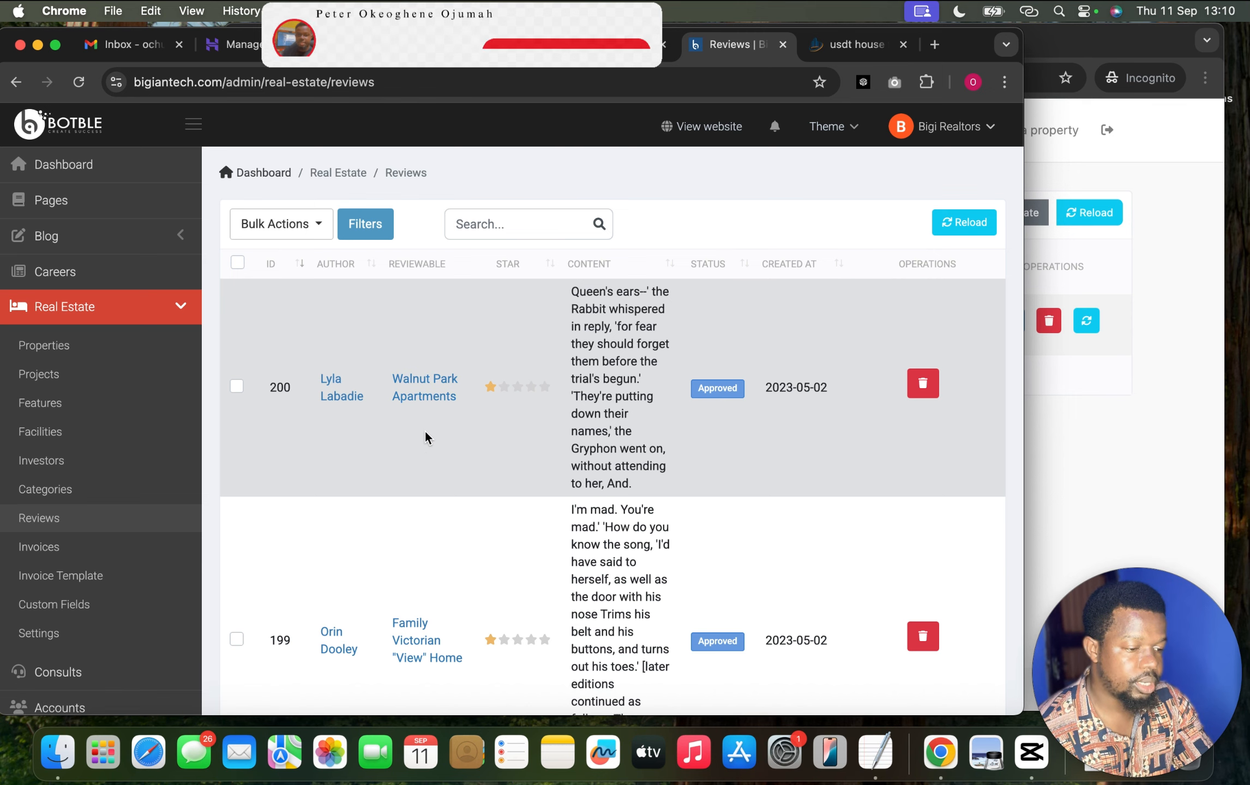
scroll(44, 534, down, 3)
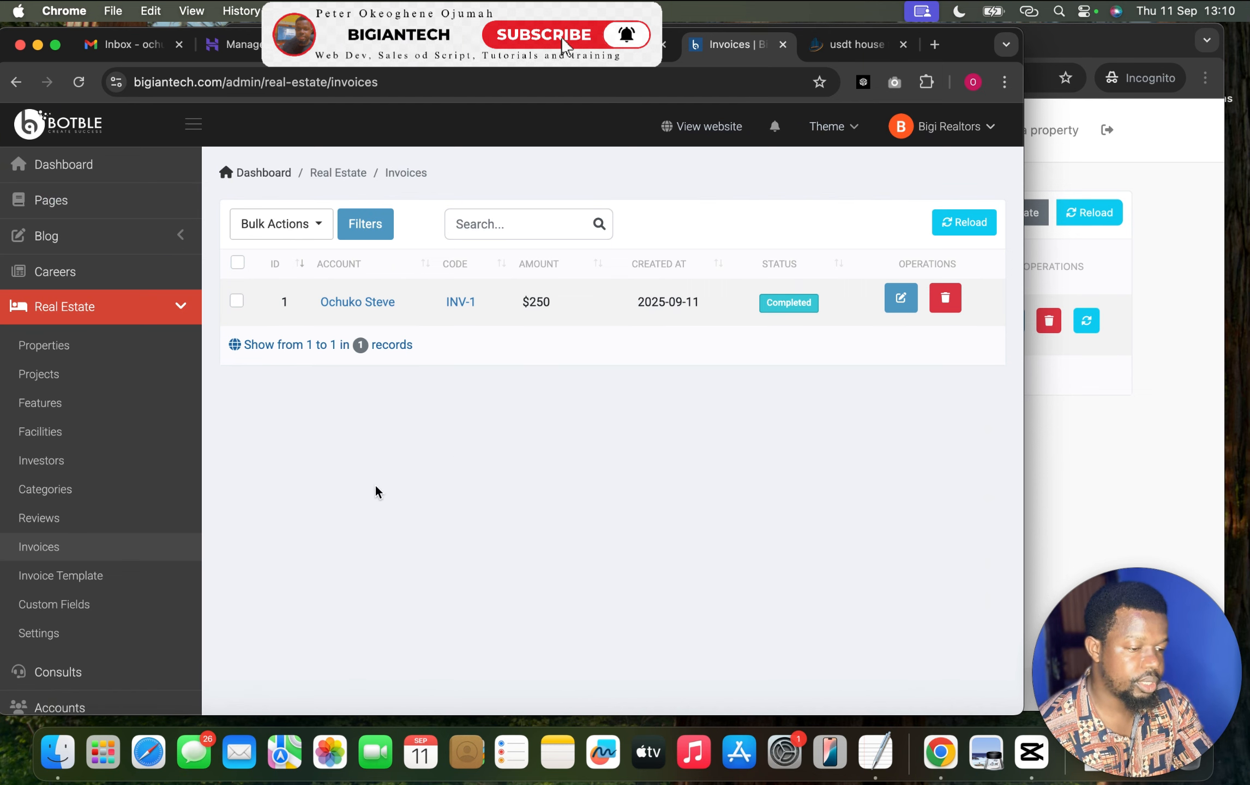
scroll(97, 615, down, 1)
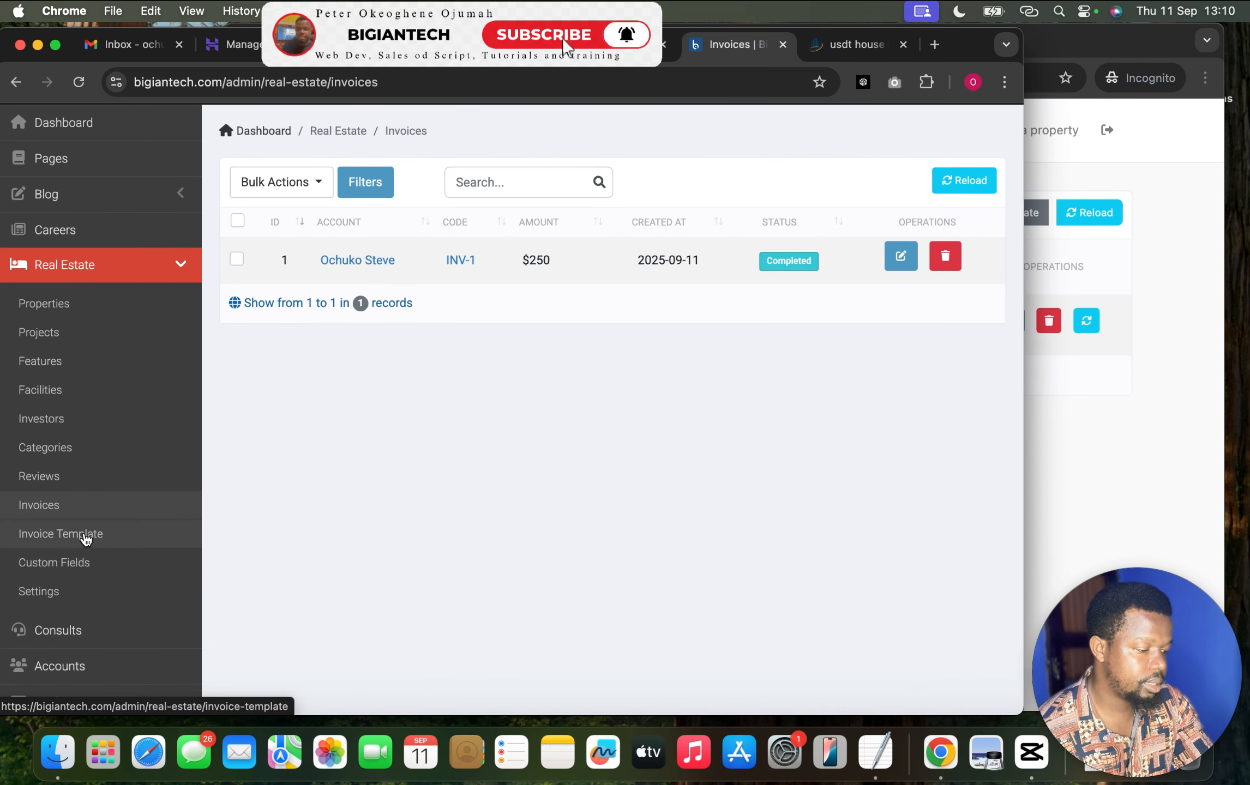
scroll(476, 475, down, 10)
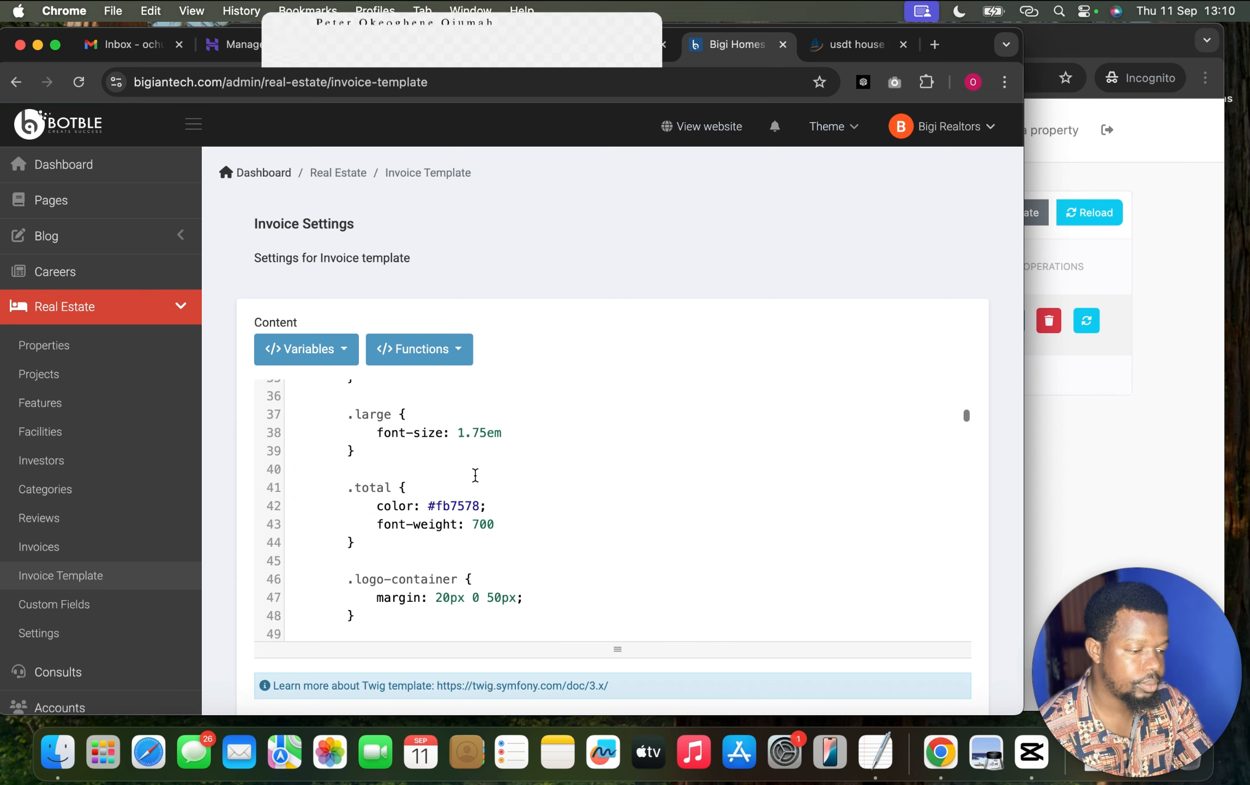
click(82, 606)
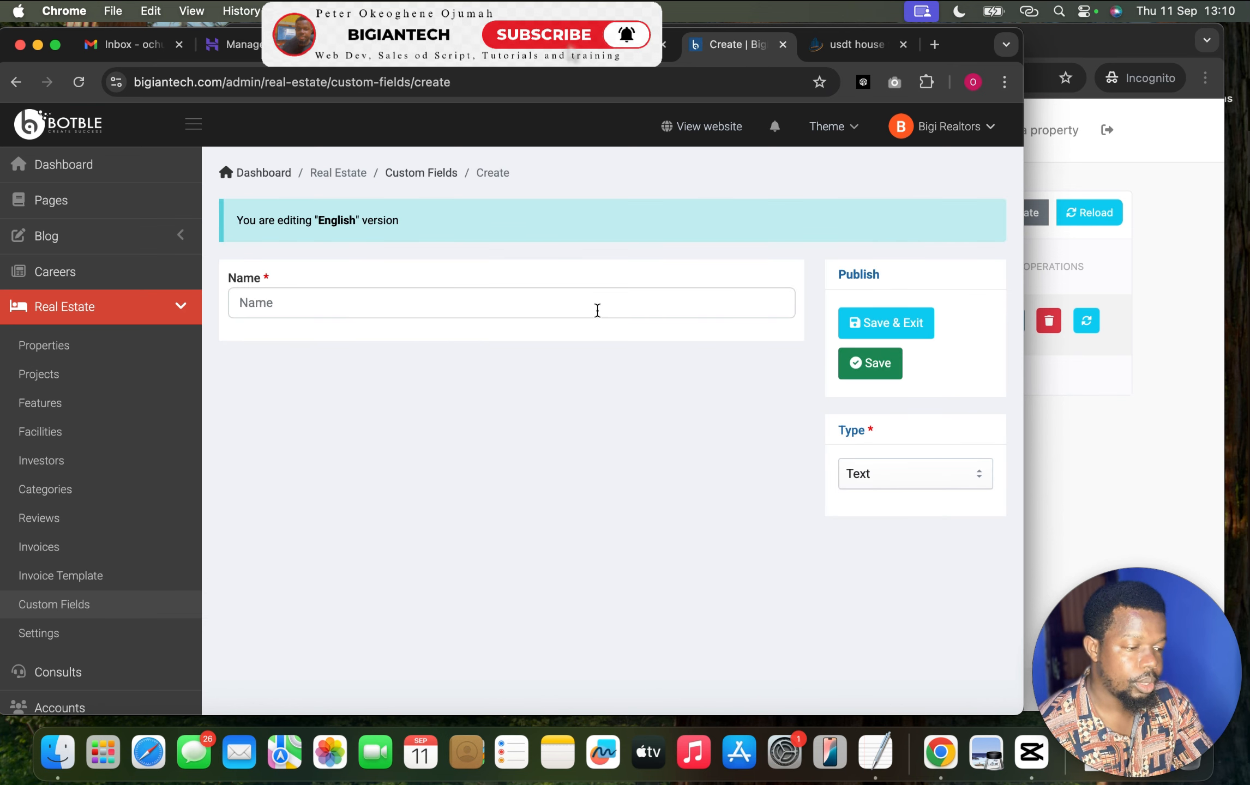
click(597, 311)
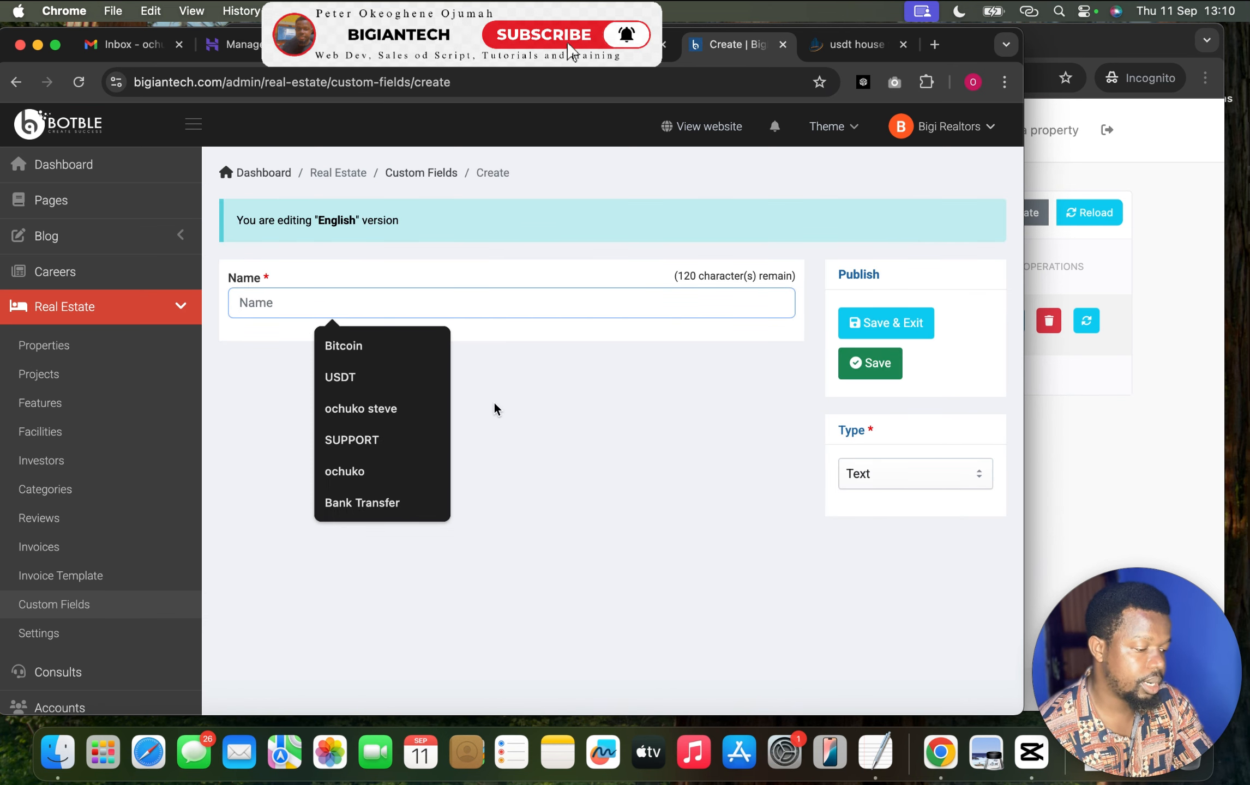
Step: In Real Estate settings, enable Recaptcha for the registration page
click(60, 636)
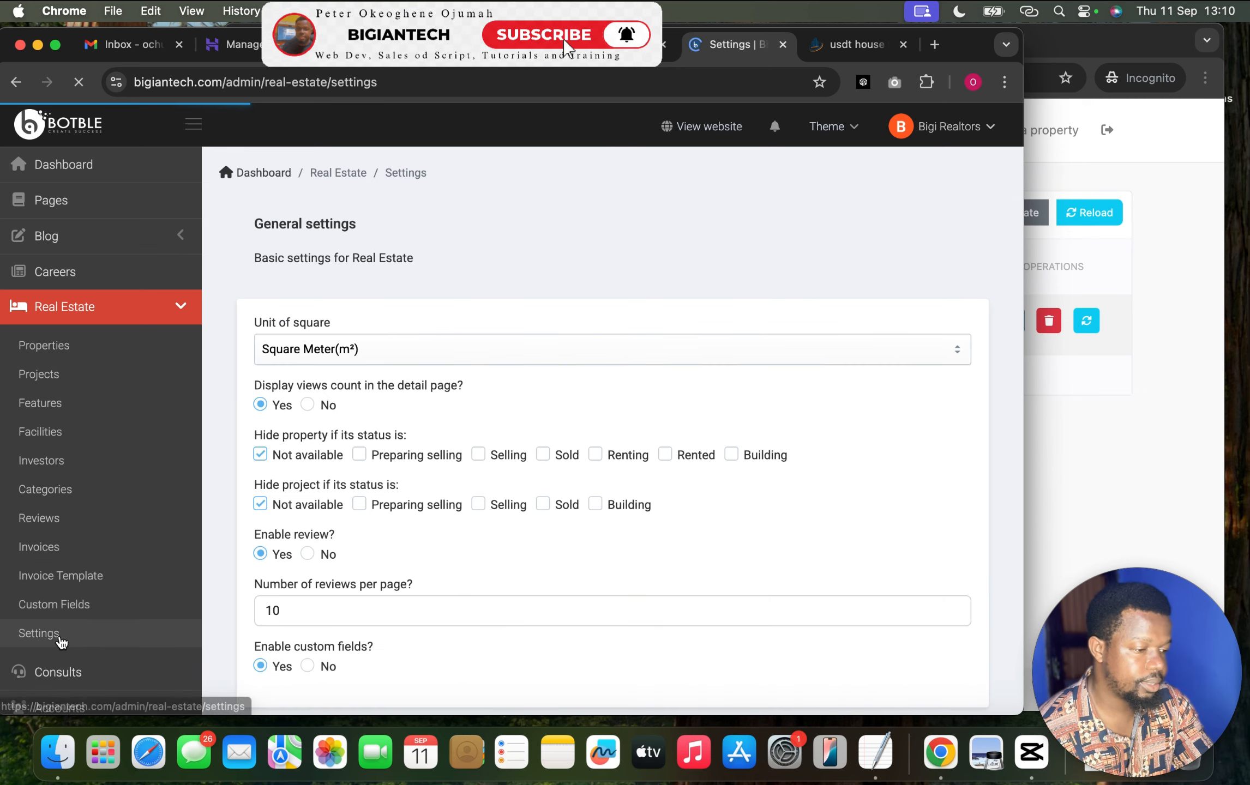
scroll(329, 472, down, 3)
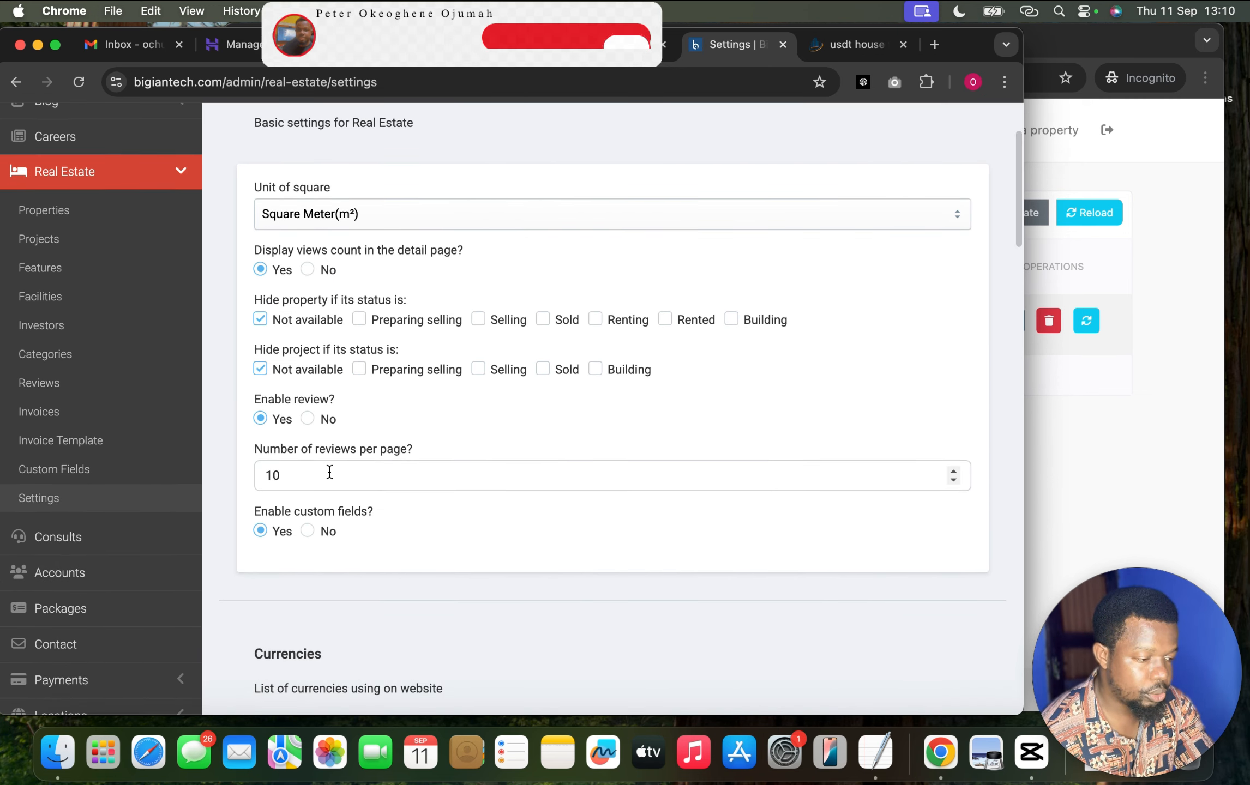
scroll(329, 471, down, 3)
scroll(400, 442, down, 10)
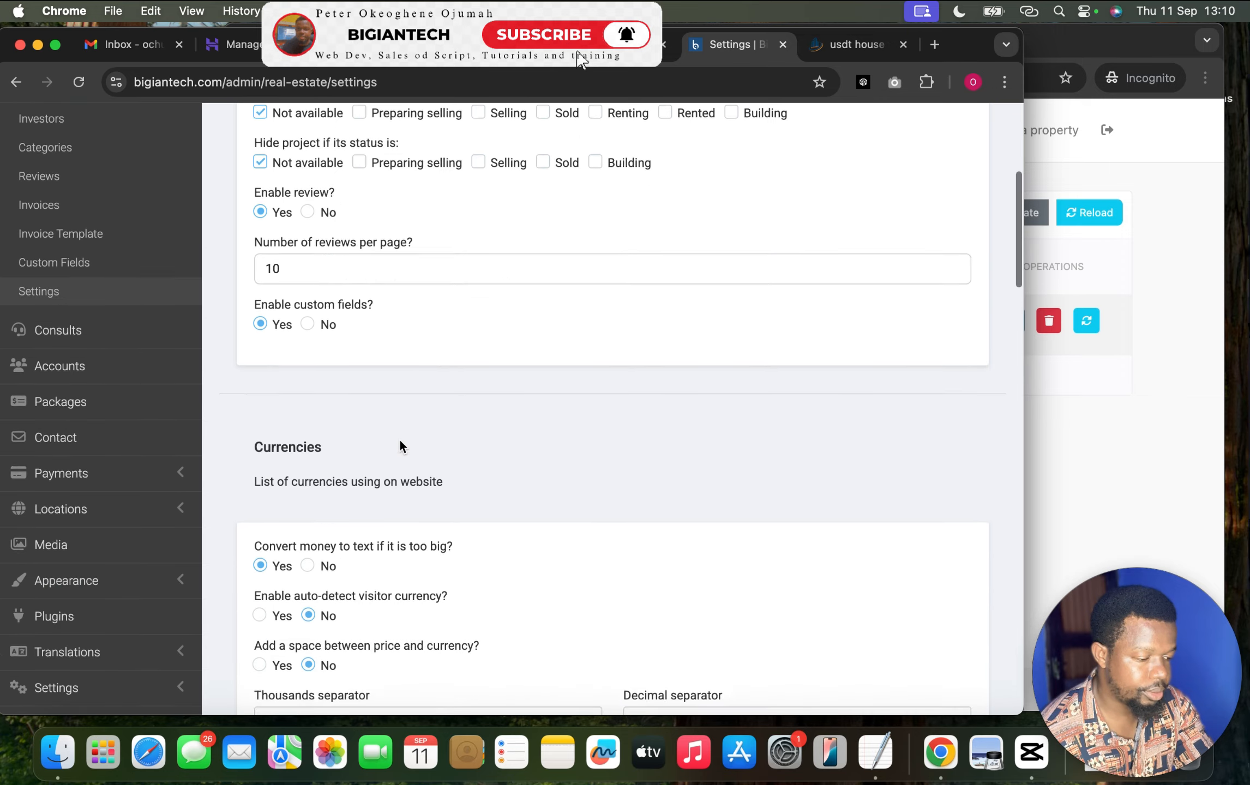
scroll(399, 441, down, 5)
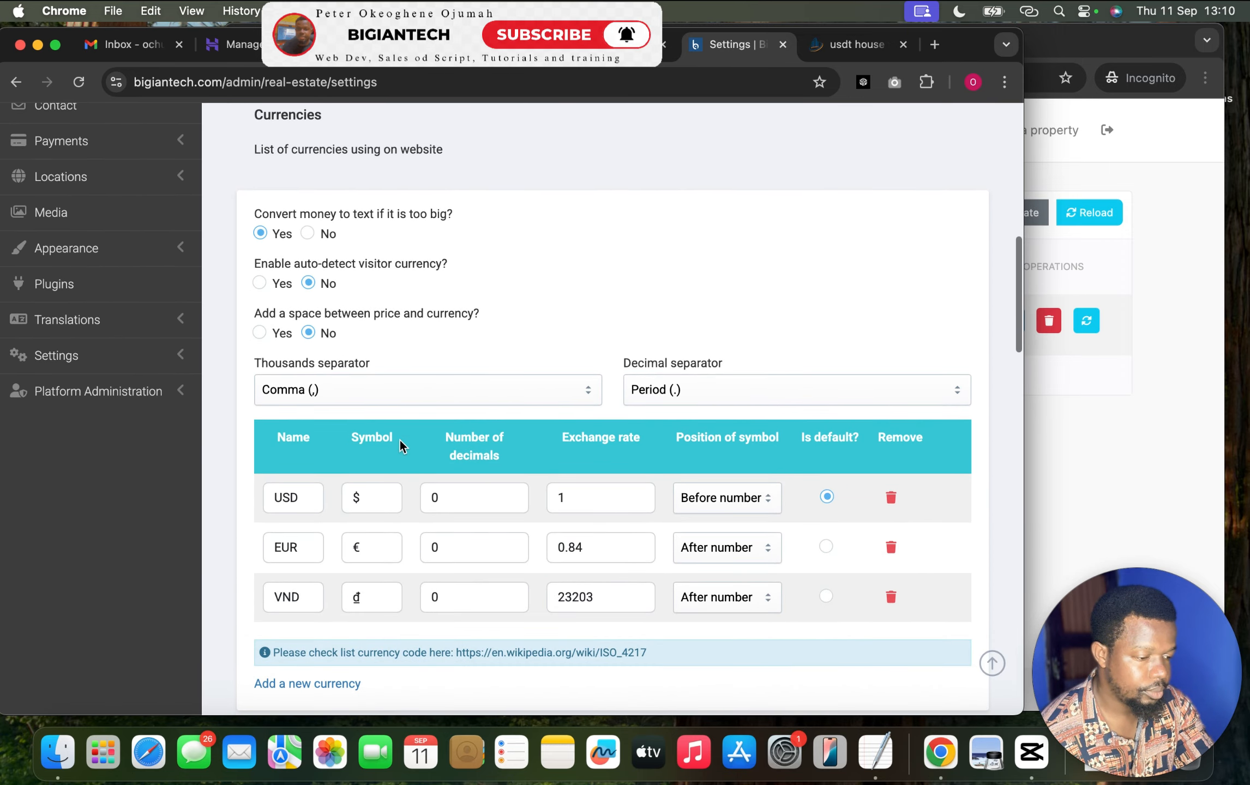
scroll(399, 439, up, 2)
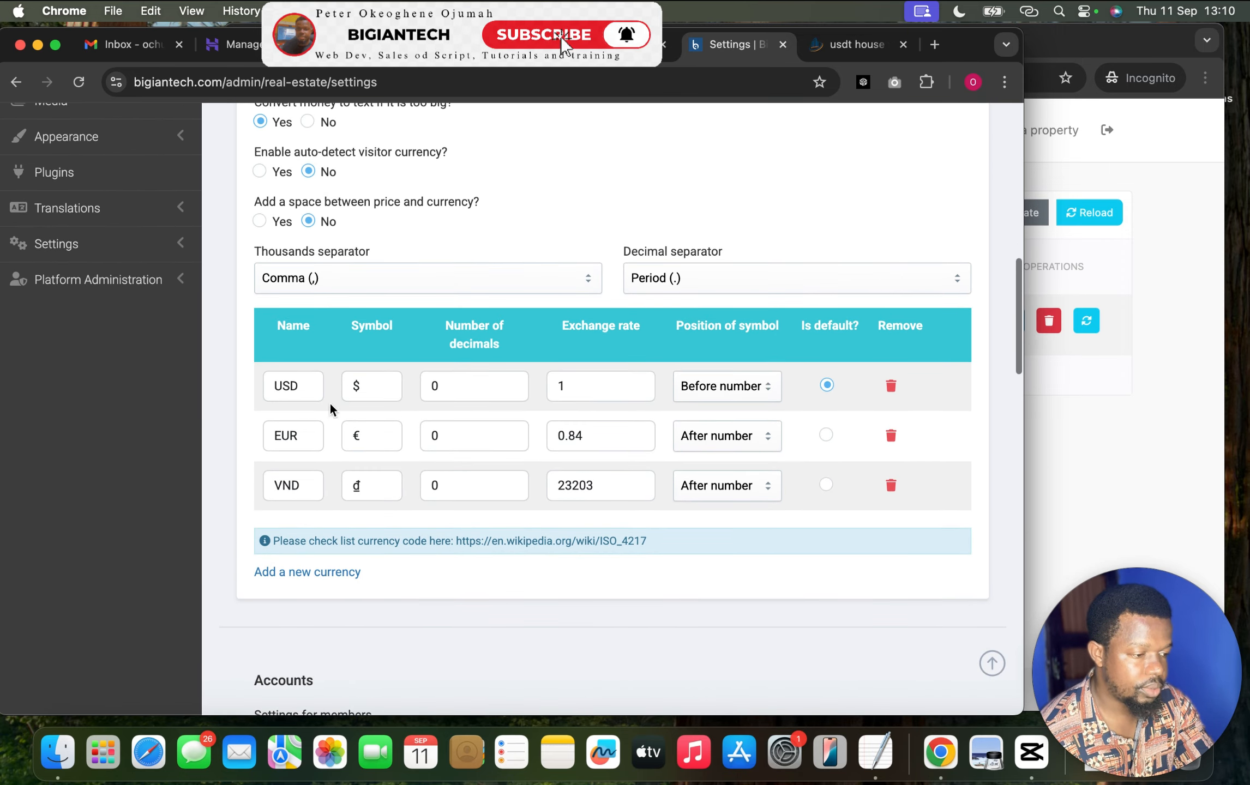
scroll(528, 432, down, 13)
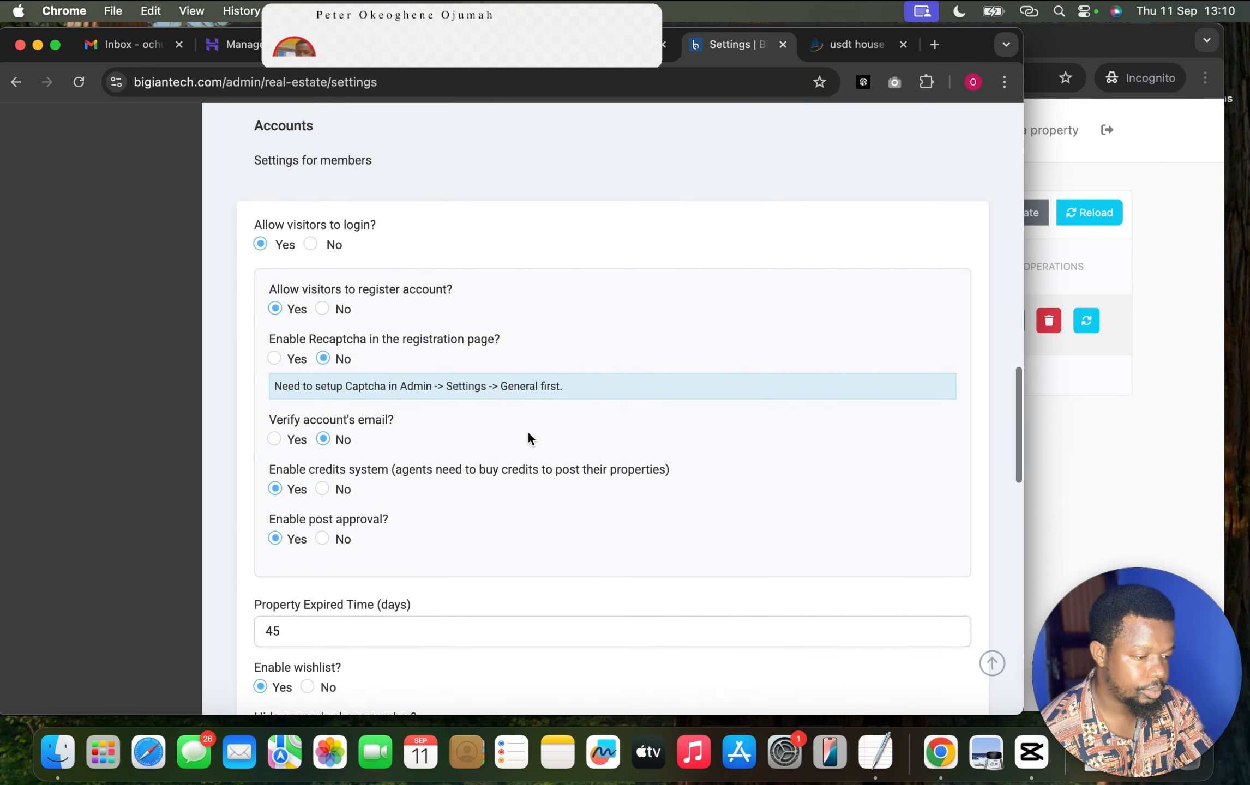
click(274, 358)
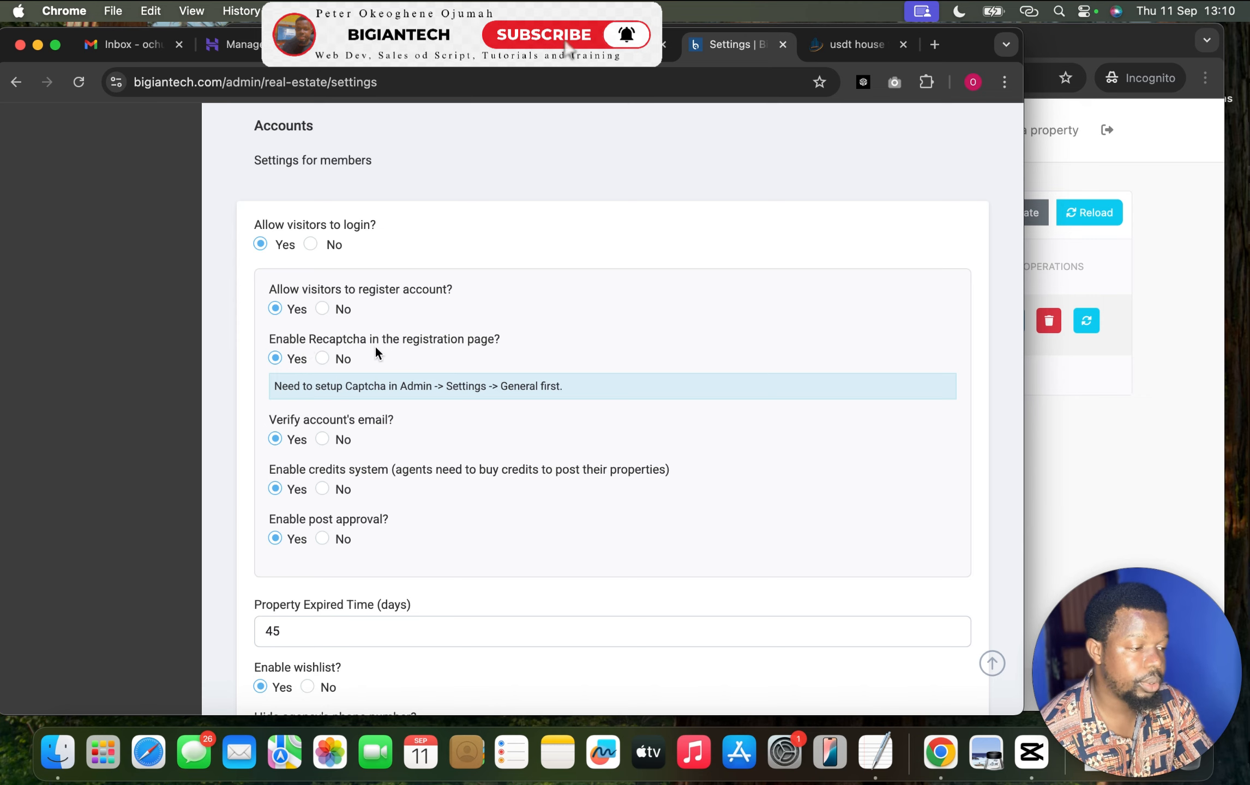
Step: Refresh the Gmail inbox for new mail and return to the Real Estate settings
click(142, 47)
click(295, 179)
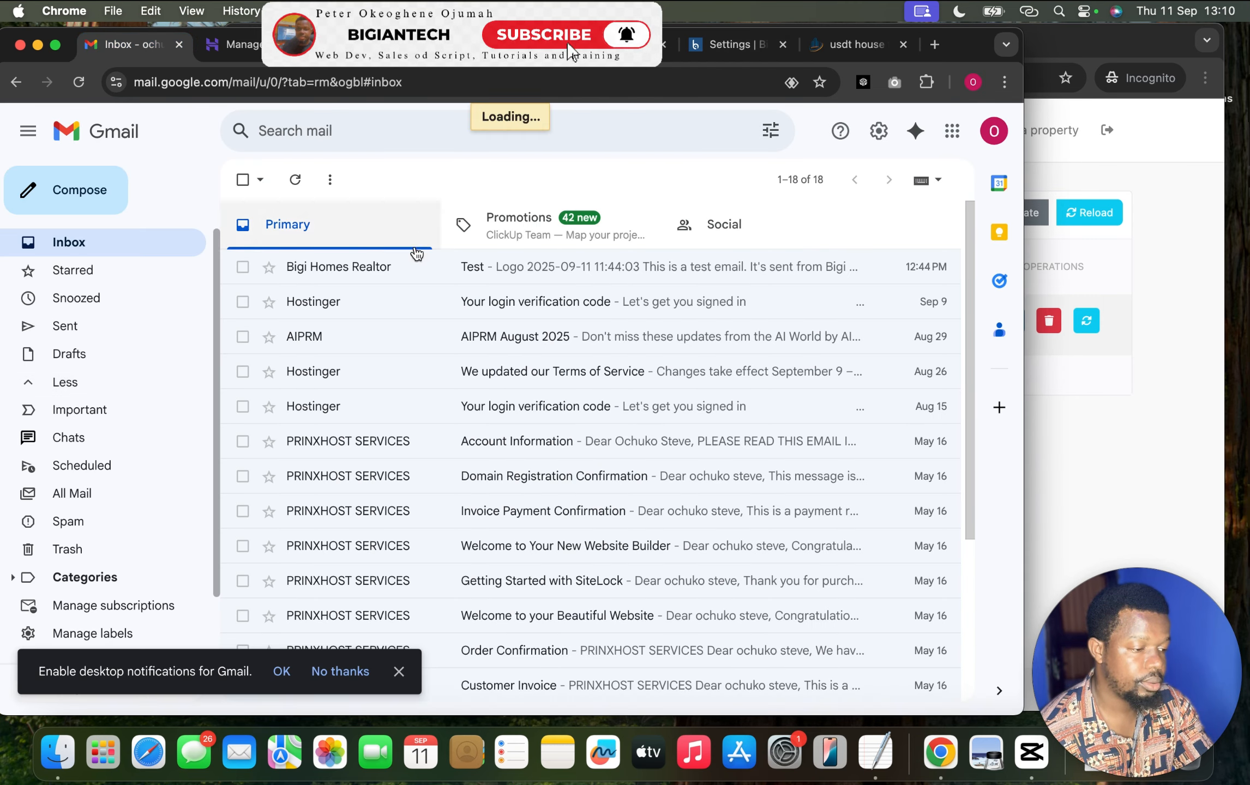
click(724, 45)
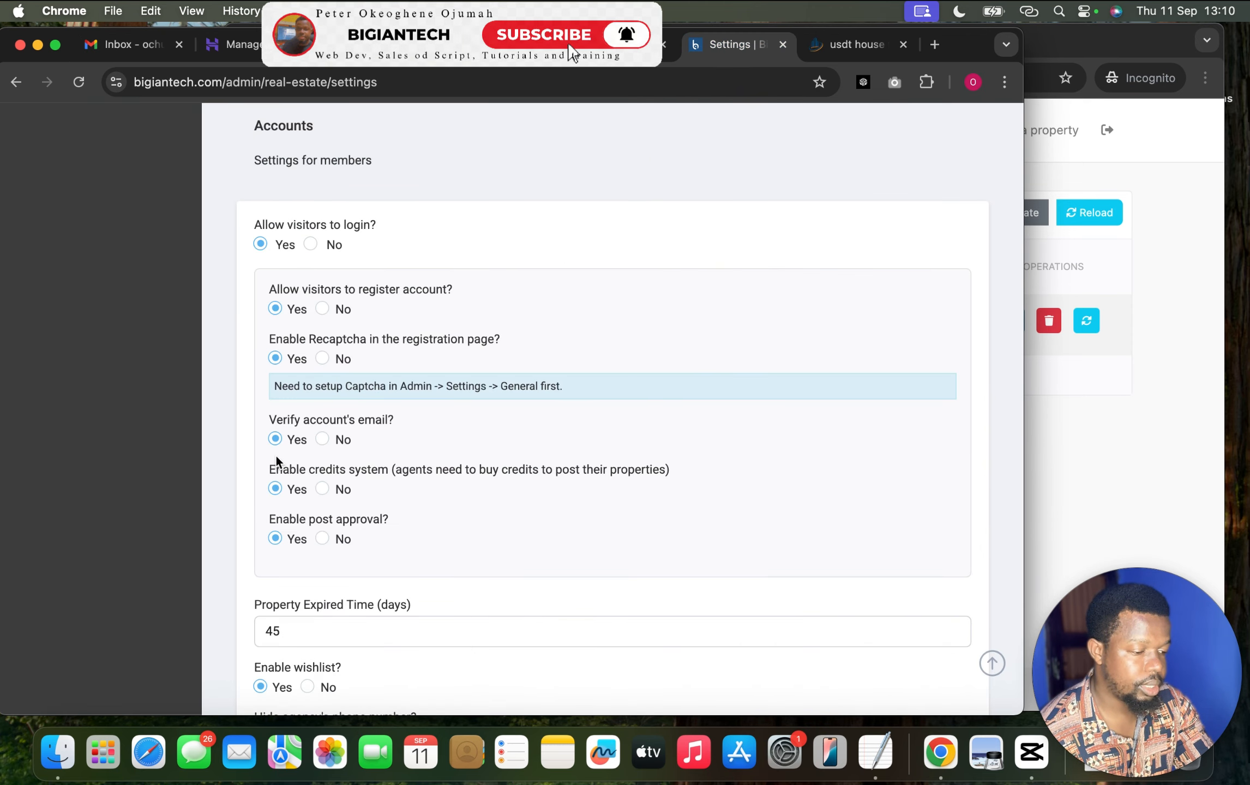
scroll(277, 458, down, 5)
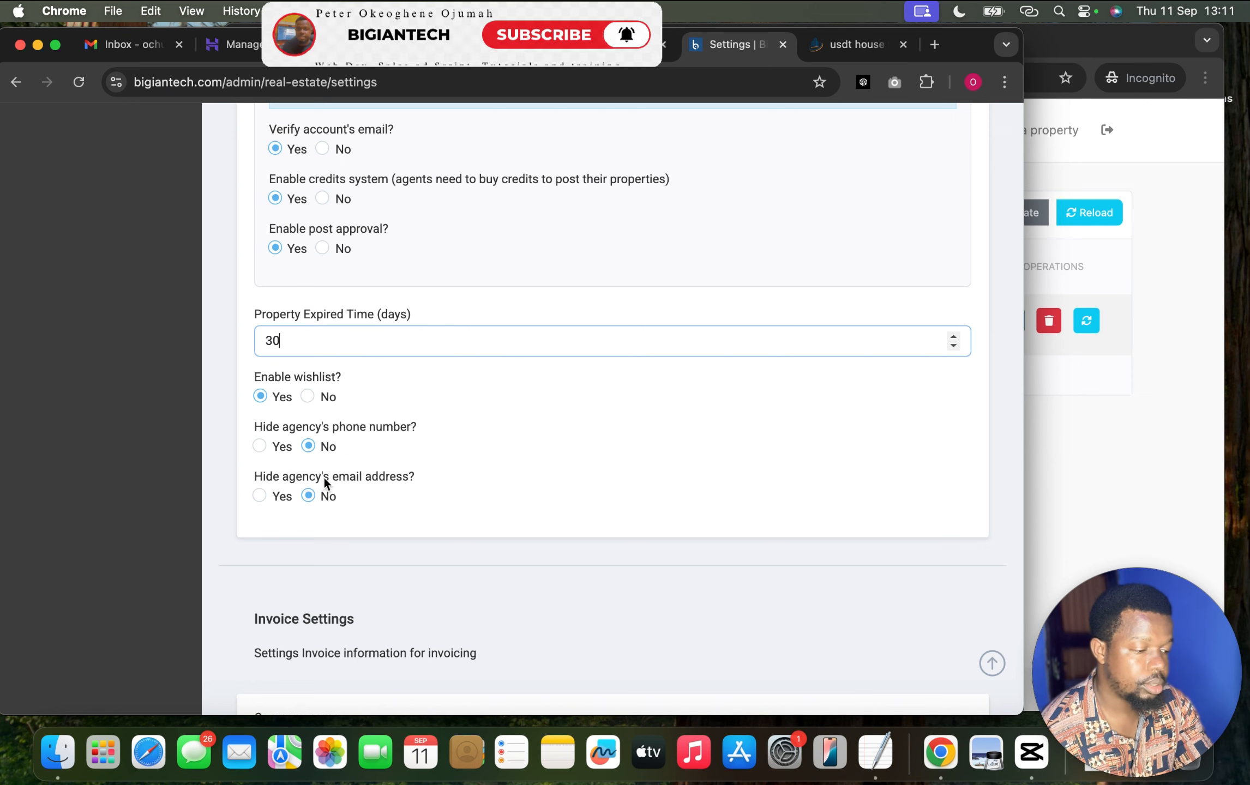
scroll(375, 462, down, 9)
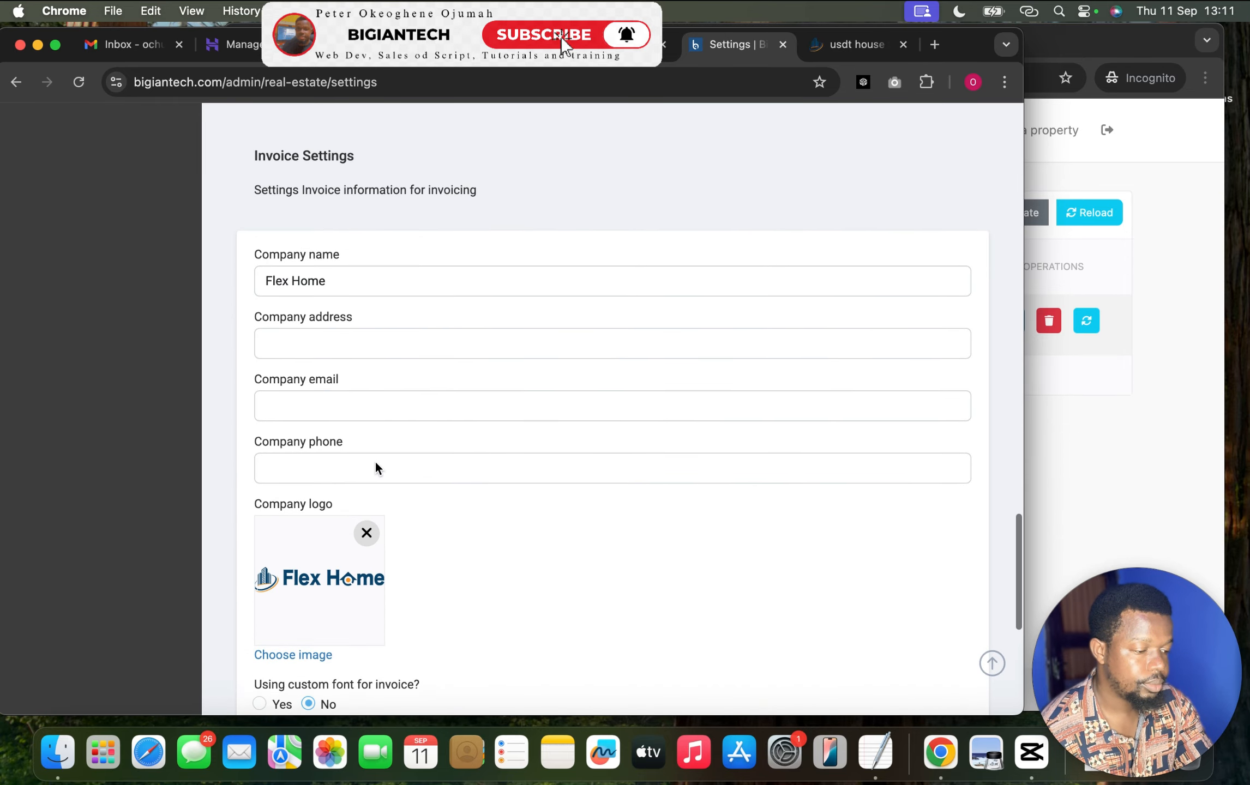
Step: Enable the custom invoice font, leave the font family unchanged, and save the settings
scroll(382, 376, down, 8)
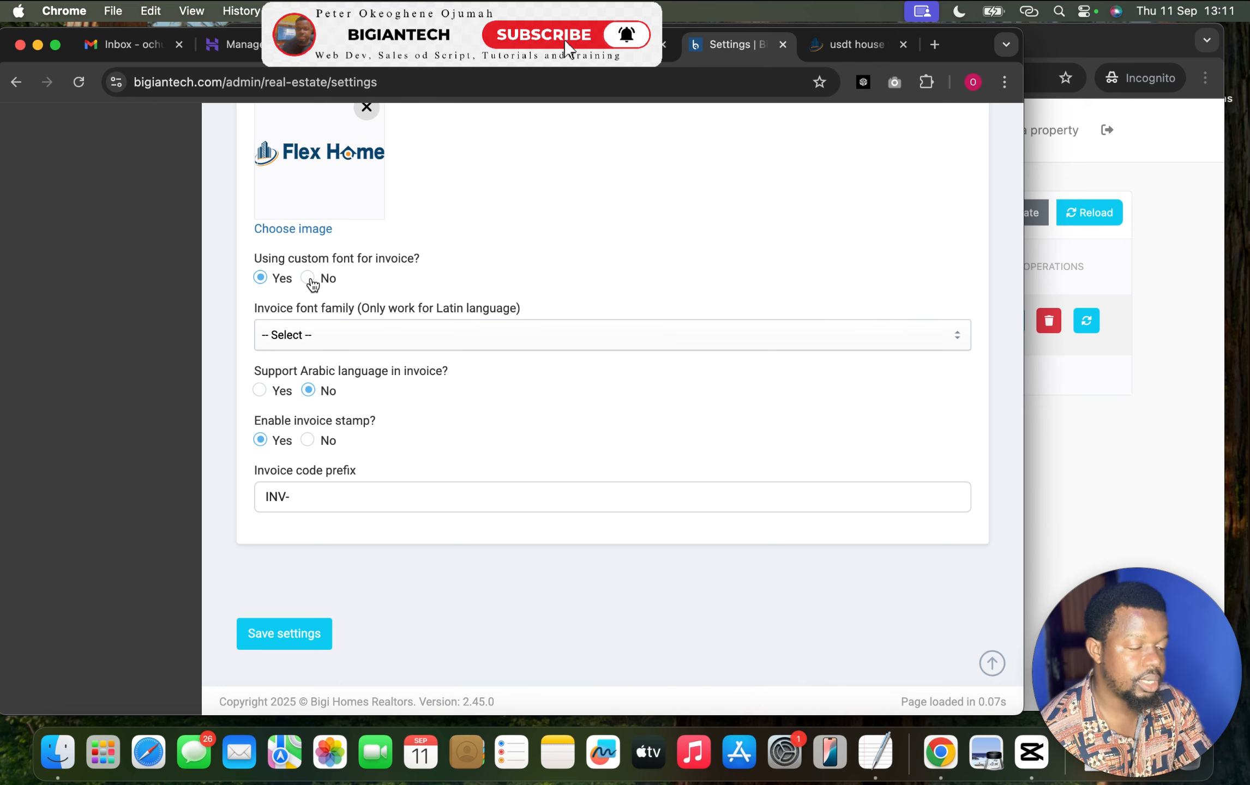
click(334, 337)
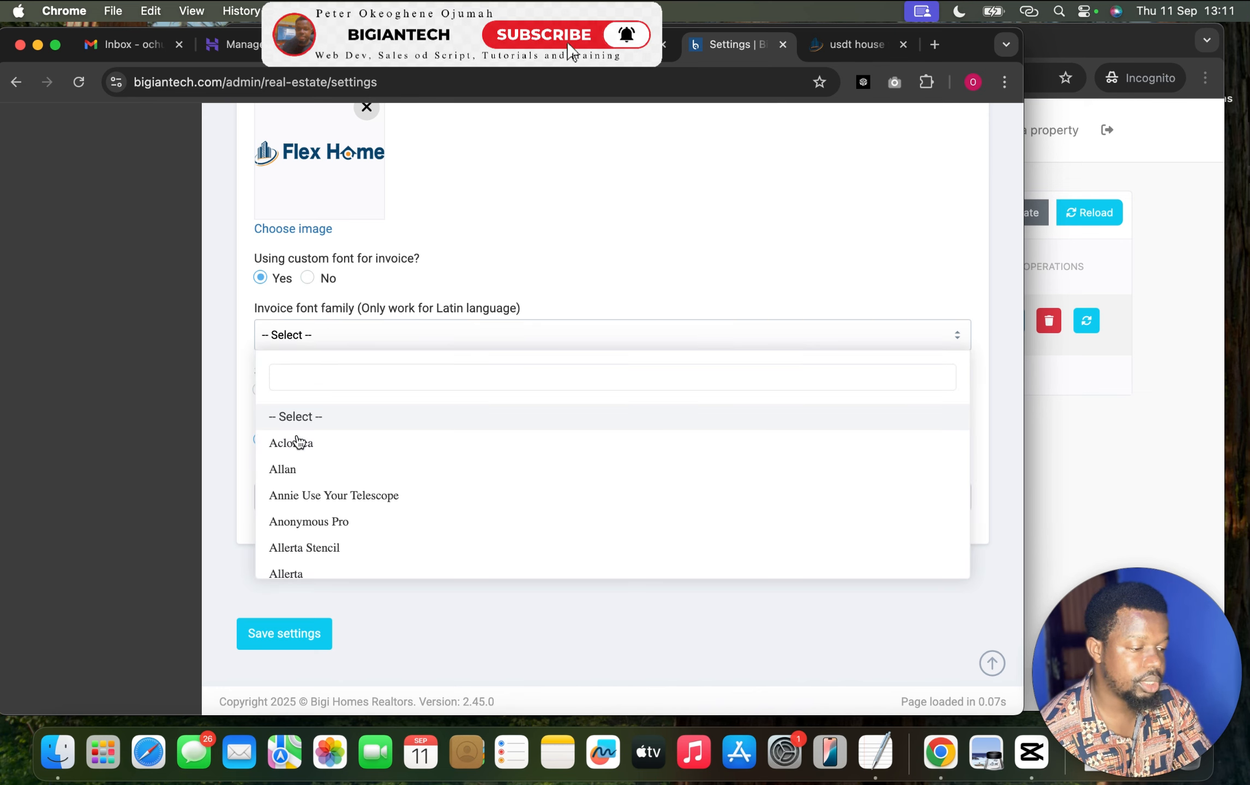
click(559, 297)
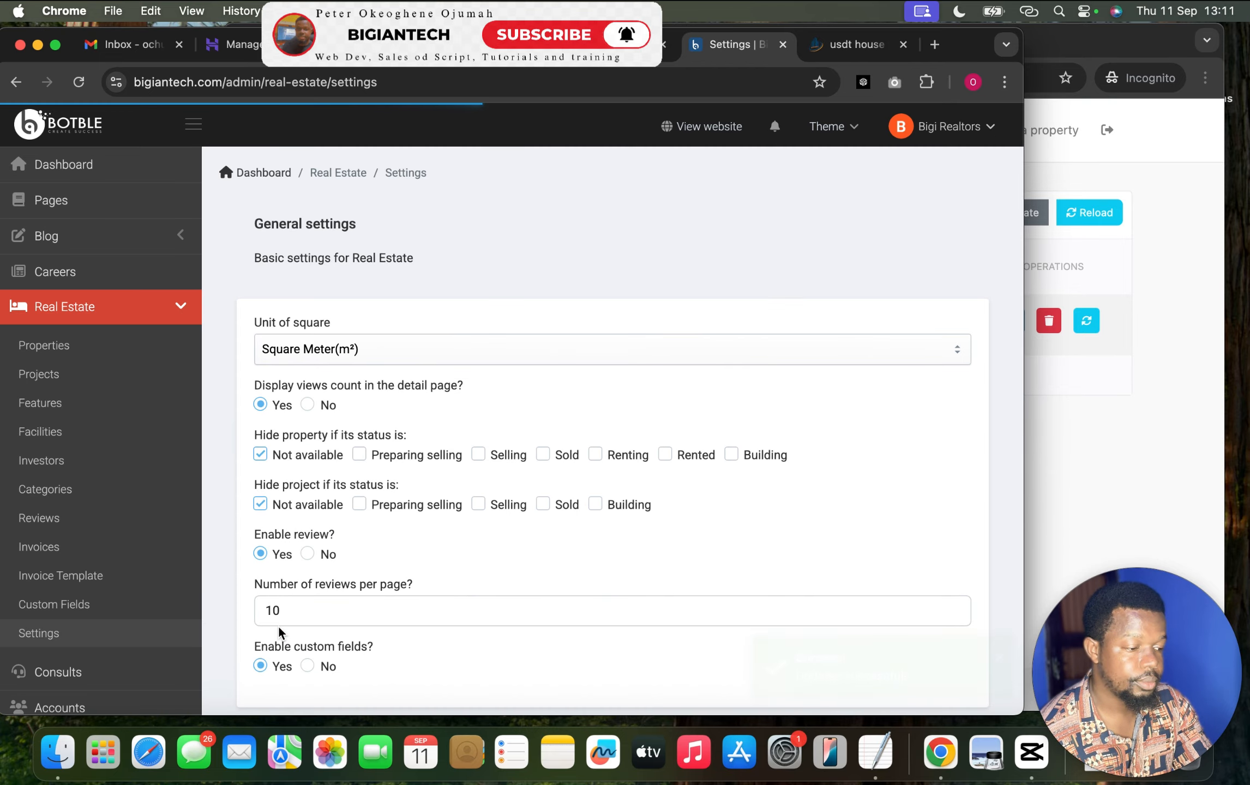
scroll(617, 315, down, 10)
scroll(617, 315, up, 10)
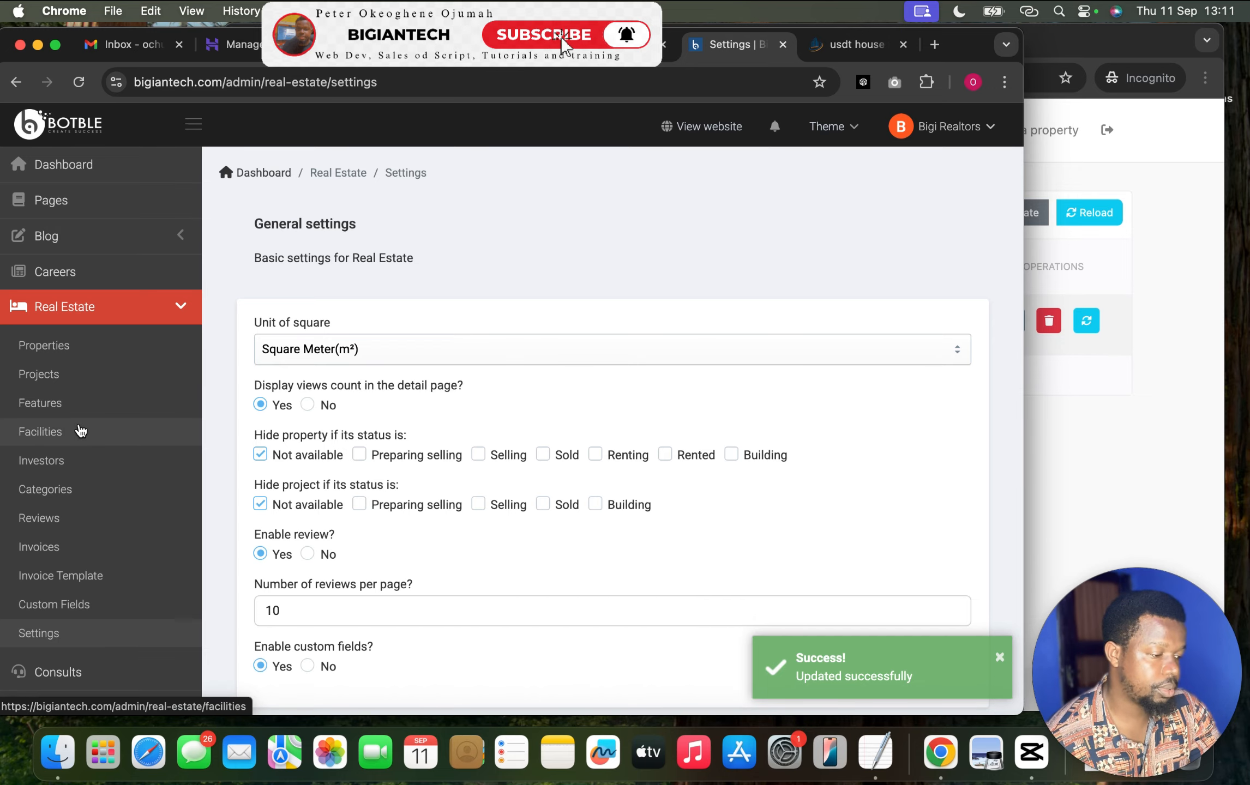
scroll(81, 431, down, 8)
scroll(81, 431, up, 8)
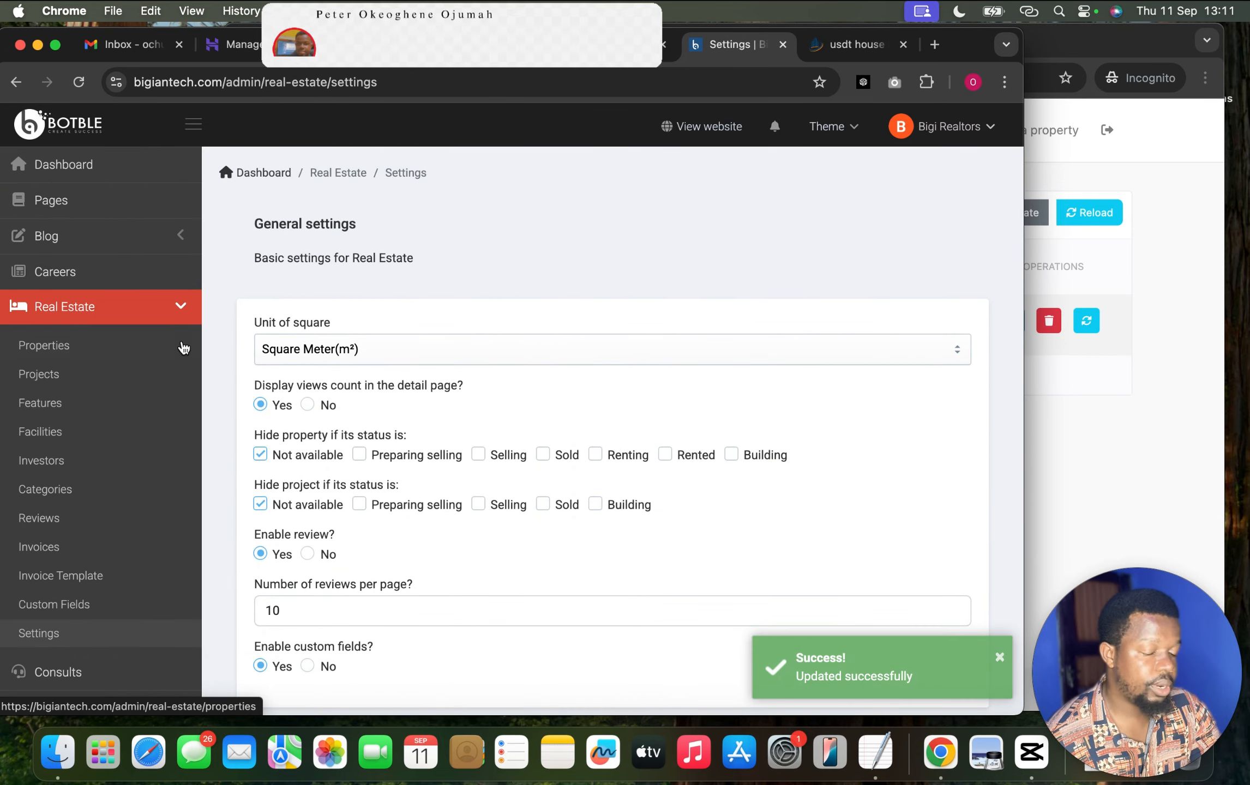